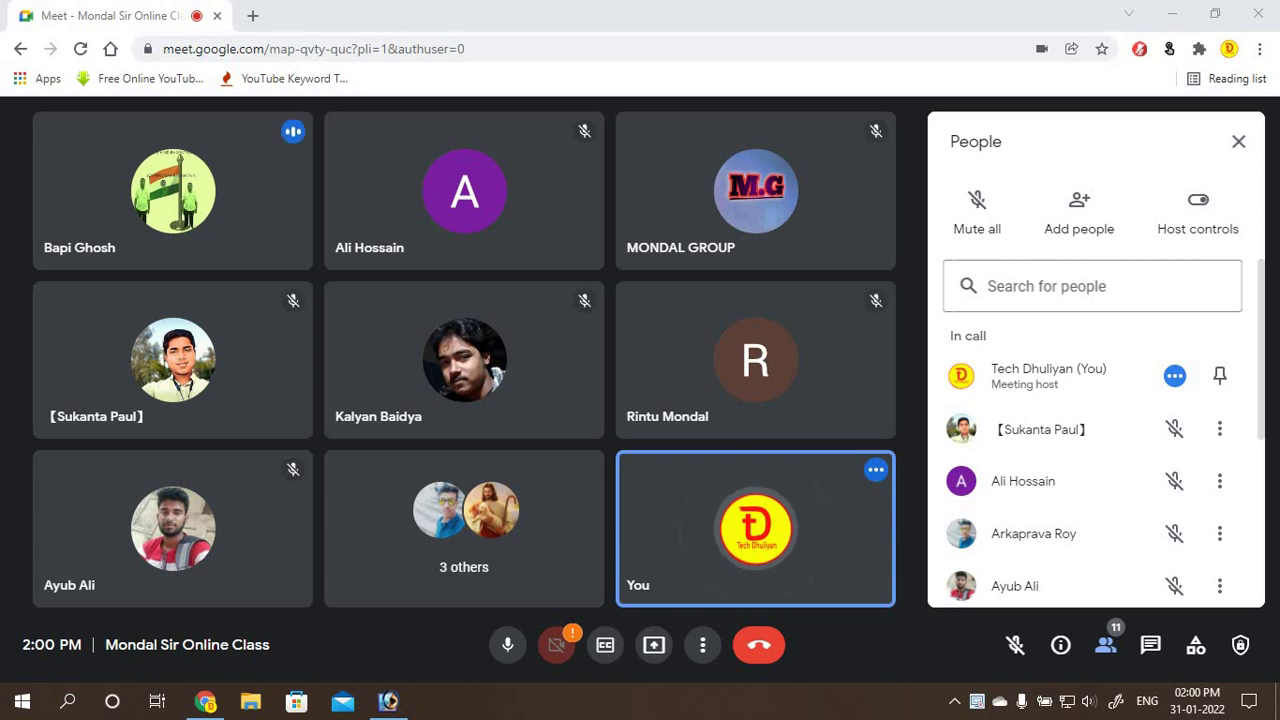
# Step: Present the entire screen in Google Meet, hide the sharing bar, and bring Photoshop forward
pyautogui.click(390, 702)
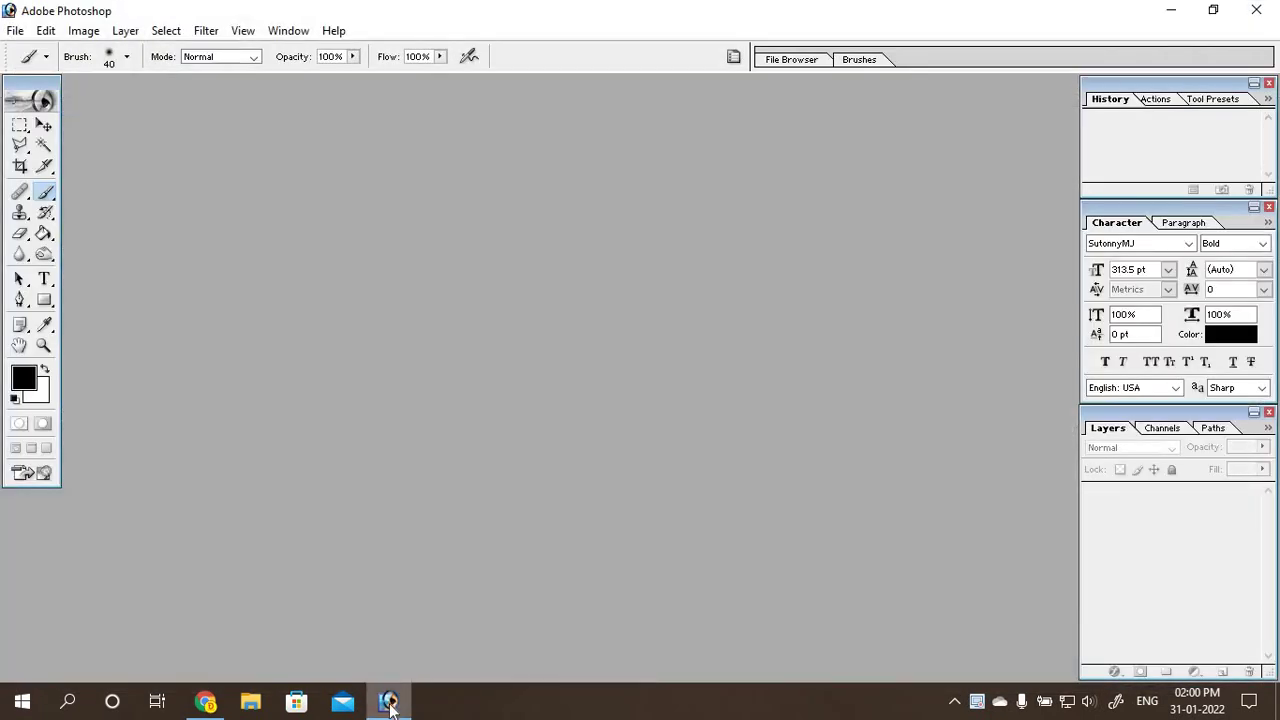
pyautogui.click(395, 697)
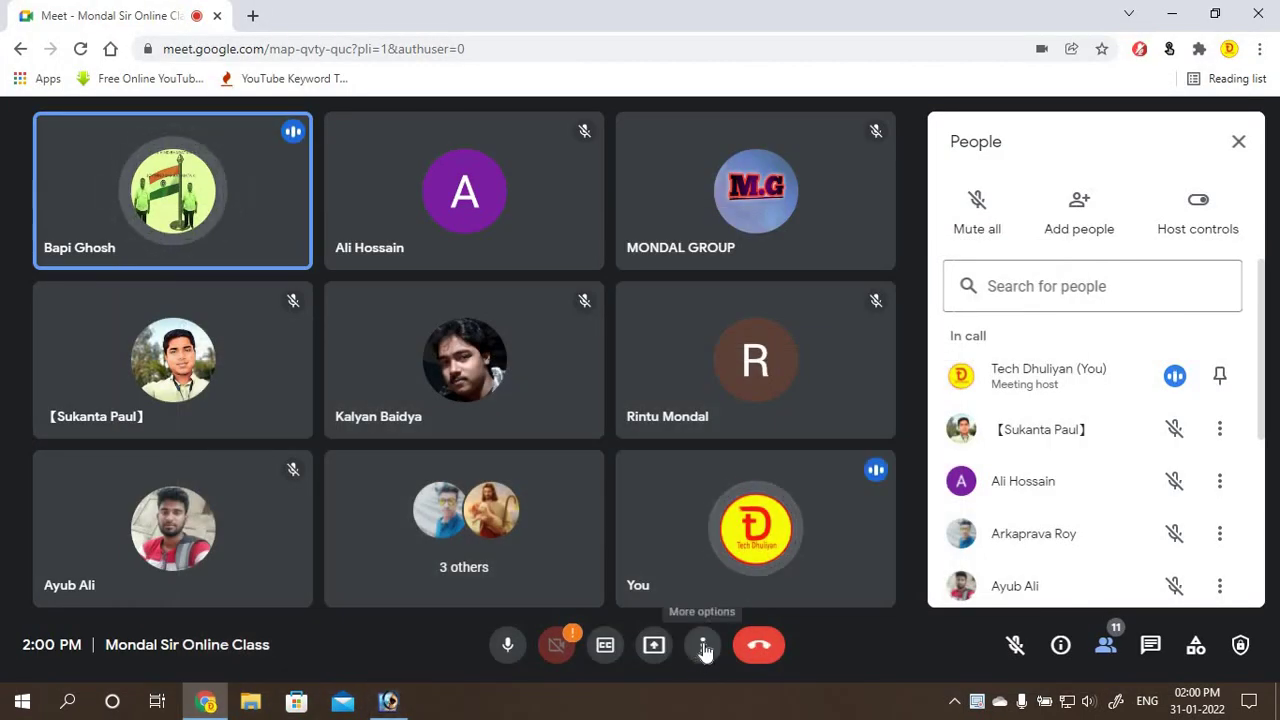
pyautogui.click(702, 648)
pyautogui.click(660, 648)
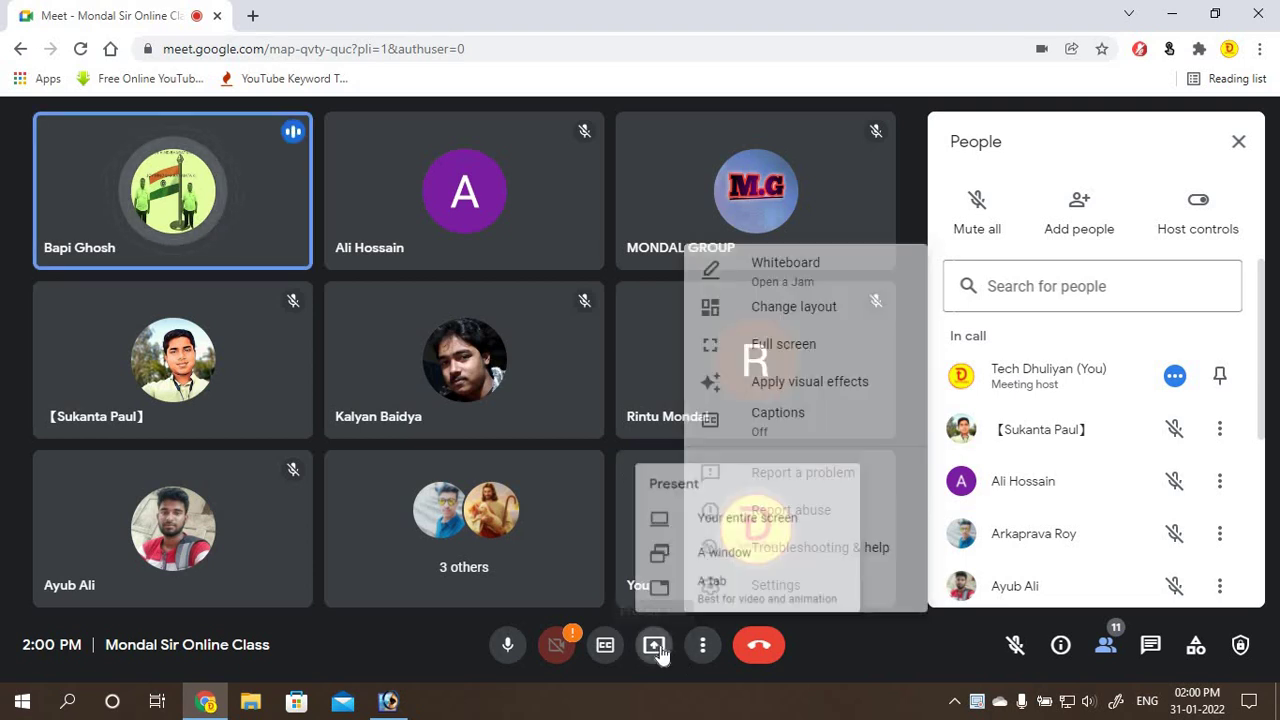
pyautogui.click(710, 510)
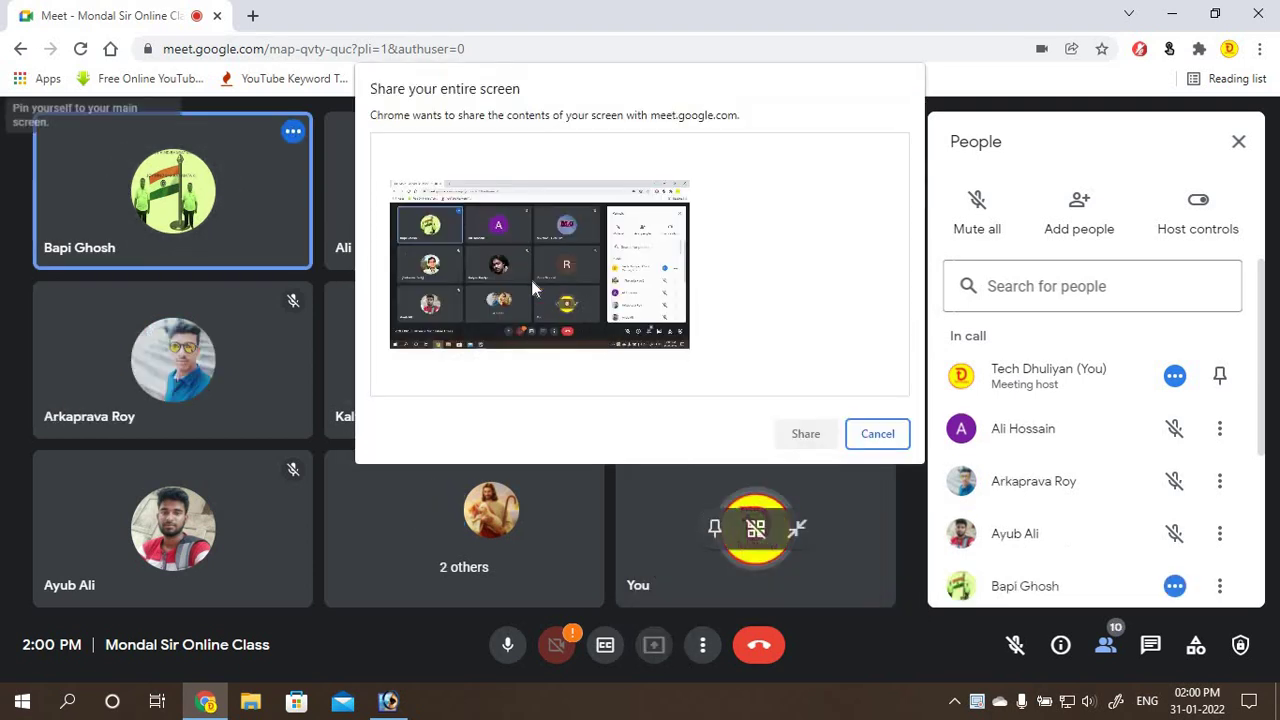
pyautogui.click(529, 274)
pyautogui.click(805, 434)
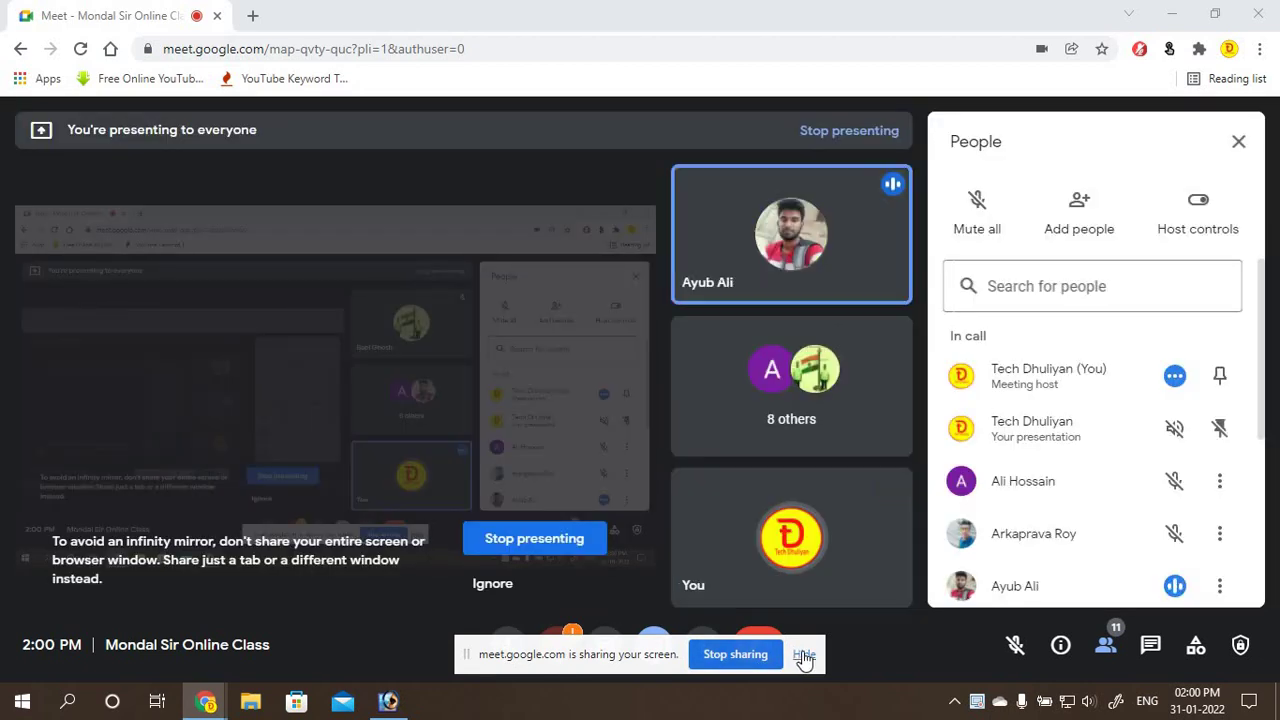
pyautogui.click(804, 656)
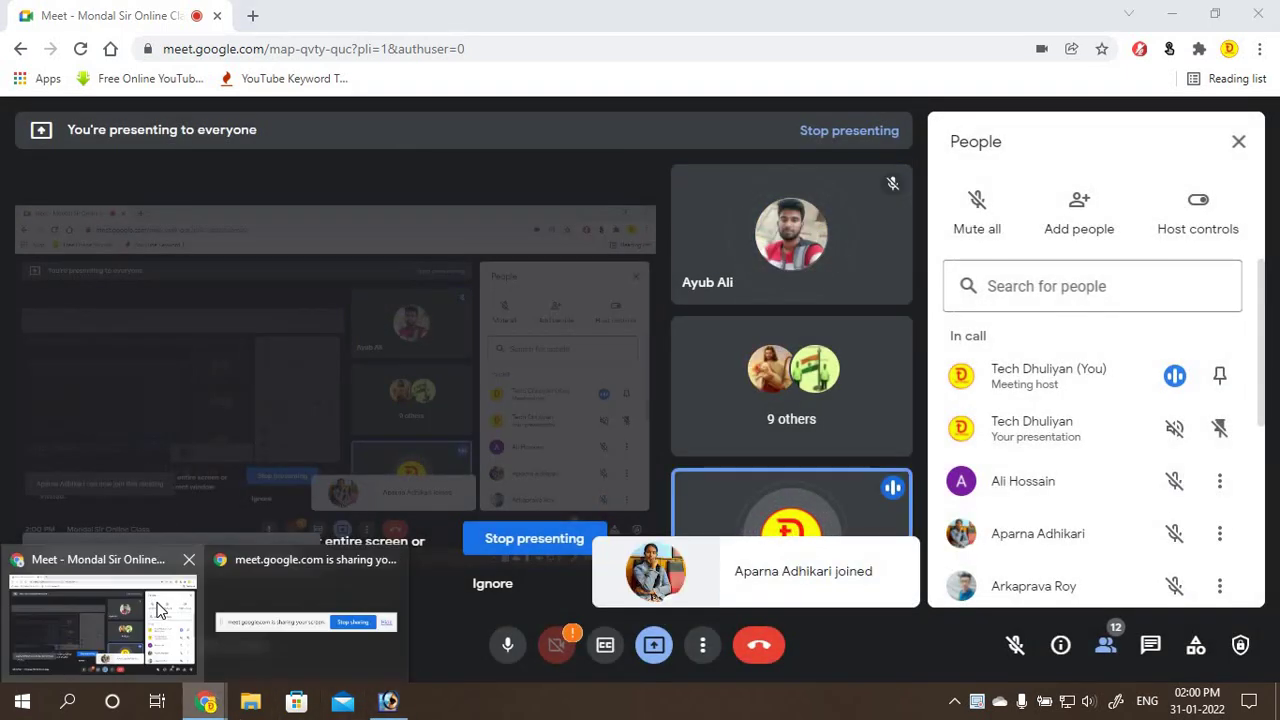
pyautogui.click(388, 700)
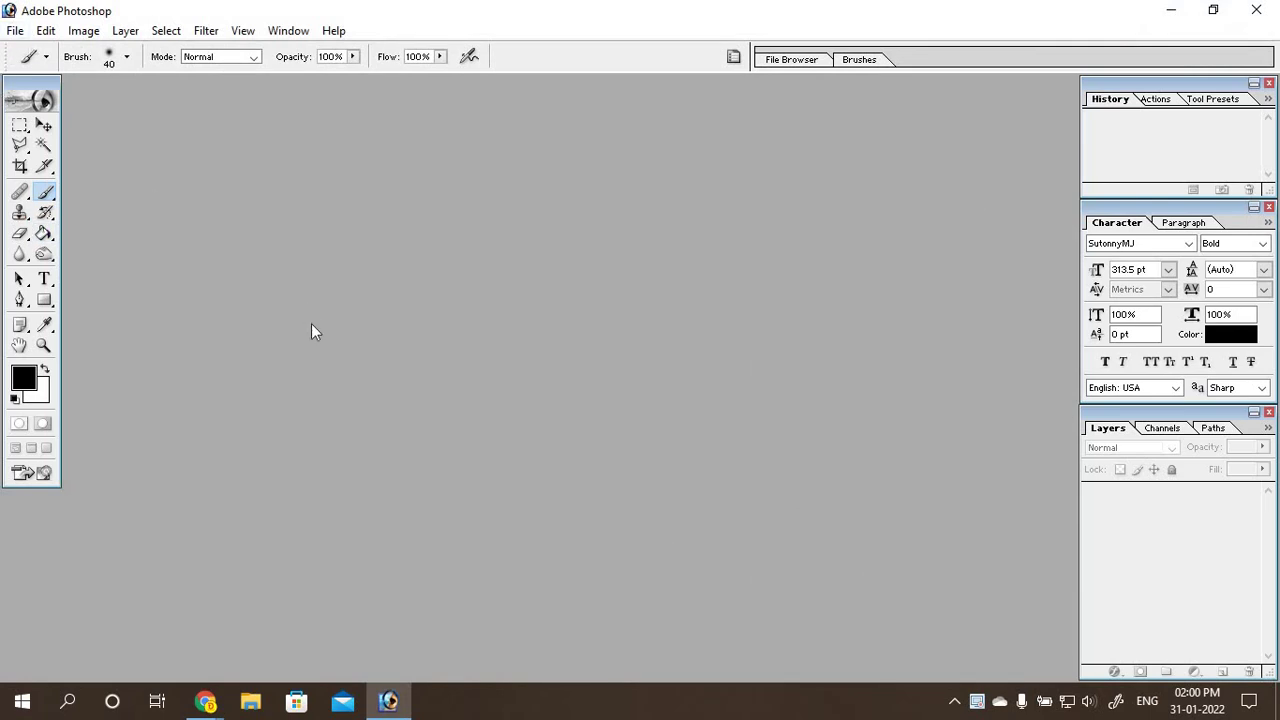
# Step: Create a new document and draw two black rectangles as separate Shape Layers
pyautogui.hotkey('ctrl', 'n')
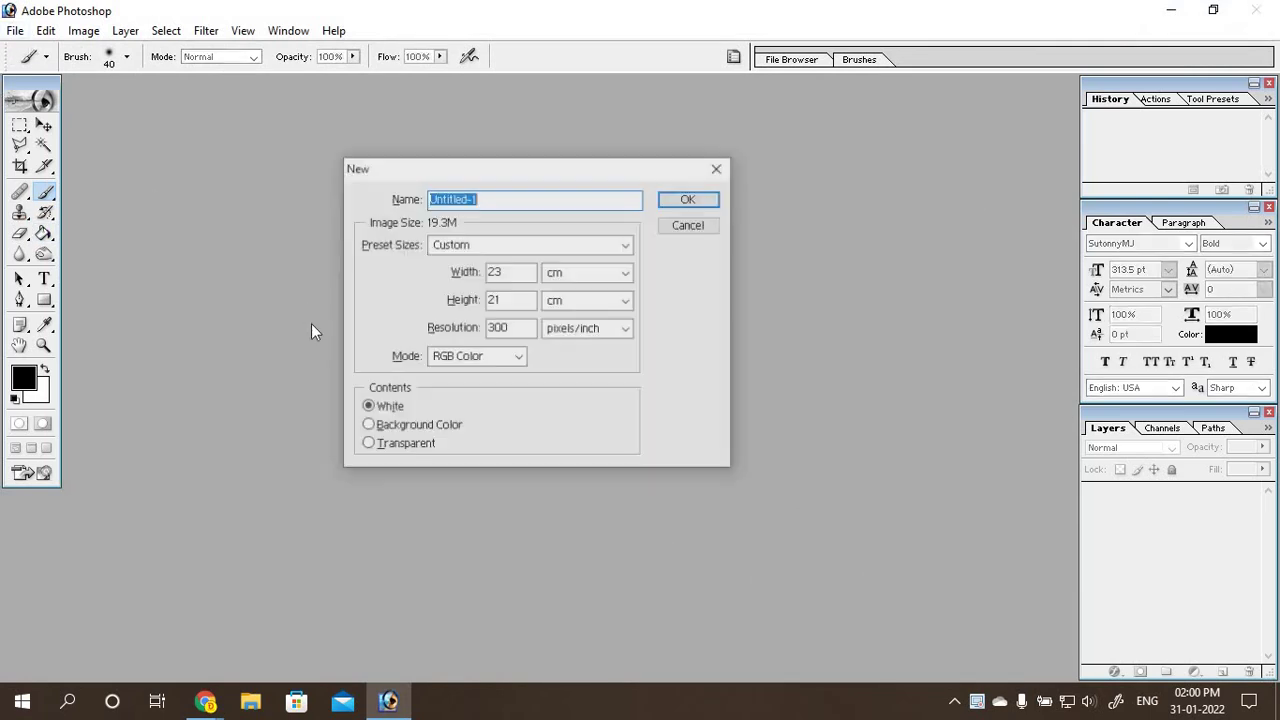
pyautogui.press('Return')
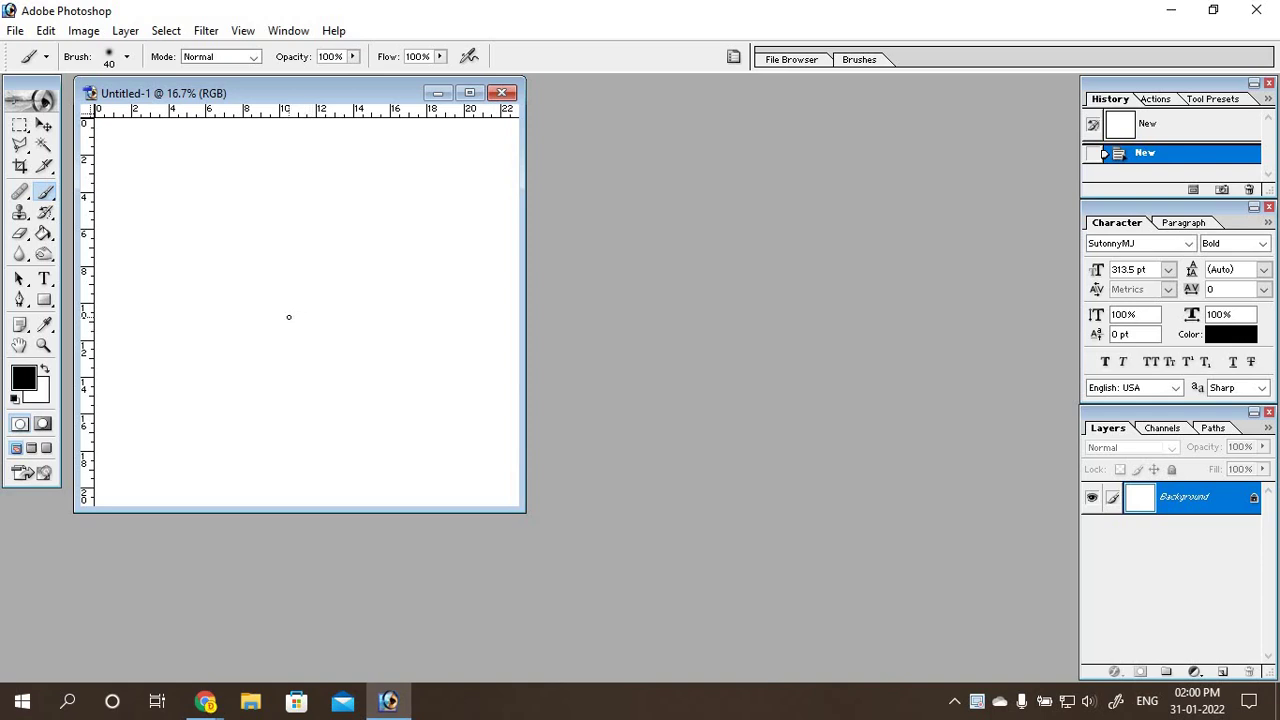
pyautogui.click(44, 300)
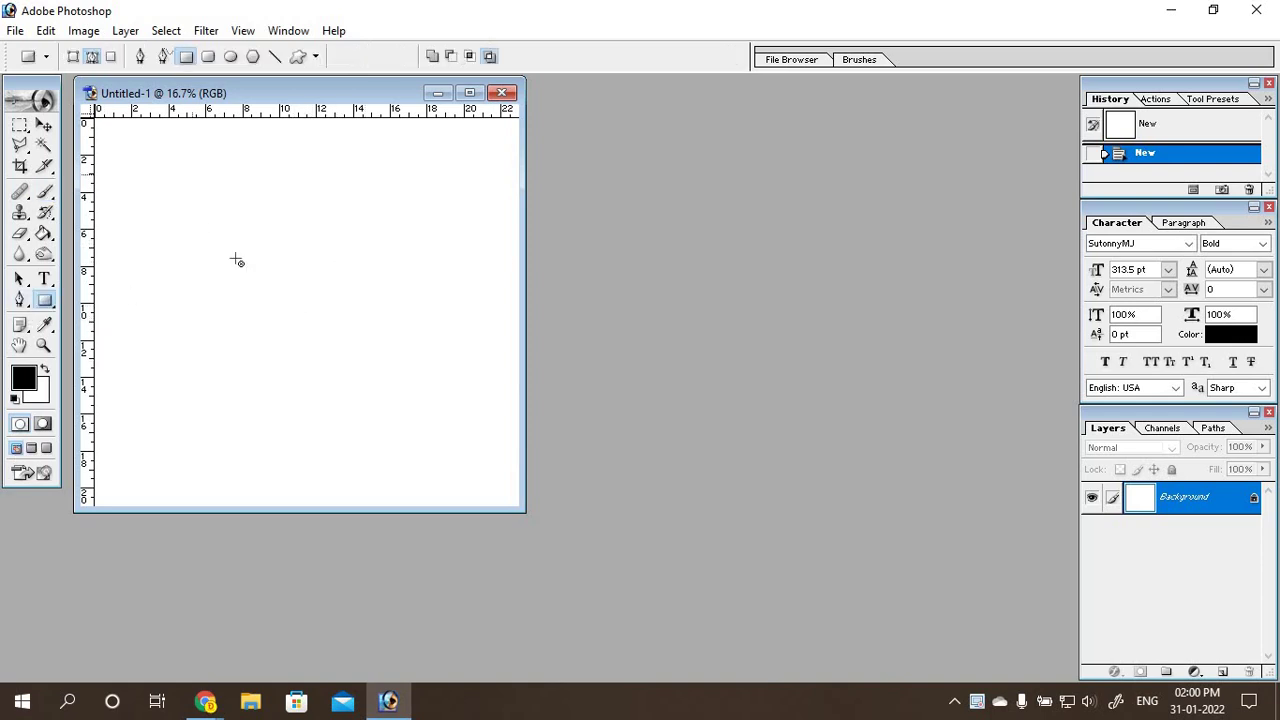
pyautogui.moveTo(174, 144); pyautogui.dragTo(255, 273)
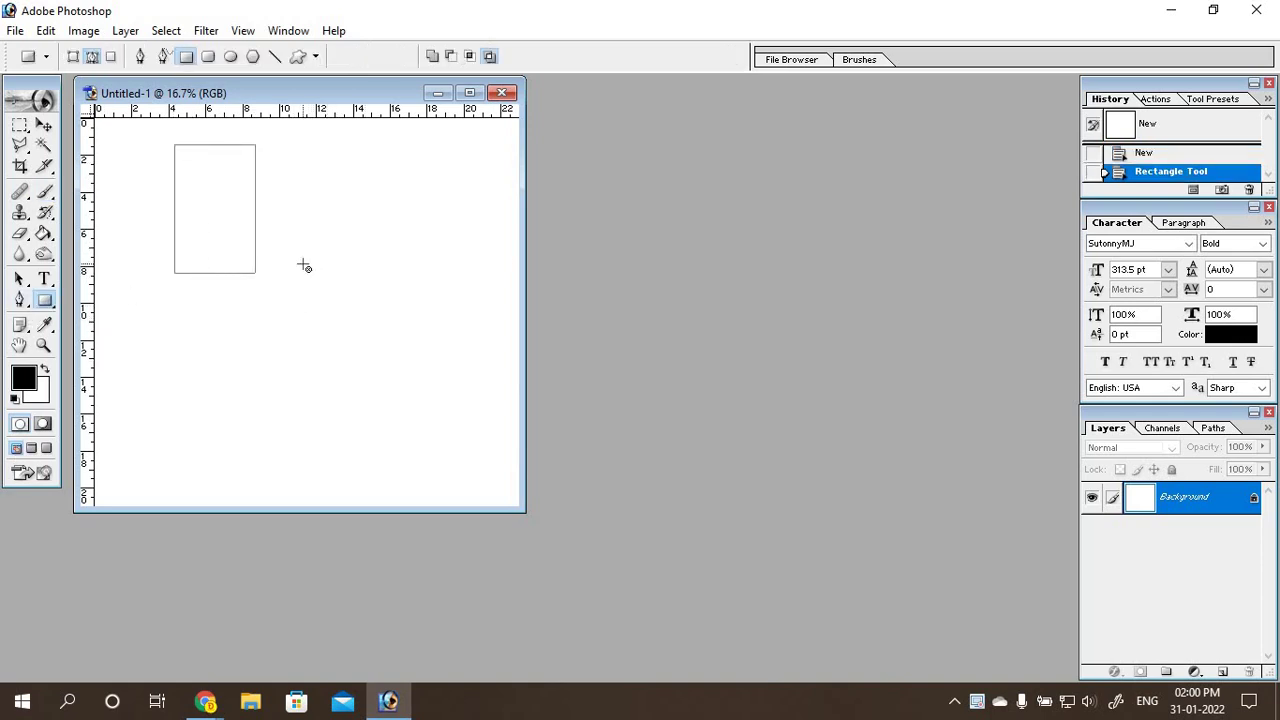
pyautogui.hotkey('ctrl', 'z')
pyautogui.click(73, 56)
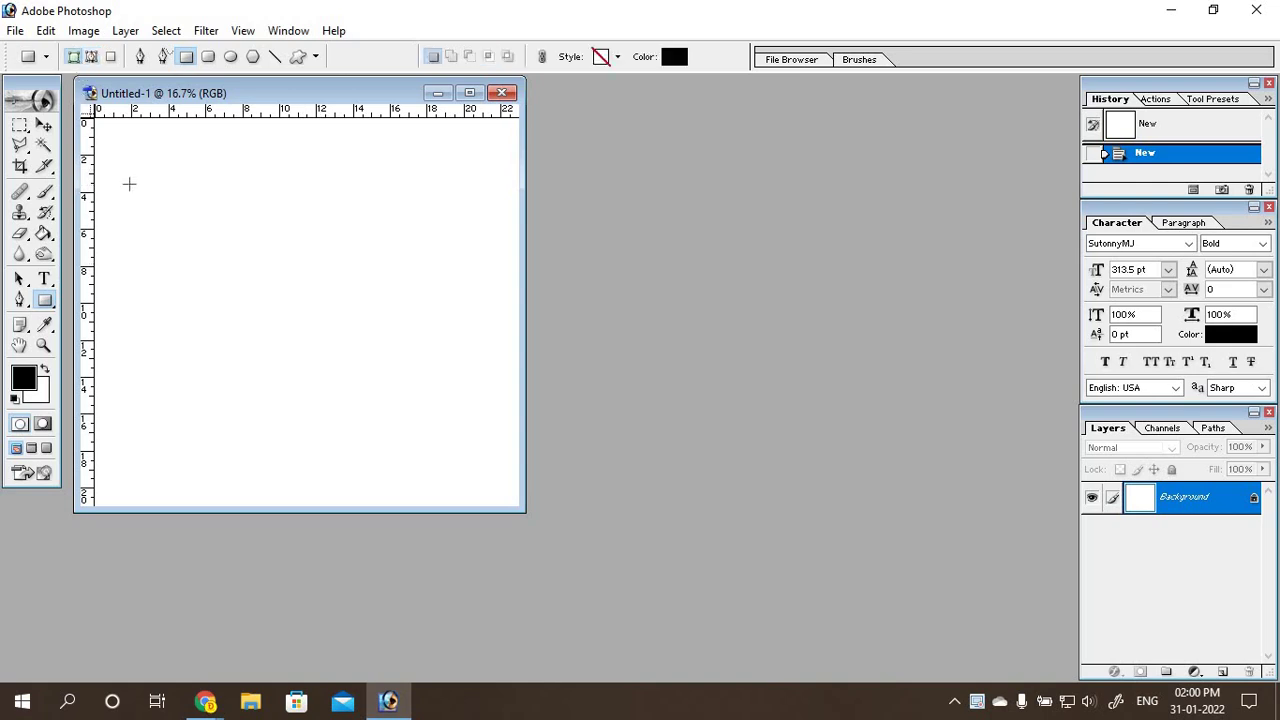
pyautogui.moveTo(131, 185); pyautogui.dragTo(213, 291)
pyautogui.moveTo(452, 411); pyautogui.dragTo(381, 310)
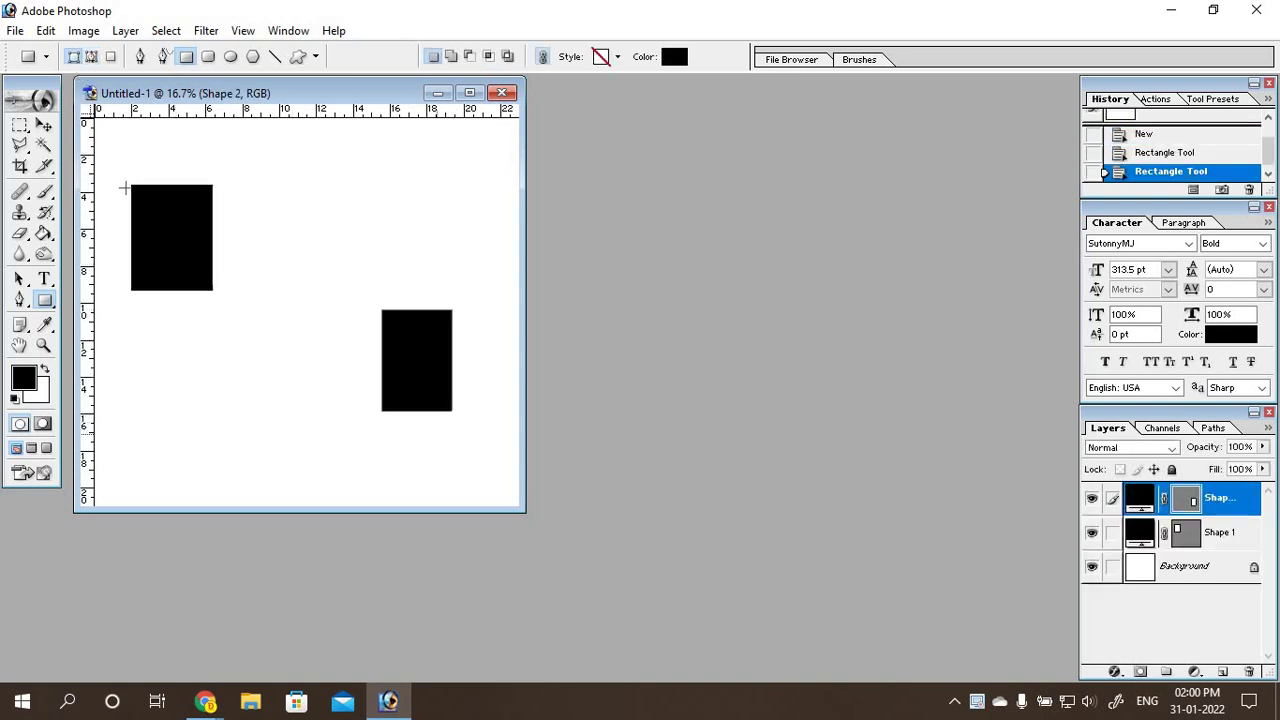
pyautogui.click(44, 124)
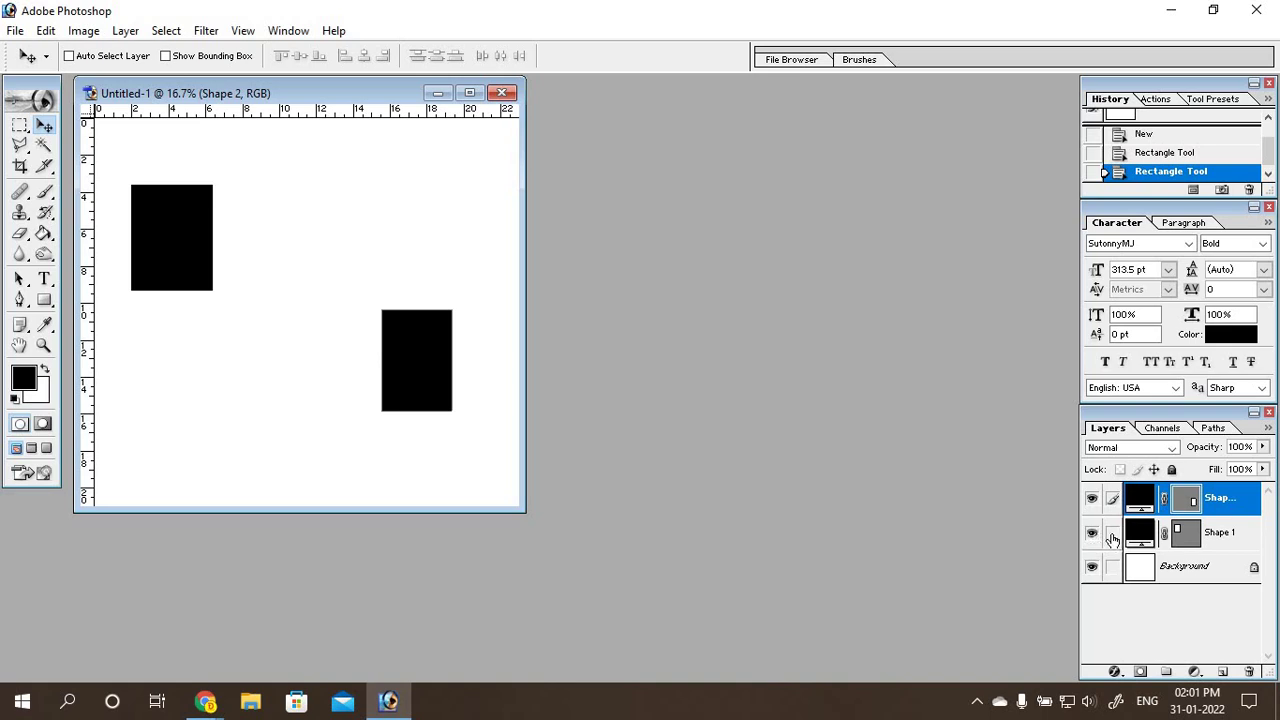
# Step: Link Shape 1 with Shape 2 and run Layer > Merge Linked to combine them
pyautogui.click(1112, 538)
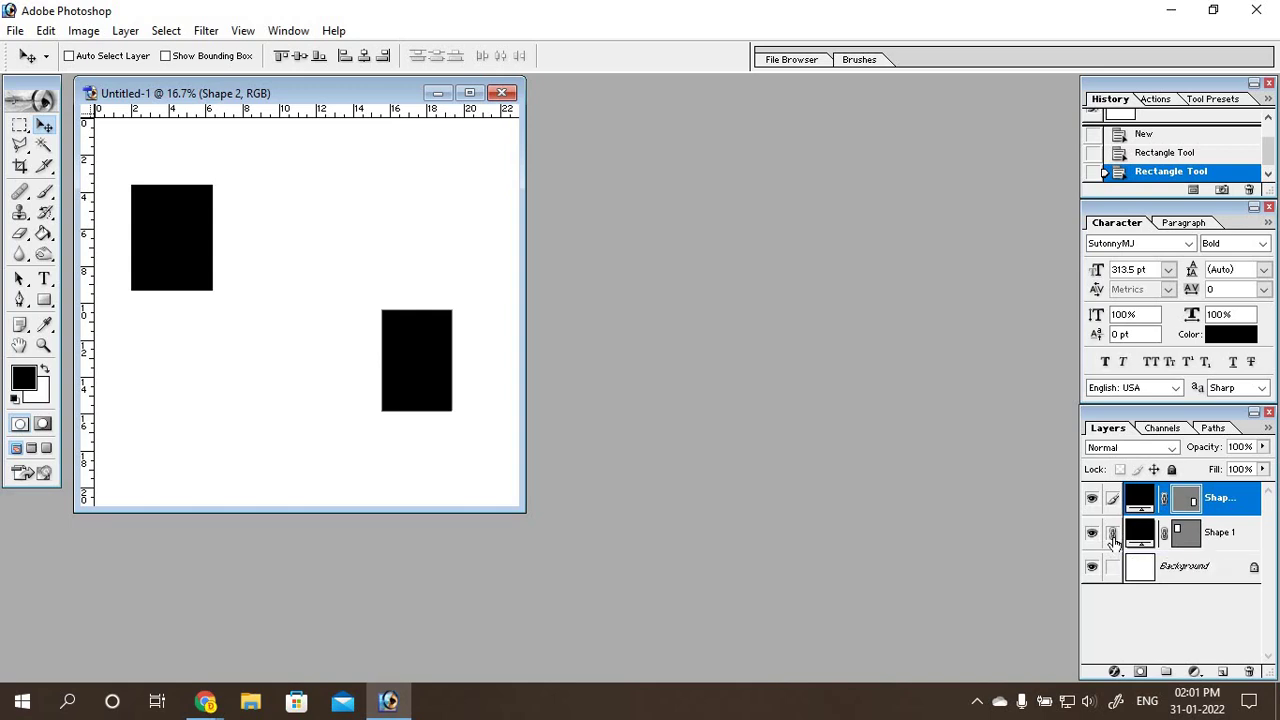
pyautogui.click(129, 33)
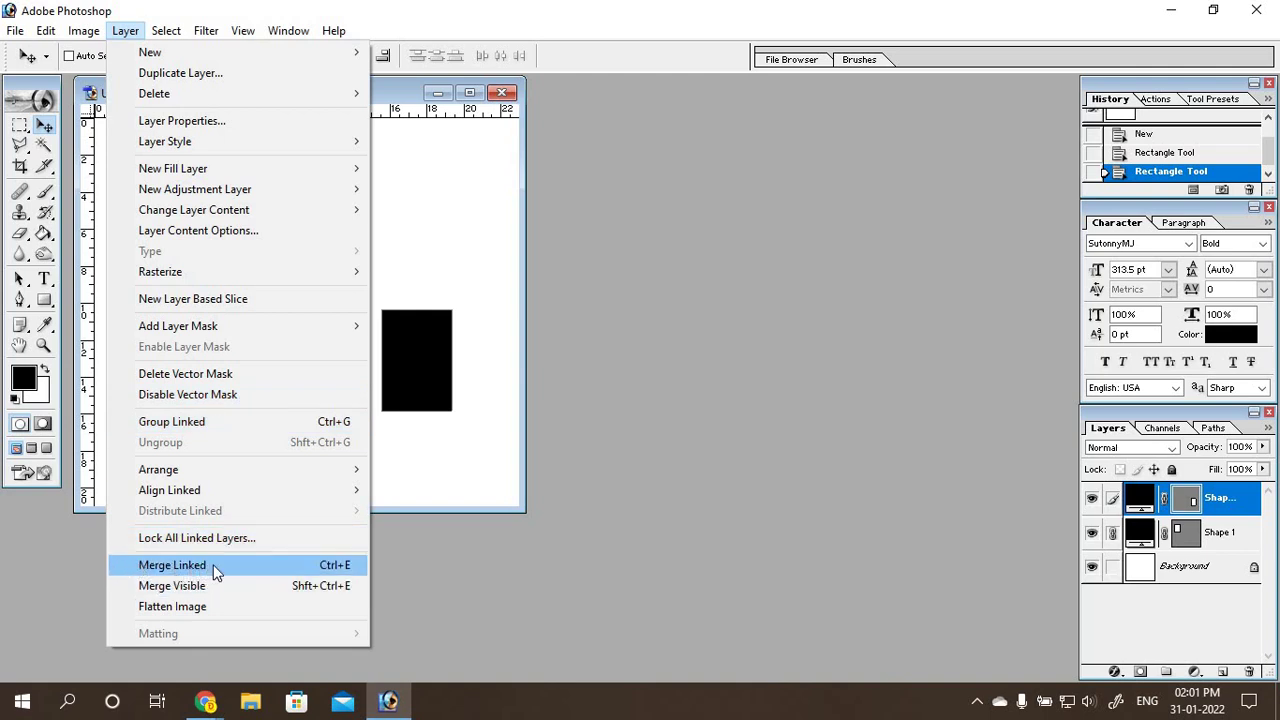
pyautogui.click(215, 569)
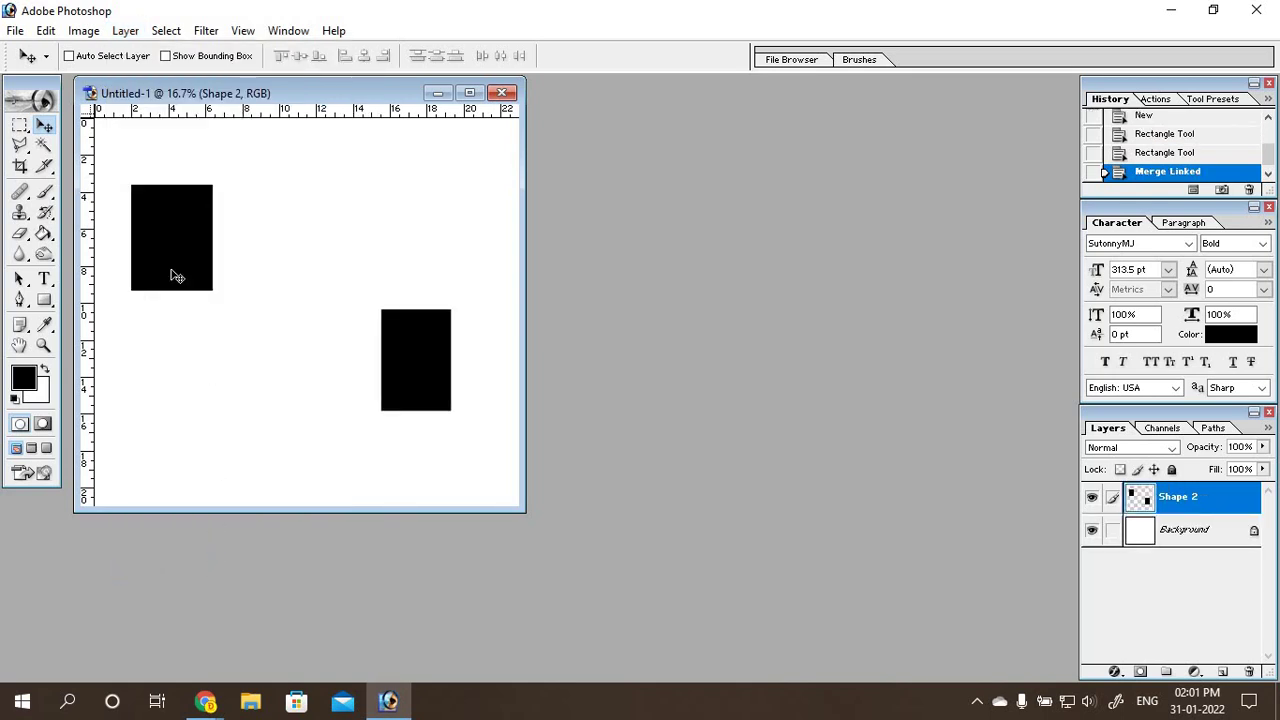
pyautogui.click(126, 30)
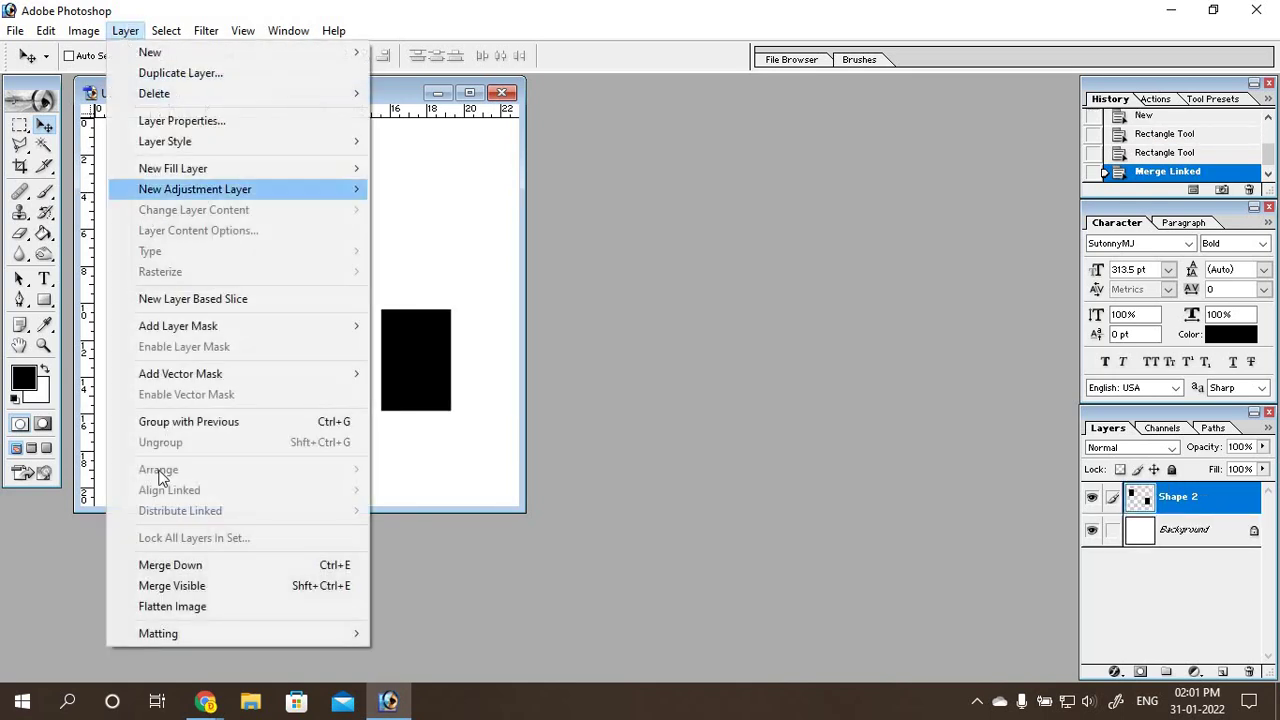
pyautogui.click(502, 559)
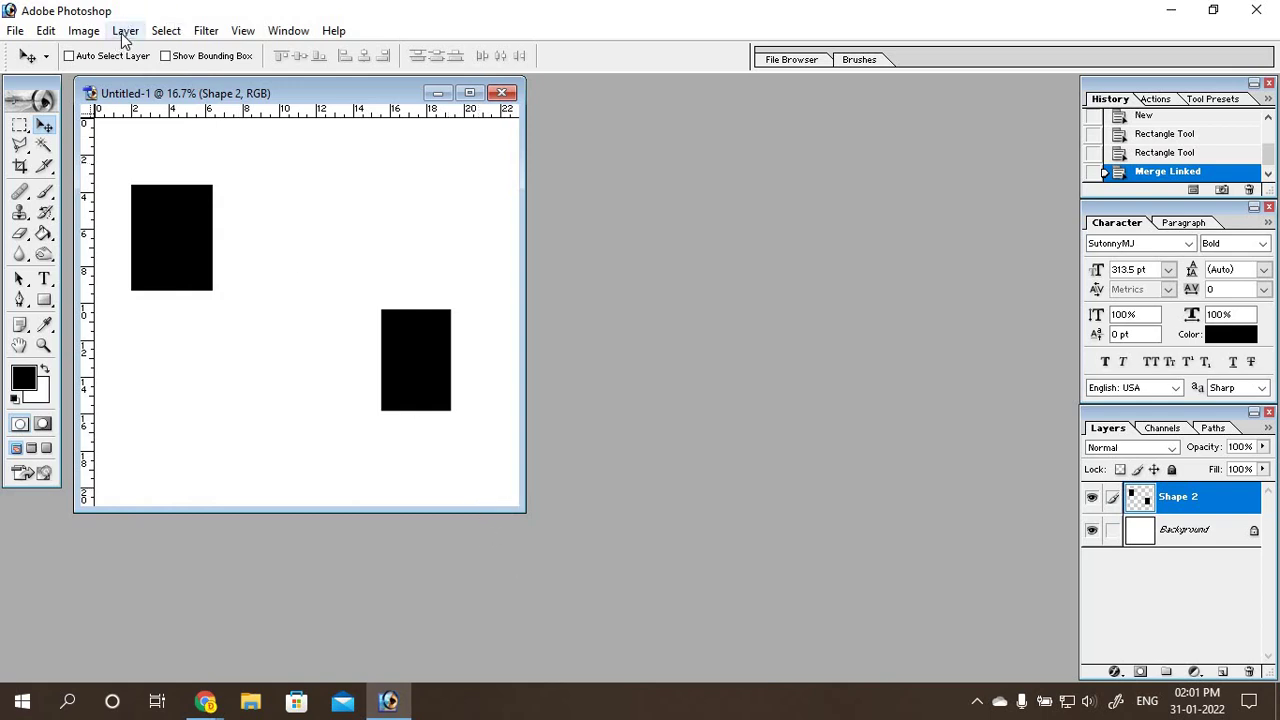
pyautogui.click(125, 31)
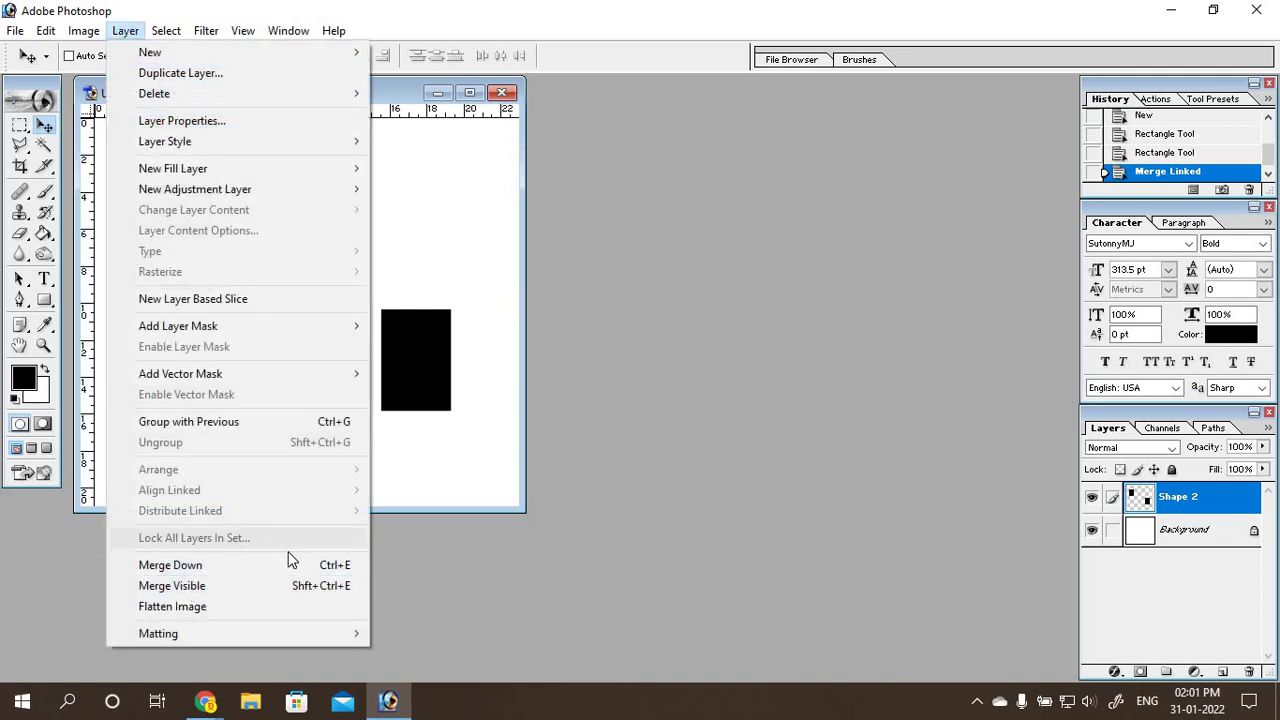
pyautogui.click(598, 524)
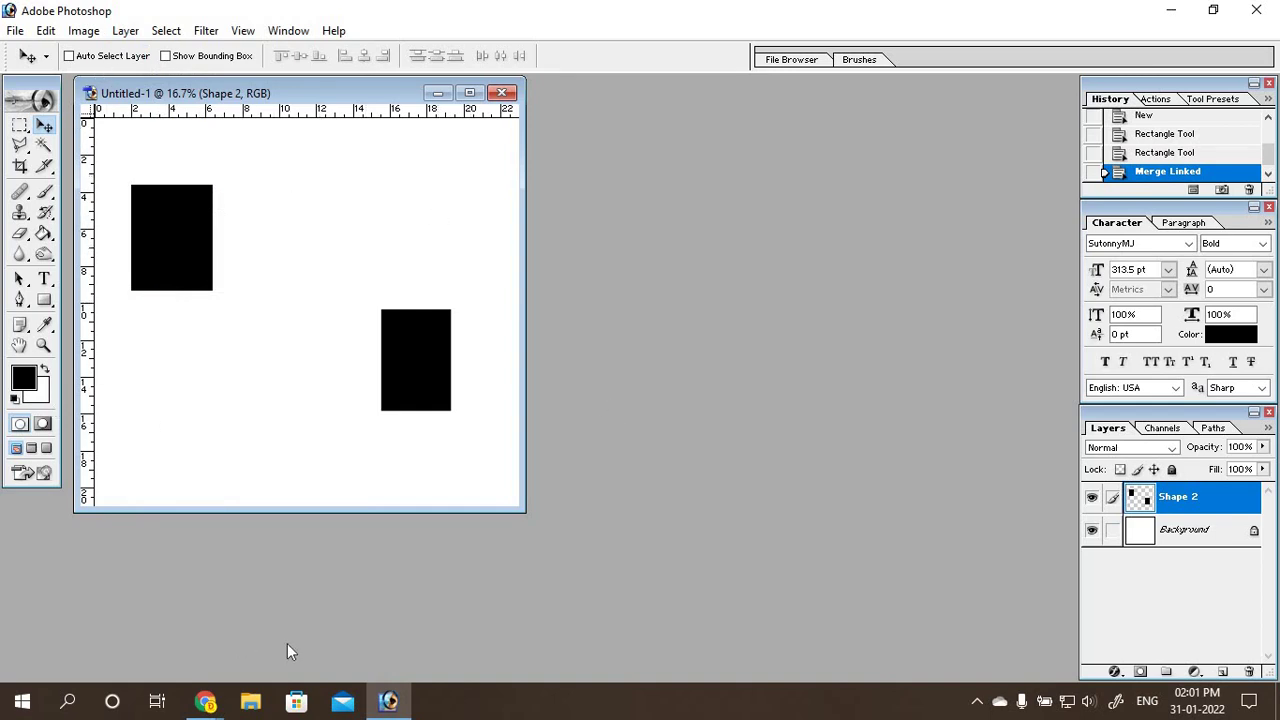
# Step: Close Untitled-1 without saving and return to the Google Meet window
pyautogui.click(501, 92)
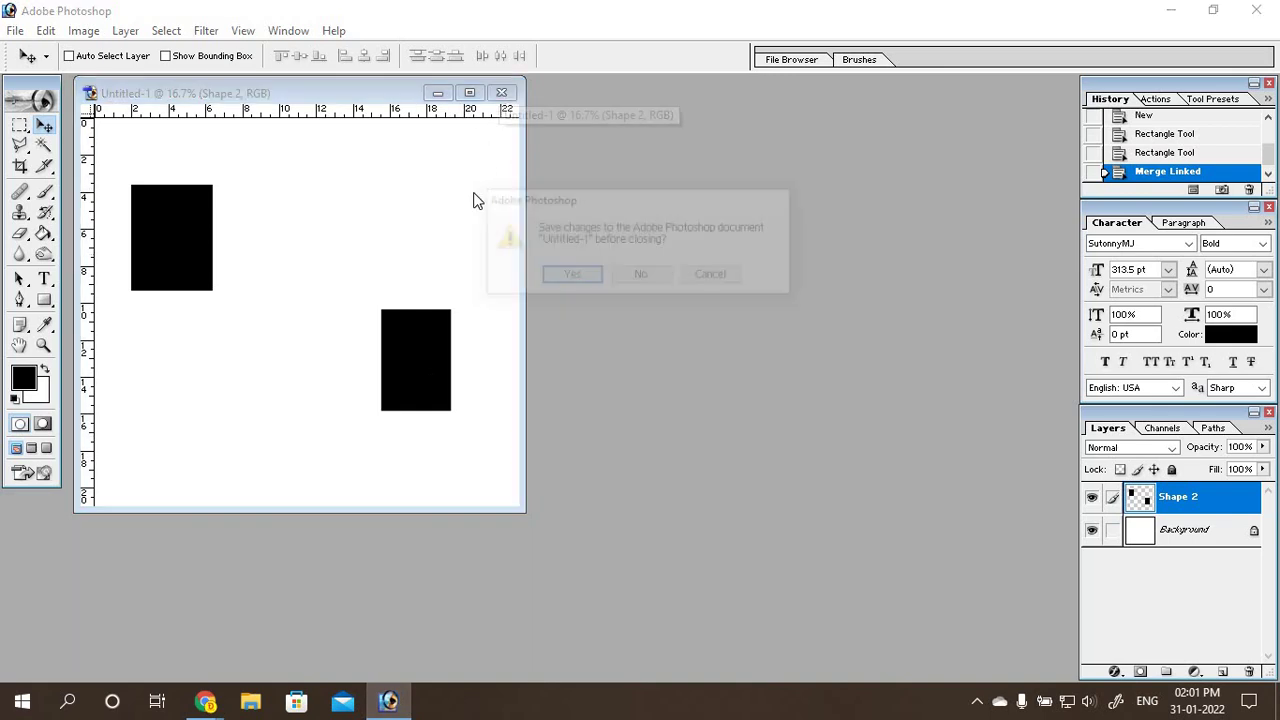
pyautogui.click(636, 278)
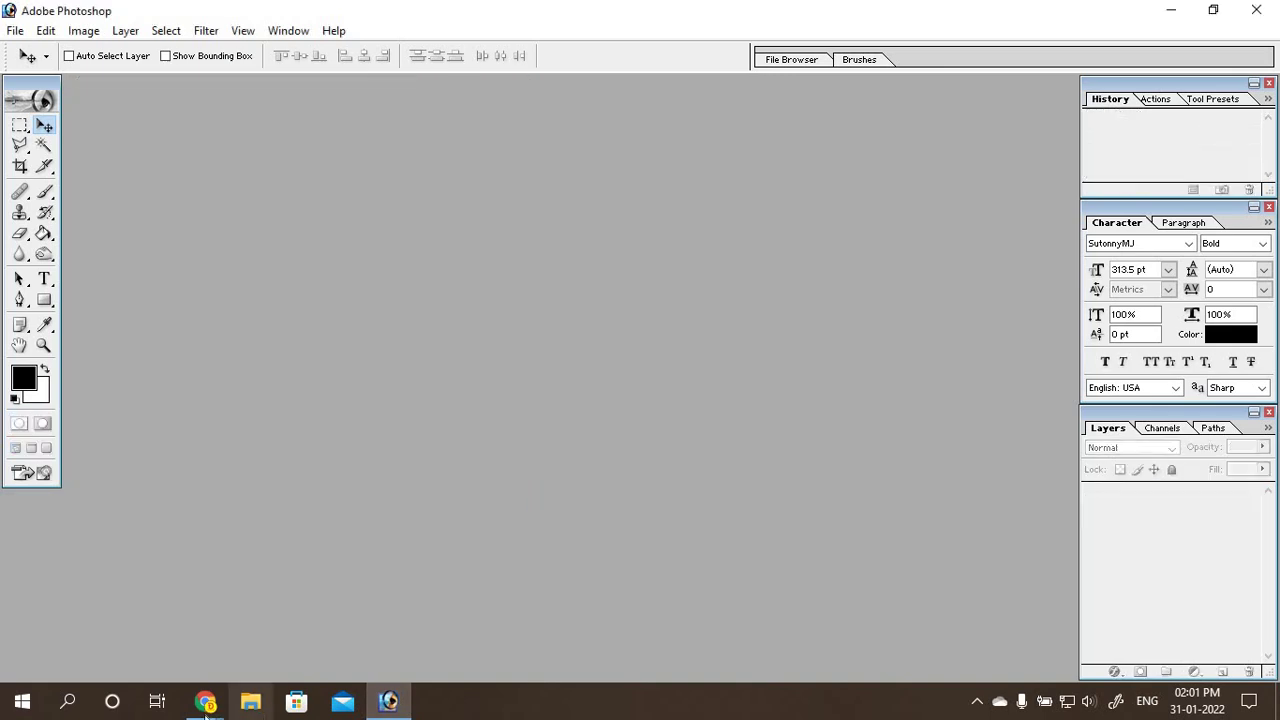
pyautogui.moveTo(205, 701)
pyautogui.click(109, 575)
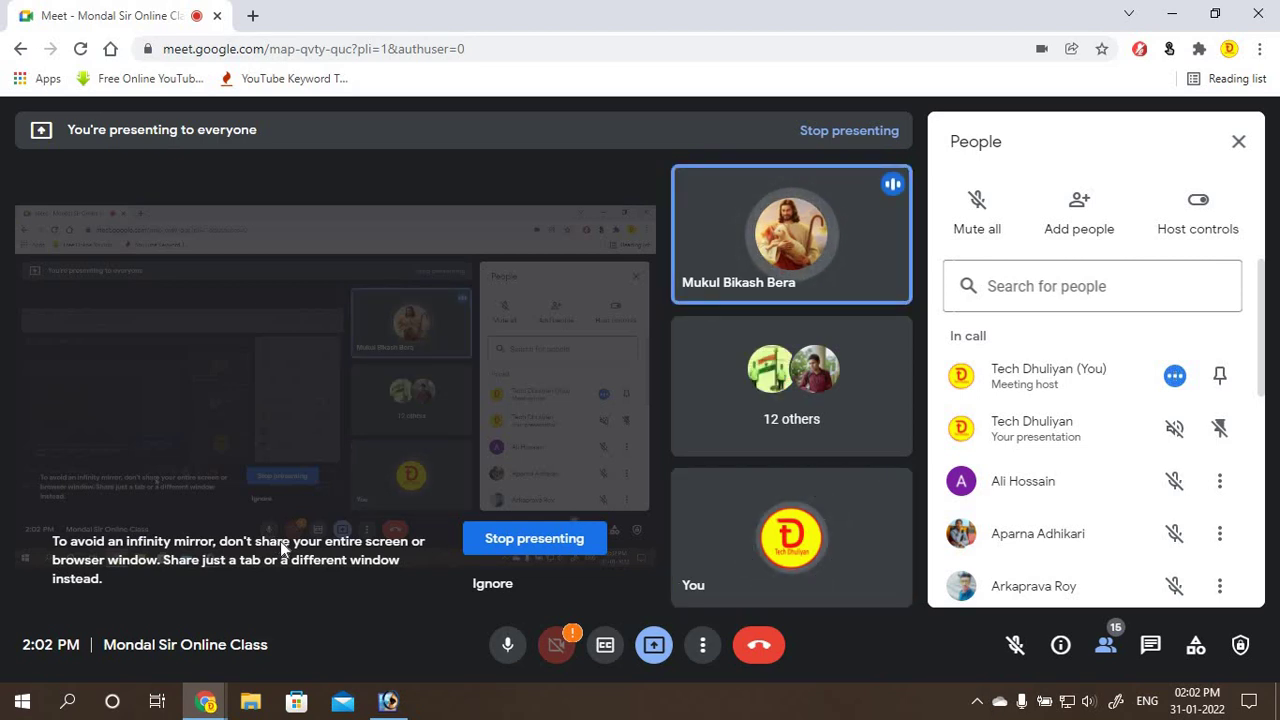
# Step: Ignore the infinity-mirror warning and bring Photoshop back in front of the meeting
pyautogui.click(492, 583)
pyautogui.click(389, 701)
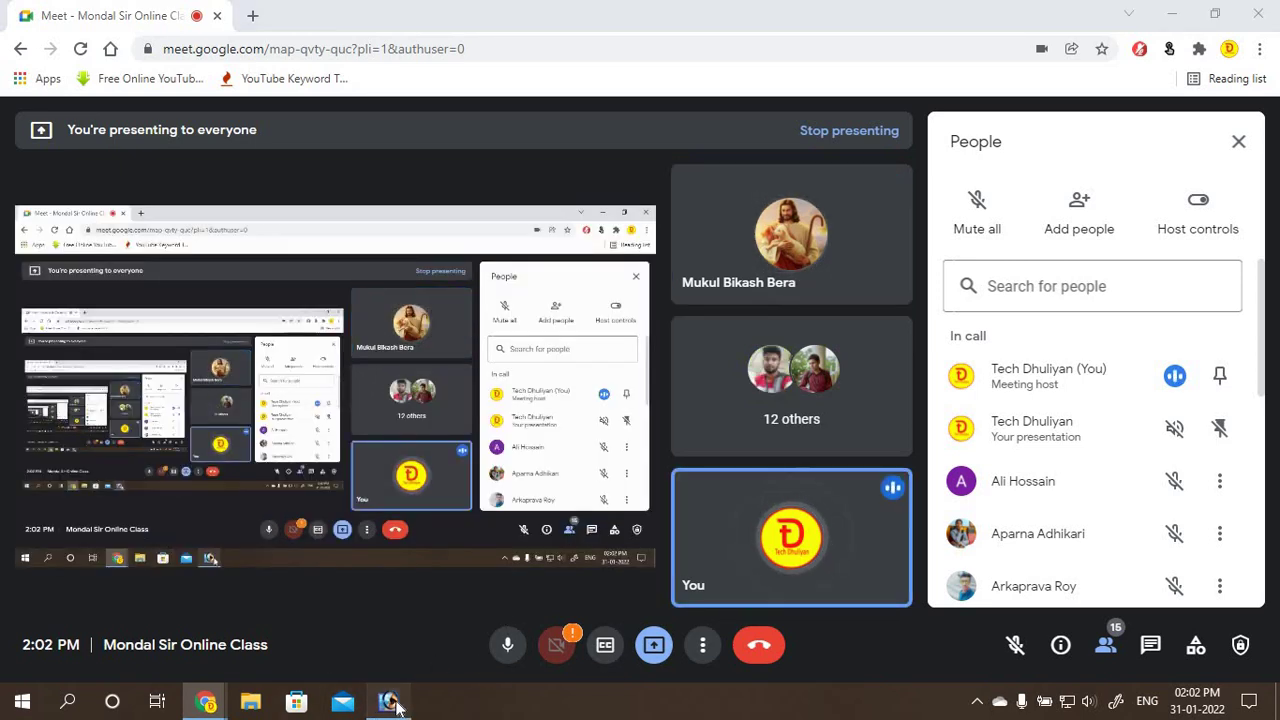
pyautogui.click(389, 701)
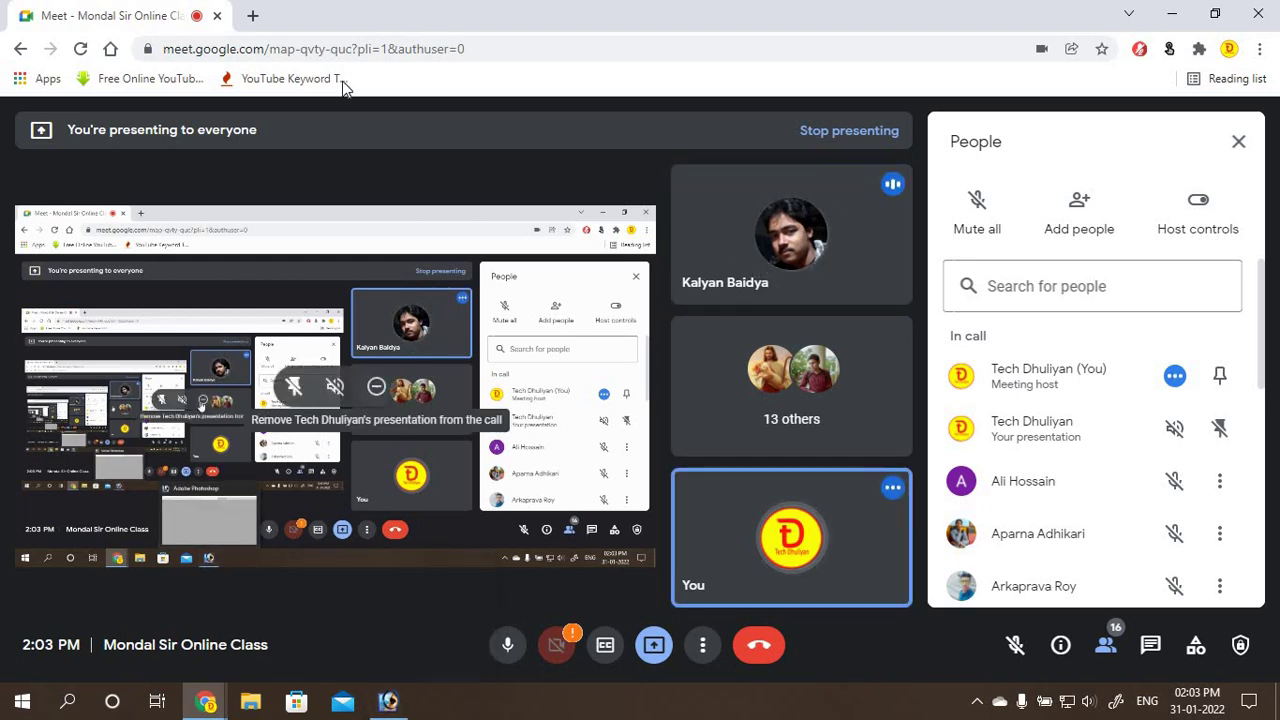
pyautogui.click(388, 701)
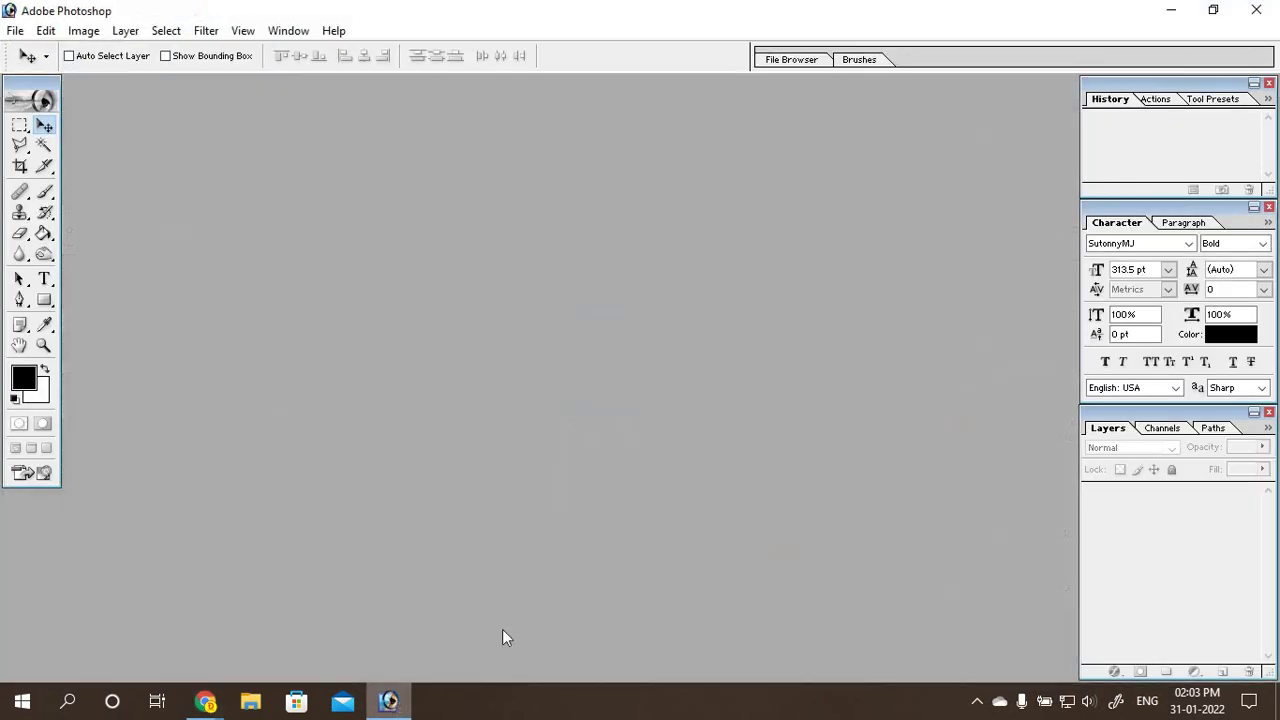
# Step: Check Avro Keyboard's options from the tray, leaving it on English, then minimize Photoshop
pyautogui.click(974, 701)
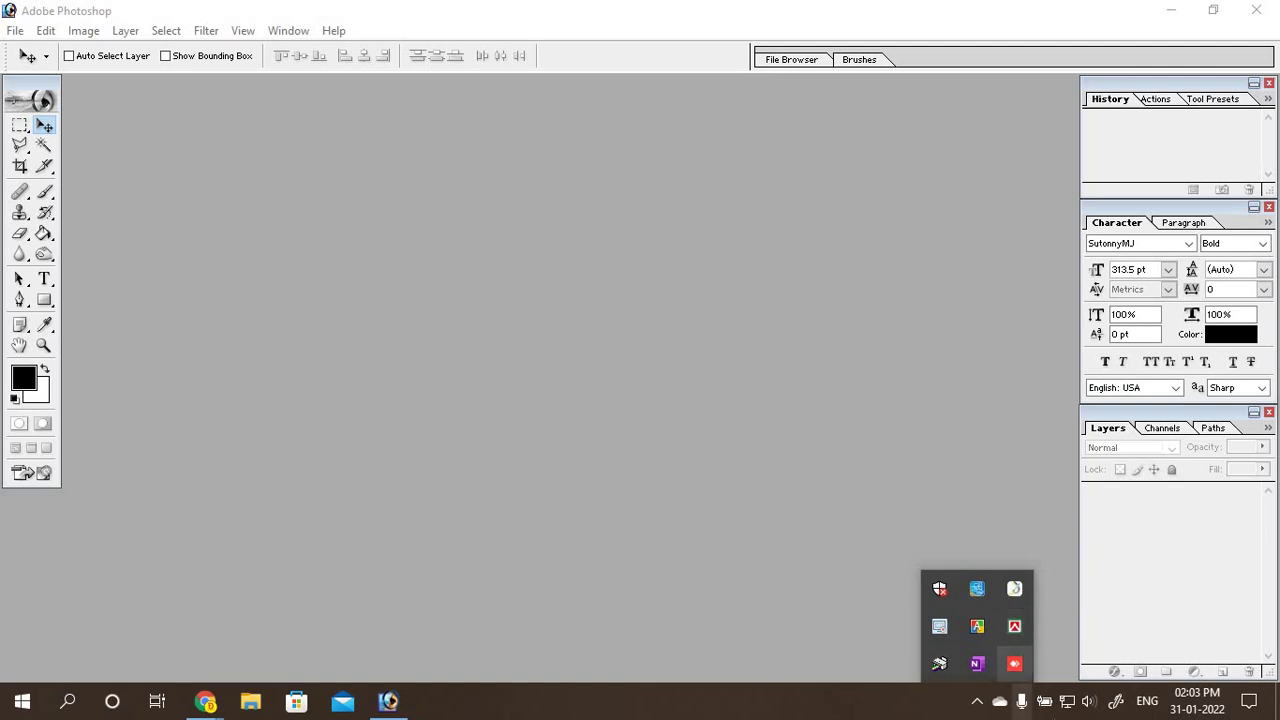
pyautogui.rightClick(977, 628)
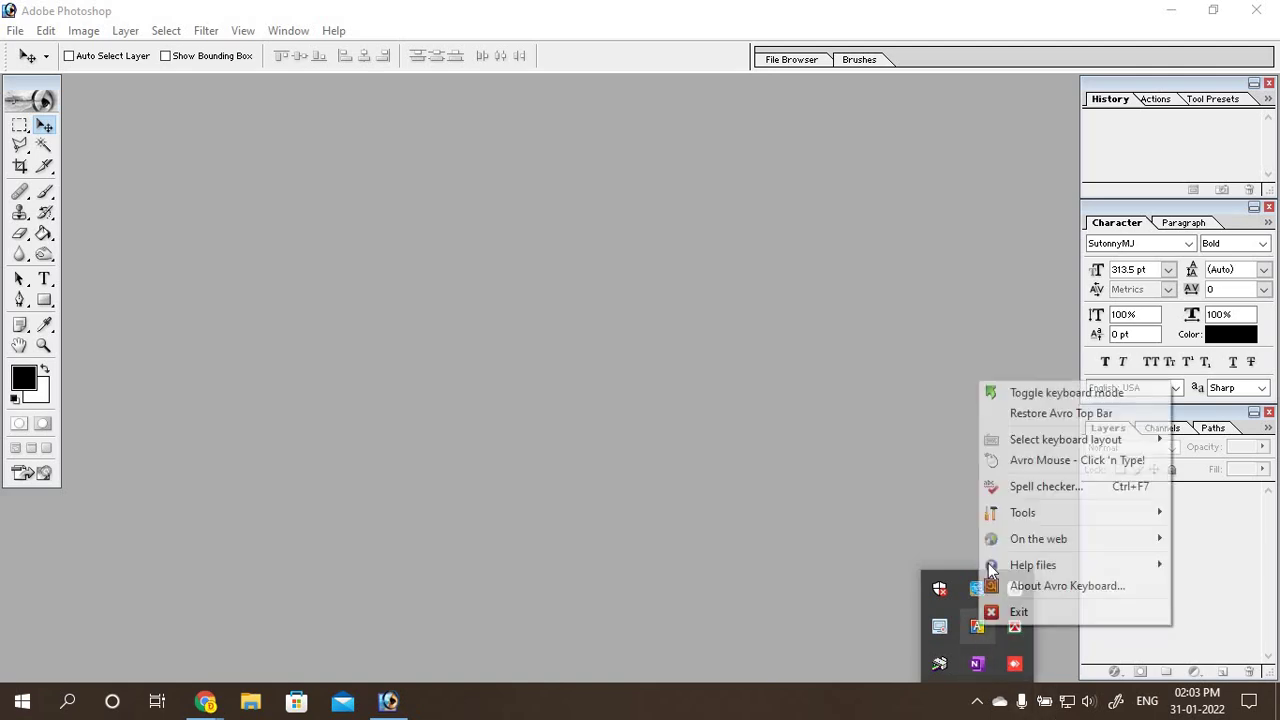
pyautogui.click(1060, 413)
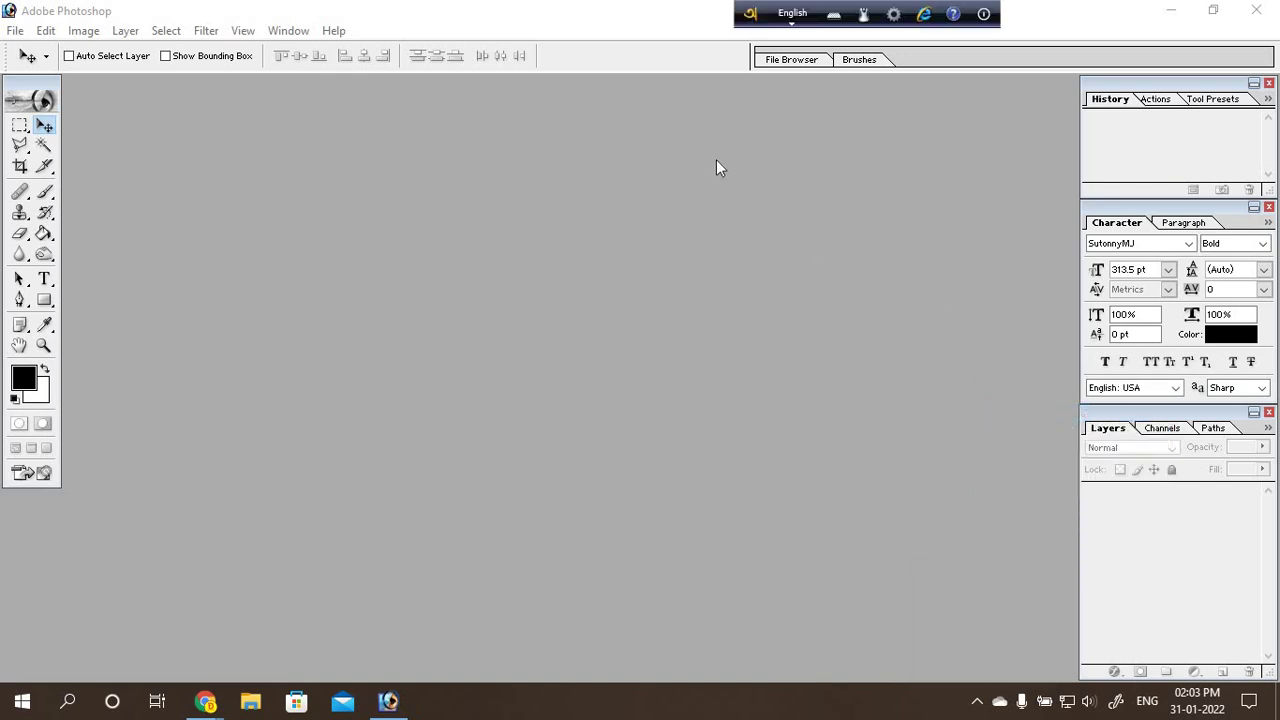
pyautogui.click(894, 14)
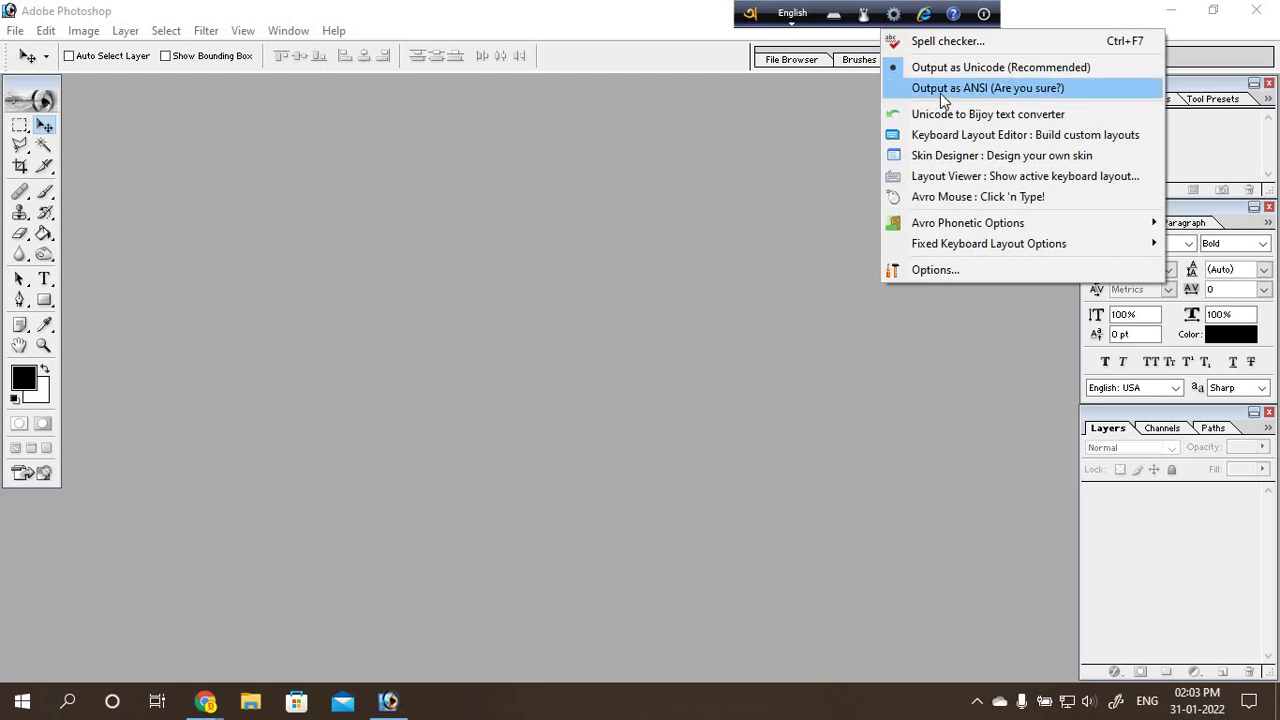
pyautogui.click(783, 118)
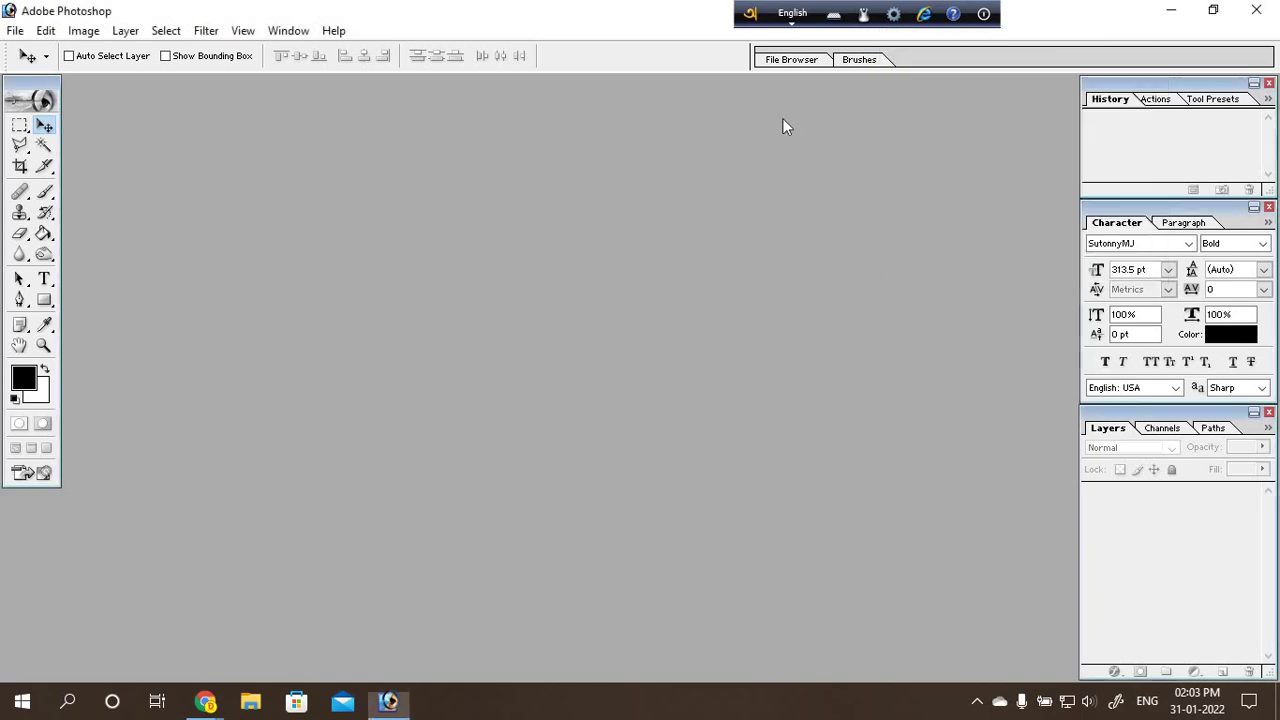
pyautogui.click(1172, 10)
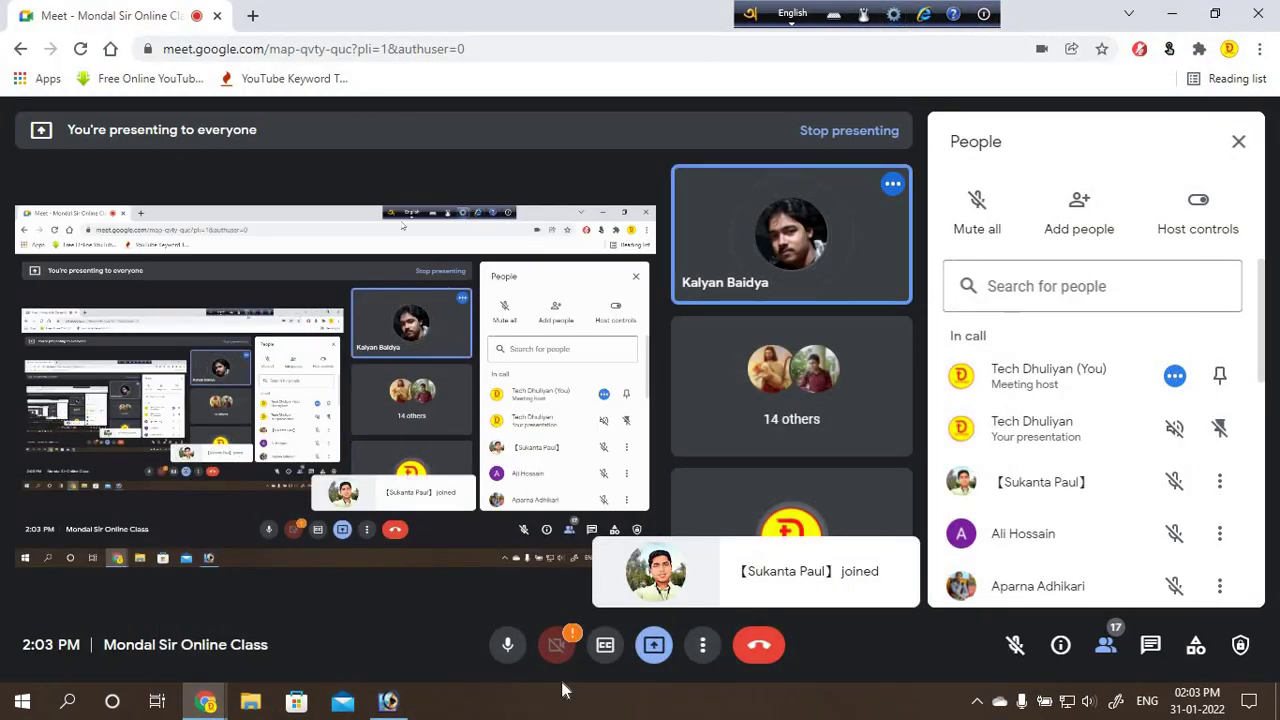
# Step: Search Google for 'lipighor font' in a new Chrome tab
pyautogui.click(252, 15)
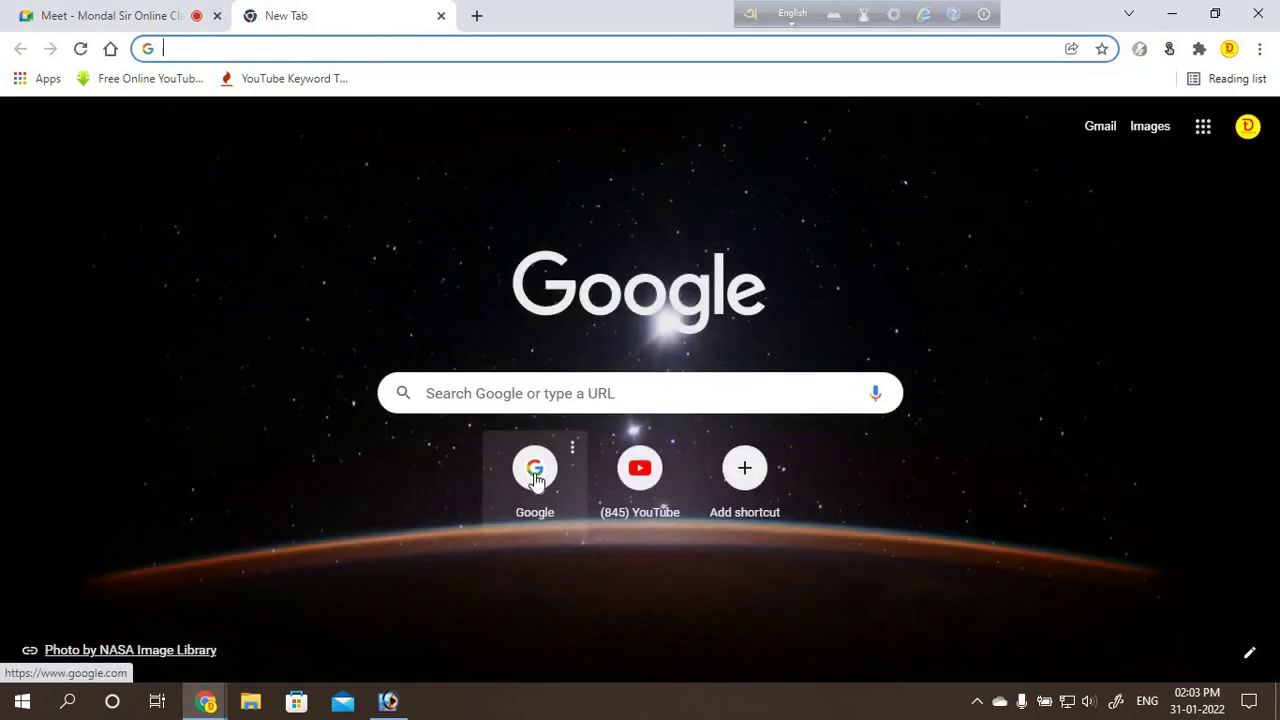
pyautogui.click(537, 481)
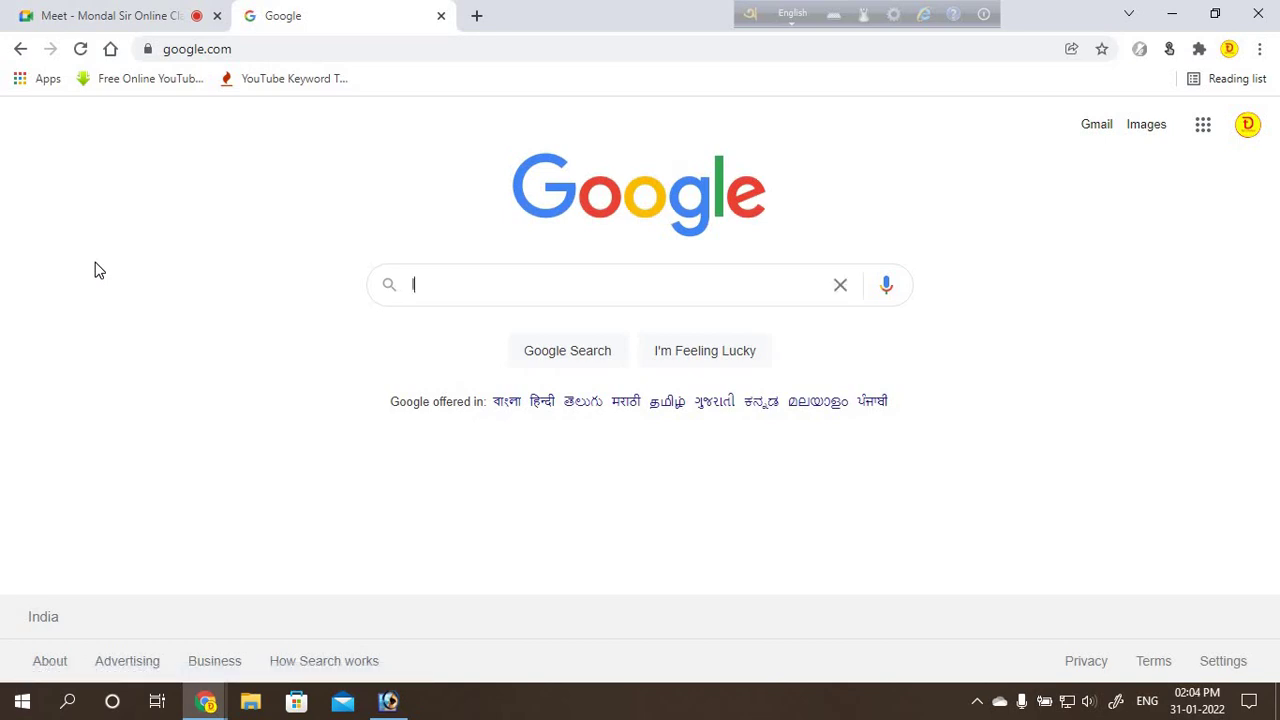
pyautogui.write('lipi')
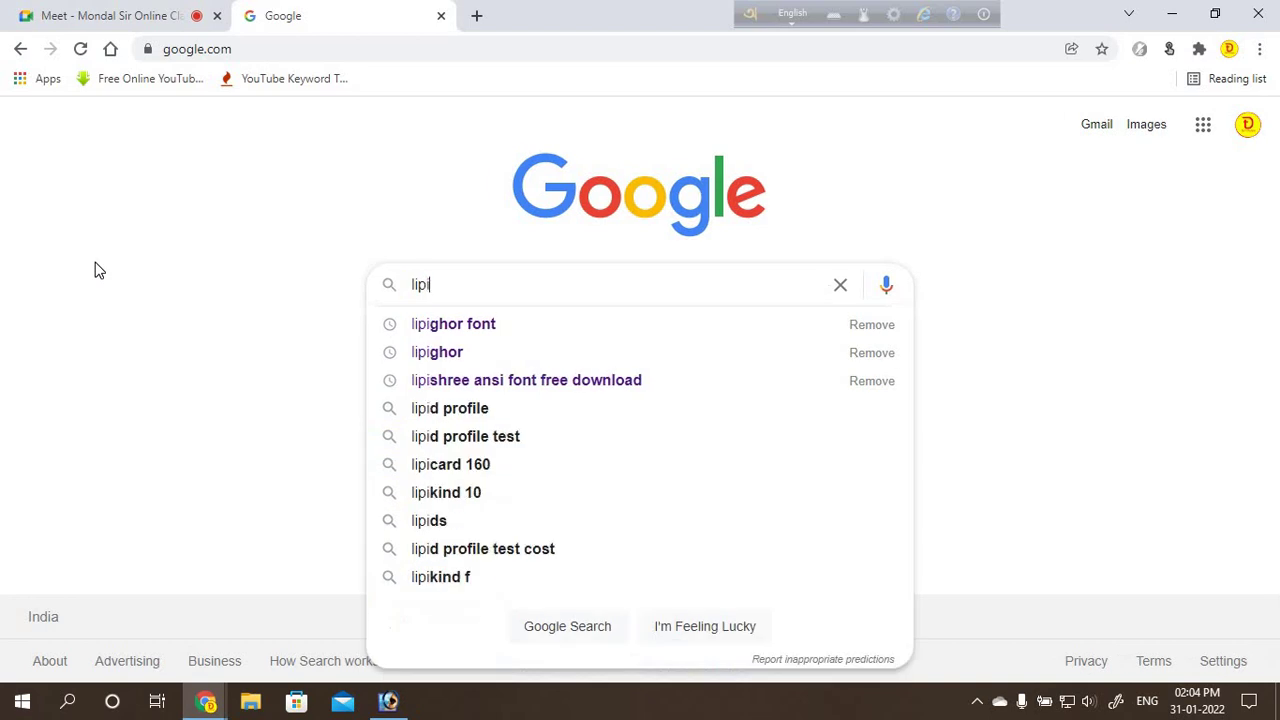
pyautogui.write('ghp')
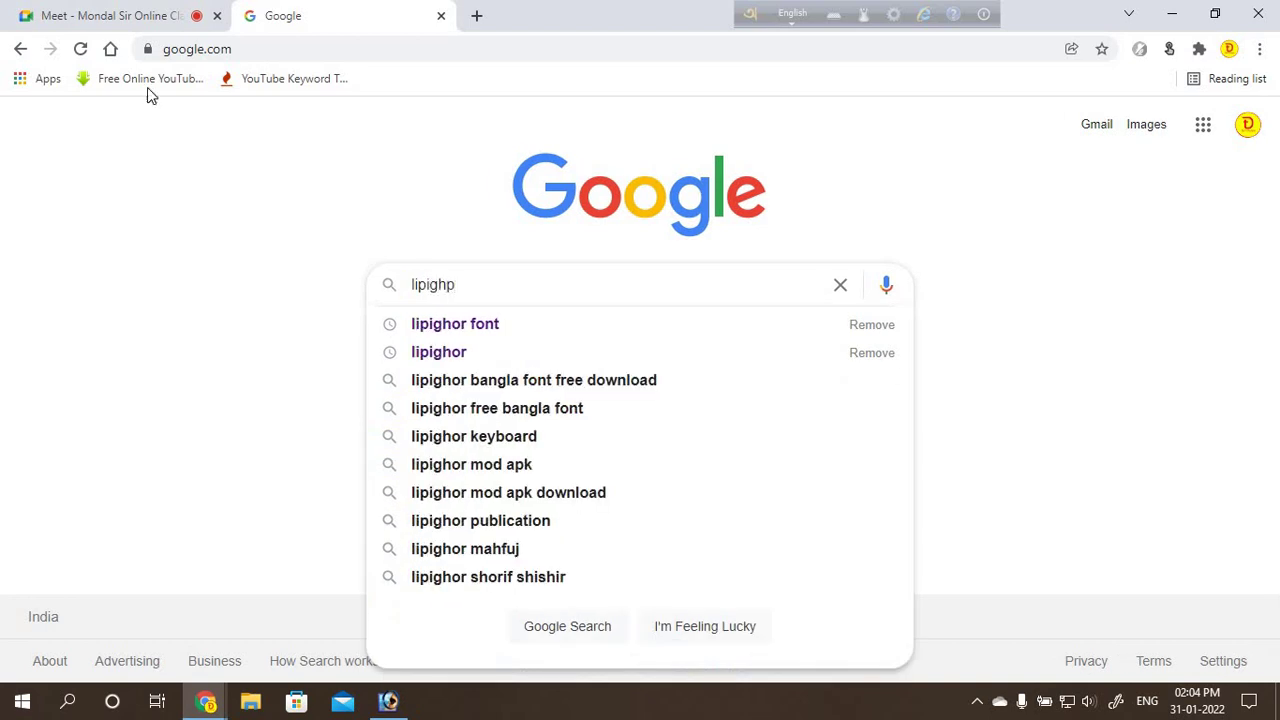
pyautogui.click(452, 327)
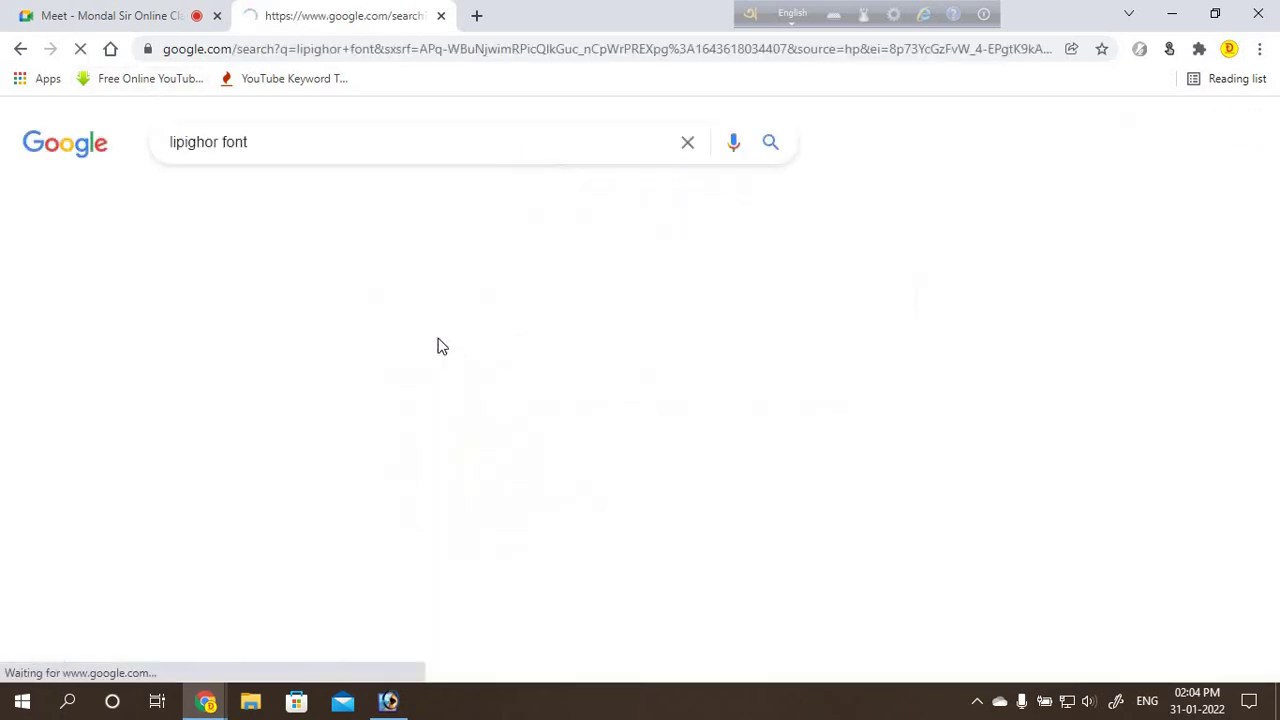
# Step: Open Lipighor's free Bangla fonts page, then return to Photoshop's empty workspace
pyautogui.click(266, 316)
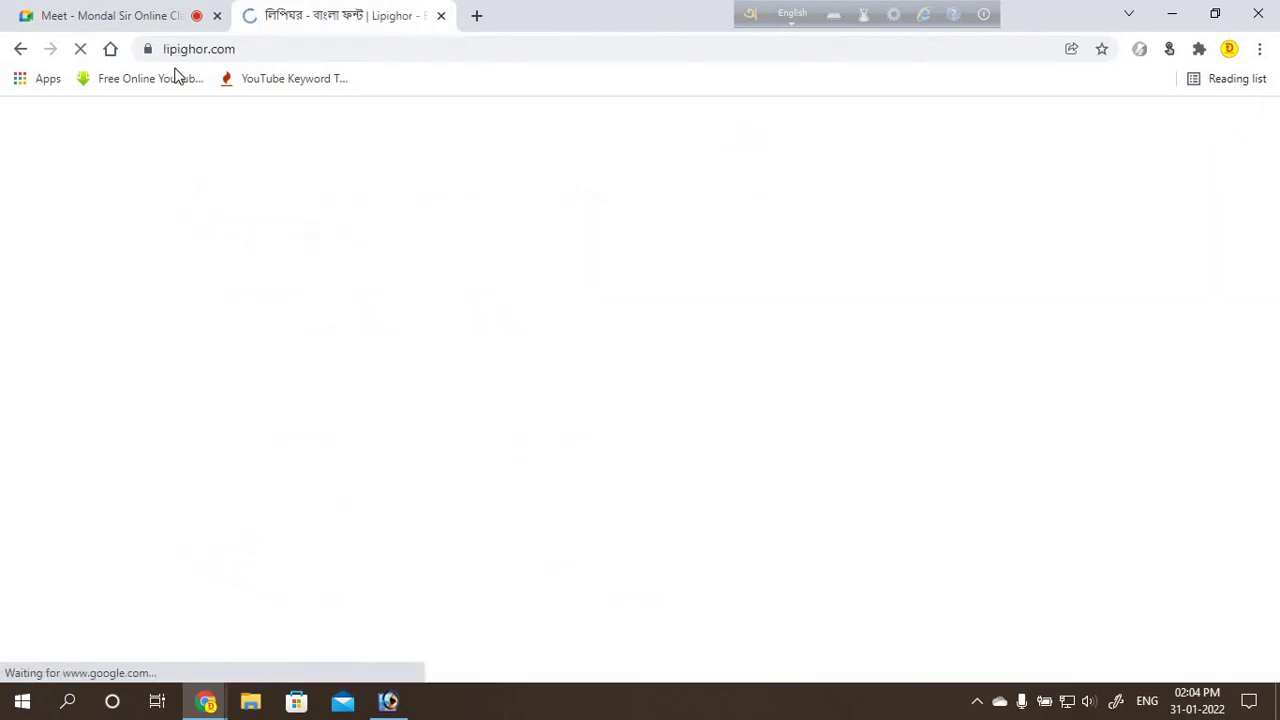
pyautogui.click(103, 17)
pyautogui.click(303, 22)
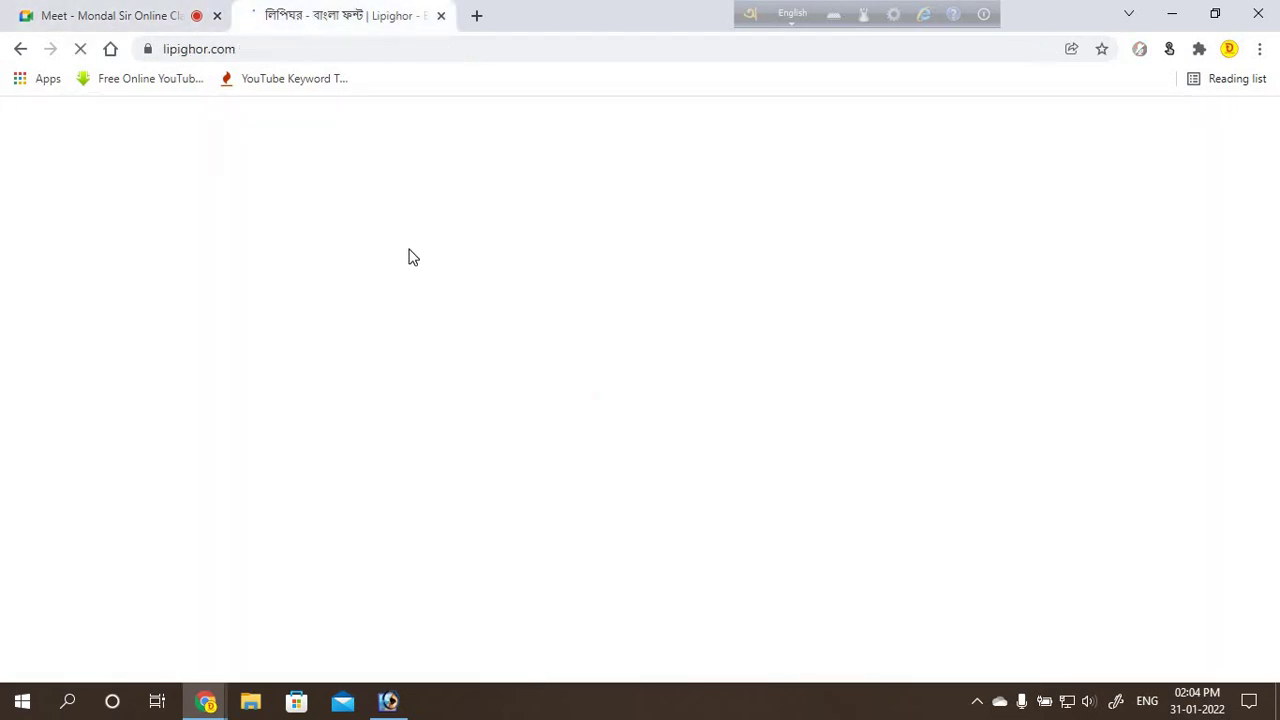
pyautogui.scroll(-3, 436, 392)
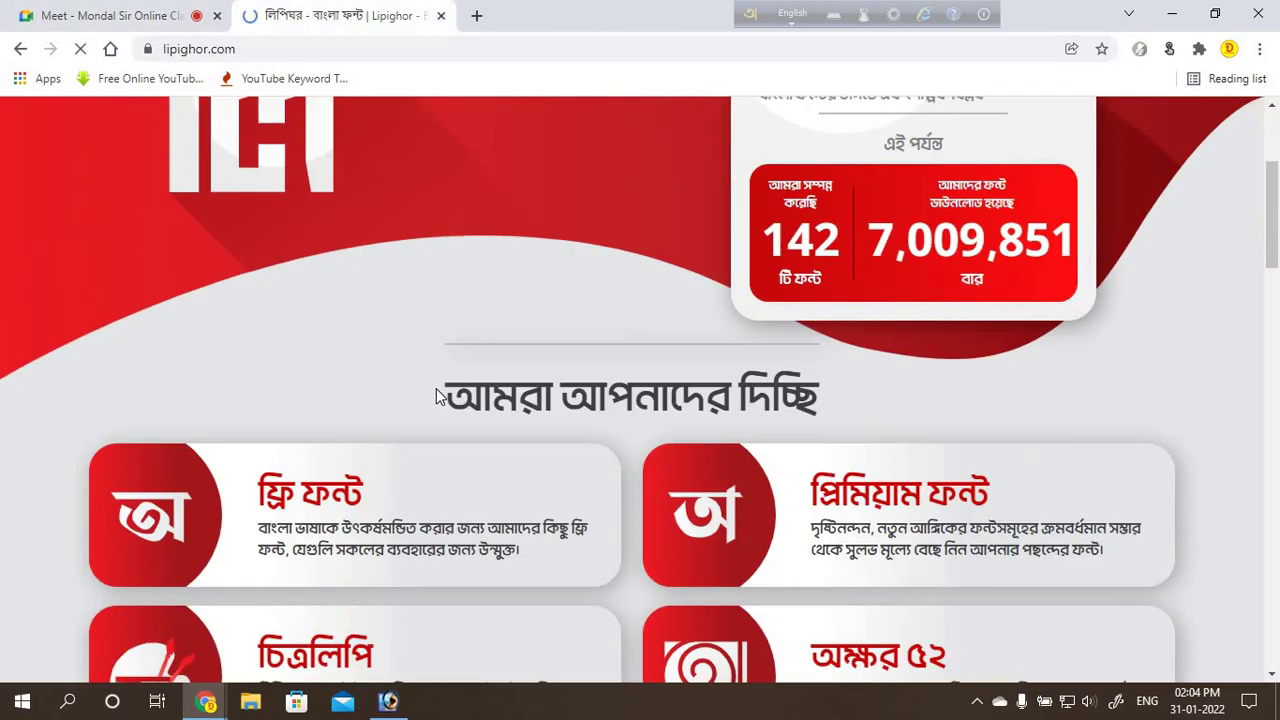
pyautogui.scroll(-2, 480, 400)
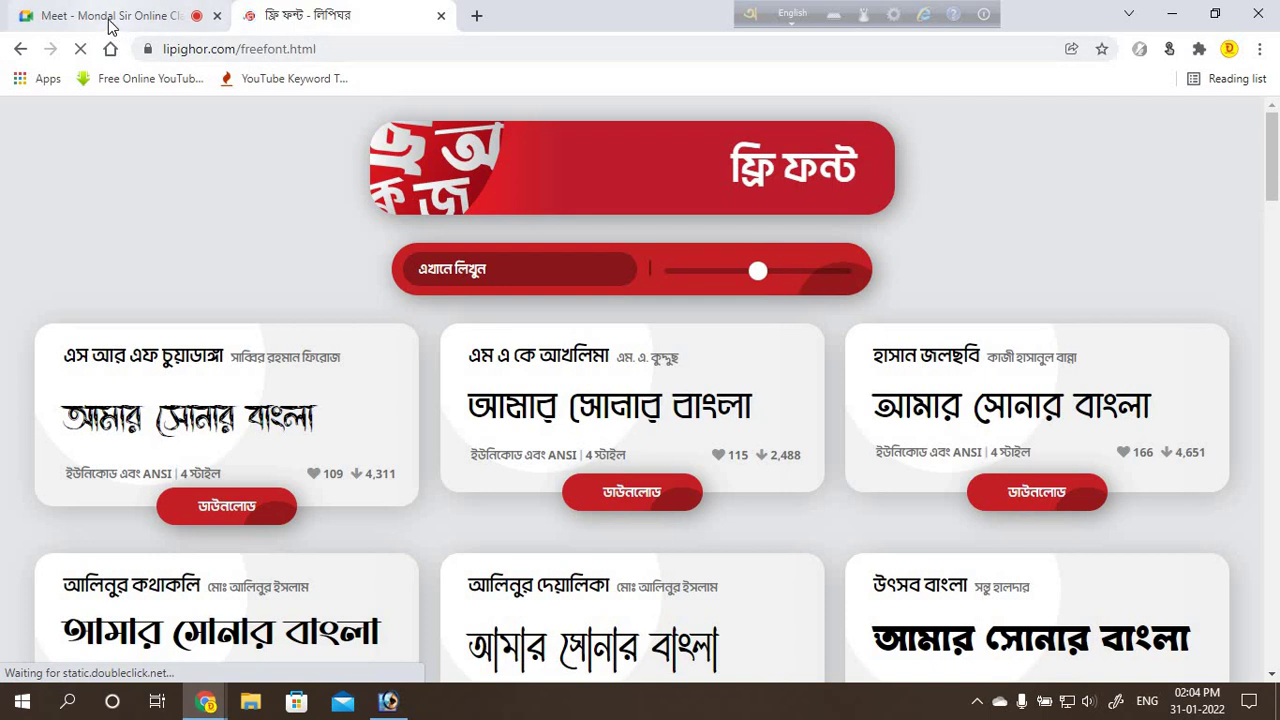
pyautogui.click(112, 15)
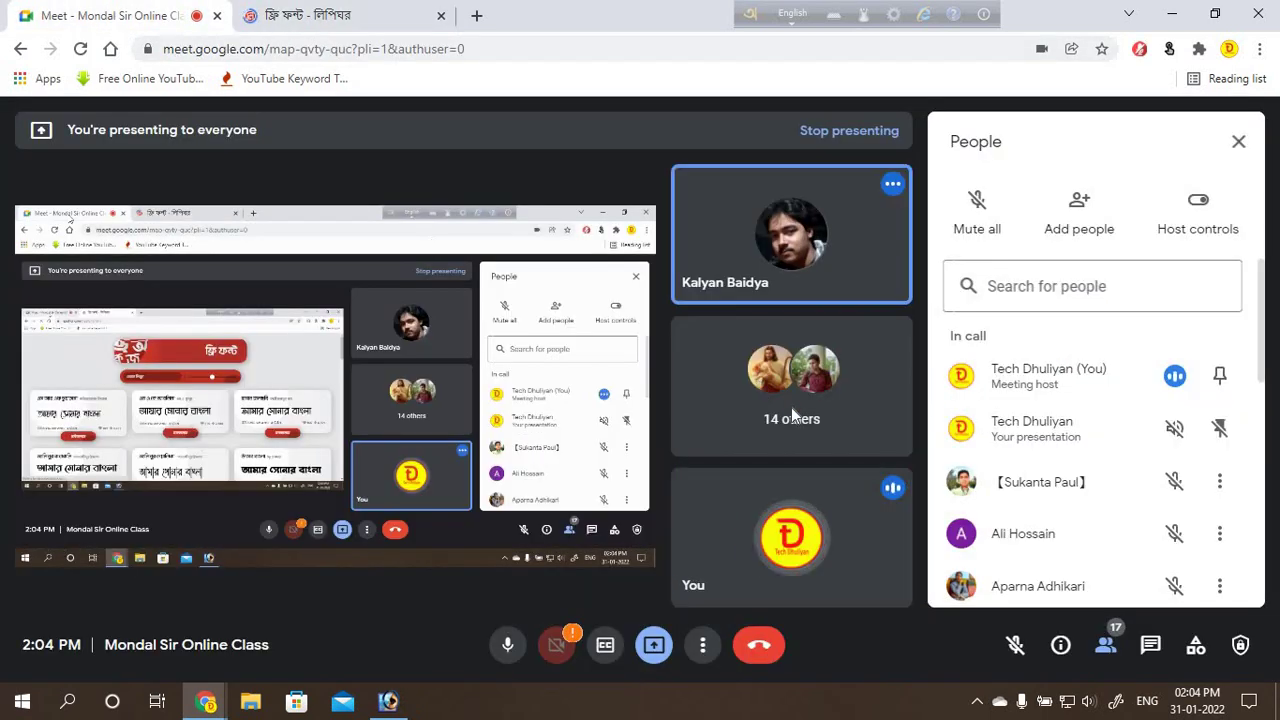
pyautogui.click(388, 700)
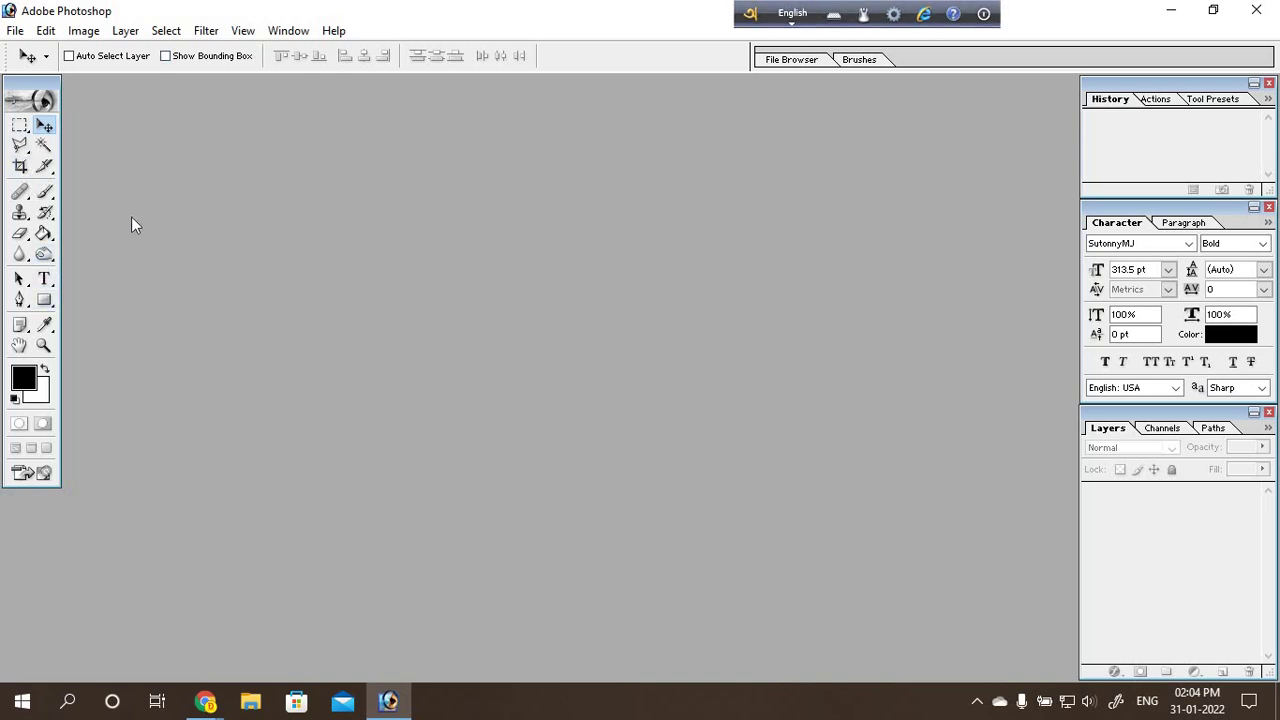
# Step: Create a new blank 23 × 21 cm Untitled-1 document with the Custom preset
pyautogui.hotkey('ctrl', 'n')
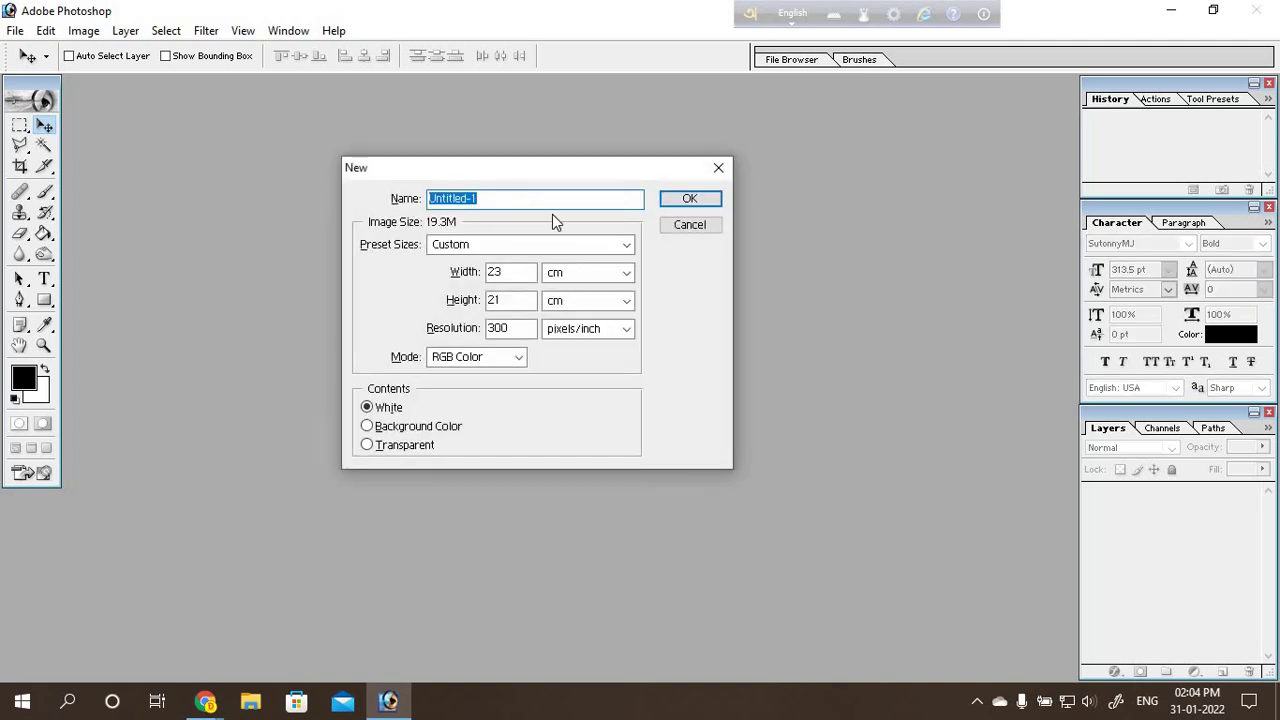
pyautogui.click(627, 246)
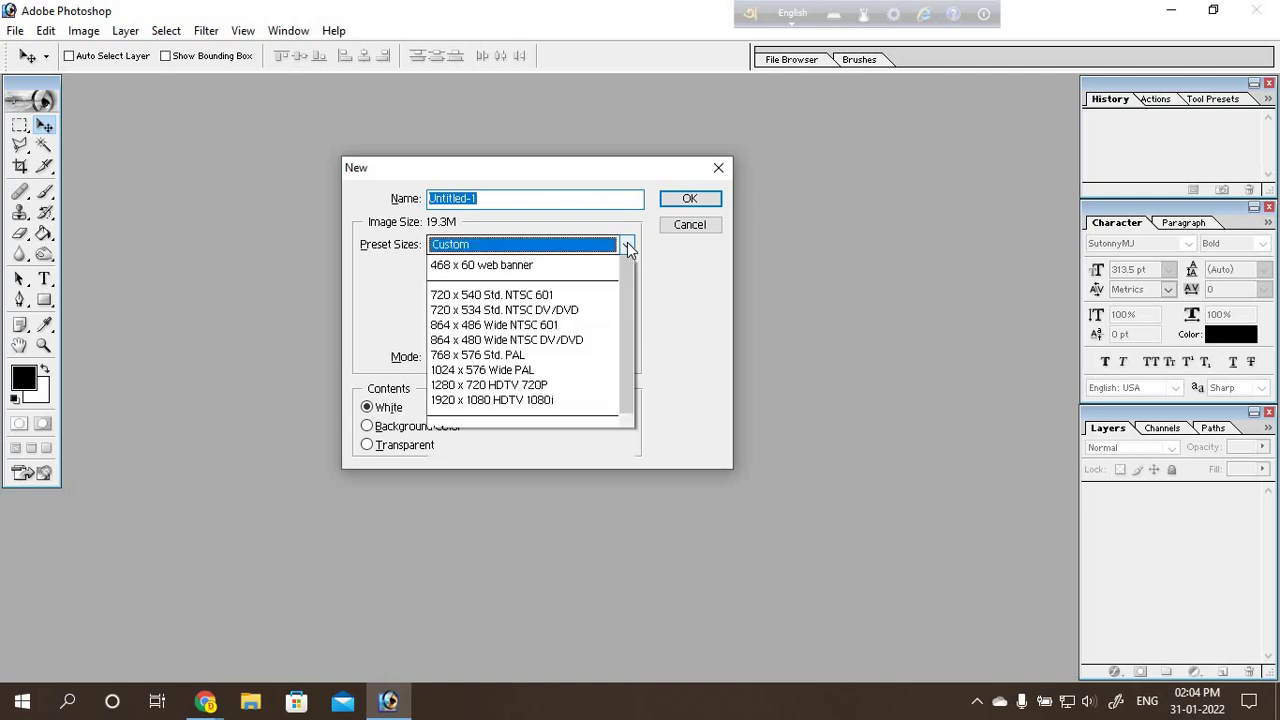
pyautogui.click(627, 246)
pyautogui.click(690, 198)
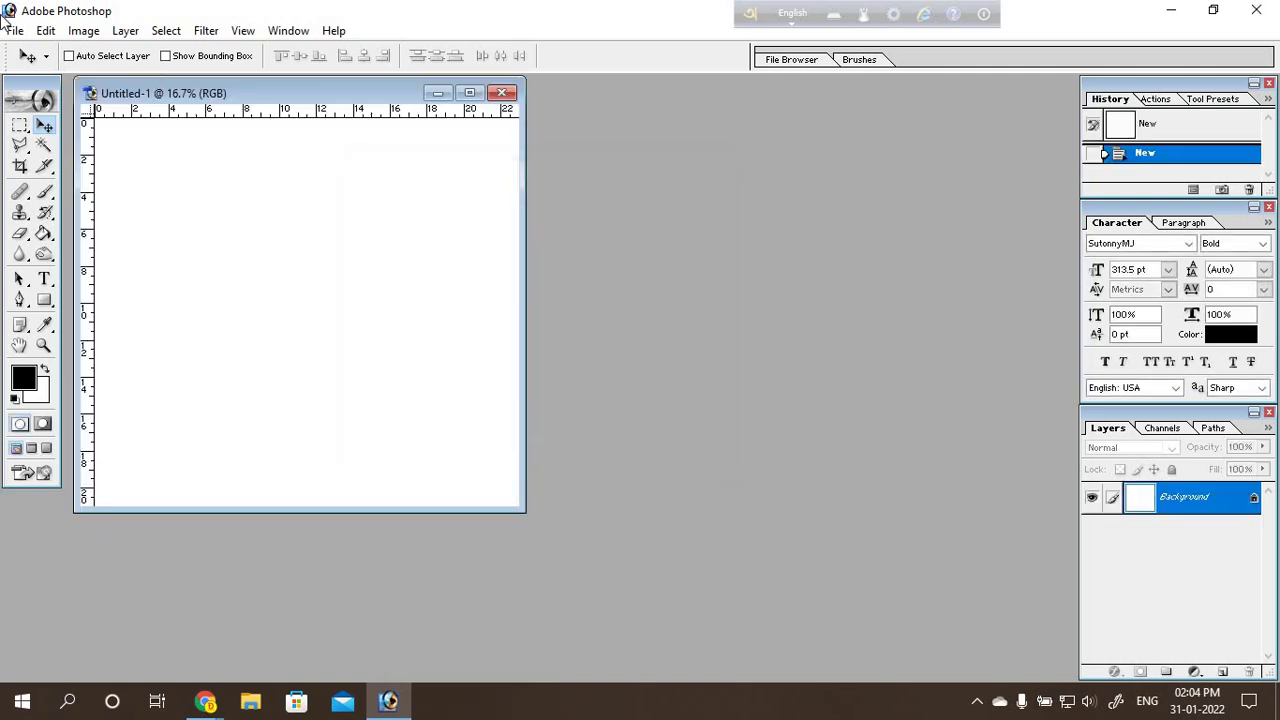
pyautogui.click(15, 30)
pyautogui.click(523, 189)
# Step: Start a text layer on the canvas and browse the font list, keeping SutonnyMJ Bold
pyautogui.click(45, 280)
pyautogui.click(200, 372)
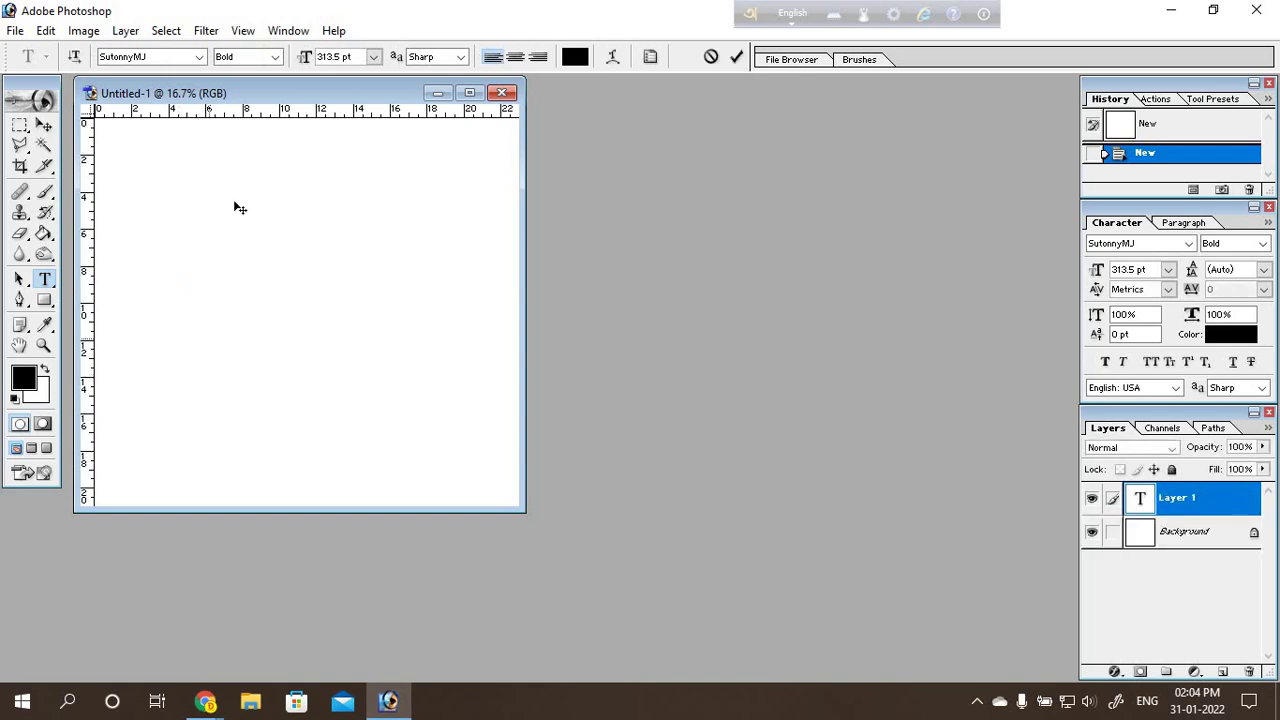
pyautogui.click(200, 57)
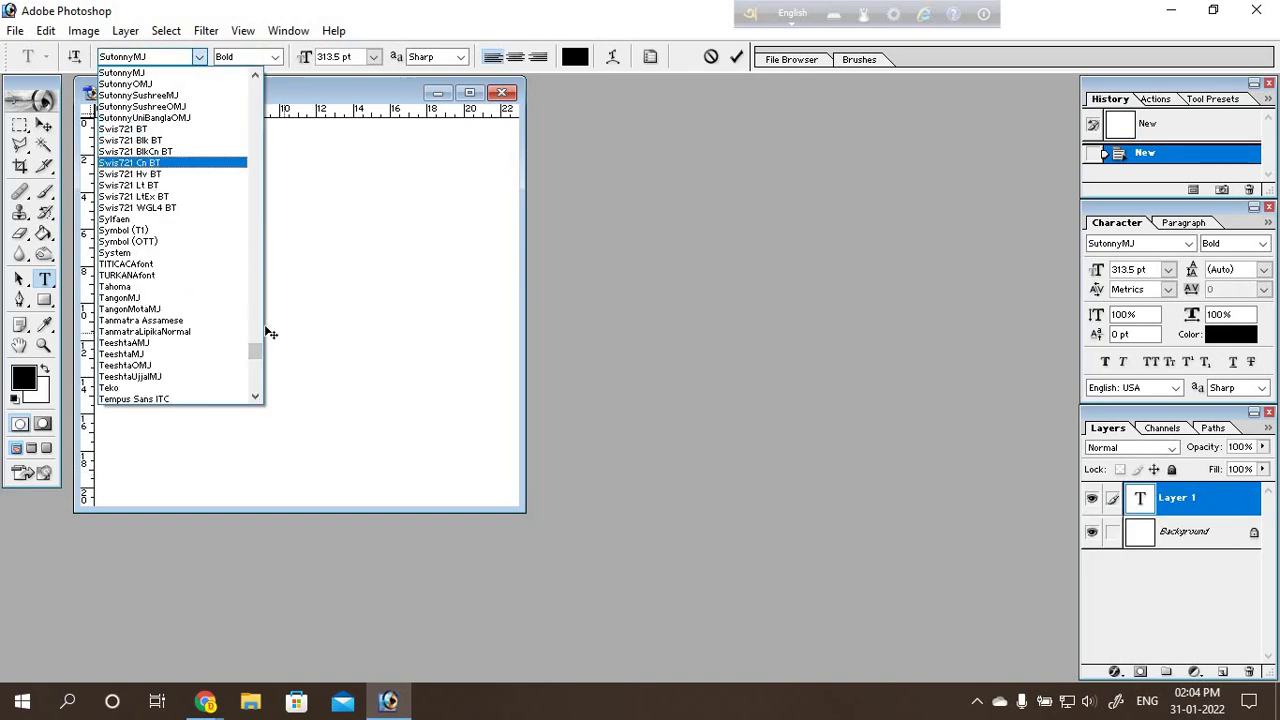
pyautogui.moveTo(258, 361)
pyautogui.mouseDown()
pyautogui.moveTo(272, 196)
pyautogui.moveTo(270, 218)
pyautogui.mouseUp()
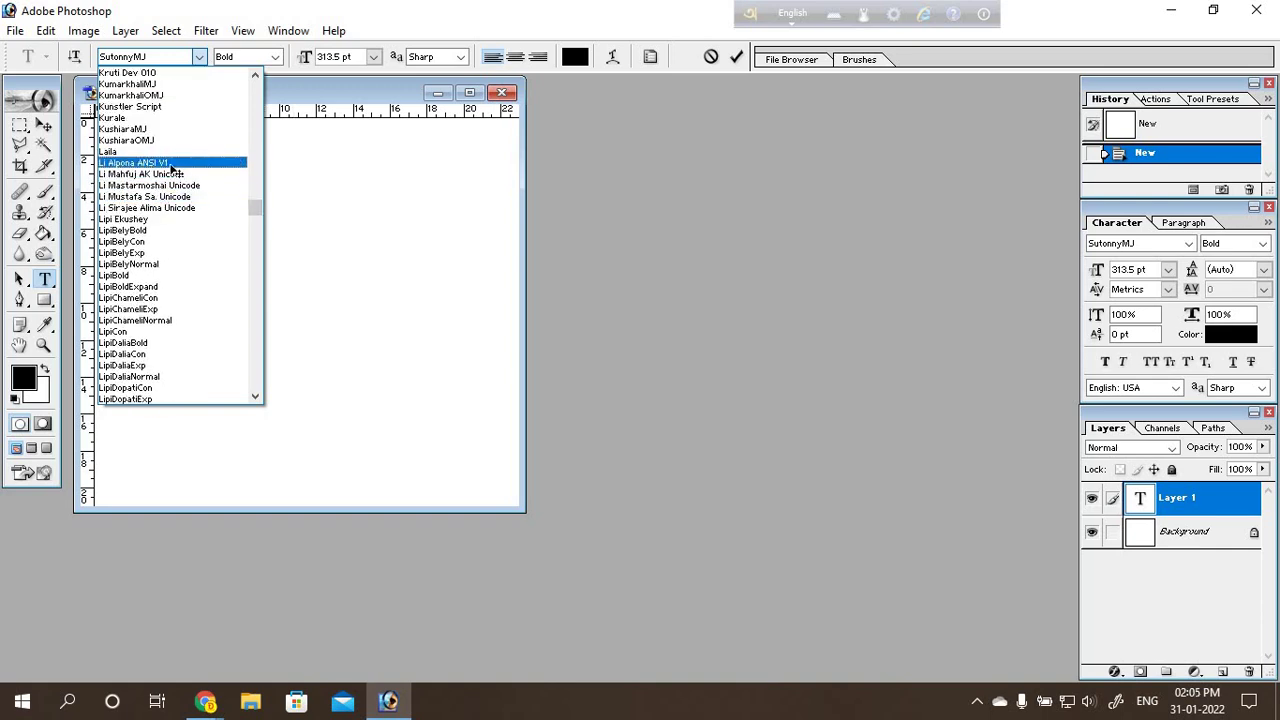
pyautogui.scroll(1, 160, 233)
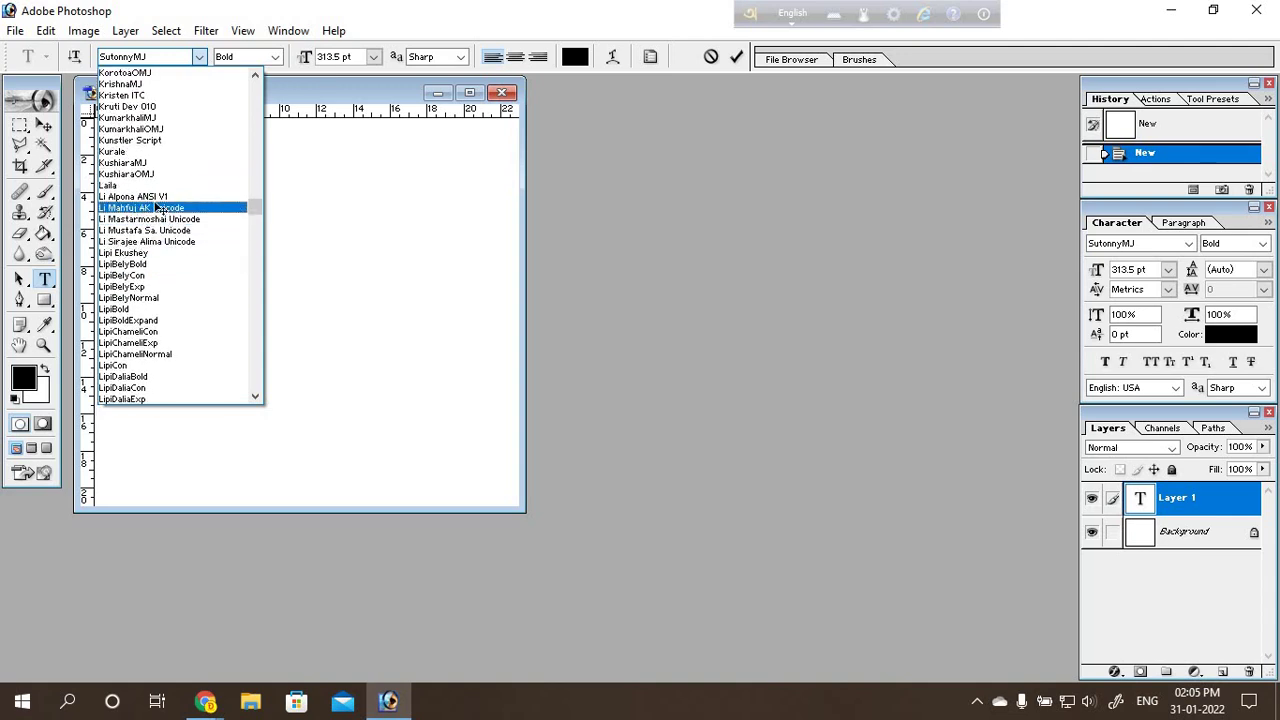
pyautogui.scroll(-1, 160, 210)
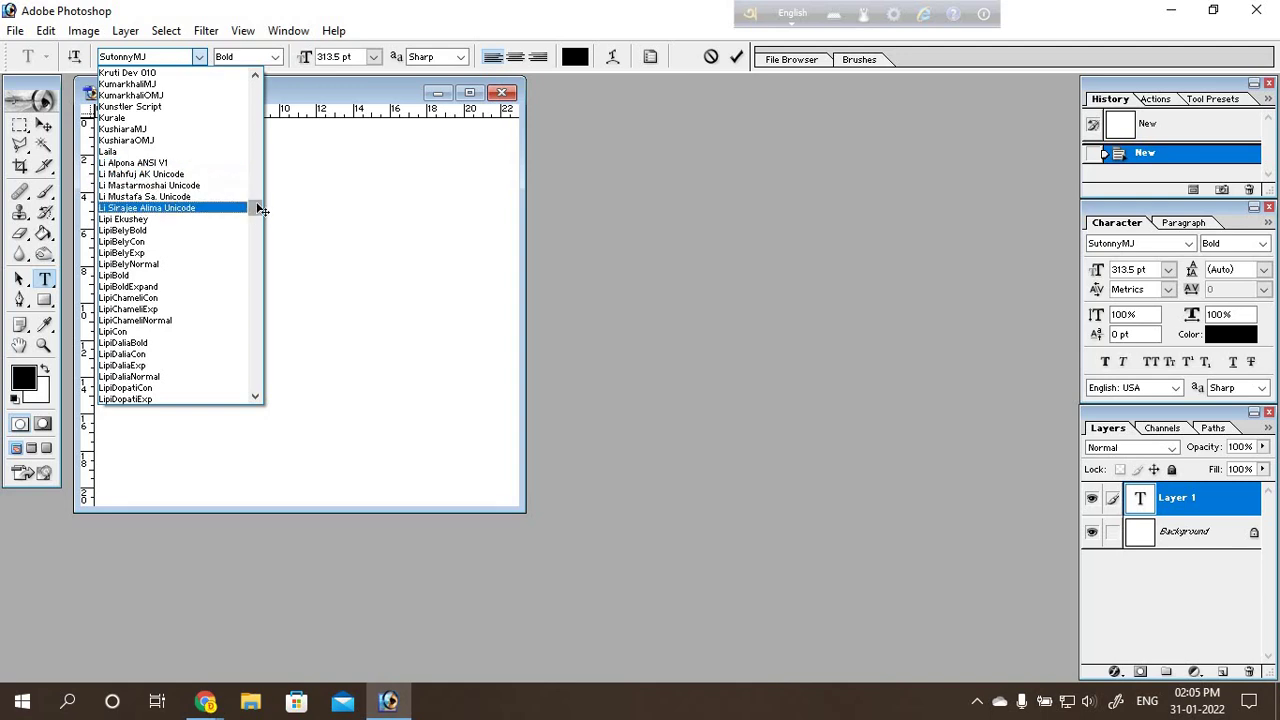
pyautogui.scroll(1, 258, 208)
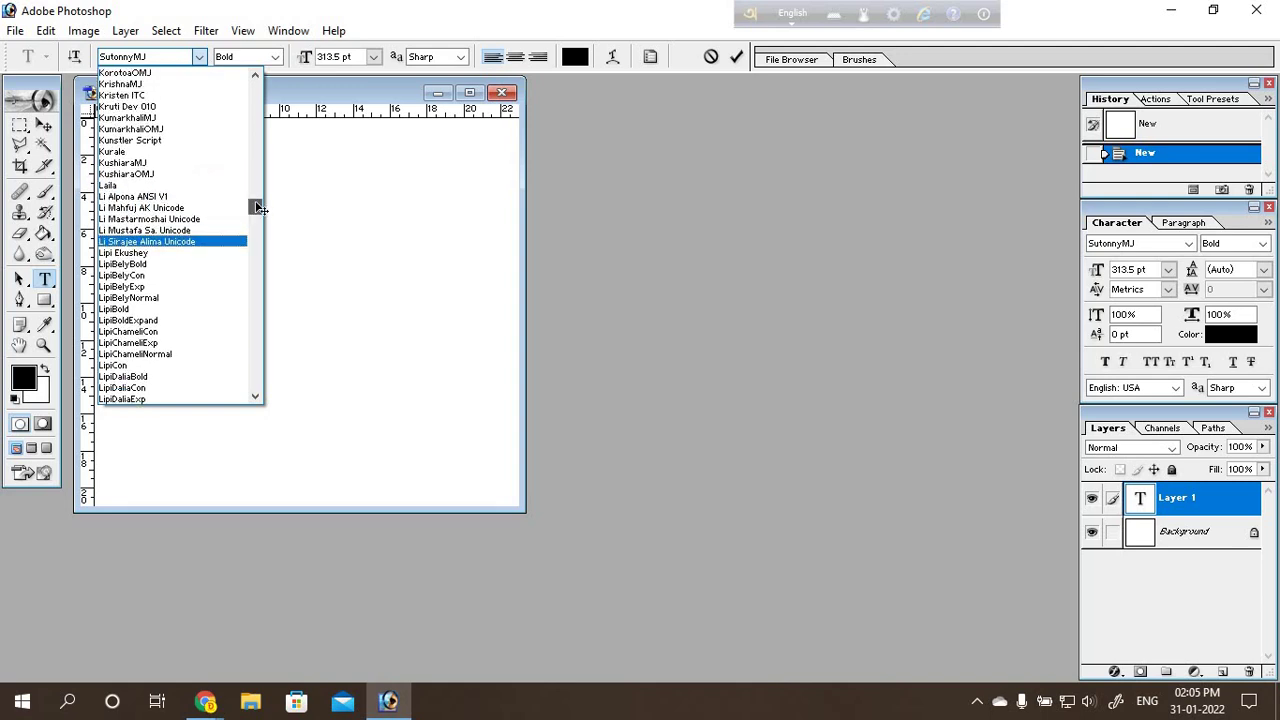
pyautogui.moveTo(255, 207); pyautogui.dragTo(262, 78)
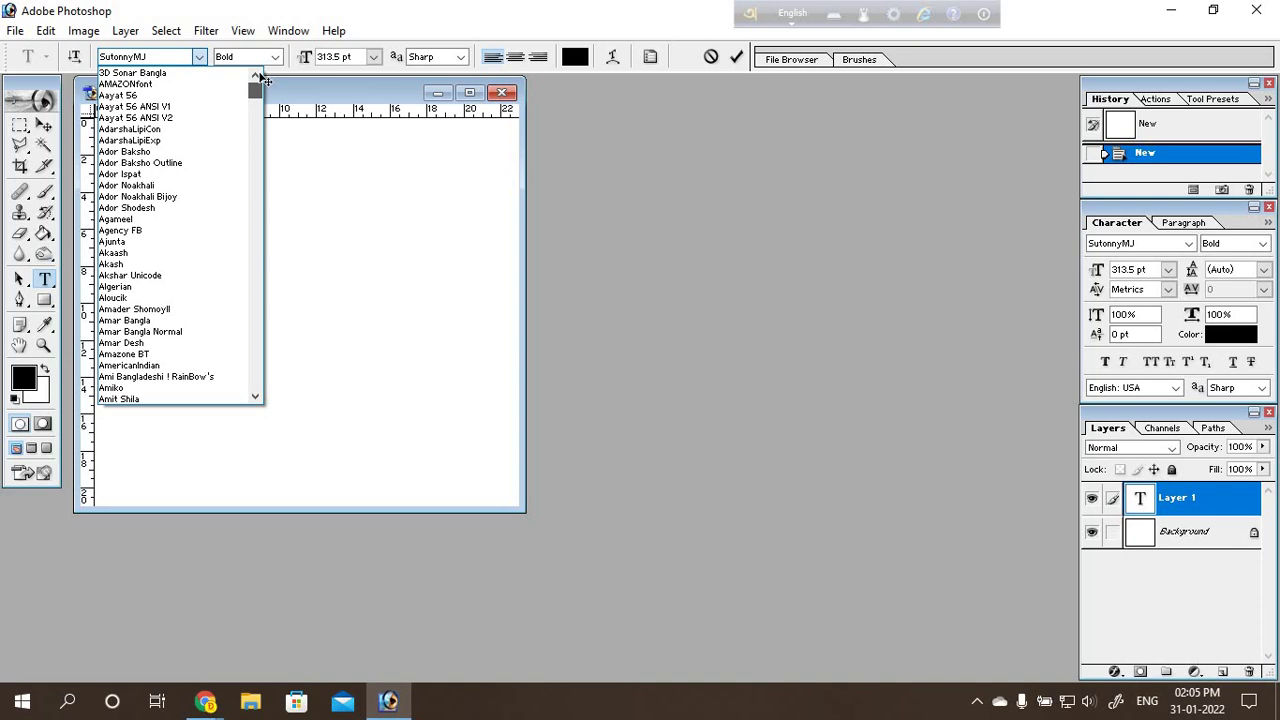
pyautogui.moveTo(262, 97); pyautogui.dragTo(253, 210)
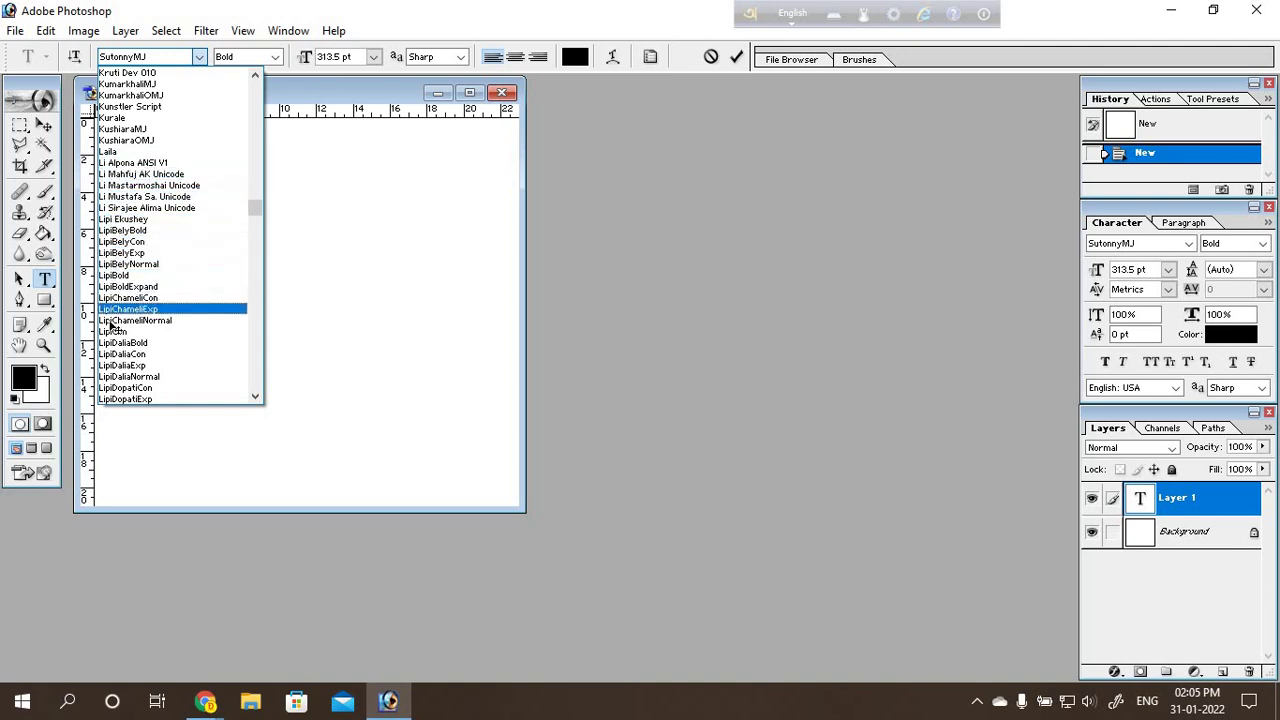
pyautogui.scroll(-1, 163, 344)
pyautogui.scroll(-1, 163, 346)
pyautogui.scroll(-1, 164, 348)
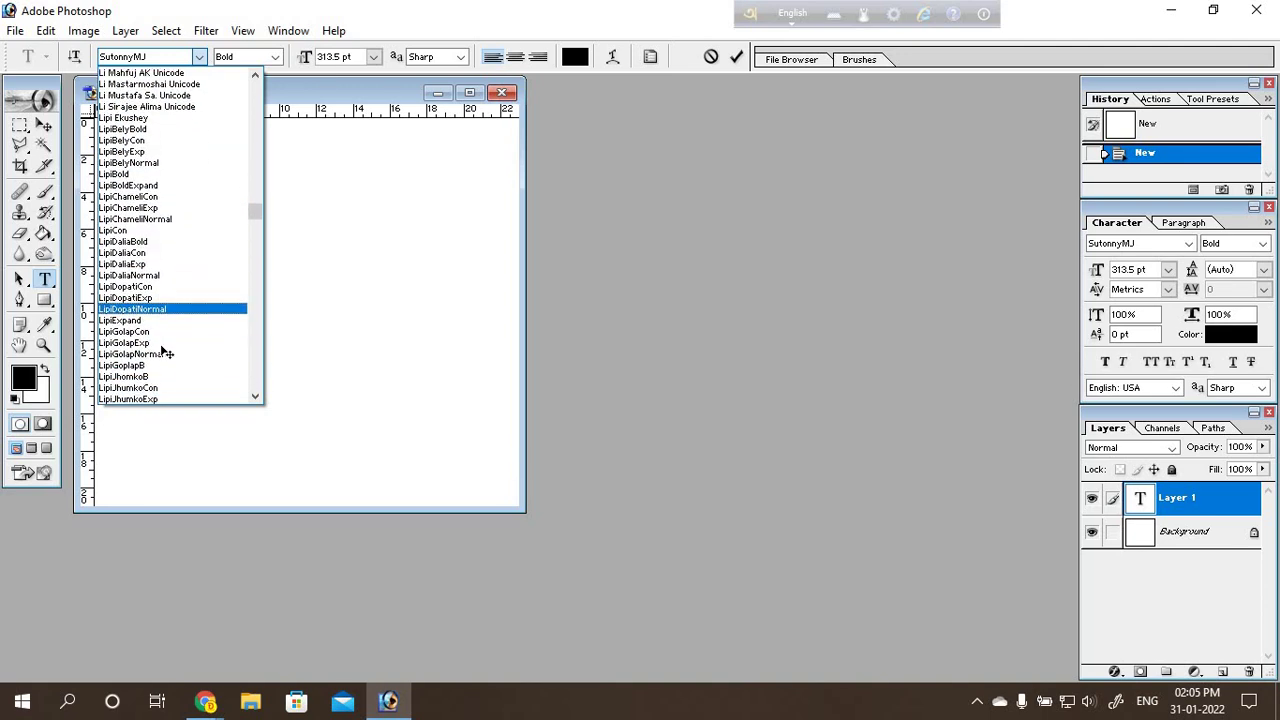
pyautogui.scroll(-1, 165, 352)
pyautogui.scroll(-1, 166, 351)
pyautogui.scroll(-1, 169, 354)
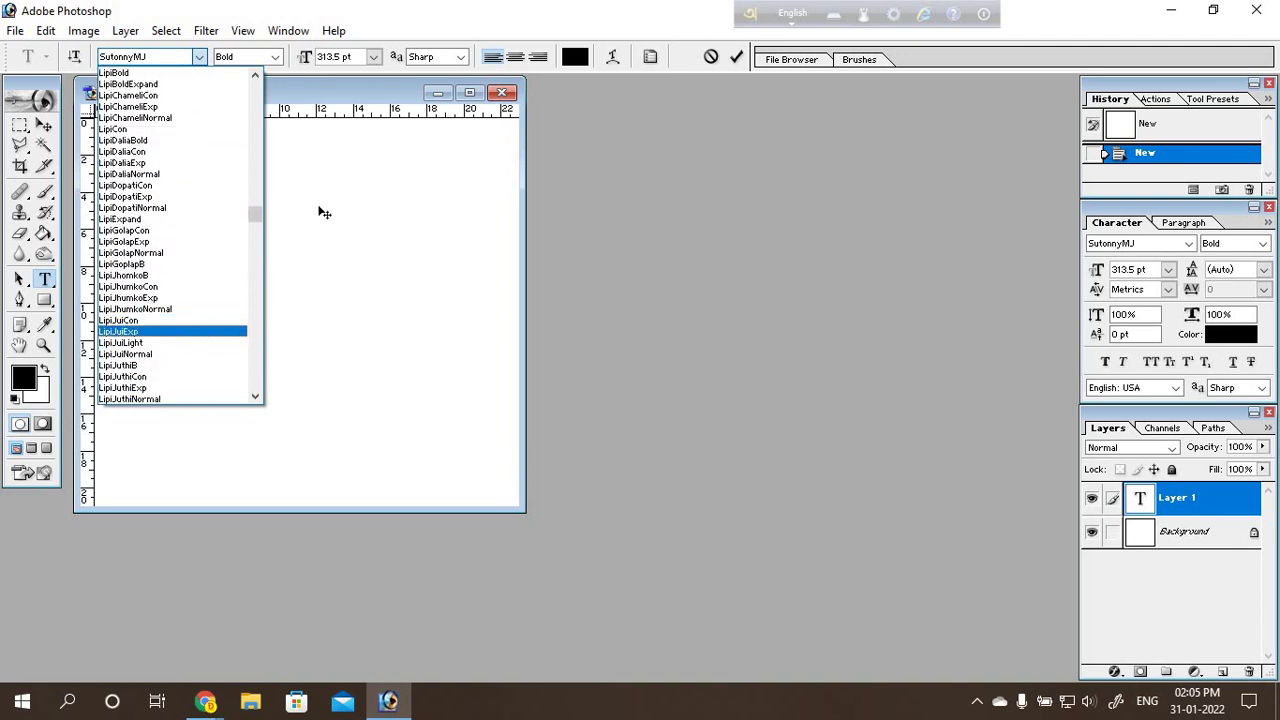
pyautogui.click(363, 105)
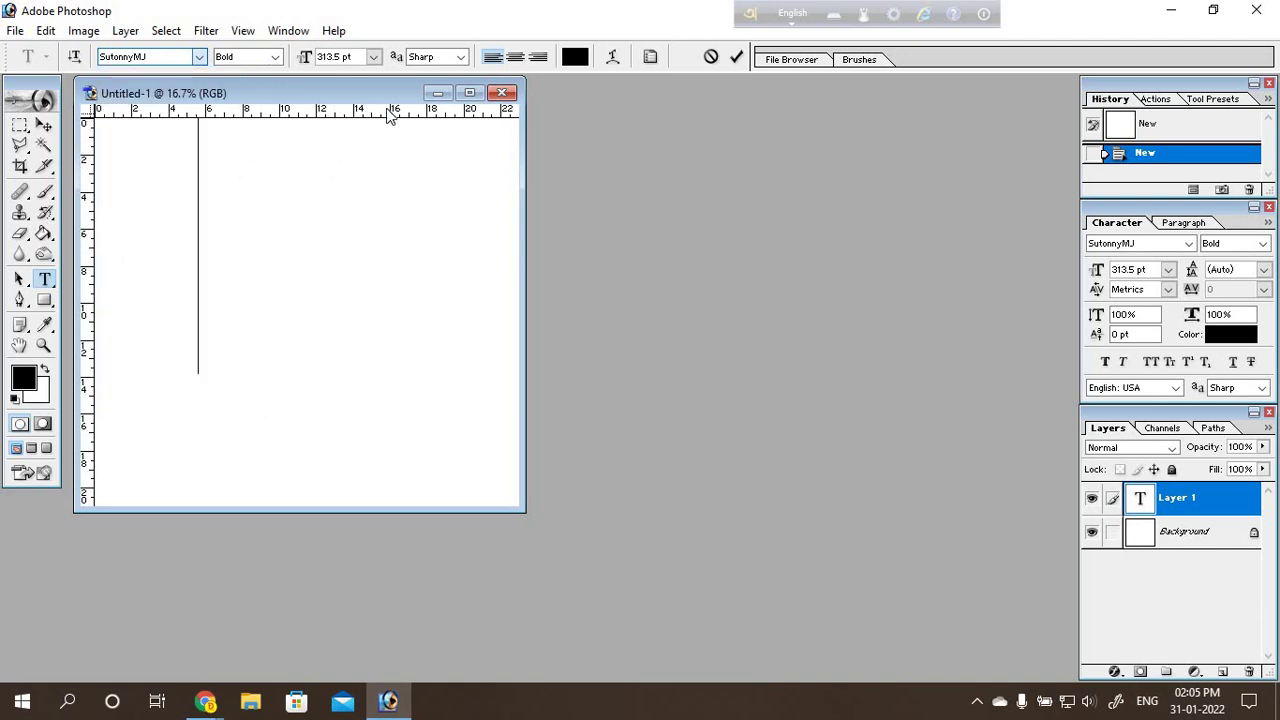
# Step: Commit the text layer, close Untitled-1 without saving, and minimize Photoshop
pyautogui.click(44, 125)
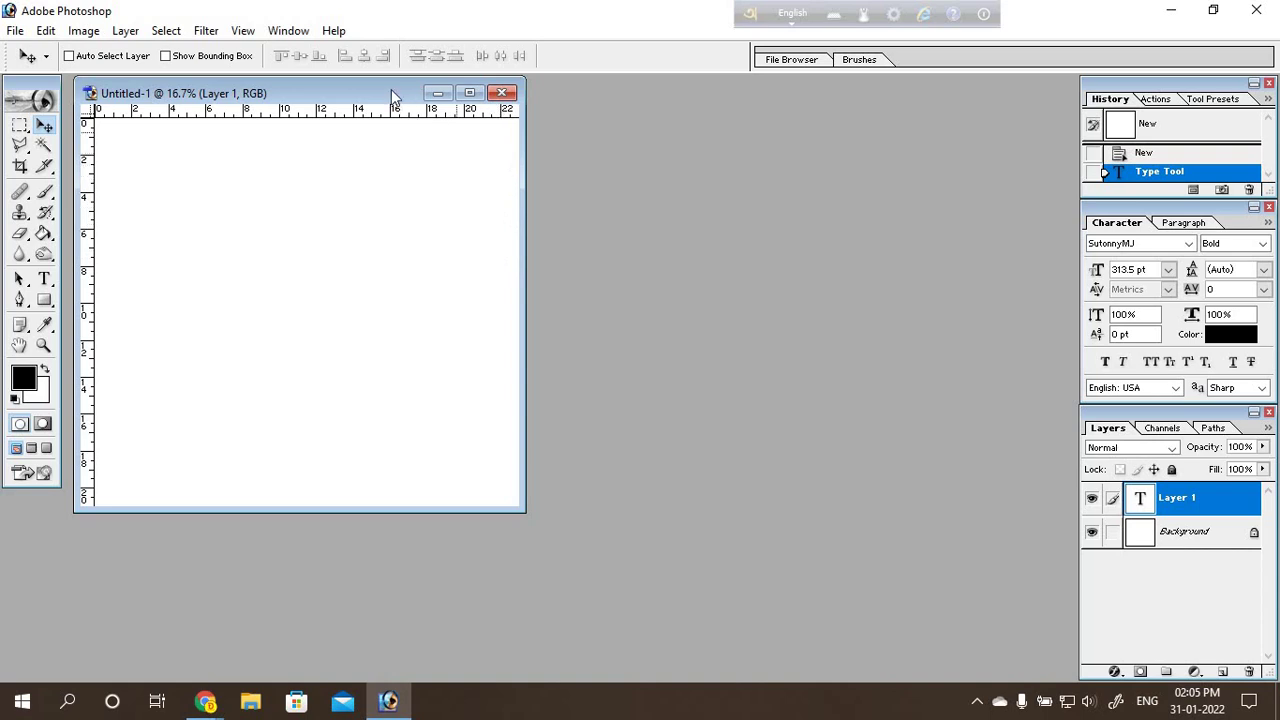
pyautogui.moveTo(380, 95)
pyautogui.mouseDown()
pyautogui.moveTo(436, 135)
pyautogui.moveTo(340, 138)
pyautogui.mouseUp()
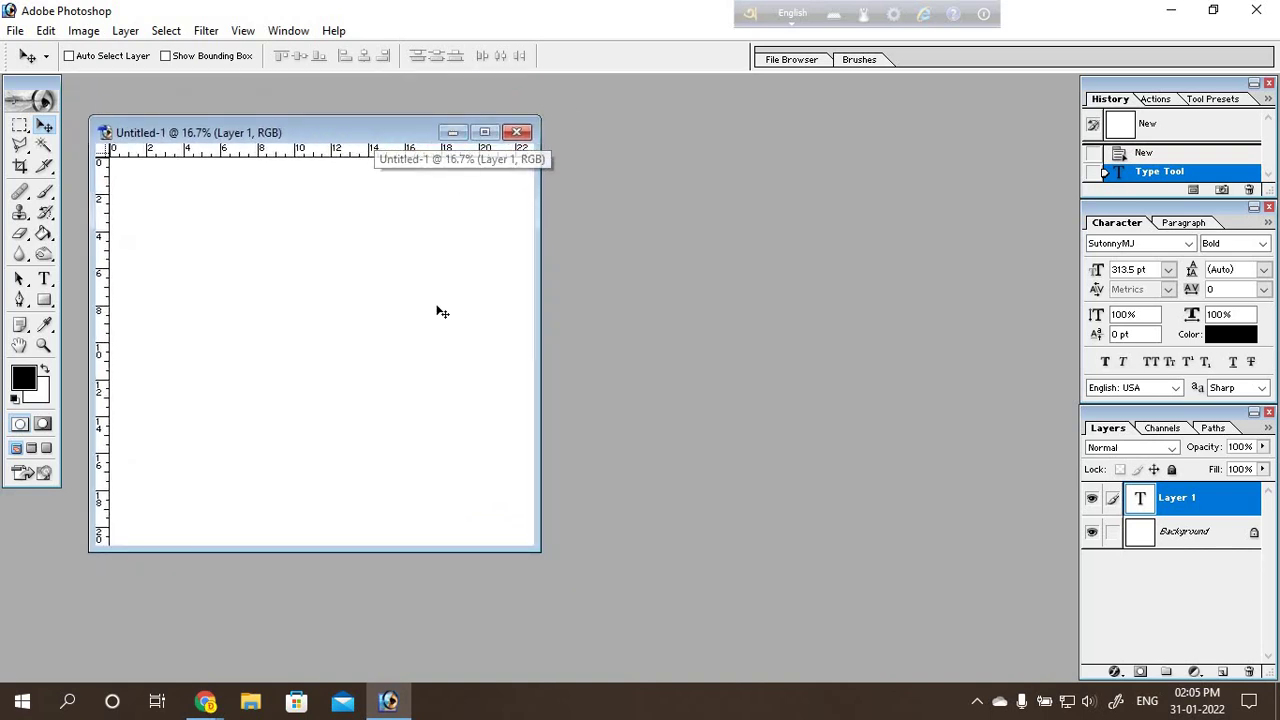
pyautogui.click(516, 132)
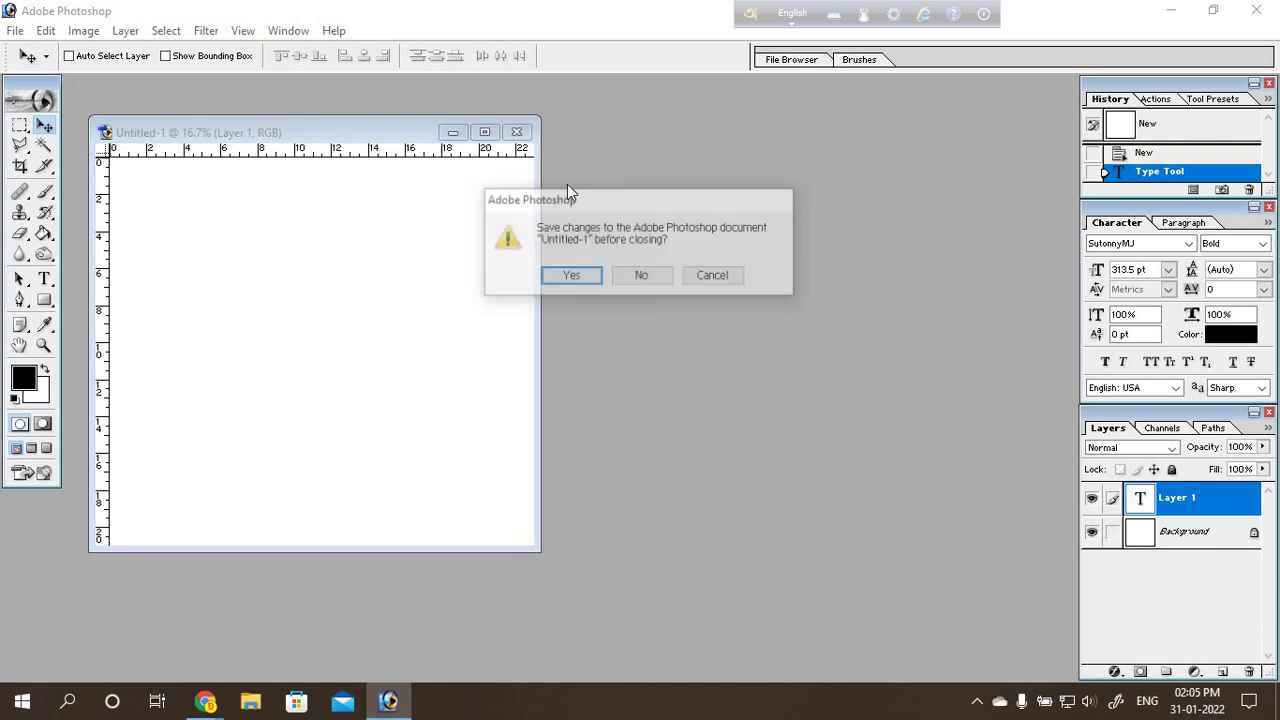
pyautogui.click(641, 276)
pyautogui.click(1186, 14)
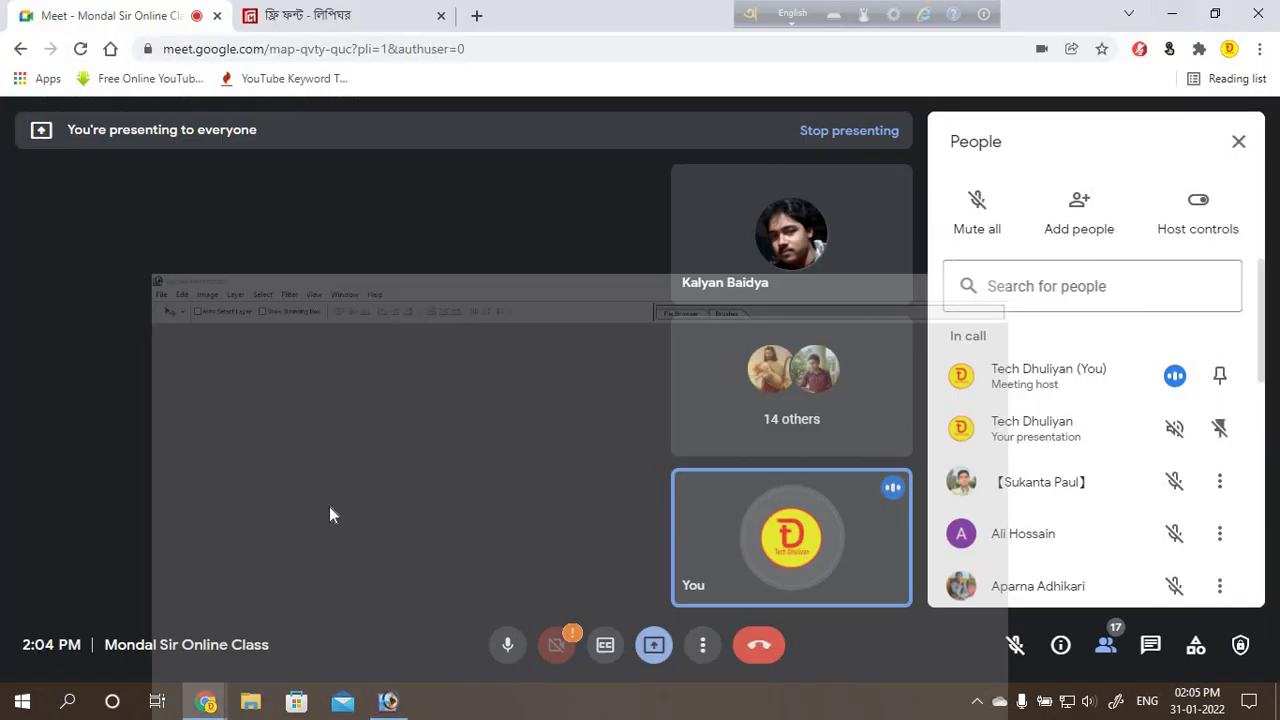
# Step: Scroll the Lipighor free fonts page down to the SRF Chuadanga font
pyautogui.click(363, 15)
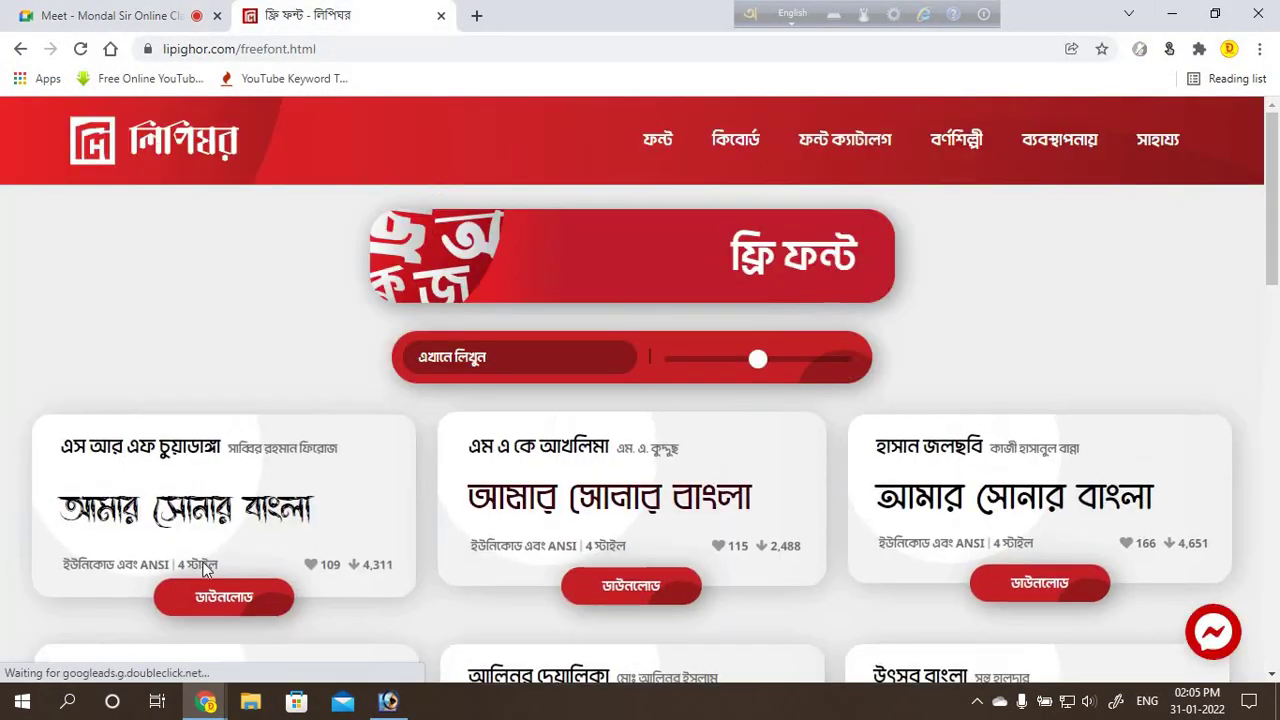
pyautogui.scroll(-1, 399, 575)
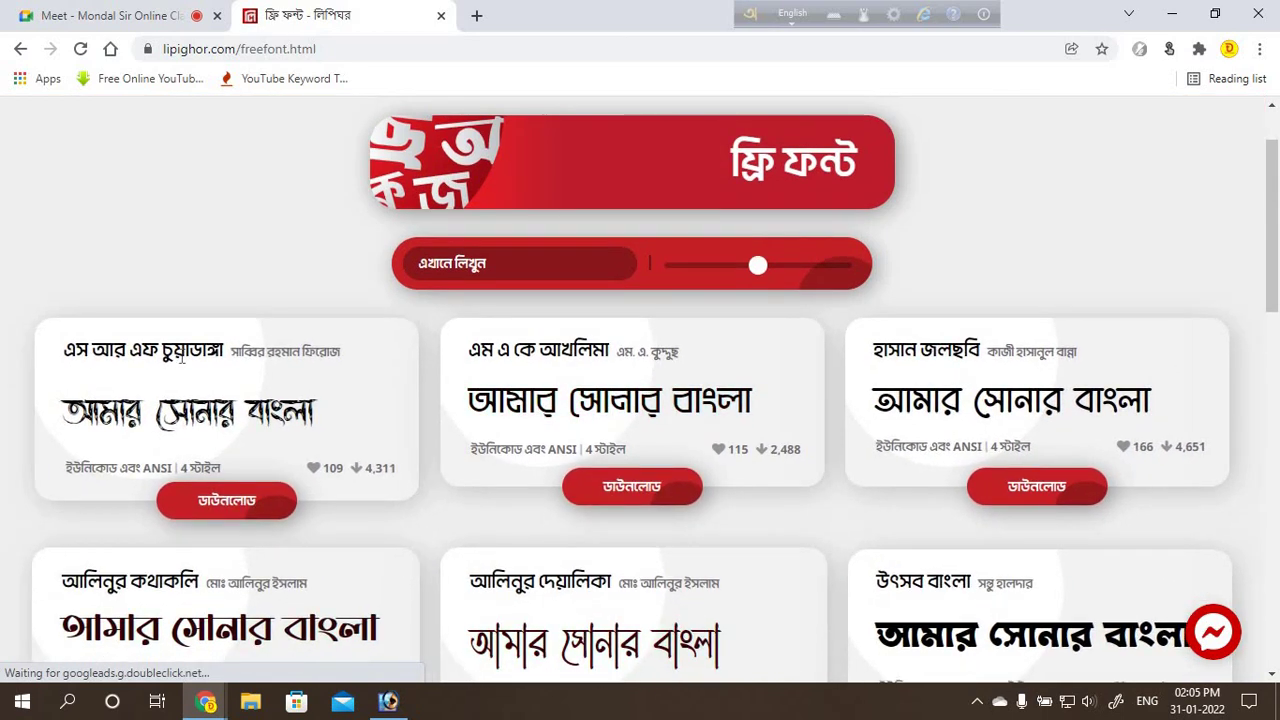
pyautogui.scroll(-1, 30, 415)
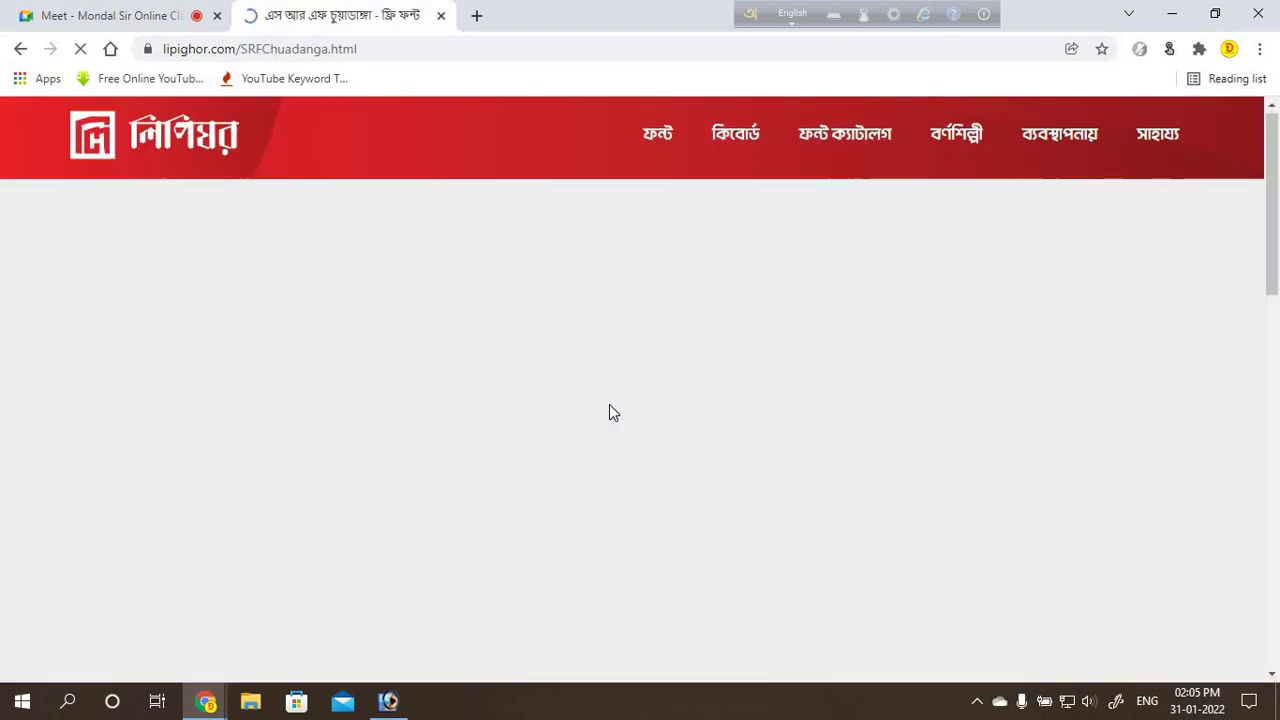
pyautogui.scroll(-3, 609, 404)
pyautogui.scroll(-3, 611, 411)
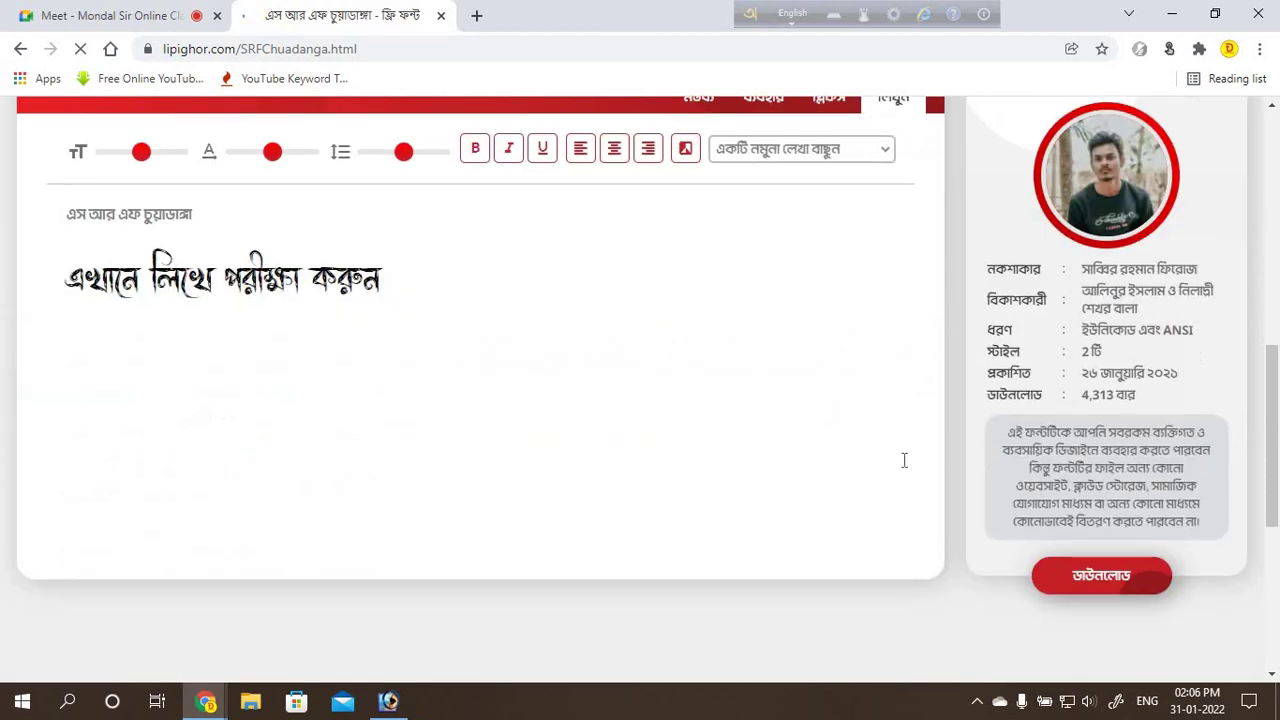
# Step: Download SRF Chuadanga after accepting the usage terms, saving SRFChuadanga.zip to the Desktop
pyautogui.click(1103, 576)
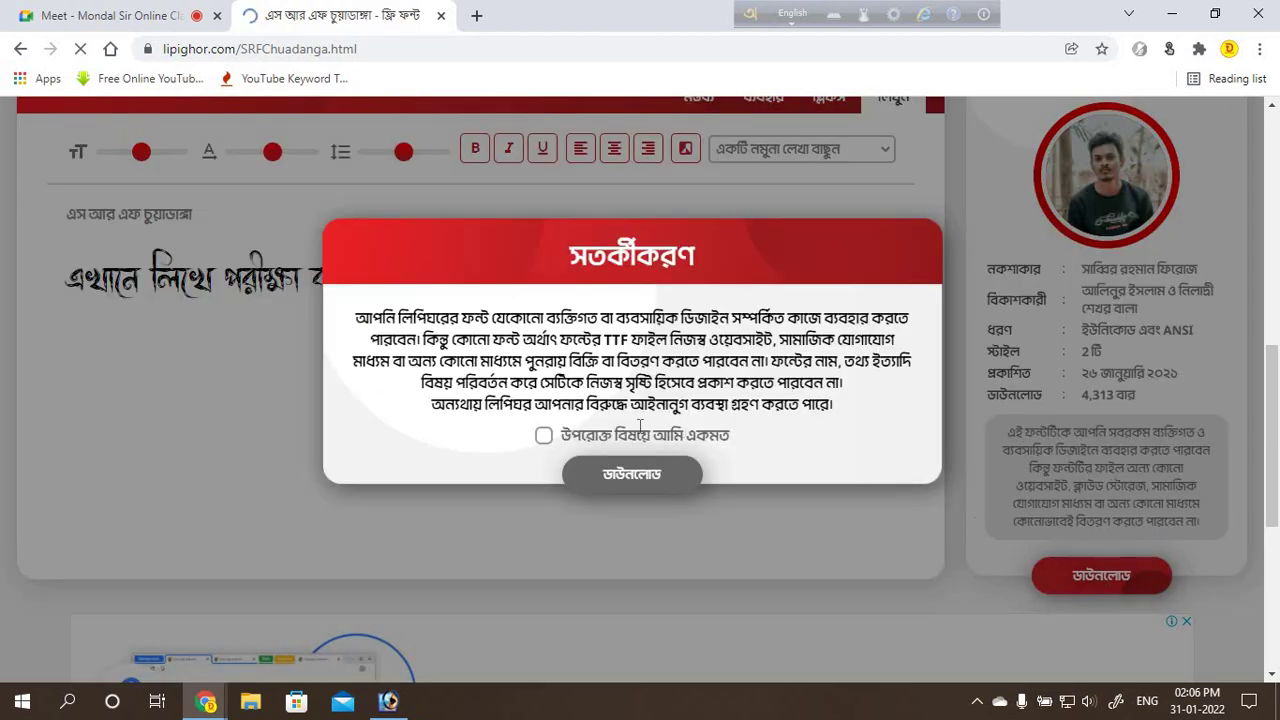
pyautogui.click(543, 435)
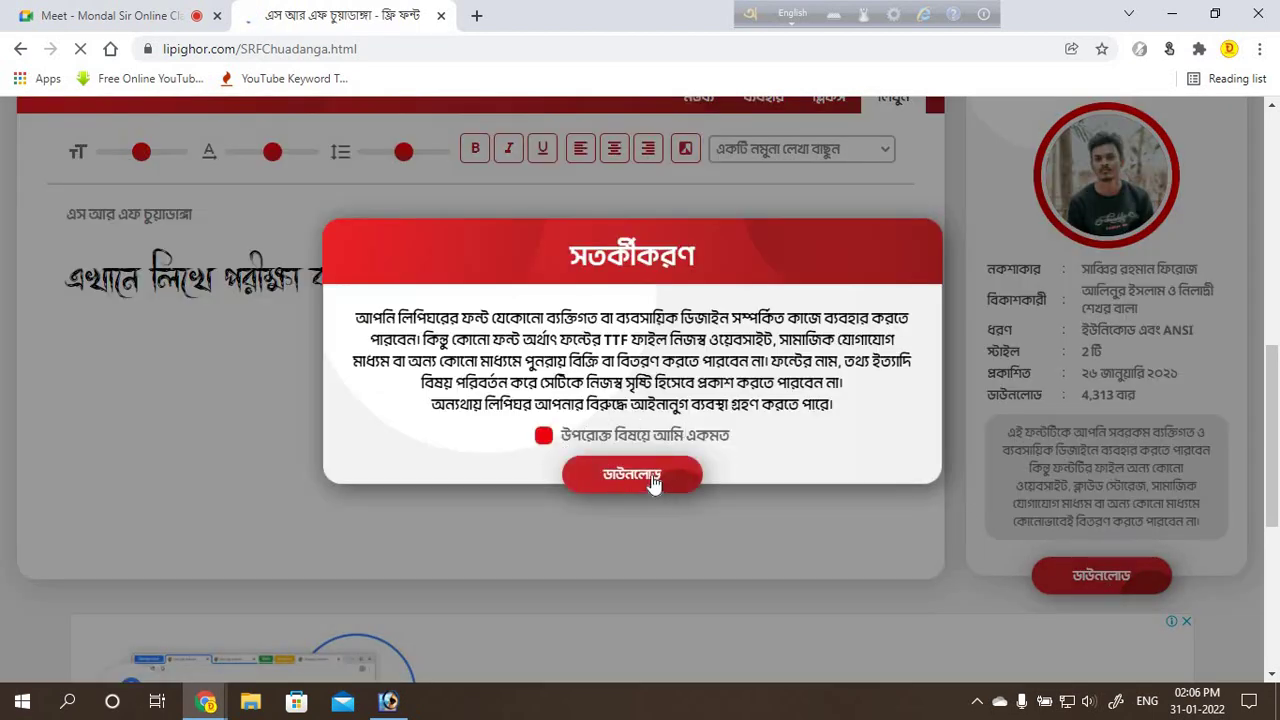
pyautogui.click(655, 480)
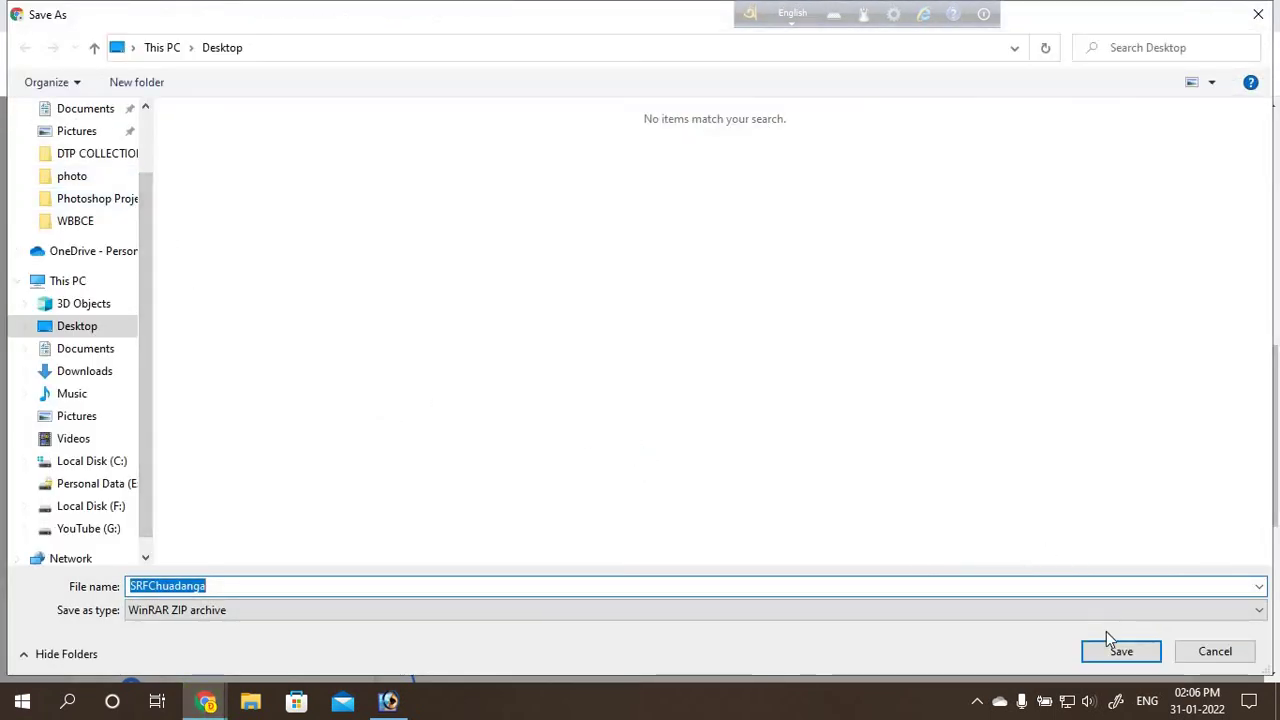
pyautogui.click(1112, 657)
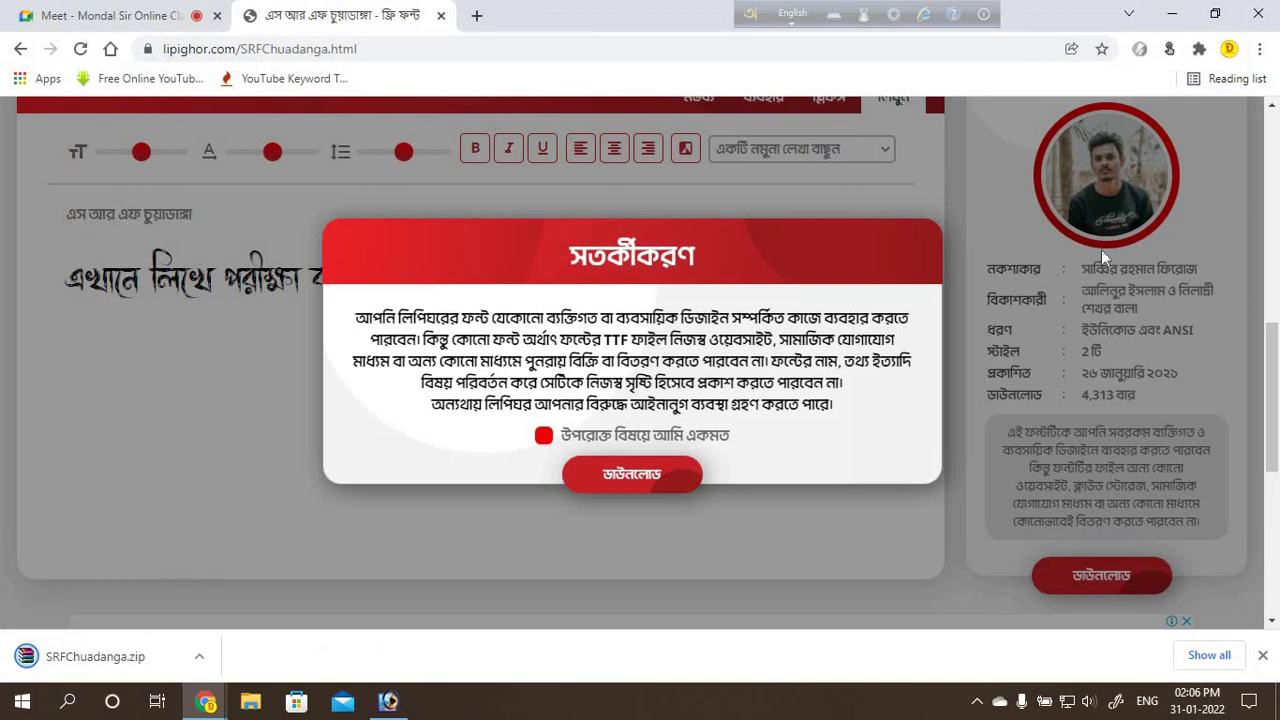
# Step: Hide the browser and move the SRFChuadanga.zip archive lower on the desktop
pyautogui.click(1168, 22)
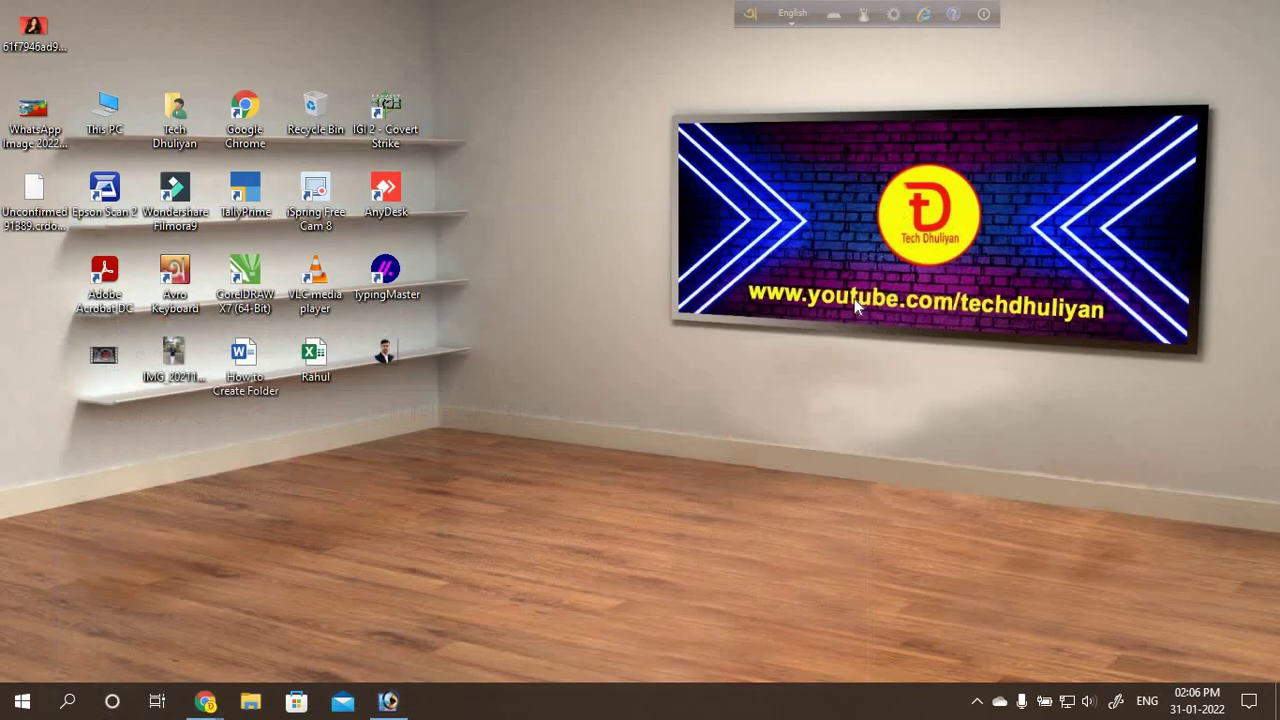
pyautogui.moveTo(40, 206)
pyautogui.mouseDown()
pyautogui.moveTo(576, 470)
pyautogui.moveTo(382, 528)
pyautogui.mouseUp()
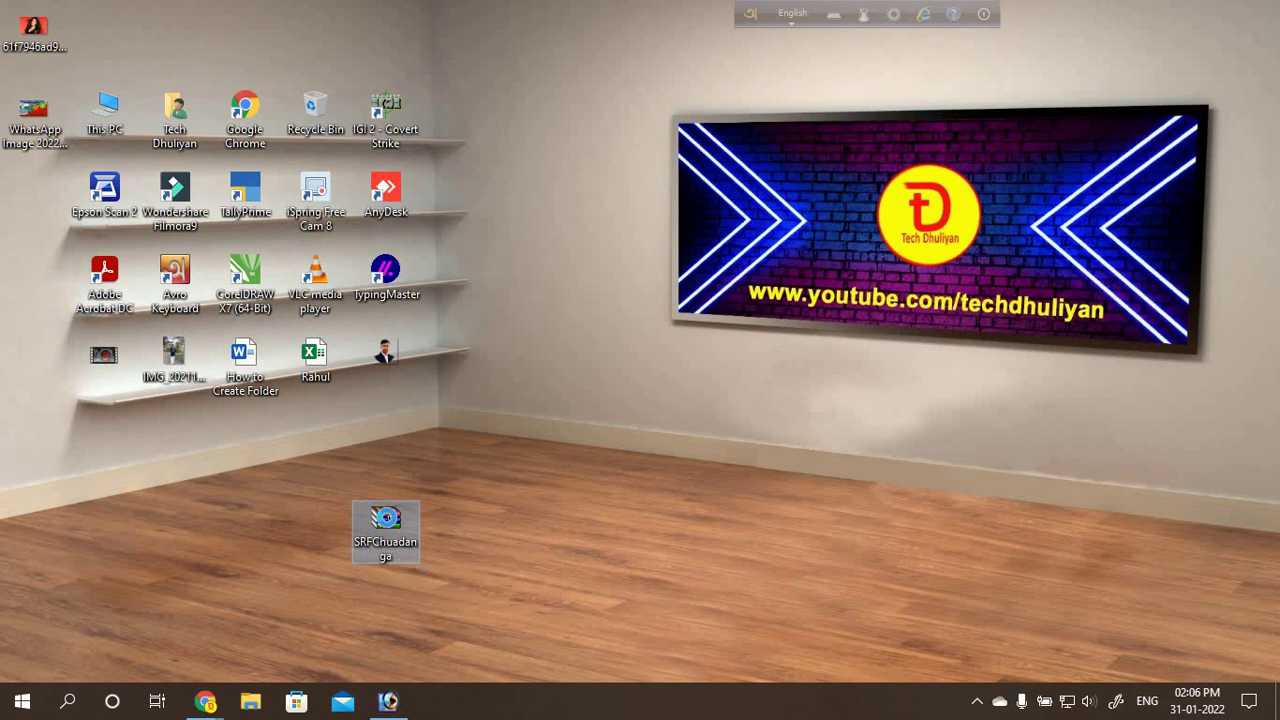
pyautogui.rightClick(387, 517)
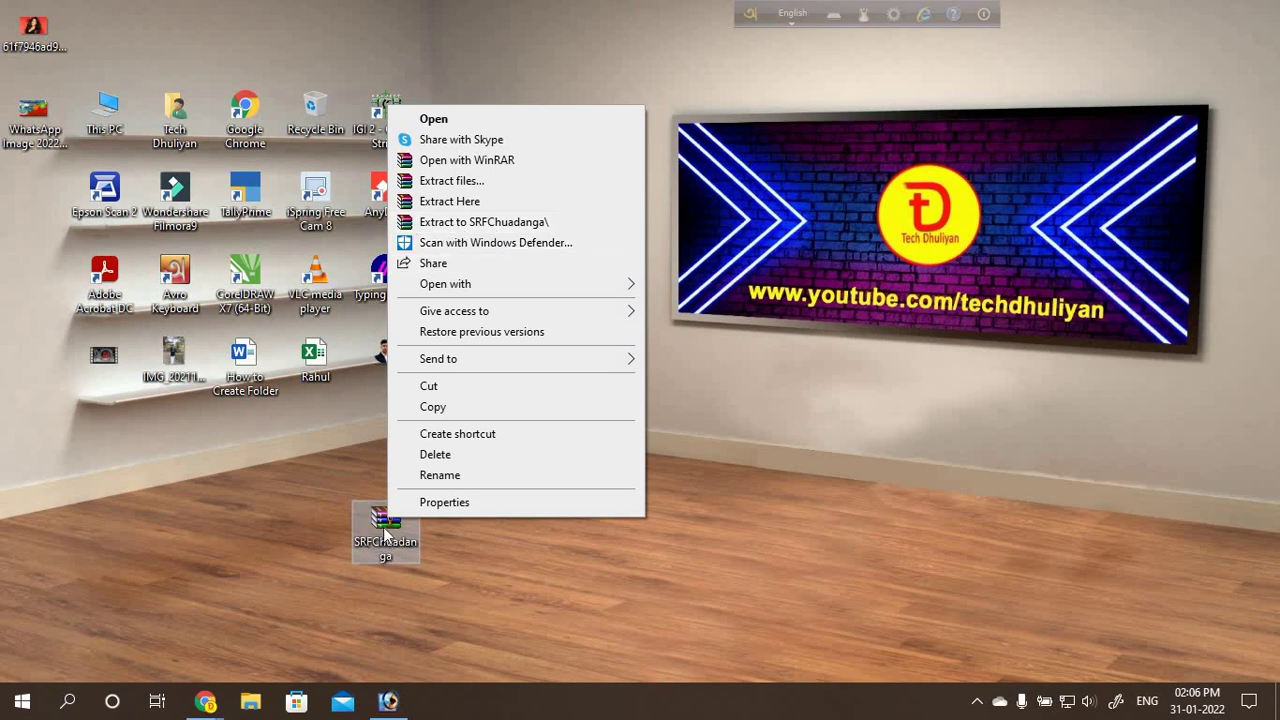
# Step: Open SRFChuadanga.zip in WinRAR, skip the licence reminder, and extract the ANSI V1 folder to the desktop
pyautogui.doubleClick(380, 520)
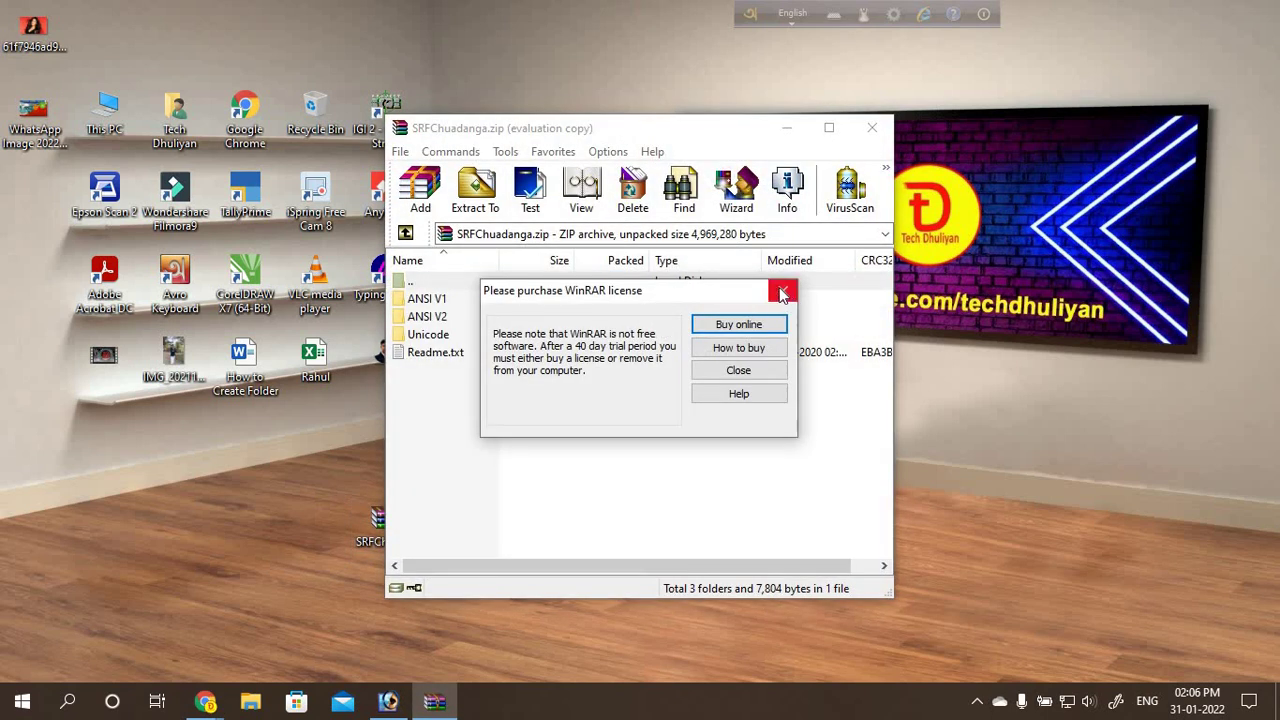
pyautogui.click(783, 291)
pyautogui.click(432, 302)
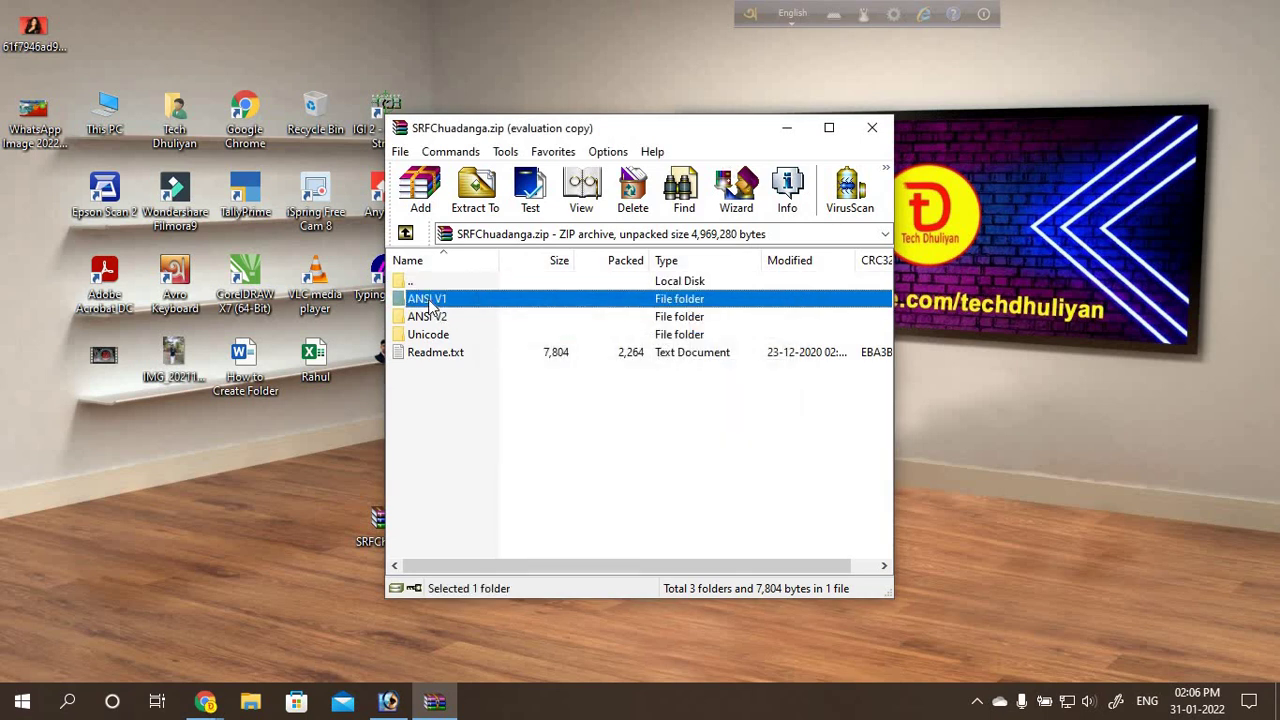
pyautogui.moveTo(1031, 476); pyautogui.dragTo(1030, 475)
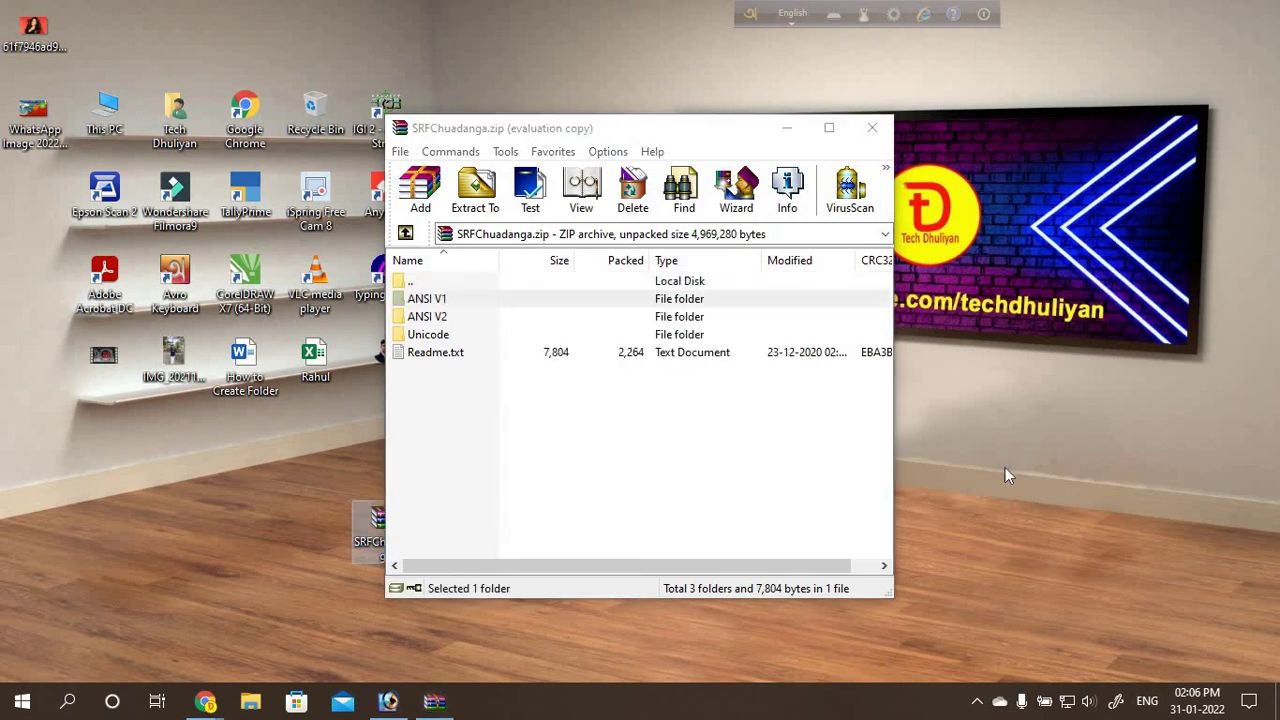
# Step: Close WinRAR, move the ANSI V1 folder, and install the Li SRF Chuadanga ANSI V1 Italic font
pyautogui.click(874, 133)
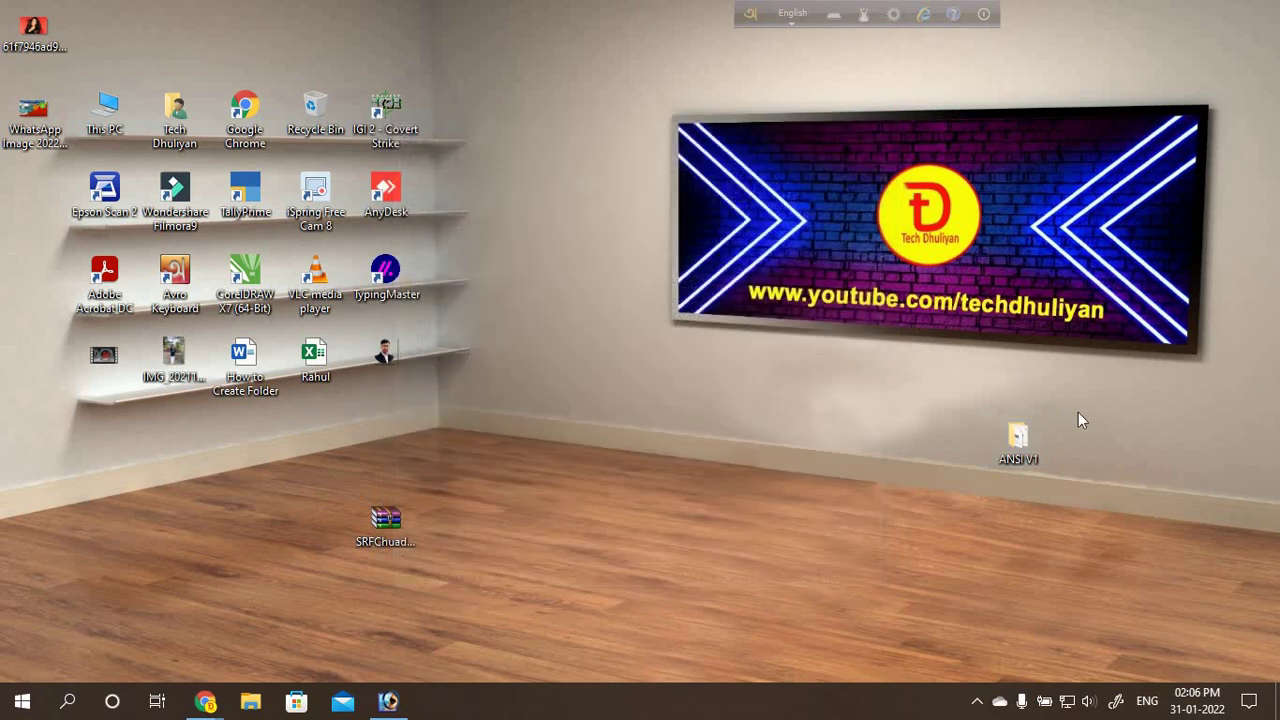
pyautogui.moveTo(1011, 443); pyautogui.dragTo(593, 445)
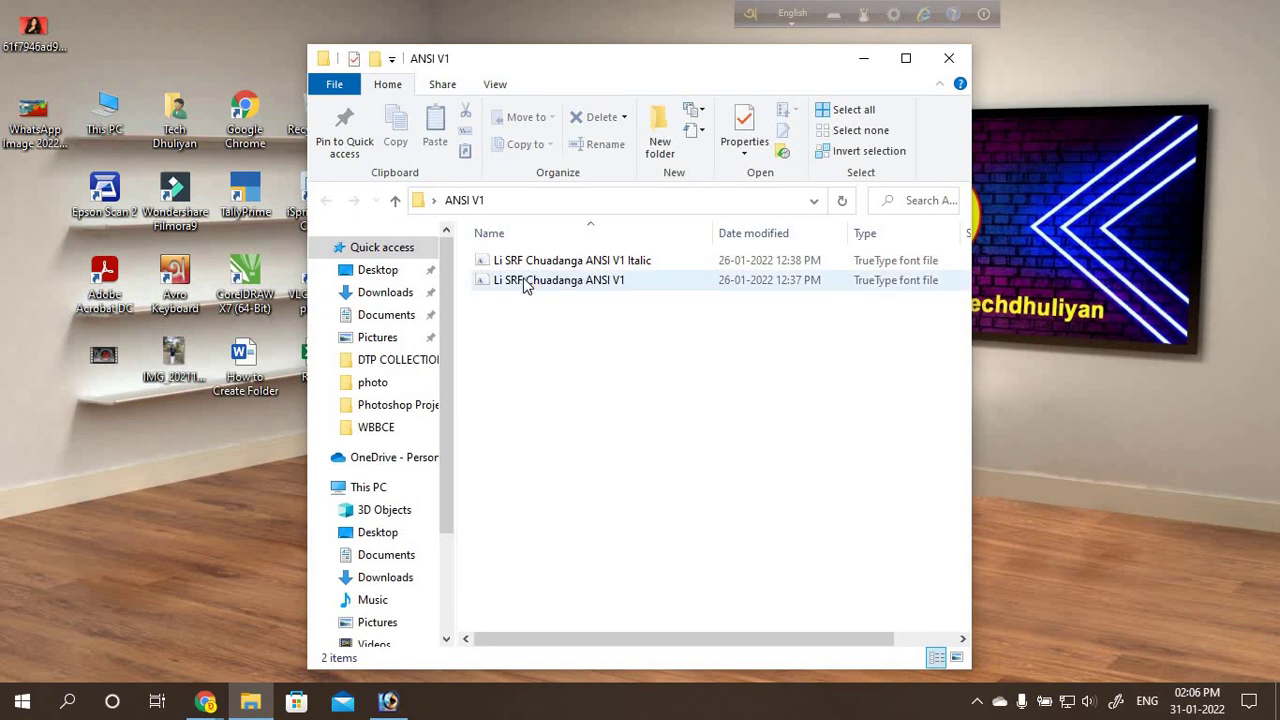
pyautogui.click(532, 264)
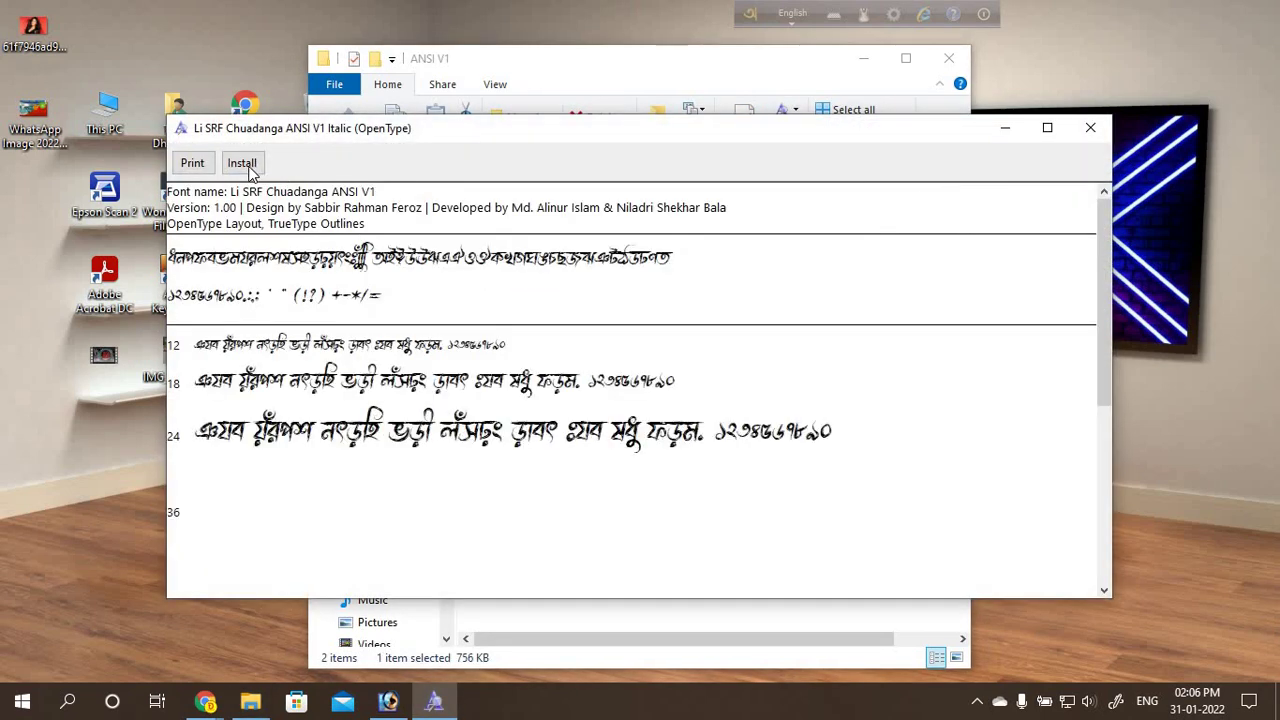
pyautogui.click(245, 165)
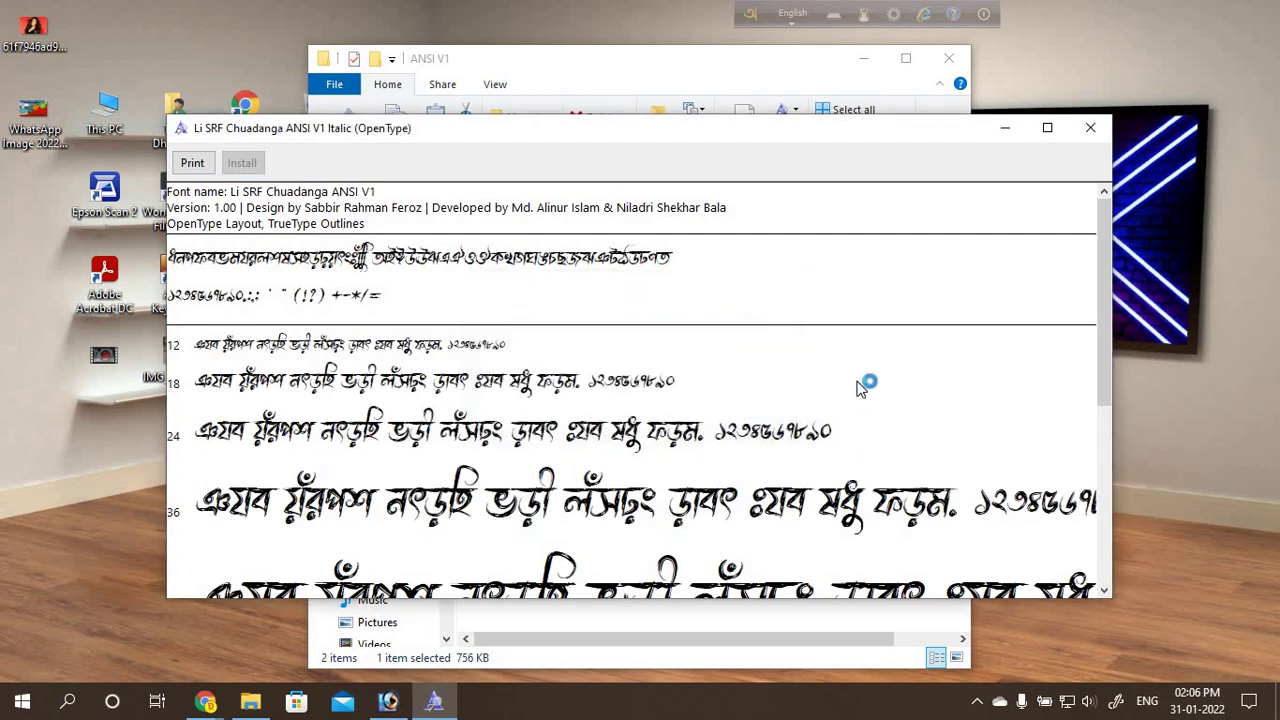
pyautogui.click(1093, 129)
# Step: Install the regular Li SRF Chuadanga ANSI V1 font, replacing the existing copy
pyautogui.doubleClick(543, 283)
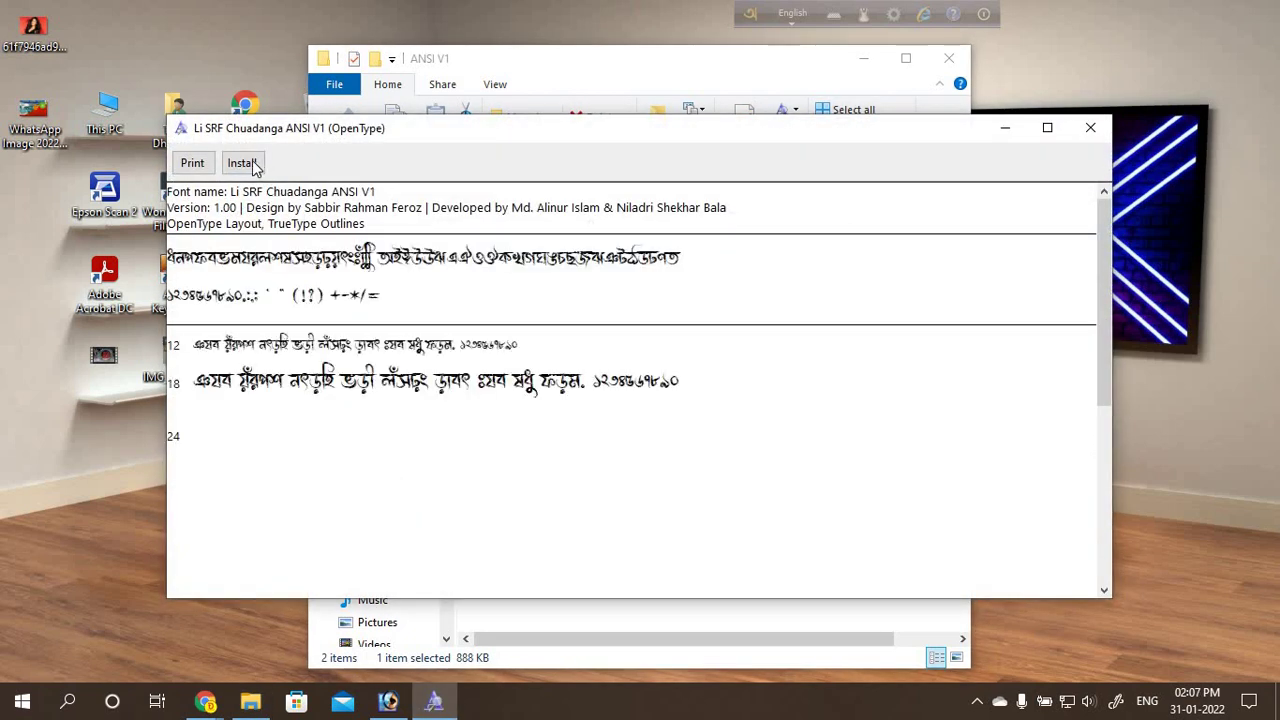
pyautogui.click(252, 167)
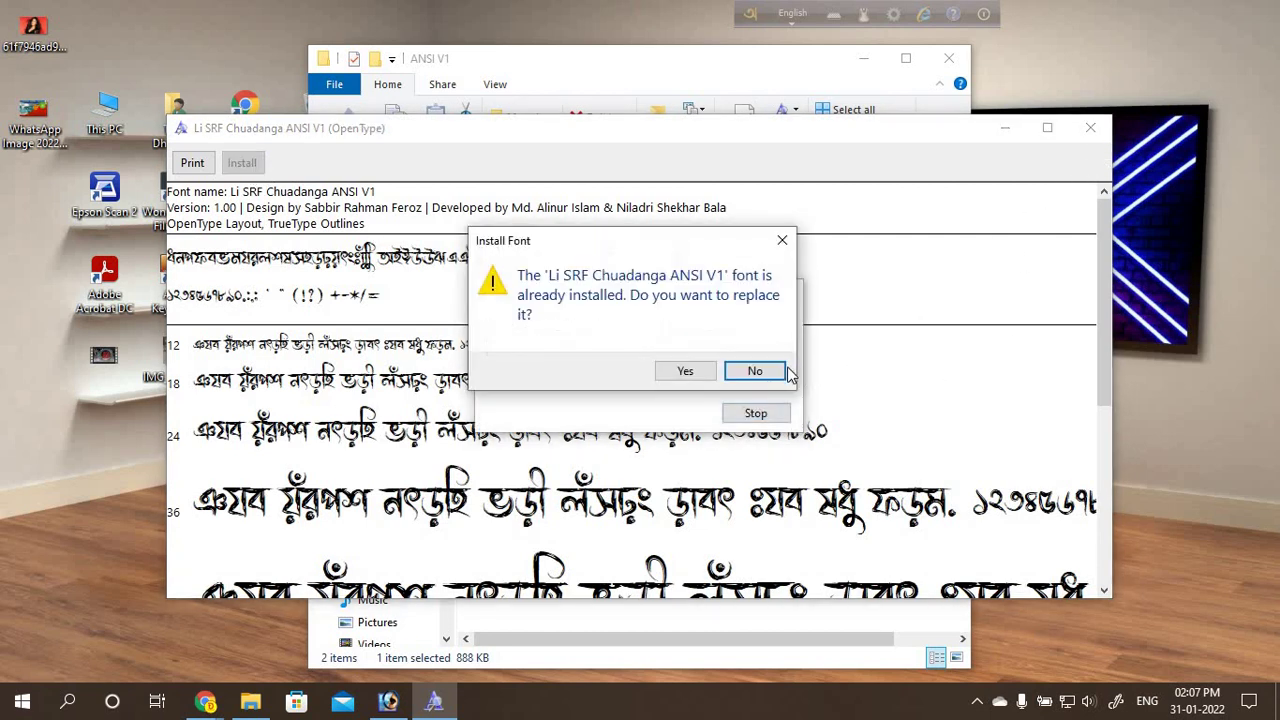
pyautogui.click(758, 370)
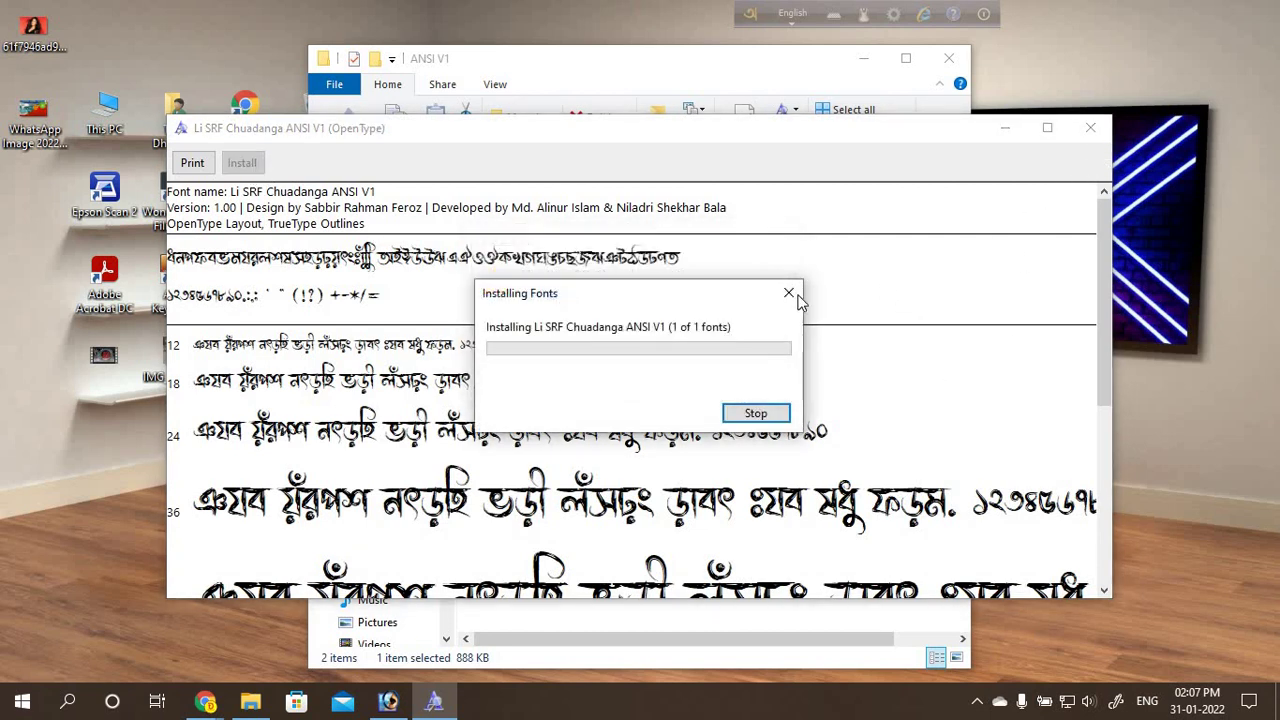
pyautogui.click(1091, 128)
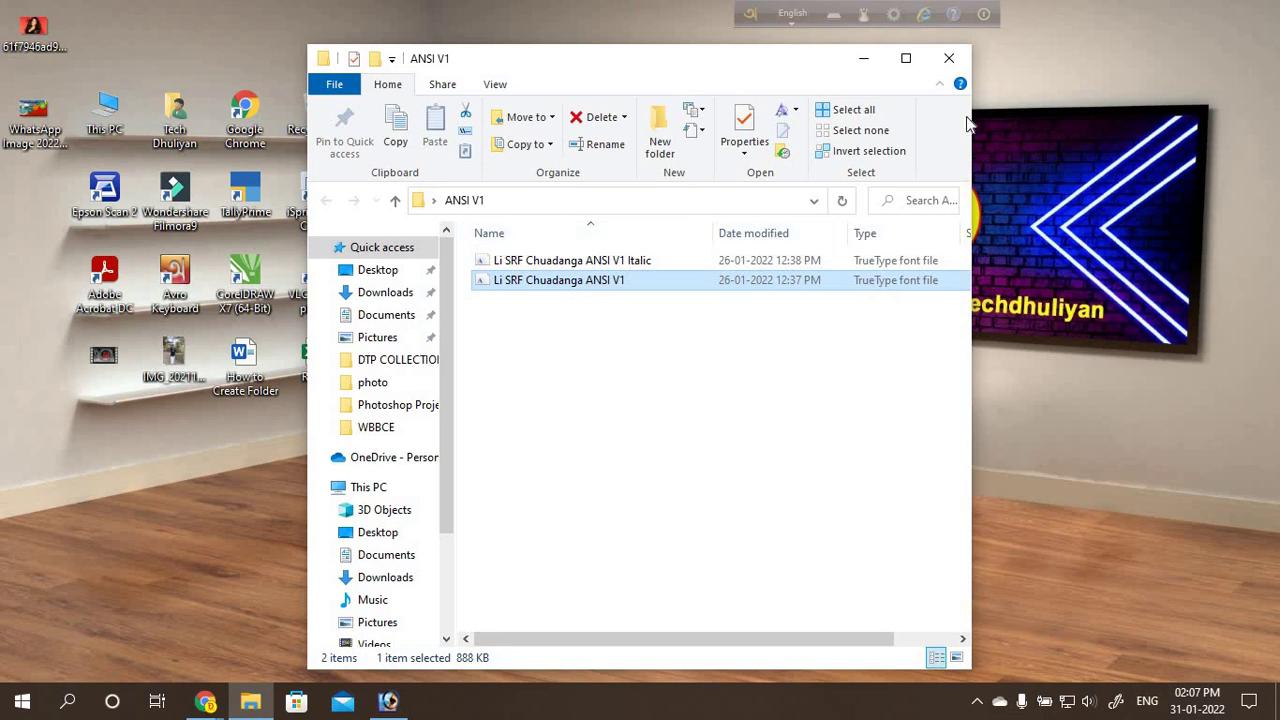
# Step: Close the ANSI V1 folder window and return to the desktop
pyautogui.click(948, 60)
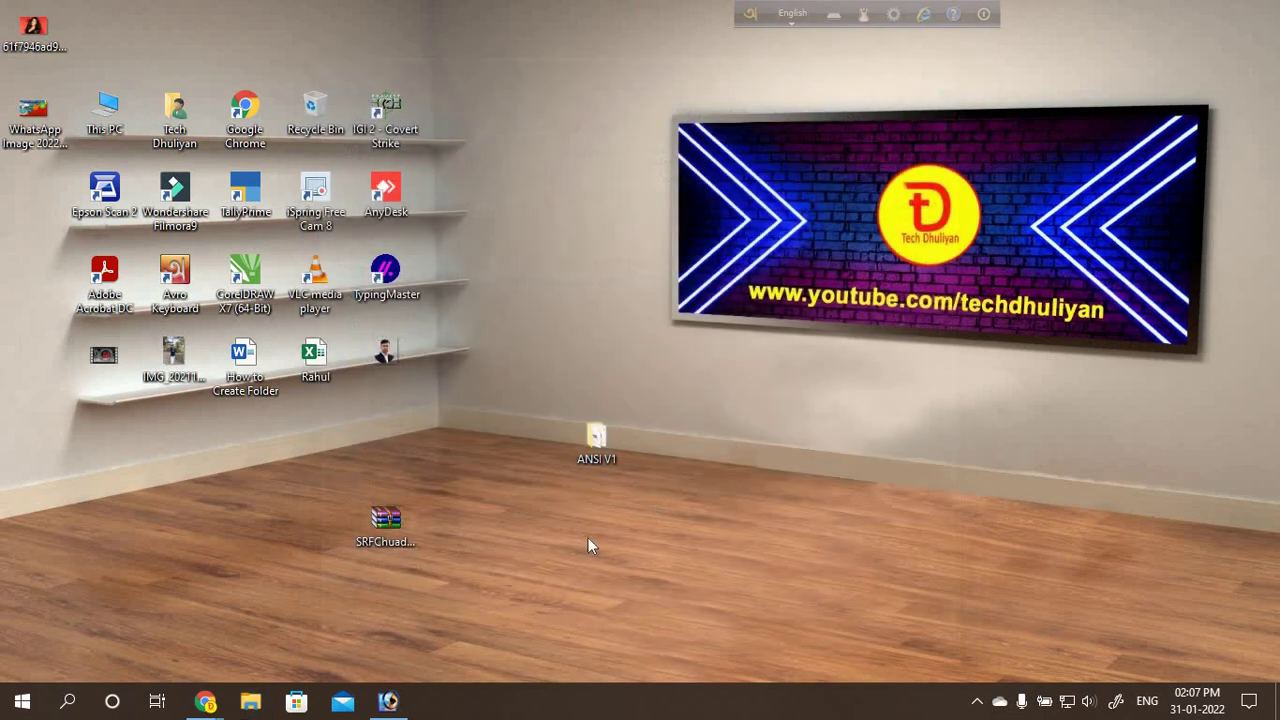
pyautogui.click(388, 703)
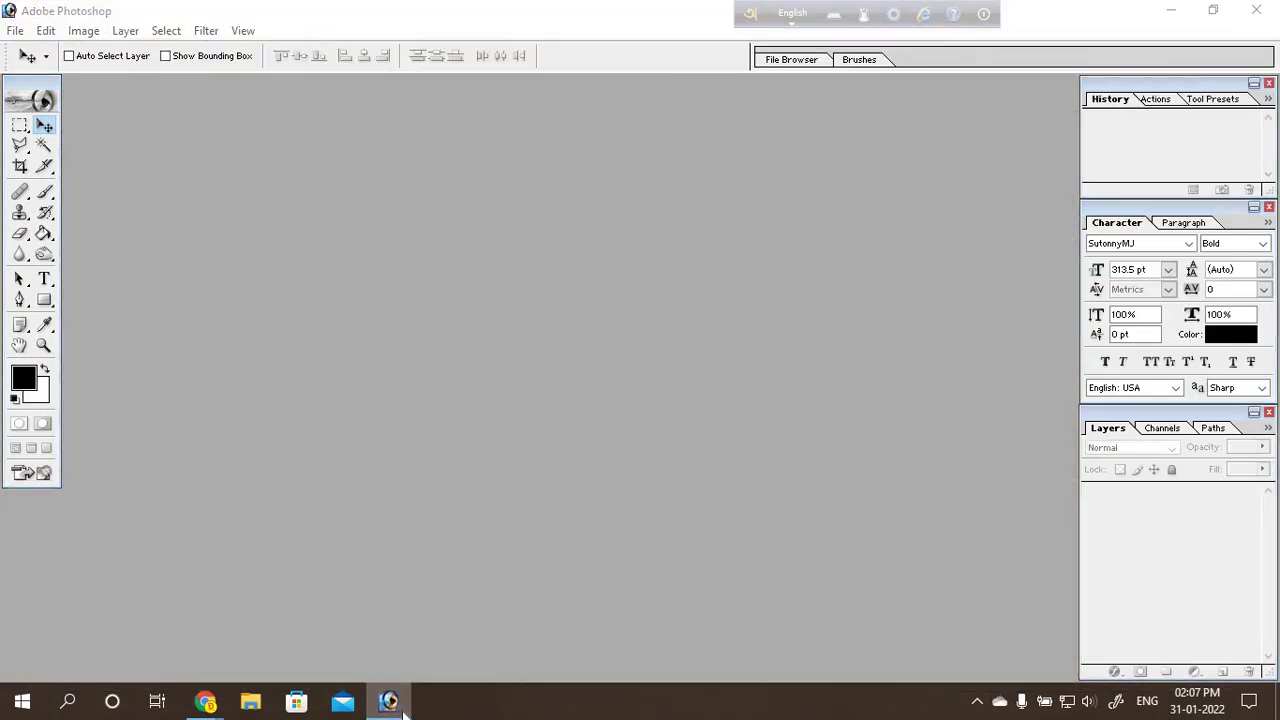
pyautogui.click(400, 702)
# Step: Reopen SRFChuadanga.zip in WinRAR, select the ANSI V2 folder, and close it without extracting
pyautogui.click(379, 519)
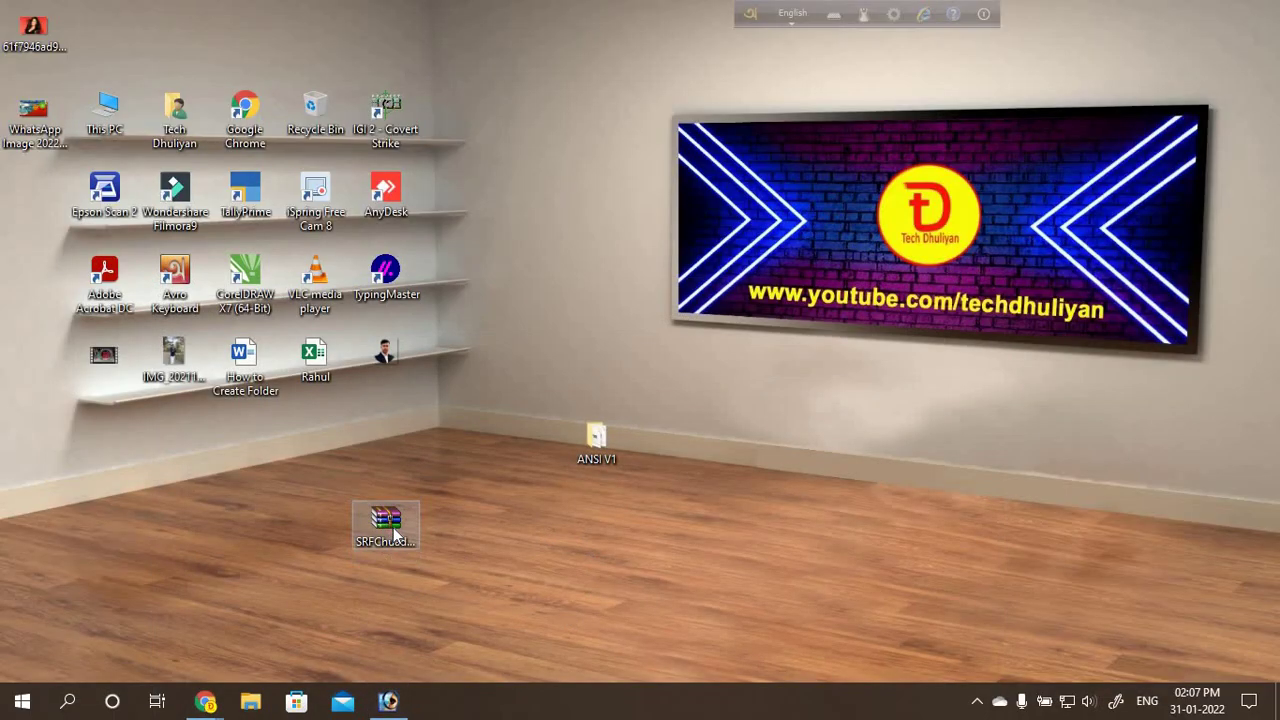
pyautogui.doubleClick(403, 539)
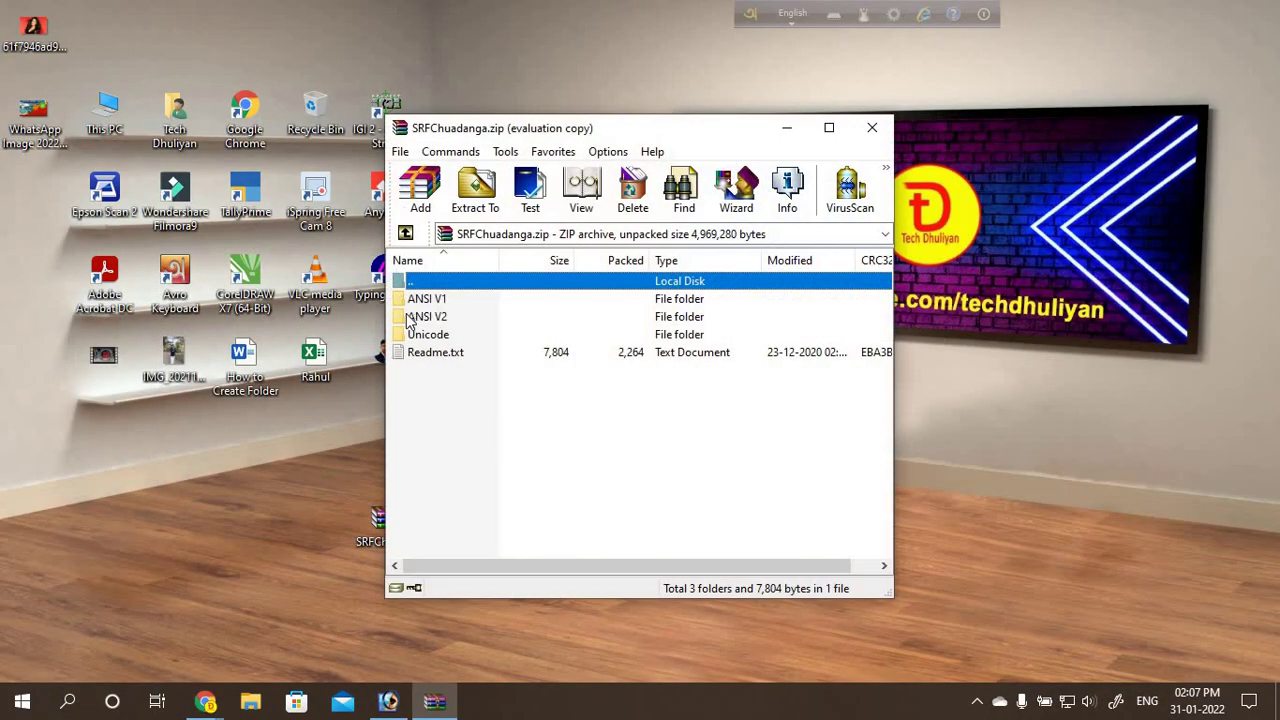
pyautogui.click(783, 290)
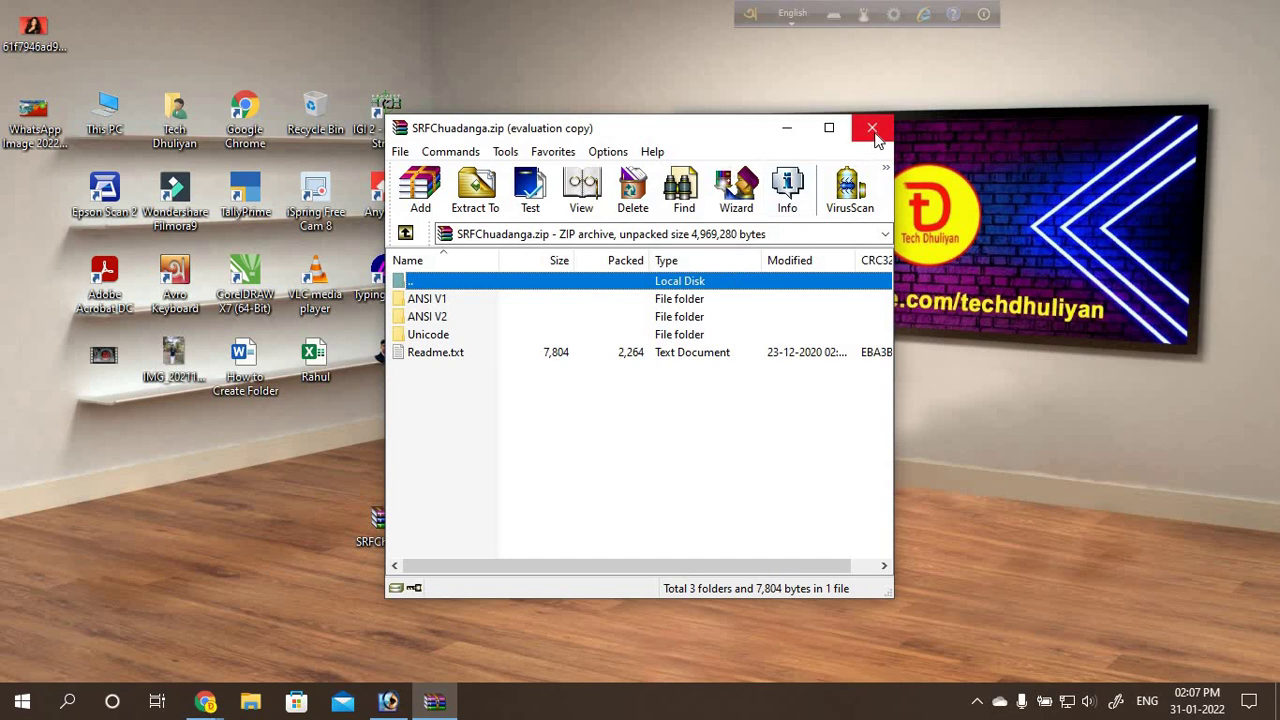
pyautogui.click(422, 316)
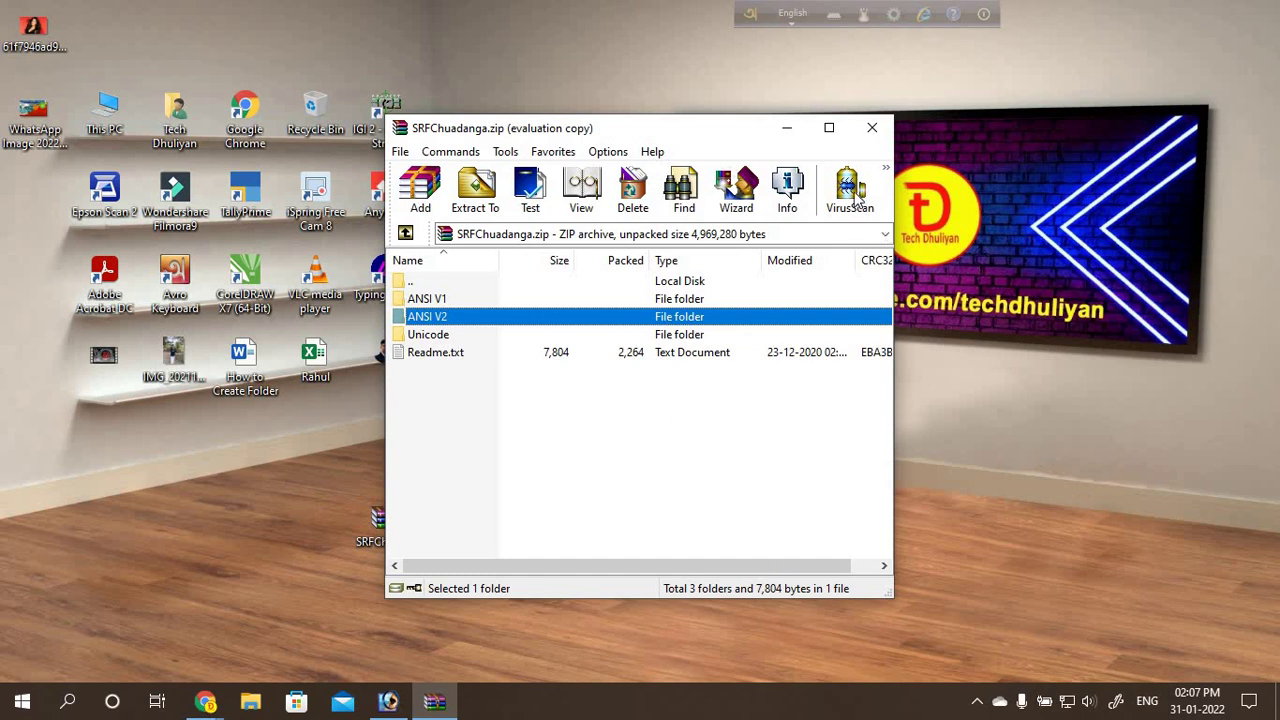
pyautogui.click(872, 128)
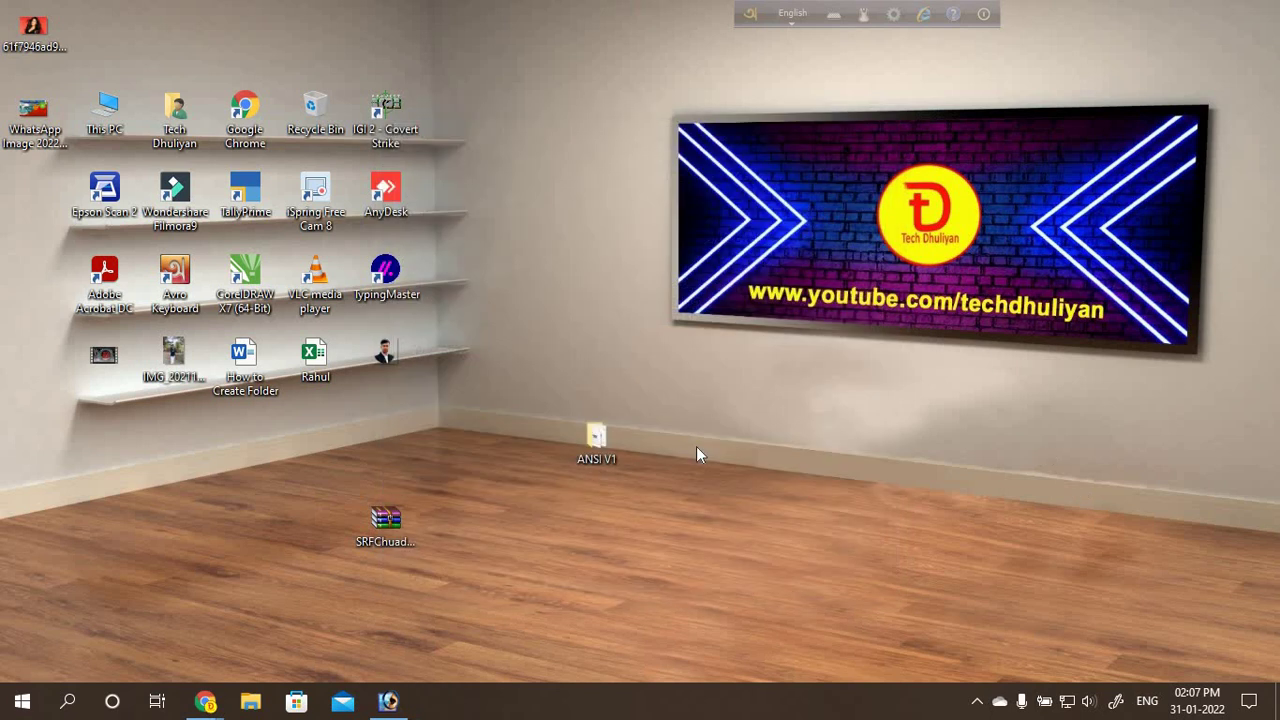
# Step: Dismiss the archive's context menu and bring the empty Photoshop workspace back to the front
pyautogui.rightClick(383, 517)
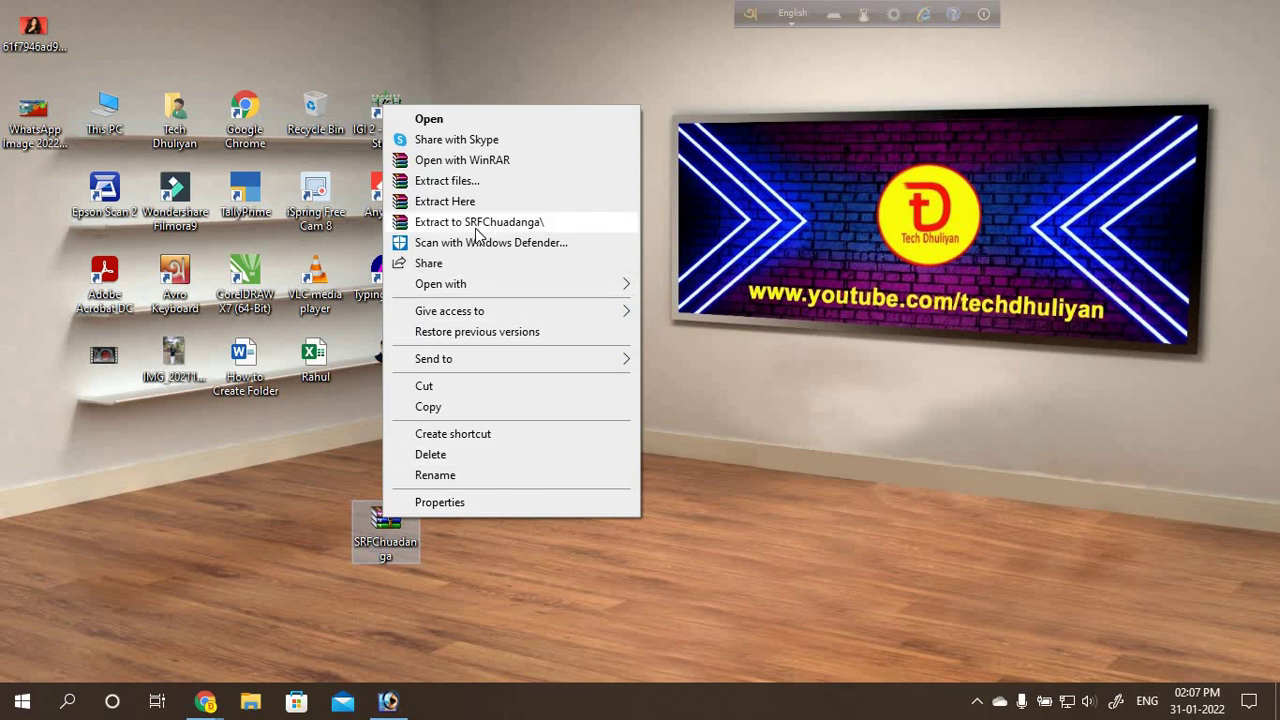
pyautogui.click(814, 536)
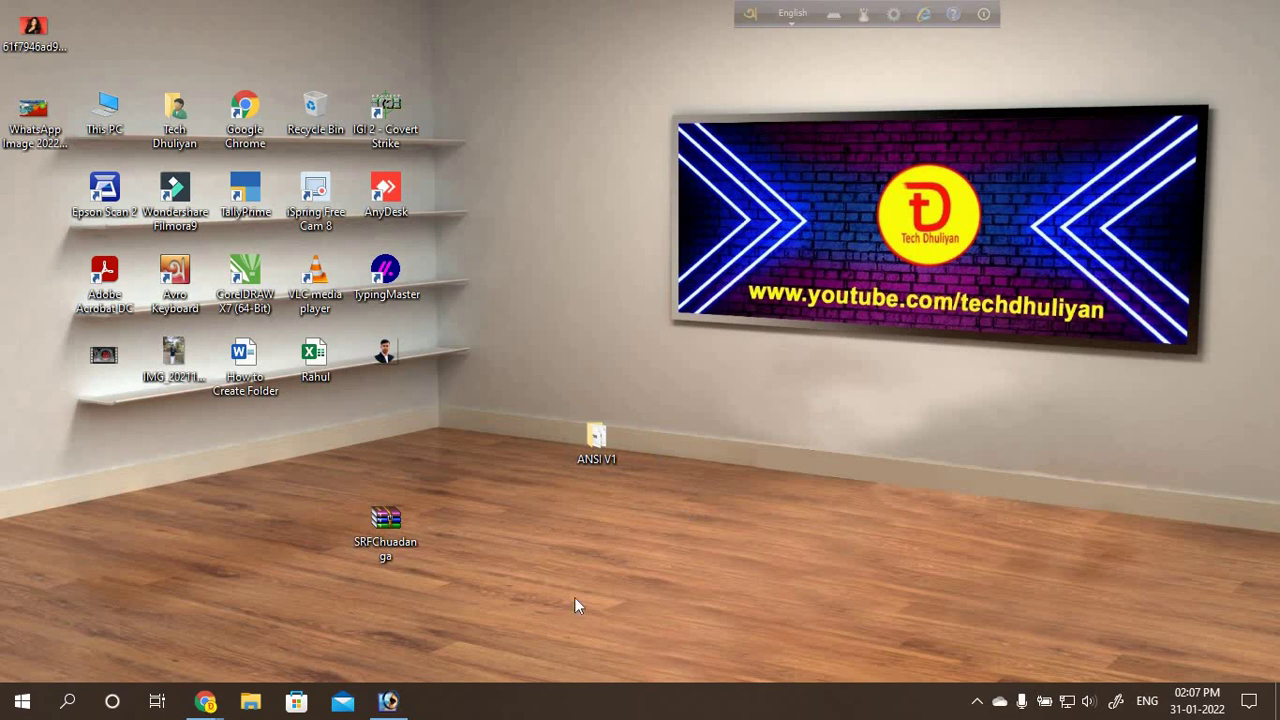
pyautogui.click(390, 702)
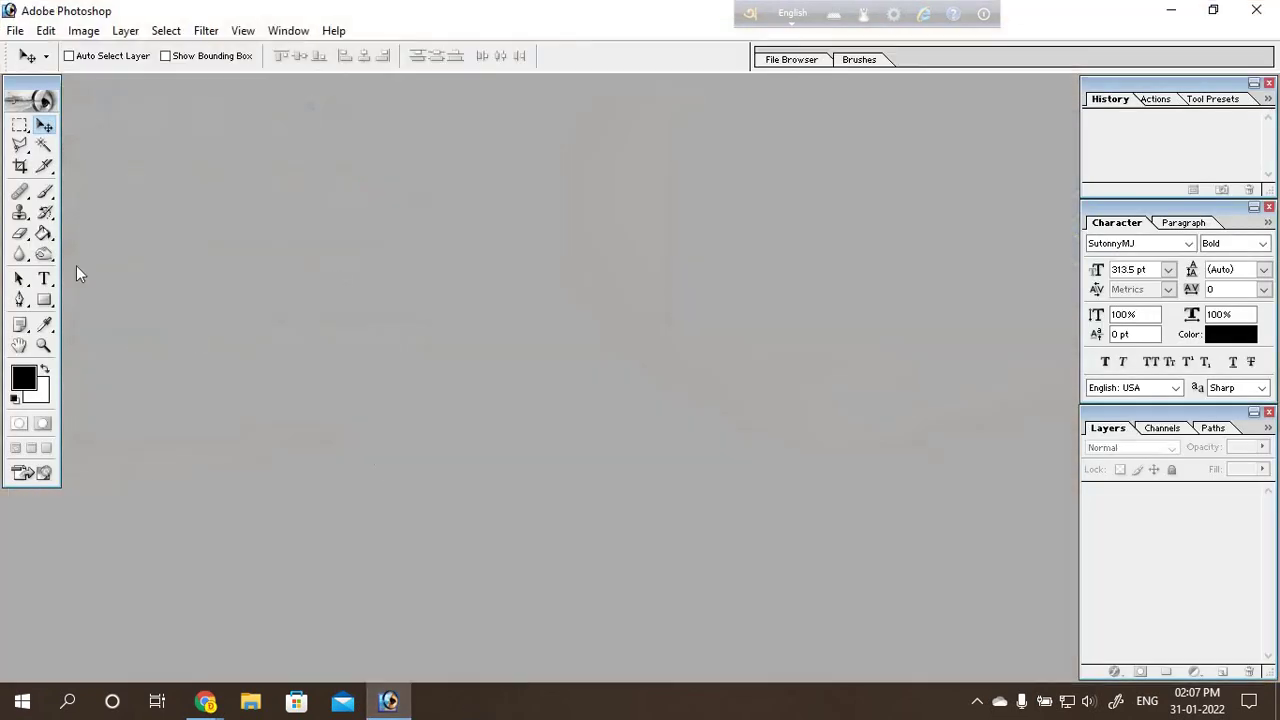
pyautogui.click(1171, 10)
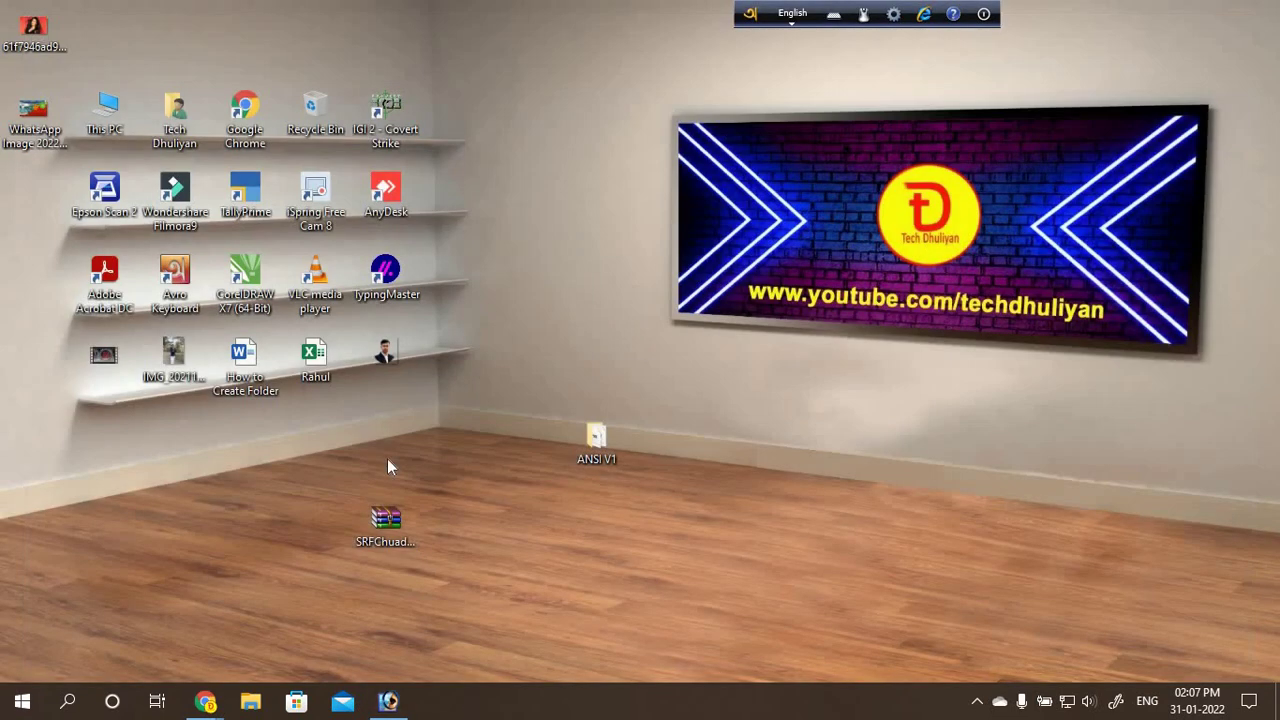
pyautogui.click(390, 702)
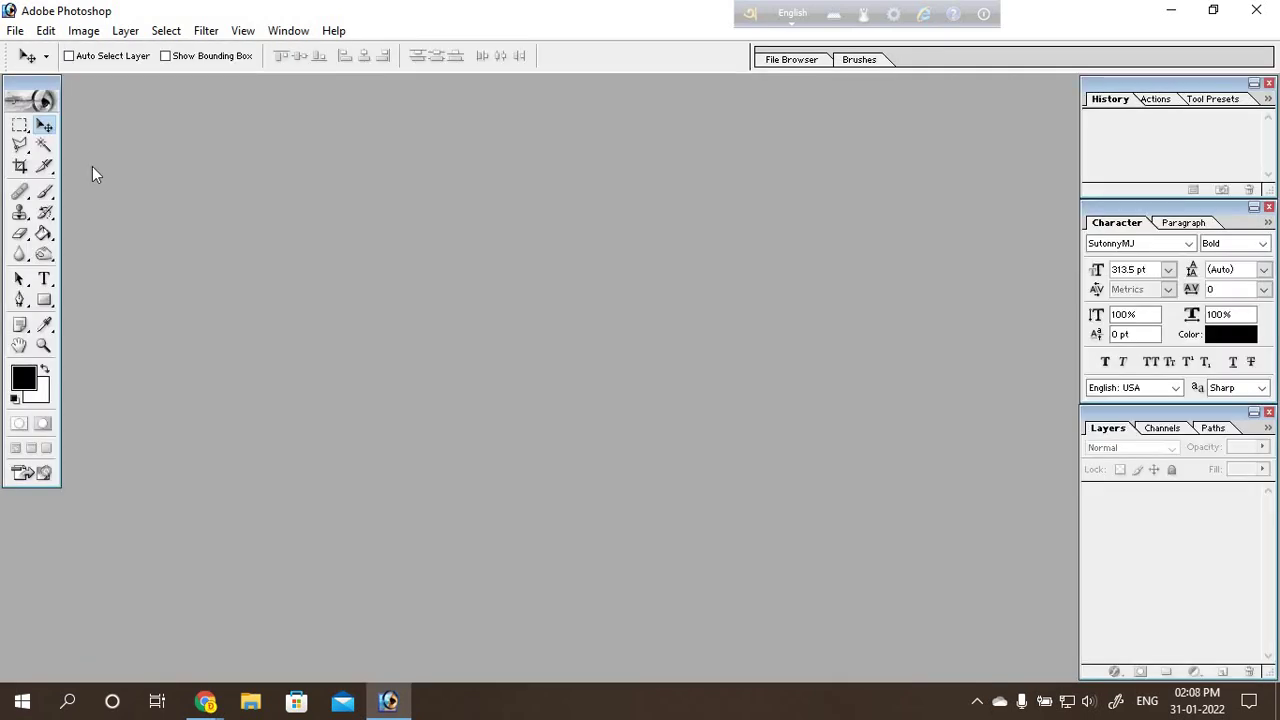
# Step: Create a new Untitled-1 document and start a text layer on the canvas
pyautogui.hotkey('ctrl', 'n')
pyautogui.press('Return')
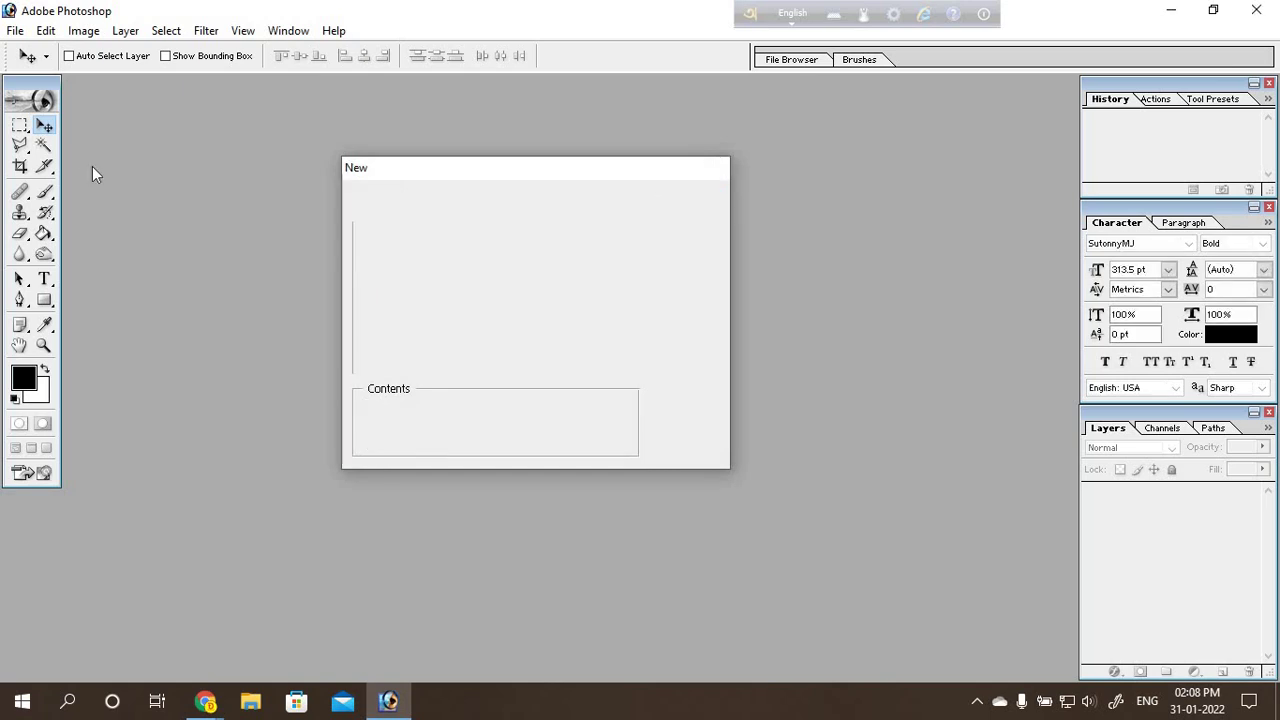
pyautogui.click(44, 279)
pyautogui.click(168, 400)
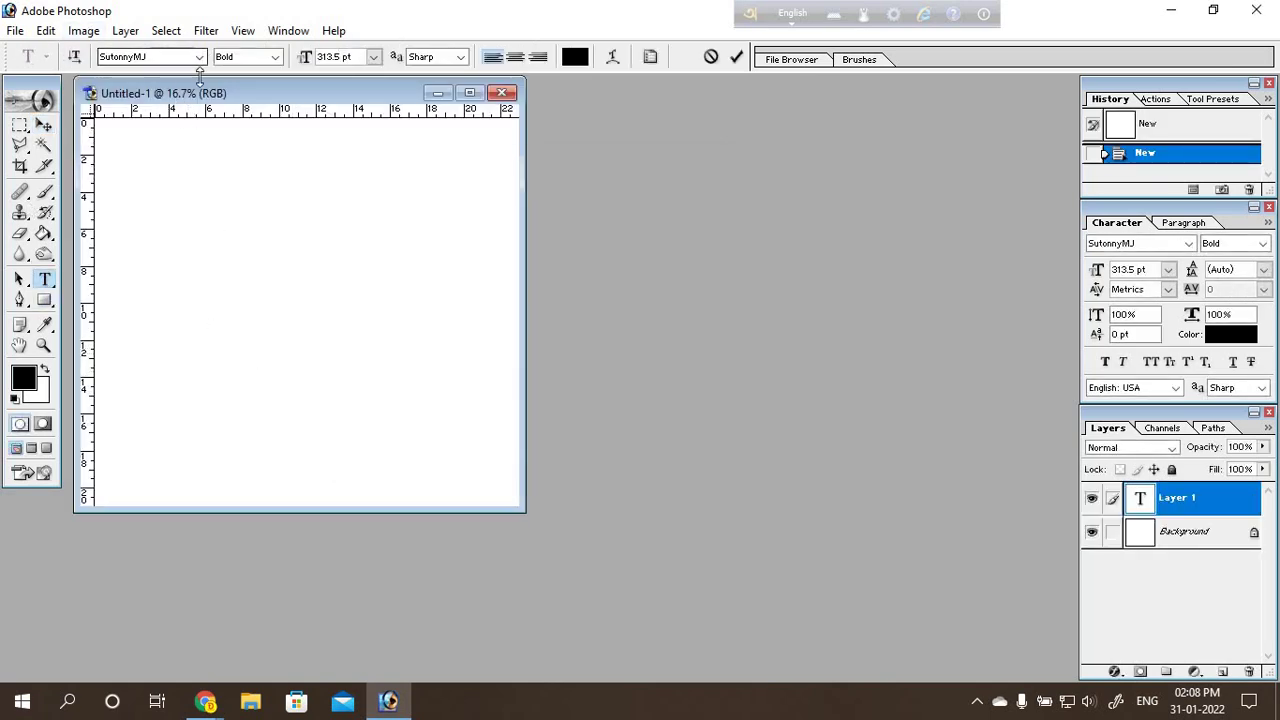
pyautogui.click(204, 62)
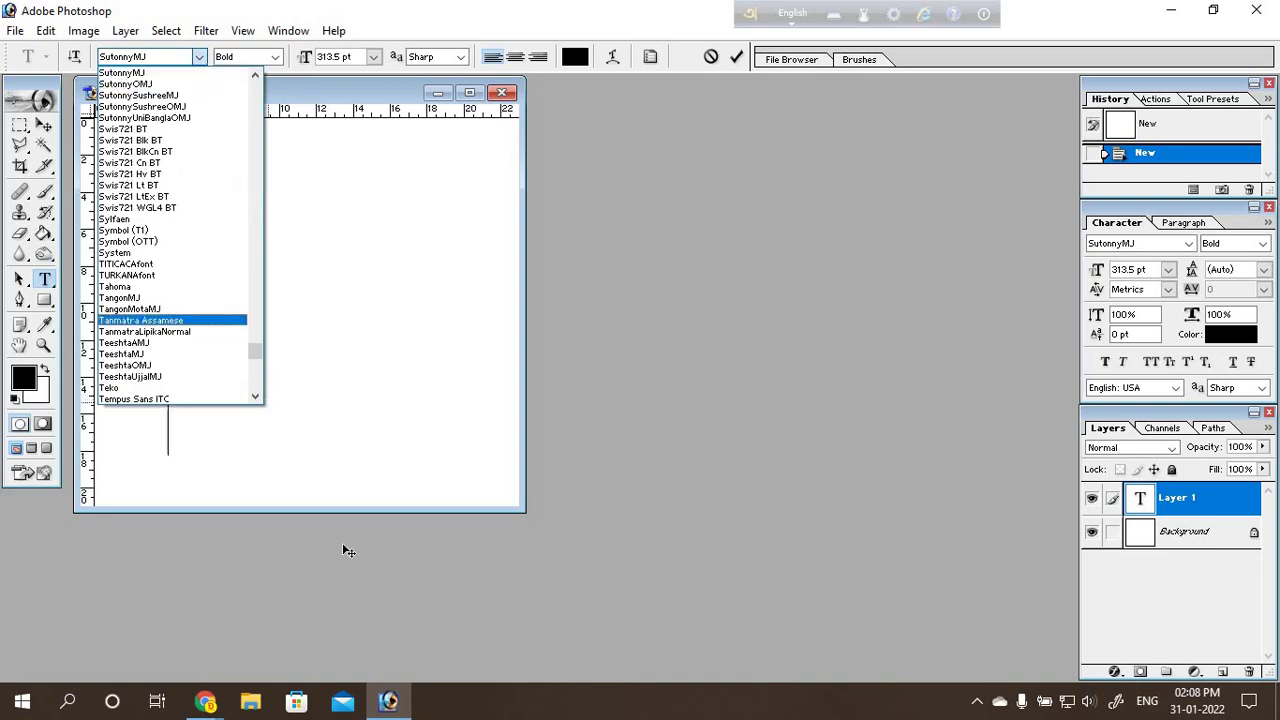
pyautogui.click(390, 701)
# Step: Check the ANSI V1 font folder, then set the text font to Li SRF Chuadanga ANSI V1 Regular
pyautogui.click(390, 701)
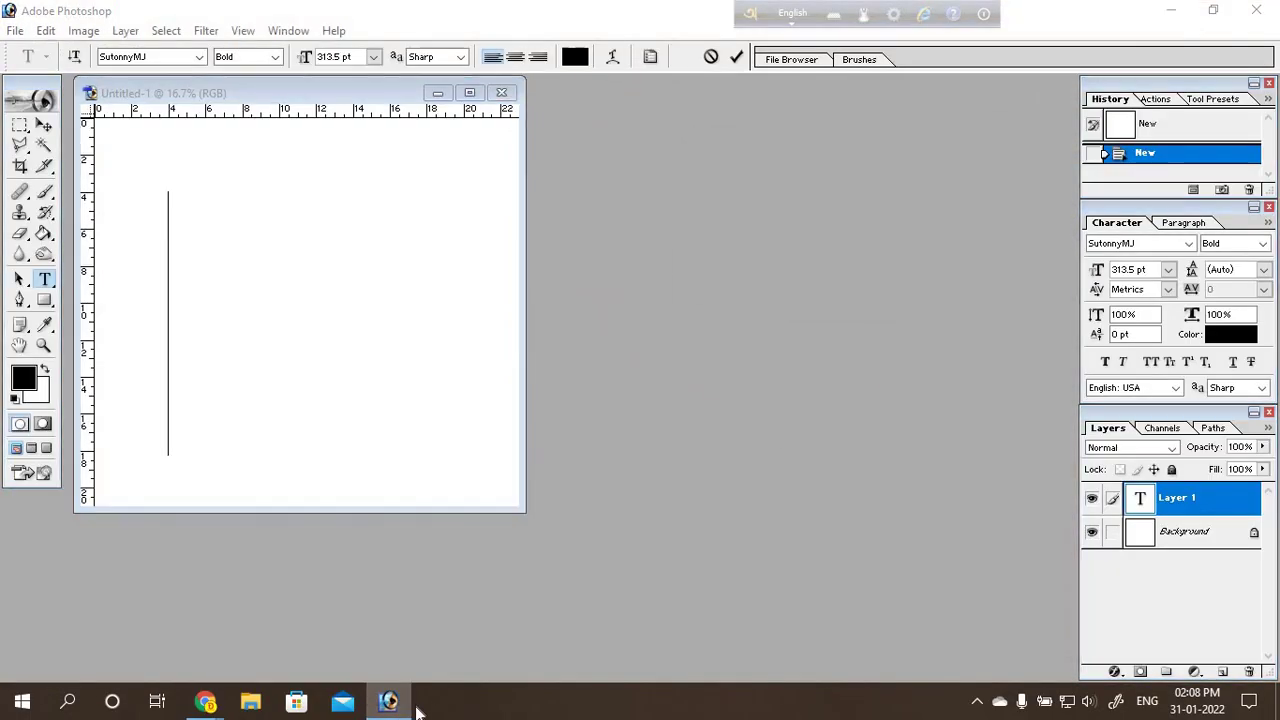
pyautogui.click(390, 701)
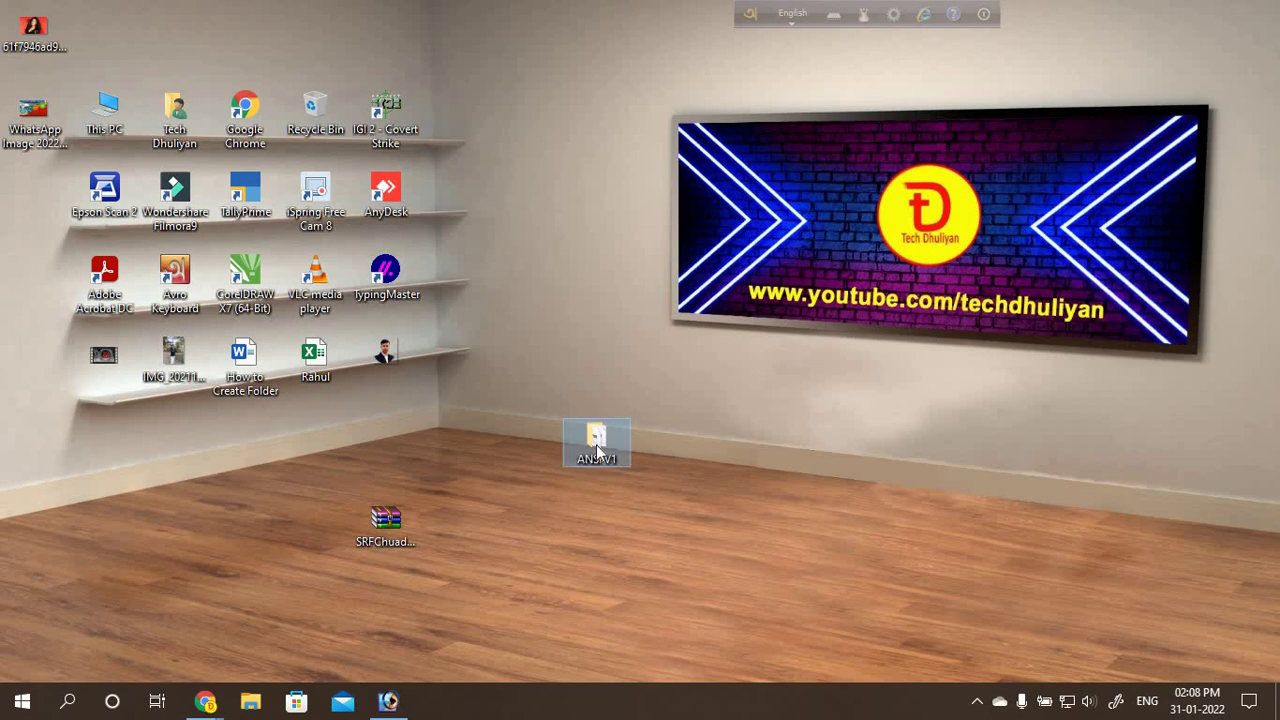
pyautogui.doubleClick(596, 444)
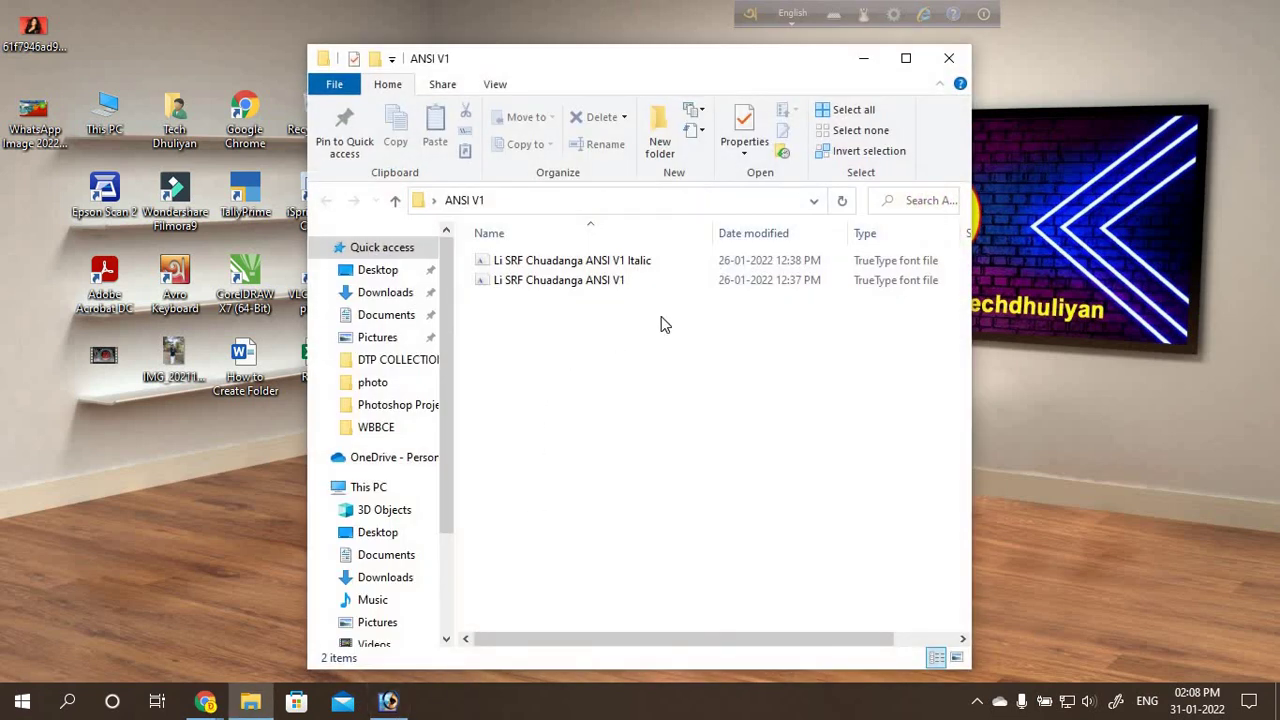
pyautogui.click(949, 58)
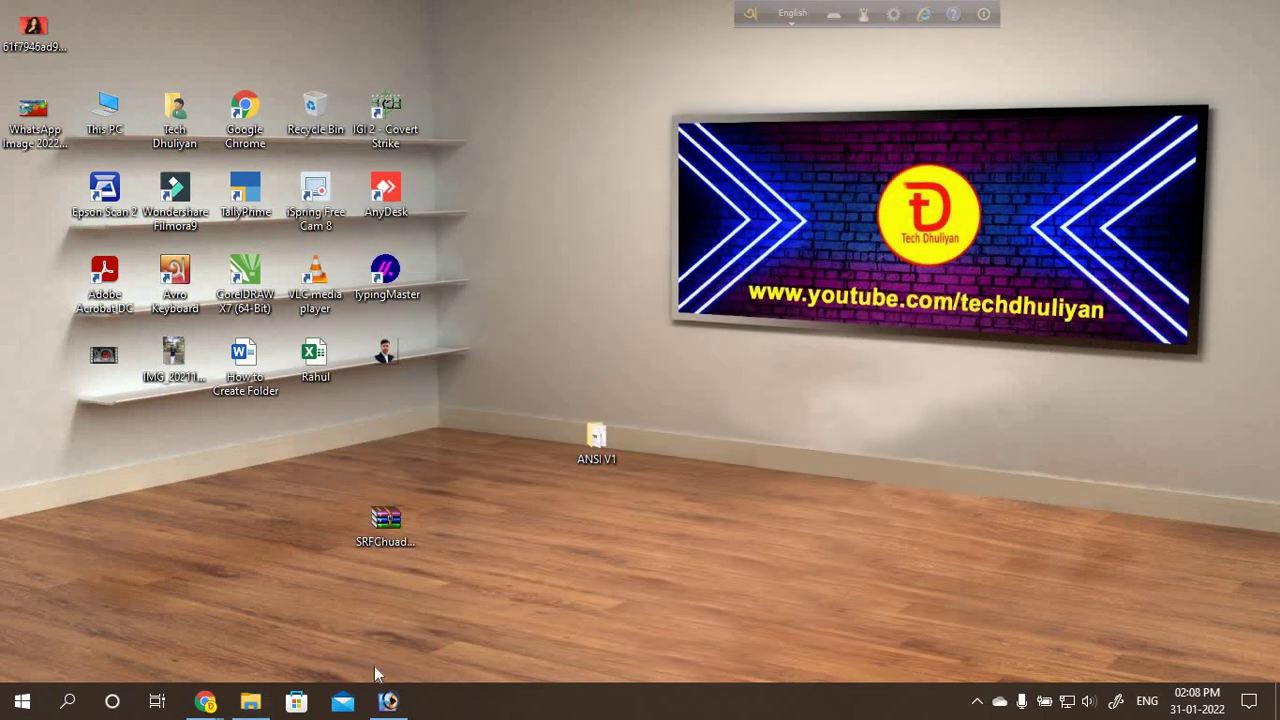
pyautogui.click(388, 700)
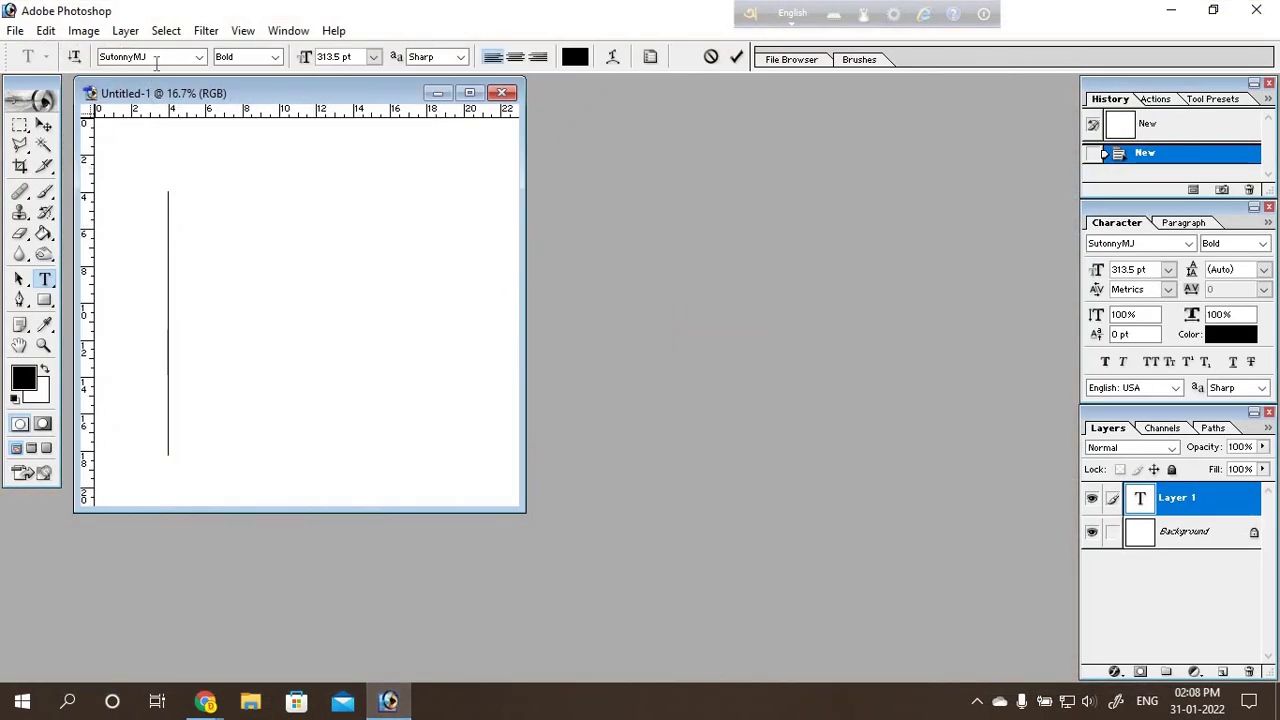
pyautogui.click(200, 57)
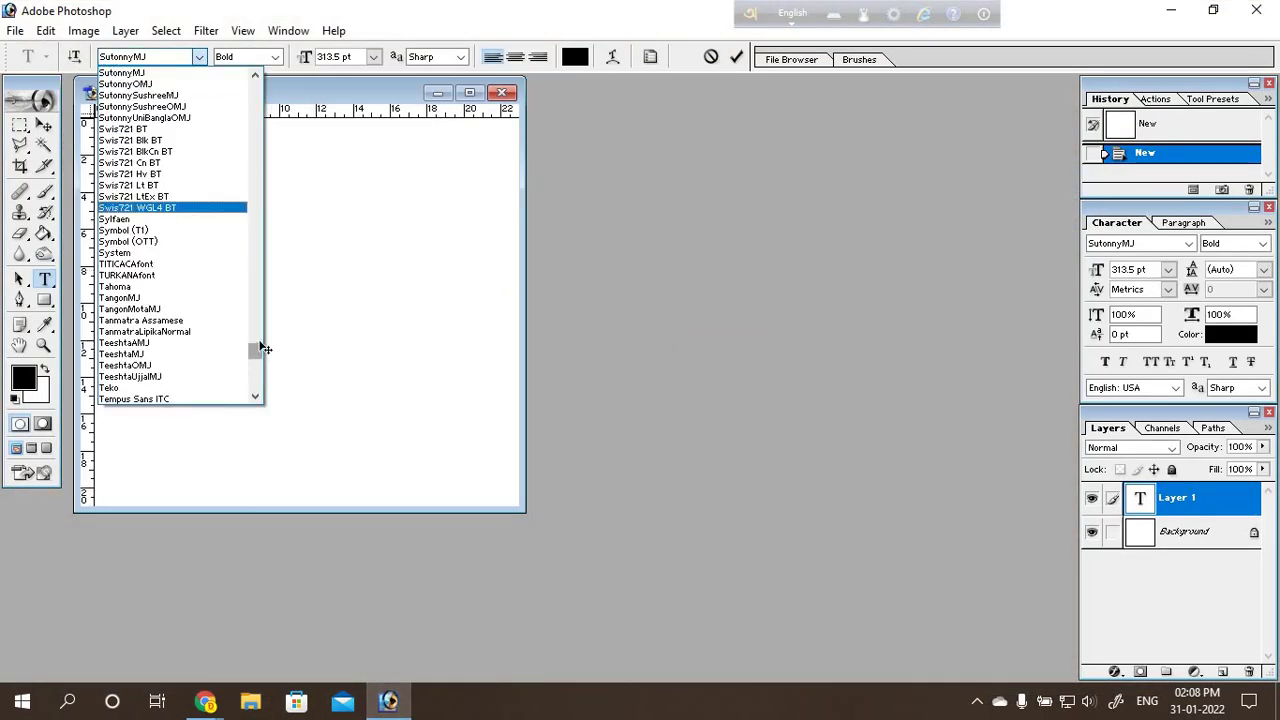
pyautogui.moveTo(257, 348)
pyautogui.mouseDown()
pyautogui.moveTo(277, 304)
pyautogui.moveTo(277, 215)
pyautogui.mouseUp()
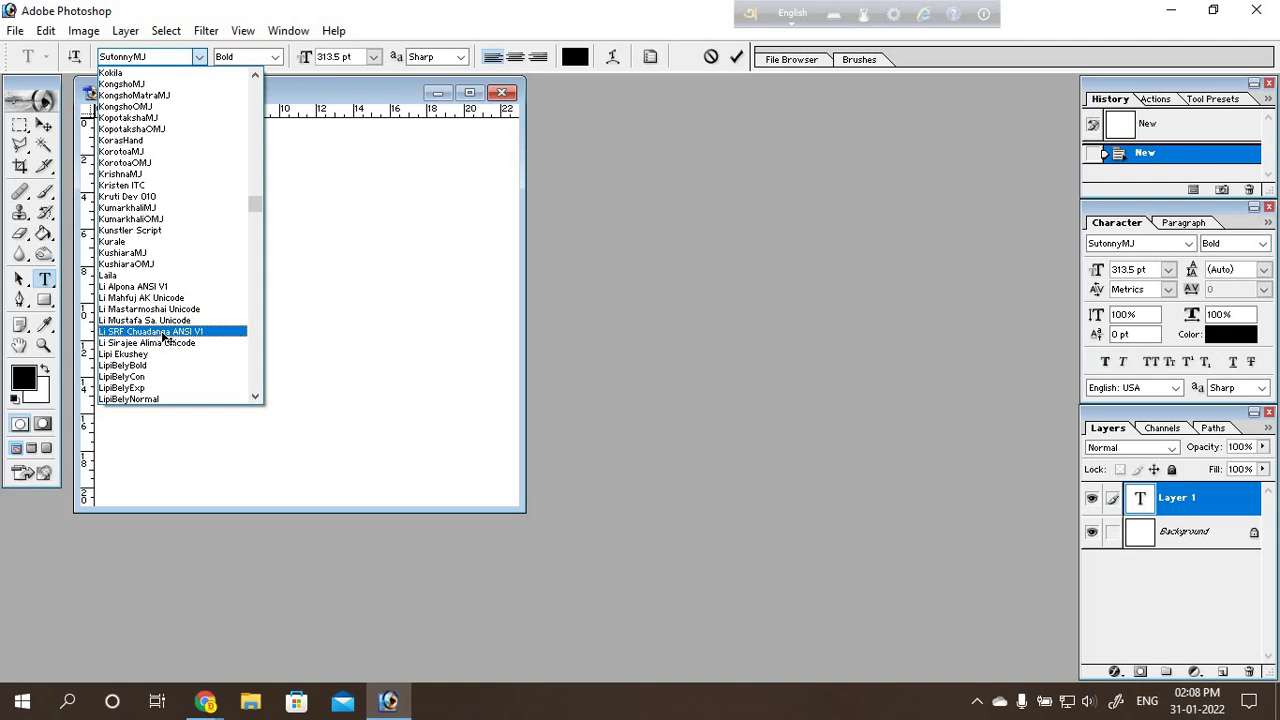
pyautogui.click(164, 332)
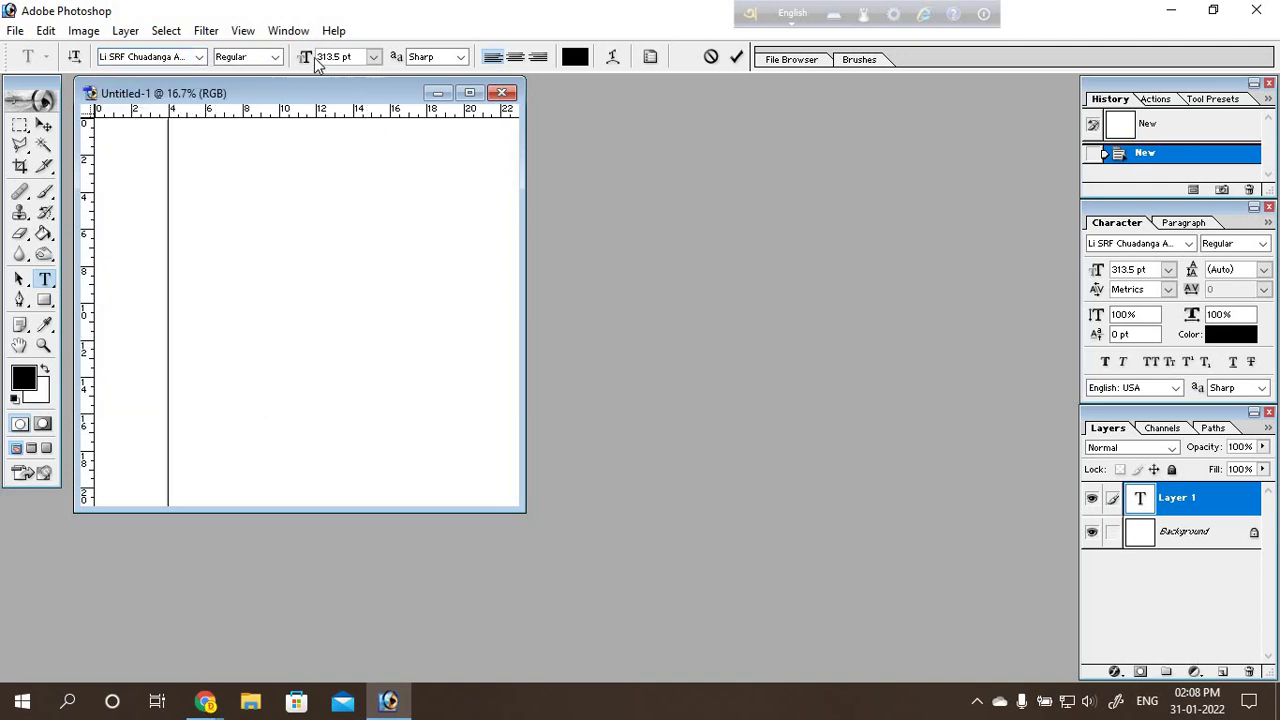
# Step: Set the type size to 72 pt and switch Avro Keyboard output to ANSI
pyautogui.click(373, 57)
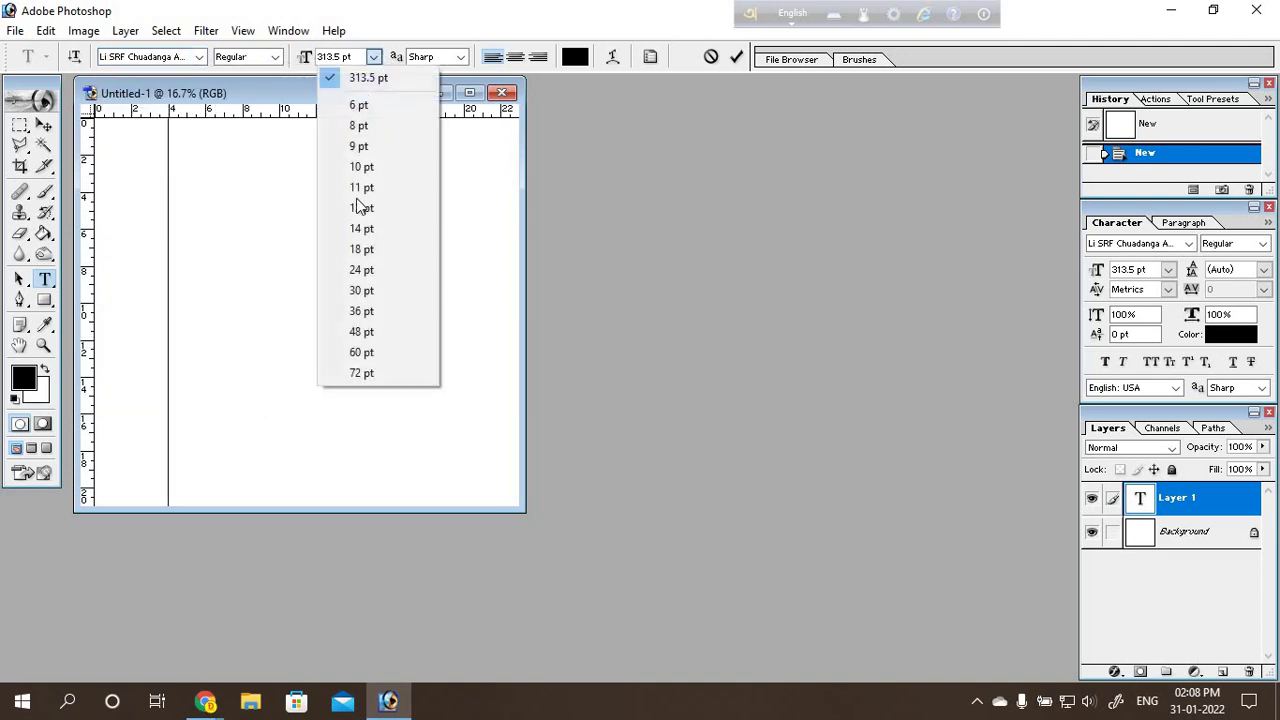
pyautogui.click(361, 372)
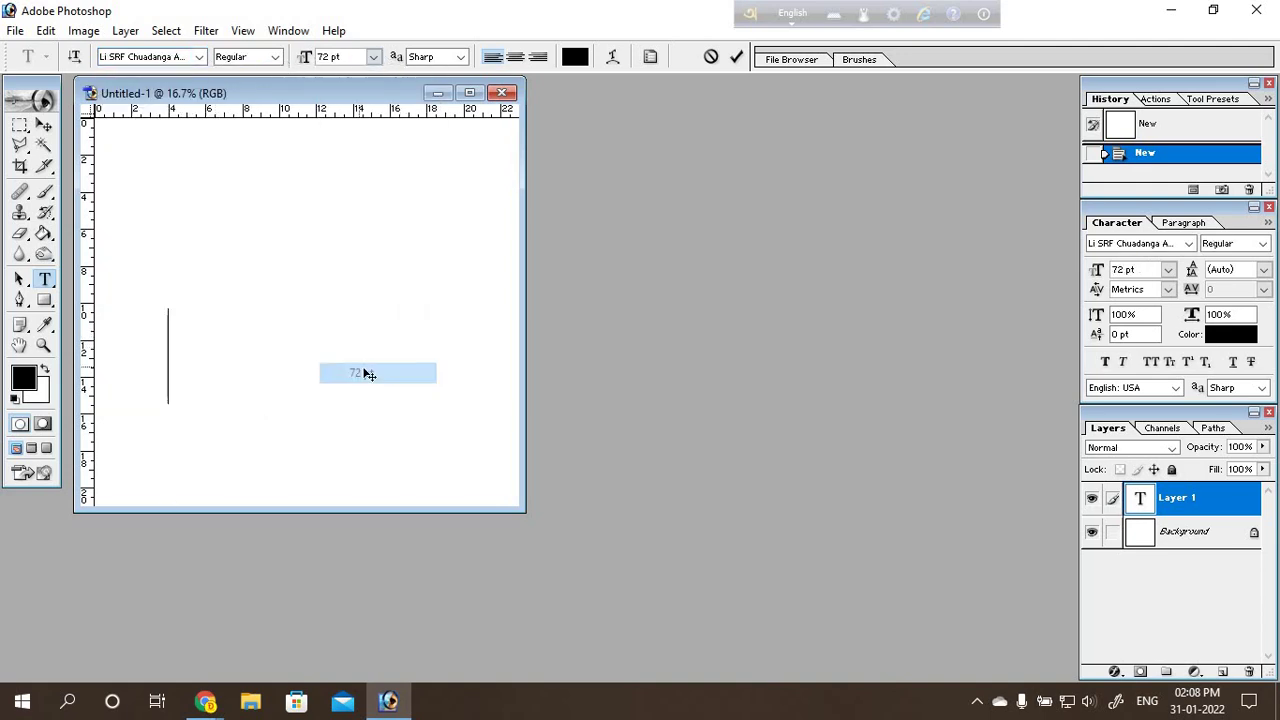
pyautogui.click(893, 15)
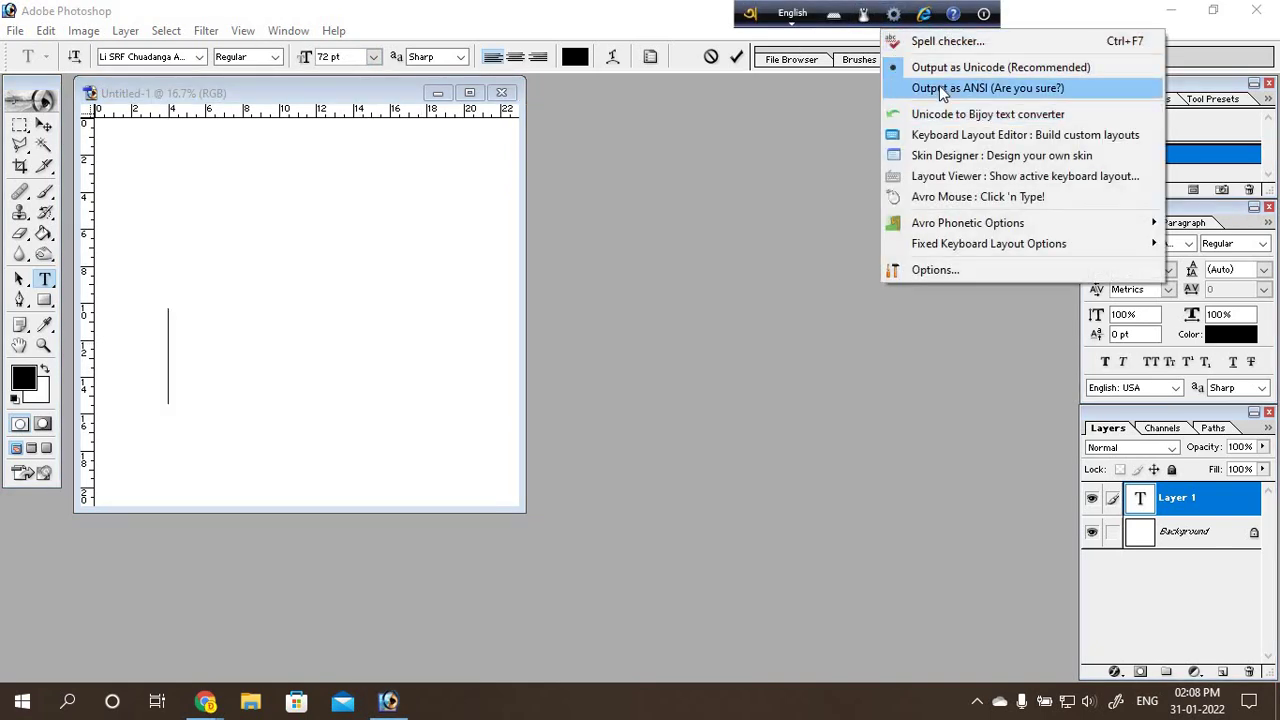
pyautogui.click(941, 88)
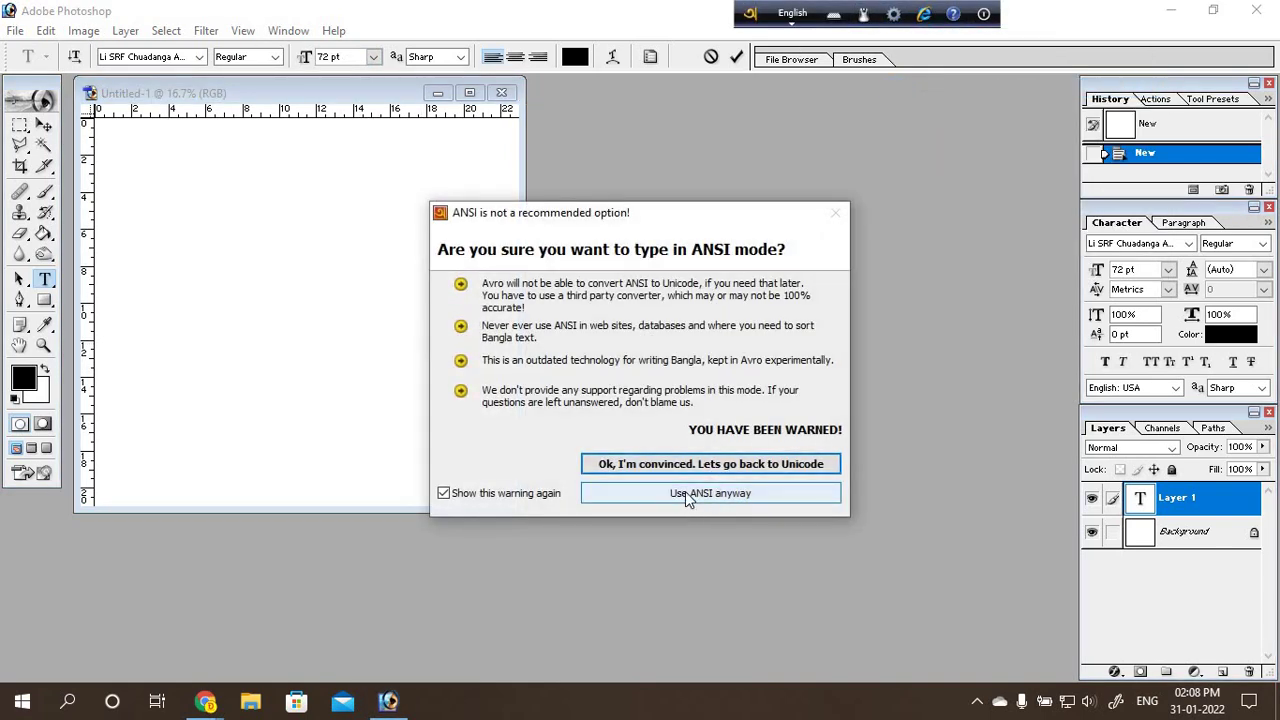
pyautogui.click(688, 494)
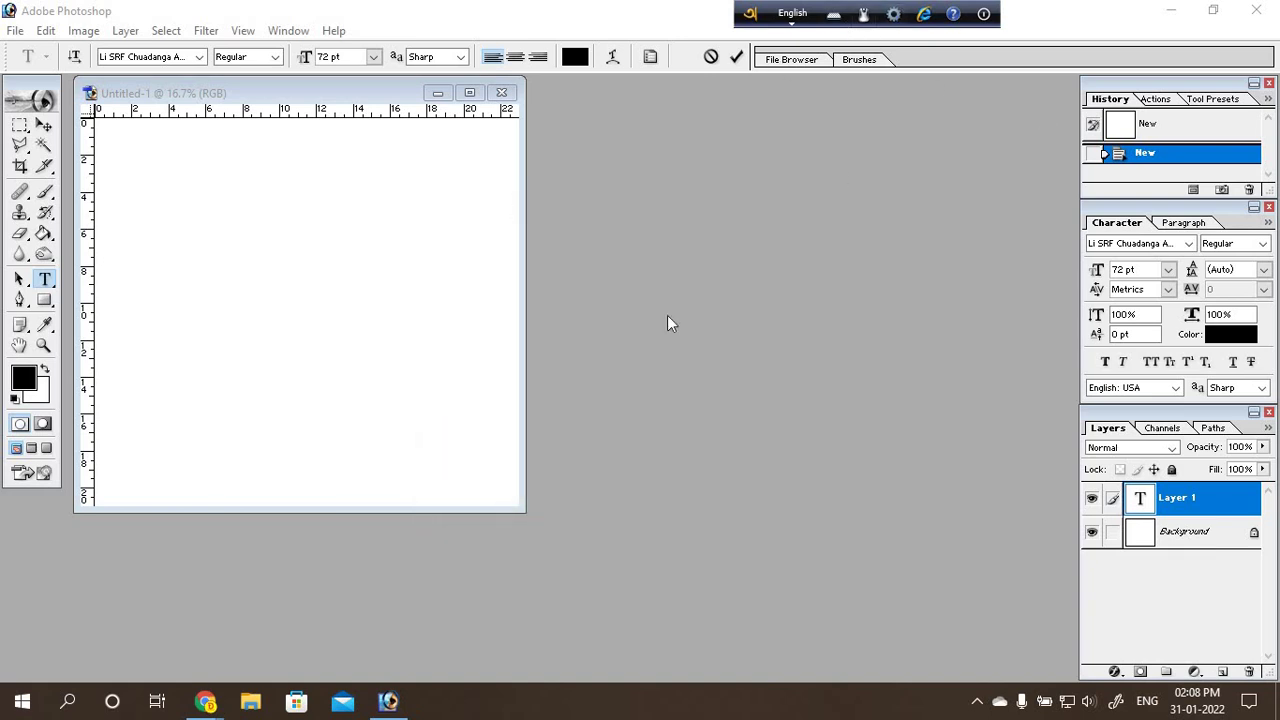
# Step: Try typing 'amar' in Bangla through Avro and erase the mistyped text
pyautogui.press('F12')
pyautogui.write('am')
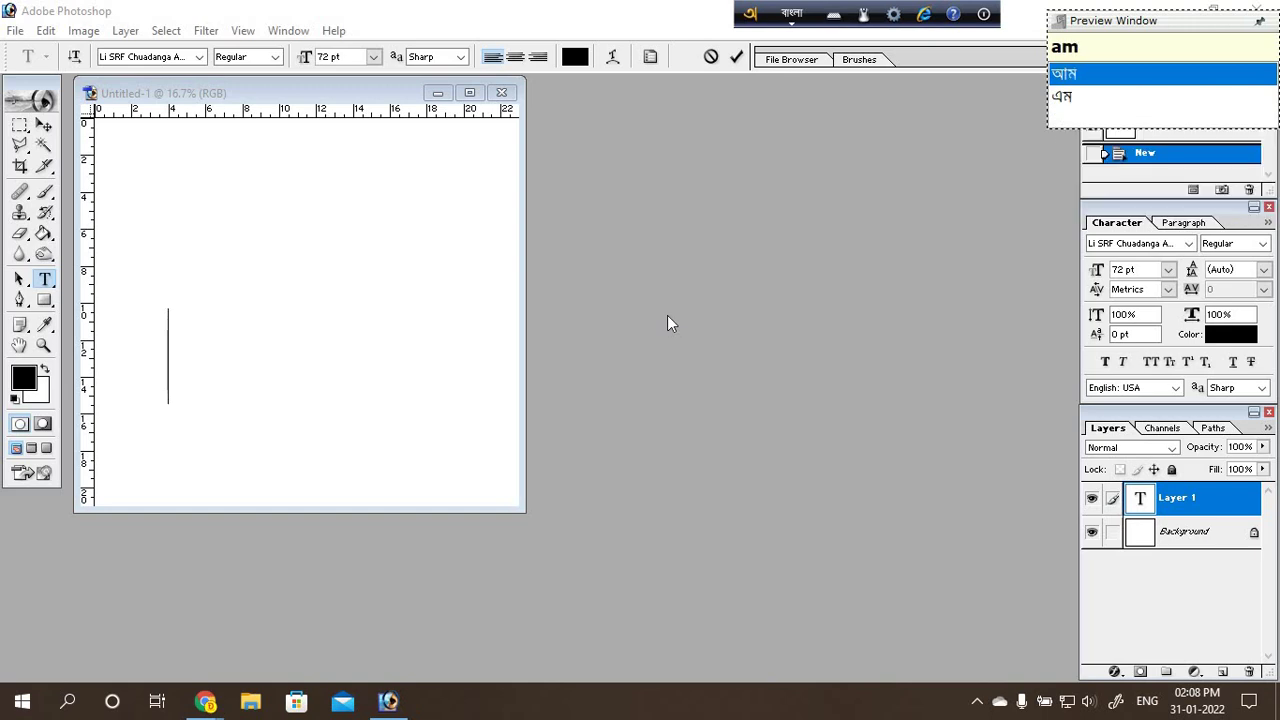
pyautogui.write('ar')
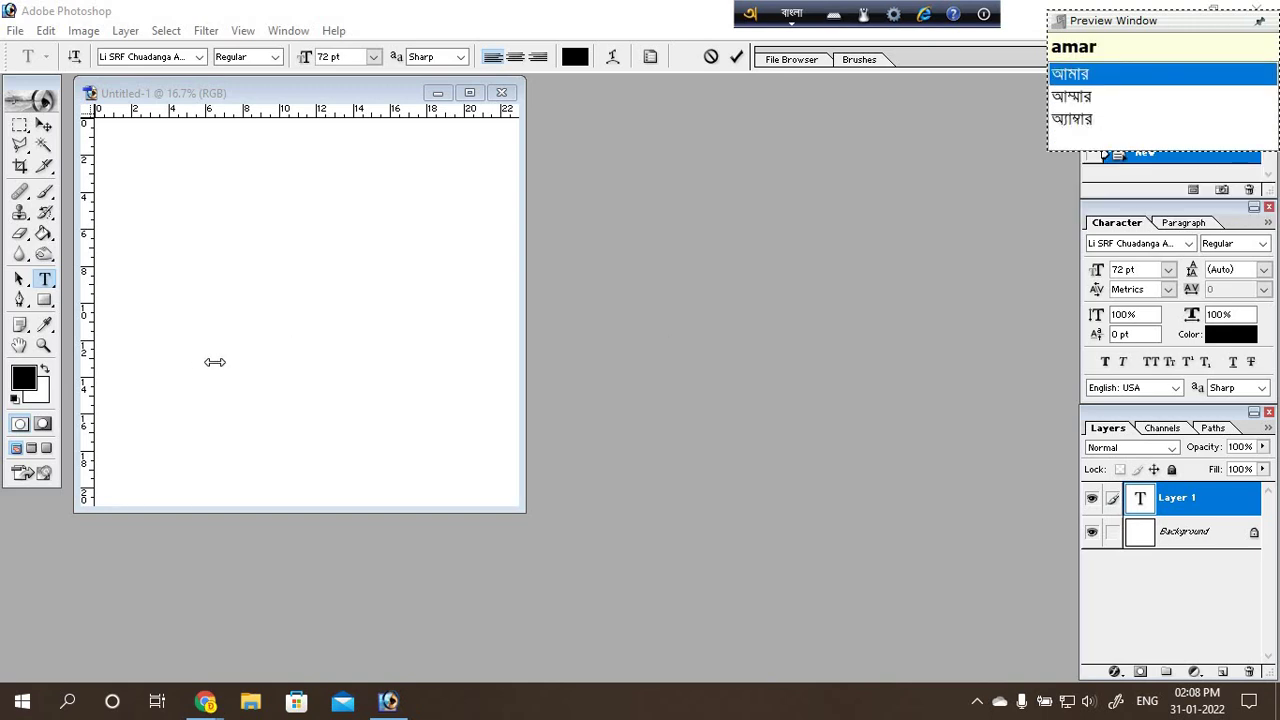
pyautogui.press('F12')
pyautogui.write('am')
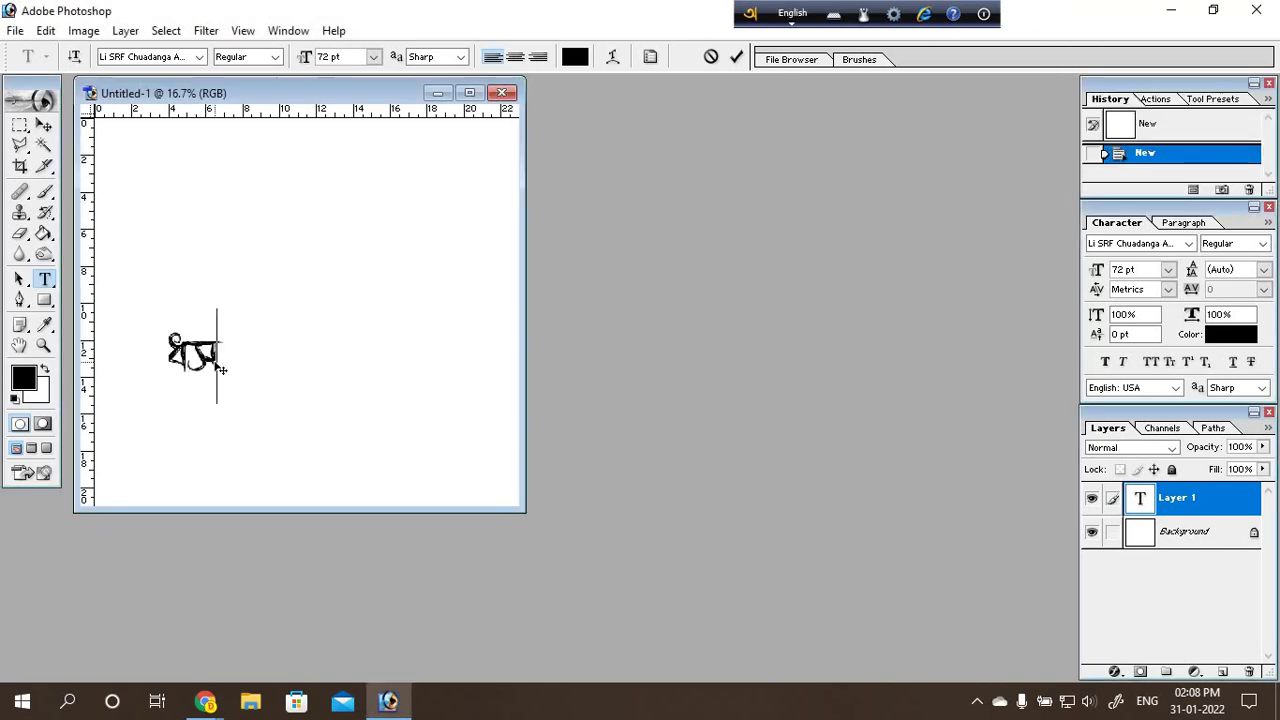
pyautogui.write('arr')
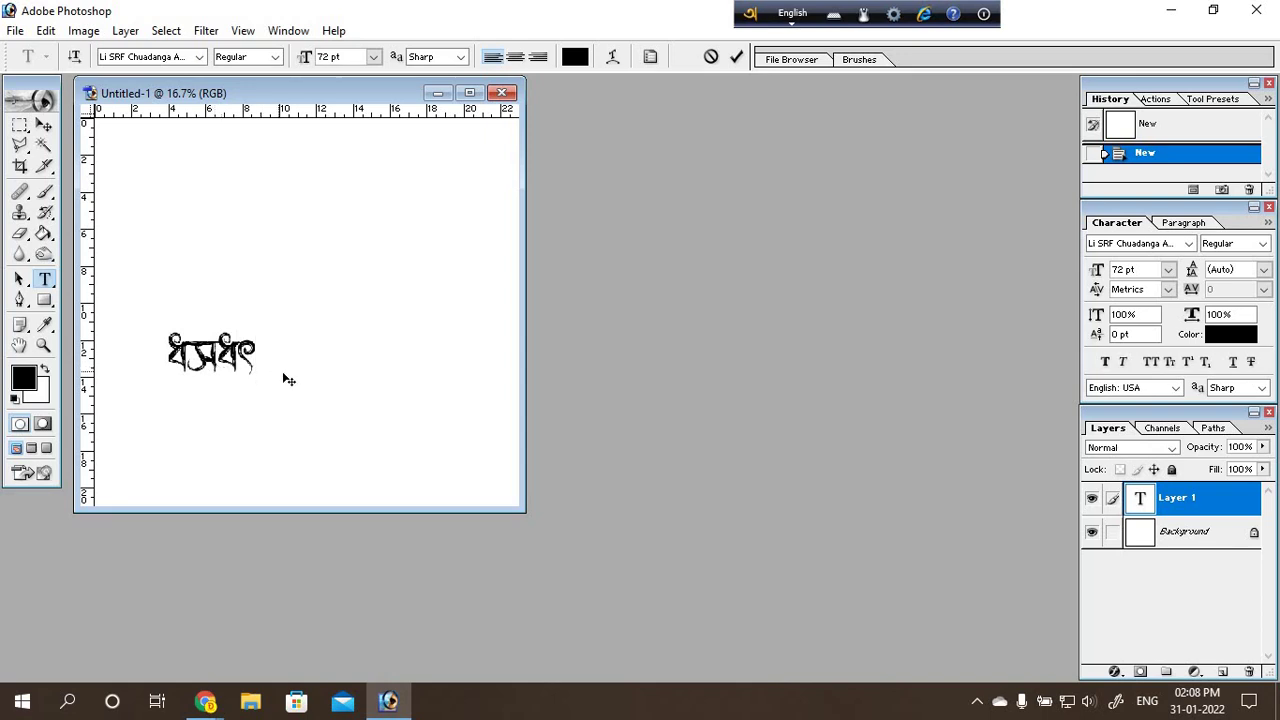
pyautogui.press('BackSpace')
pyautogui.press('BackSpace')
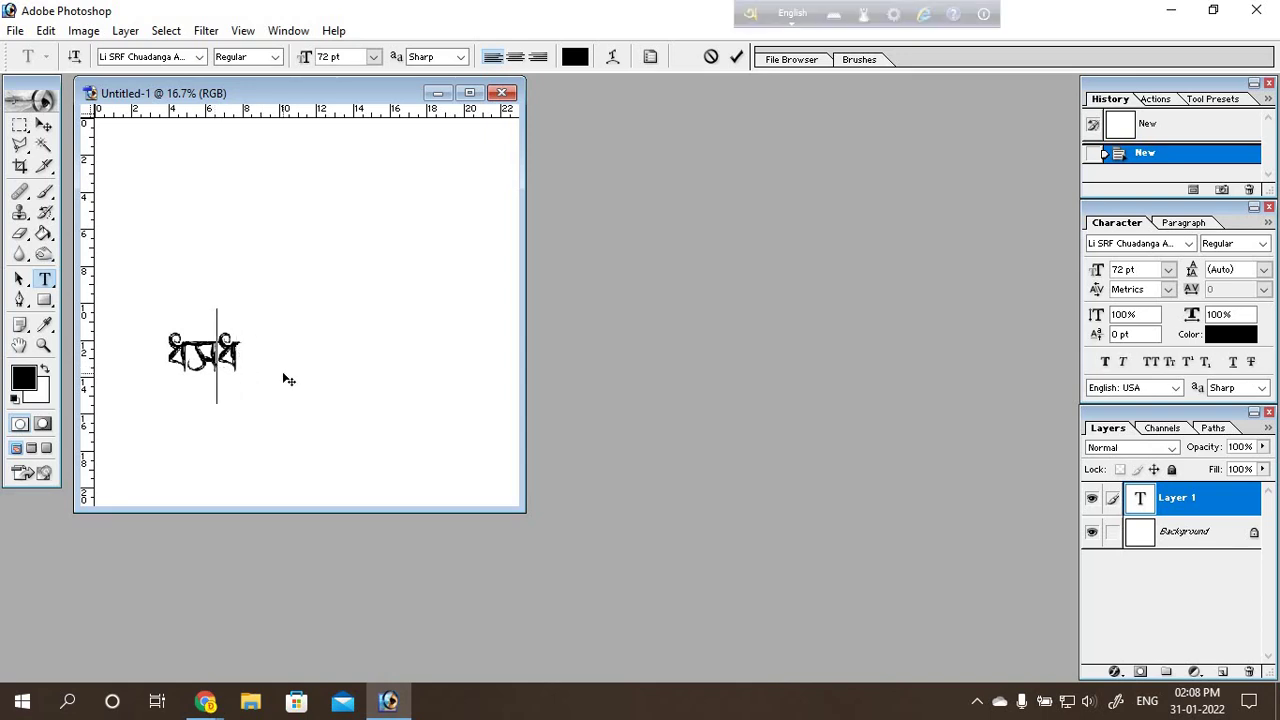
pyautogui.press('BackSpace')
pyautogui.press('BackSpace')
pyautogui.press('BackSpace')
# Step: Type 'amar bangla' phonetically so the canvas reads আমার বাংলা
pyautogui.press('F12')
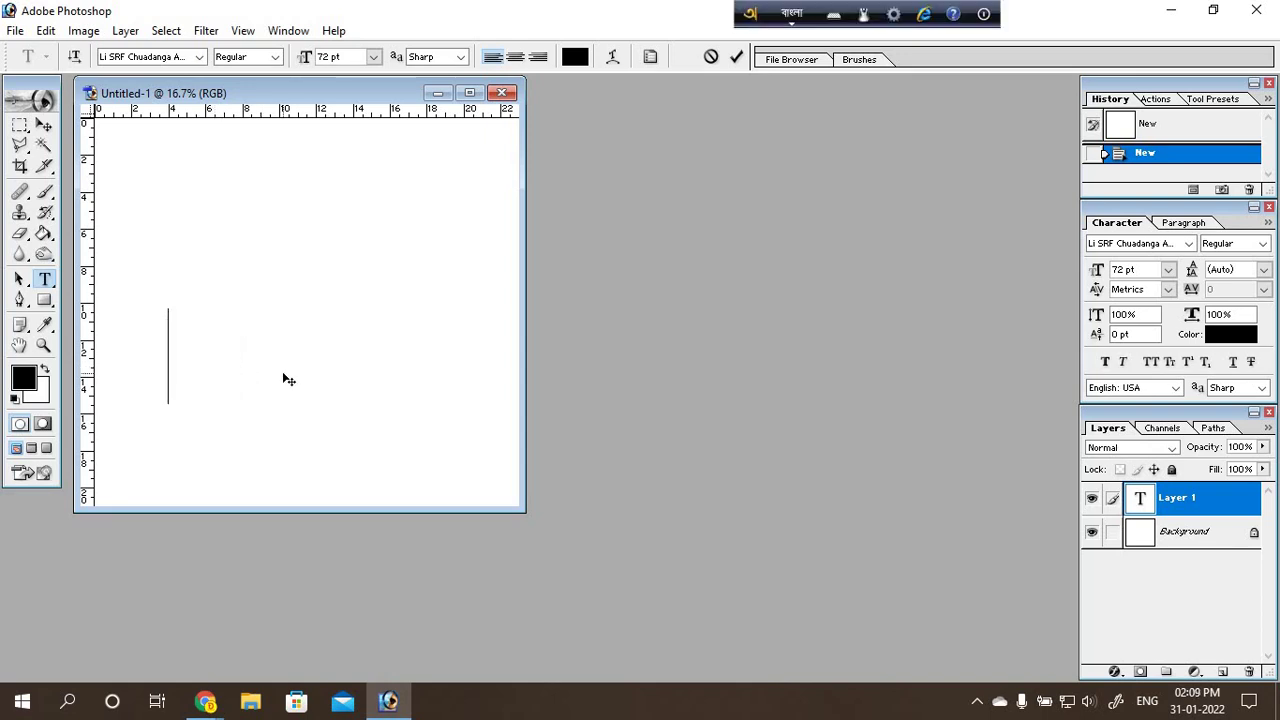
pyautogui.write('ama')
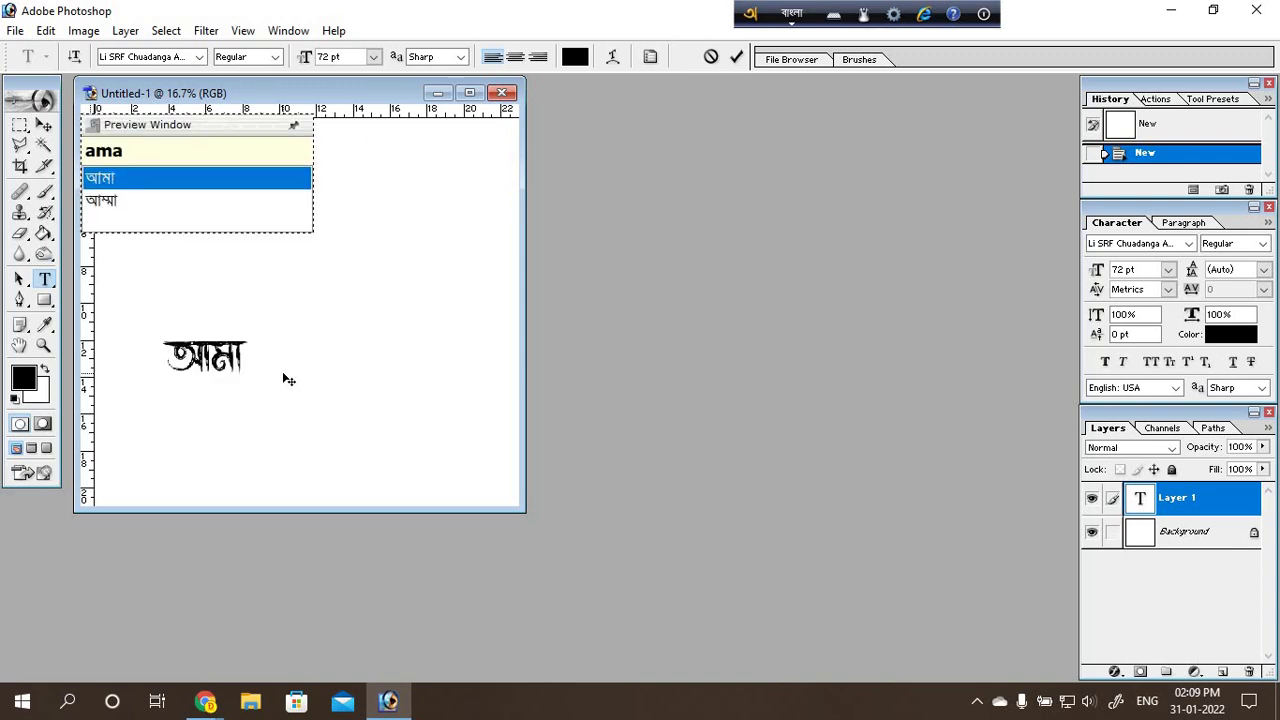
pyautogui.write('r')
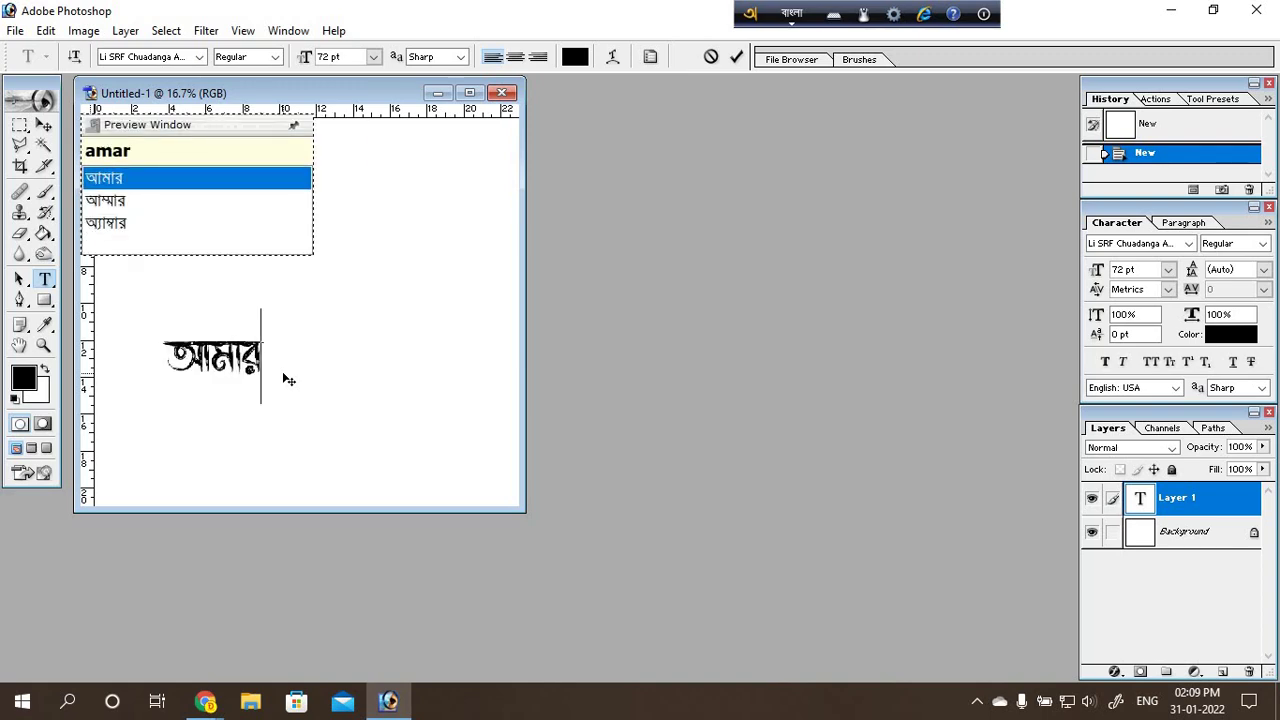
pyautogui.press('F12')
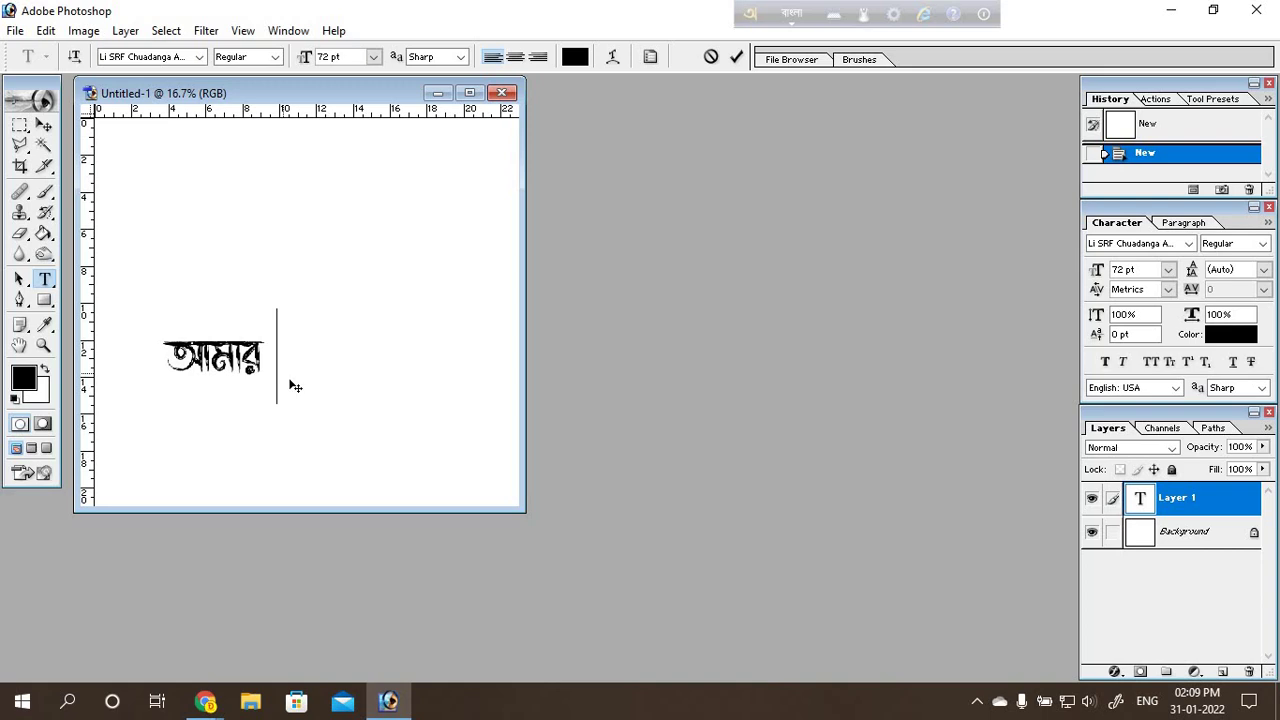
pyautogui.write('ba')
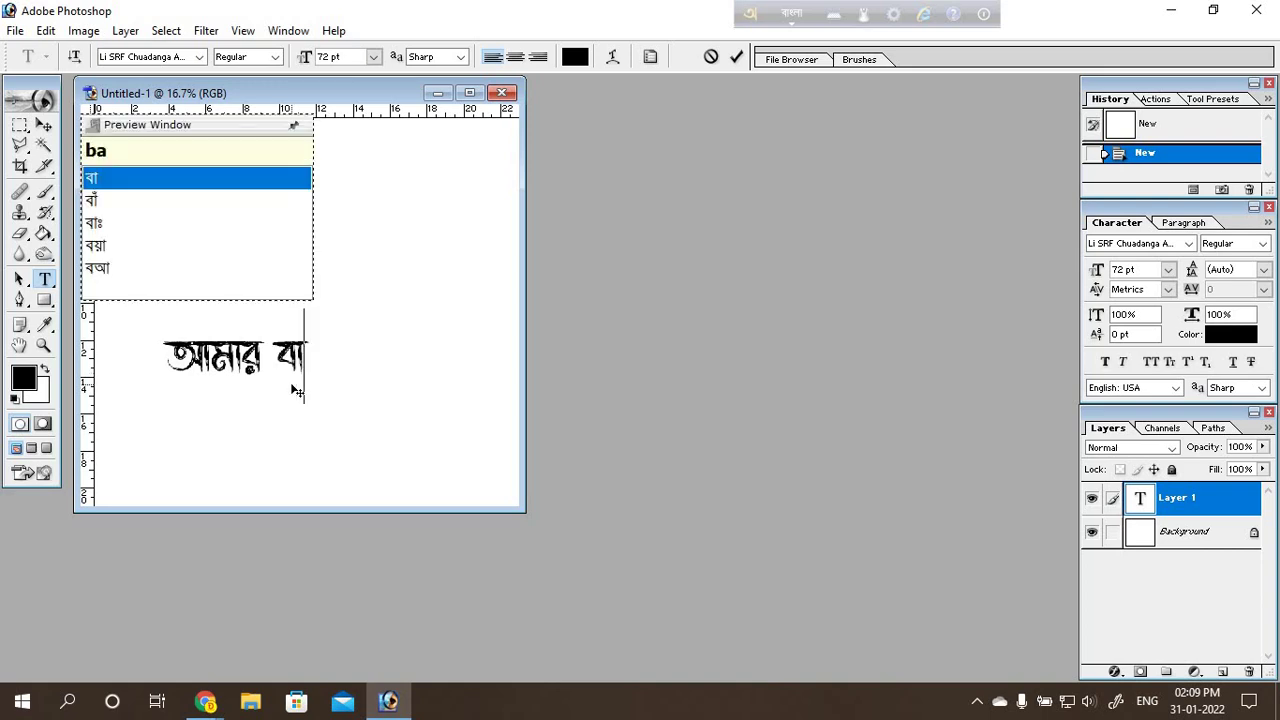
pyautogui.write('ngla')
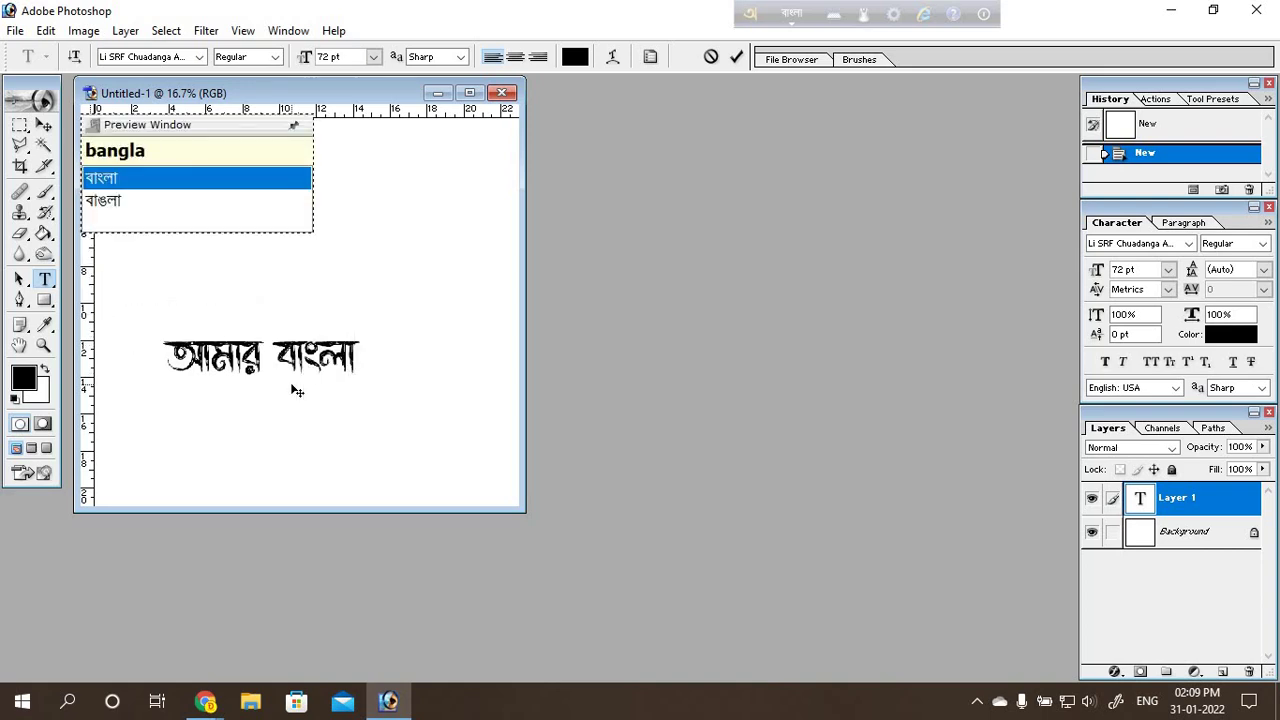
pyautogui.scroll(-1, 305, 425)
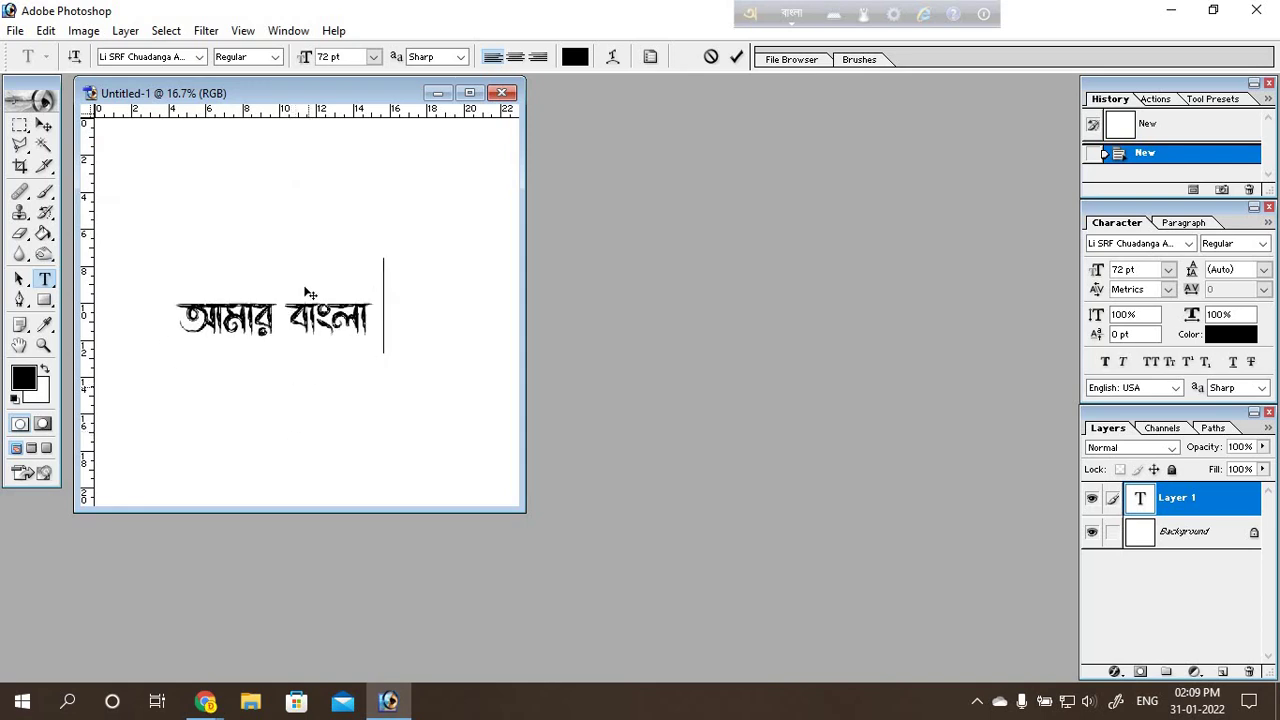
pyautogui.scroll(-2, 285, 330)
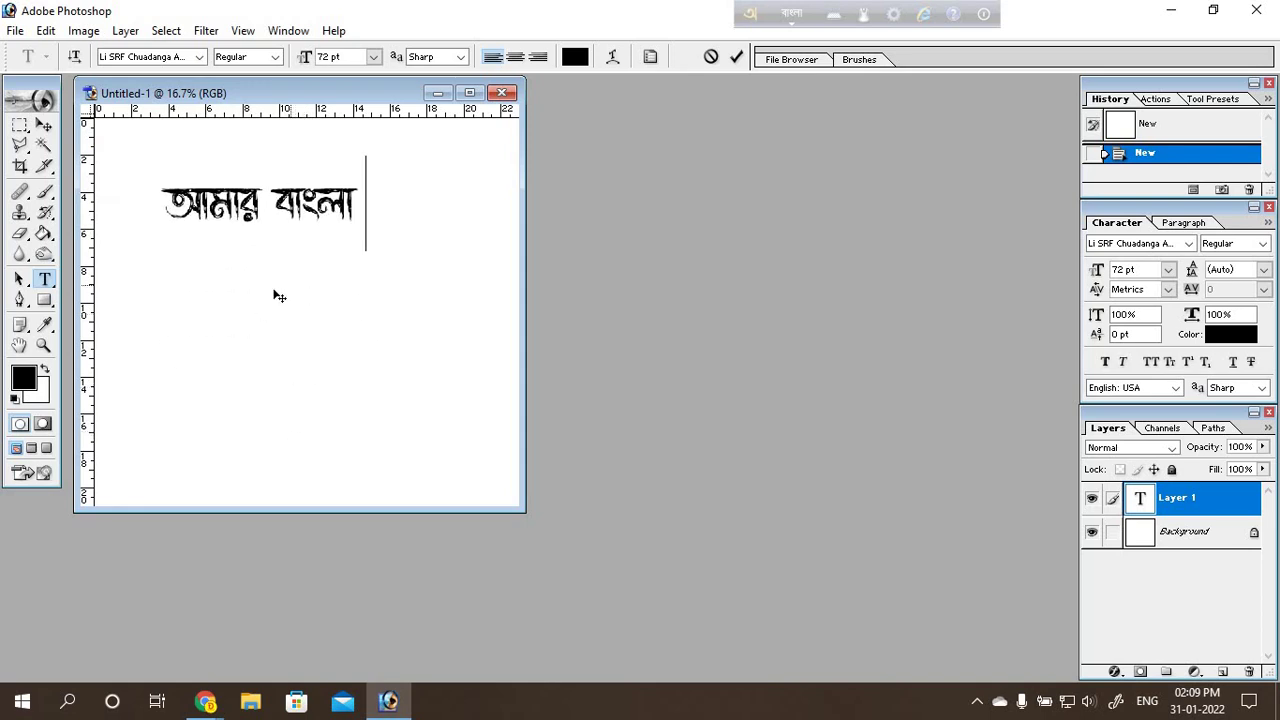
# Step: Enlarge the Bangla text with Free Transform, nudge it, then close Untitled-1 without saving
pyautogui.click(43, 124)
pyautogui.moveTo(244, 215); pyautogui.dragTo(232, 230)
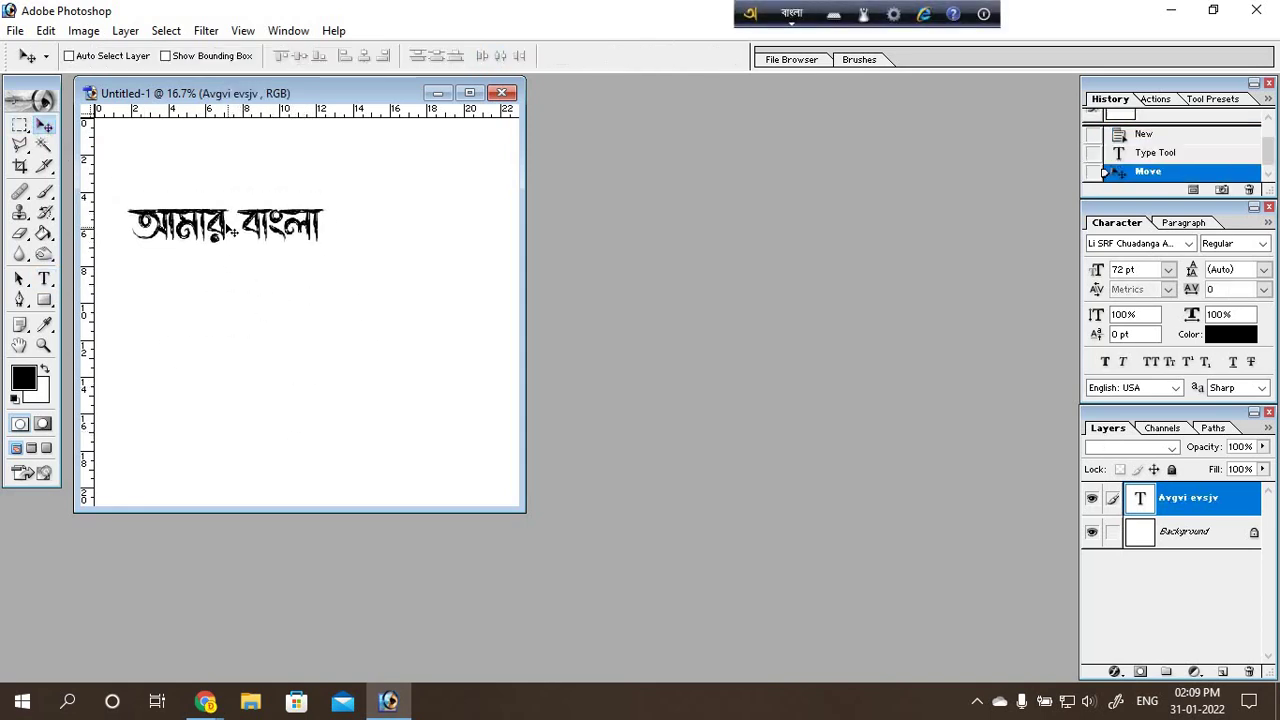
pyautogui.hotkey('ctrl', 't')
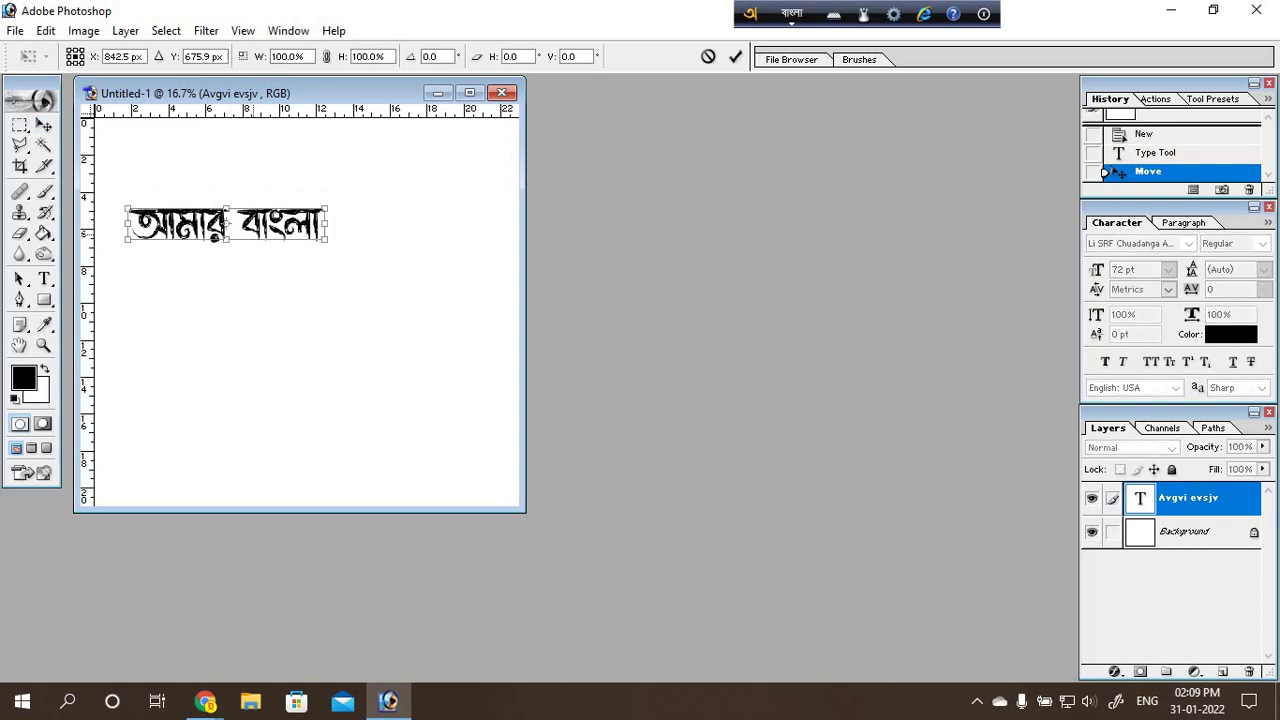
pyautogui.moveTo(326, 237); pyautogui.dragTo(474, 261)
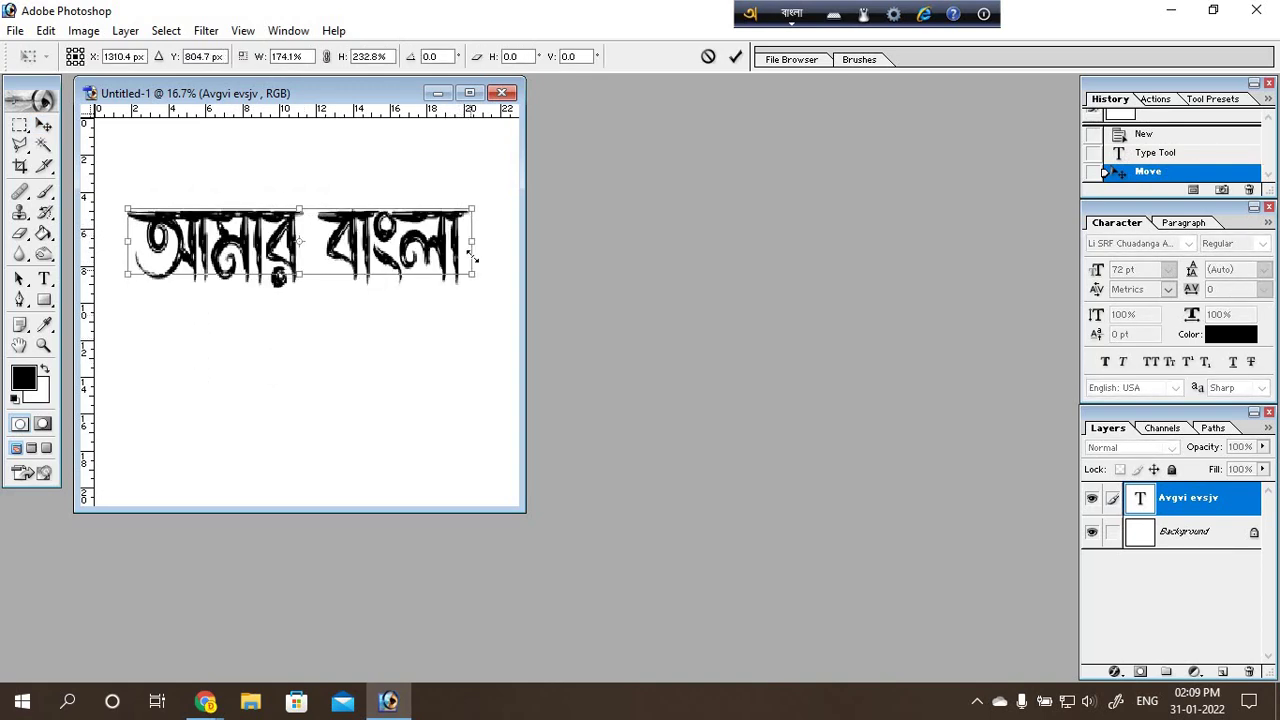
pyautogui.press('Return')
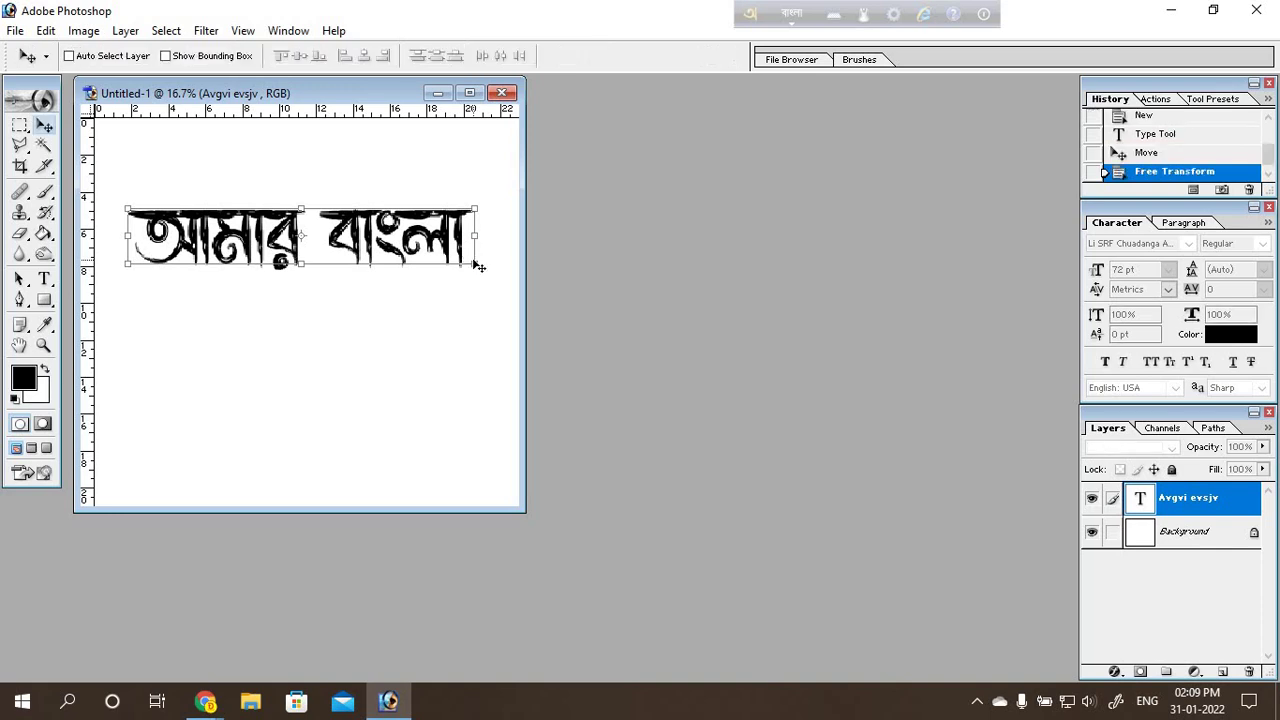
pyautogui.moveTo(377, 240)
pyautogui.mouseDown()
pyautogui.moveTo(369, 270)
pyautogui.moveTo(378, 247)
pyautogui.mouseUp()
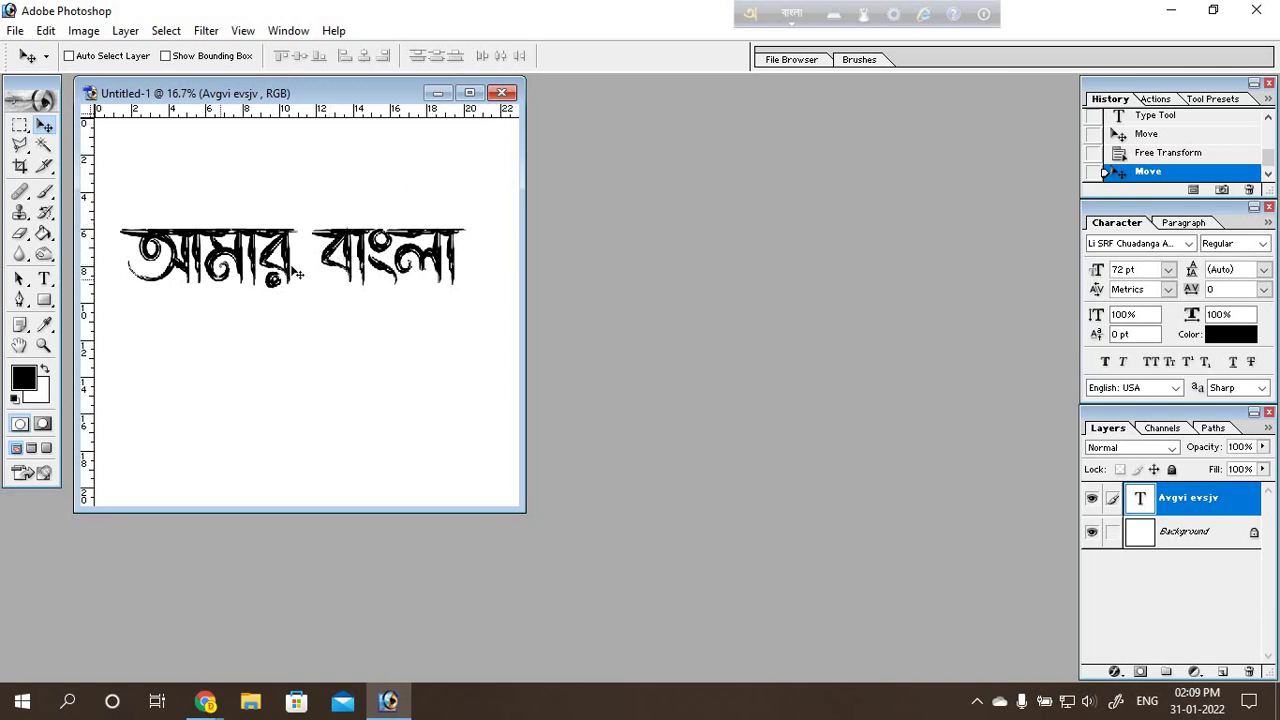
pyautogui.click(503, 92)
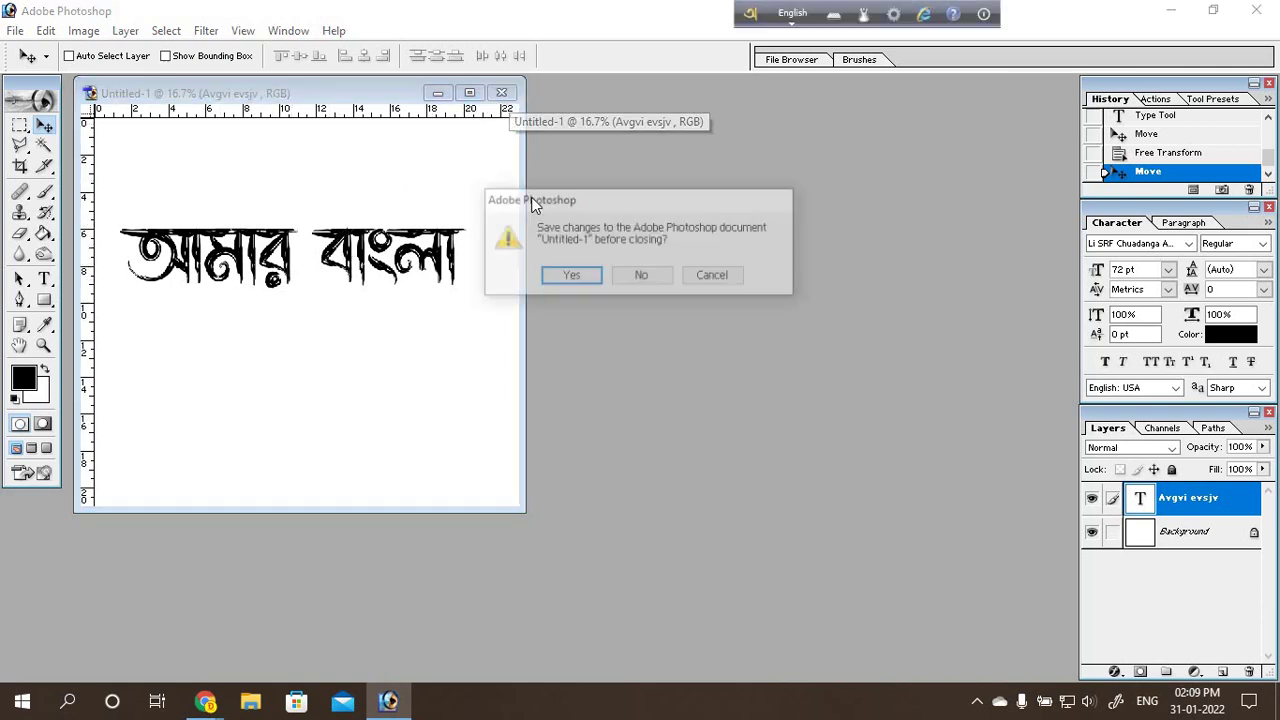
pyautogui.click(649, 274)
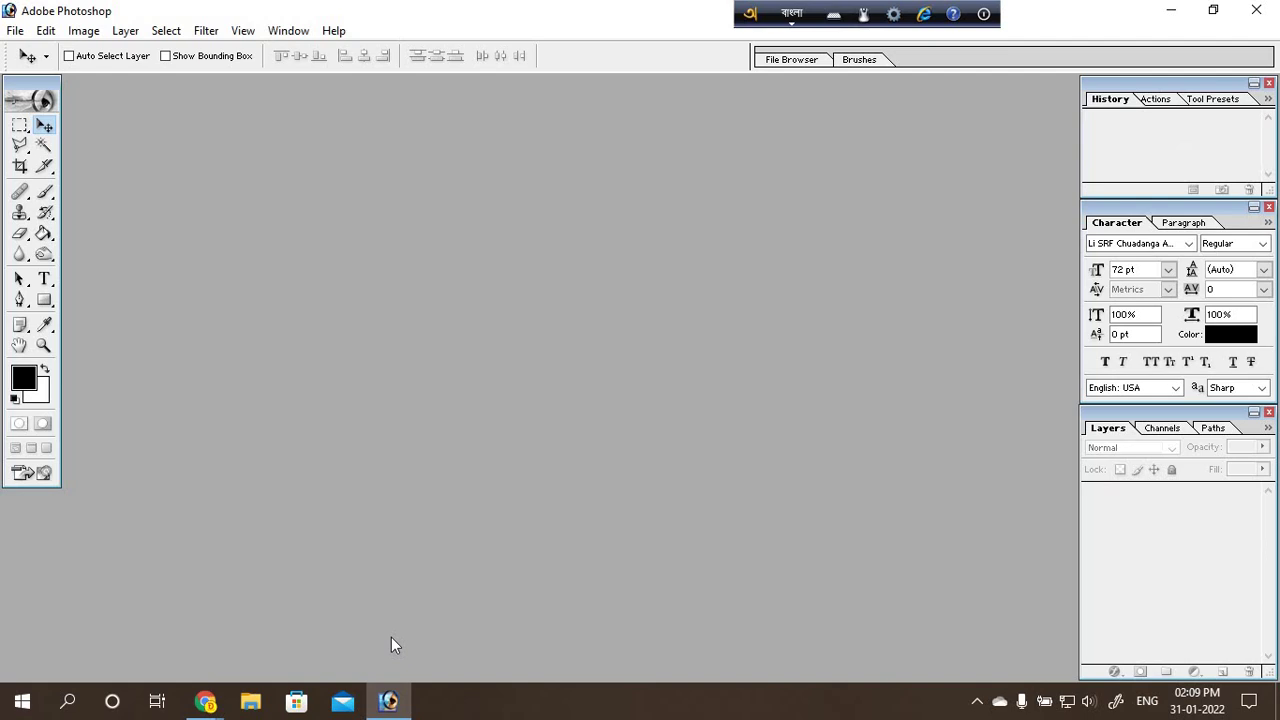
# Step: Review the two font files in the desktop's ANSI V1 folder, then close the folder
pyautogui.click(389, 701)
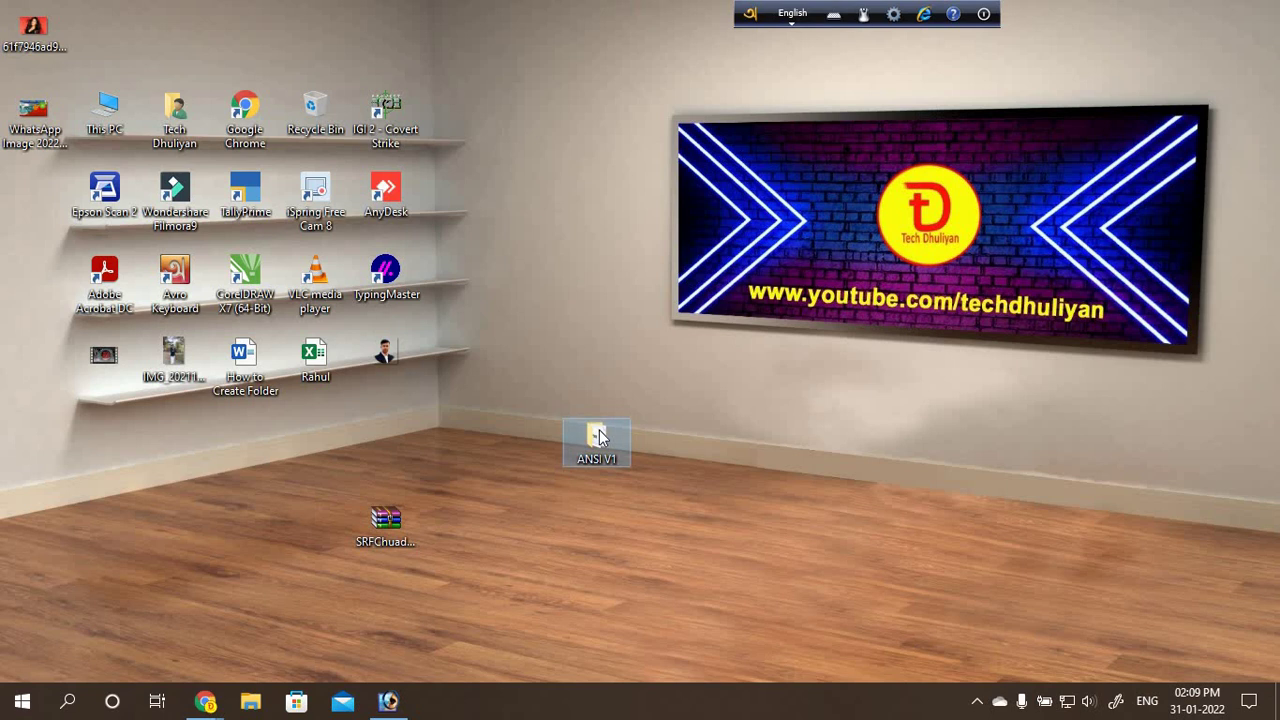
pyautogui.doubleClick(590, 466)
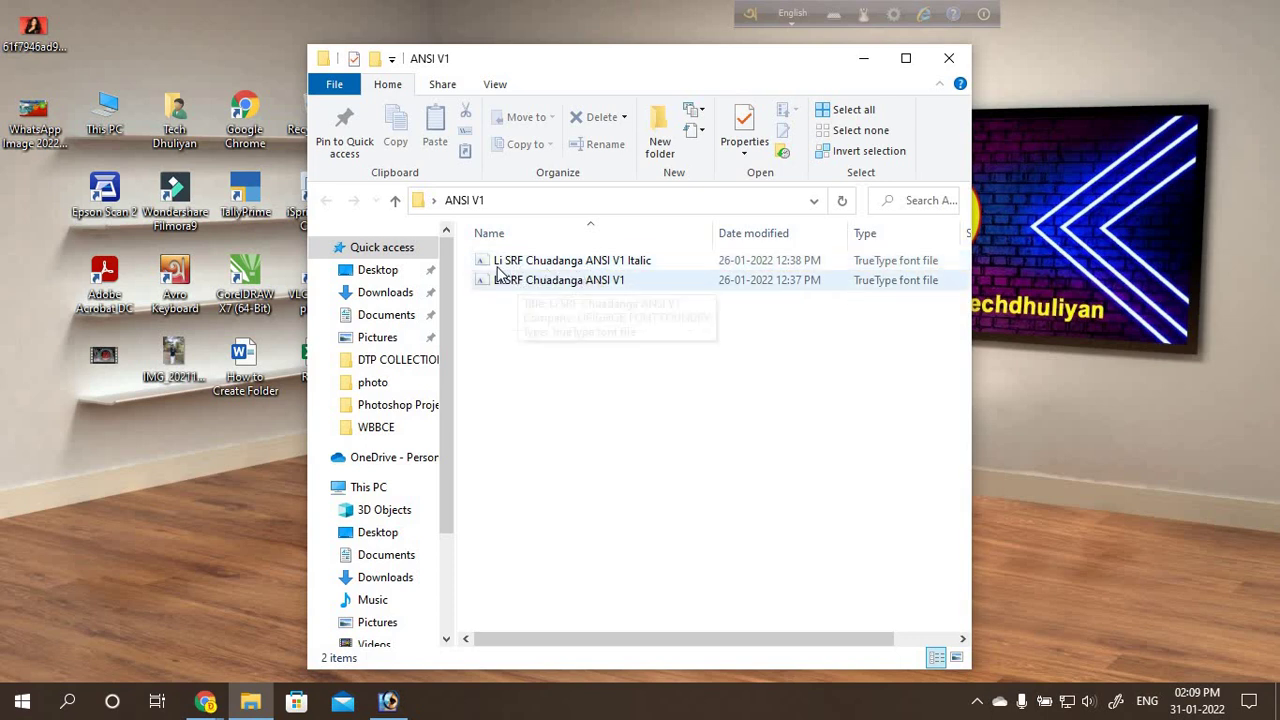
pyautogui.click(949, 59)
pyautogui.moveTo(205, 702)
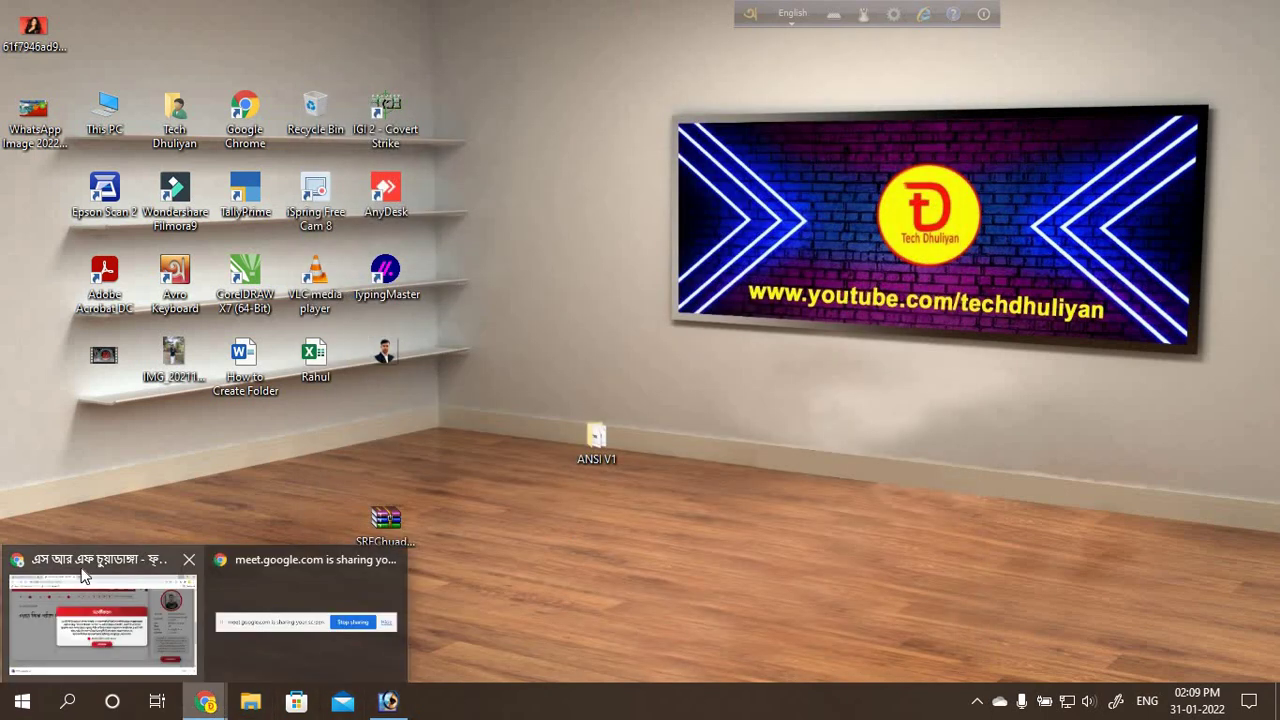
pyautogui.click(85, 575)
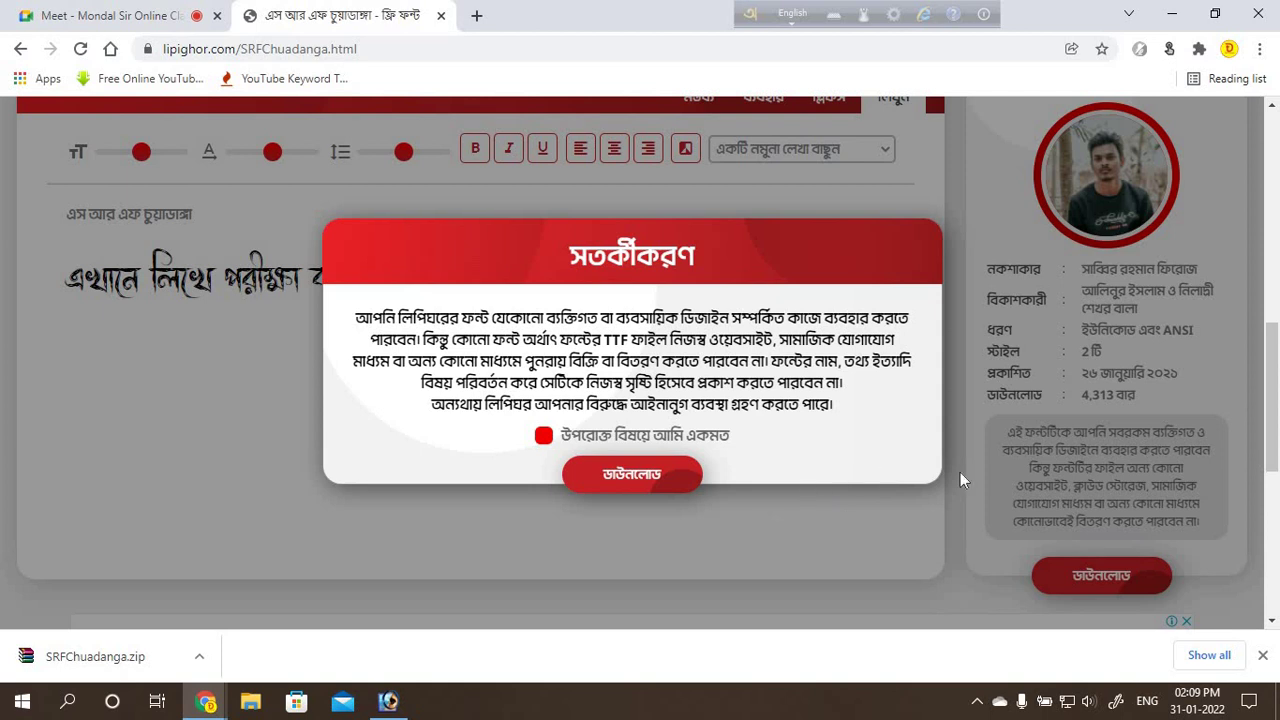
# Step: Scroll up the Lipighor SRF Chuadanga page and close its tab, returning to Google Meet
pyautogui.scroll(5, 403, 297)
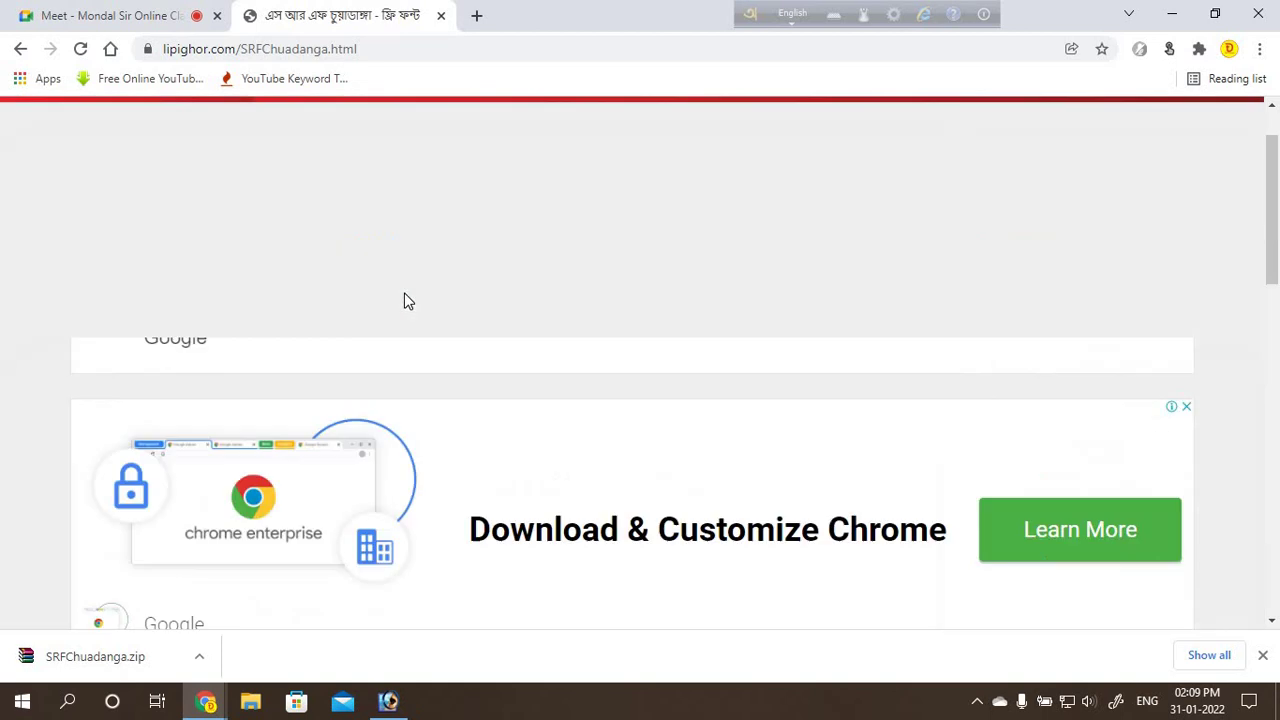
pyautogui.scroll(3, 403, 297)
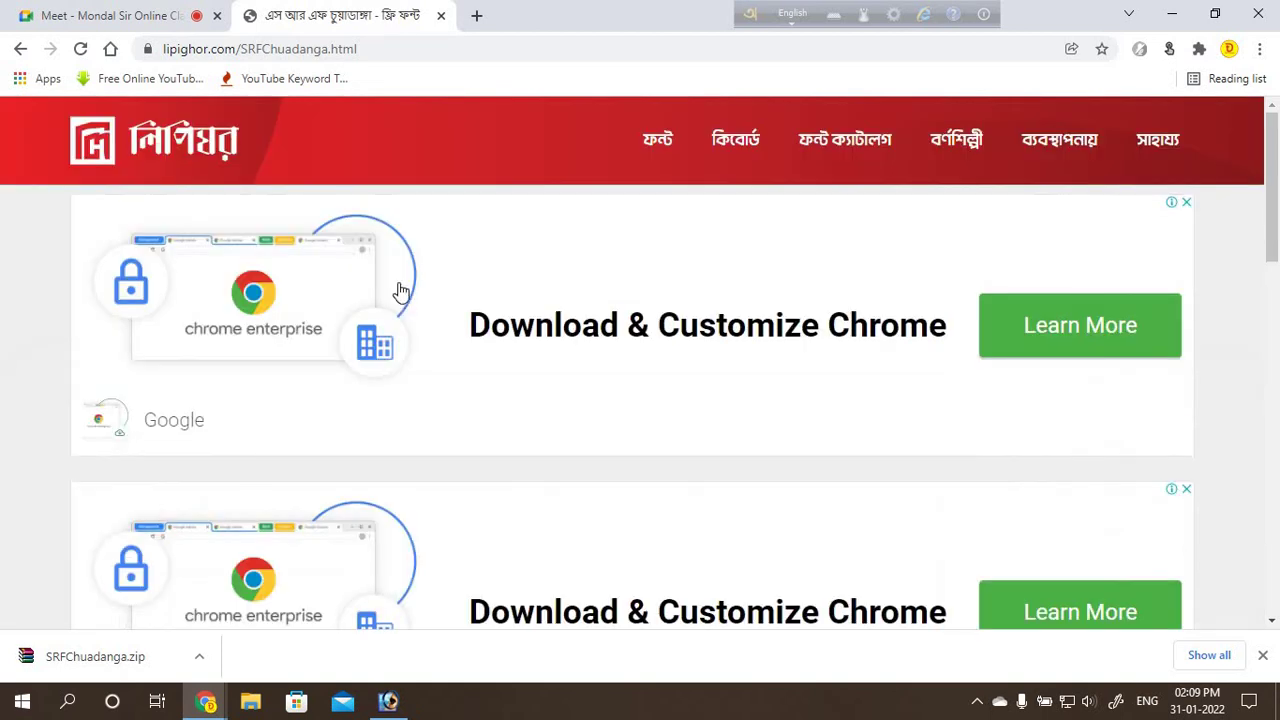
pyautogui.click(441, 16)
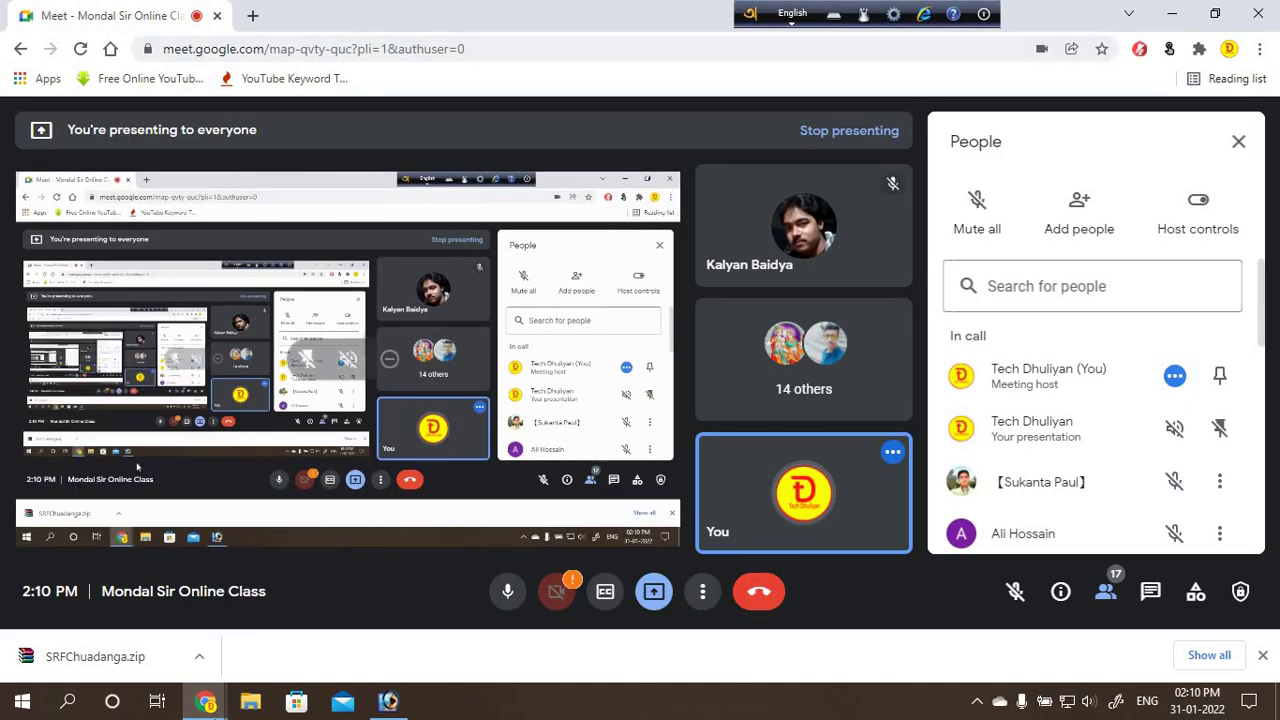
# Step: Glance at Photoshop, scroll the Meet People list, then minimize Chrome to reveal Photoshop
pyautogui.click(382, 695)
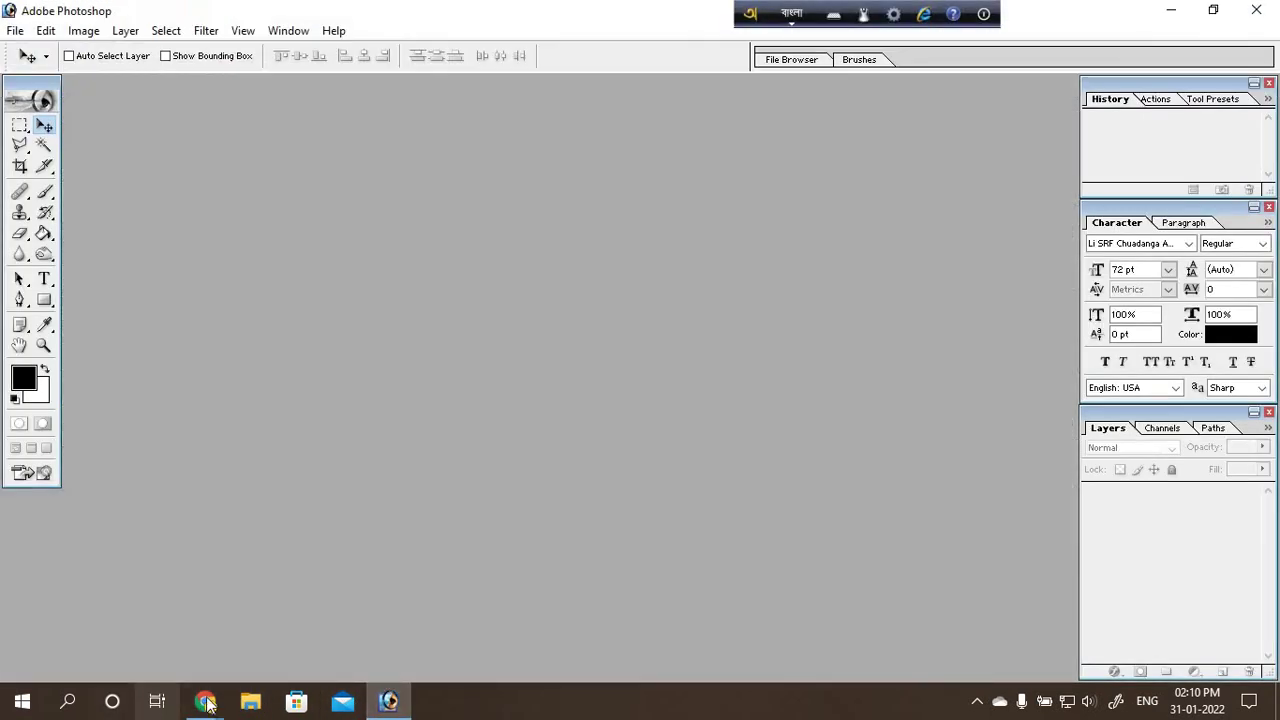
pyautogui.moveTo(205, 701)
pyautogui.click(150, 560)
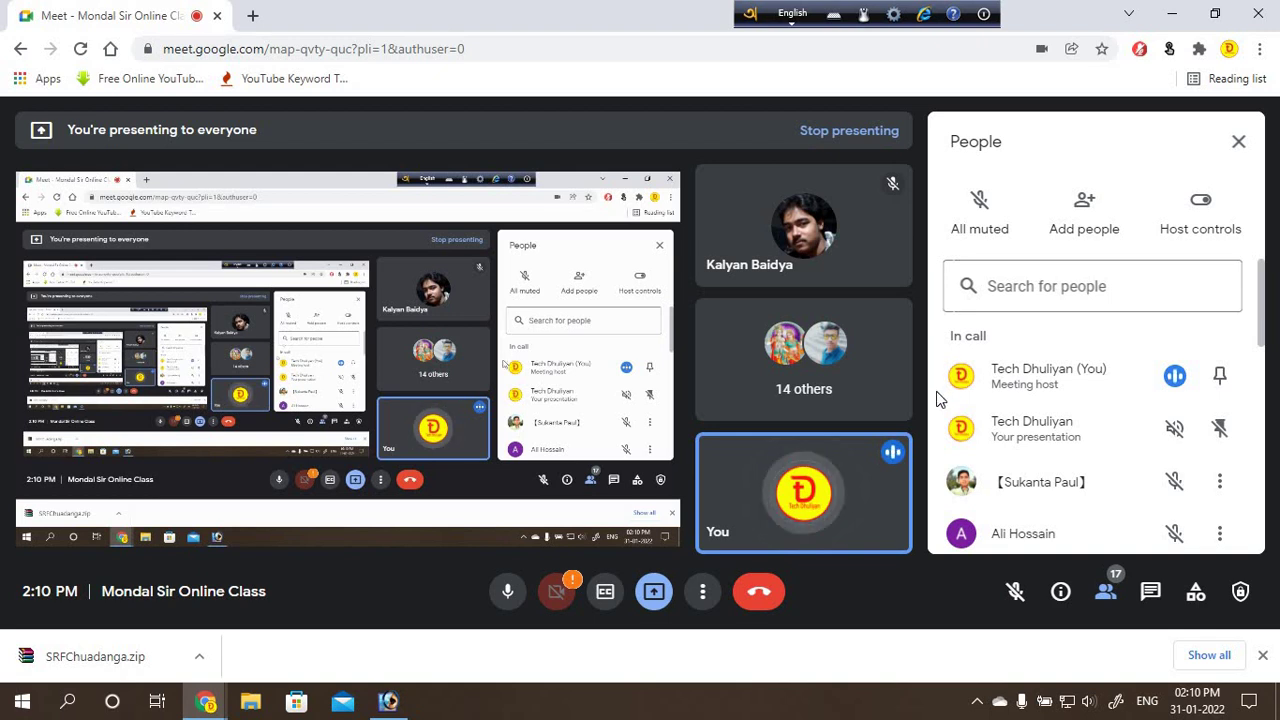
pyautogui.scroll(-2, 940, 390)
pyautogui.scroll(-2, 987, 431)
pyautogui.scroll(-1, 990, 435)
pyautogui.scroll(-2, 995, 440)
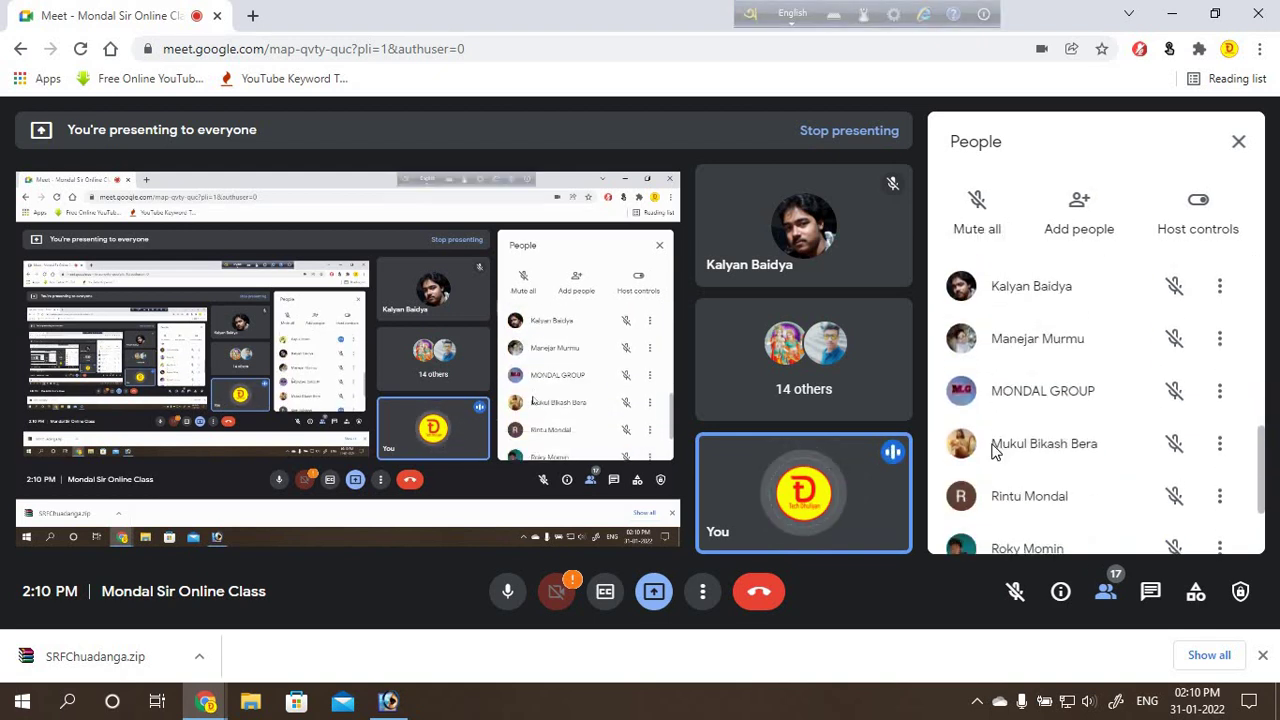
pyautogui.scroll(-1, 988, 447)
pyautogui.scroll(-1, 986, 449)
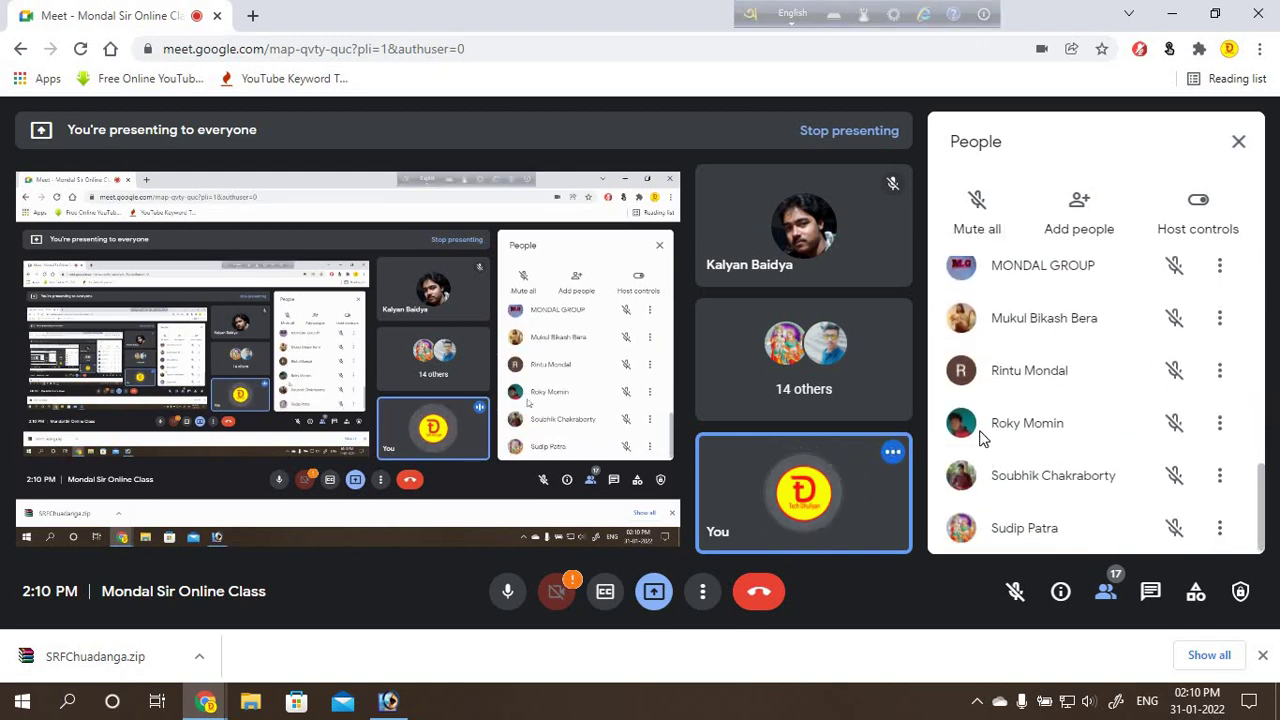
pyautogui.scroll(1, 985, 440)
pyautogui.scroll(1, 982, 435)
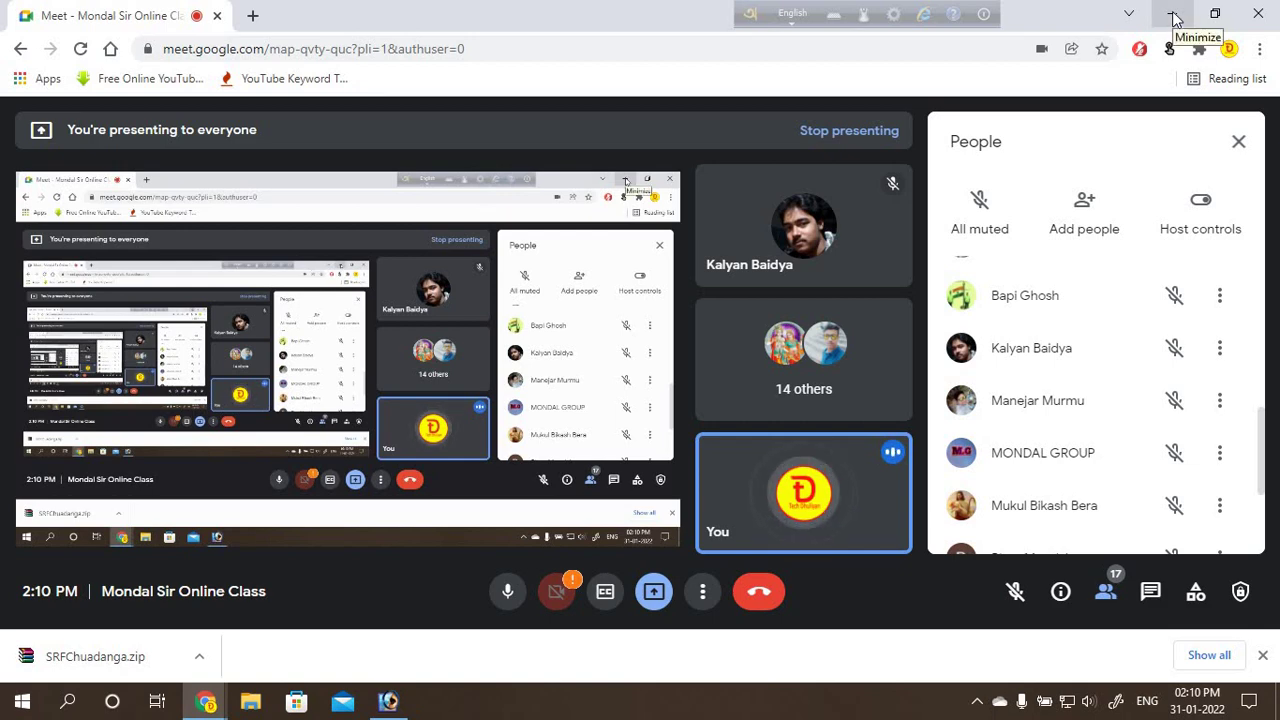
pyautogui.click(1173, 14)
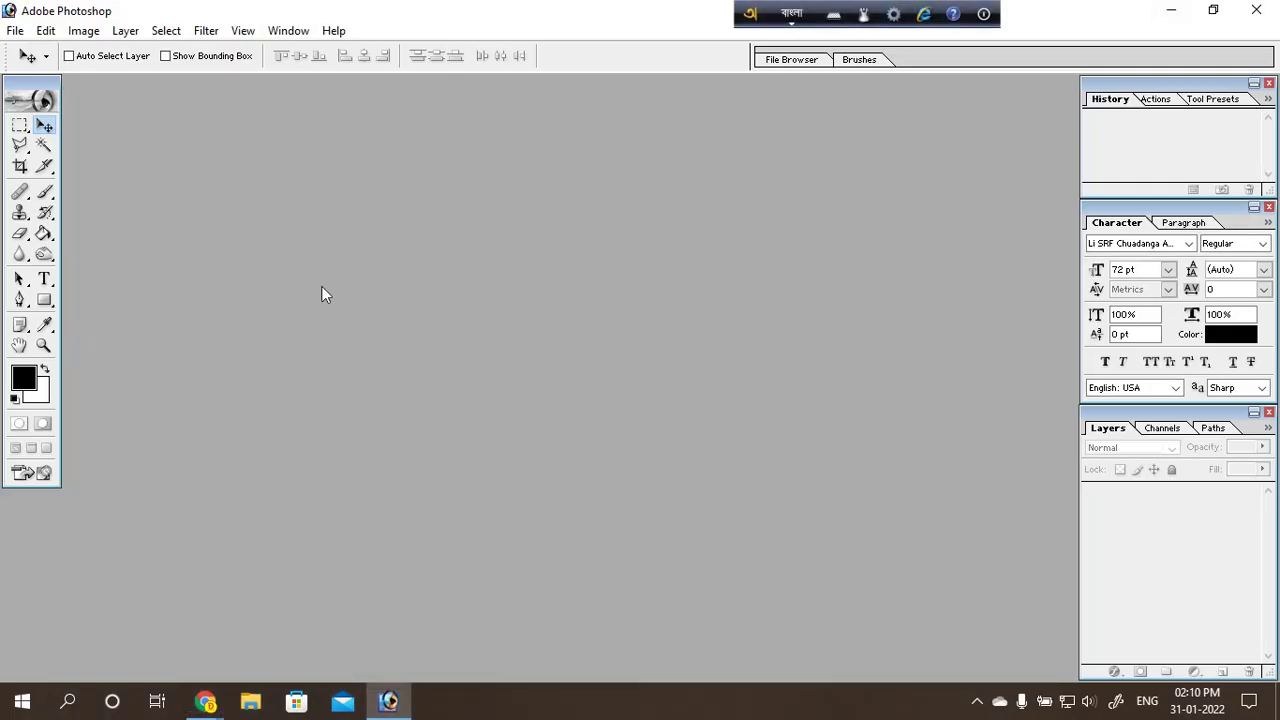
# Step: Create a new blank Untitled-1 document from the 1280 x 720 HDTV 720P preset
pyautogui.click(15, 30)
pyautogui.click(40, 52)
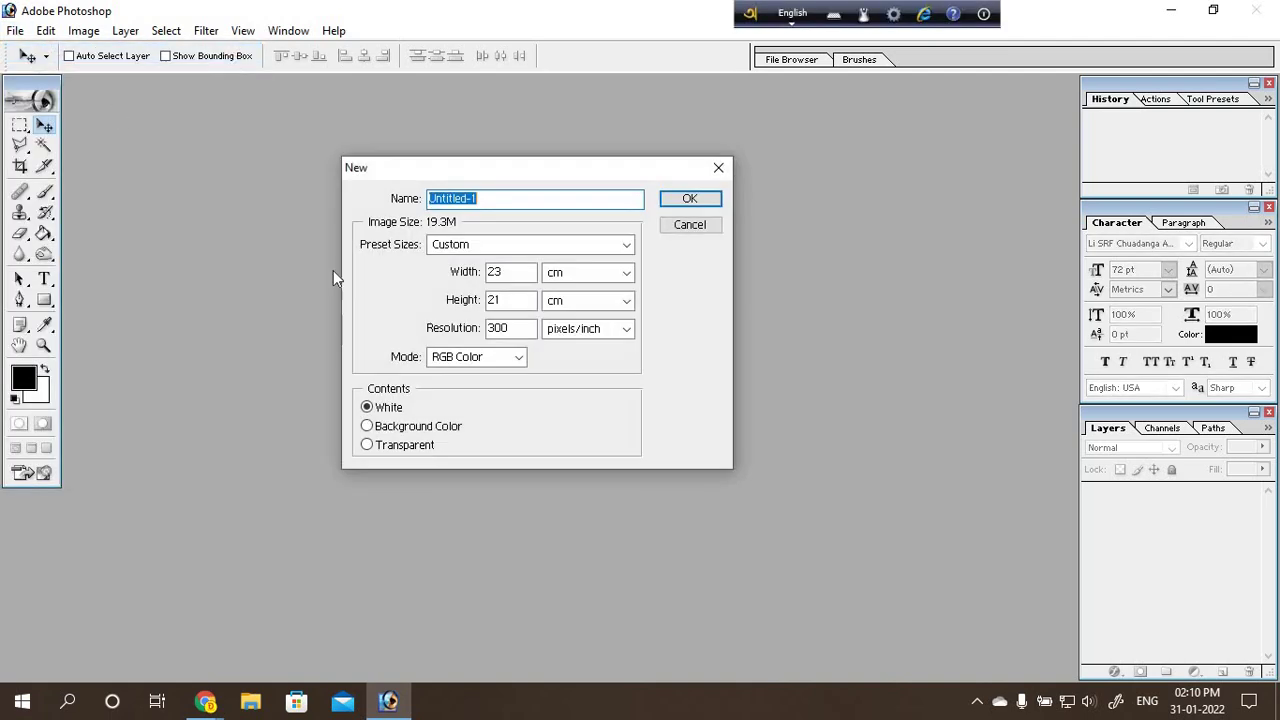
pyautogui.click(608, 248)
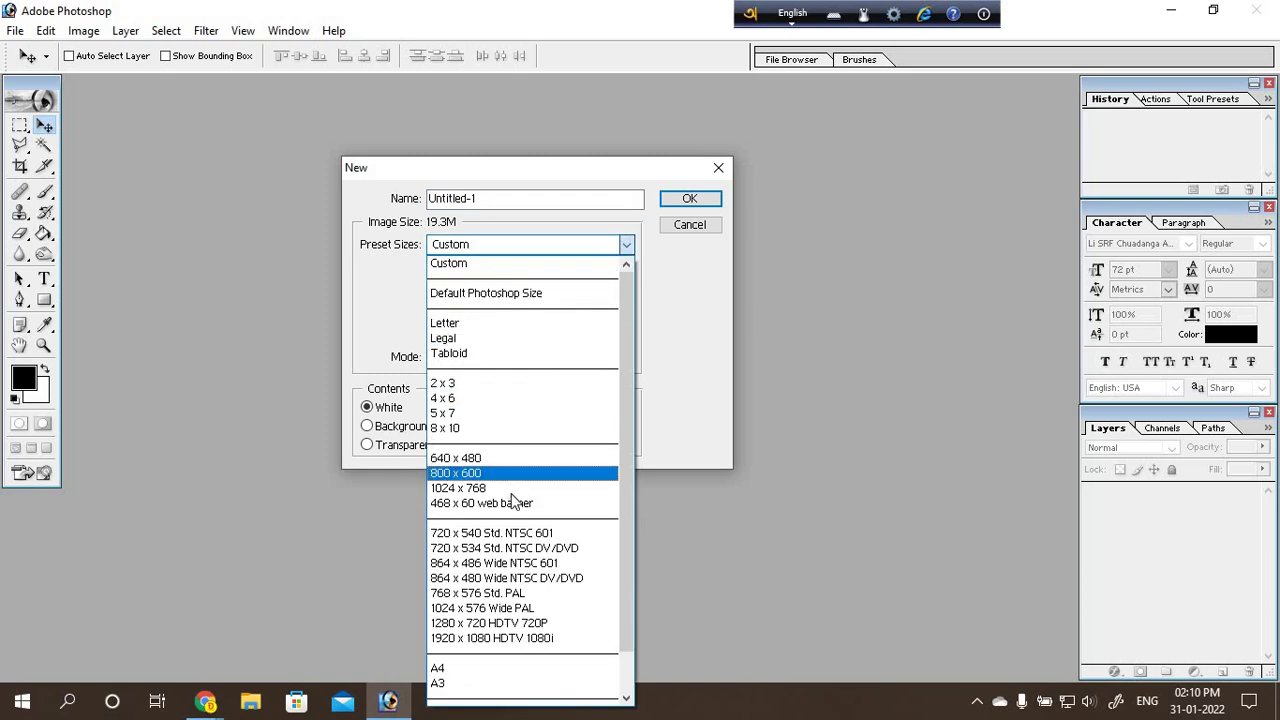
pyautogui.click(481, 623)
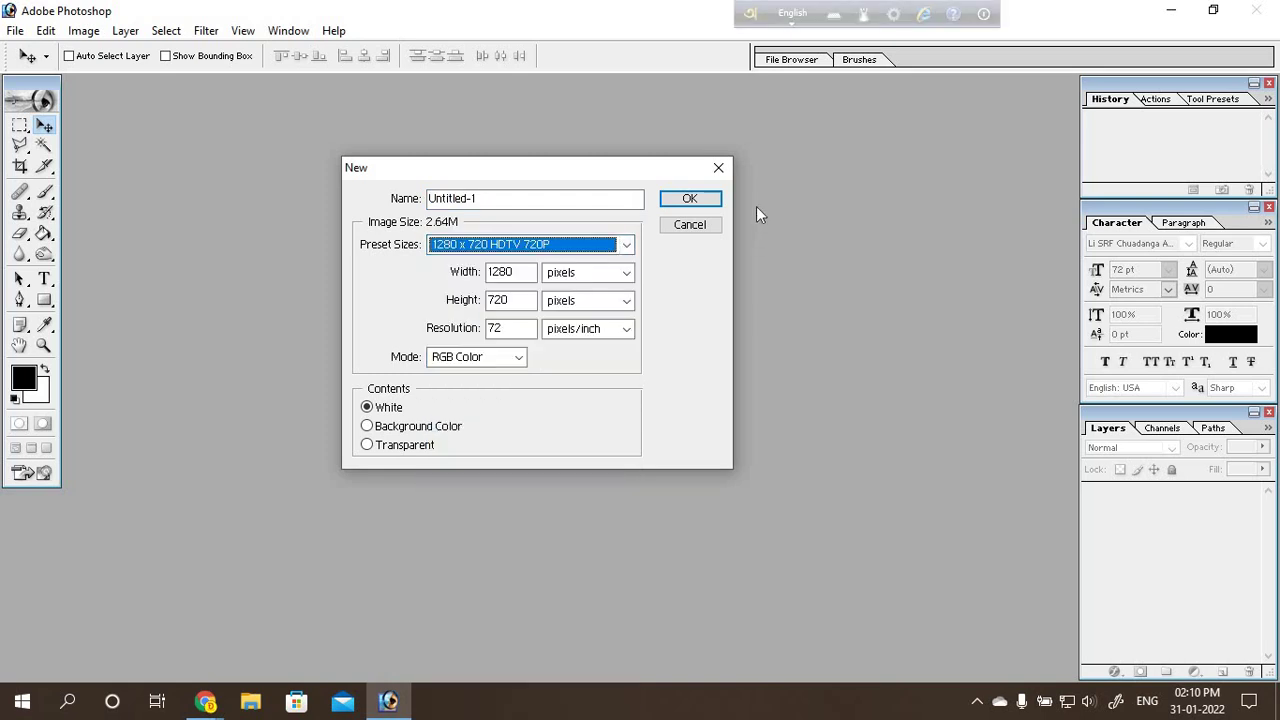
pyautogui.click(690, 198)
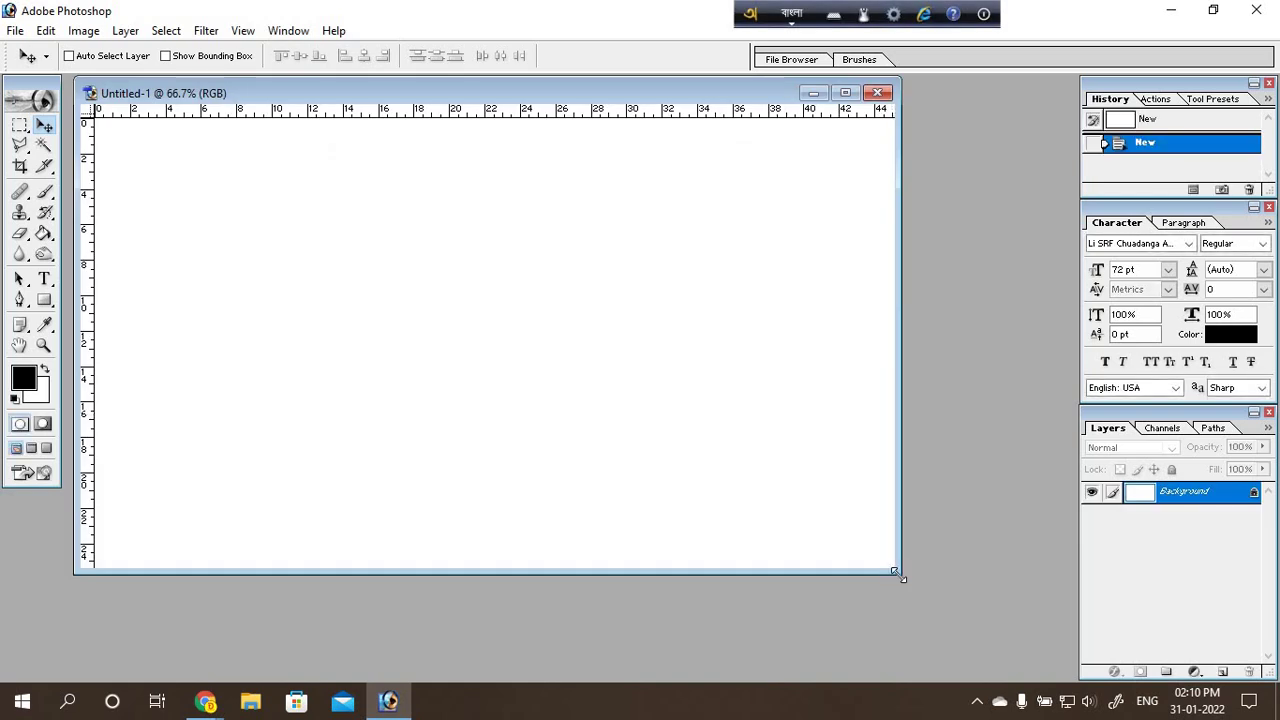
# Step: Enlarge the Untitled-1 document window, briefly toggle the screen magnifier, and select the Pen tool
pyautogui.moveTo(897, 572); pyautogui.dragTo(1007, 644)
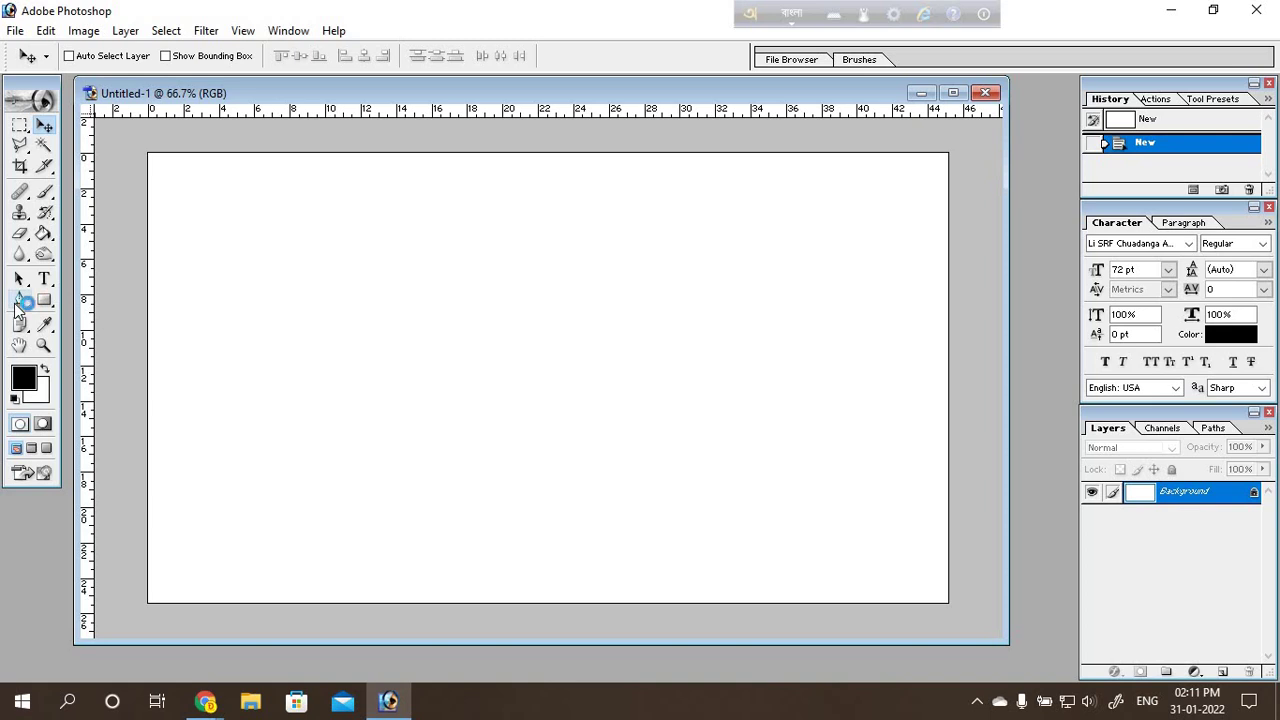
pyautogui.press('super+plus')
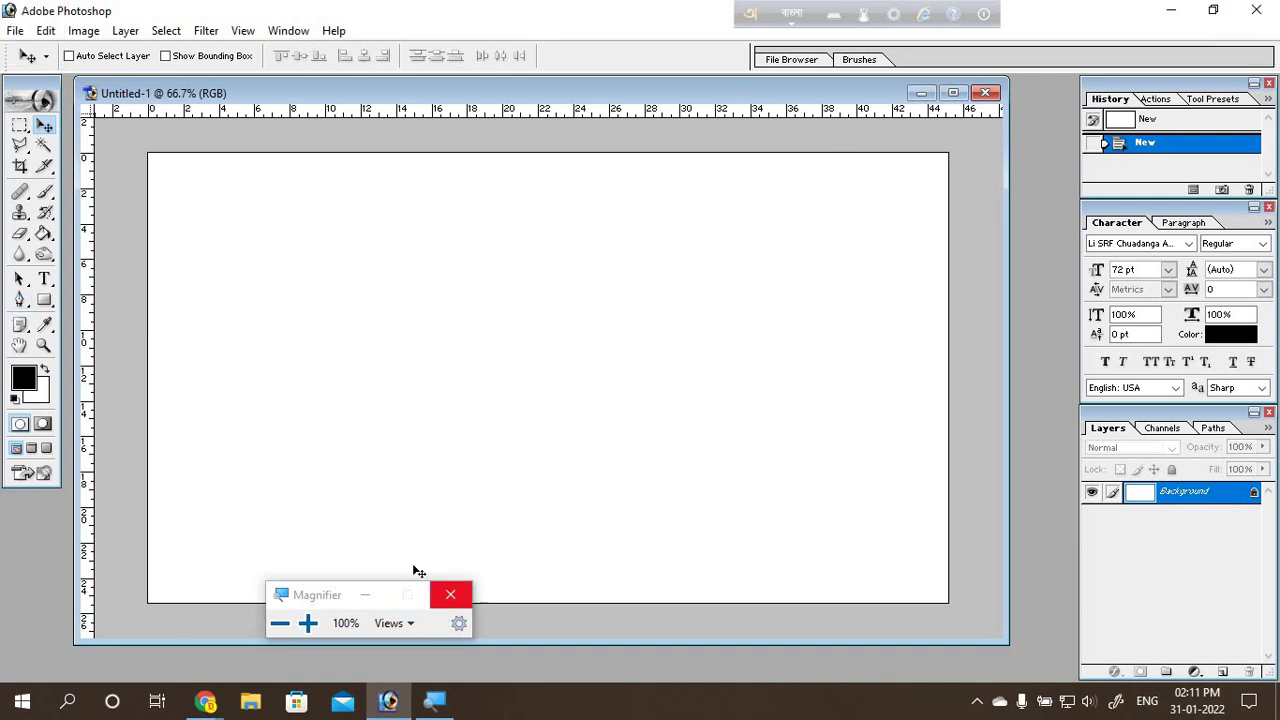
pyautogui.press('super+Escape')
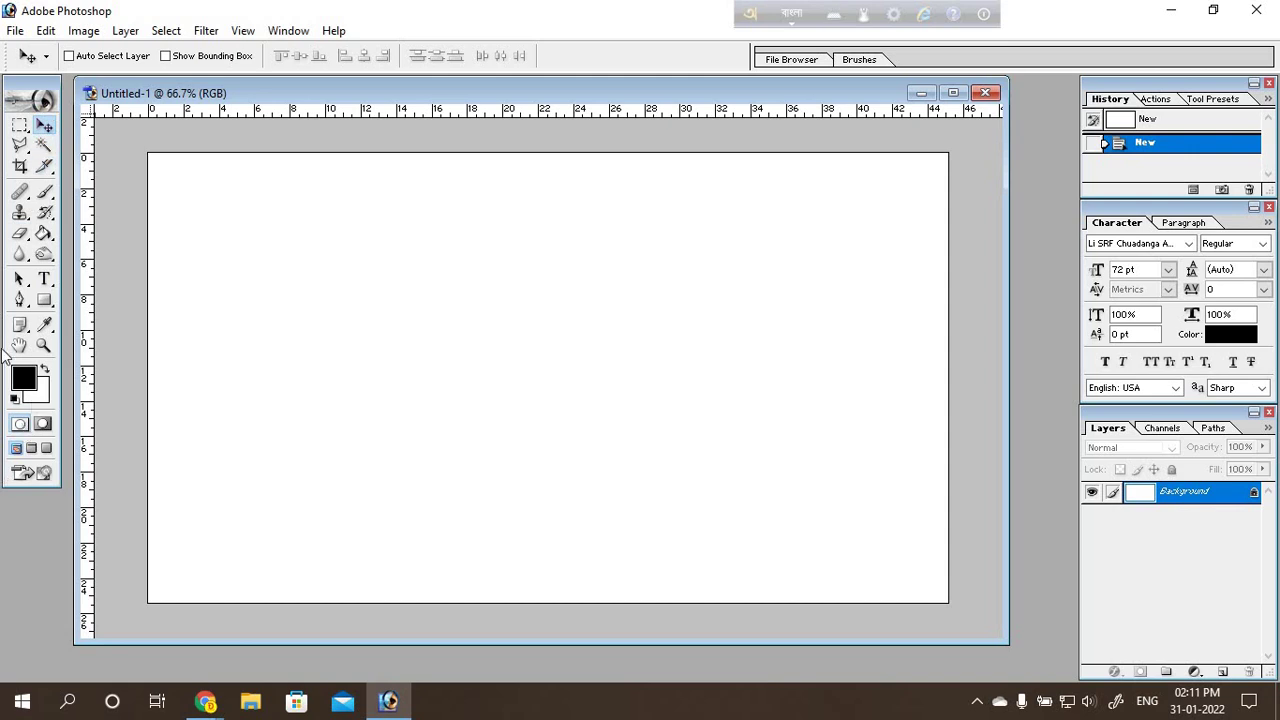
pyautogui.click(18, 302)
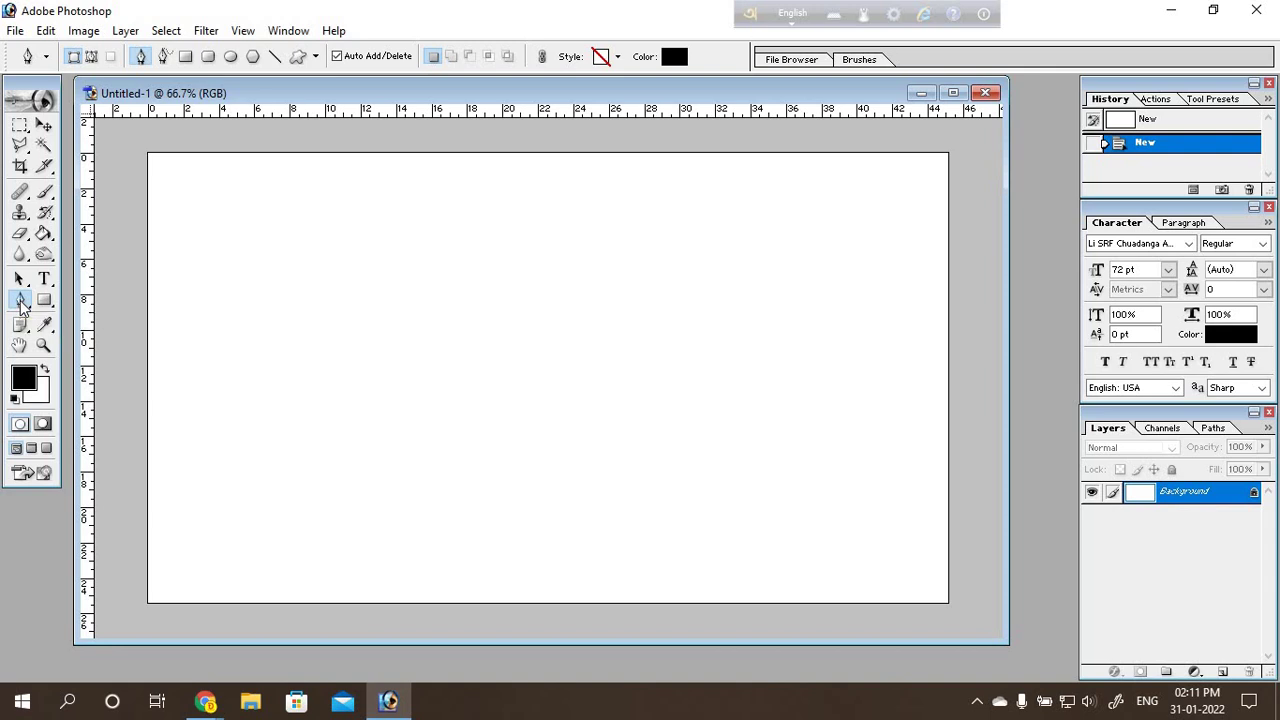
# Step: Preview the Pen tool's anchor point variants, then drag the Layers palette out to float
pyautogui.click(22, 302)
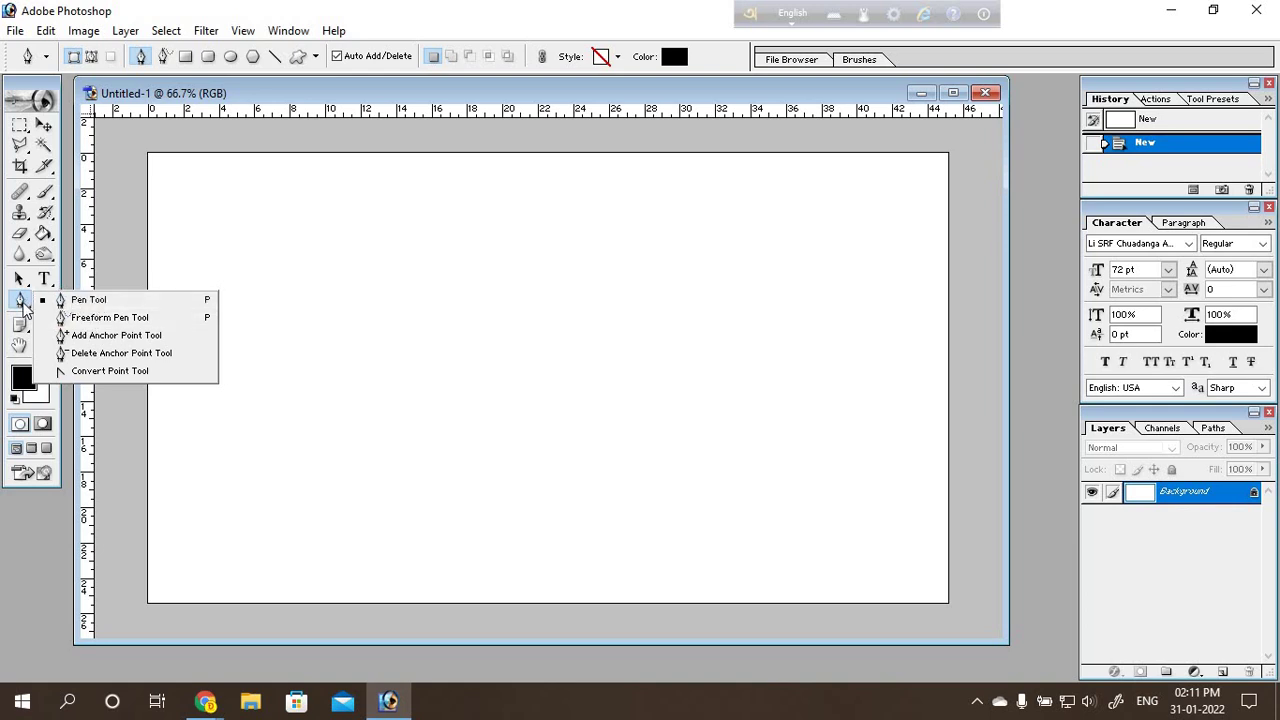
pyautogui.click(23, 305)
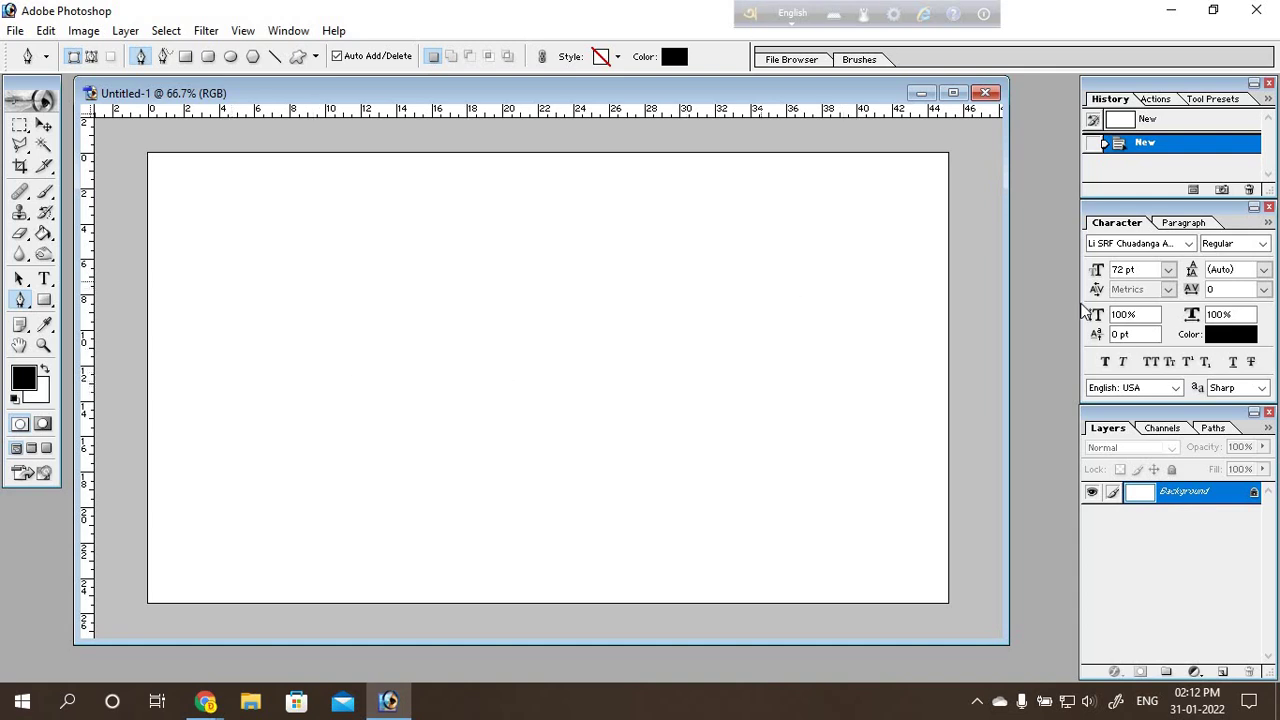
pyautogui.moveTo(1215, 420); pyautogui.dragTo(705, 240)
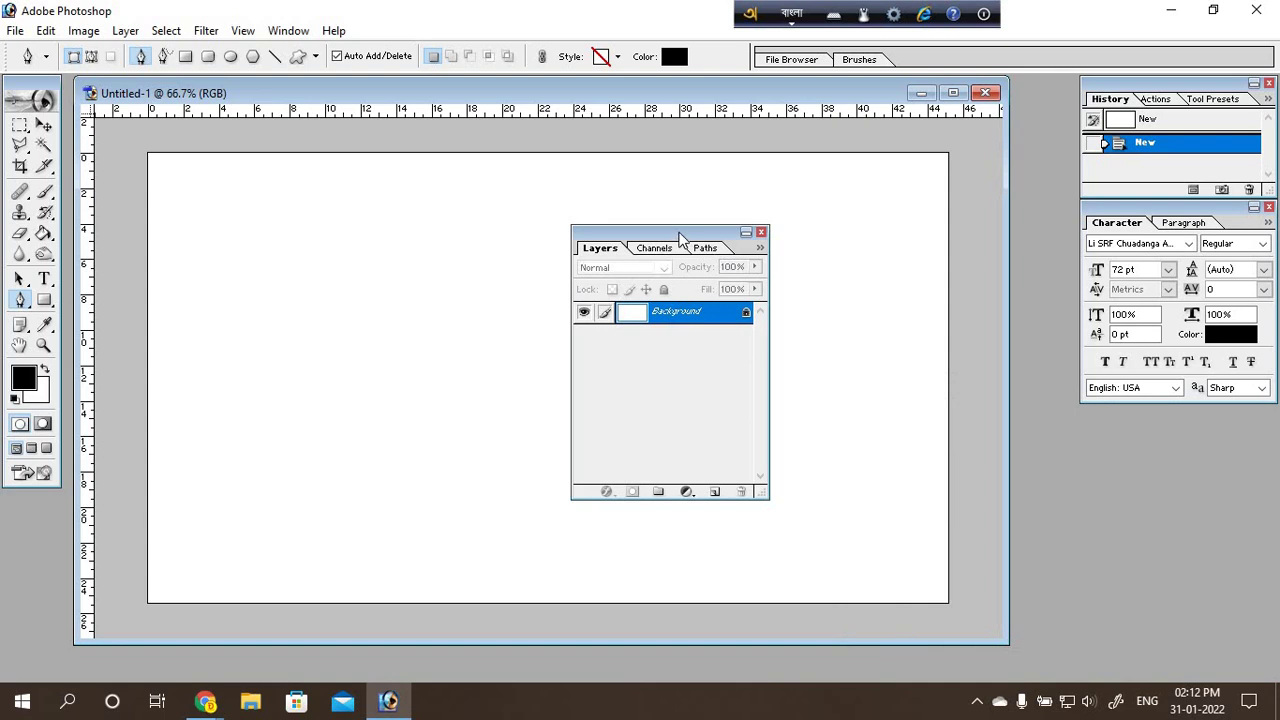
# Step: Dock the floating Layers palette back on the right and bring Google Meet to the front
pyautogui.moveTo(690, 233); pyautogui.dragTo(711, 211)
pyautogui.press('F12')
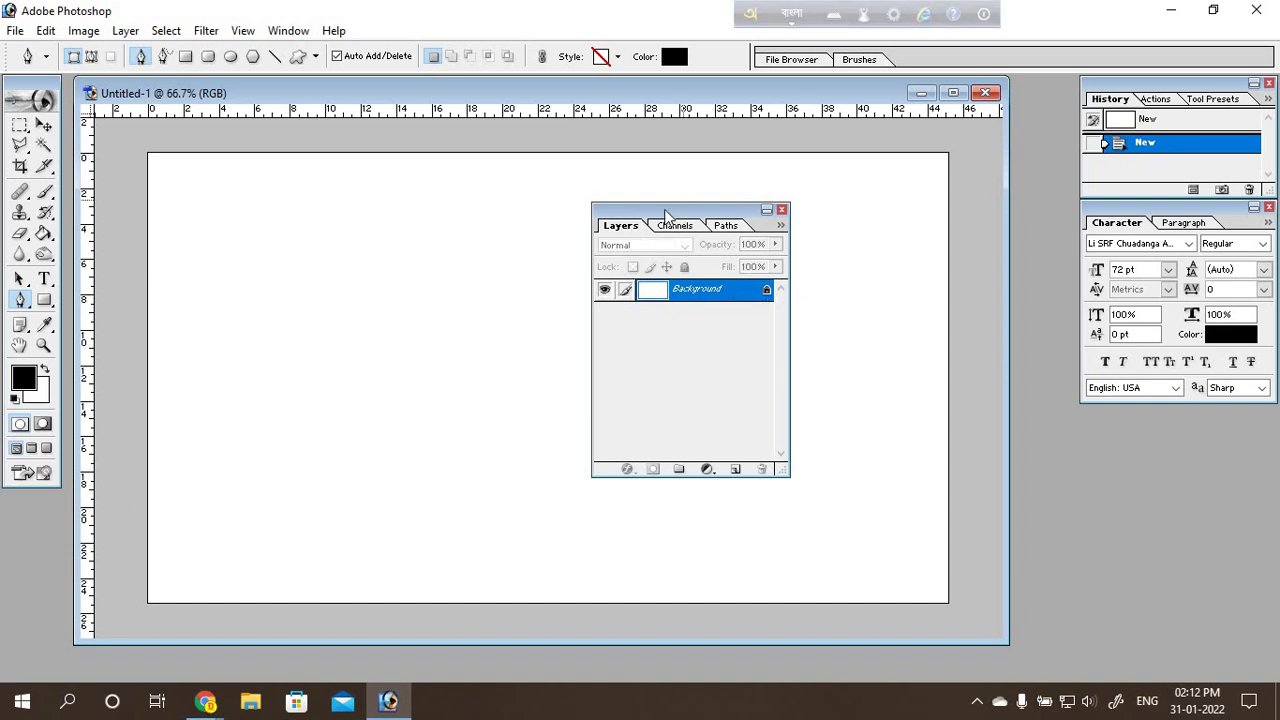
pyautogui.moveTo(665, 212)
pyautogui.mouseDown()
pyautogui.moveTo(1002, 352)
pyautogui.moveTo(1118, 430)
pyautogui.mouseUp()
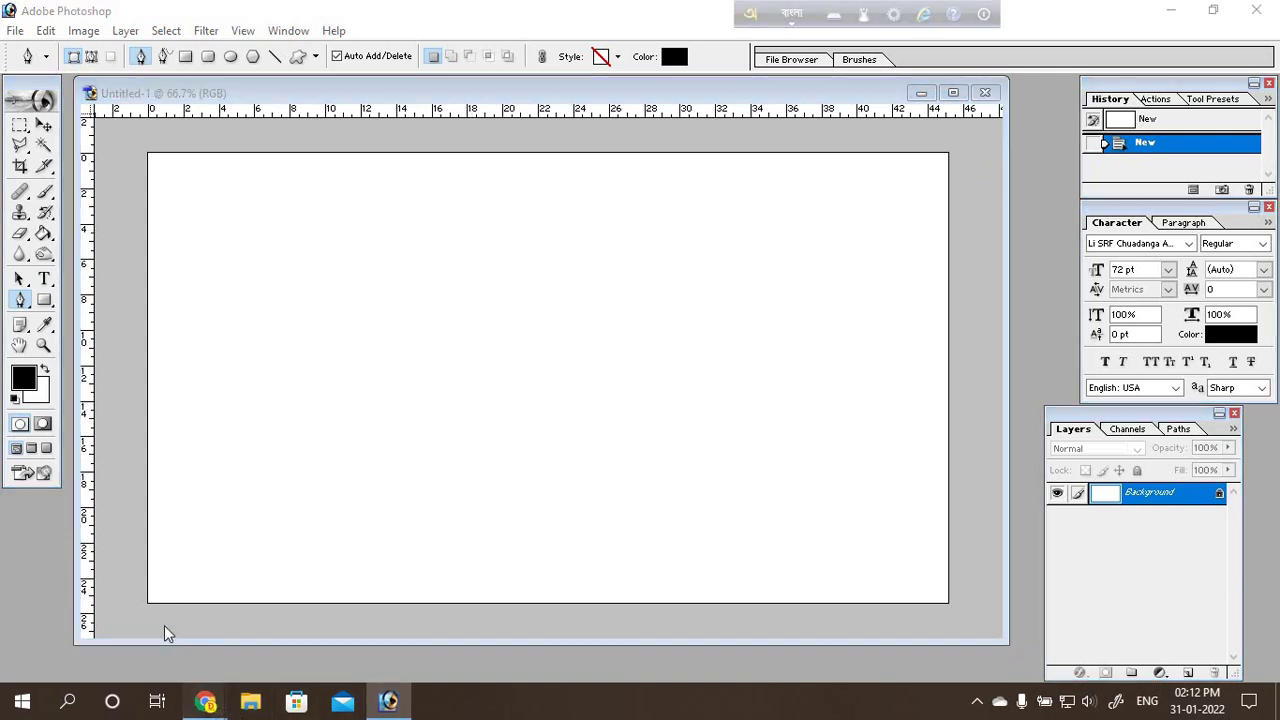
pyautogui.click(104, 577)
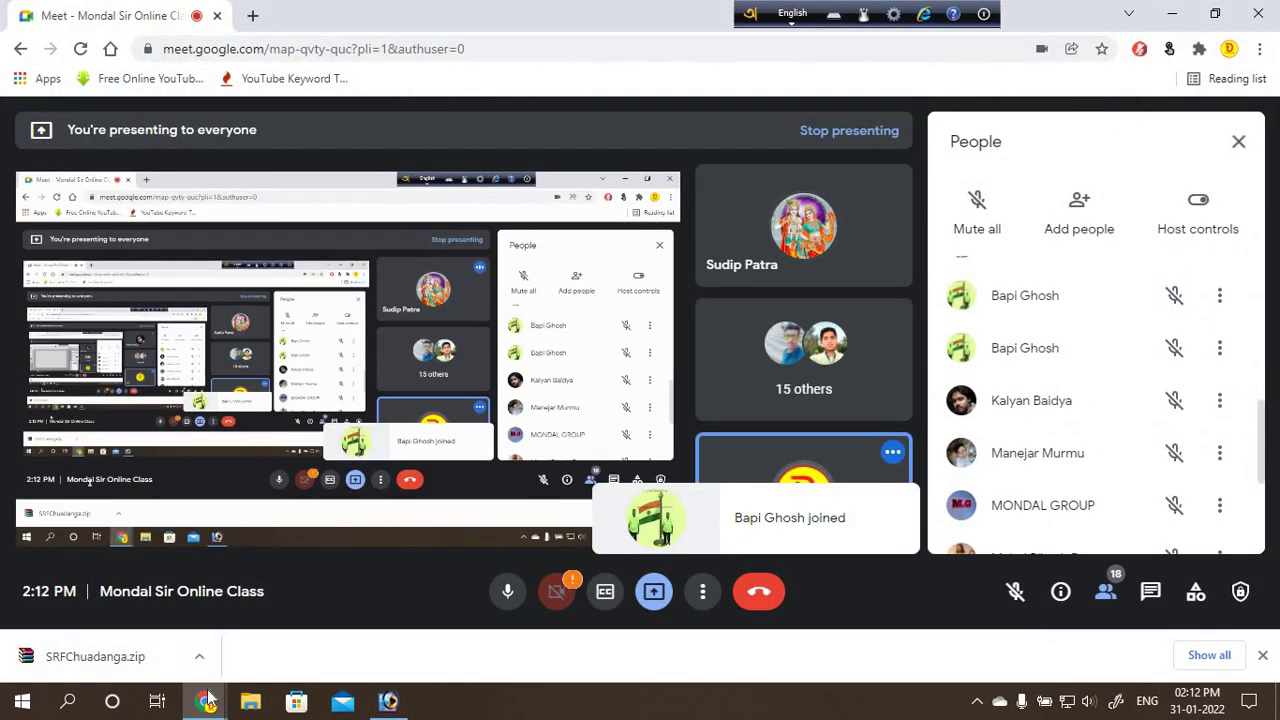
pyautogui.click(387, 701)
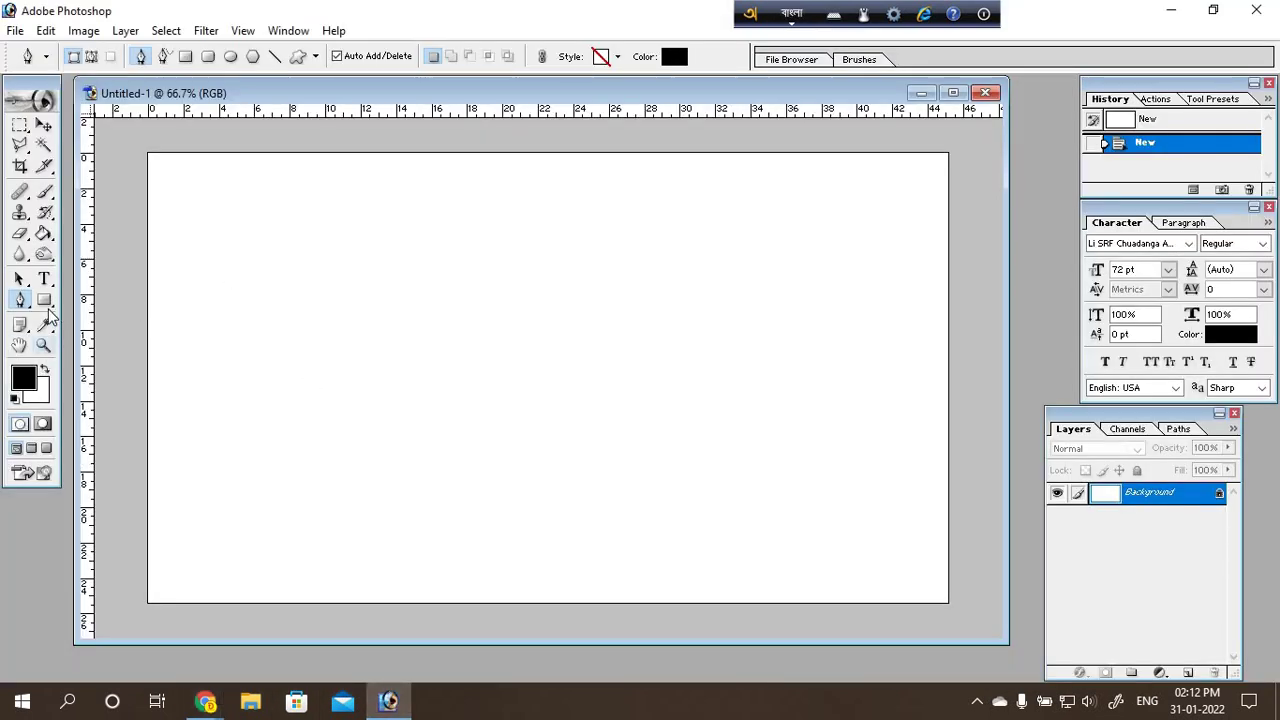
pyautogui.press('F12')
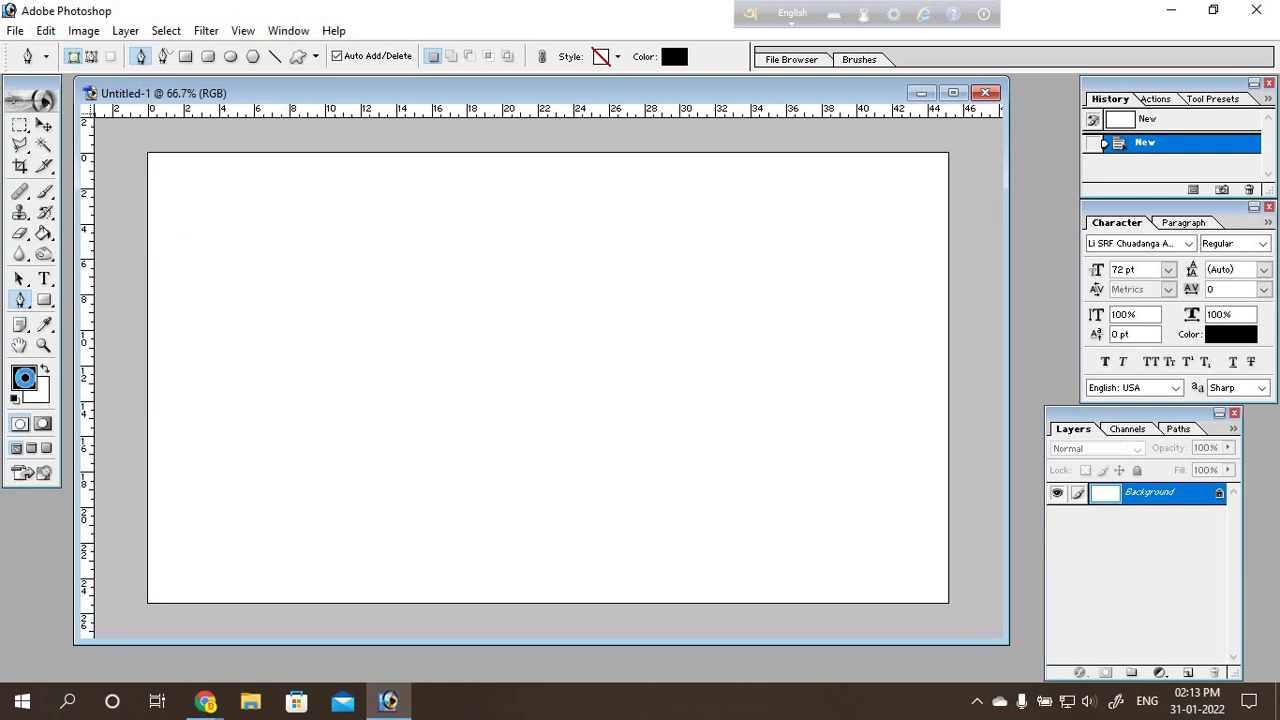
# Step: Set the foreground colour to pure red (FF0000)
pyautogui.click(24, 377)
pyautogui.moveTo(754, 462); pyautogui.dragTo(829, 414)
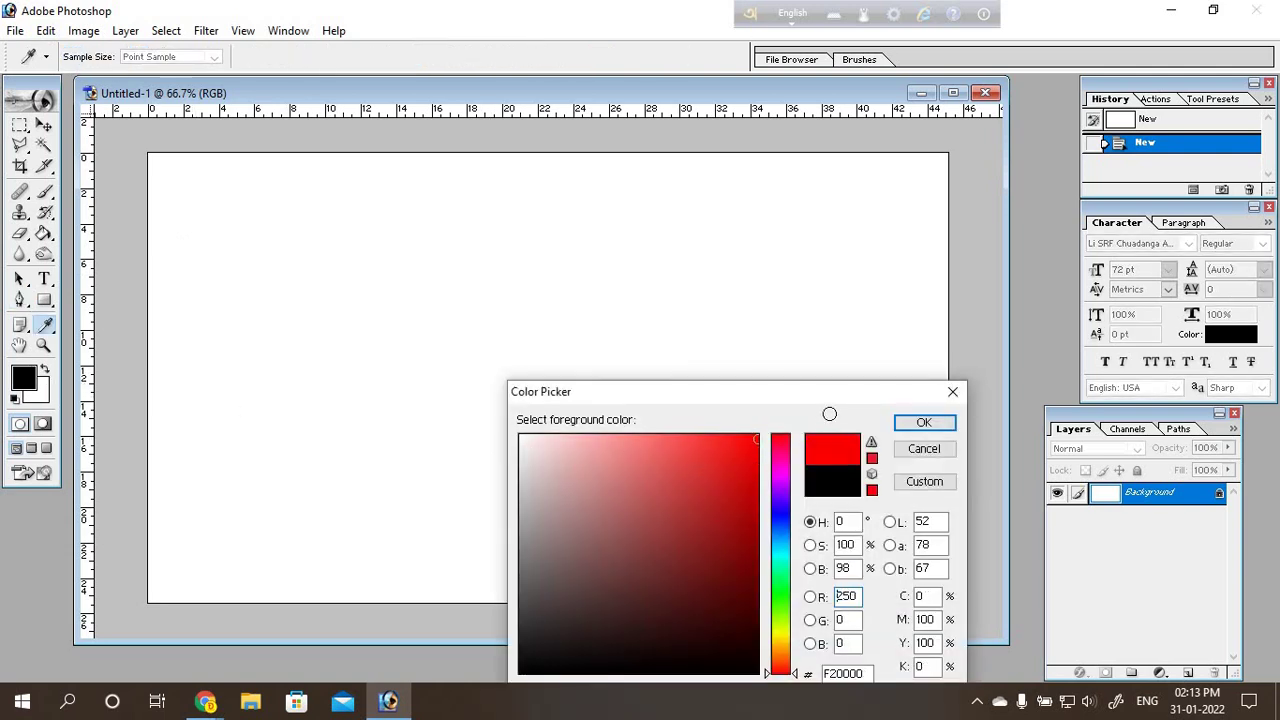
pyautogui.click(908, 425)
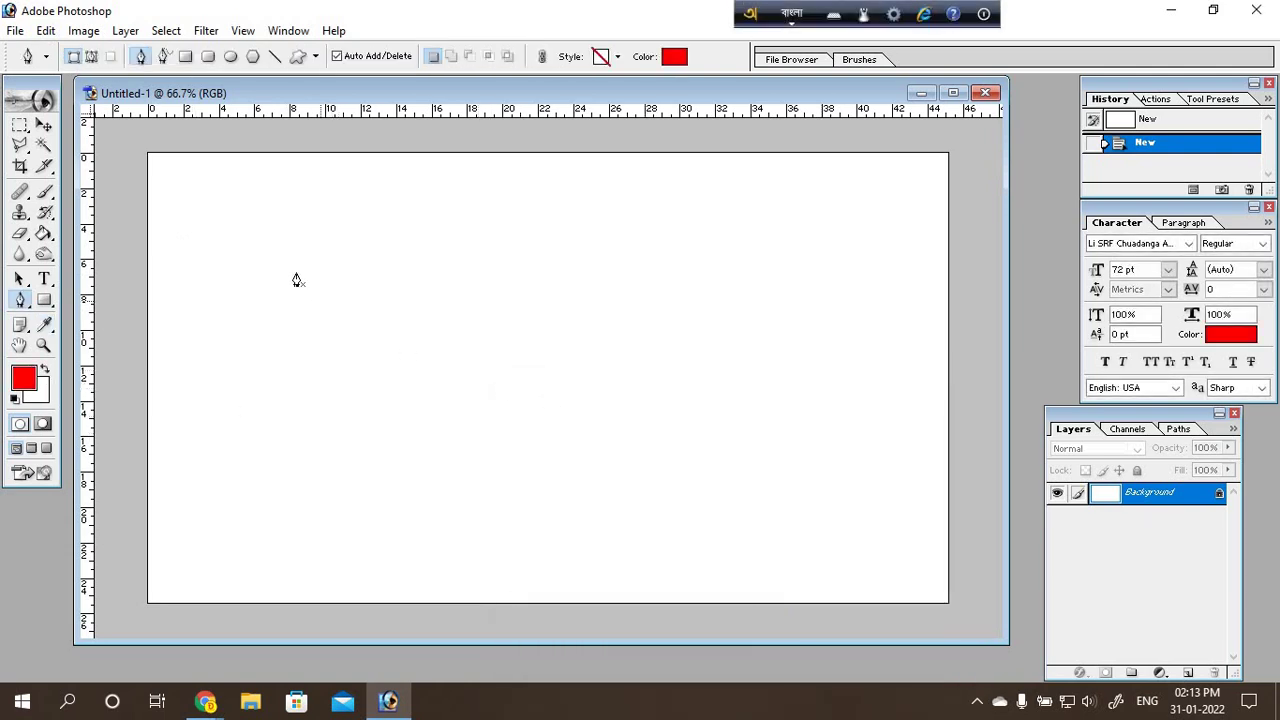
# Step: Draw a closed four-corner red parallelogram shape in the upper left of the canvas
pyautogui.click(246, 242)
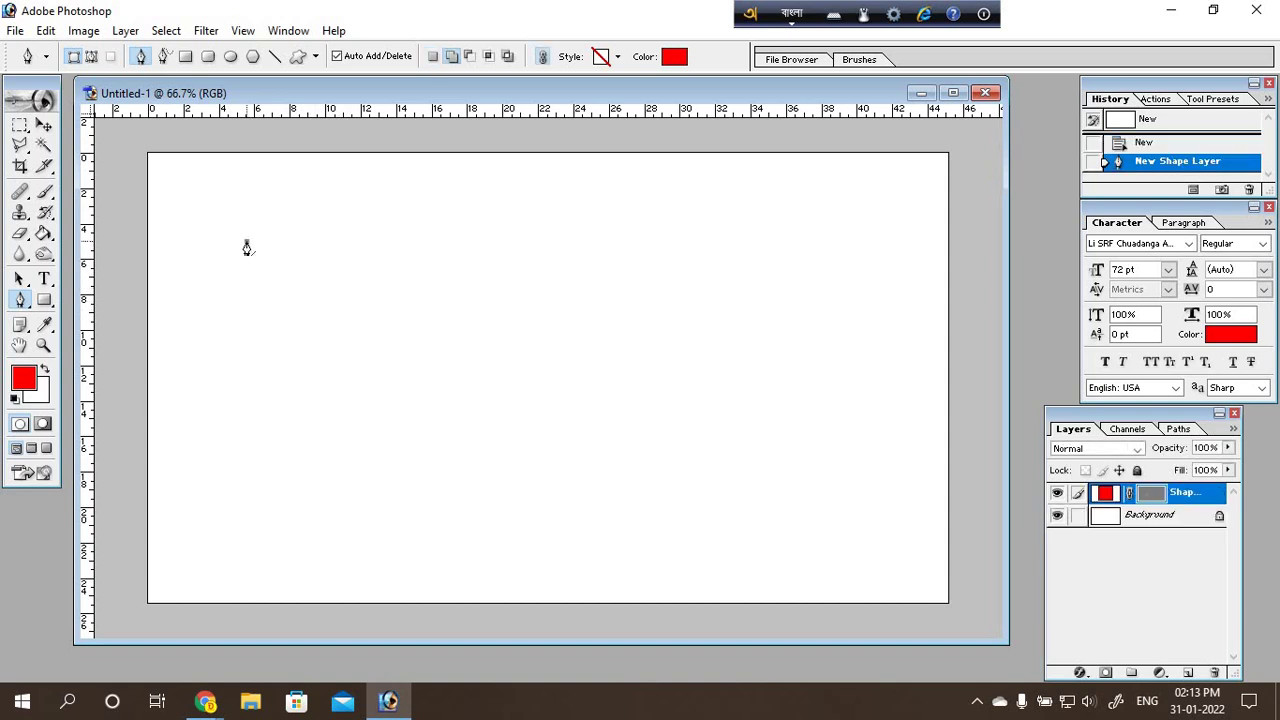
pyautogui.click(640, 237)
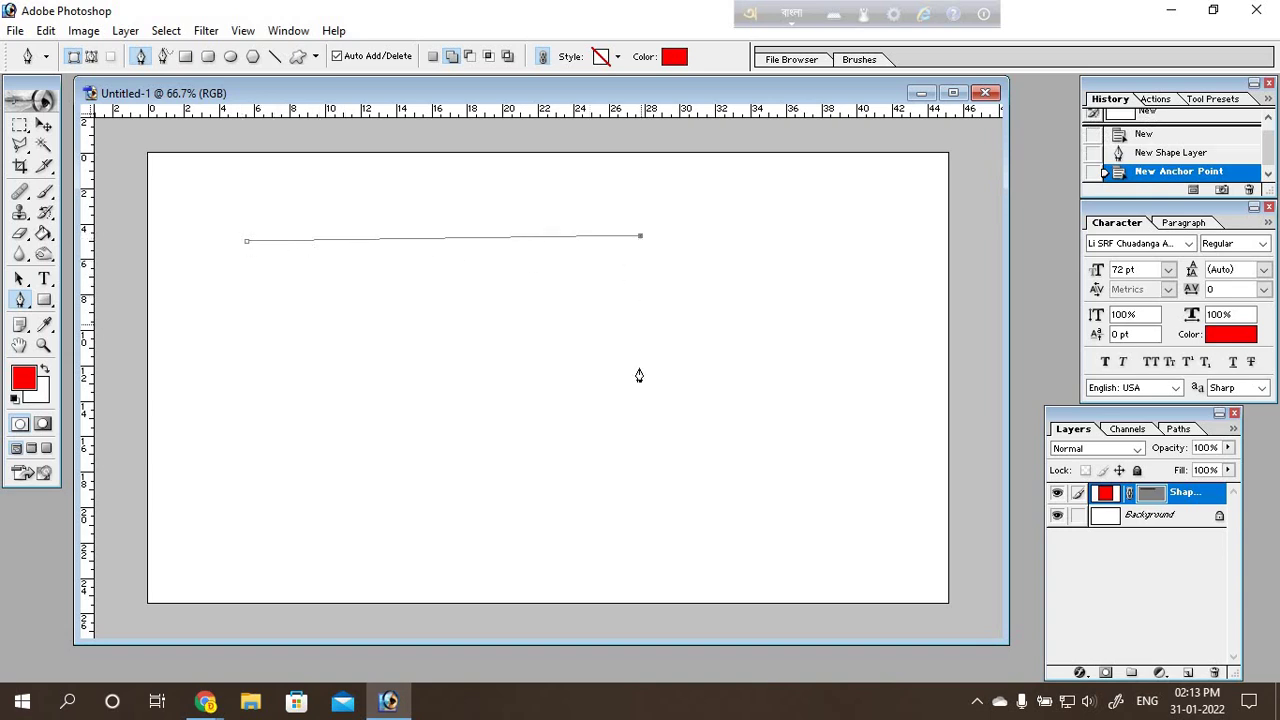
pyautogui.click(552, 413)
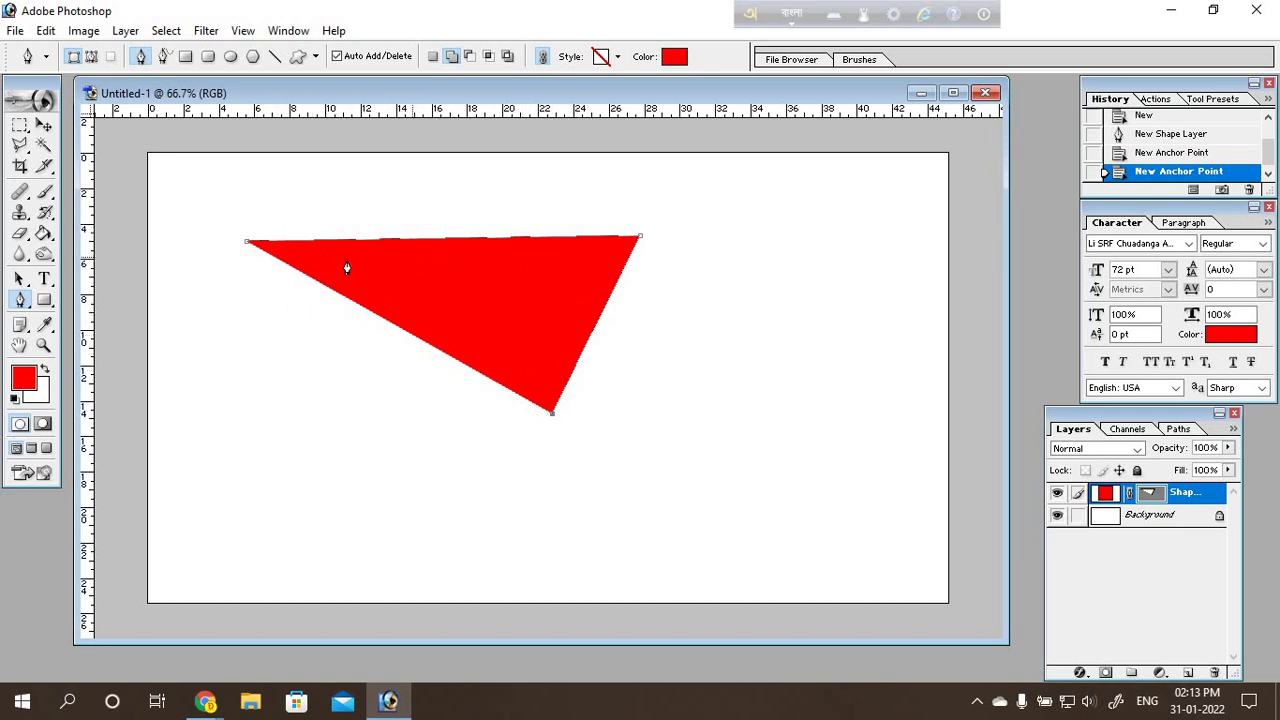
pyautogui.click(205, 413)
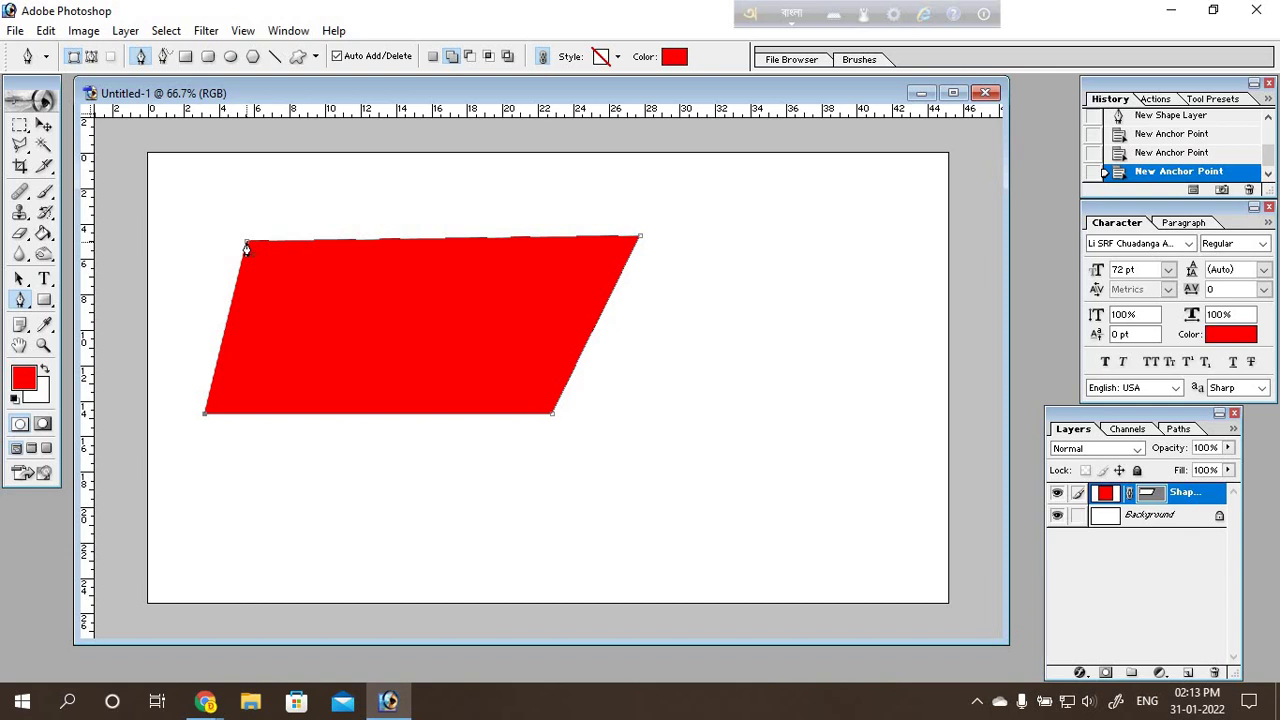
pyautogui.click(246, 249)
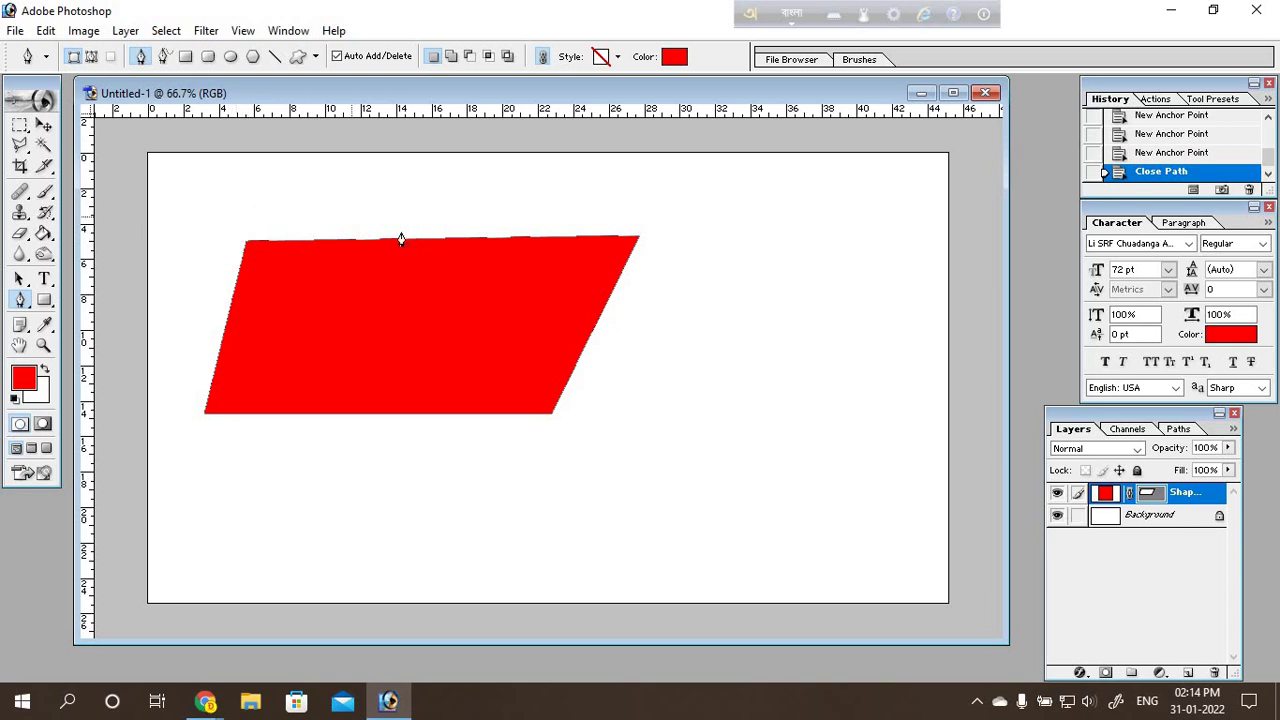
# Step: Switch the Pen to Paths mode and draw a closed four-point parallelogram outline at lower right
pyautogui.click(91, 57)
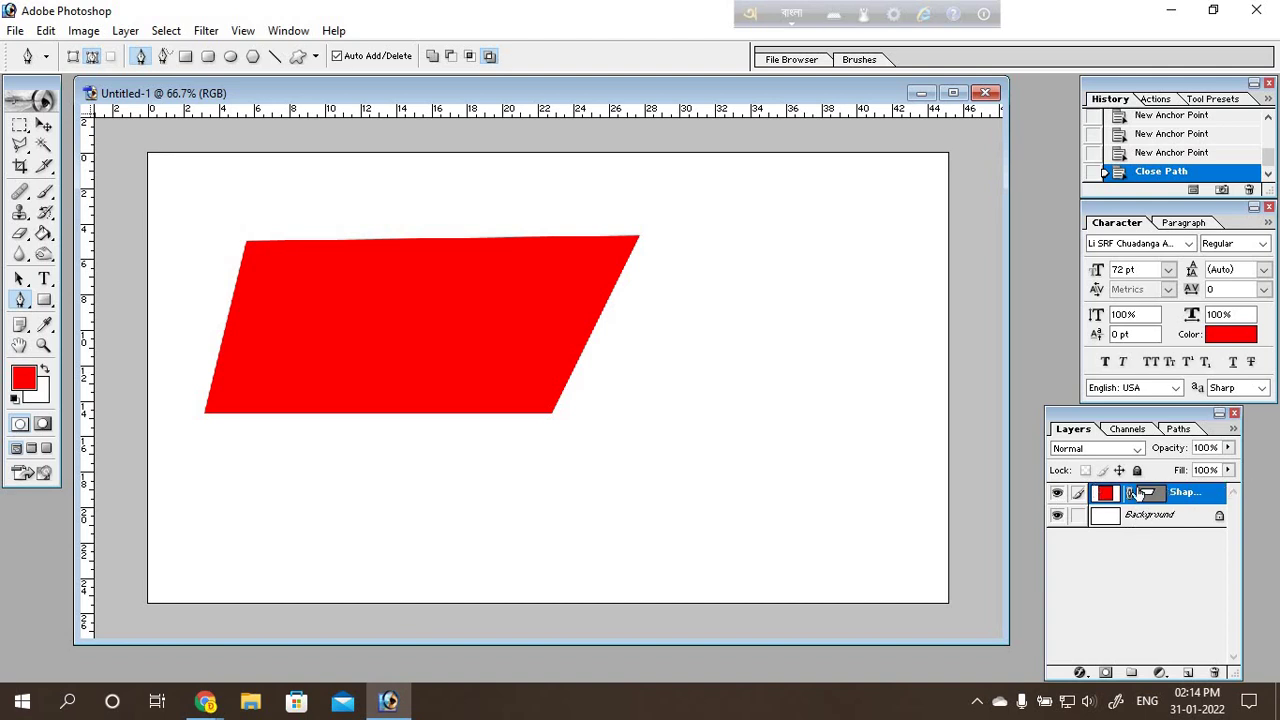
pyautogui.click(666, 385)
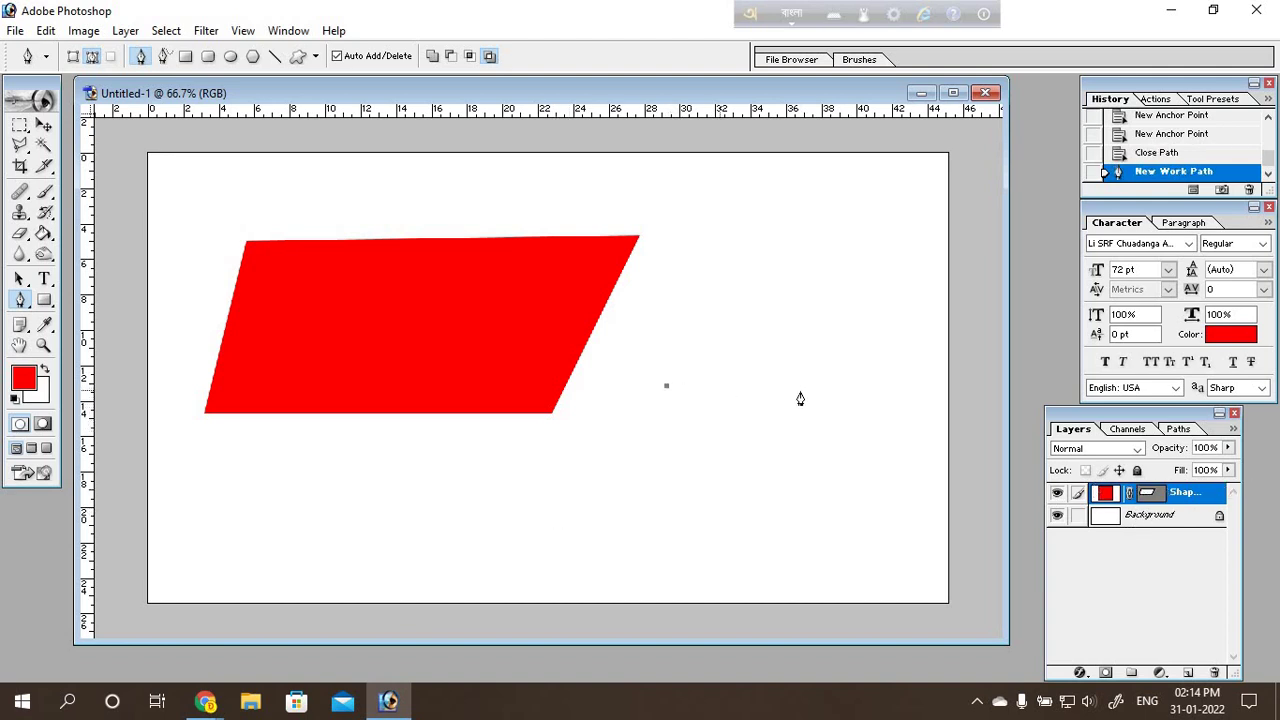
pyautogui.click(876, 384)
pyautogui.click(810, 516)
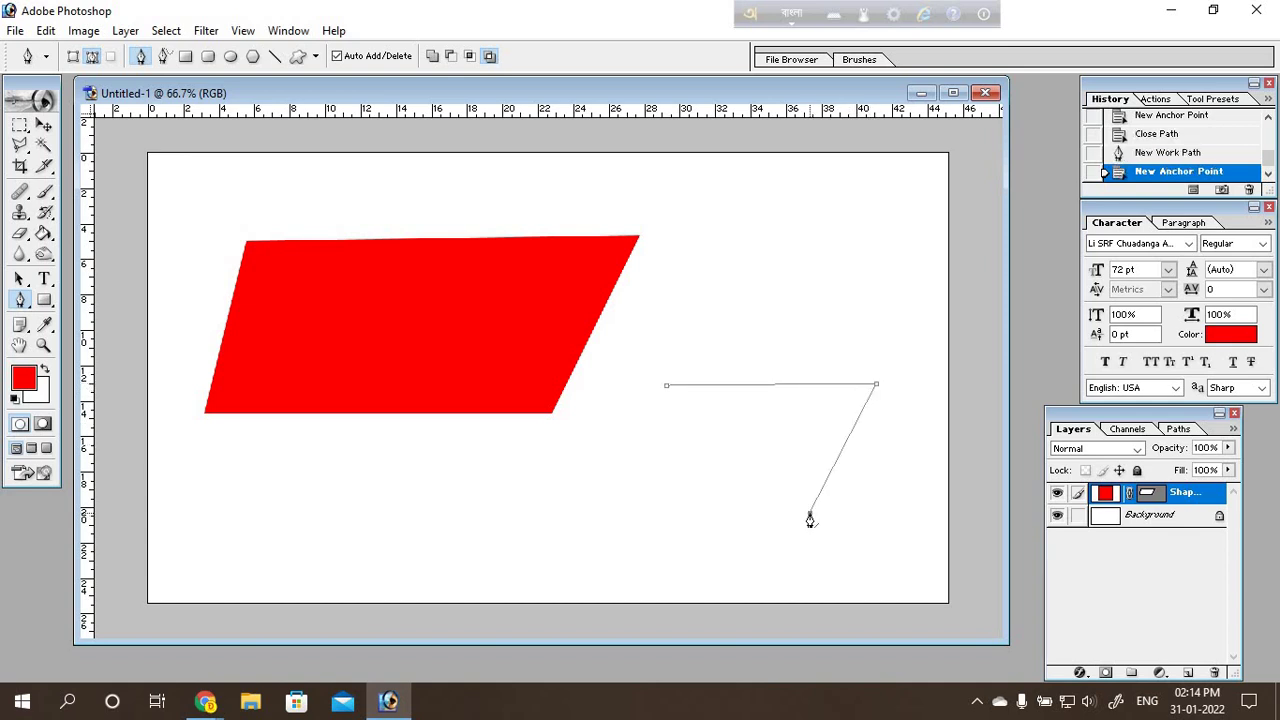
pyautogui.click(577, 520)
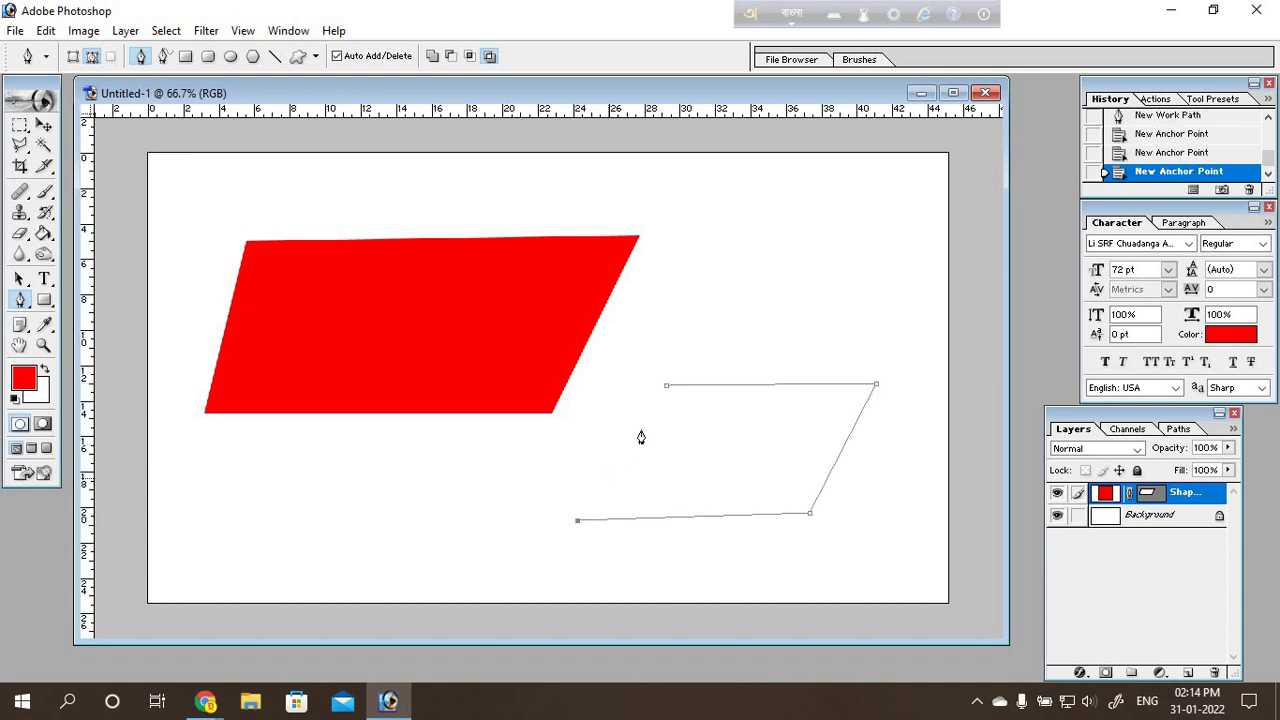
pyautogui.click(667, 388)
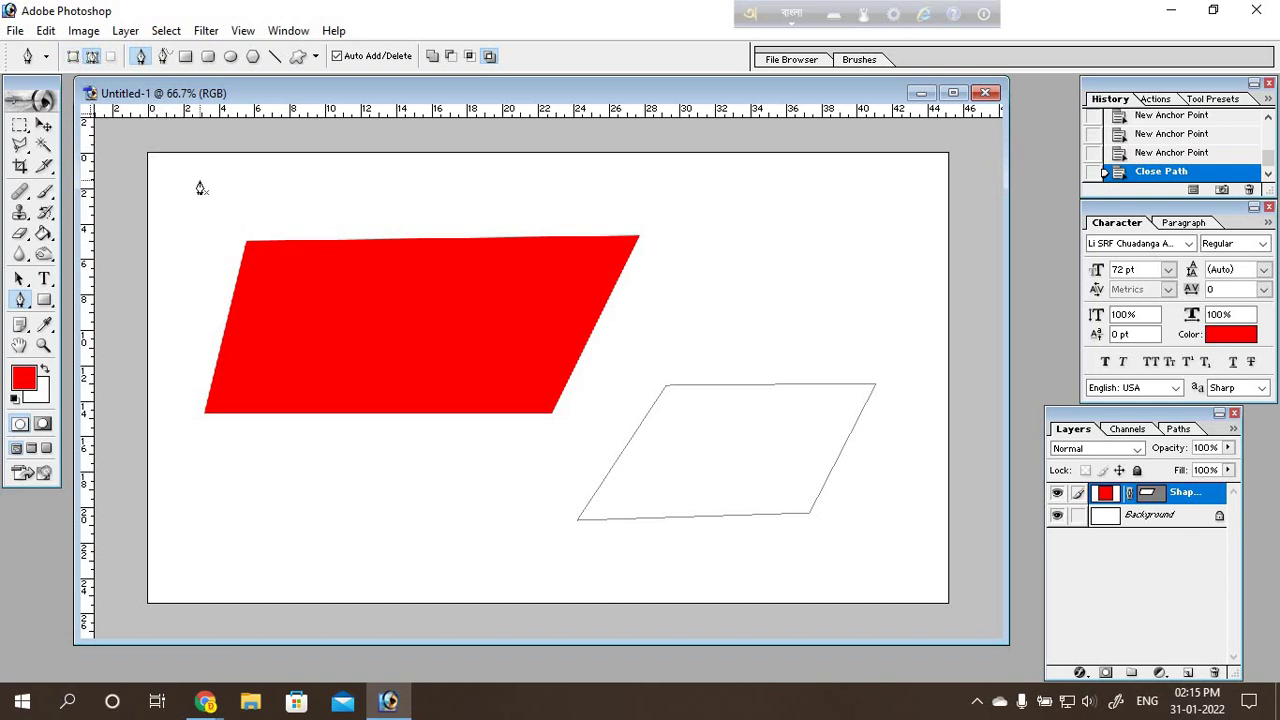
# Step: Step back through history to the blank canvas and switch keyboard input to English
pyautogui.hotkey('ctrl', 'alt', 'z')
pyautogui.hotkey('ctrl', 'alt', 'z')
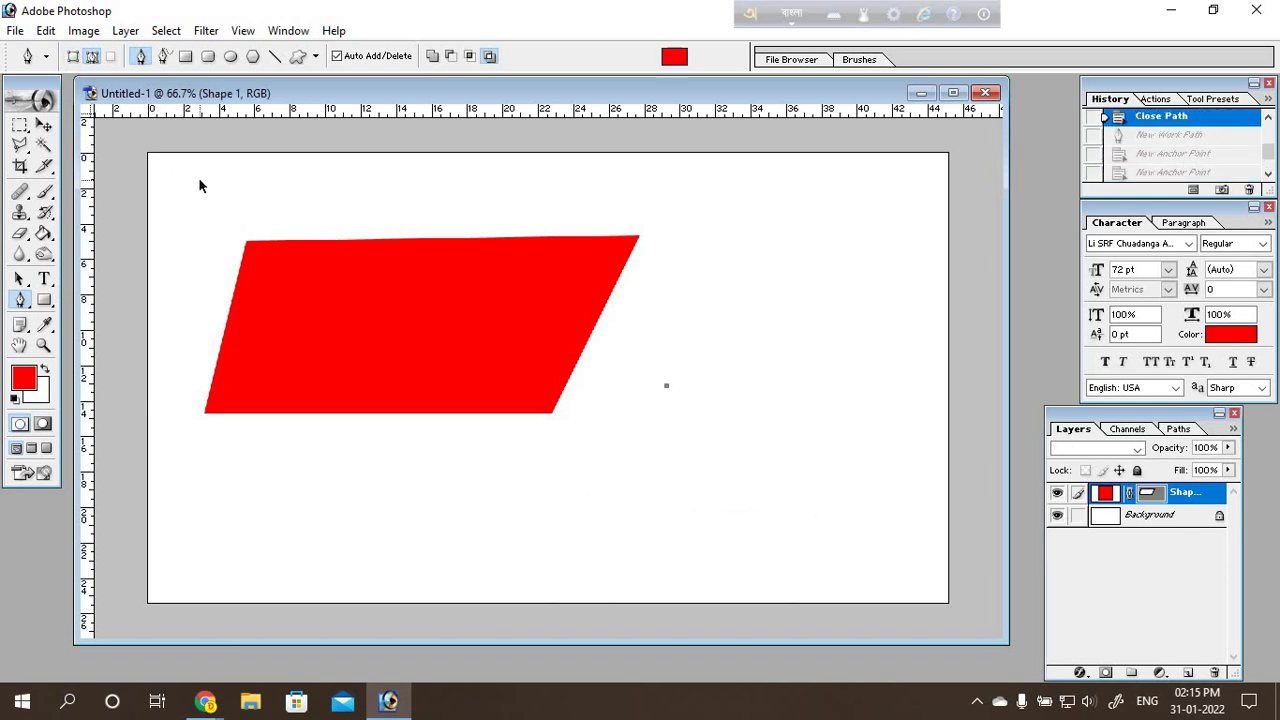
pyautogui.hotkey('ctrl', 'alt', 'z')
pyautogui.hotkey('ctrl', 'alt', 'z')
pyautogui.hotkey('ctrl', 'alt', 'z')
pyautogui.hotkey('ctrl', 'alt', 'z')
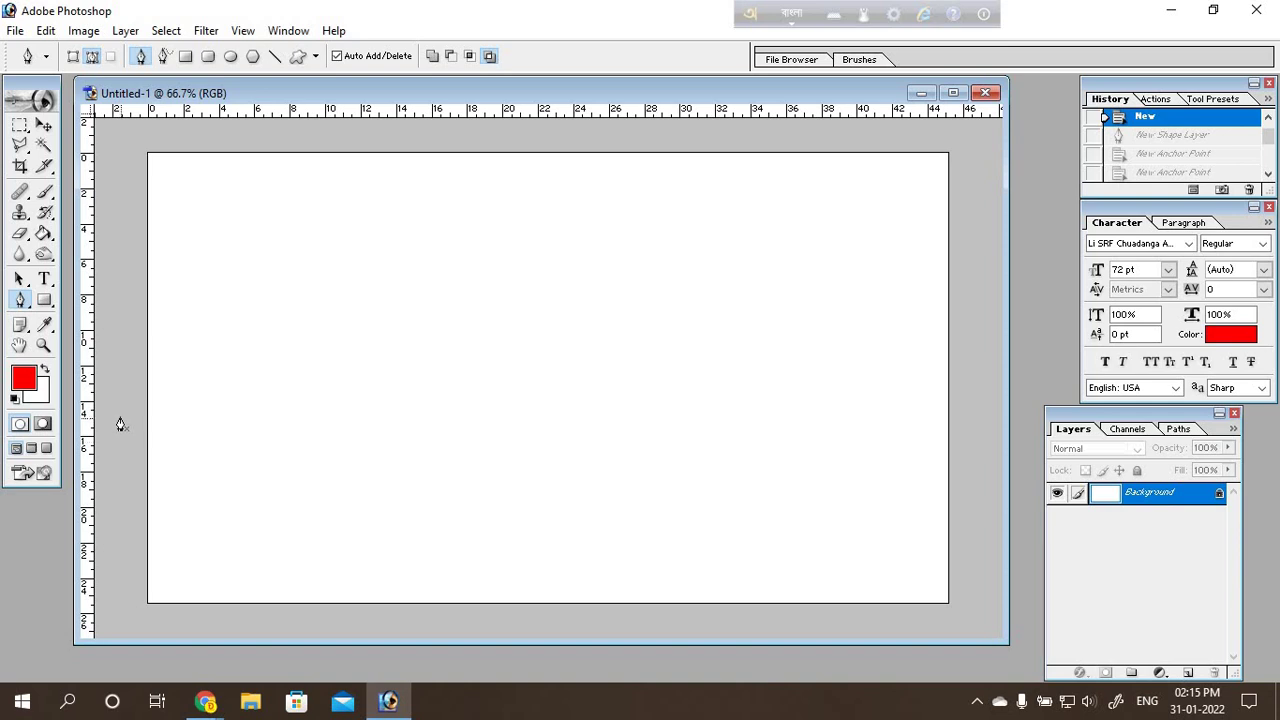
pyautogui.press('F12')
# Step: Start an open path with a straight top segment and a third anchor turning downward
pyautogui.click(240, 231)
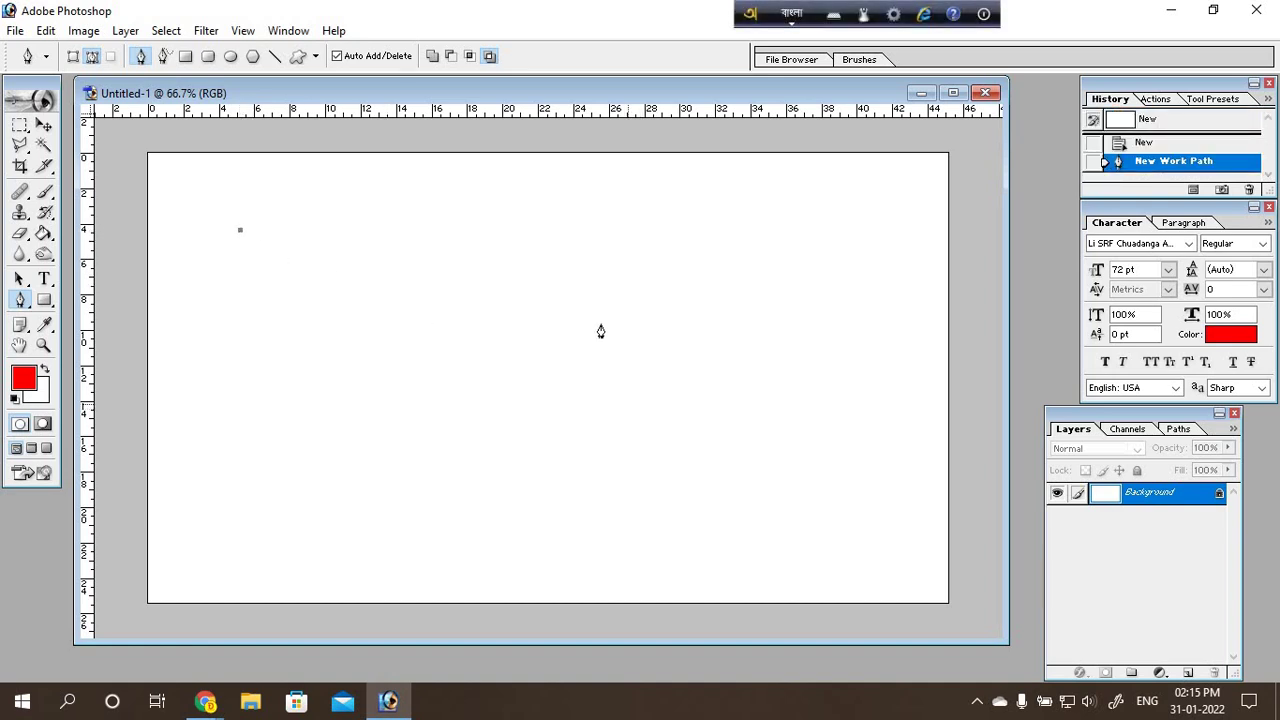
pyautogui.click(588, 238)
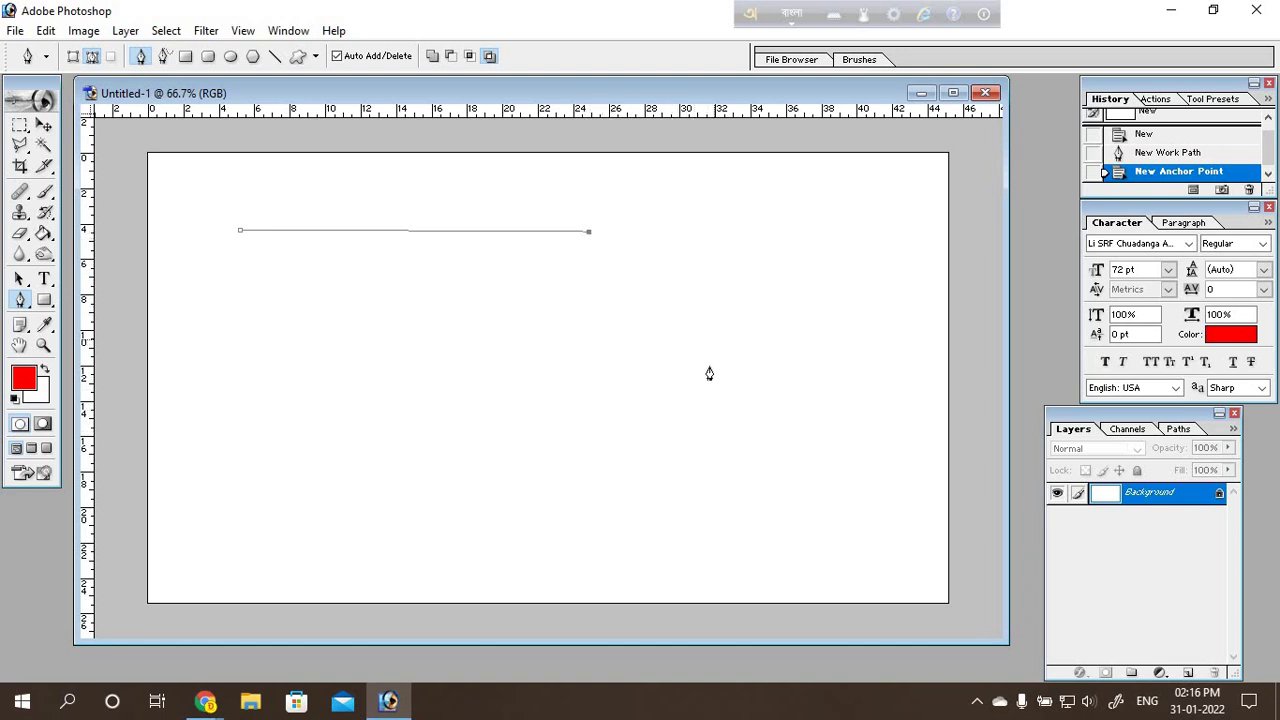
pyautogui.click(605, 375)
# Step: Extend the open path with curved anchors looping down, across the bottom, and up to the upper right
pyautogui.moveTo(605, 375)
pyautogui.mouseDown()
pyautogui.moveTo(539, 468)
pyautogui.moveTo(534, 437)
pyautogui.moveTo(522, 460)
pyautogui.mouseUp()
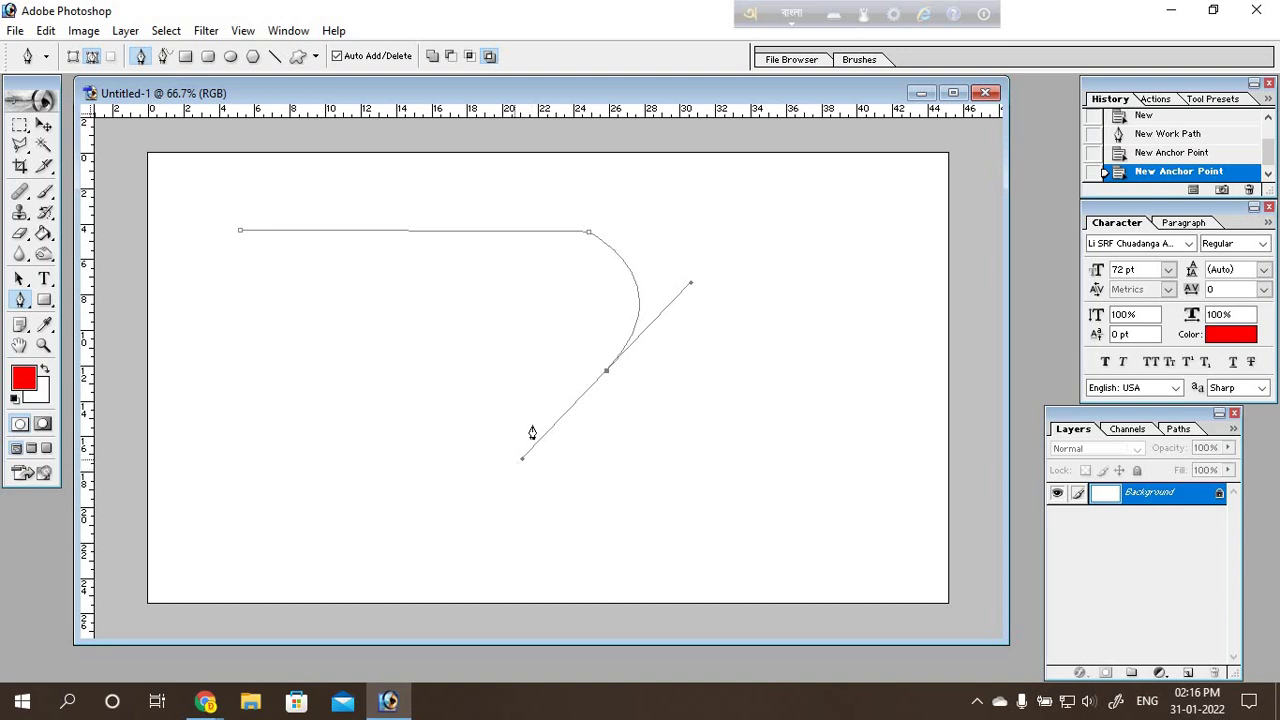
pyautogui.click(326, 408)
pyautogui.moveTo(325, 410)
pyautogui.mouseDown()
pyautogui.moveTo(283, 374)
pyautogui.moveTo(267, 320)
pyautogui.moveTo(236, 486)
pyautogui.moveTo(257, 516)
pyautogui.mouseUp()
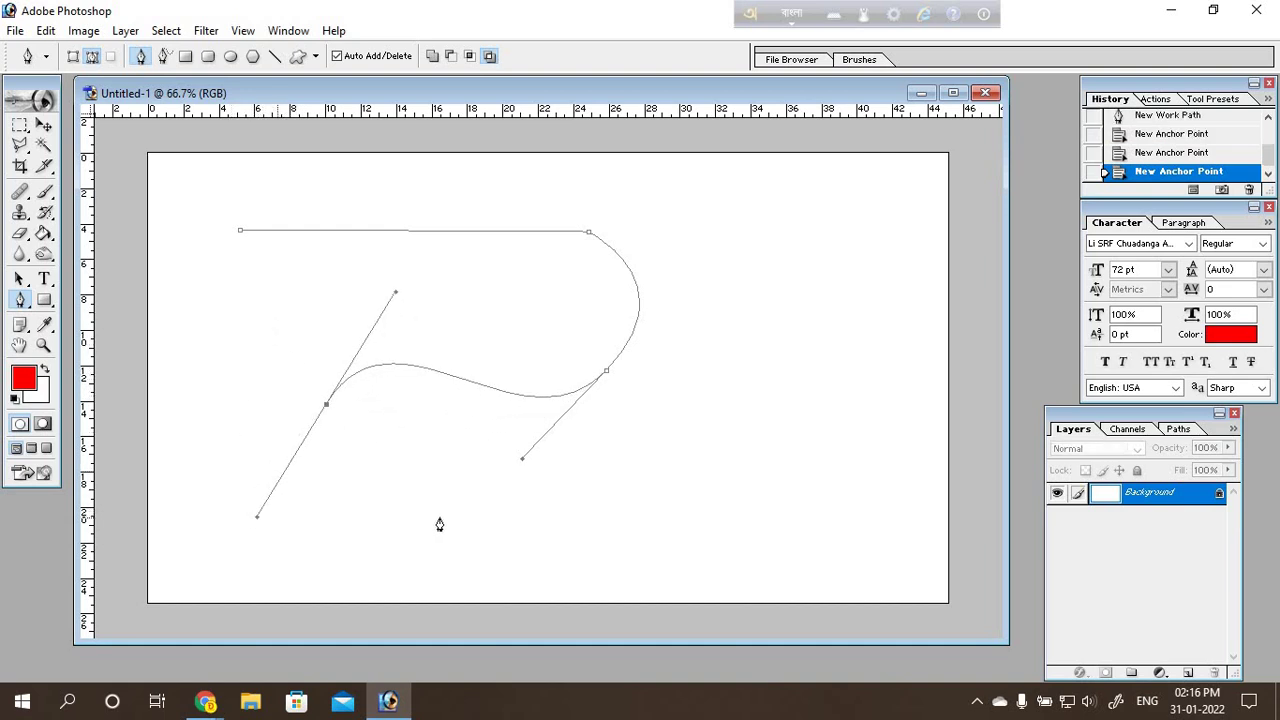
pyautogui.click(646, 516)
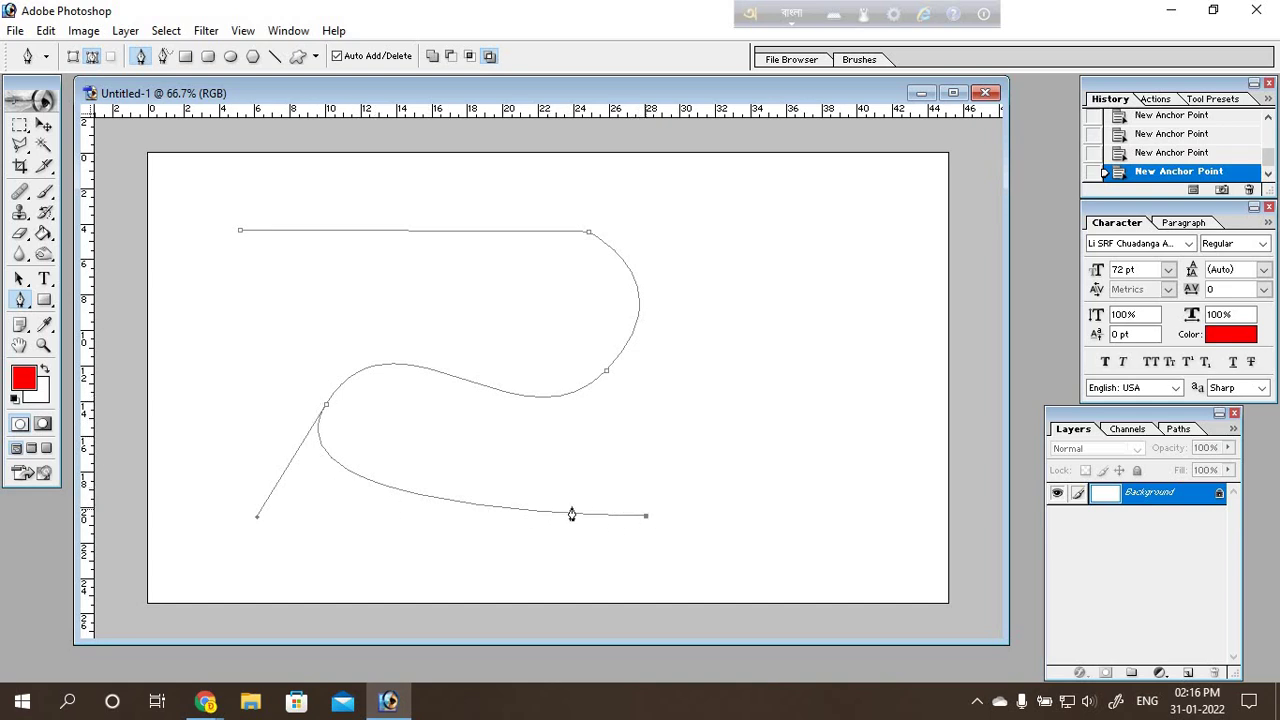
pyautogui.click(768, 343)
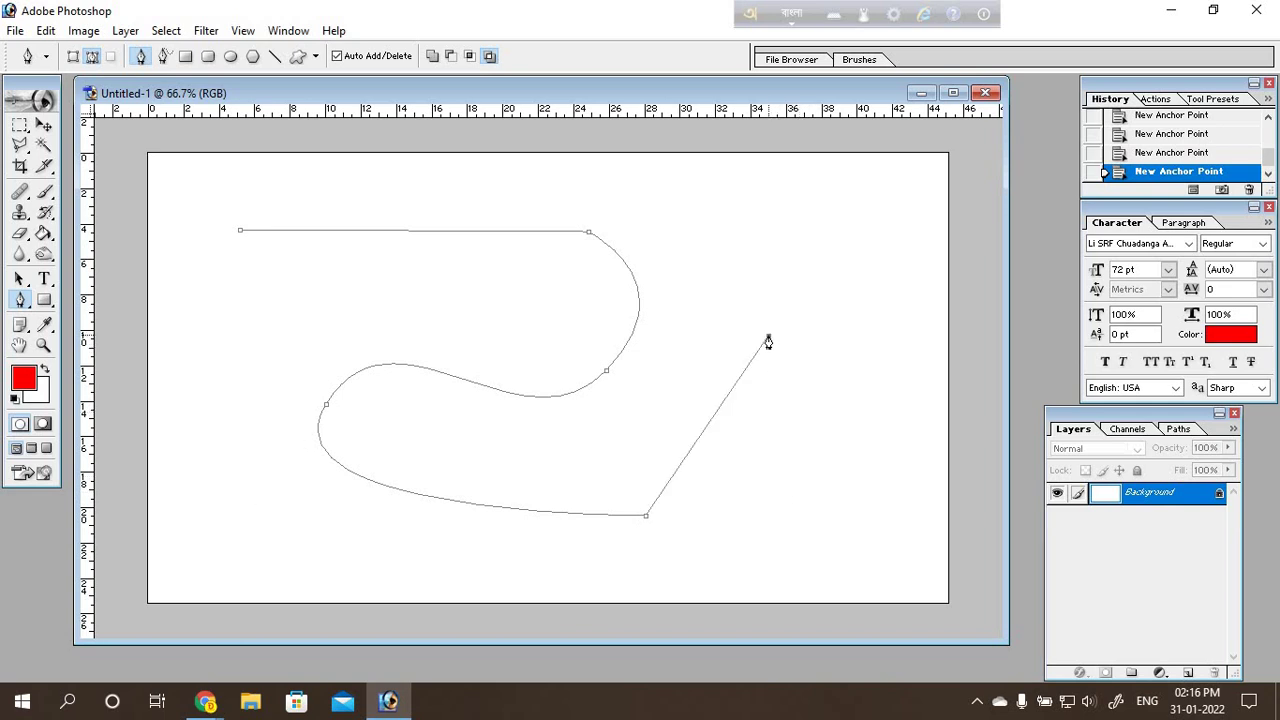
pyautogui.moveTo(768, 341)
pyautogui.mouseDown()
pyautogui.moveTo(766, 154)
pyautogui.moveTo(777, 212)
pyautogui.mouseUp()
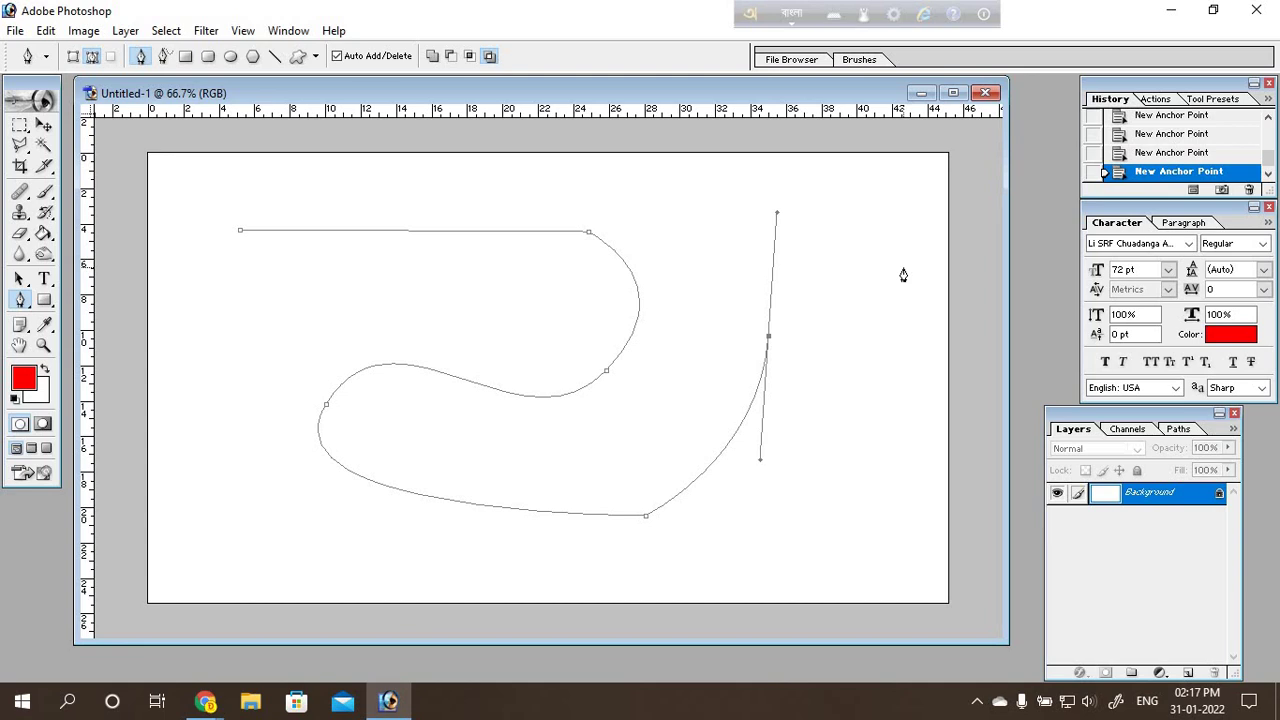
pyautogui.click(903, 269)
# Step: Undo to an empty canvas and restart the path with a straight top segment and curved left anchor
pyautogui.hotkey('ctrl', 'alt', 'z')
pyautogui.hotkey('ctrl', 'alt', 'z')
pyautogui.hotkey('ctrl', 'alt', 'z')
pyautogui.hotkey('ctrl', 'alt', 'z')
pyautogui.hotkey('ctrl', 'alt', 'z')
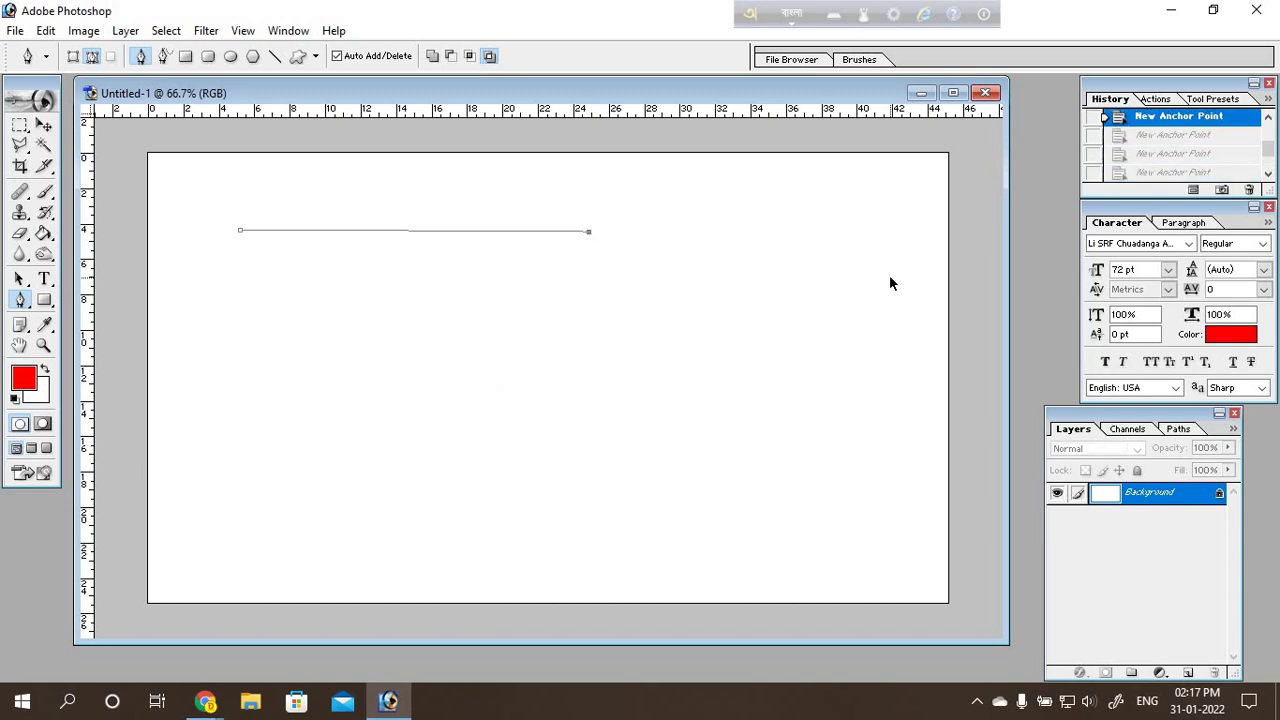
pyautogui.hotkey('ctrl', 'alt', 'z')
pyautogui.hotkey('ctrl', 'alt', 'z')
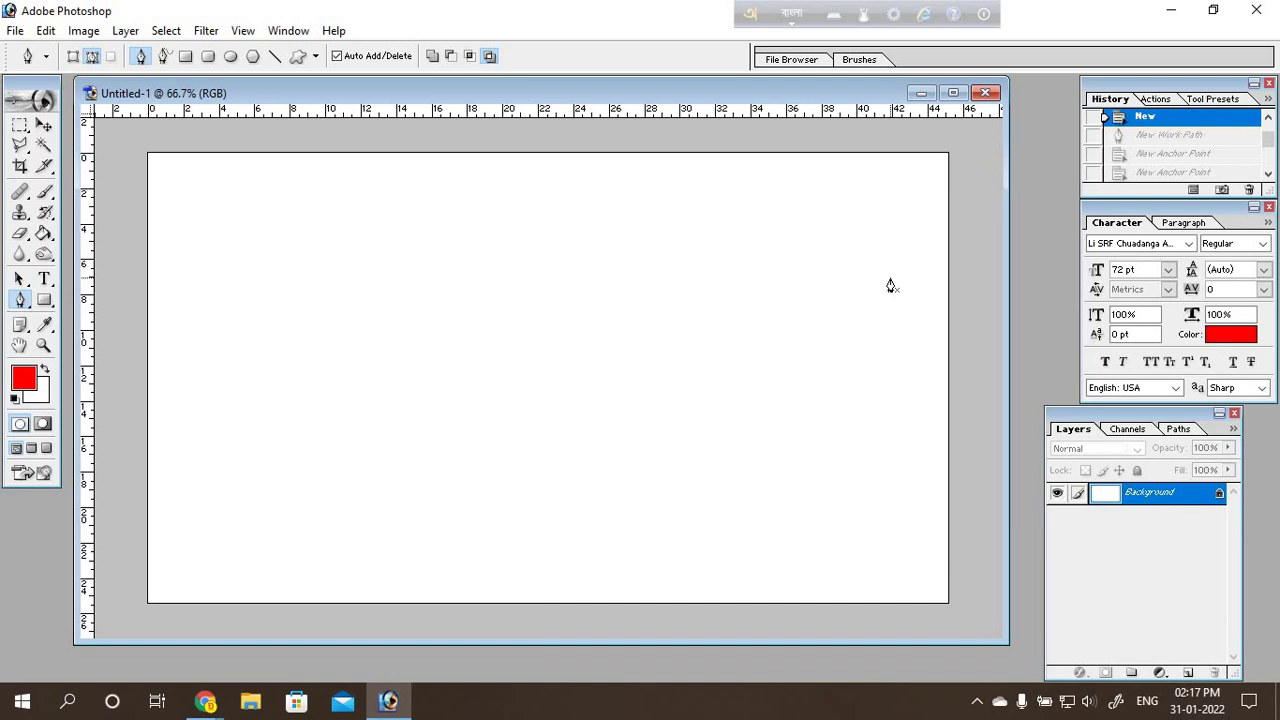
pyautogui.click(212, 220)
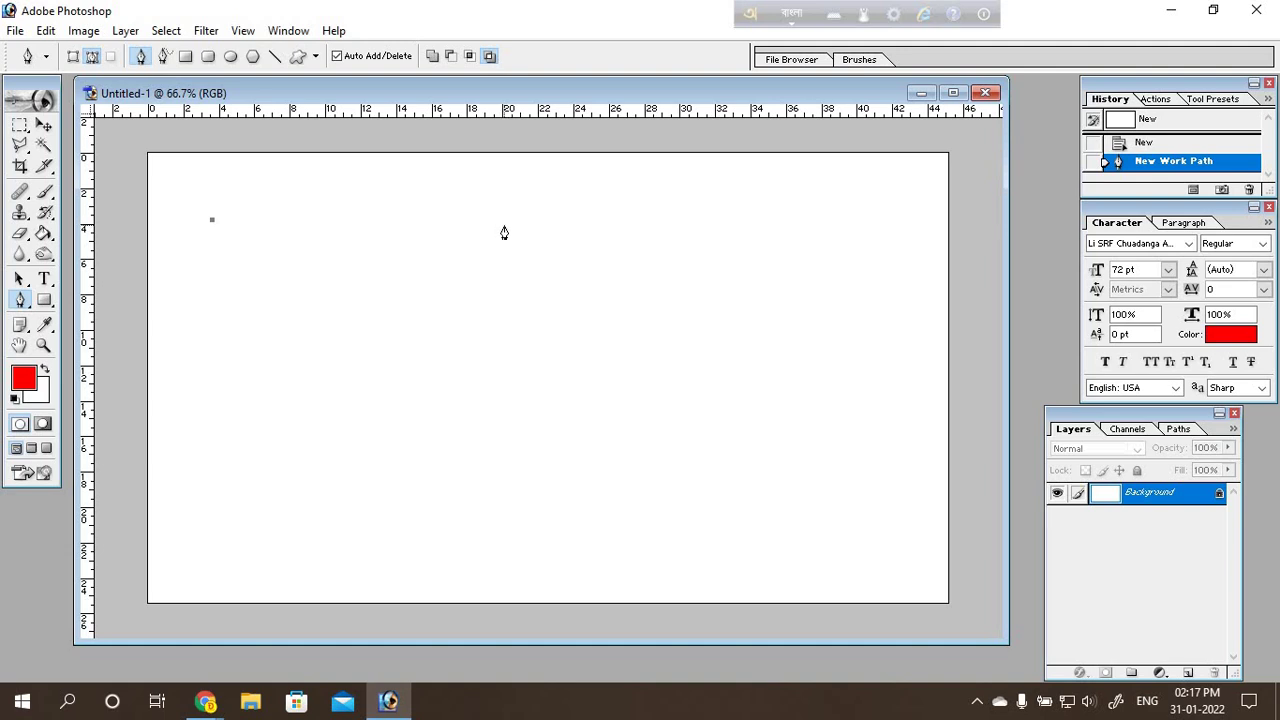
pyautogui.click(504, 223)
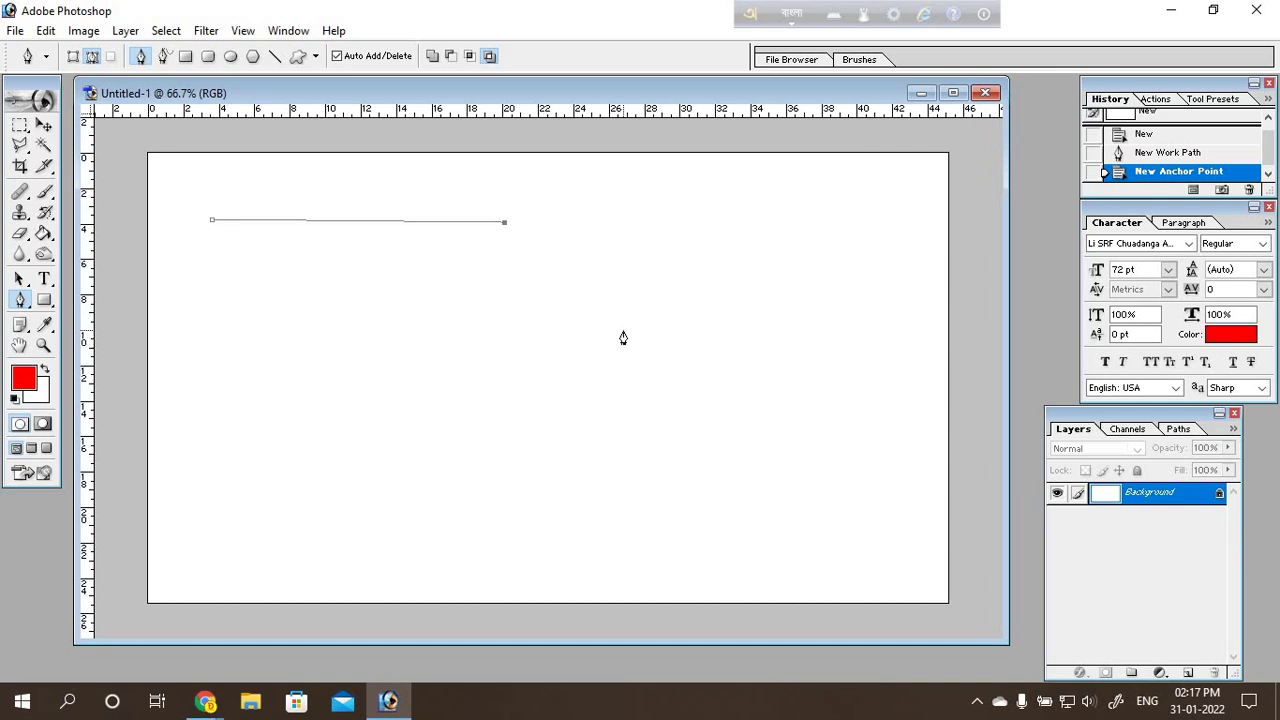
pyautogui.click(623, 331)
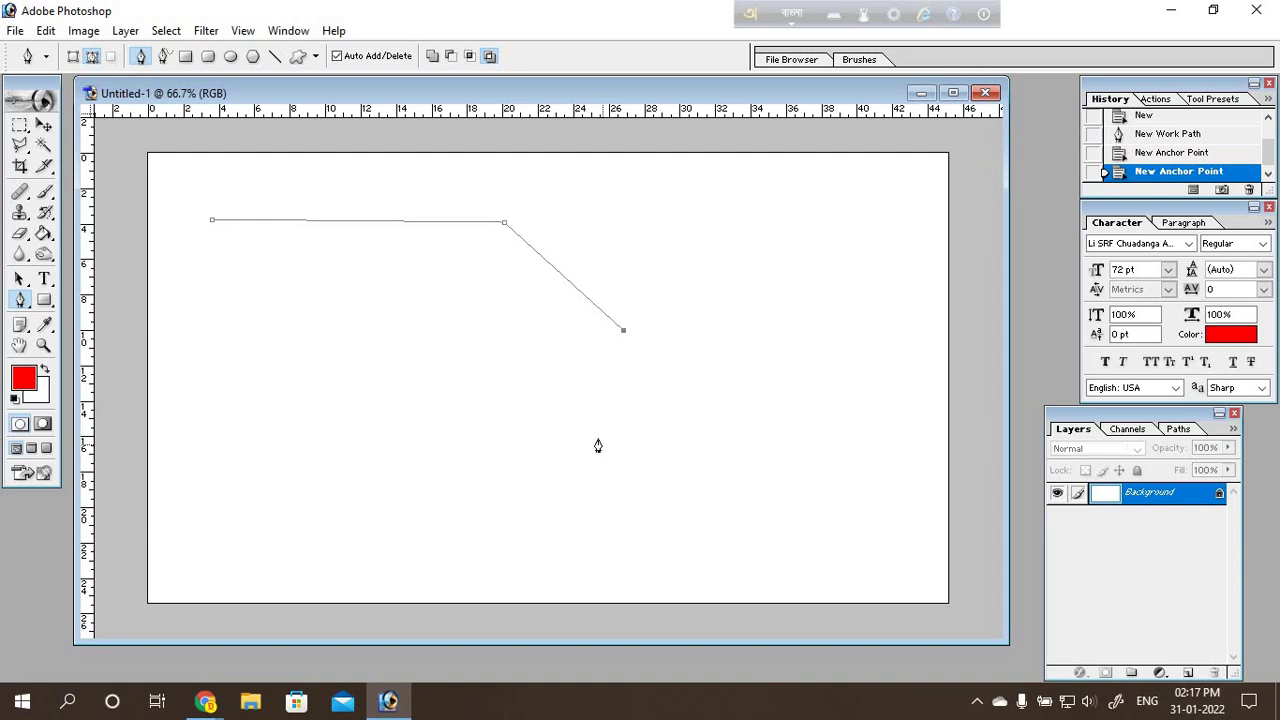
pyautogui.moveTo(413, 340)
pyautogui.mouseDown()
pyautogui.moveTo(394, 343)
pyautogui.moveTo(357, 428)
pyautogui.mouseUp()
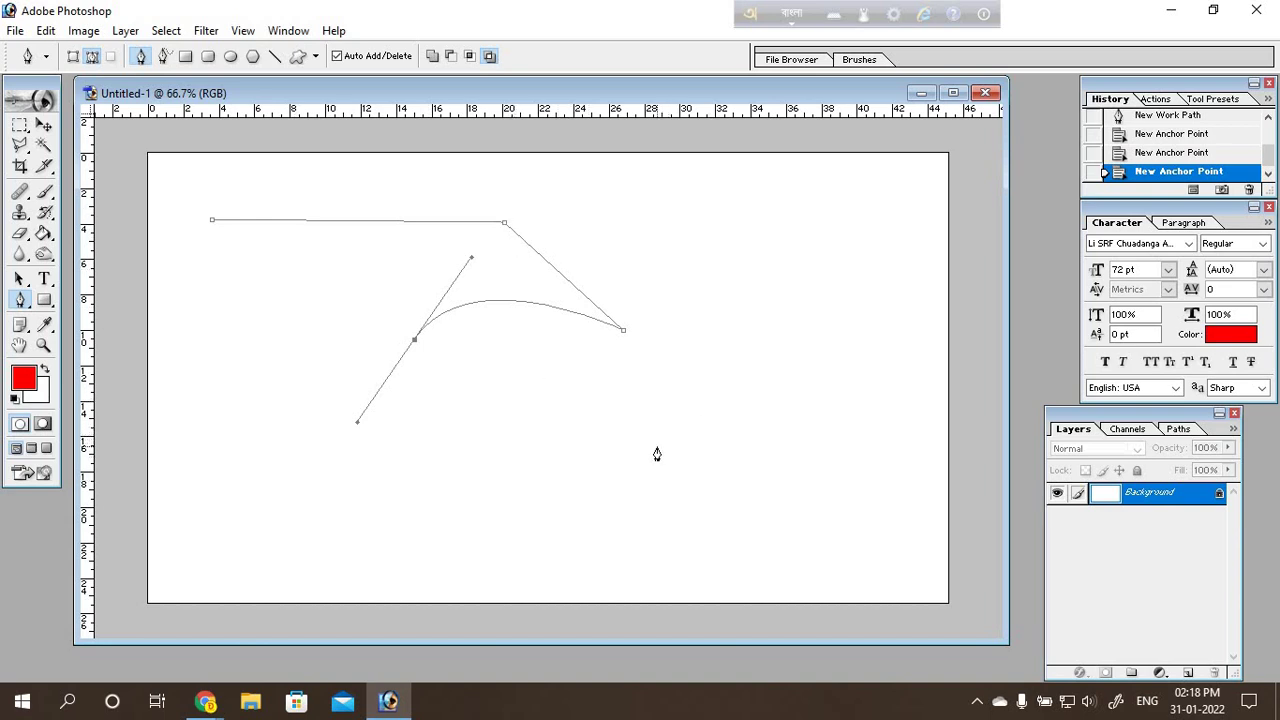
# Step: Add curved anchors at the lower right and upper right, dropping the last outgoing handle
pyautogui.click(657, 448)
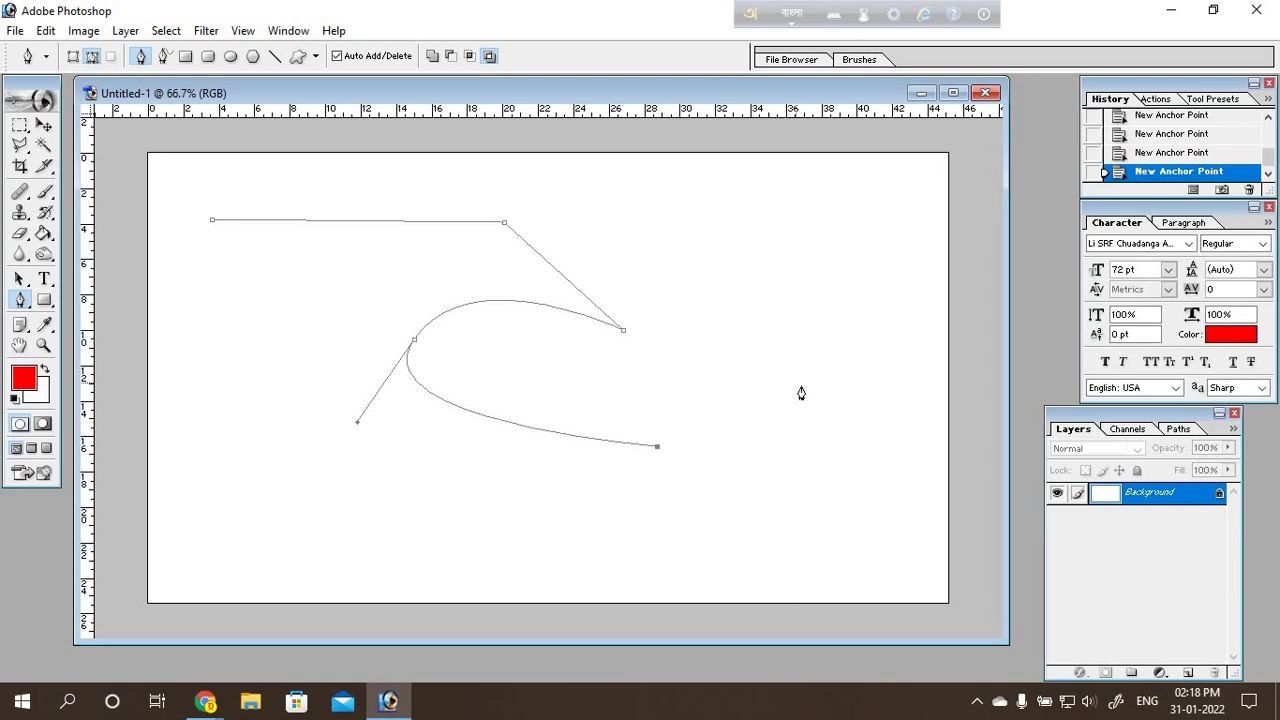
pyautogui.moveTo(705, 266); pyautogui.dragTo(803, 196)
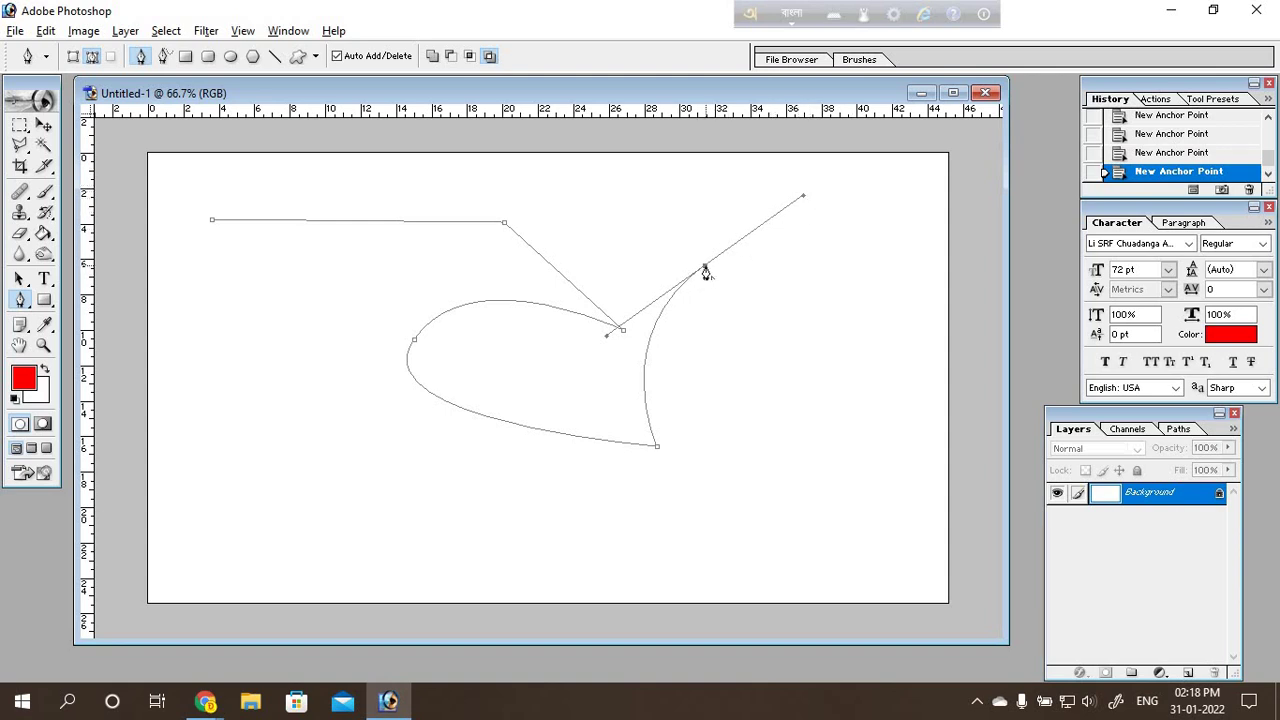
pyautogui.click(704, 268)
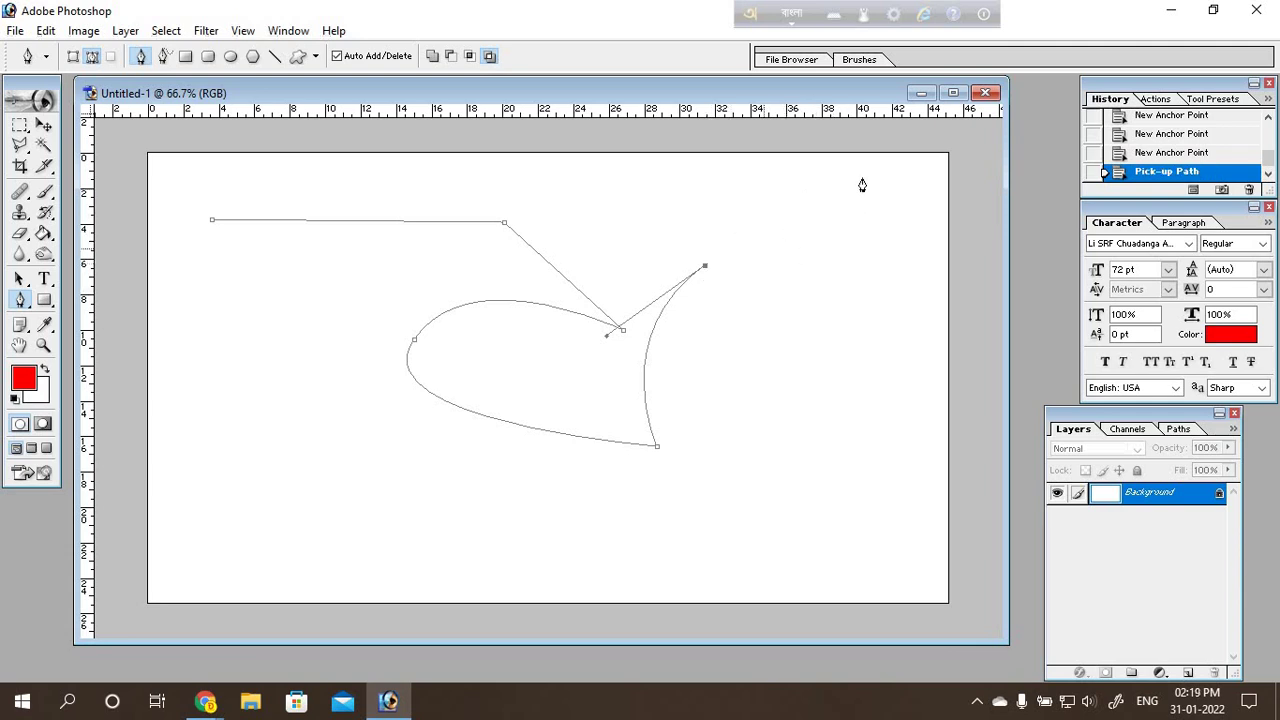
pyautogui.click(850, 410)
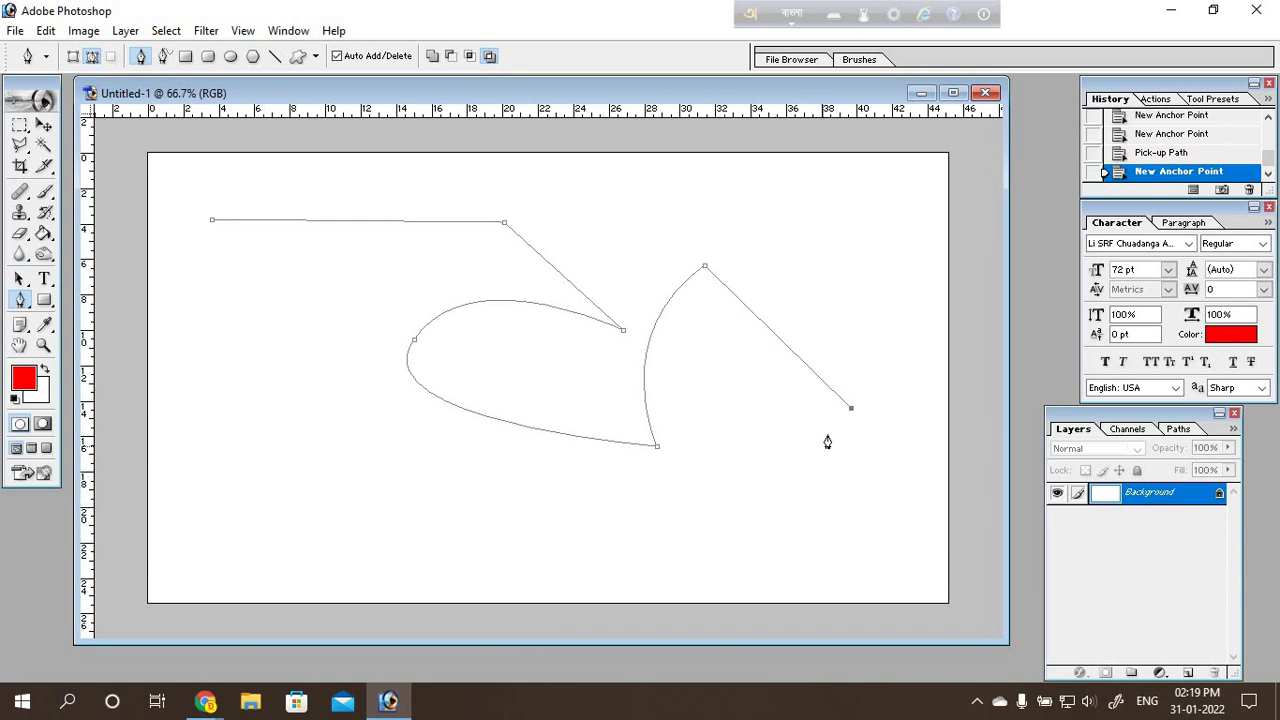
# Step: Add bottom and lower-left anchors and close the path at its starting point
pyautogui.click(658, 546)
pyautogui.moveTo(657, 550); pyautogui.dragTo(290, 487)
pyautogui.click(191, 366)
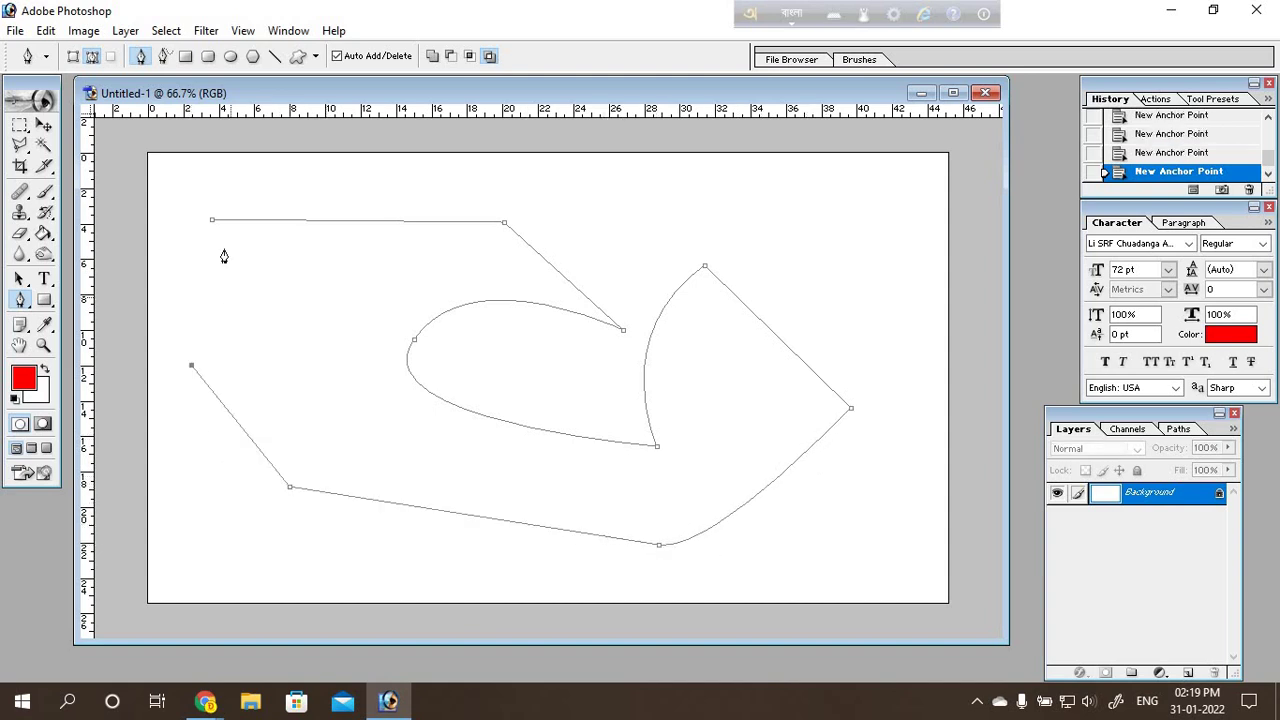
pyautogui.click(211, 219)
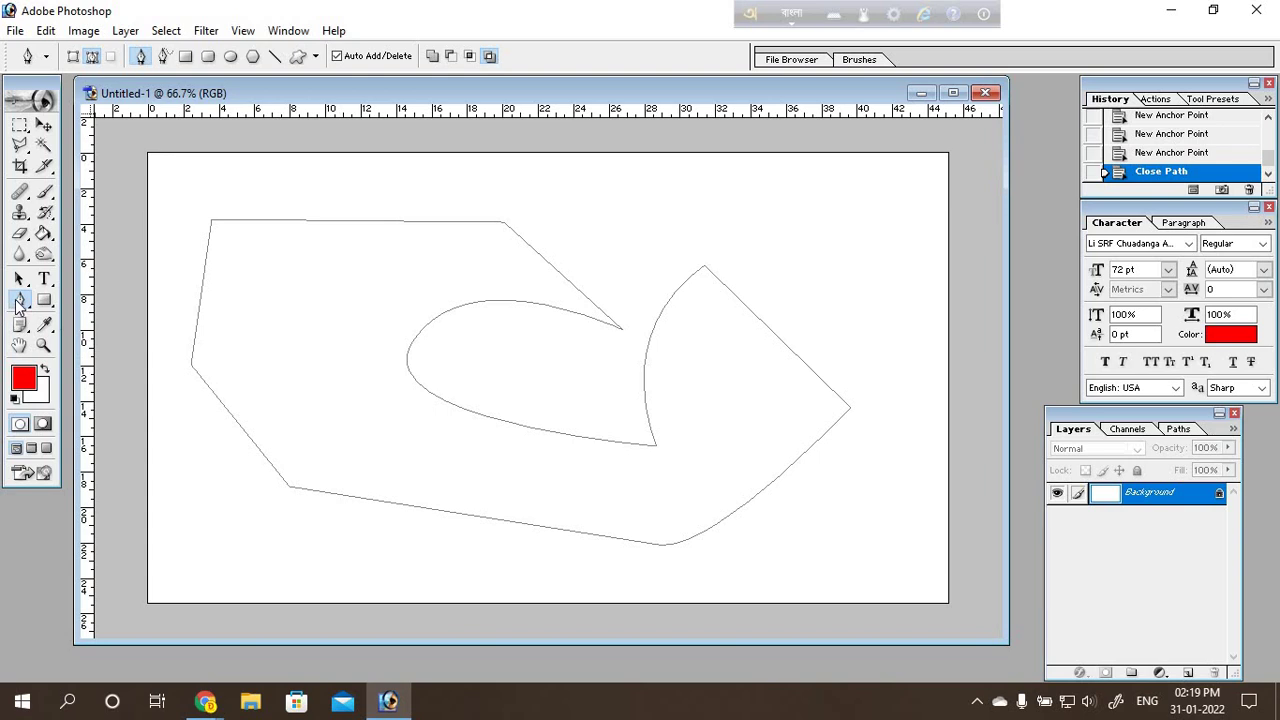
# Step: Drag the whole closed path slightly right with the Path Selection Tool, keeping its shape unchanged
pyautogui.click(18, 305)
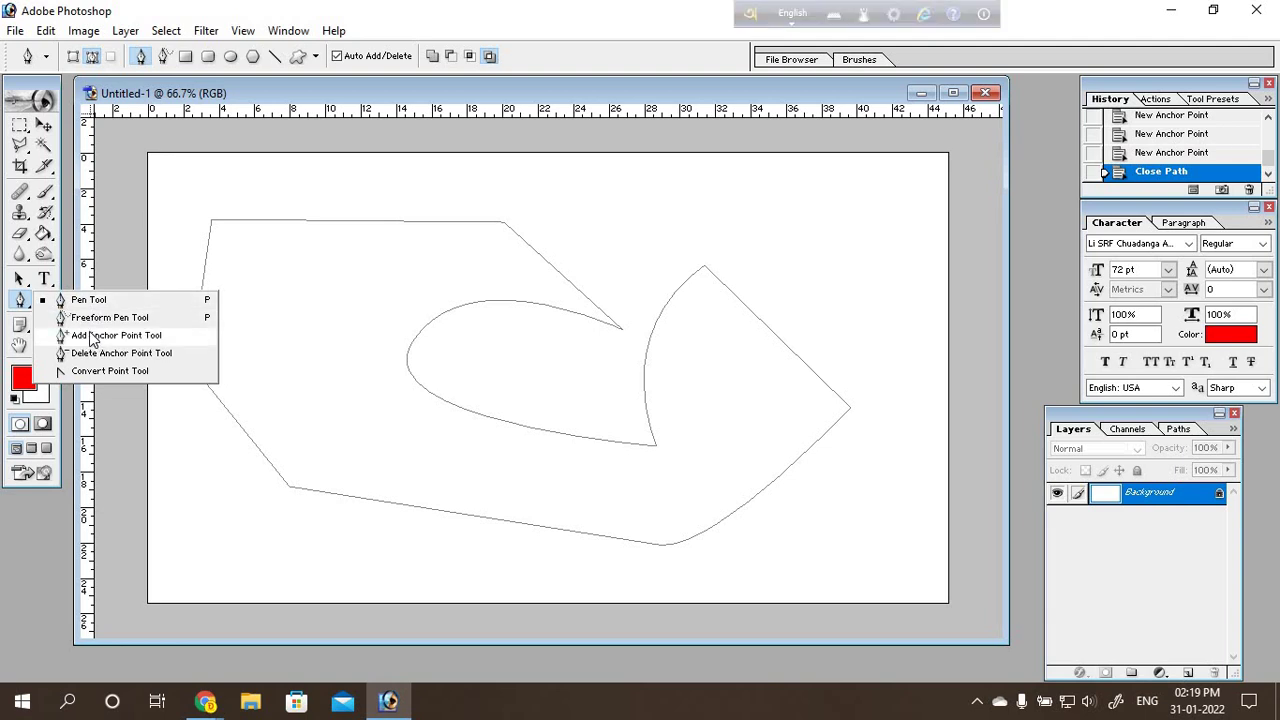
pyautogui.click(22, 305)
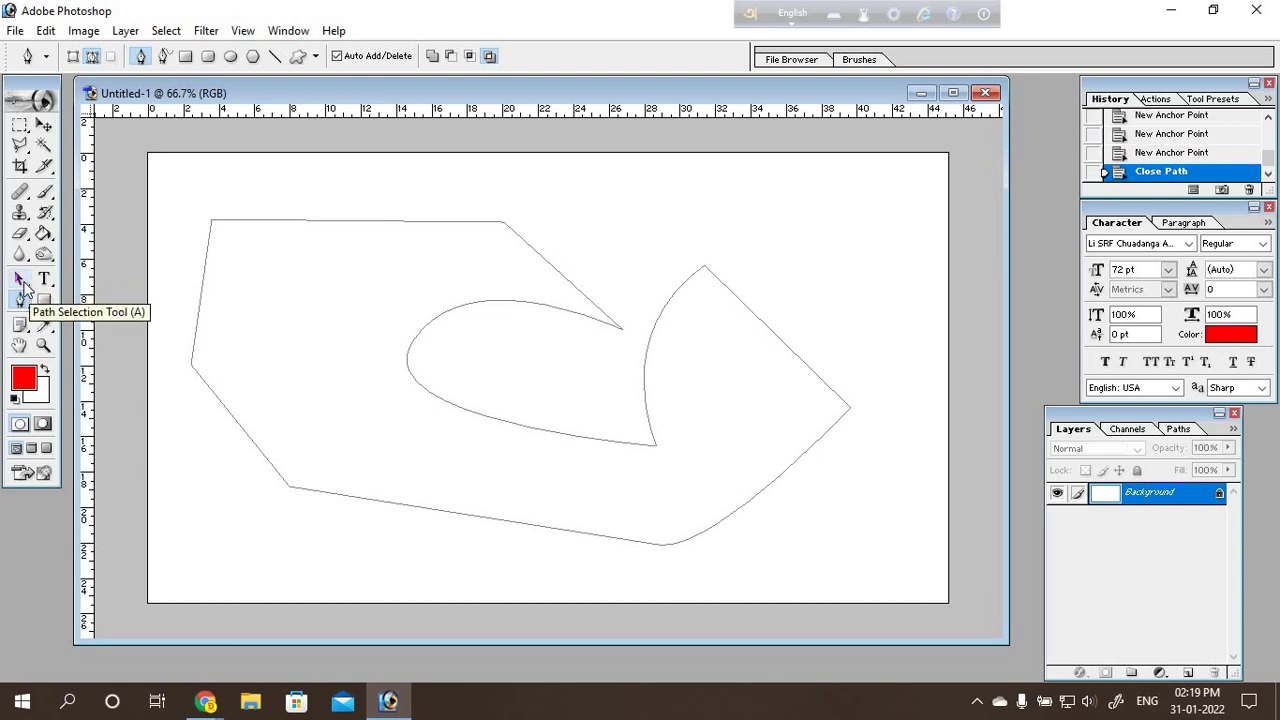
pyautogui.moveTo(22, 282); pyautogui.dragTo(113, 286)
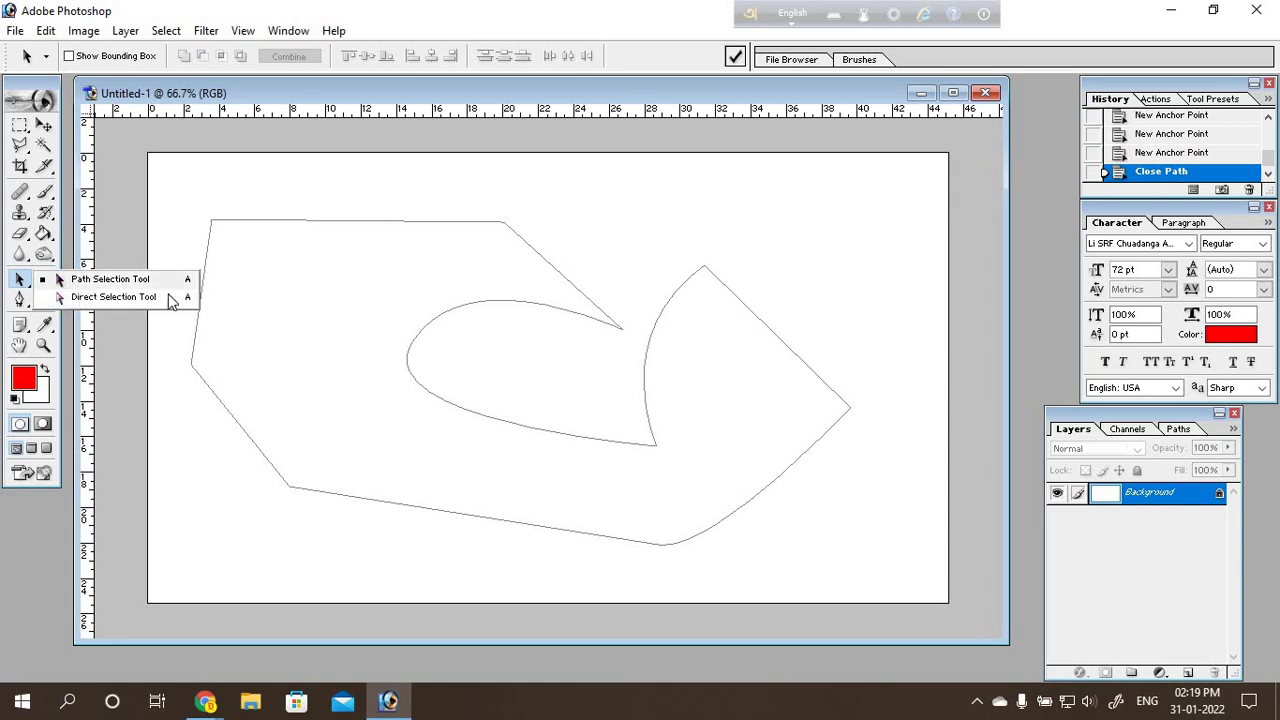
pyautogui.click(120, 280)
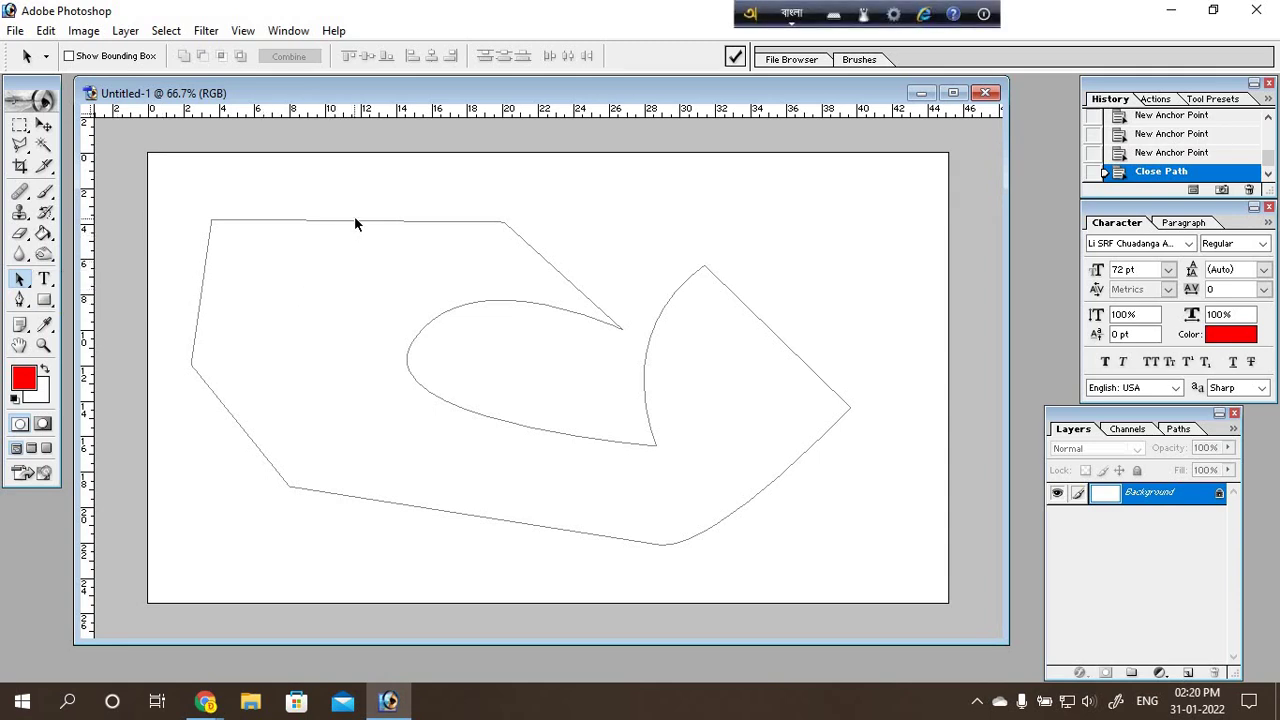
pyautogui.moveTo(354, 216)
pyautogui.mouseDown()
pyautogui.moveTo(352, 190)
pyautogui.moveTo(389, 211)
pyautogui.mouseUp()
pyautogui.click(22, 282)
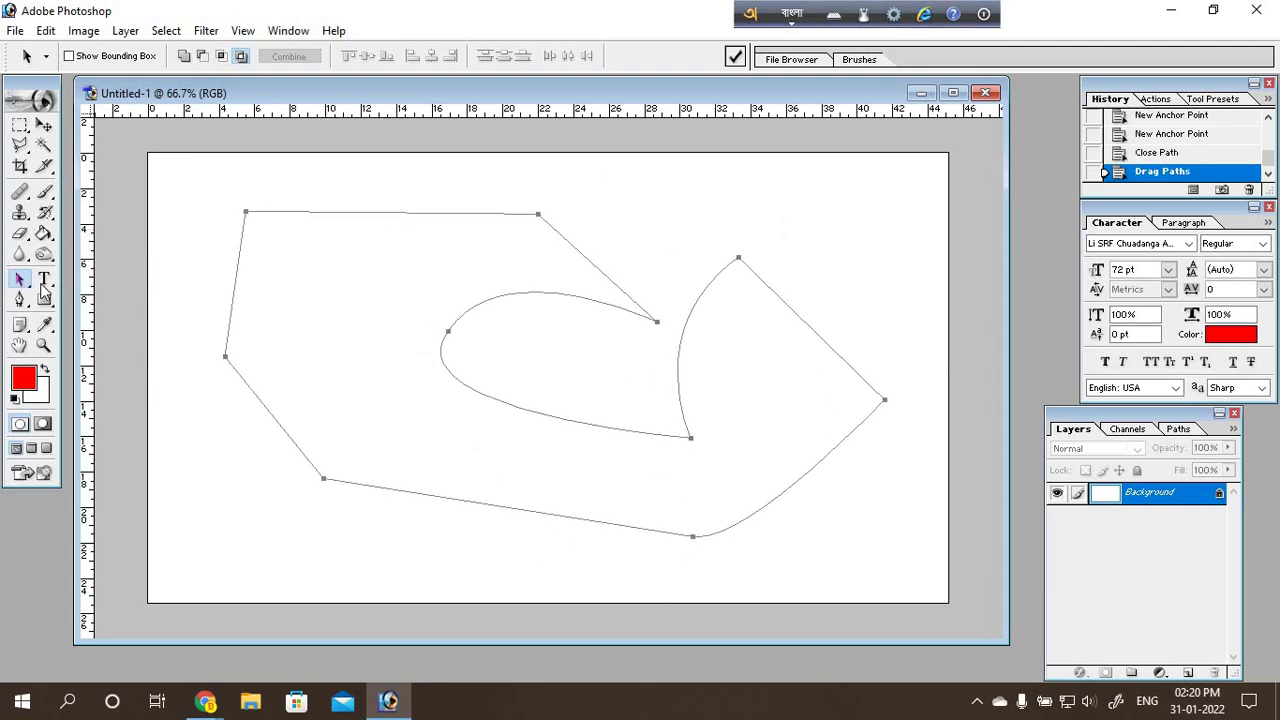
pyautogui.click(115, 300)
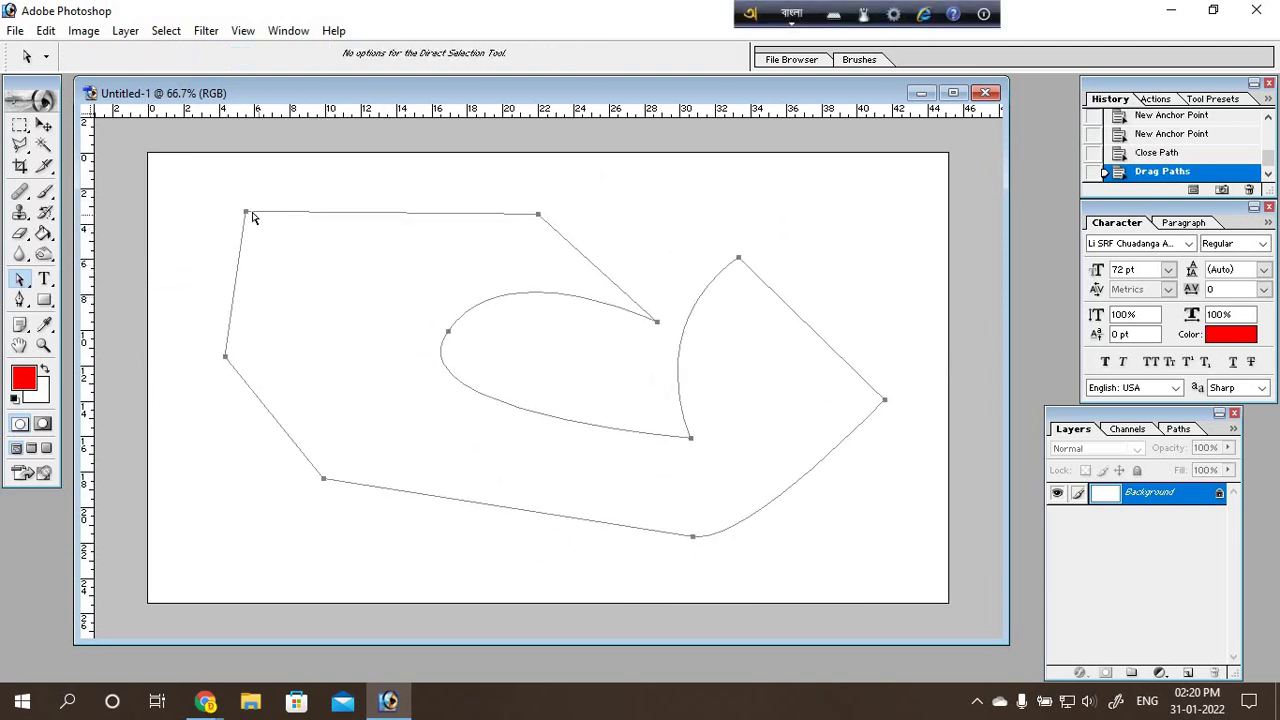
# Step: Nudge the whole path right and down, then back slightly left and up
pyautogui.moveTo(252, 222); pyautogui.dragTo(263, 229)
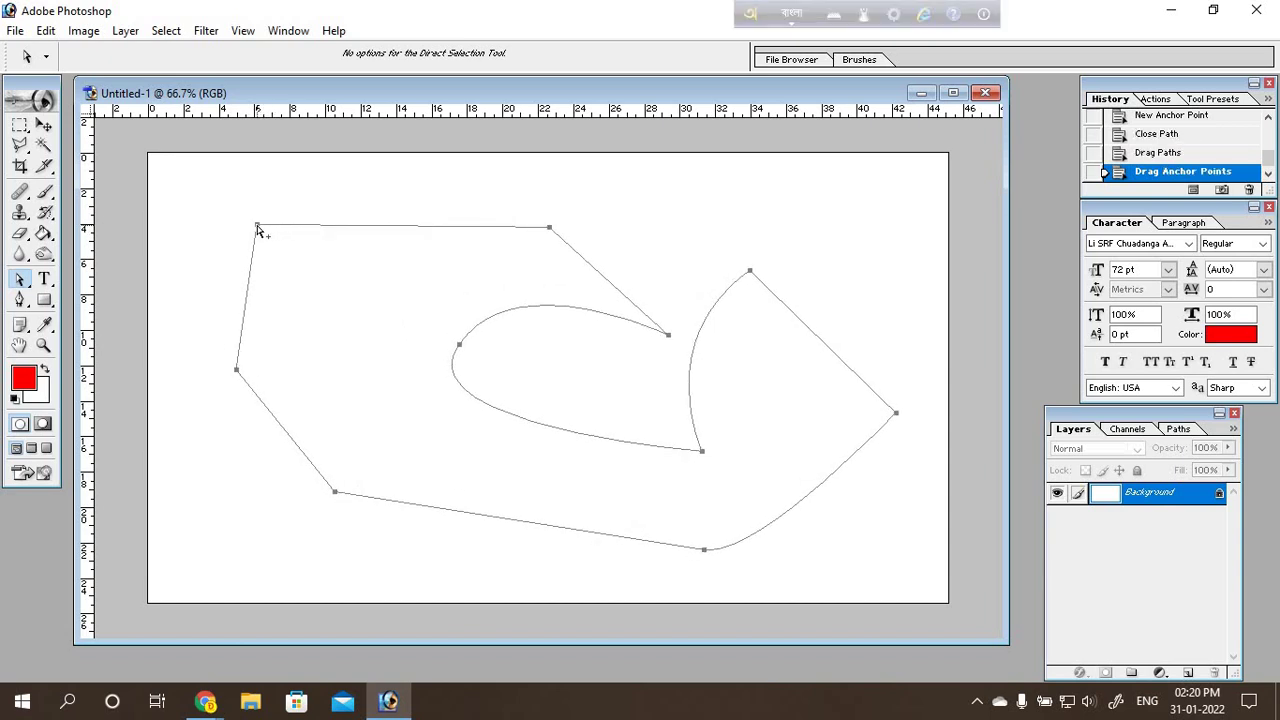
pyautogui.moveTo(257, 229); pyautogui.dragTo(242, 224)
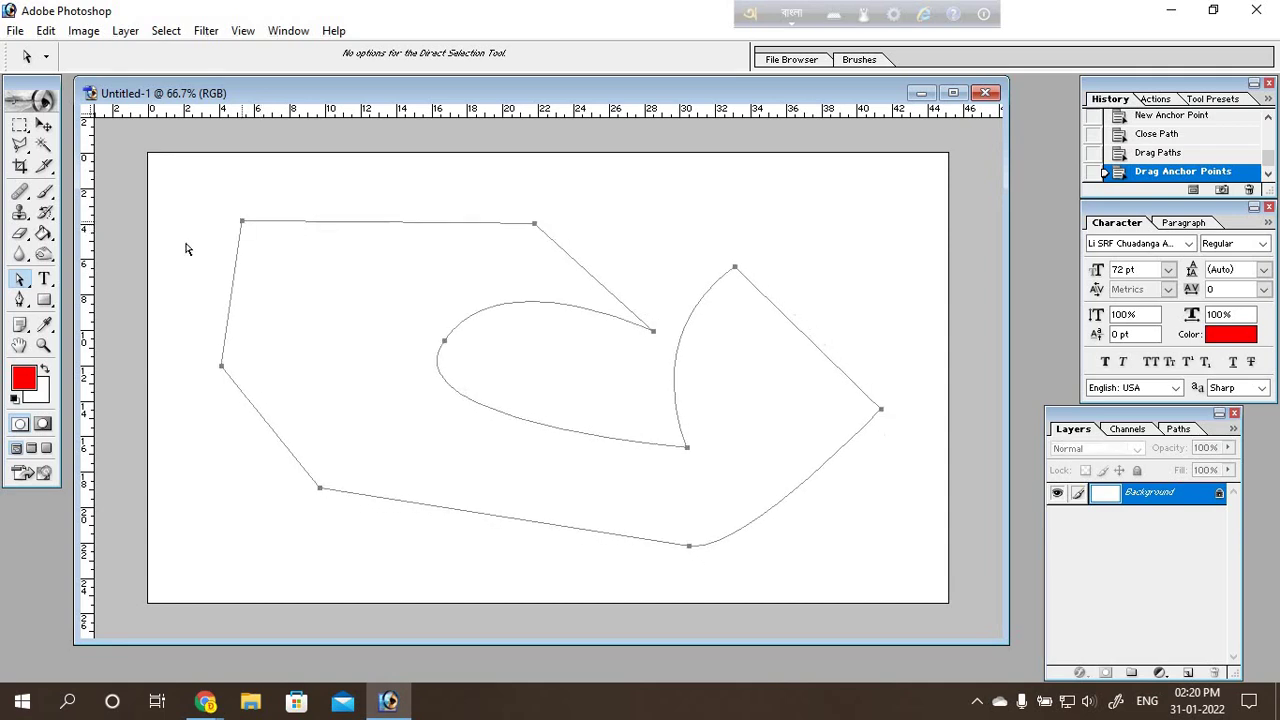
pyautogui.click(20, 299)
pyautogui.click(21, 280)
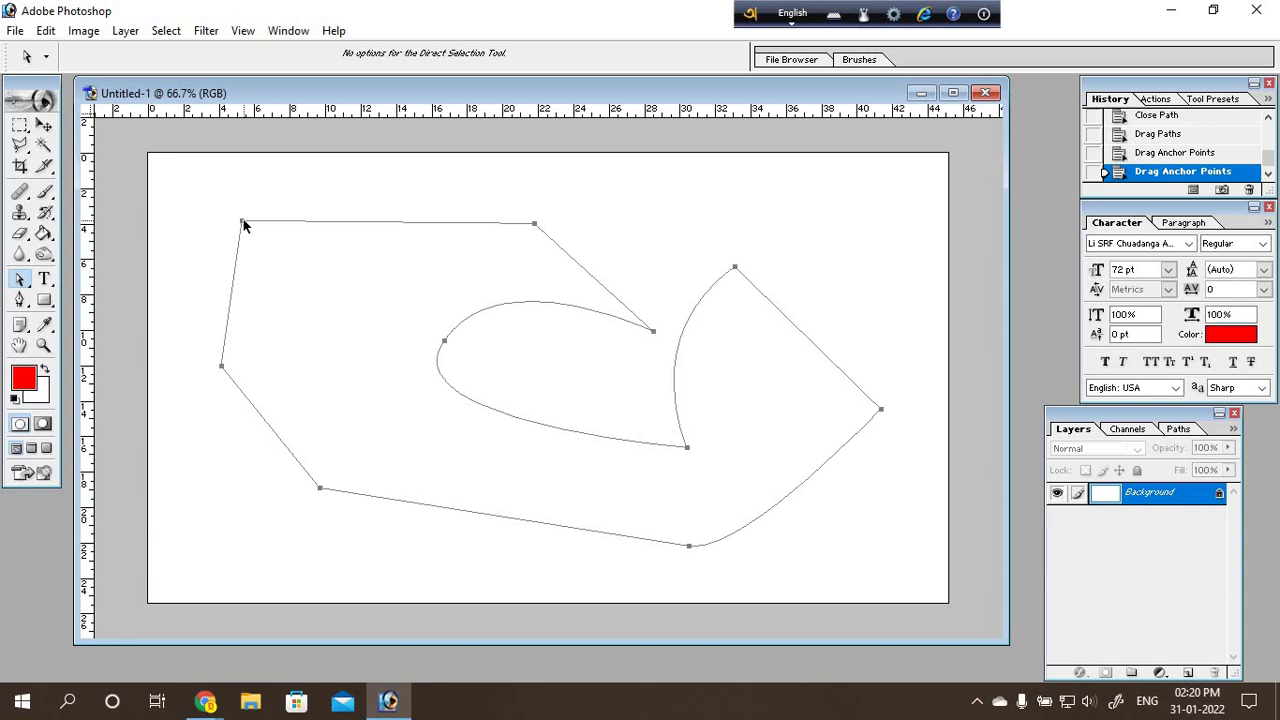
# Step: Drag the path's top-left corner anchor up and right, then settle it slightly lower
pyautogui.hotkey('ctrl', 'shift')
pyautogui.hotkey('shift', 'a')
pyautogui.moveTo(250, 238)
pyautogui.mouseDown()
pyautogui.moveTo(372, 394)
pyautogui.moveTo(268, 190)
pyautogui.mouseUp()
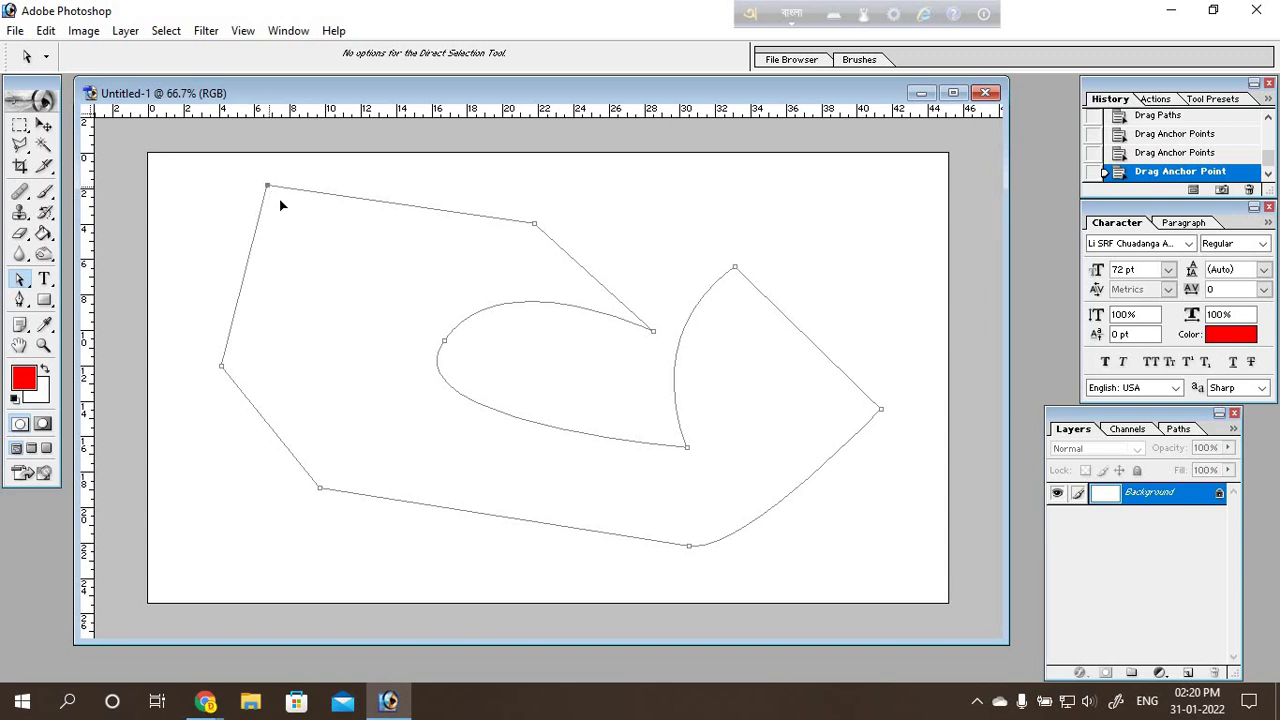
pyautogui.moveTo(280, 202)
pyautogui.mouseDown()
pyautogui.moveTo(338, 324)
pyautogui.moveTo(361, 423)
pyautogui.moveTo(280, 206)
pyautogui.mouseUp()
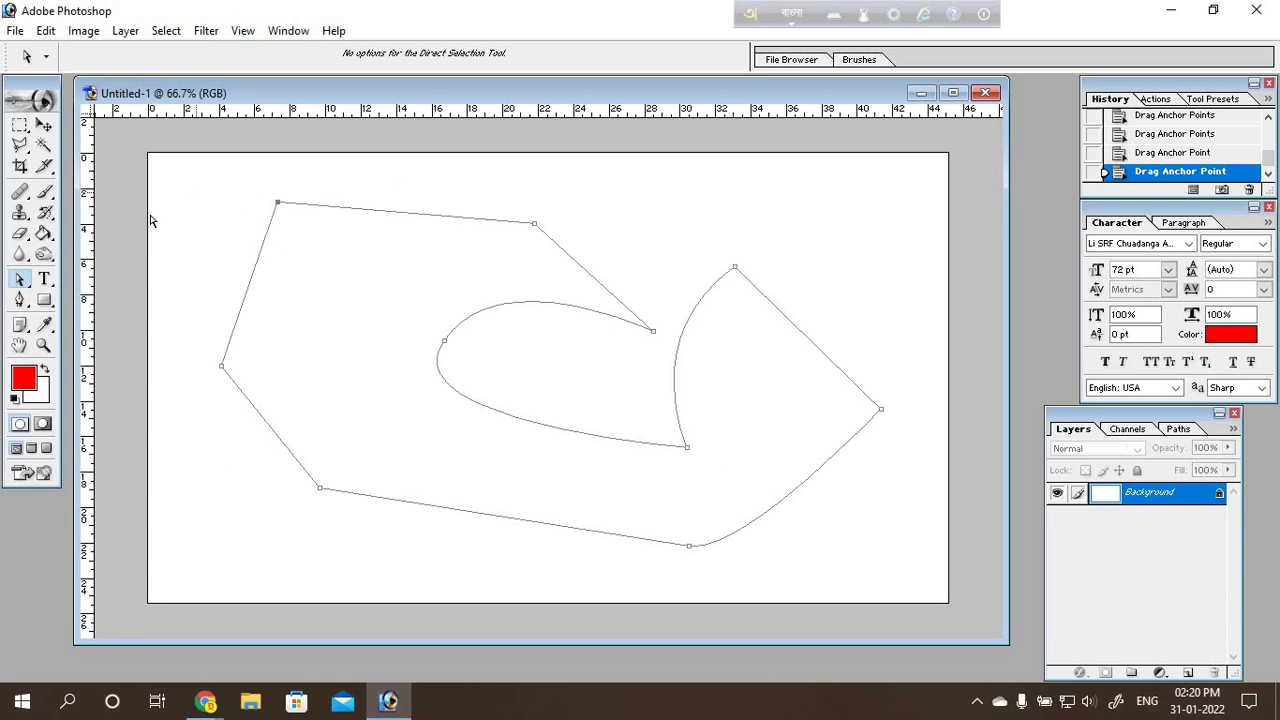
pyautogui.click(44, 126)
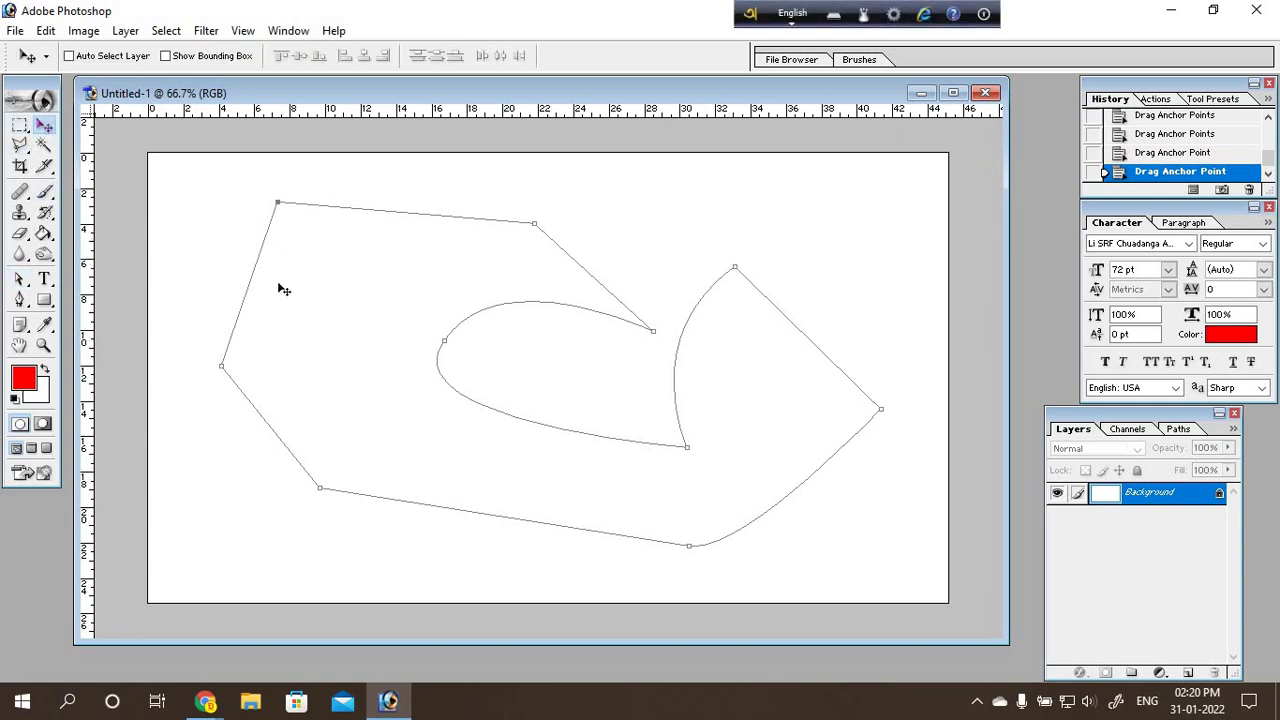
pyautogui.click(345, 370)
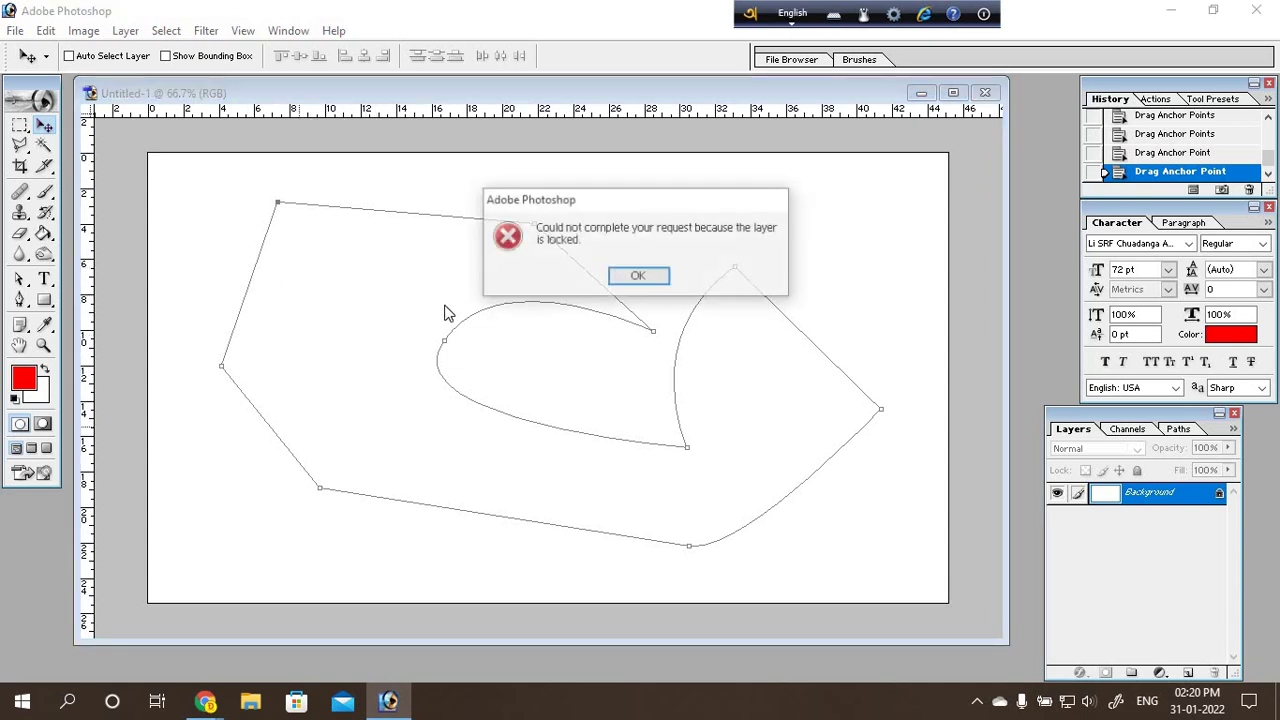
pyautogui.click(640, 275)
pyautogui.click(260, 486)
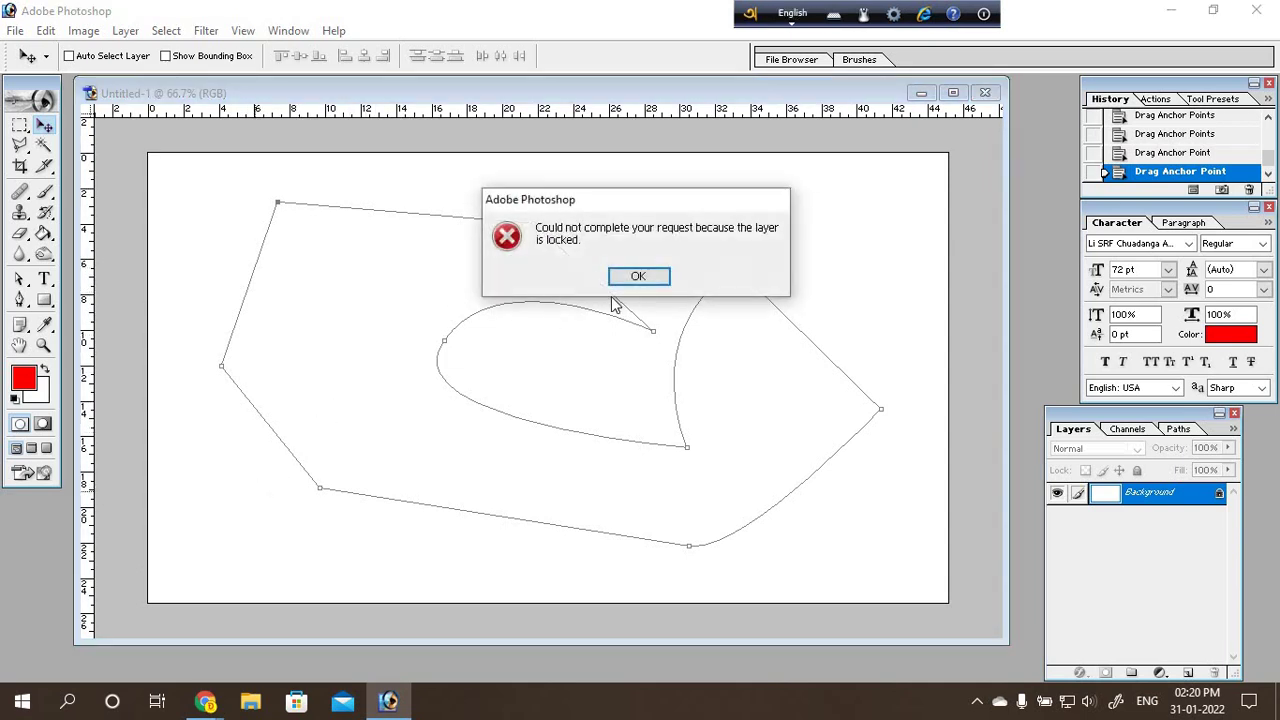
pyautogui.click(650, 279)
pyautogui.click(731, 386)
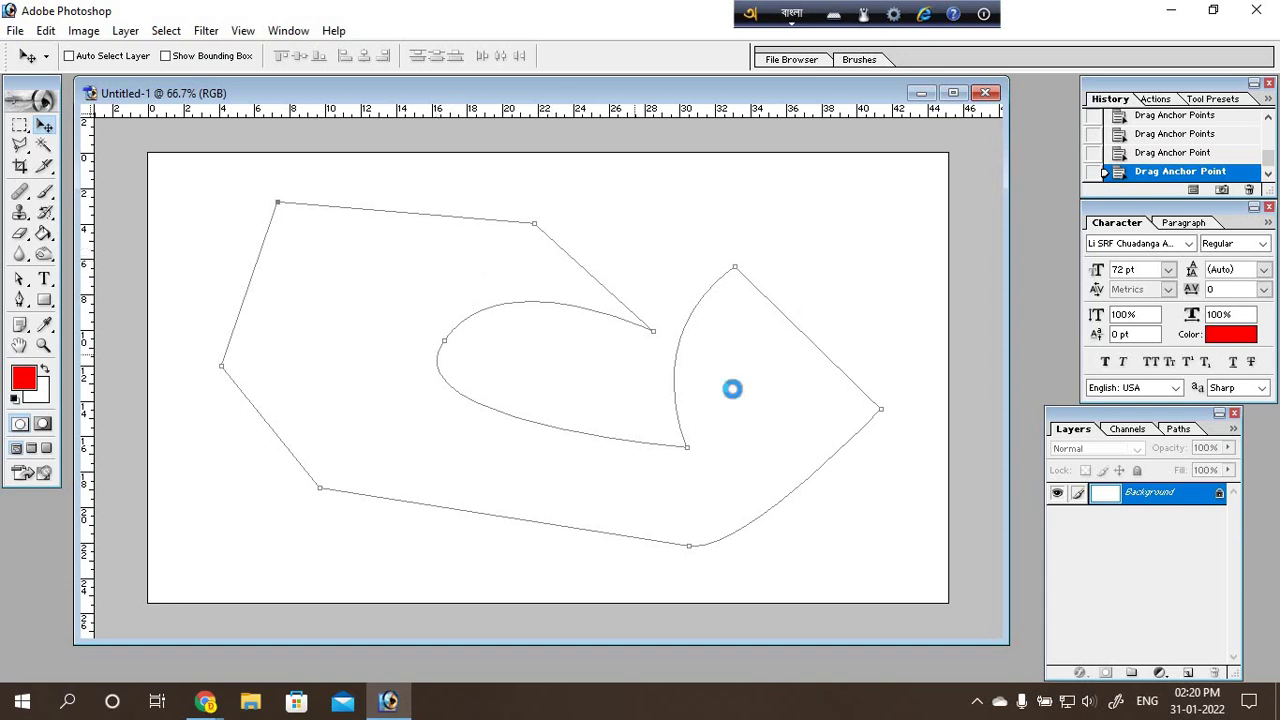
pyautogui.click(638, 276)
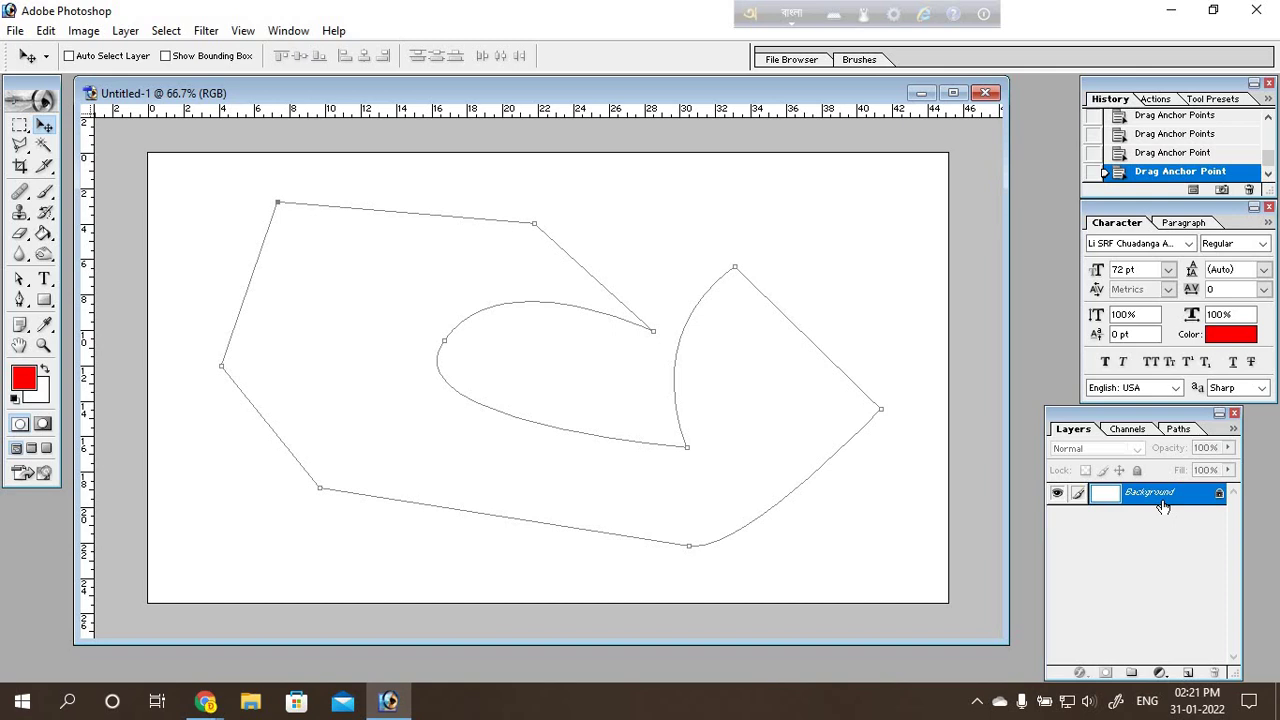
# Step: Drag the top-left corner anchor down and right, then back up
pyautogui.click(21, 281)
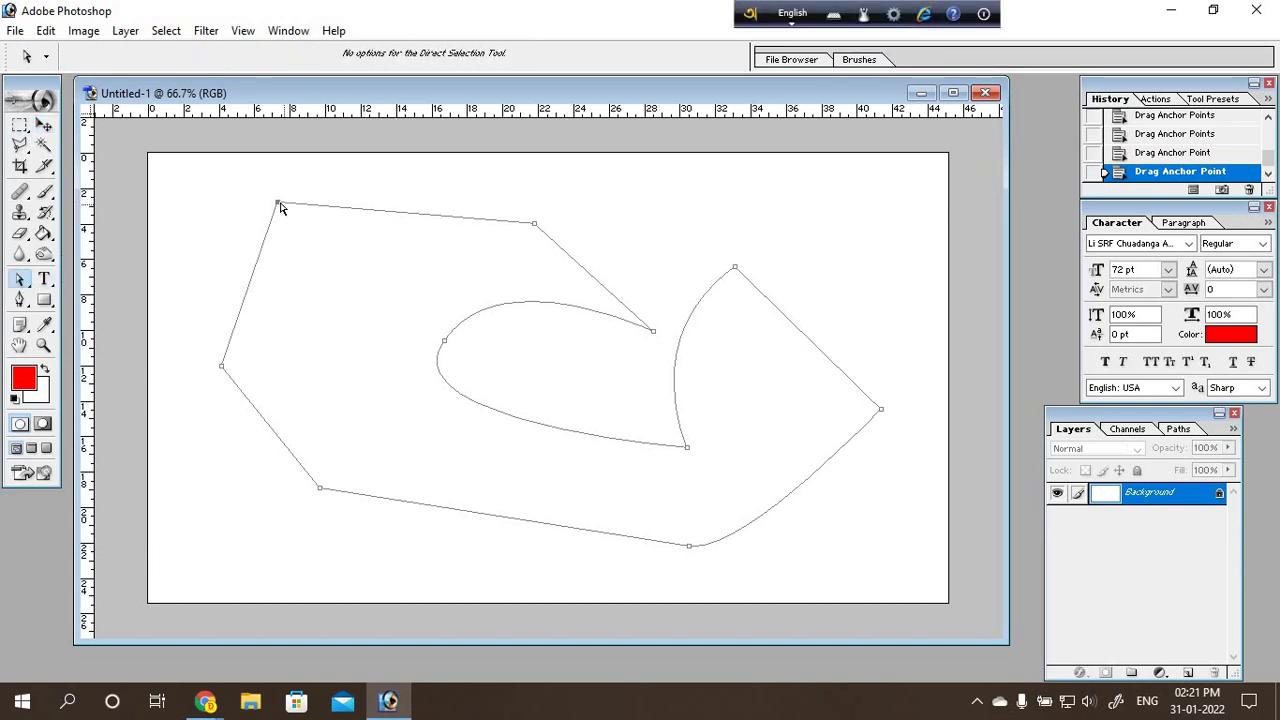
pyautogui.moveTo(279, 203); pyautogui.dragTo(290, 225)
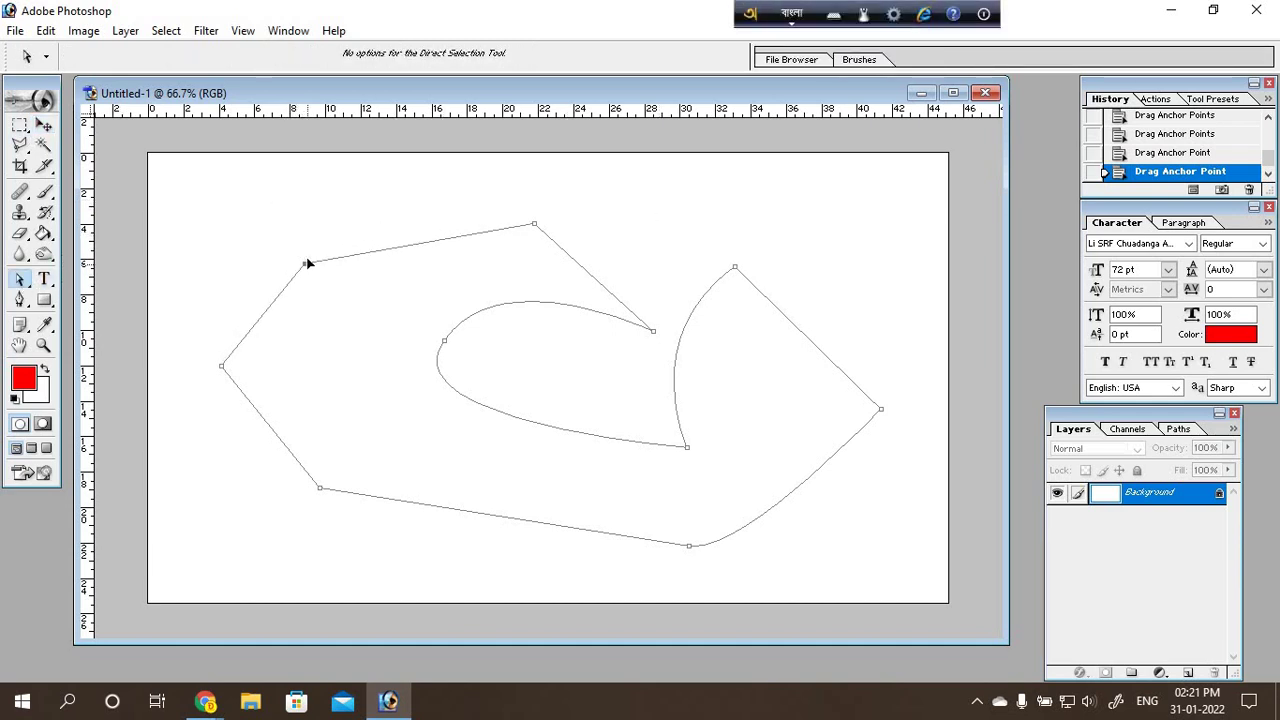
pyautogui.moveTo(21, 281); pyautogui.dragTo(97, 287)
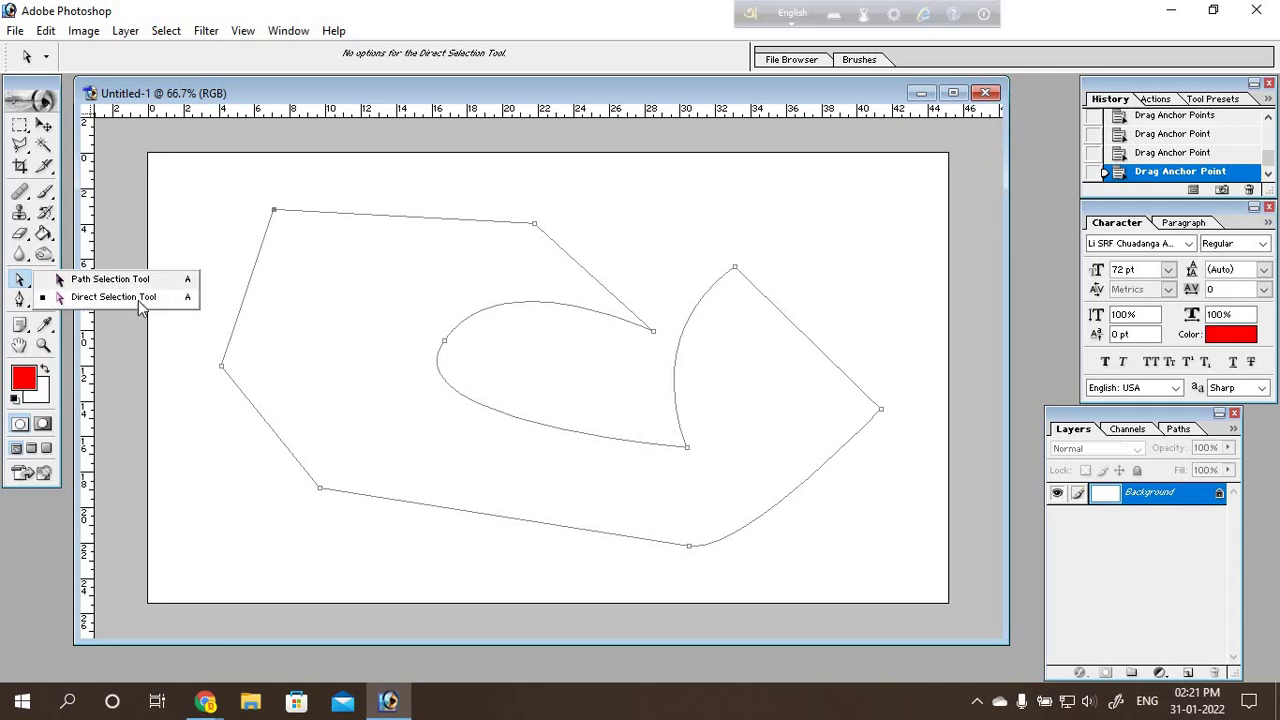
# Step: Move the whole path up with the Path Selection Tool, then nudge it slightly right twice
pyautogui.click(111, 284)
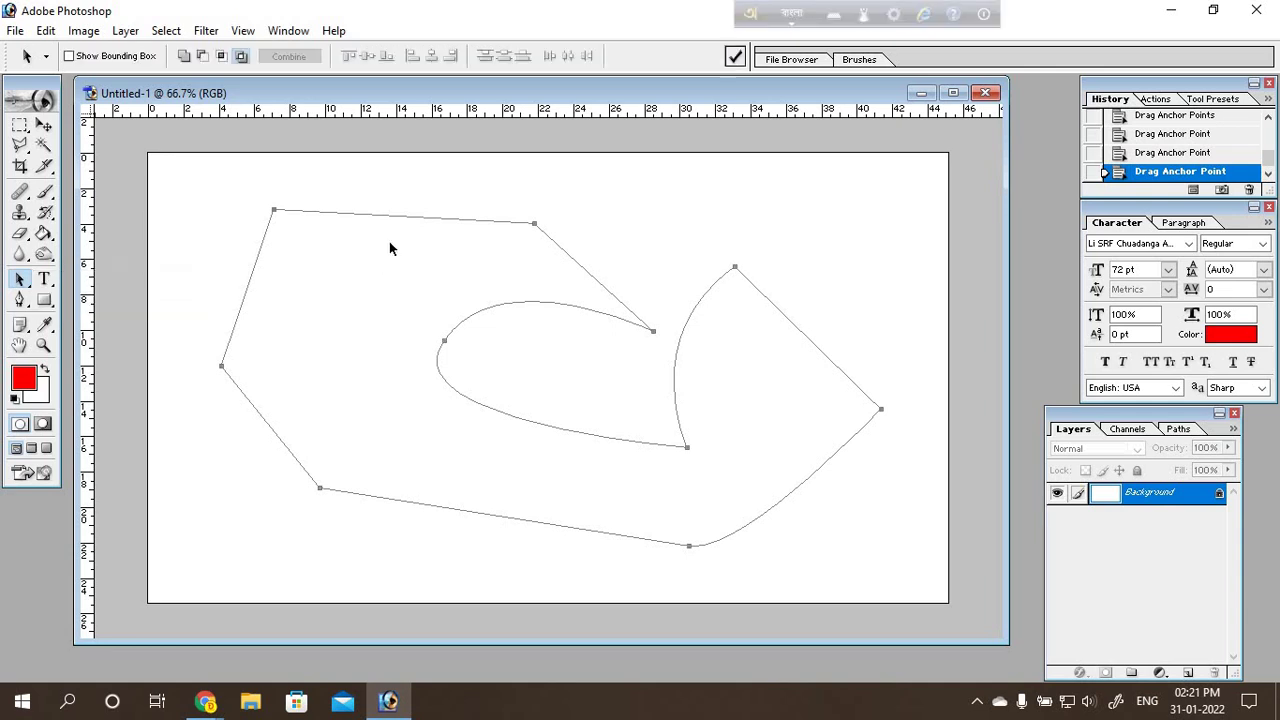
pyautogui.moveTo(343, 214)
pyautogui.mouseDown()
pyautogui.moveTo(332, 254)
pyautogui.moveTo(337, 186)
pyautogui.moveTo(389, 200)
pyautogui.moveTo(320, 193)
pyautogui.moveTo(374, 200)
pyautogui.moveTo(340, 200)
pyautogui.mouseUp()
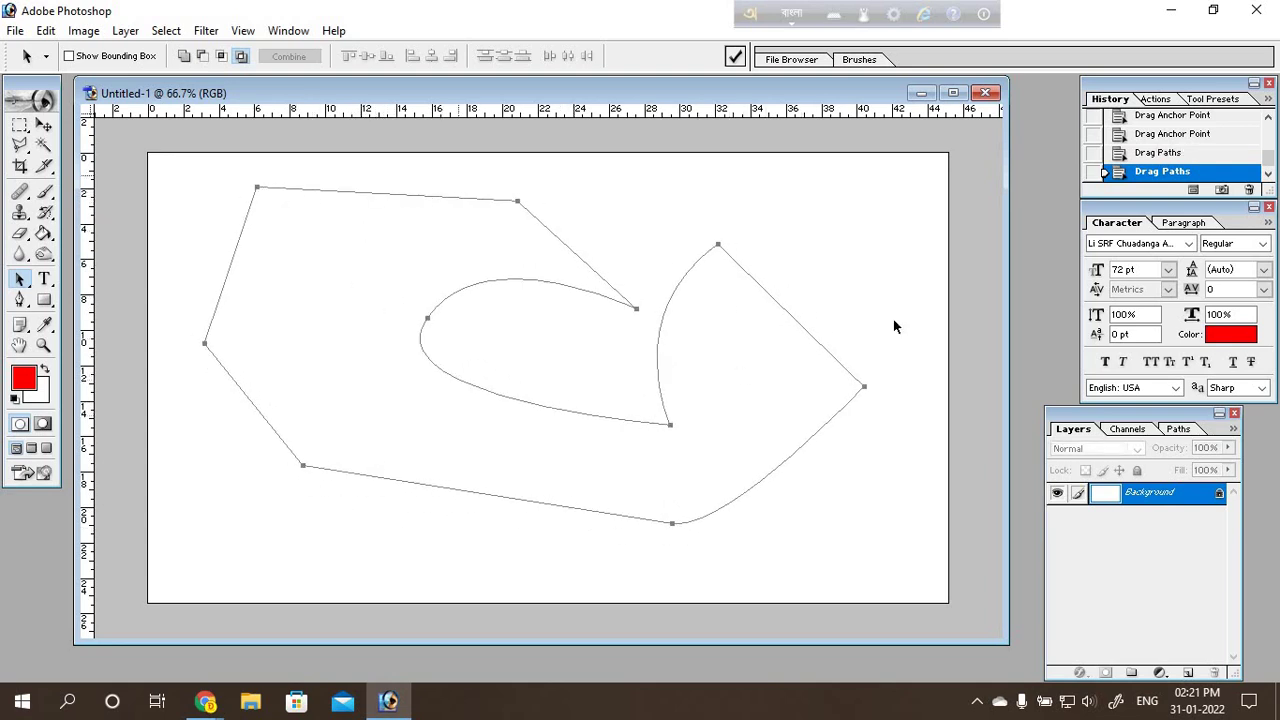
pyautogui.moveTo(398, 192)
pyautogui.mouseDown()
pyautogui.moveTo(420, 200)
pyautogui.moveTo(403, 189)
pyautogui.mouseUp()
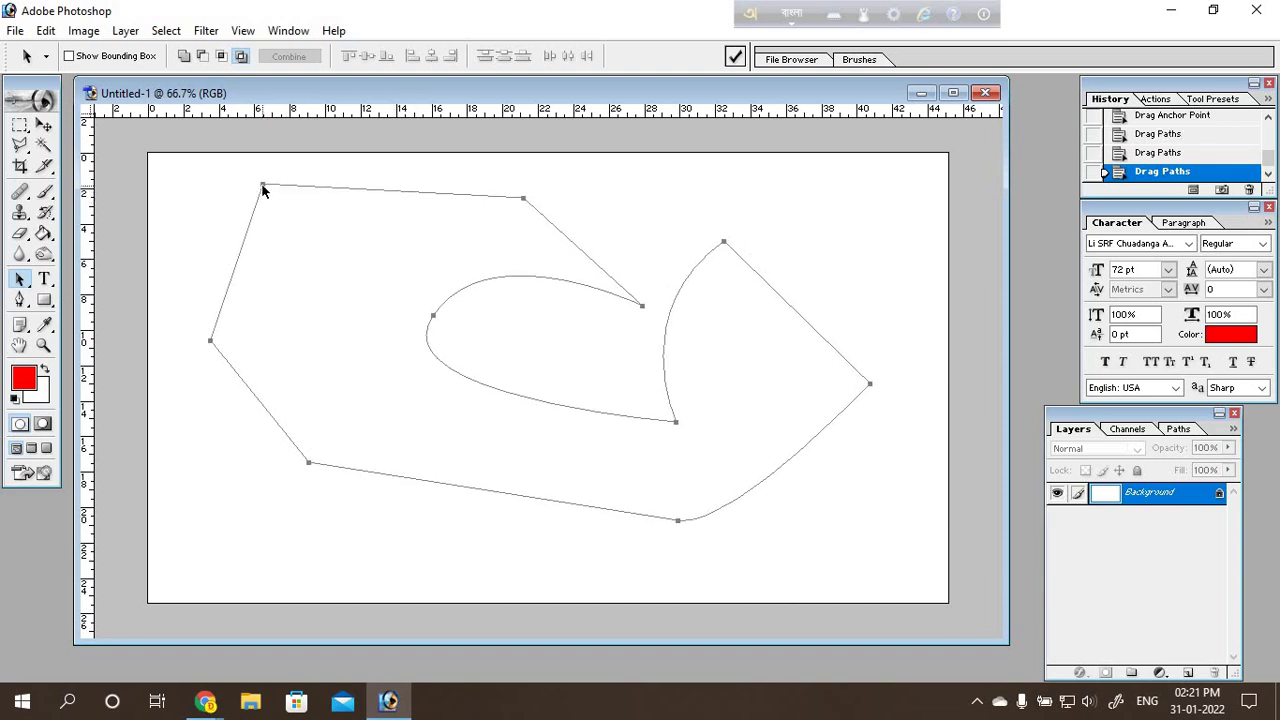
pyautogui.moveTo(267, 195); pyautogui.dragTo(272, 194)
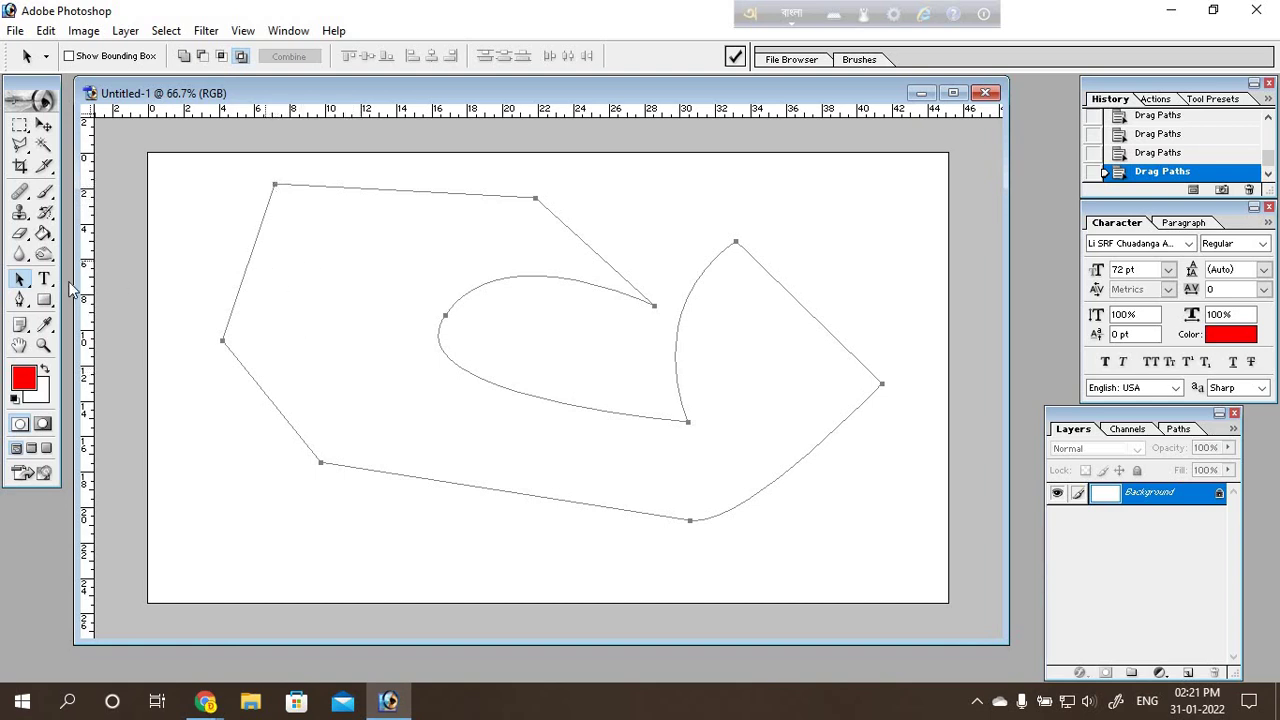
pyautogui.rightClick(19, 280)
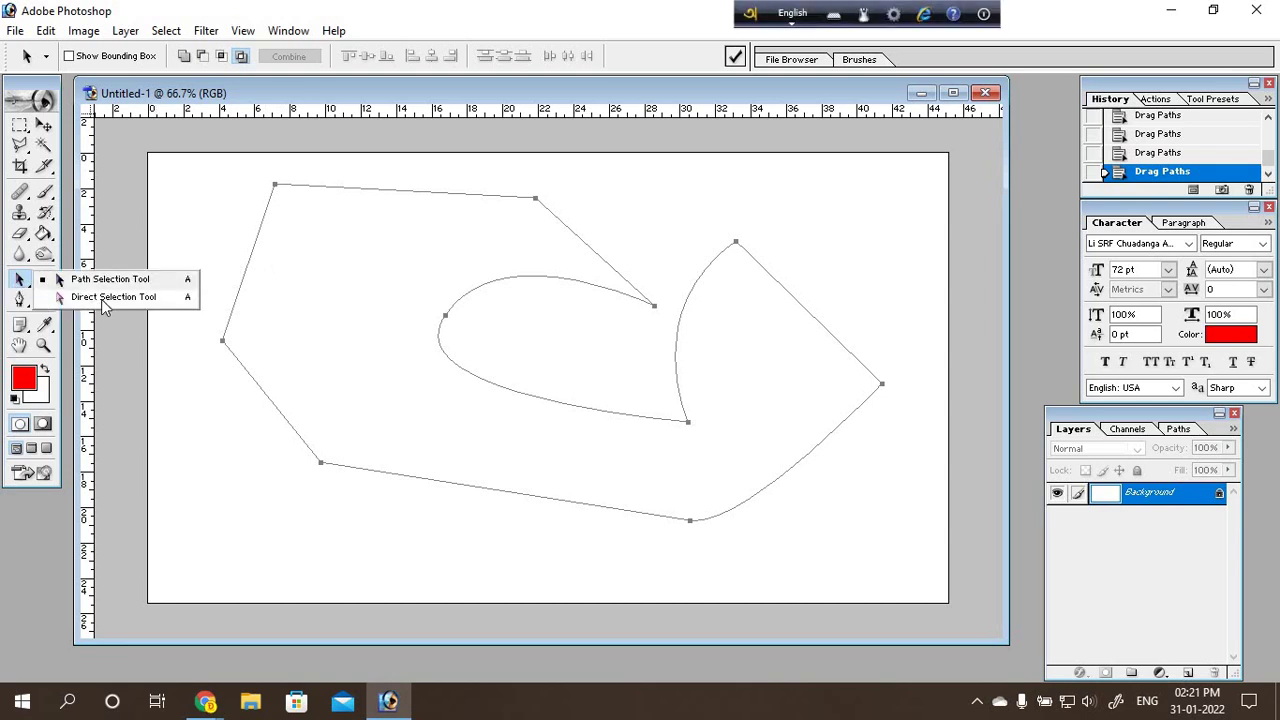
# Step: Reposition the top-left, left, bottom-left and bottom curve anchors of the path
pyautogui.click(20, 282)
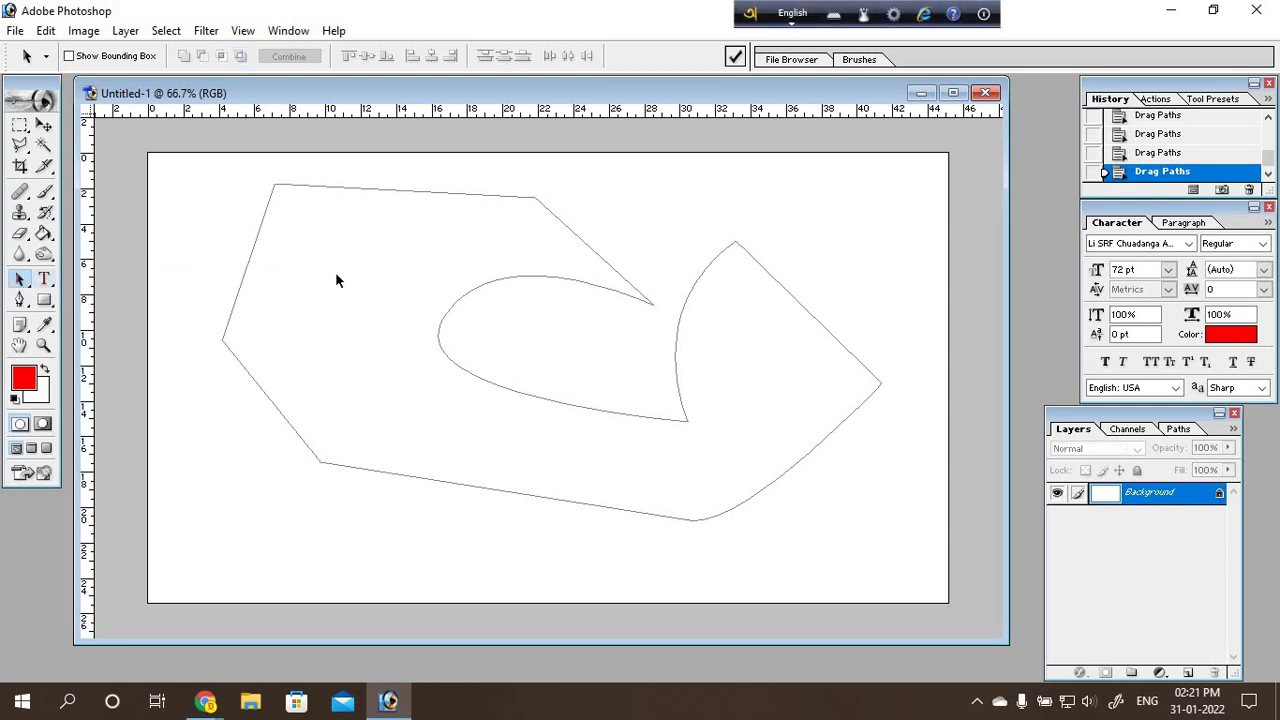
pyautogui.click(280, 183)
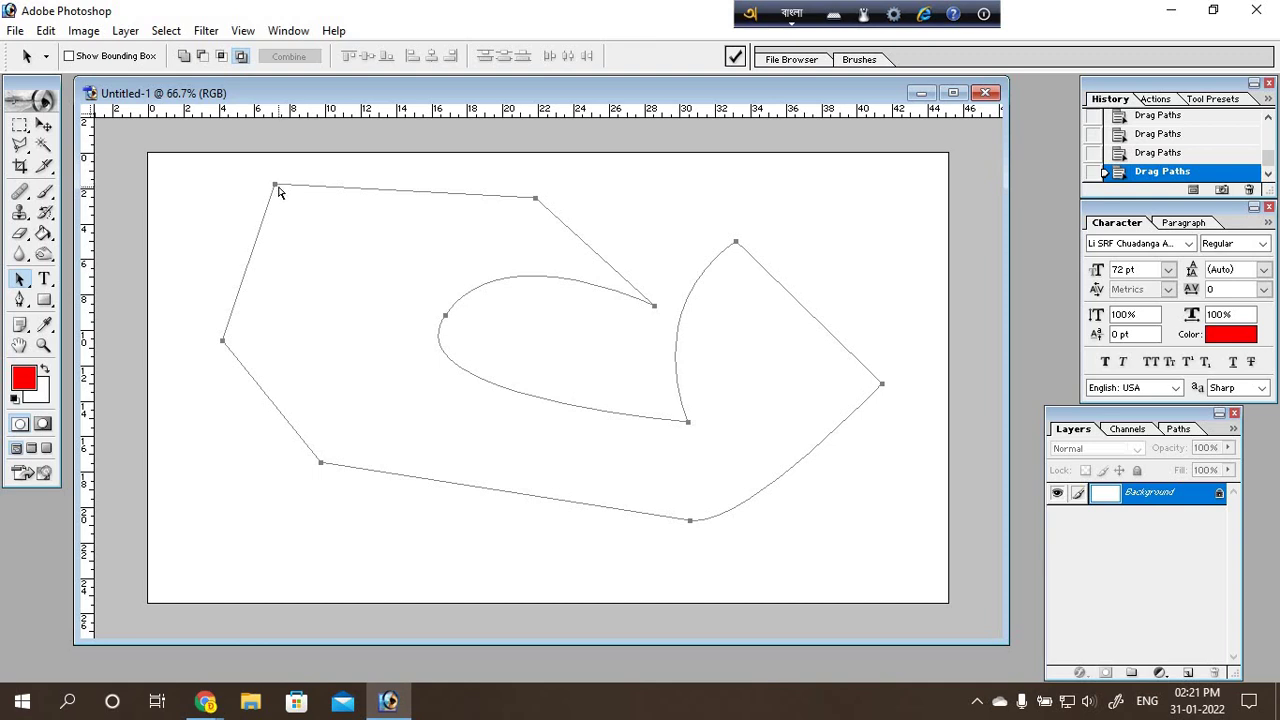
pyautogui.hotkey('shift', 'a')
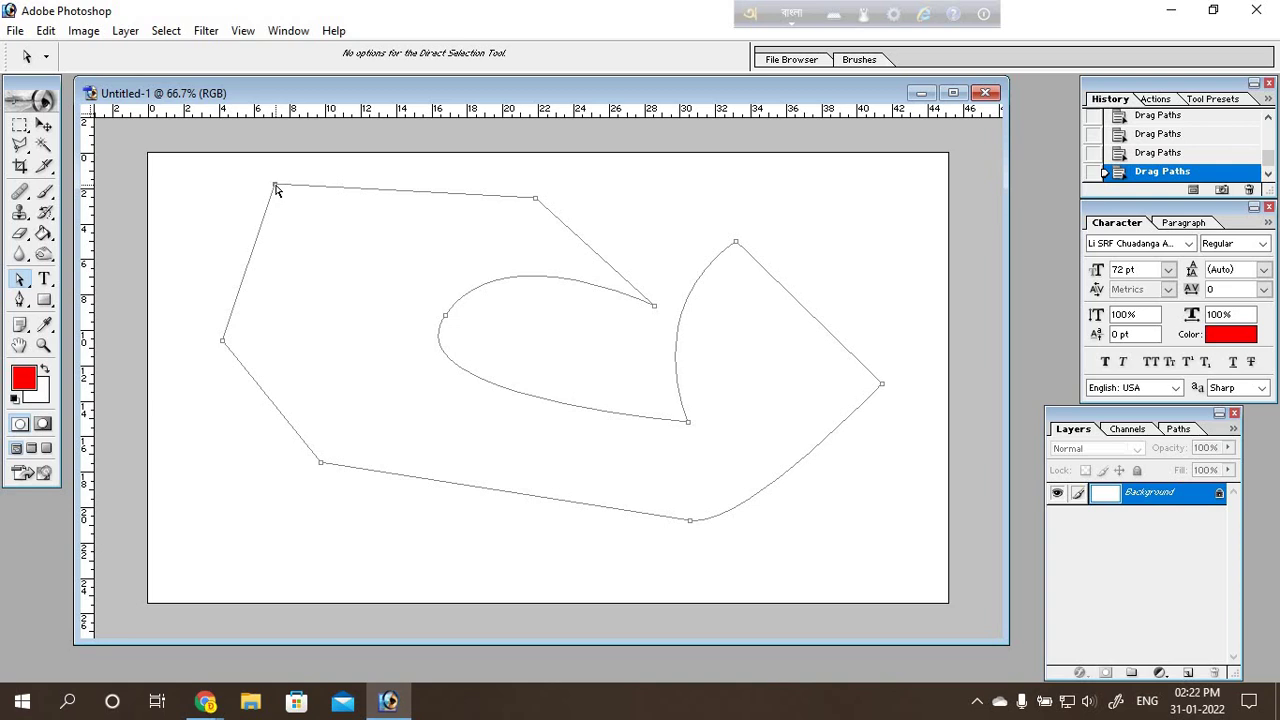
pyautogui.moveTo(279, 204)
pyautogui.mouseDown()
pyautogui.moveTo(346, 358)
pyautogui.moveTo(324, 272)
pyautogui.mouseUp()
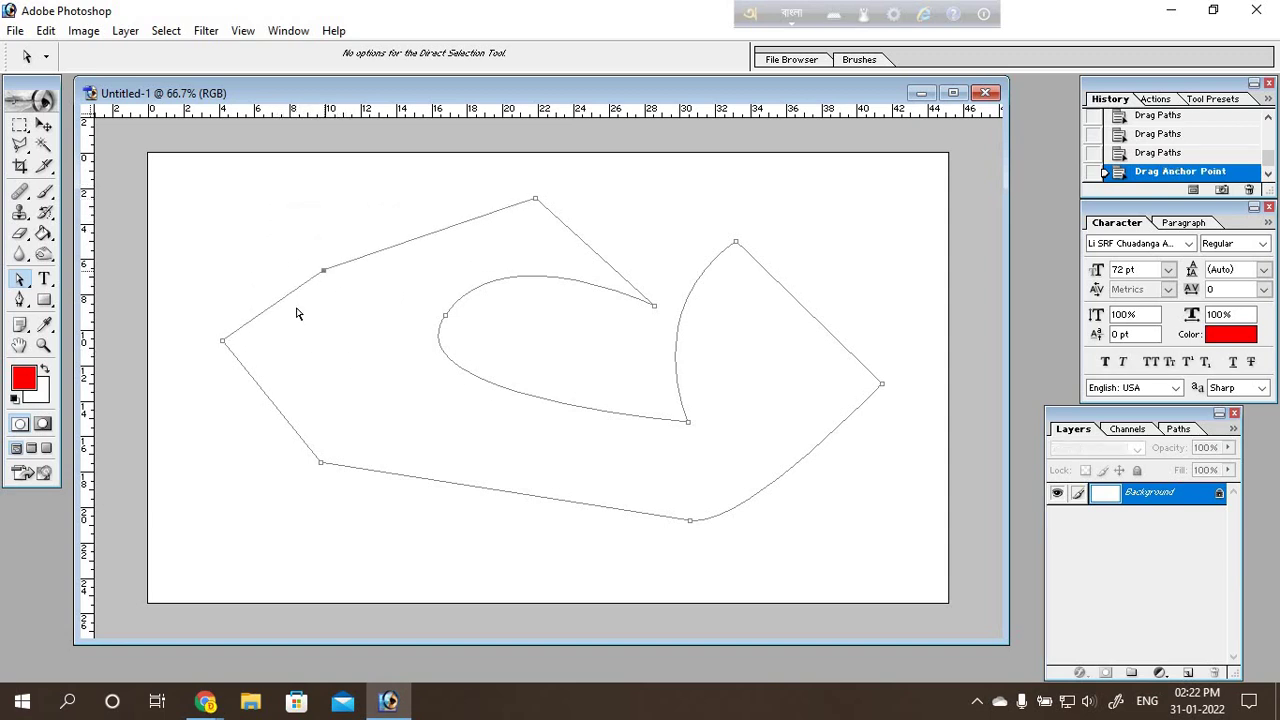
pyautogui.moveTo(222, 340)
pyautogui.mouseDown()
pyautogui.moveTo(311, 355)
pyautogui.moveTo(239, 348)
pyautogui.mouseUp()
pyautogui.moveTo(323, 467); pyautogui.dragTo(294, 491)
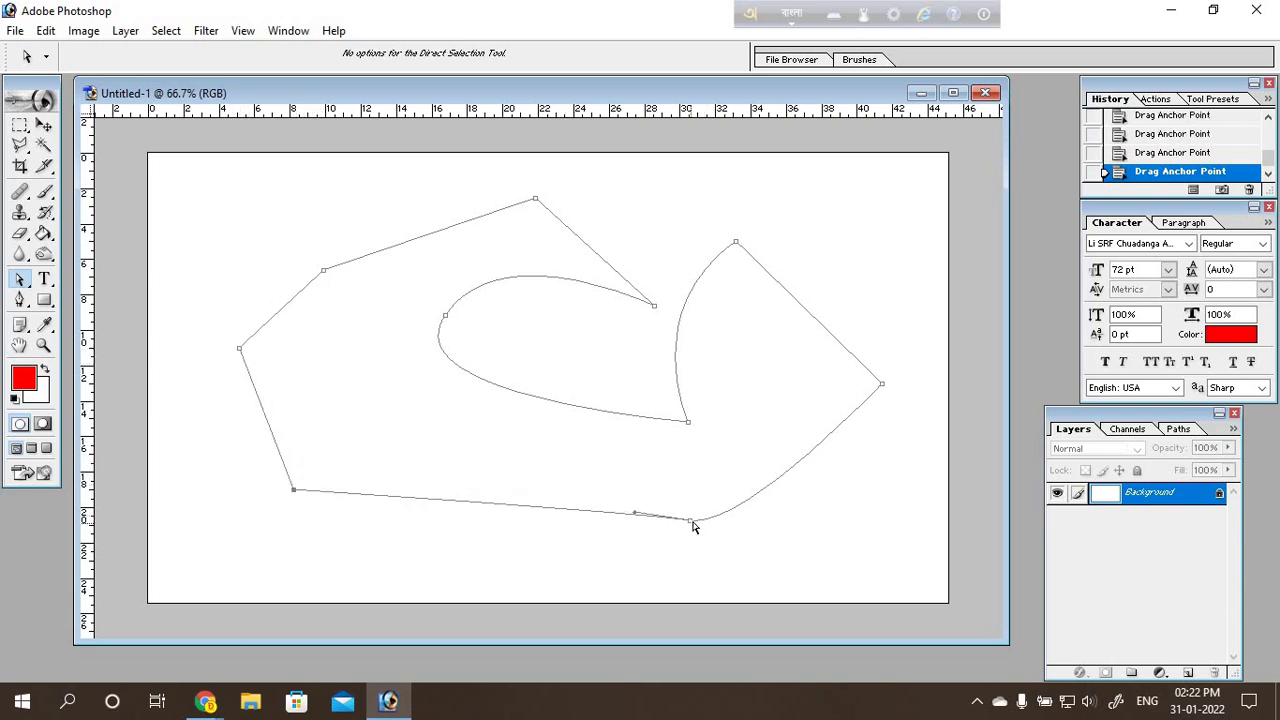
pyautogui.moveTo(689, 524)
pyautogui.mouseDown()
pyautogui.moveTo(645, 551)
pyautogui.moveTo(428, 570)
pyautogui.mouseUp()
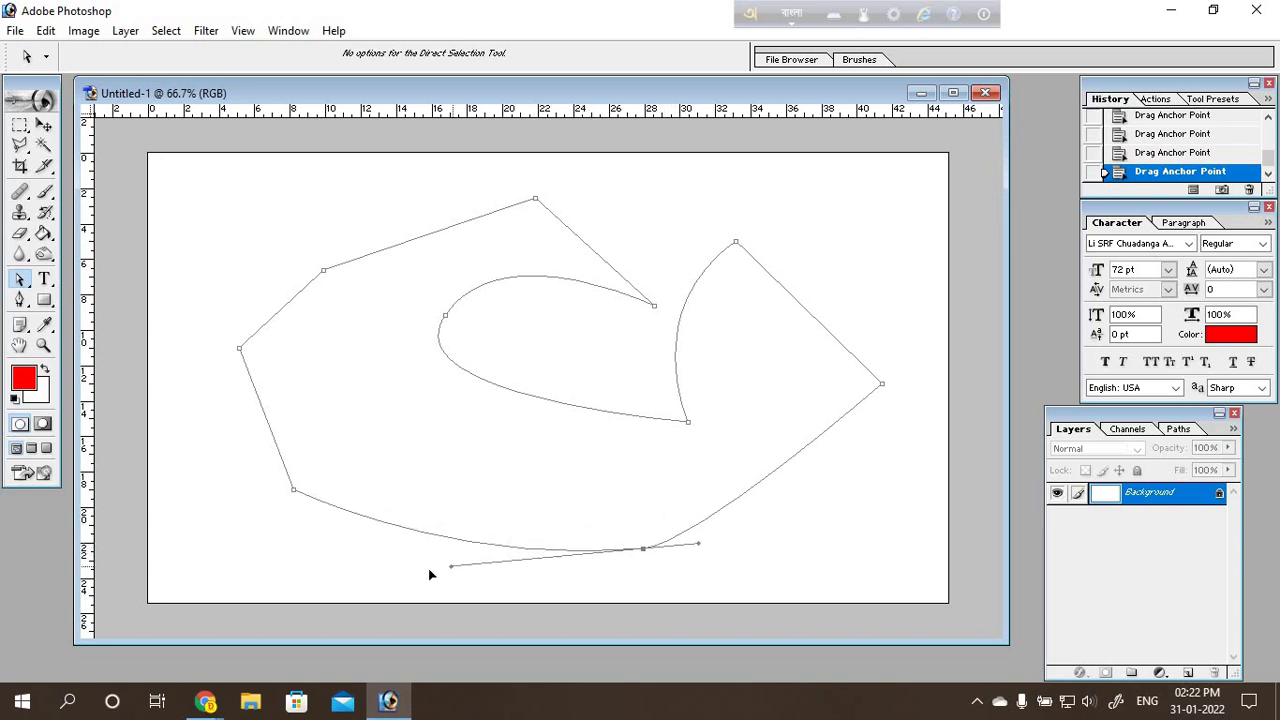
# Step: Tilt and raise the bottom anchor, then shift the inner curve's left anchor and straighten its handles
pyautogui.moveTo(698, 543)
pyautogui.mouseDown()
pyautogui.moveTo(772, 558)
pyautogui.moveTo(745, 563)
pyautogui.moveTo(766, 537)
pyautogui.mouseUp()
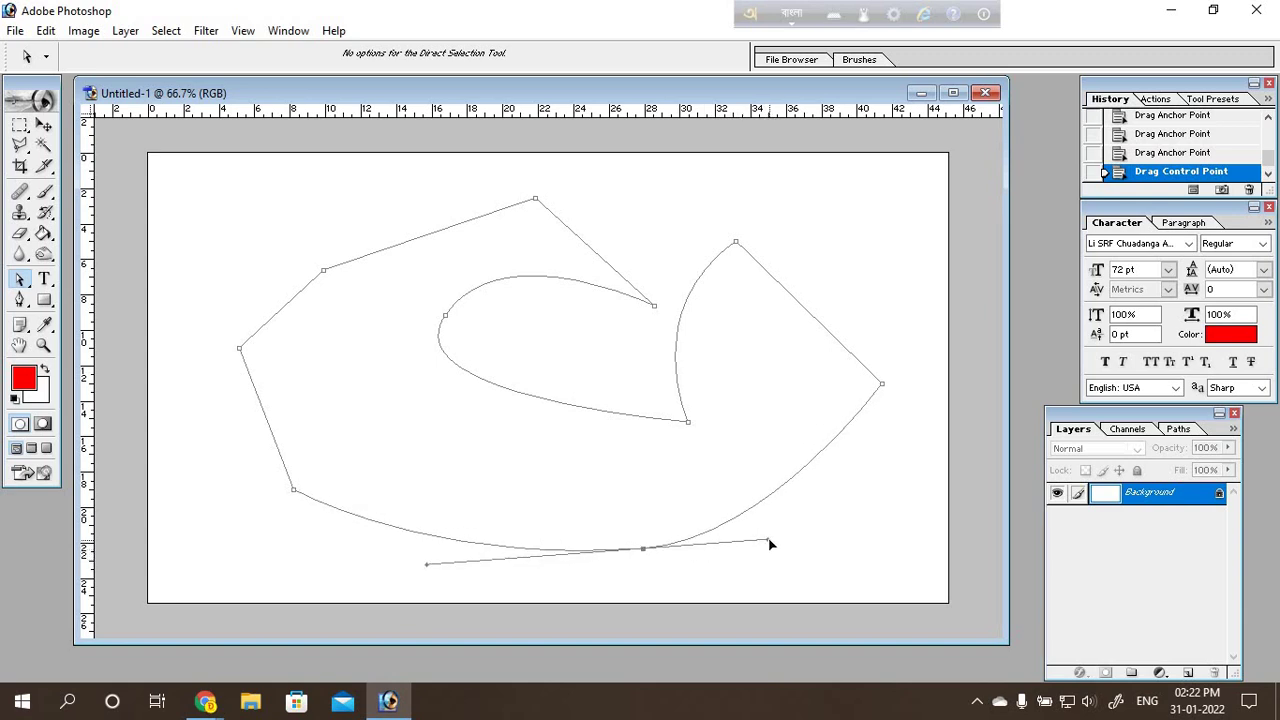
pyautogui.click(686, 422)
pyautogui.moveTo(684, 422); pyautogui.dragTo(682, 404)
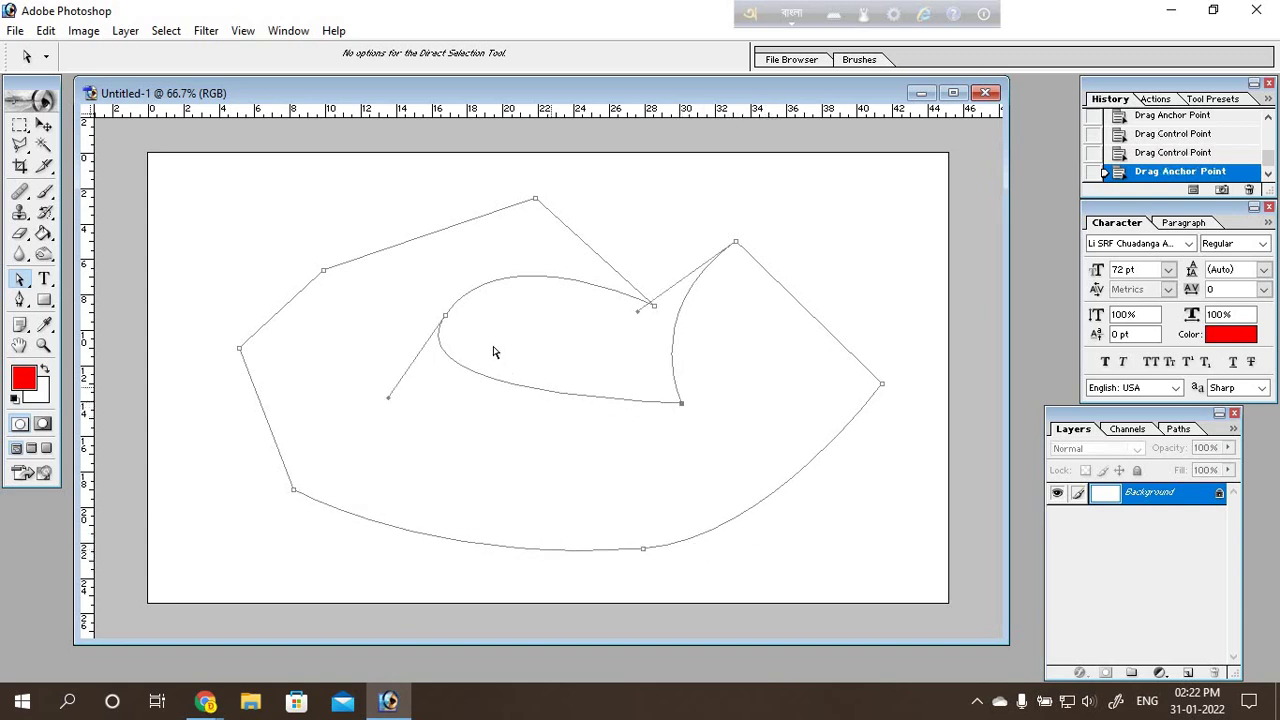
pyautogui.moveTo(445, 316); pyautogui.dragTo(495, 321)
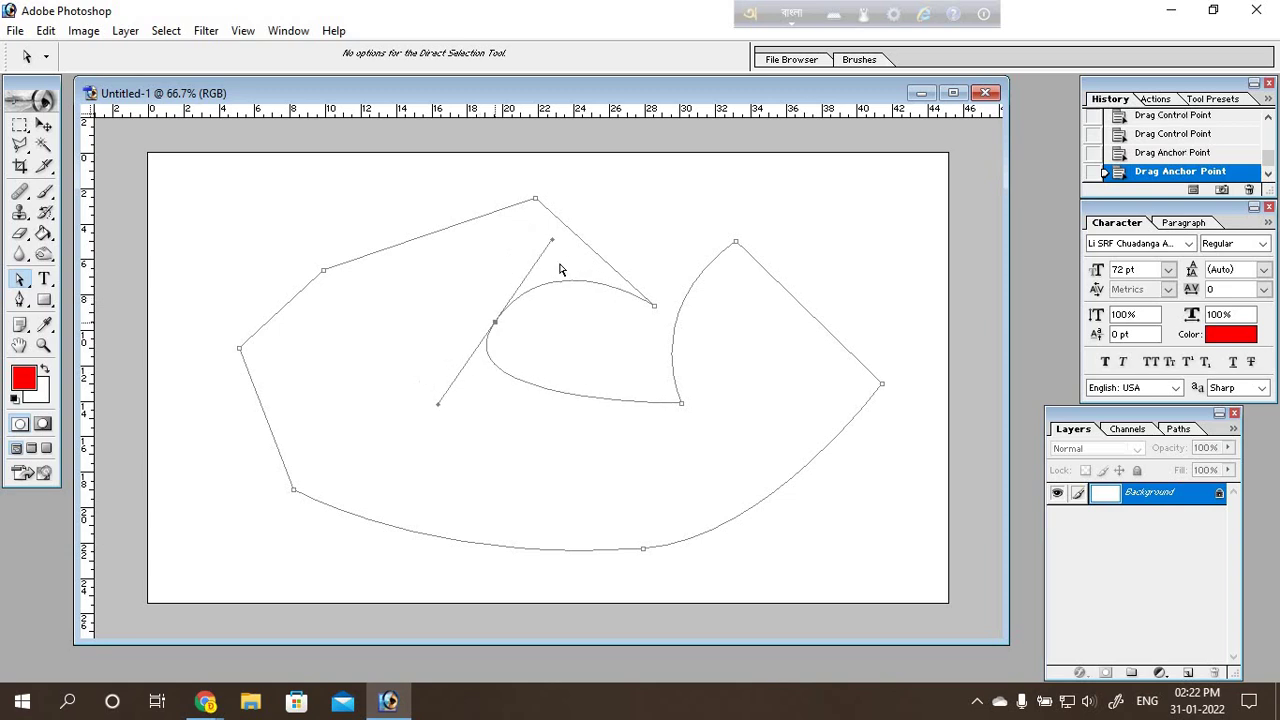
pyautogui.moveTo(547, 239); pyautogui.dragTo(496, 283)
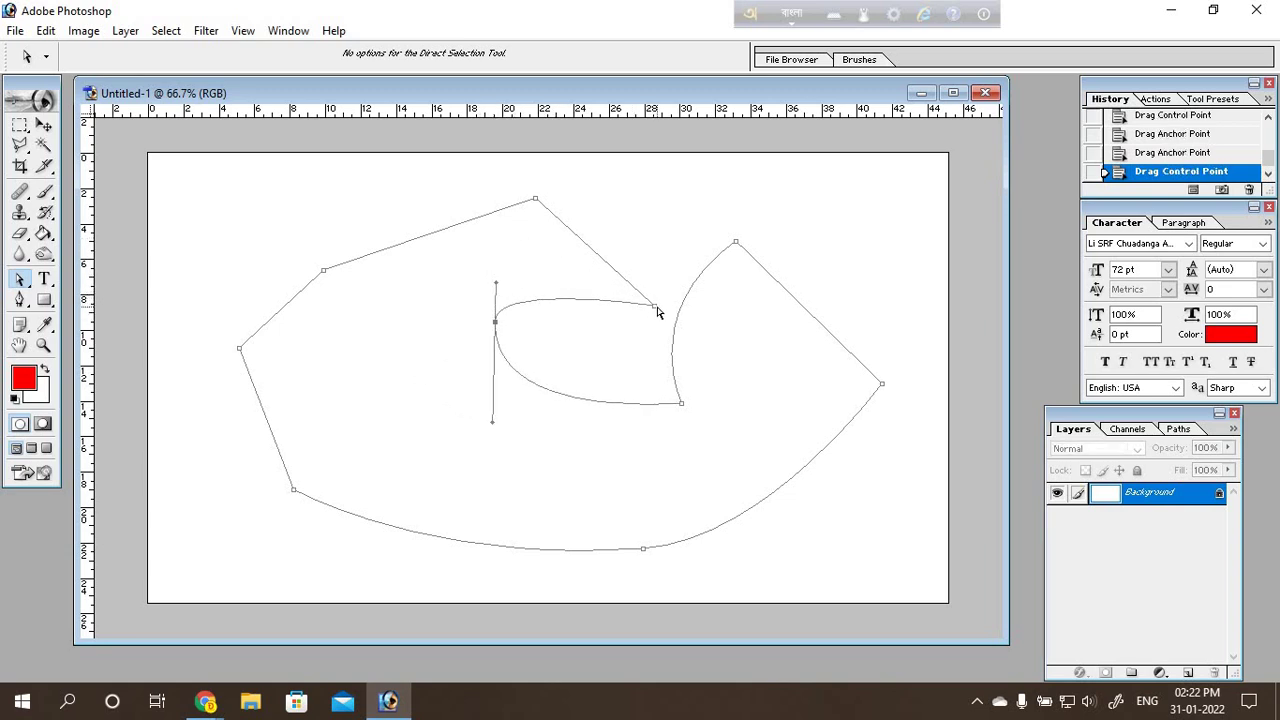
# Step: Move the inner upper and top anchors, then nudge the right inner curve's anchor and bend its handle
pyautogui.moveTo(655, 307); pyautogui.dragTo(636, 205)
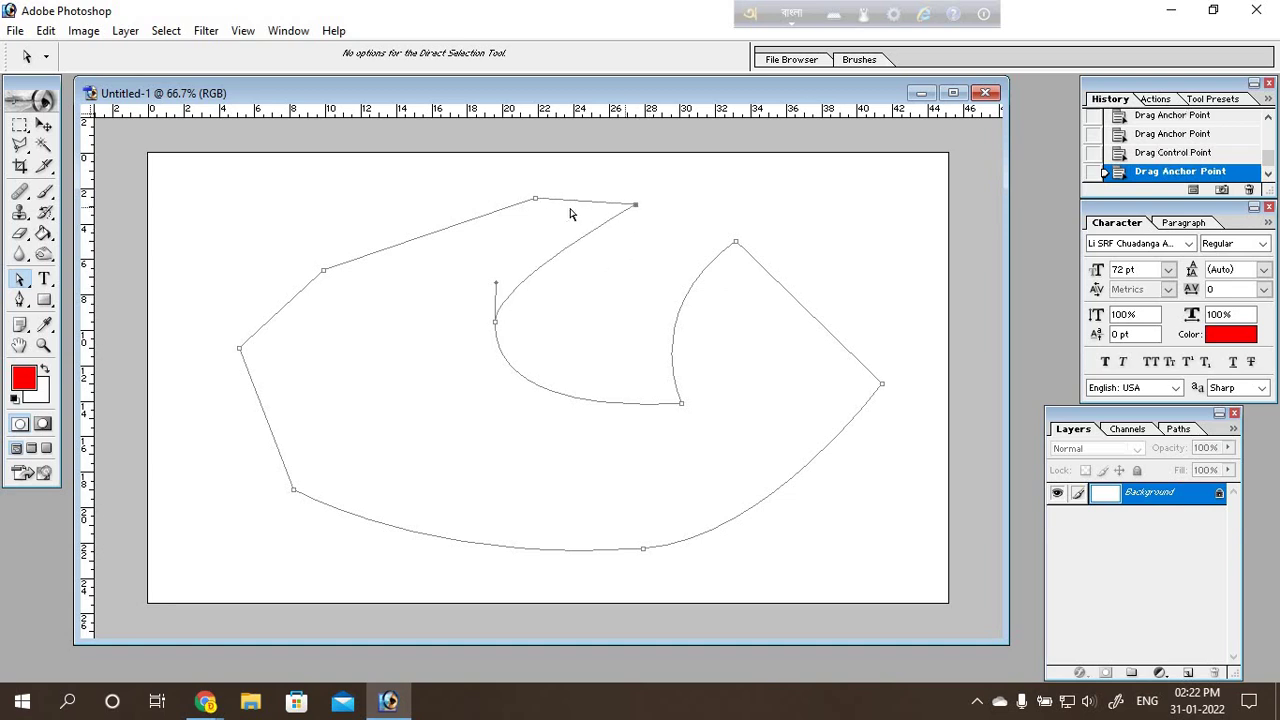
pyautogui.moveTo(537, 202)
pyautogui.mouseDown()
pyautogui.moveTo(445, 231)
pyautogui.moveTo(470, 207)
pyautogui.mouseUp()
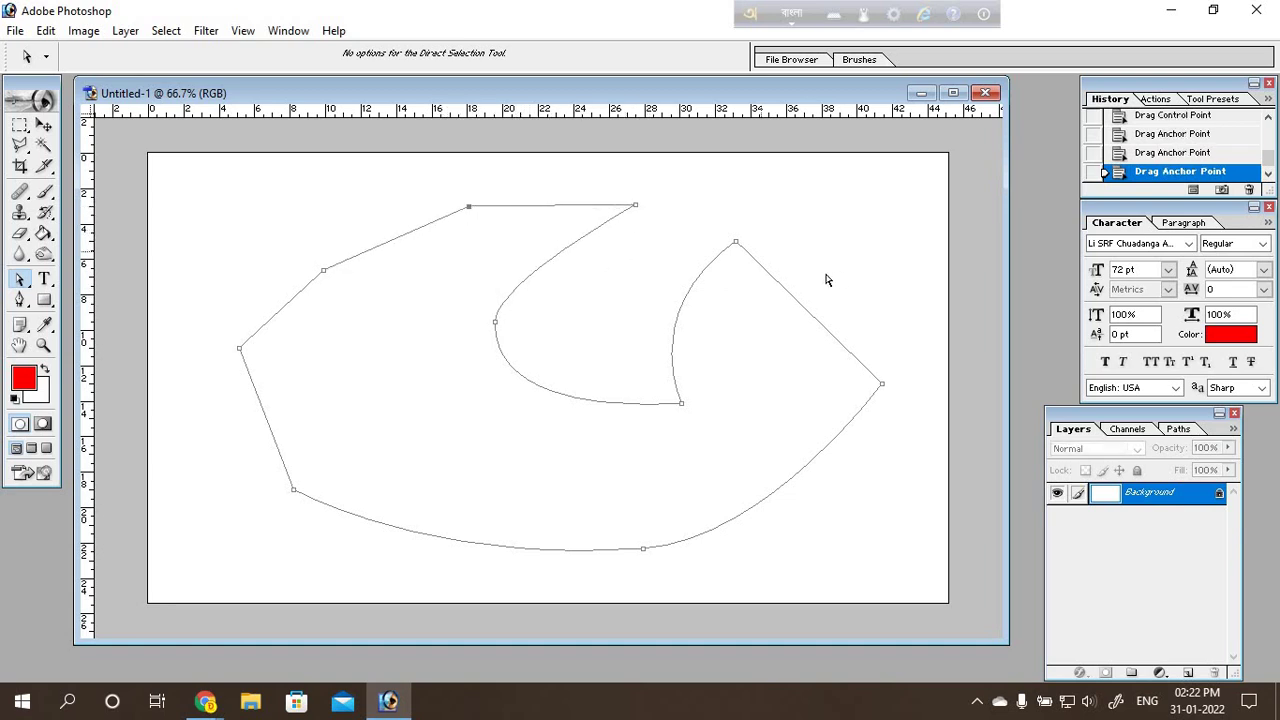
pyautogui.moveTo(735, 243); pyautogui.dragTo(763, 234)
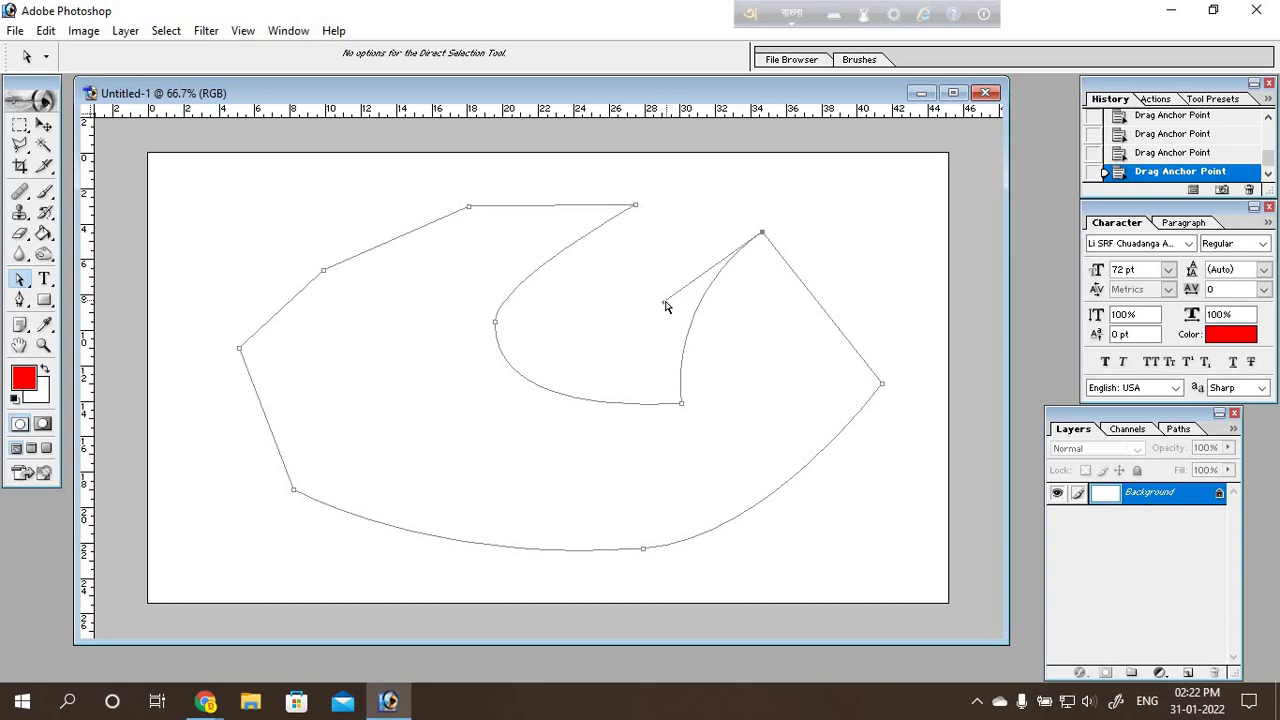
pyautogui.moveTo(663, 301); pyautogui.dragTo(605, 270)
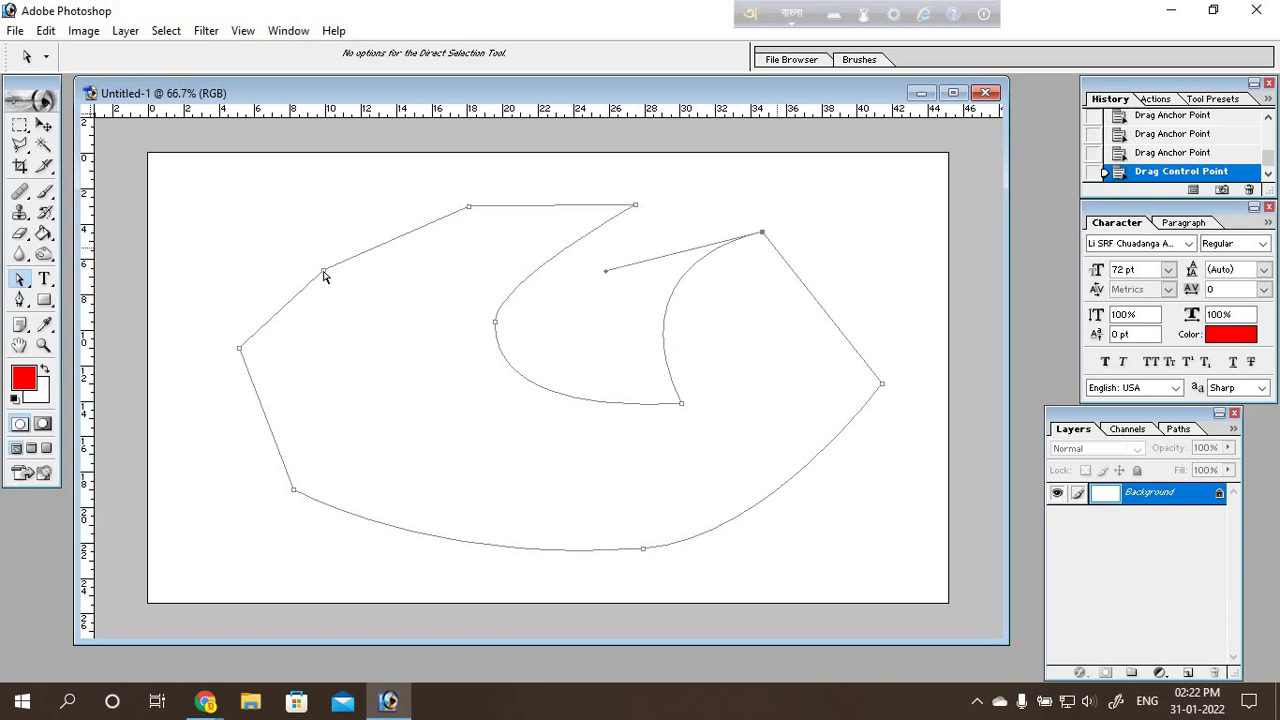
pyautogui.click(20, 303)
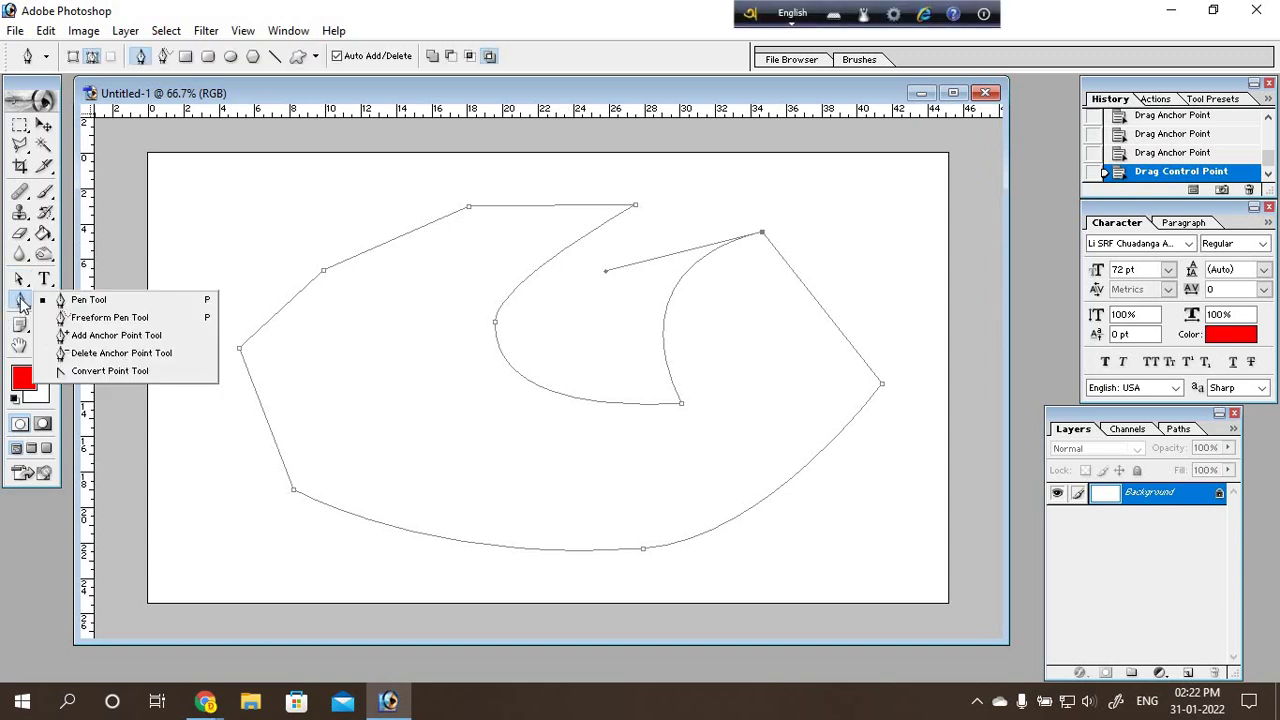
# Step: Add an anchor on the upper-left edge and drag it and its handle into an upward bump
pyautogui.click(102, 338)
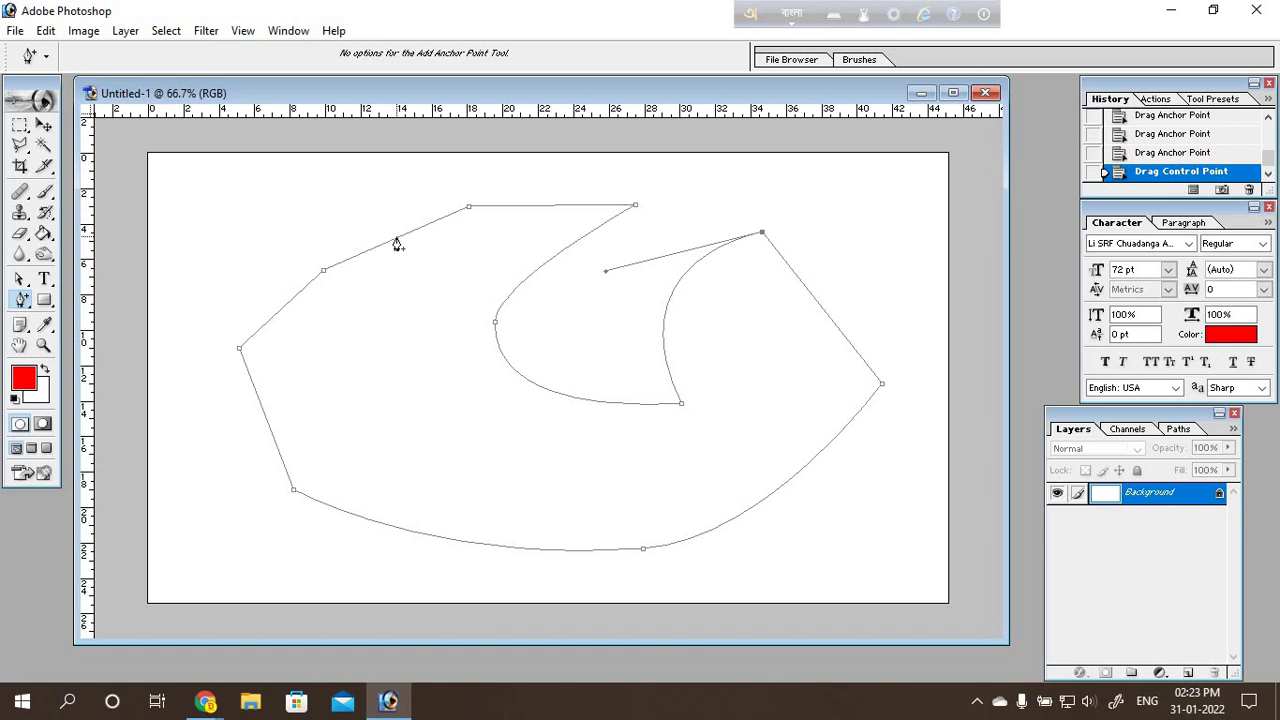
pyautogui.click(397, 239)
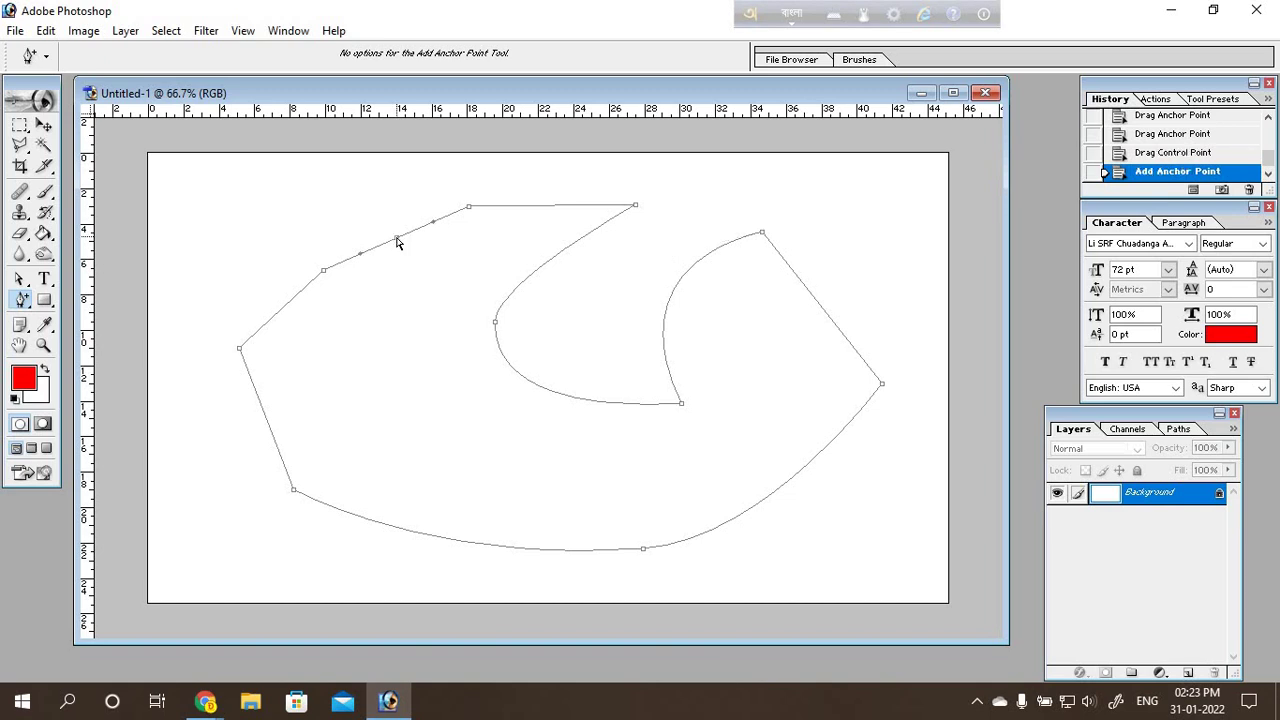
pyautogui.moveTo(397, 239); pyautogui.dragTo(358, 183)
pyautogui.moveTo(358, 183); pyautogui.dragTo(295, 221)
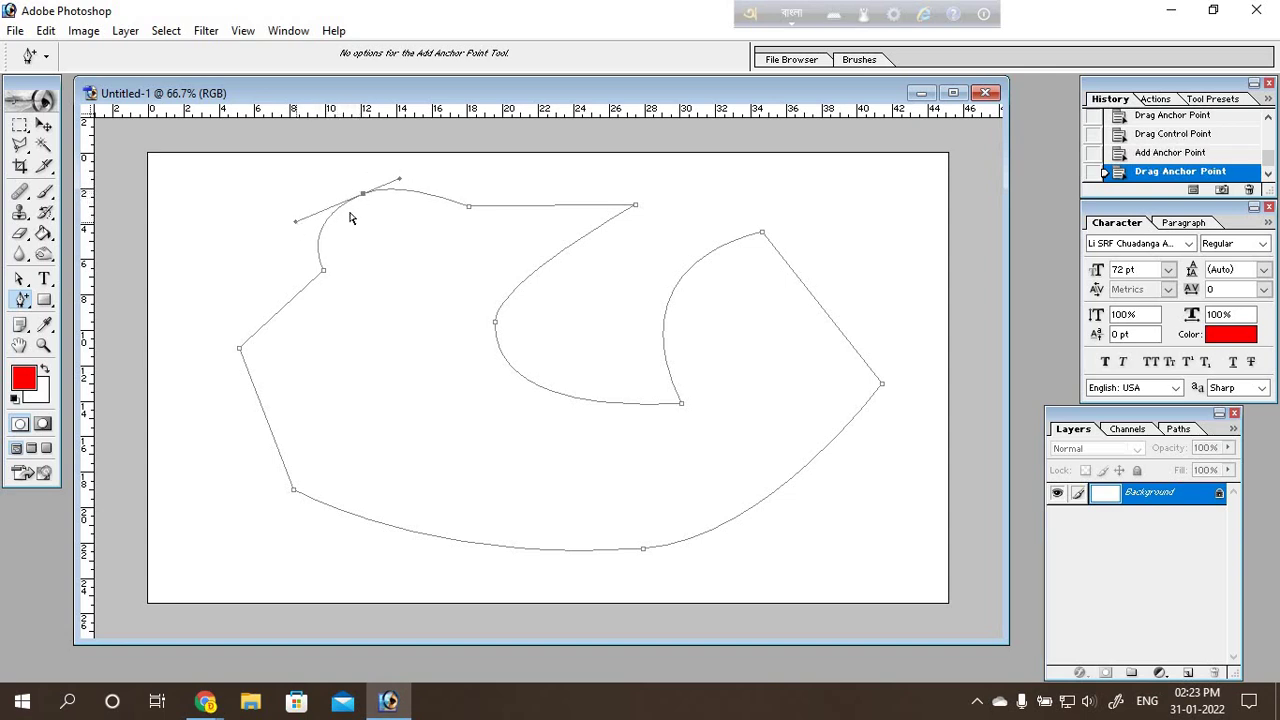
pyautogui.moveTo(400, 181); pyautogui.dragTo(424, 151)
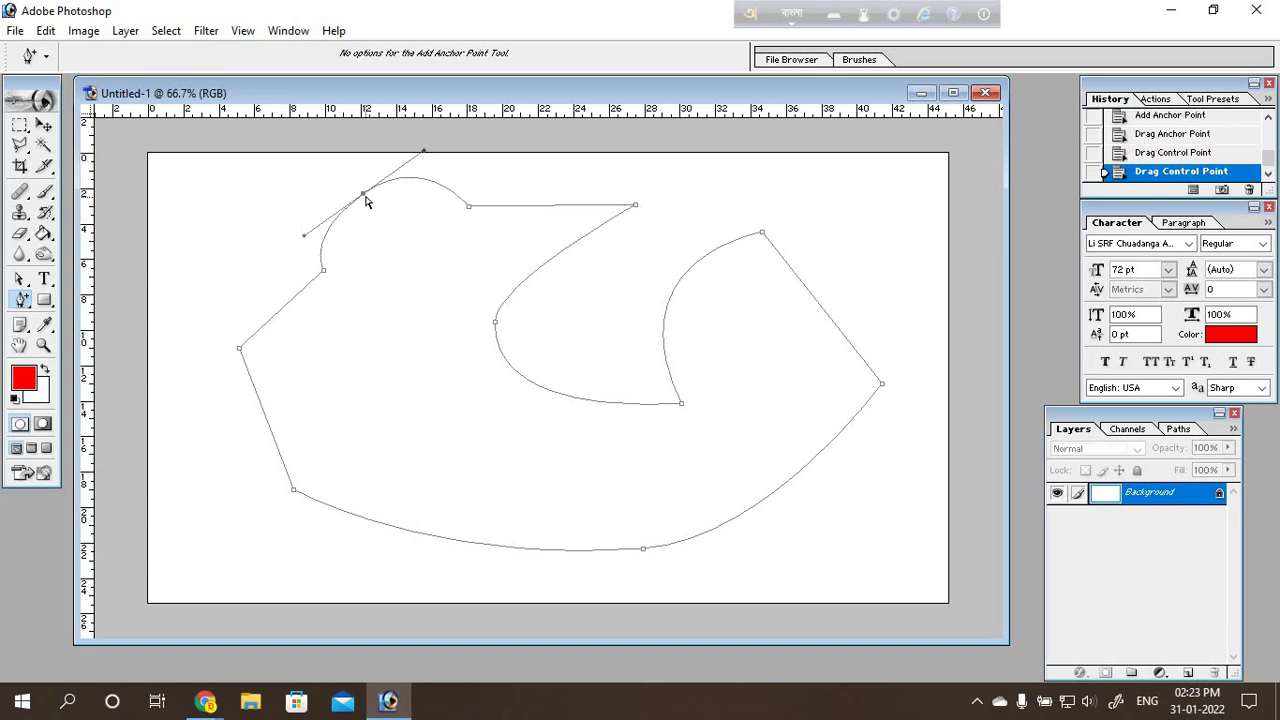
pyautogui.moveTo(362, 193); pyautogui.dragTo(350, 193)
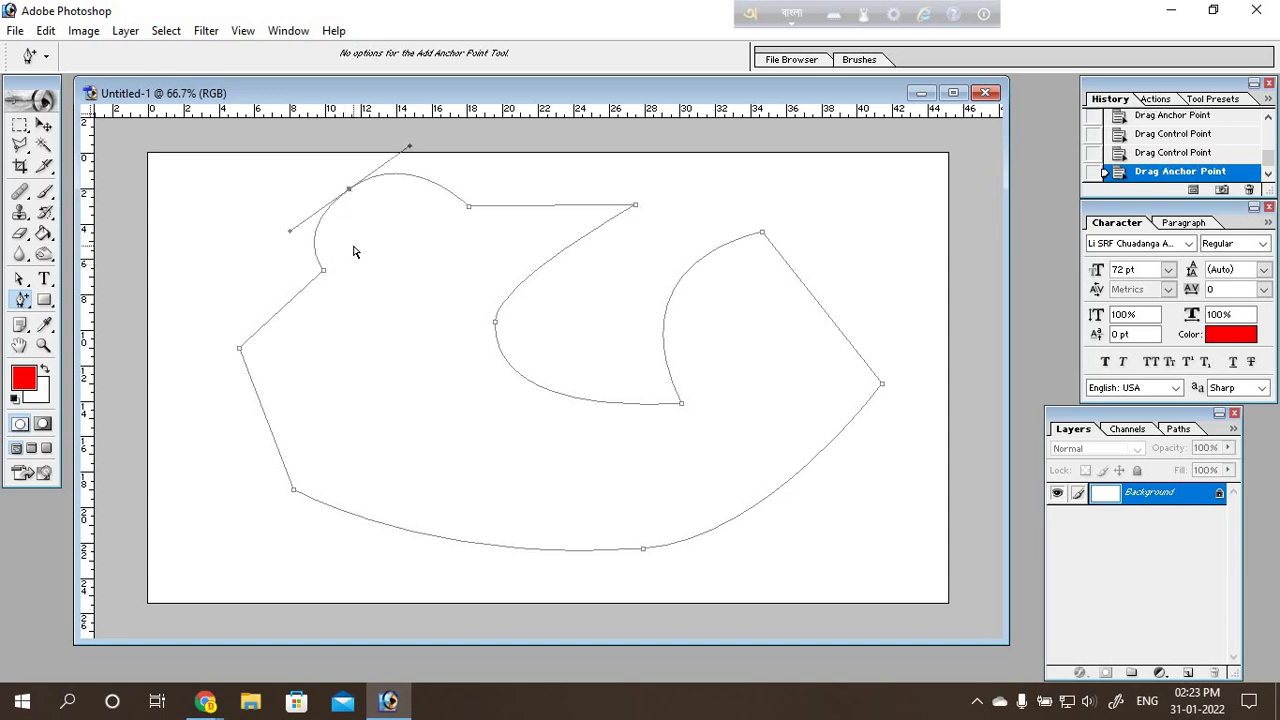
# Step: Delete the path's leftmost corner anchor with the Delete Anchor Point Tool
pyautogui.click(22, 302)
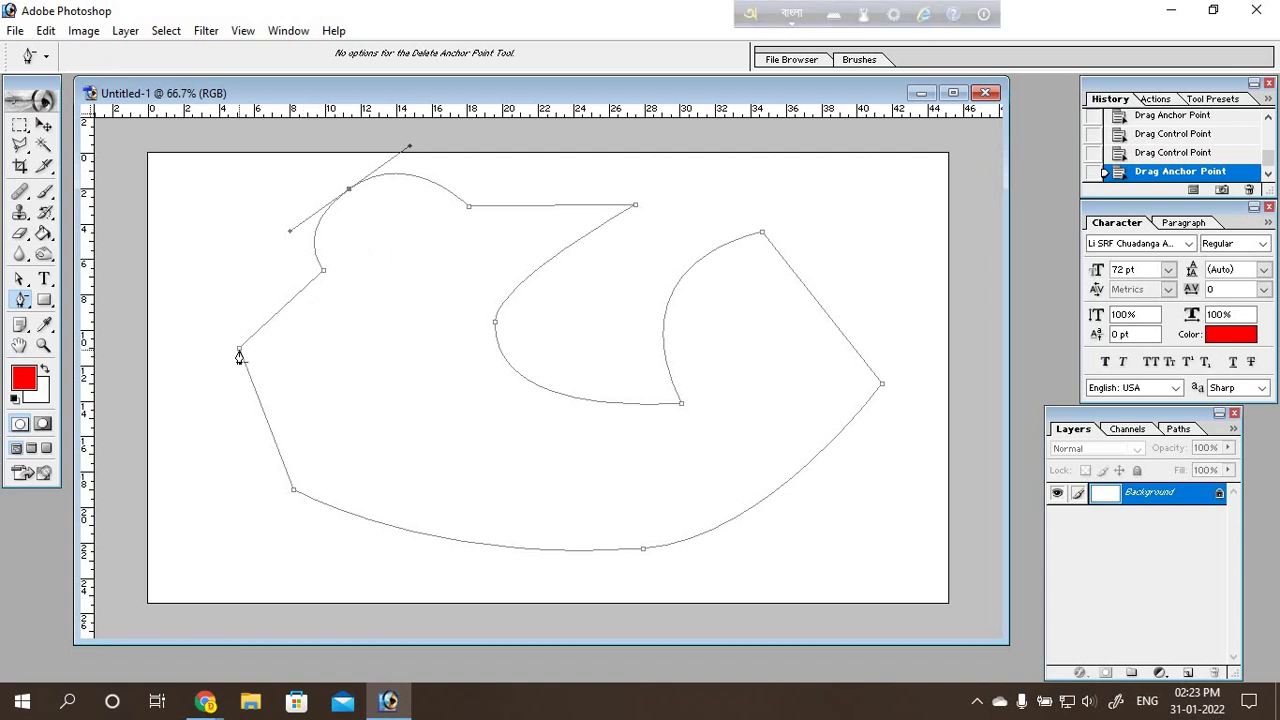
pyautogui.click(240, 349)
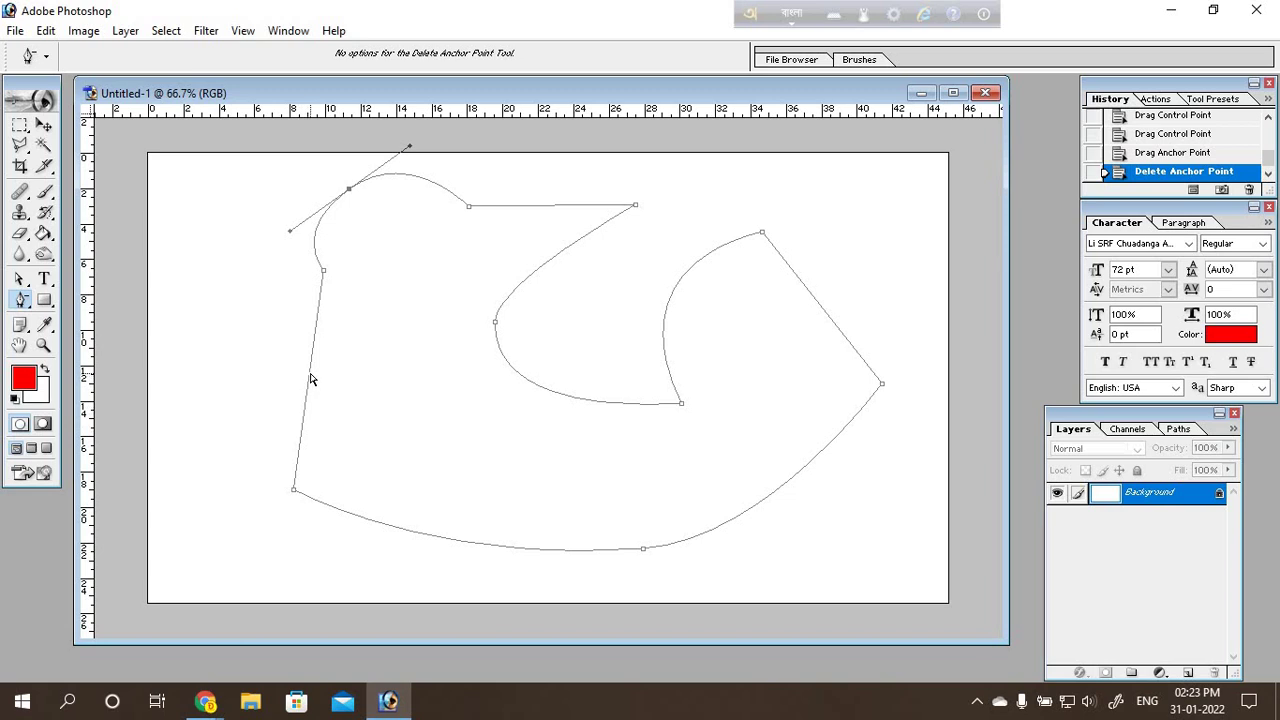
# Step: Add an anchor on the left edge, pull it inward, swing its handles left and move it down-right
pyautogui.rightClick(22, 300)
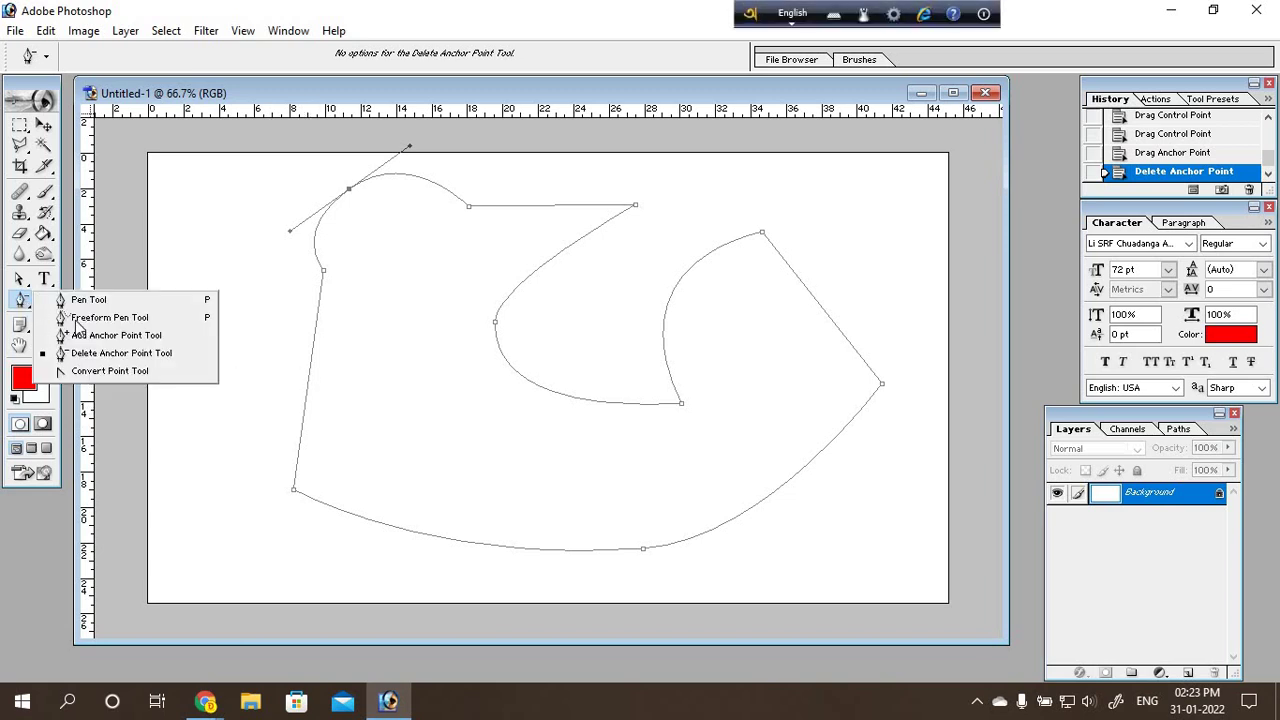
pyautogui.click(94, 338)
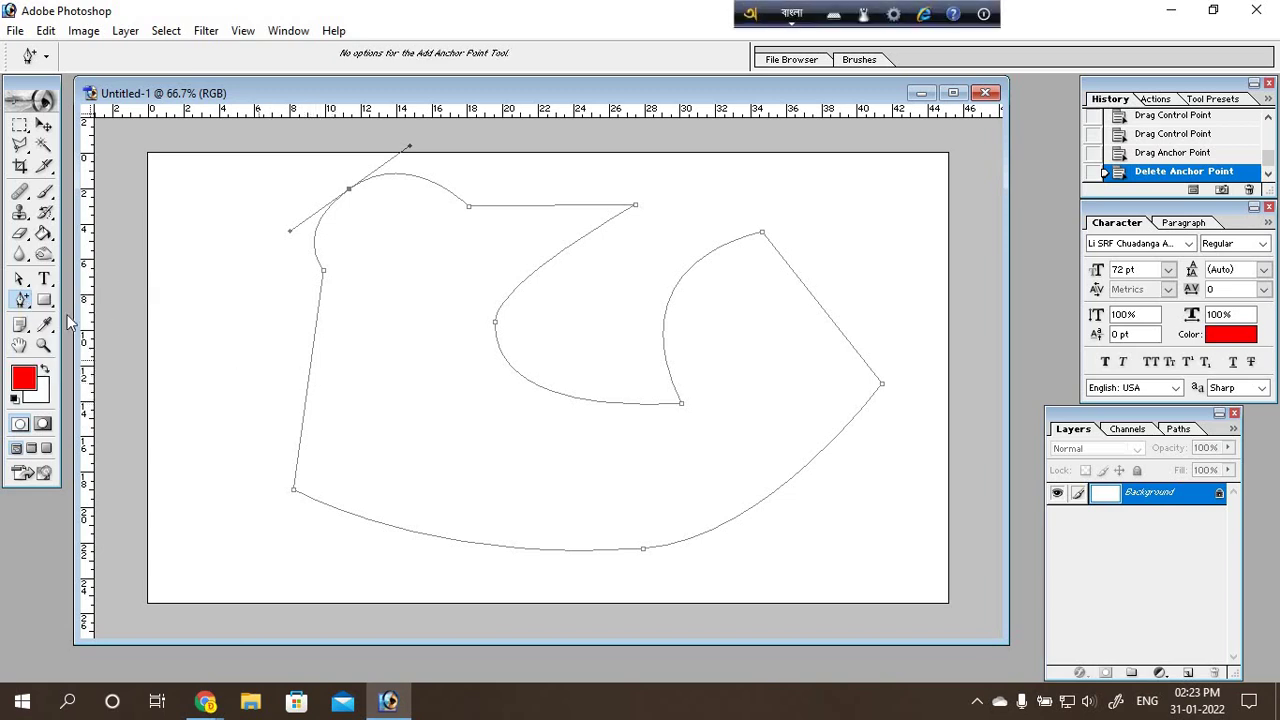
pyautogui.rightClick(22, 300)
pyautogui.click(112, 338)
pyautogui.moveTo(309, 386)
pyautogui.mouseDown()
pyautogui.moveTo(358, 387)
pyautogui.moveTo(360, 374)
pyautogui.mouseUp()
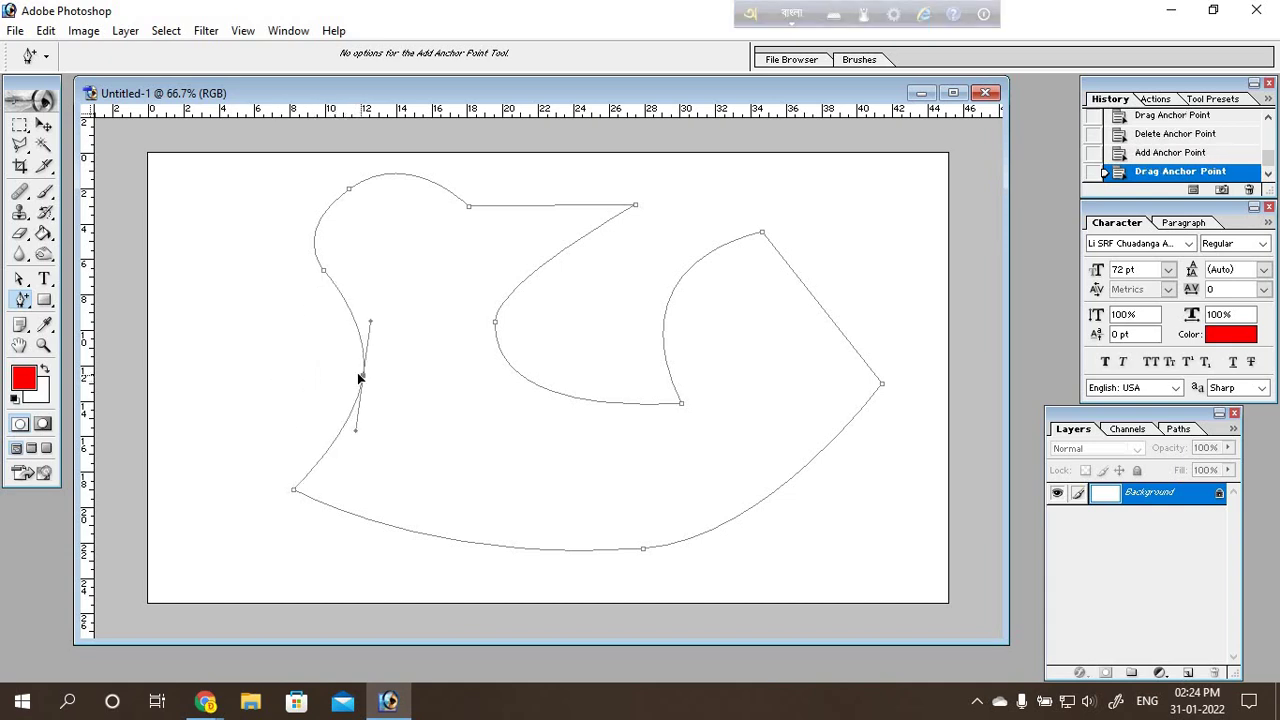
pyautogui.moveTo(316, 424); pyautogui.dragTo(179, 415)
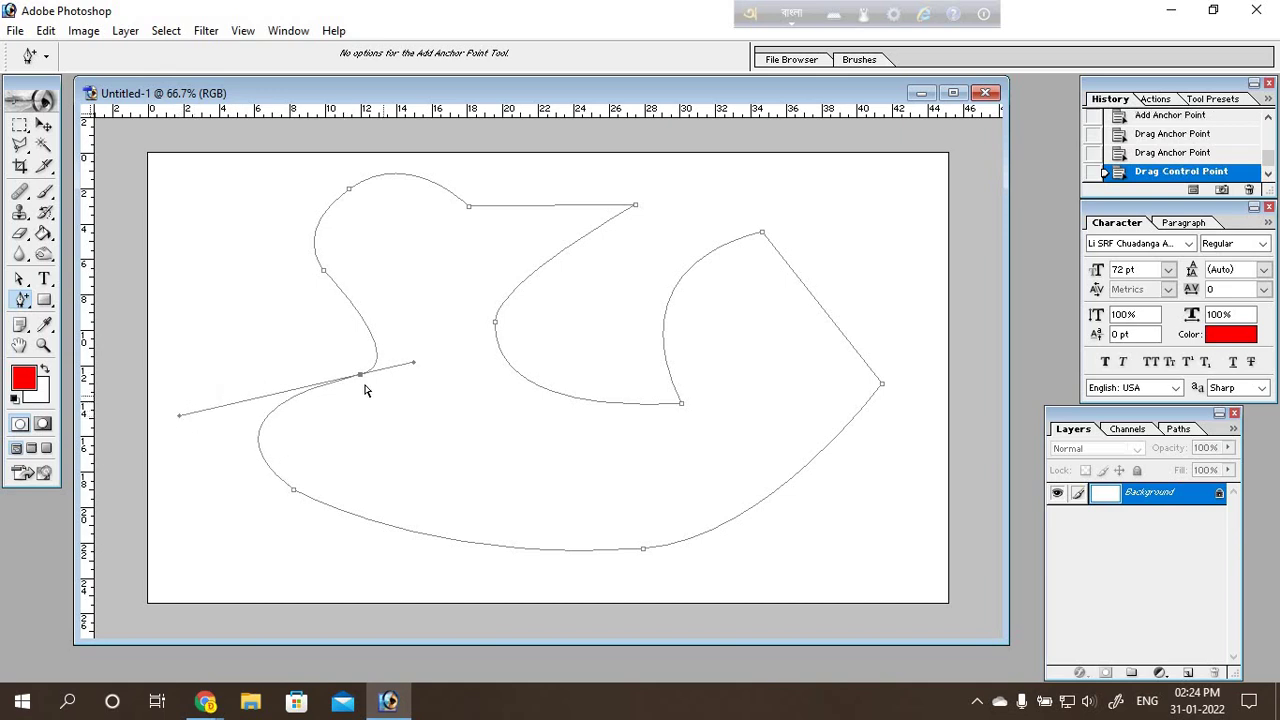
pyautogui.moveTo(360, 378); pyautogui.dragTo(401, 414)
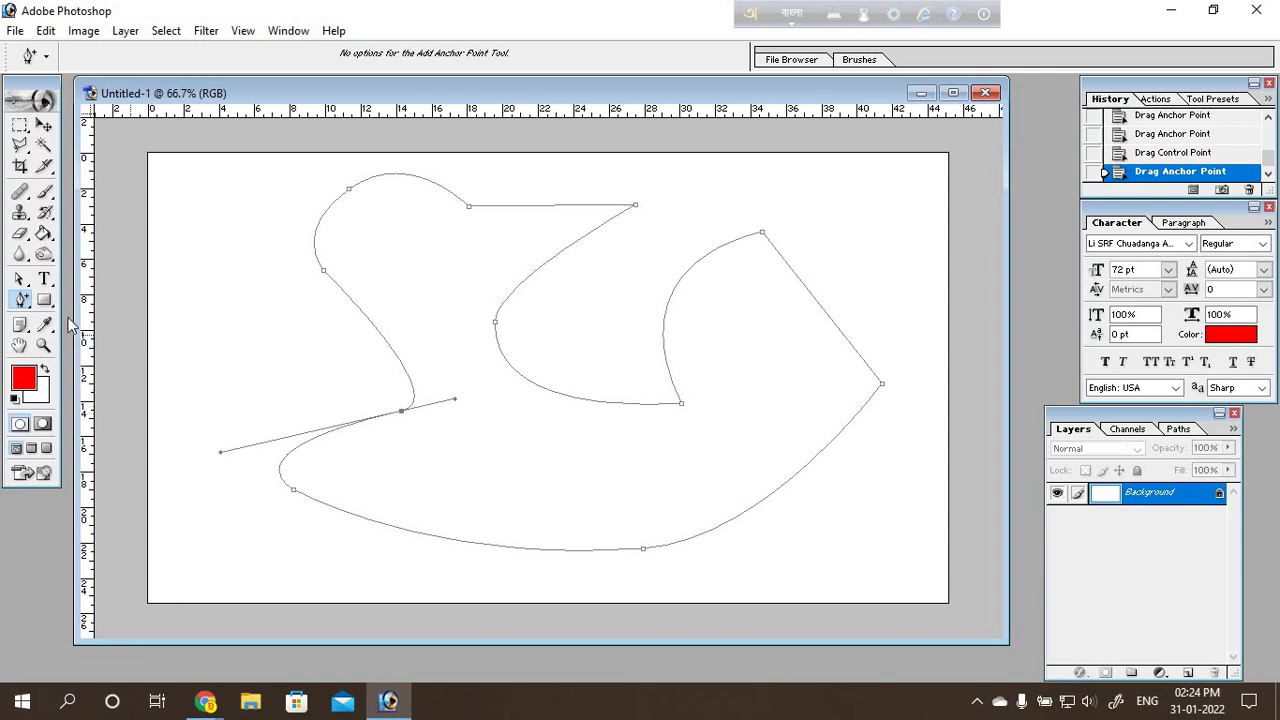
# Step: Select the inner curve's top-right anchor and adjust its direction handle to extend left
pyautogui.click(20, 280)
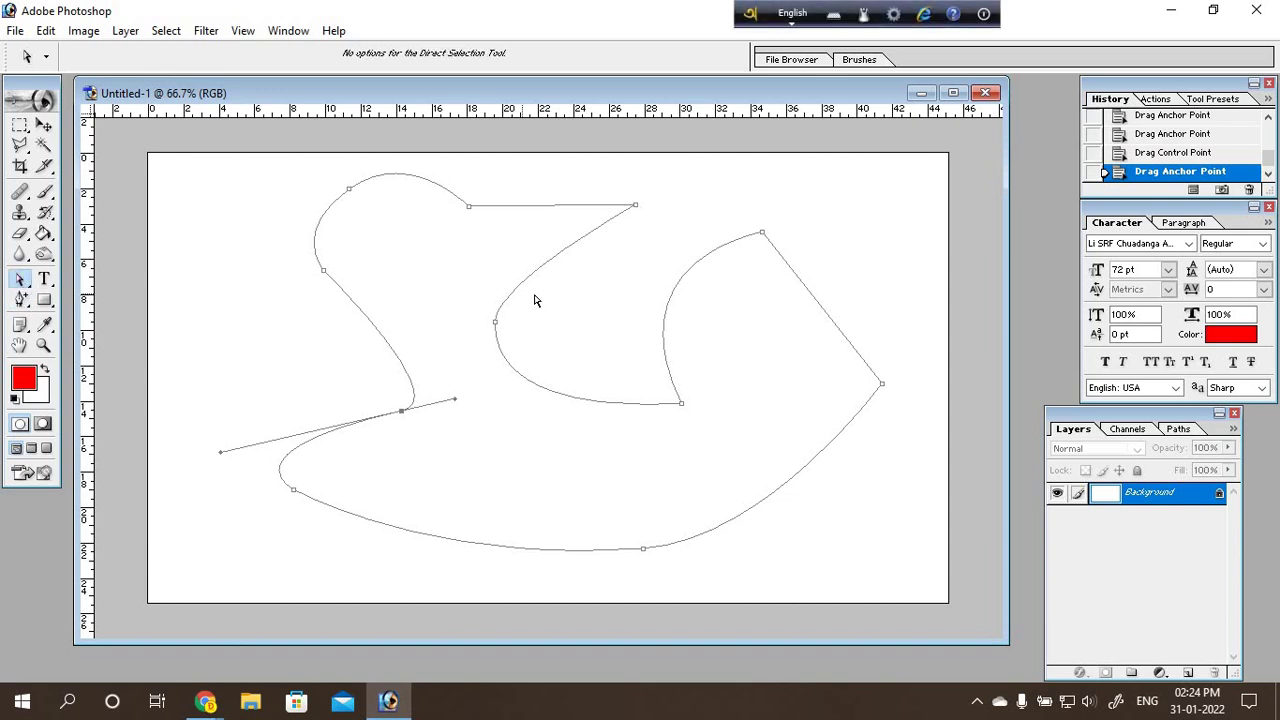
pyautogui.click(762, 234)
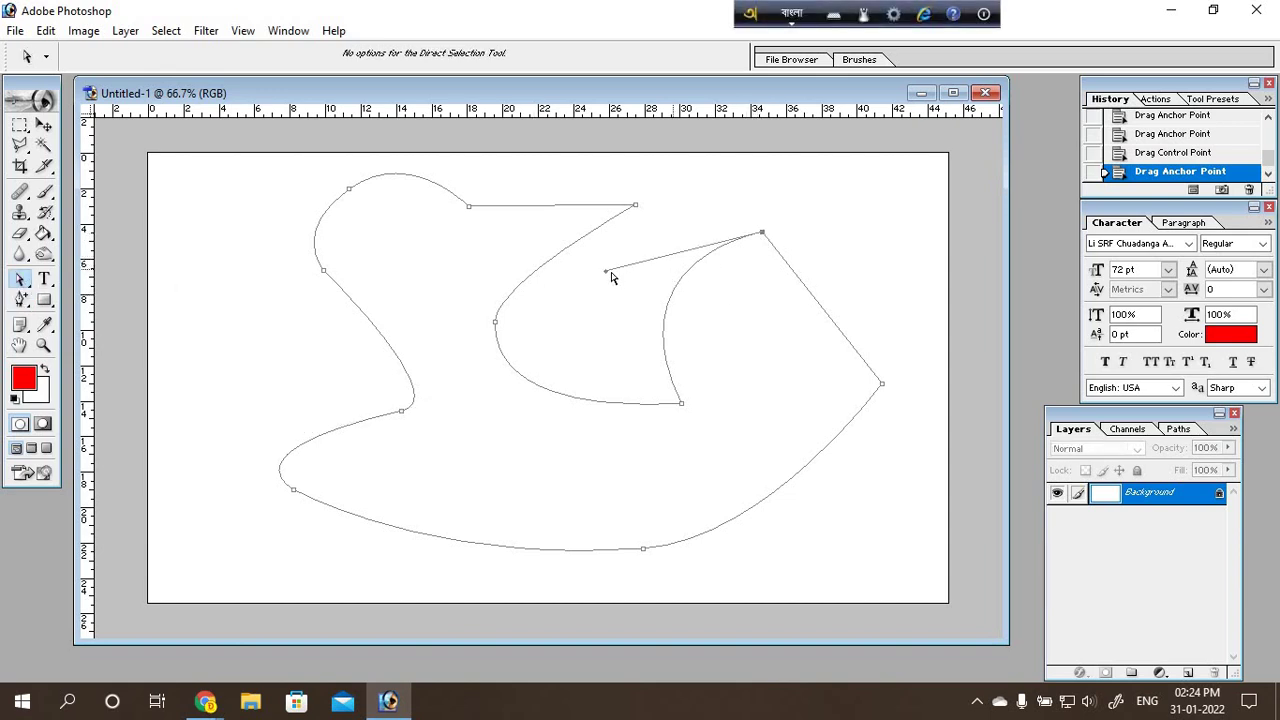
pyautogui.moveTo(607, 276)
pyautogui.mouseDown()
pyautogui.moveTo(603, 290)
pyautogui.moveTo(598, 280)
pyautogui.mouseUp()
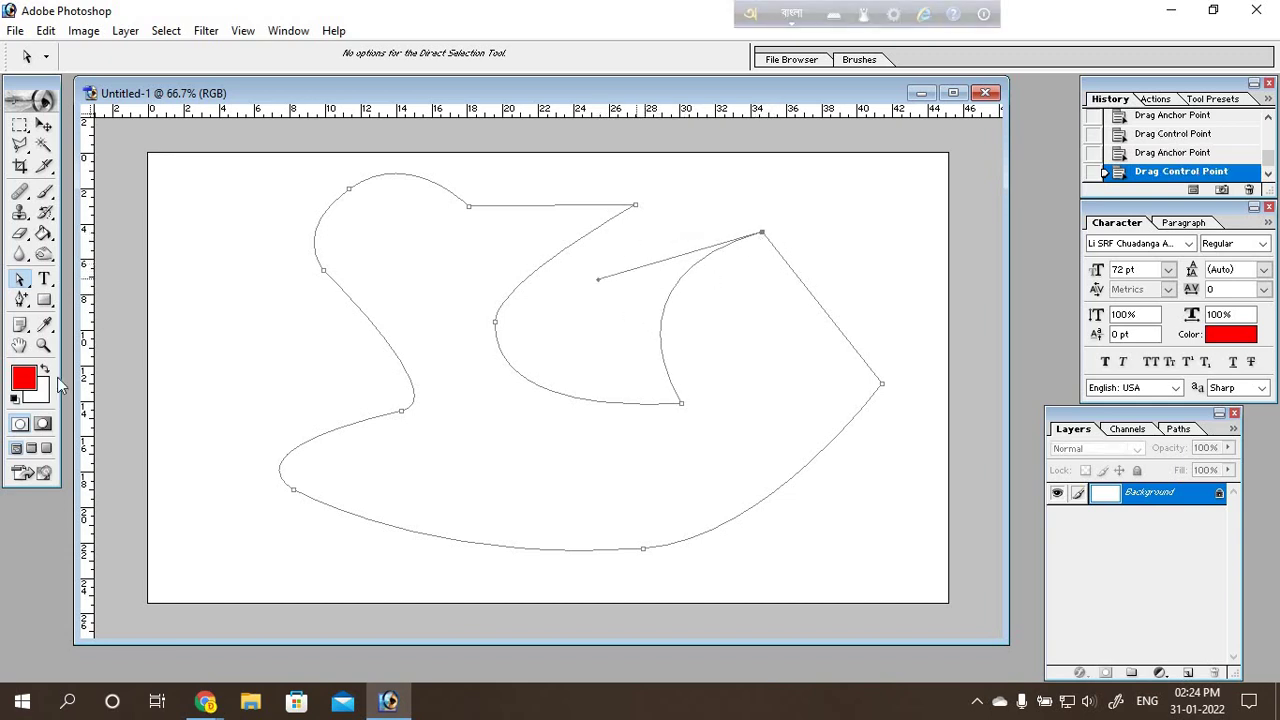
pyautogui.click(20, 300)
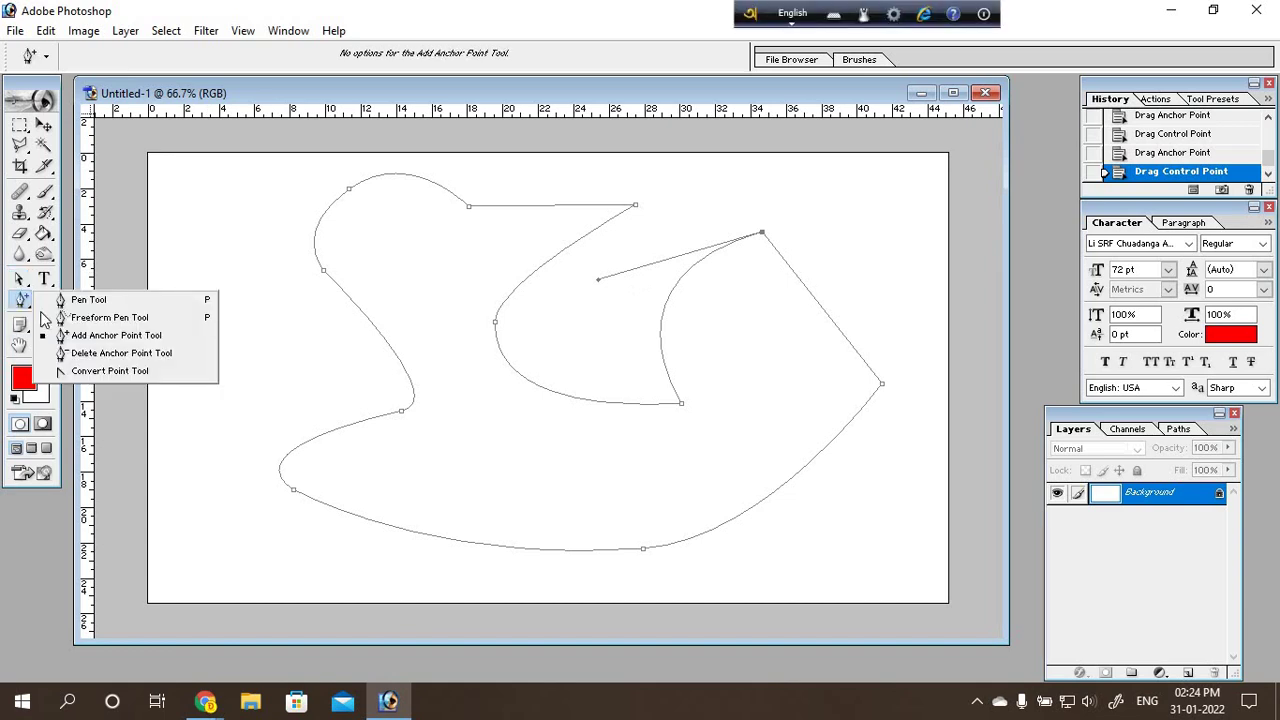
pyautogui.click(106, 371)
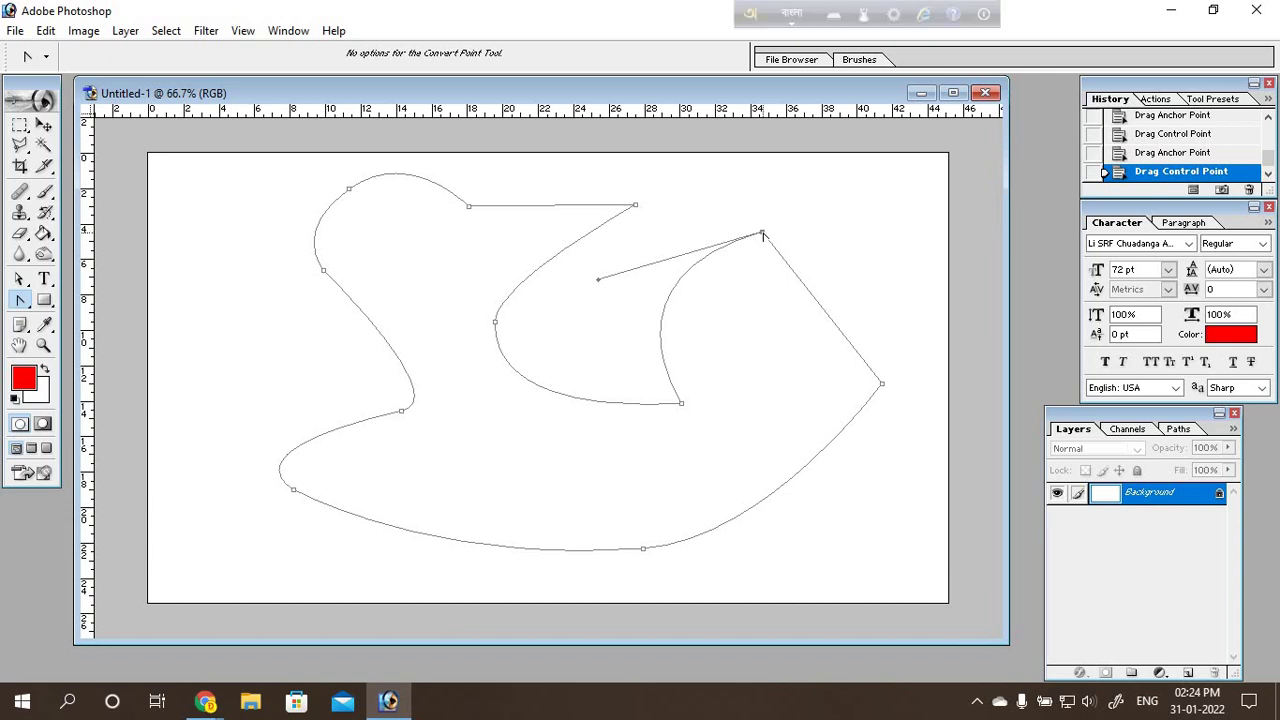
pyautogui.moveTo(762, 234); pyautogui.dragTo(873, 230)
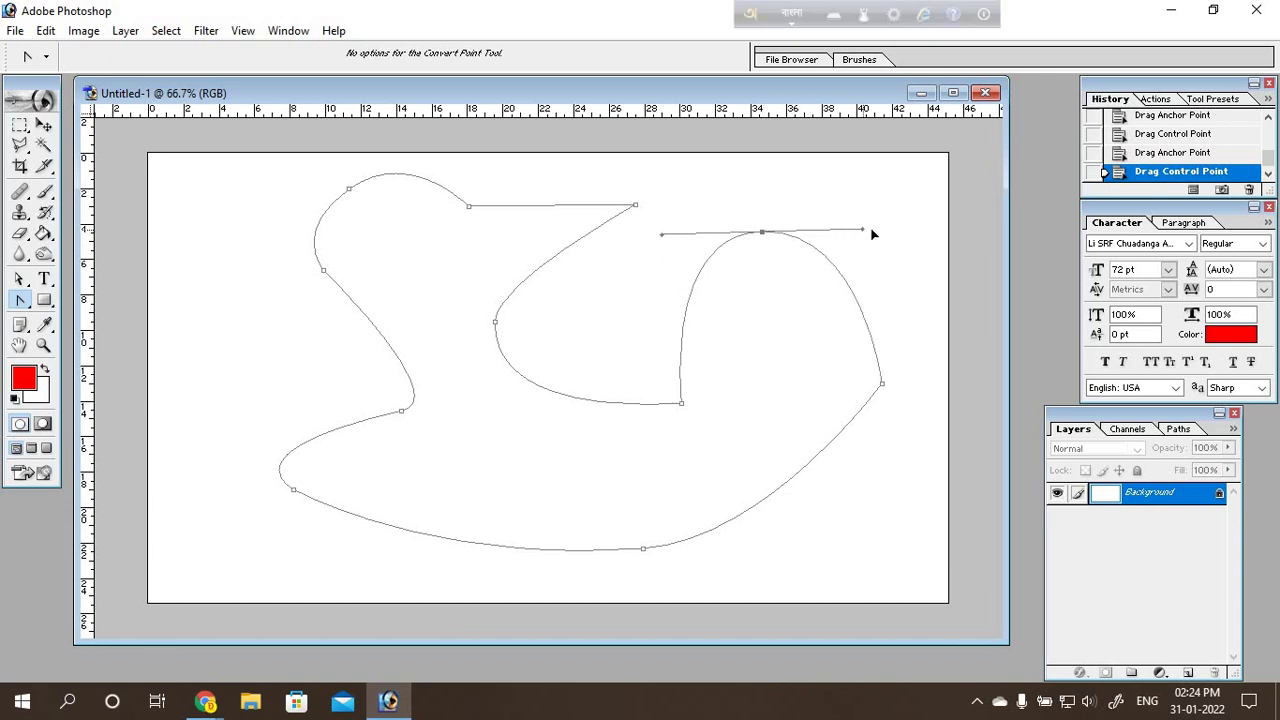
pyautogui.click(762, 233)
pyautogui.moveTo(762, 233); pyautogui.dragTo(849, 241)
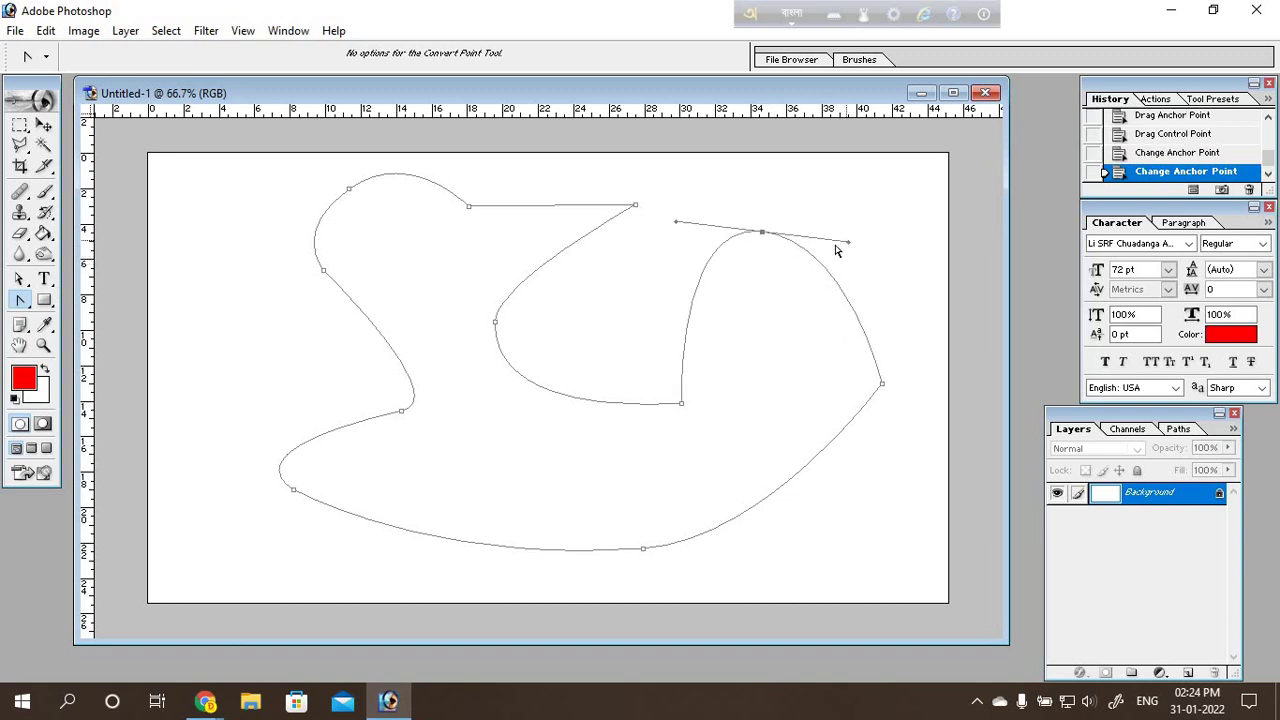
pyautogui.moveTo(762, 233); pyautogui.dragTo(797, 273)
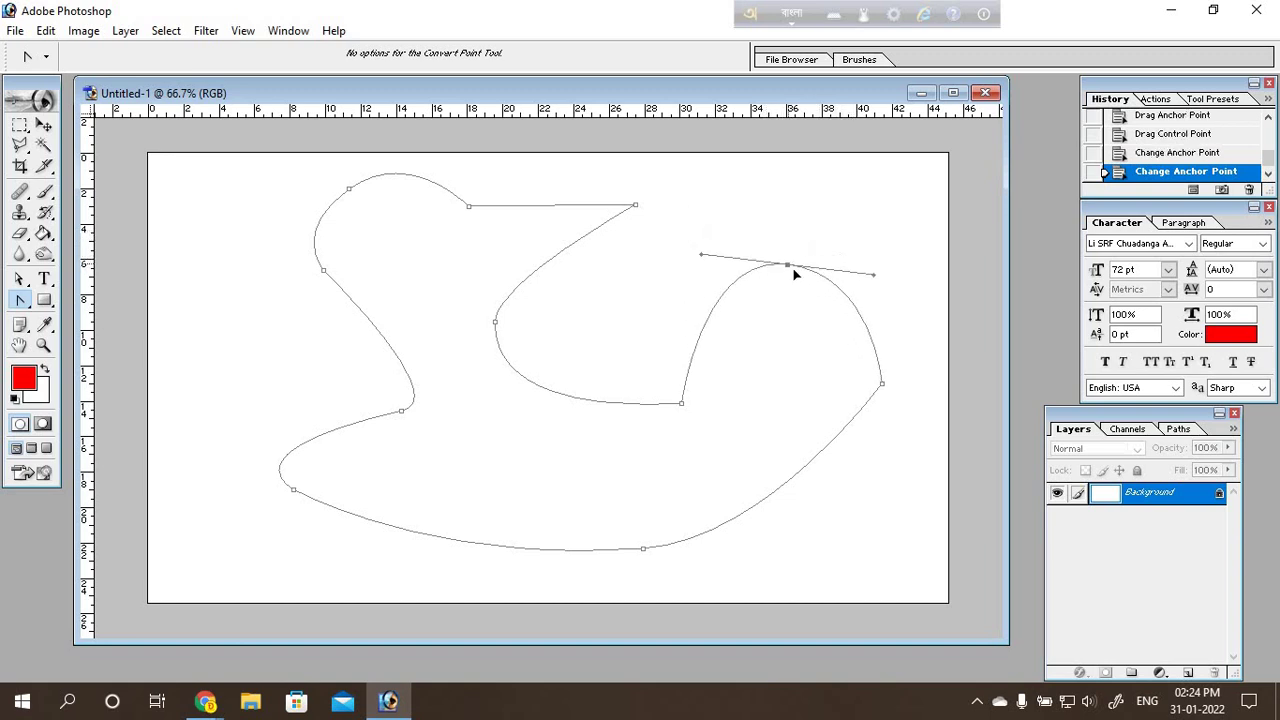
pyautogui.click(797, 274)
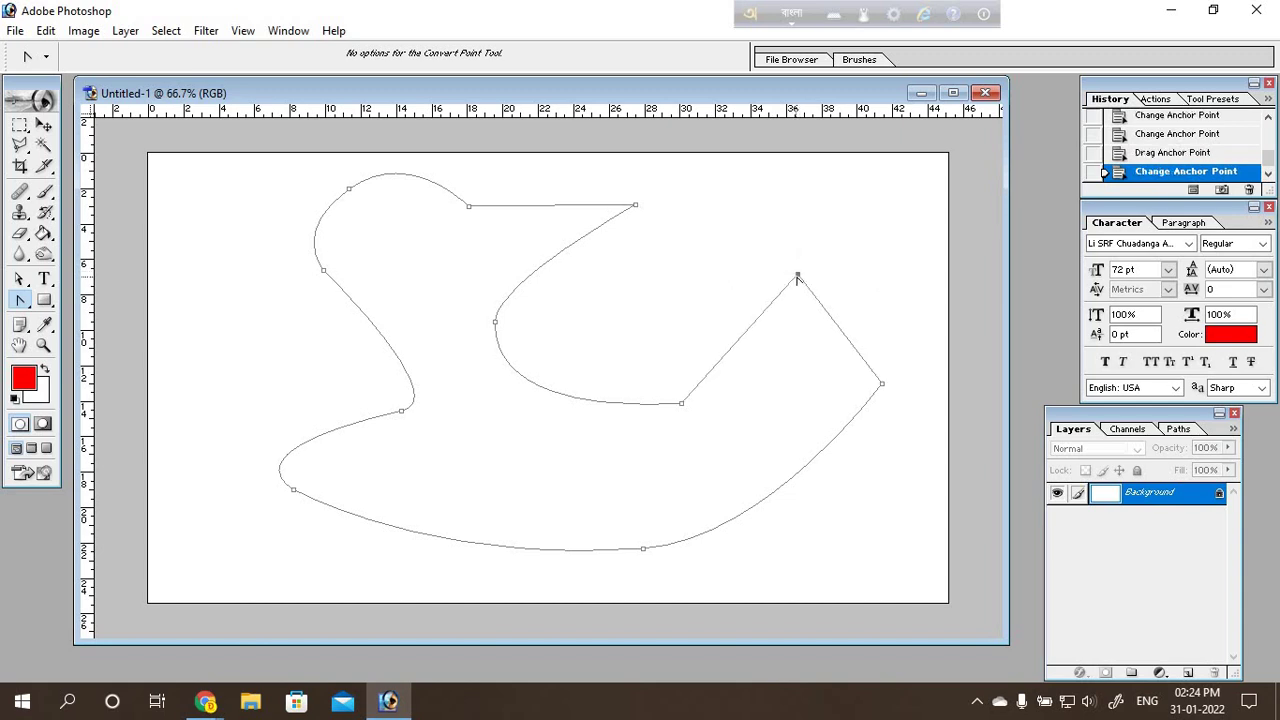
pyautogui.moveTo(796, 271); pyautogui.dragTo(790, 248)
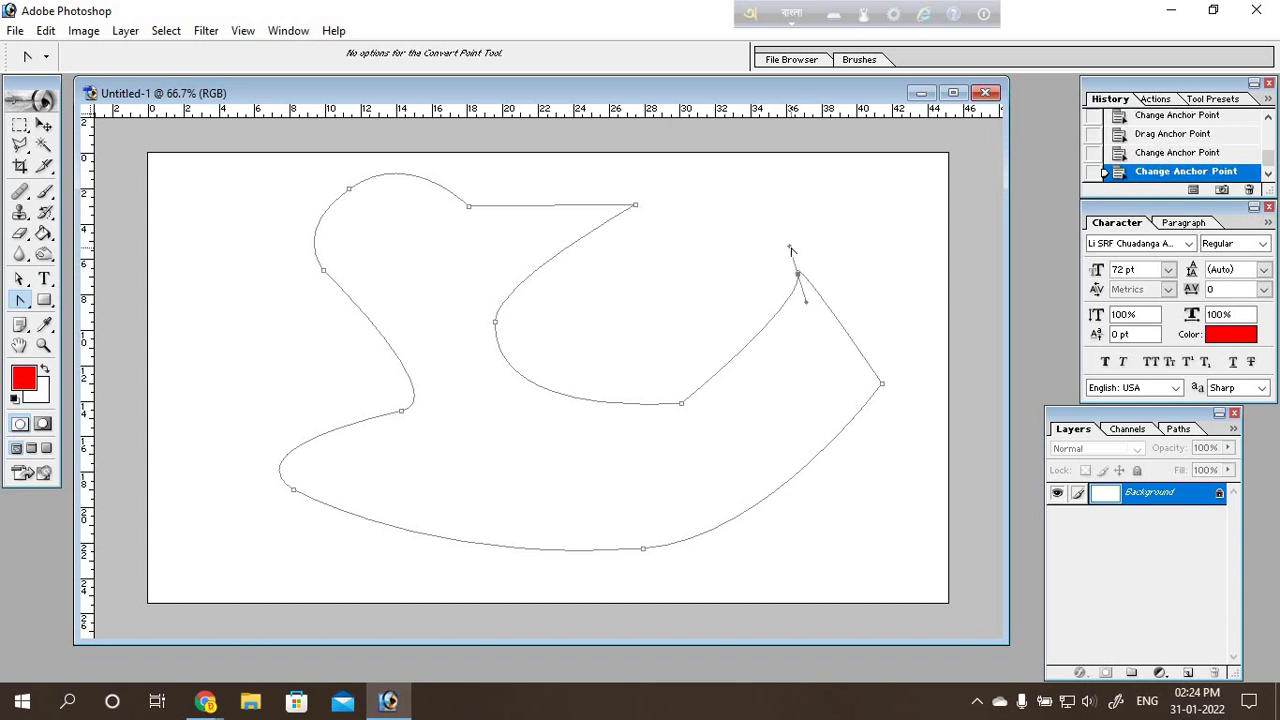
pyautogui.hotkey('ctrl', 'alt', 'z')
pyautogui.hotkey('ctrl', 'alt', 'z')
pyautogui.hotkey('ctrl', 'alt', 'z')
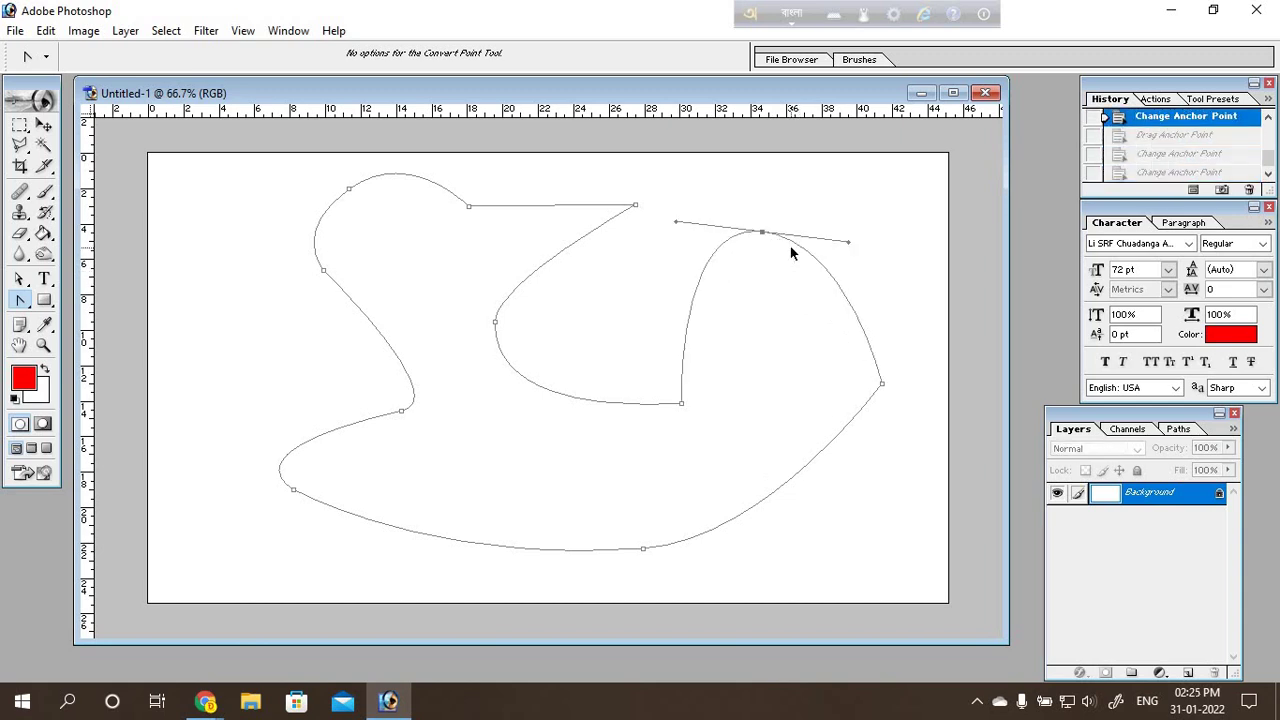
pyautogui.hotkey('ctrl', 'alt', 'z')
pyautogui.hotkey('ctrl', 'alt', 'z')
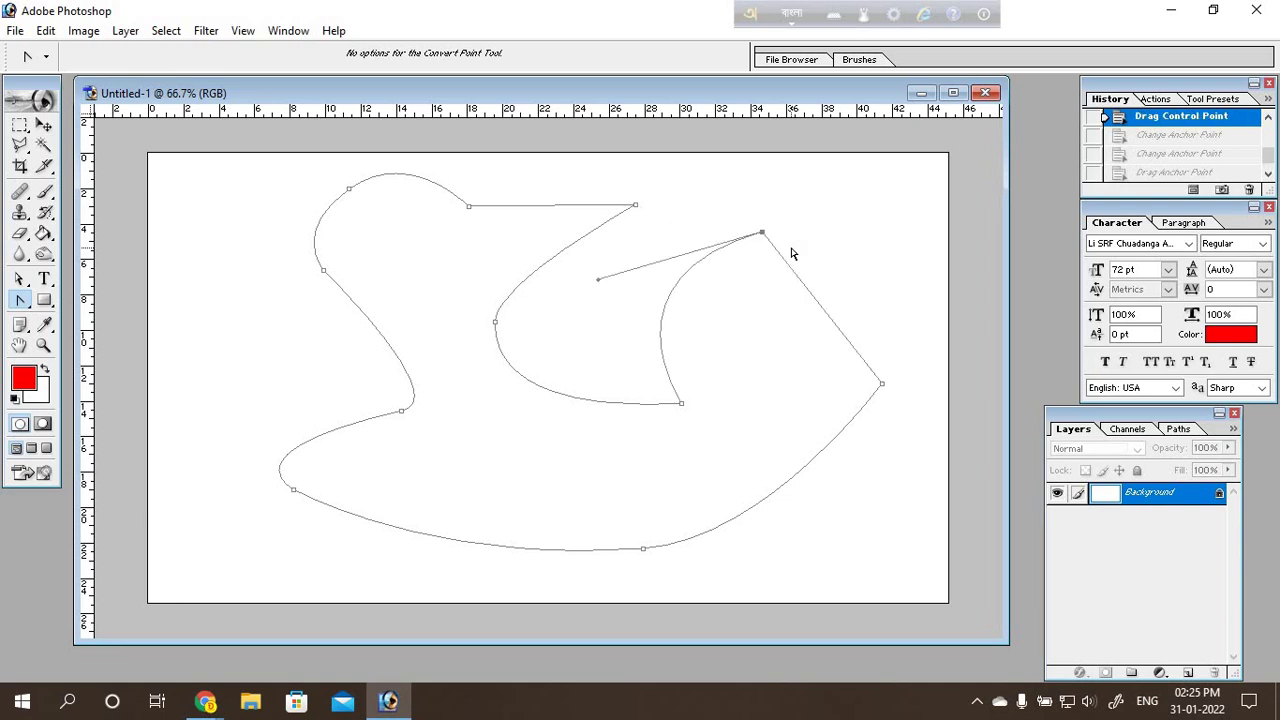
# Step: Drag the upper-right anchor's direction handle several times, shortening and raising it to reshape the curve
pyautogui.click(20, 279)
pyautogui.moveTo(599, 281); pyautogui.dragTo(575, 254)
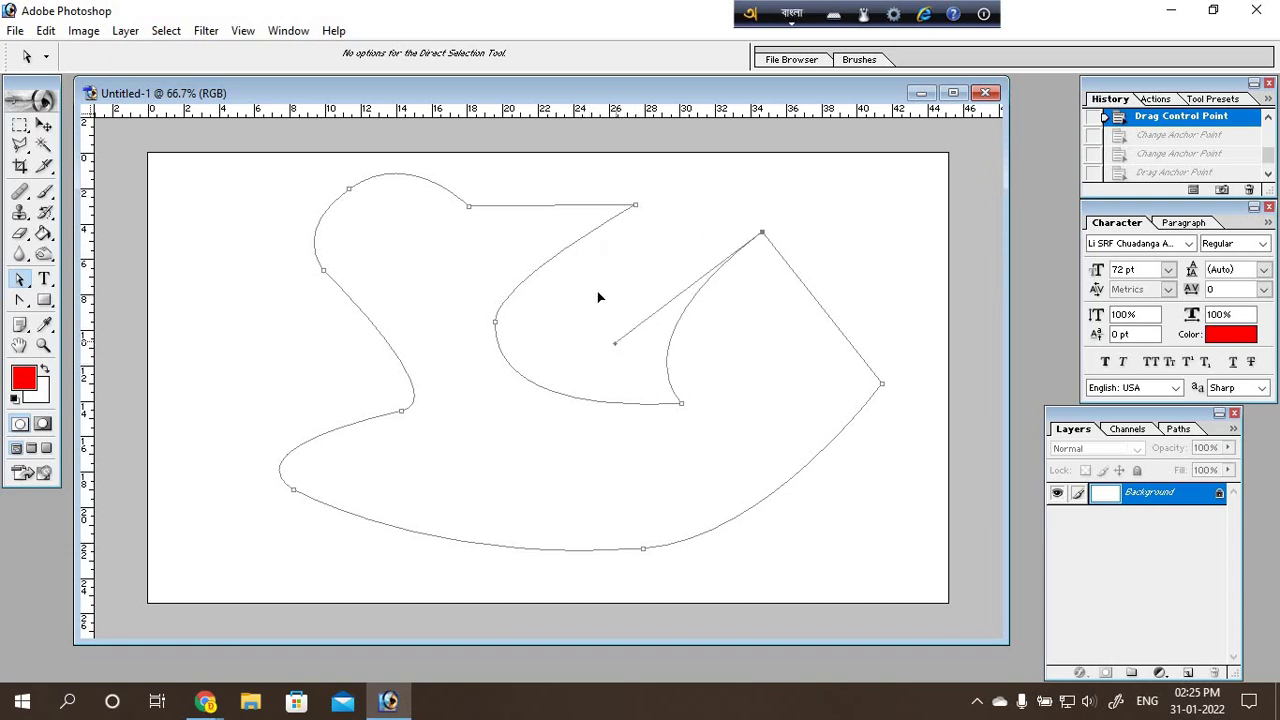
pyautogui.moveTo(575, 254); pyautogui.dragTo(596, 289)
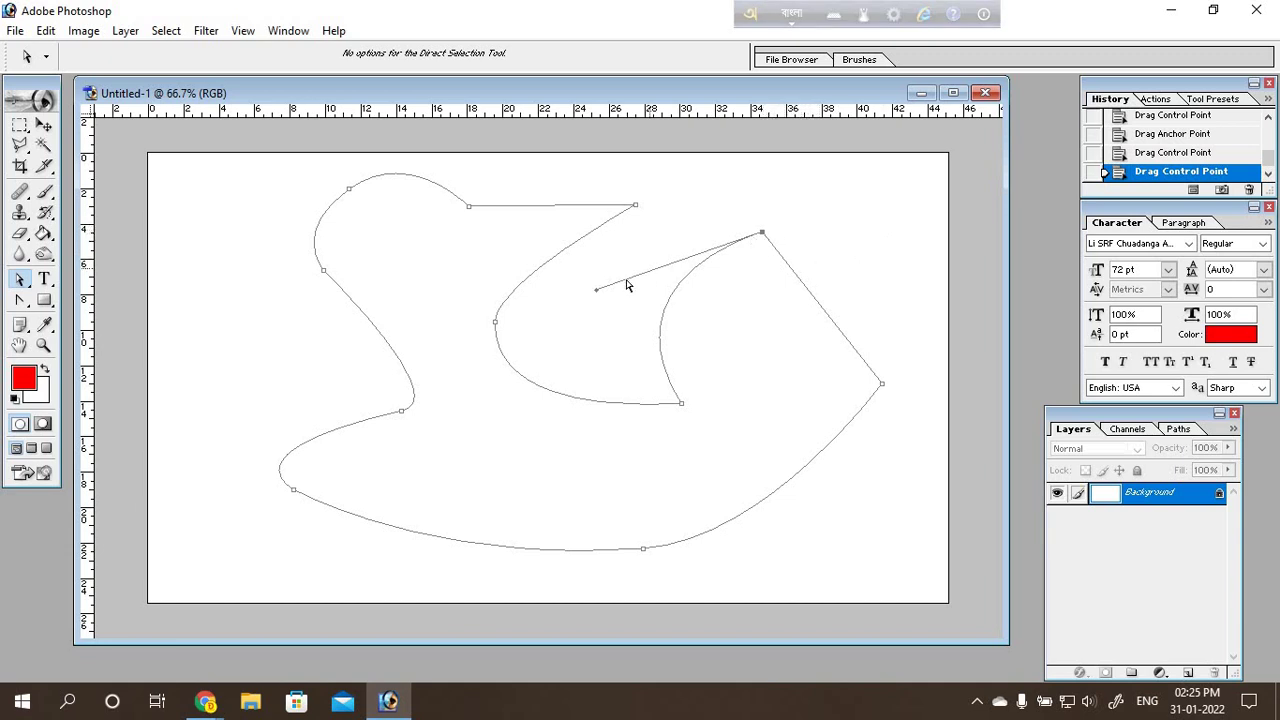
pyautogui.moveTo(598, 297); pyautogui.dragTo(628, 266)
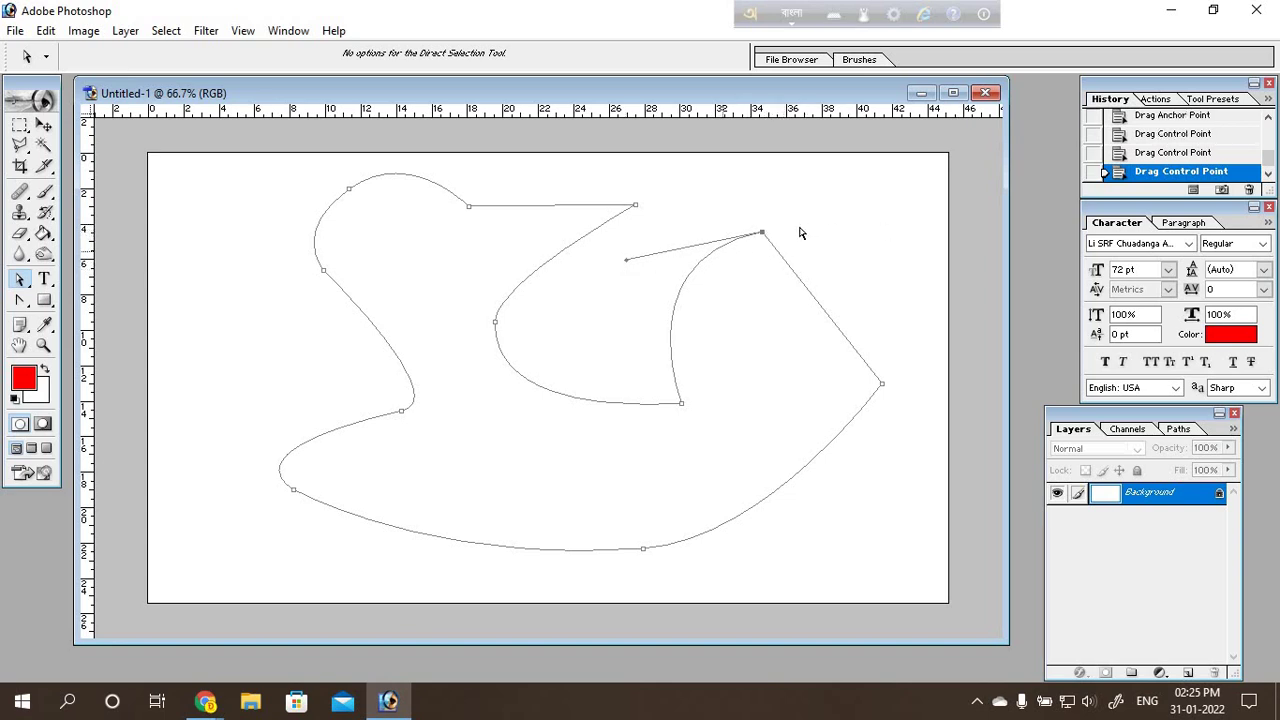
pyautogui.click(20, 300)
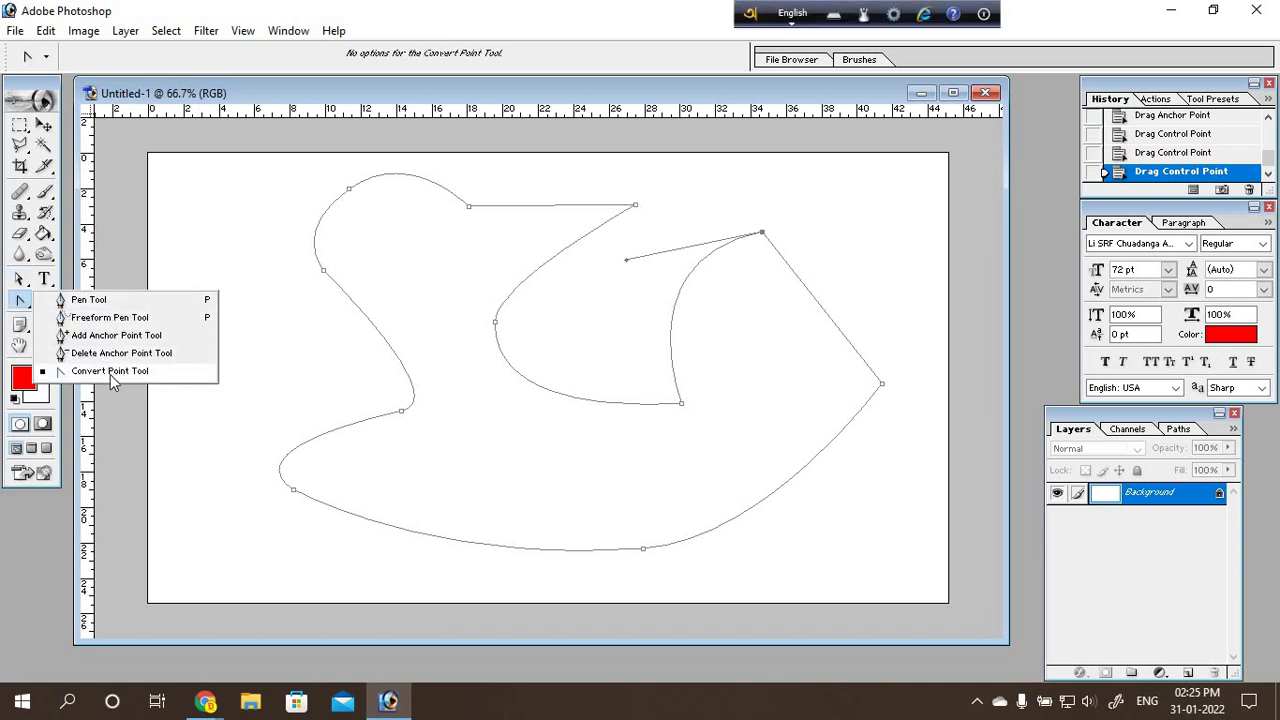
pyautogui.click(110, 372)
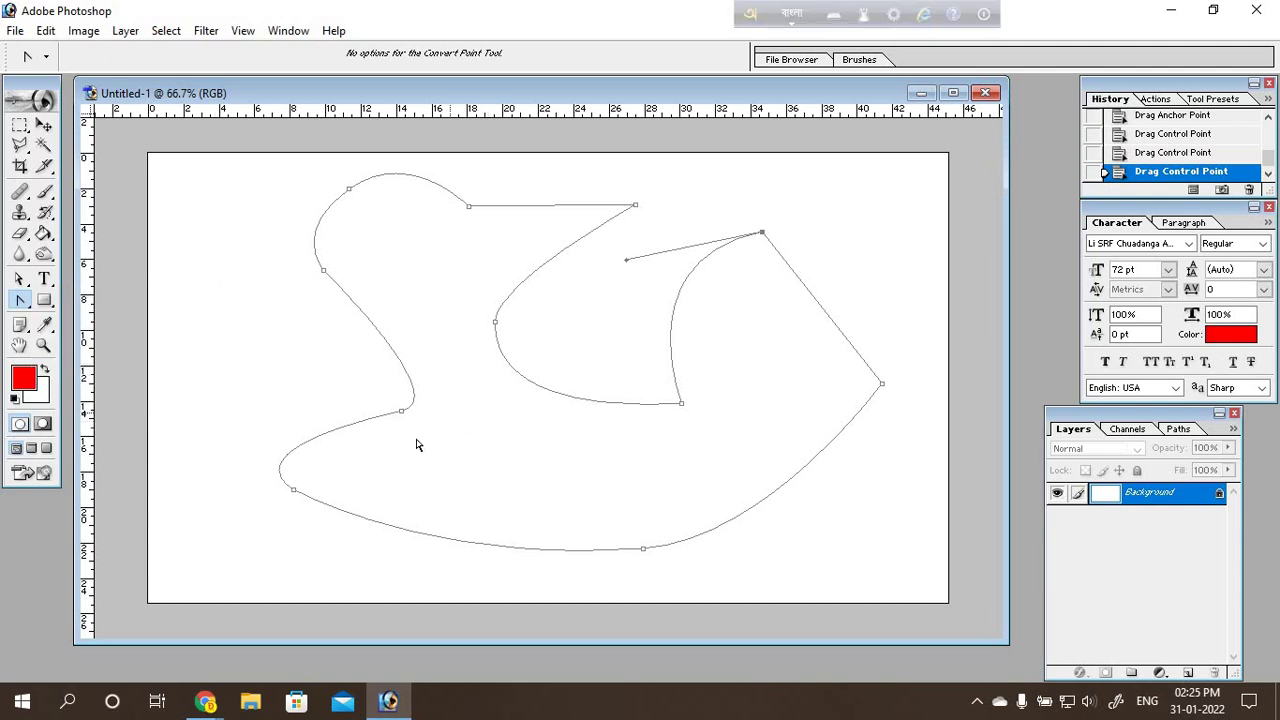
pyautogui.moveTo(205, 702)
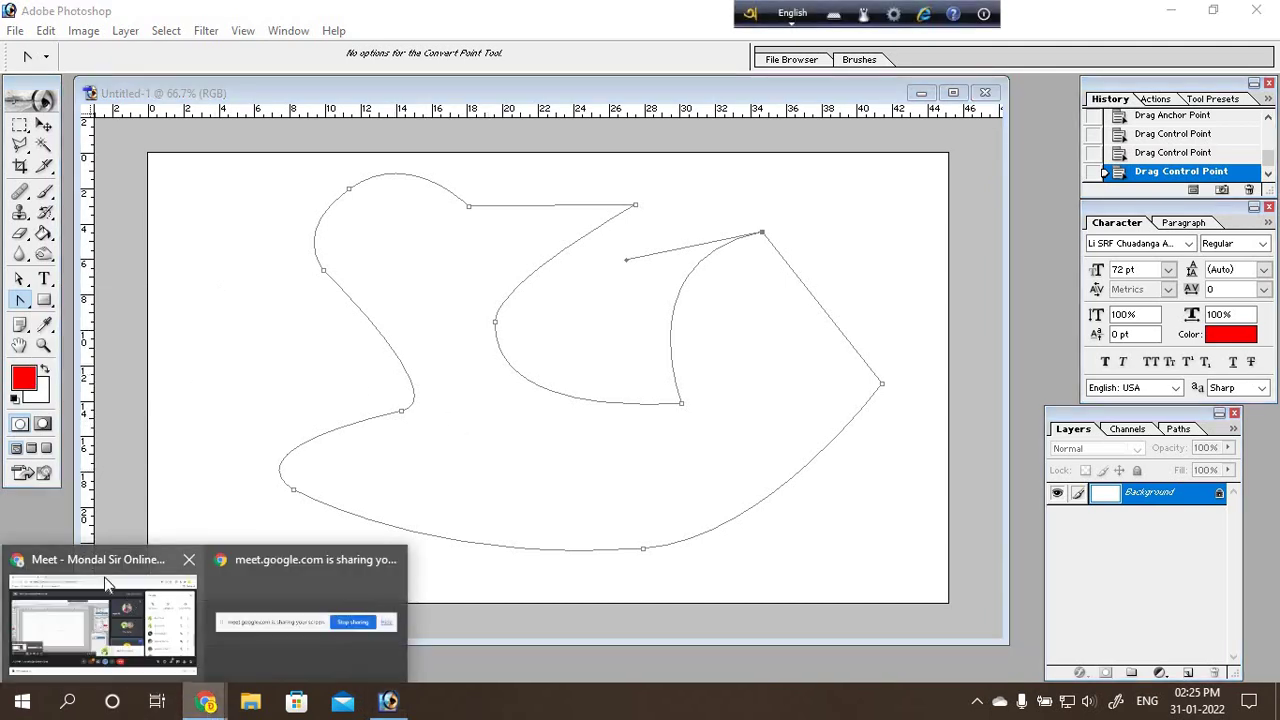
pyautogui.click(98, 565)
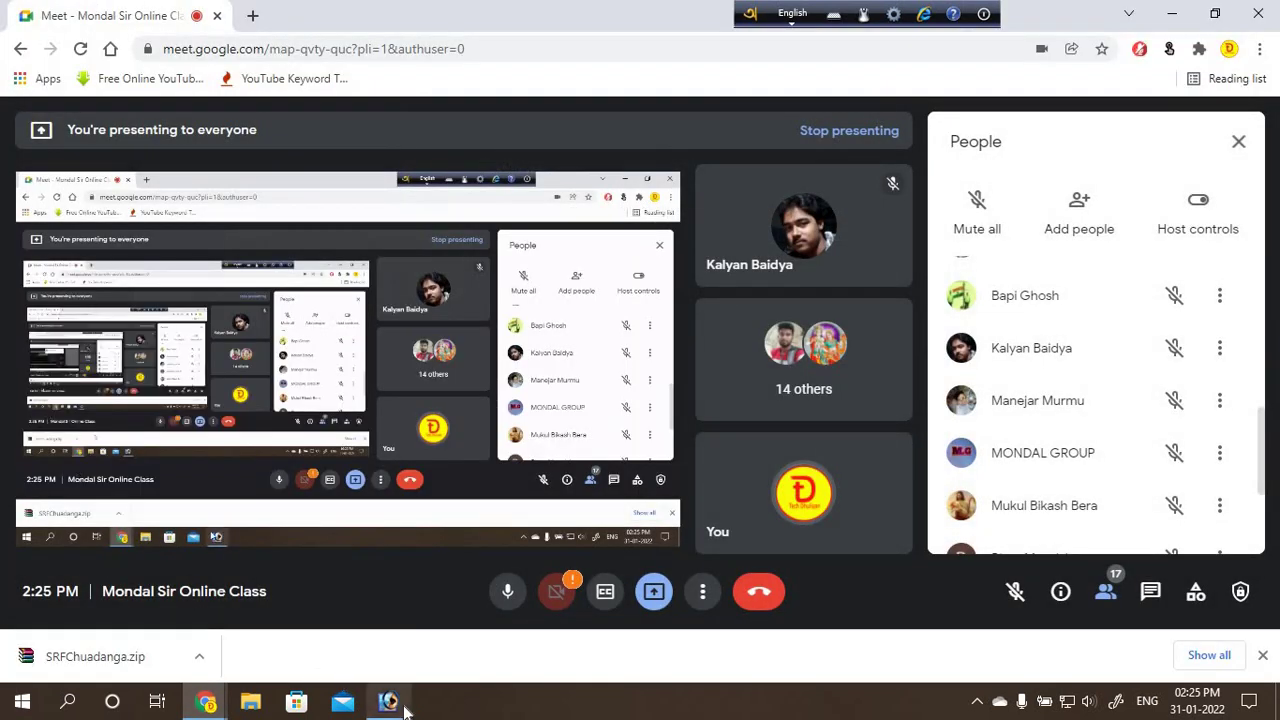
pyautogui.click(388, 701)
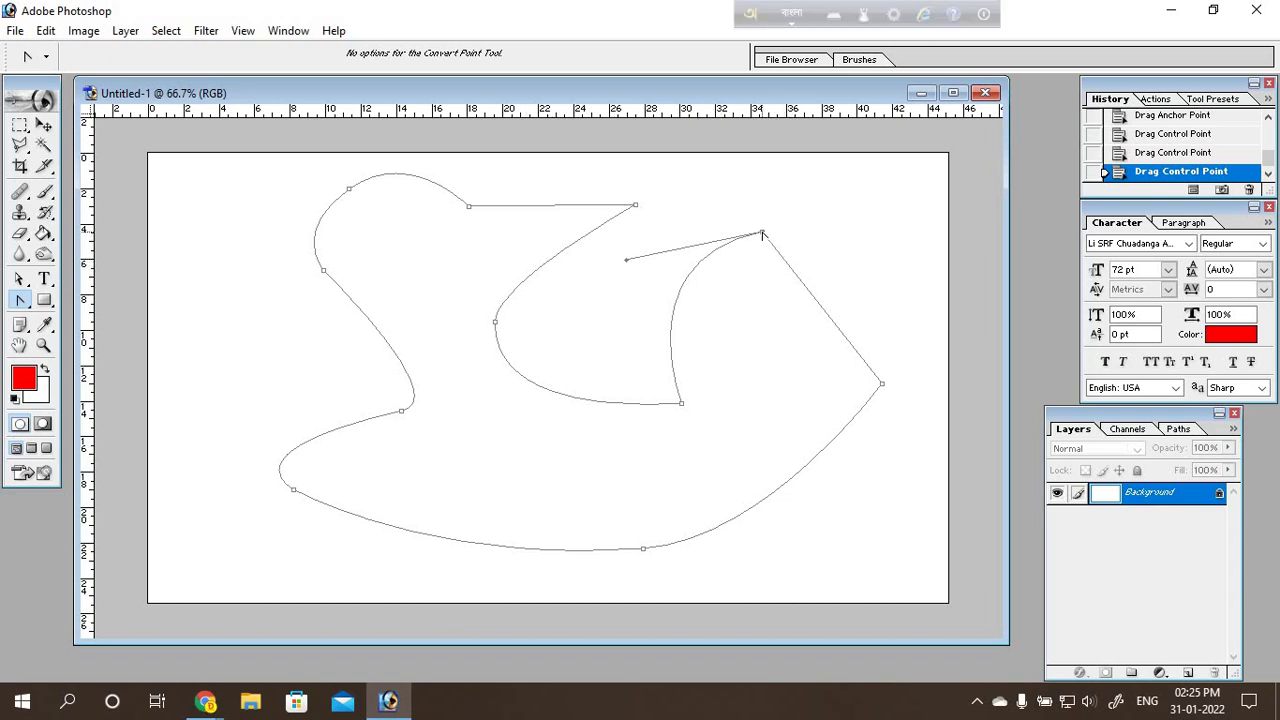
# Step: Convert the upper-right anchor into a smooth point and rotate its handles to round the arch
pyautogui.moveTo(762, 234); pyautogui.dragTo(842, 243)
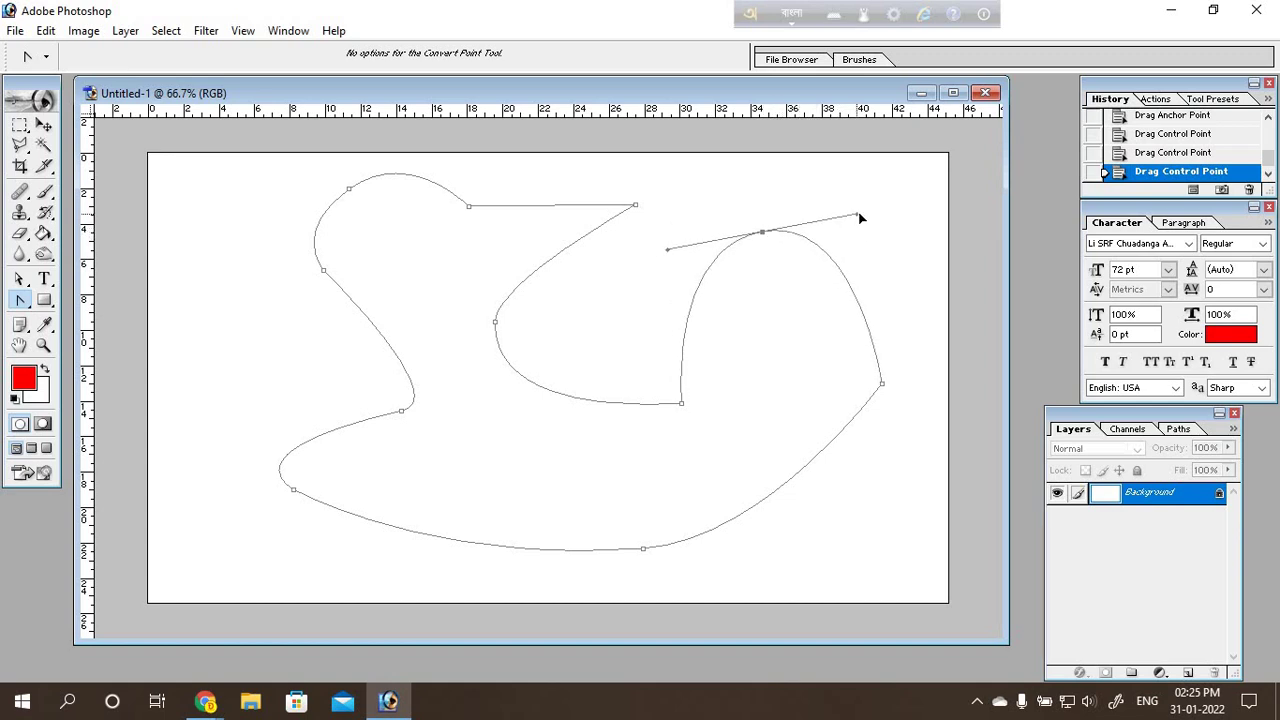
pyautogui.moveTo(842, 243); pyautogui.dragTo(858, 214)
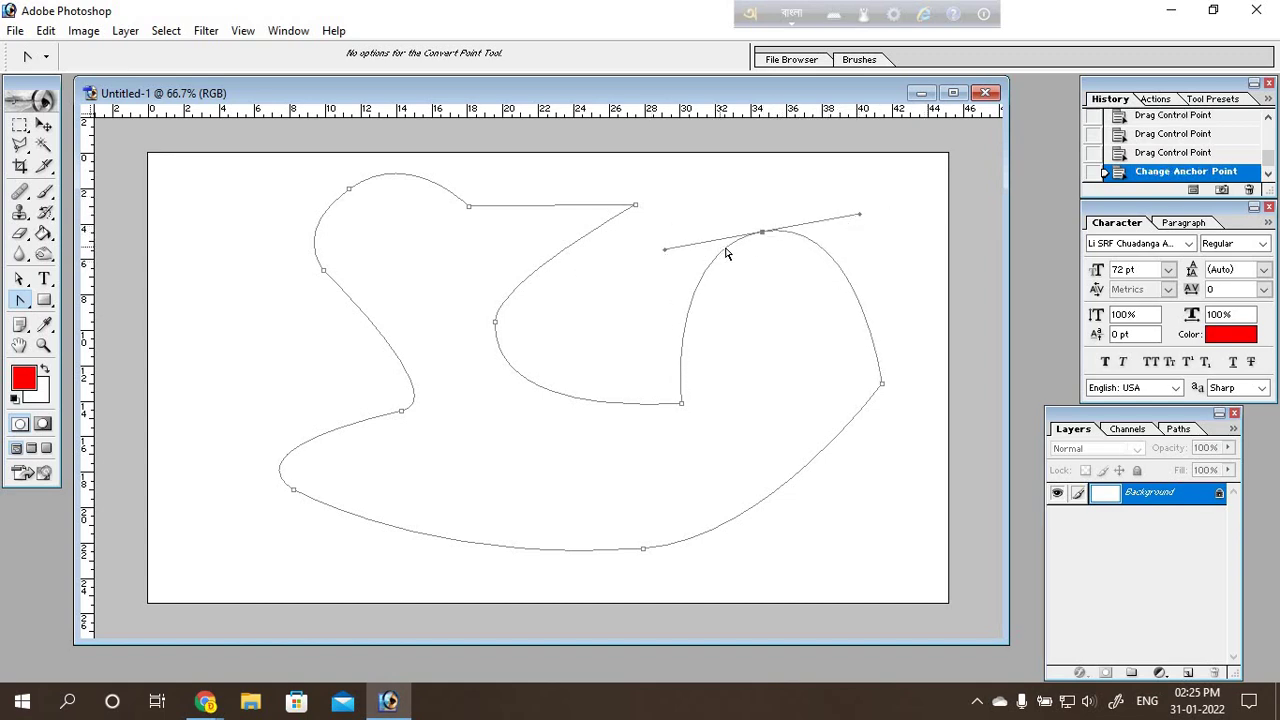
pyautogui.click(27, 300)
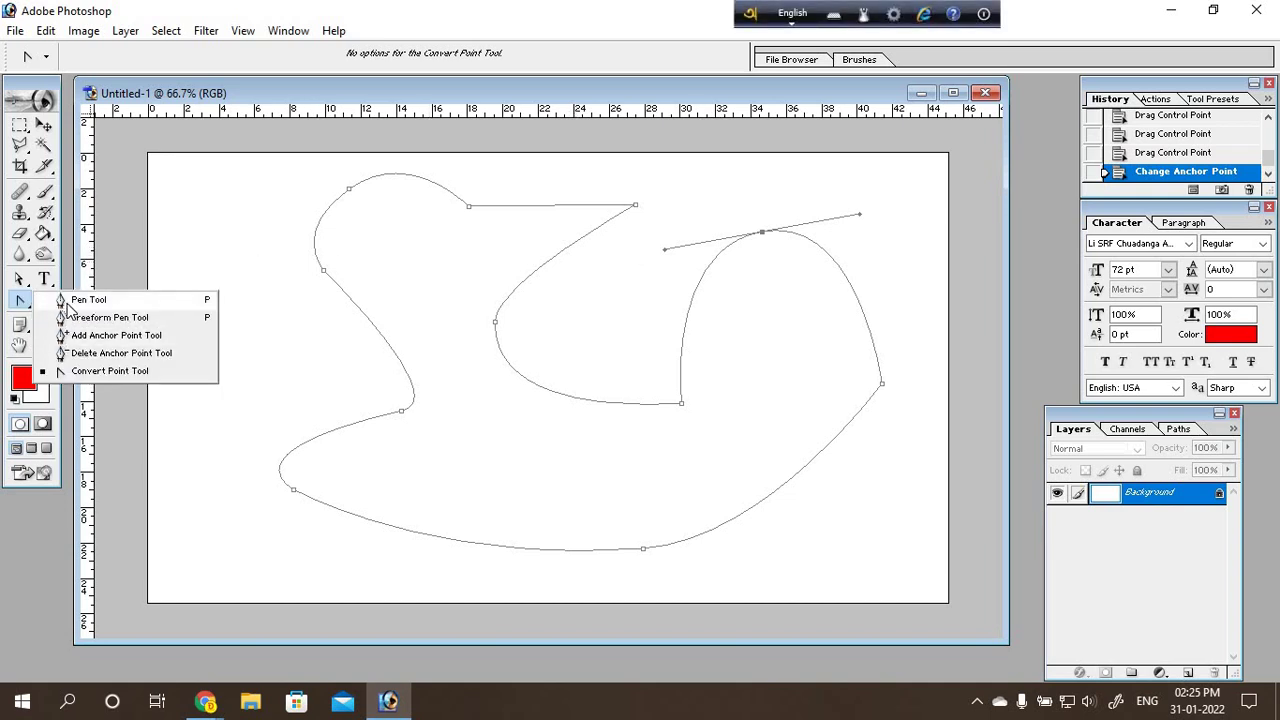
pyautogui.click(223, 309)
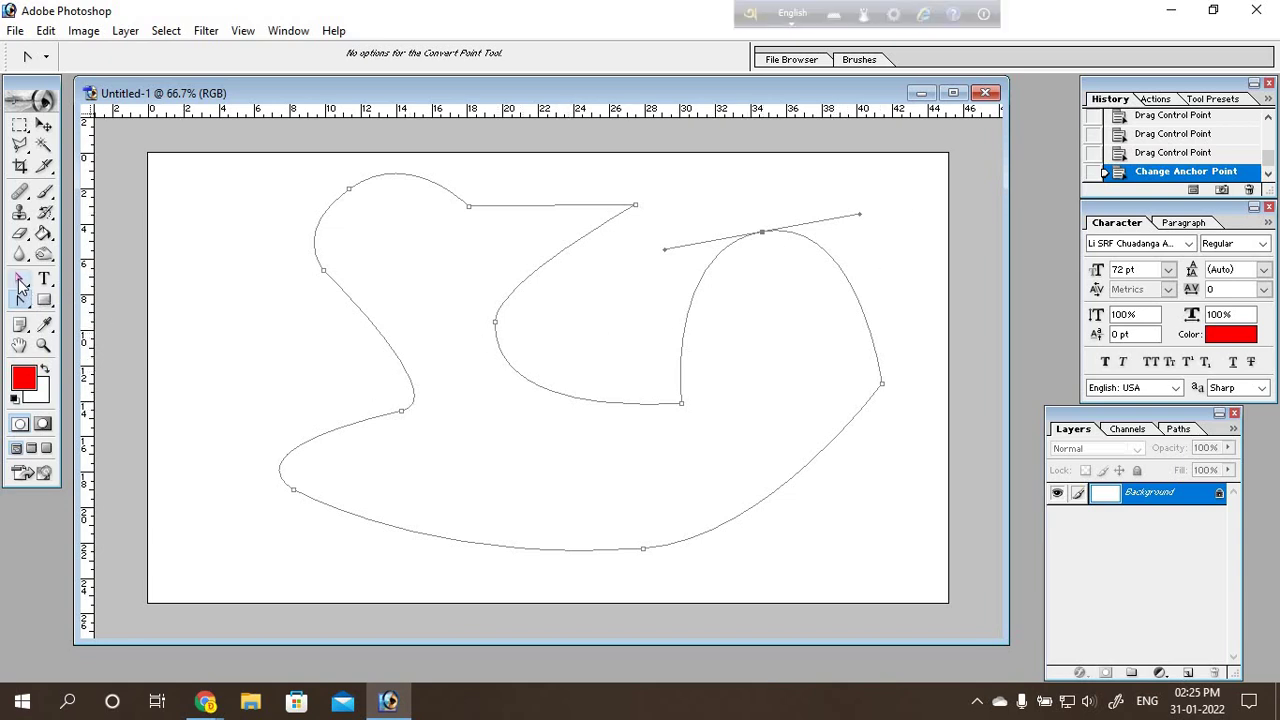
# Step: Switch to the Move tool and save Work Path under the default name Path 1
pyautogui.click(44, 125)
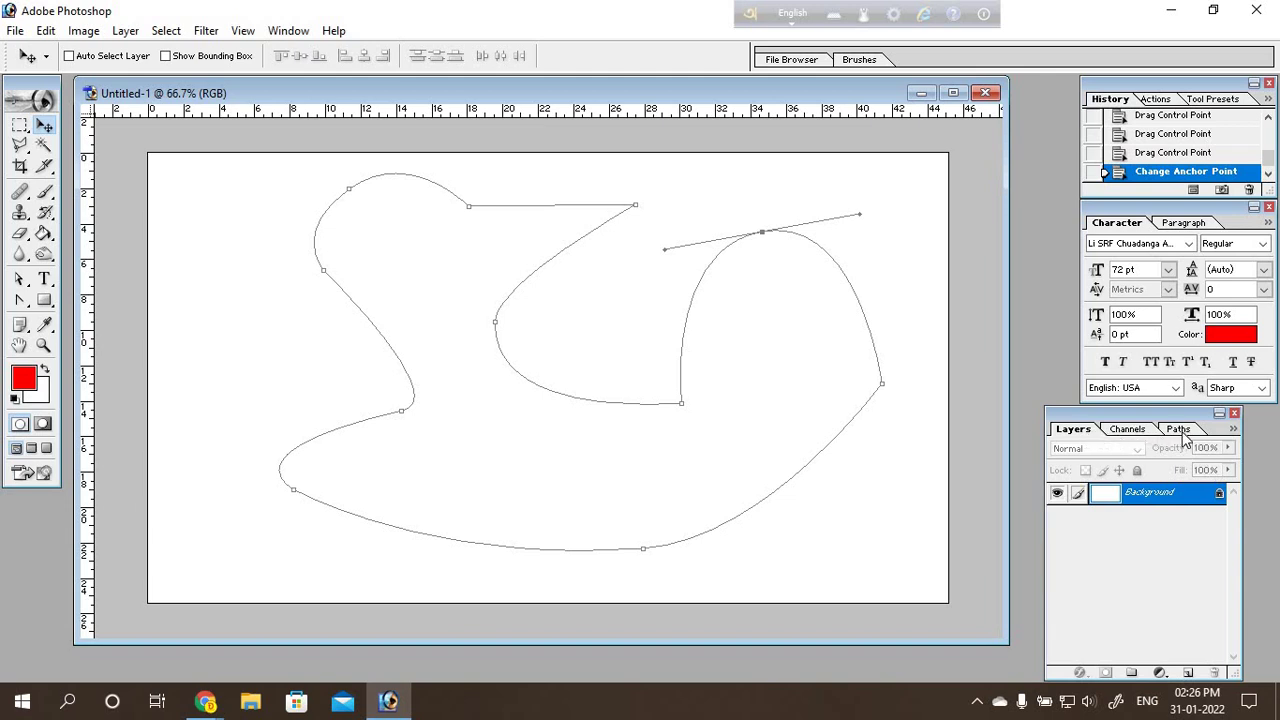
pyautogui.click(1179, 429)
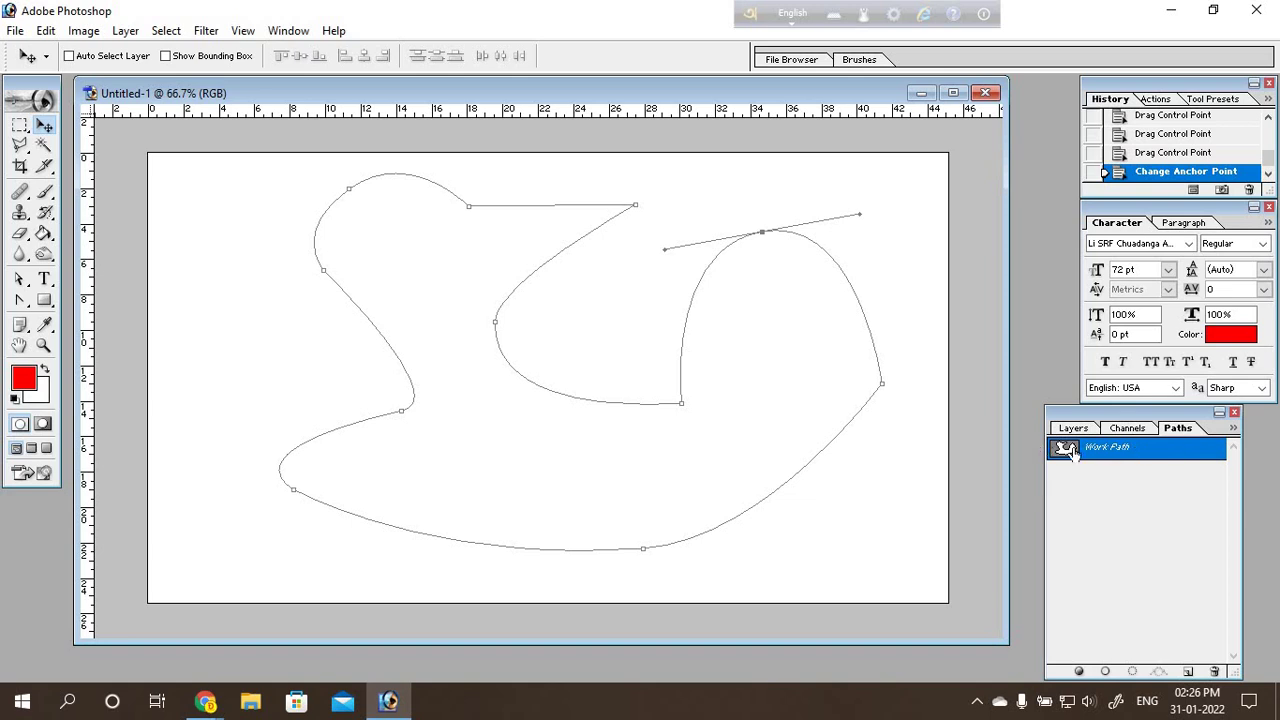
pyautogui.doubleClick(1160, 450)
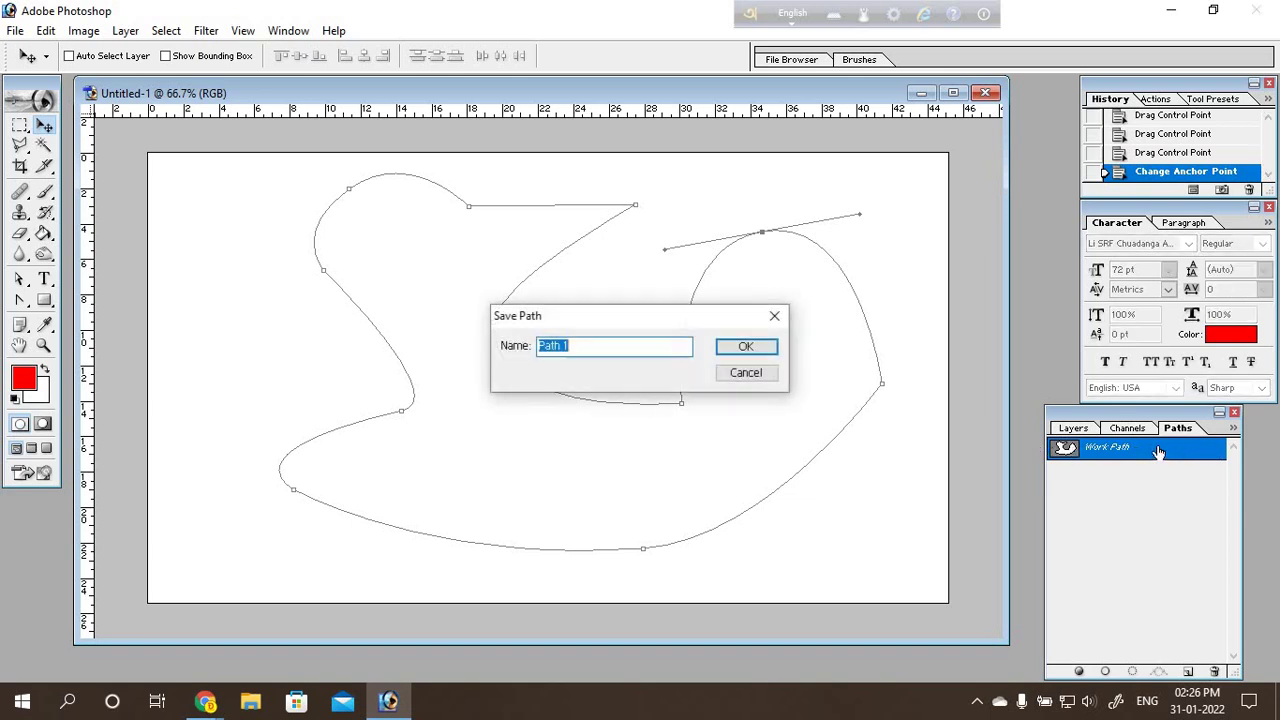
pyautogui.click(784, 316)
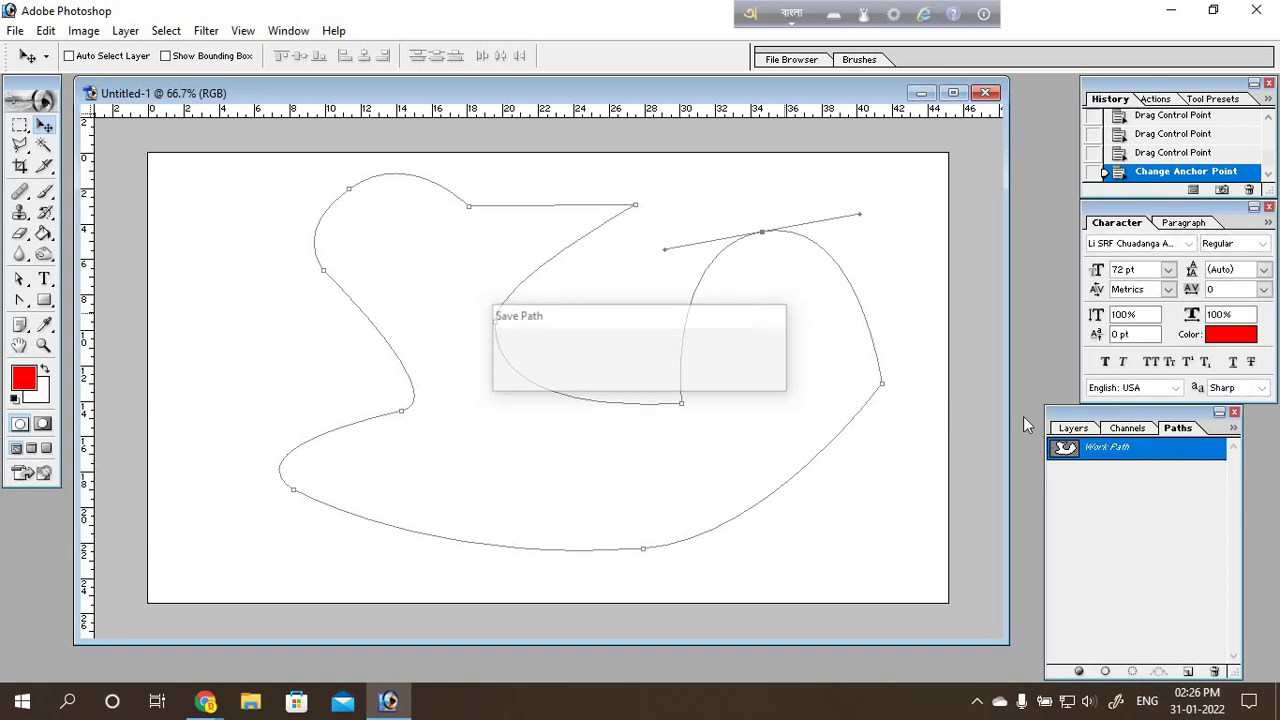
pyautogui.doubleClick(1120, 451)
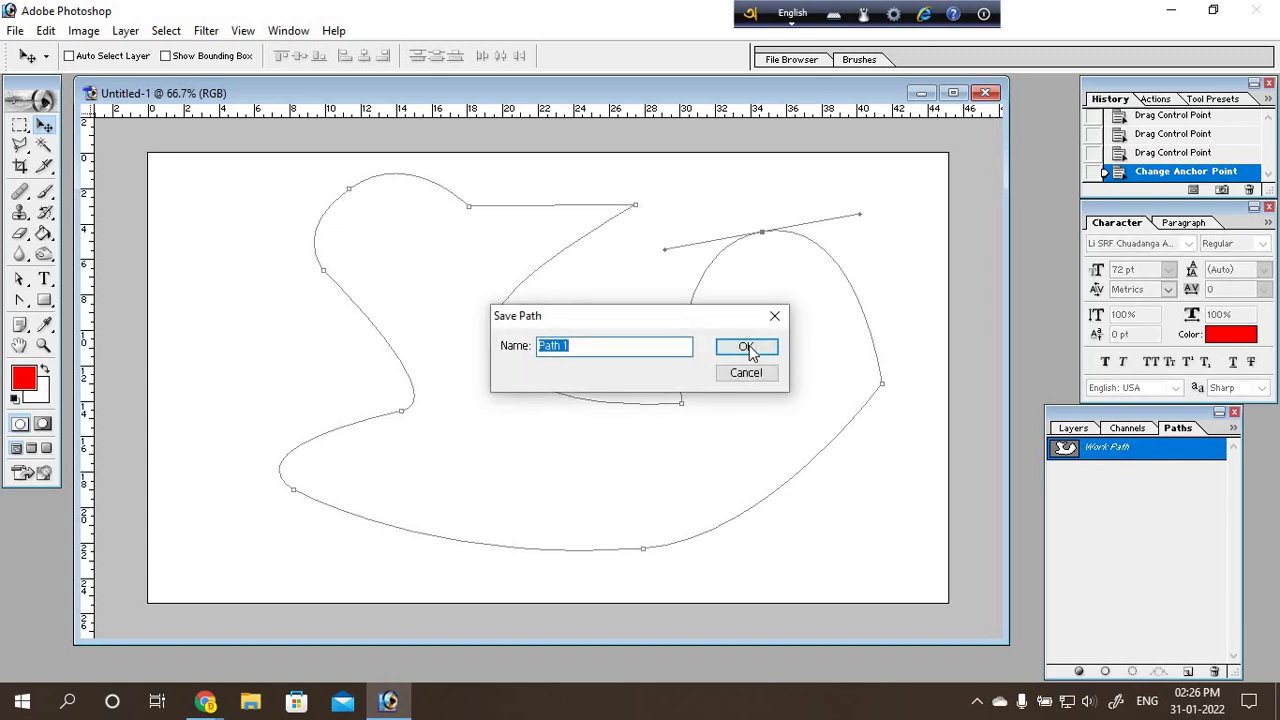
pyautogui.click(766, 350)
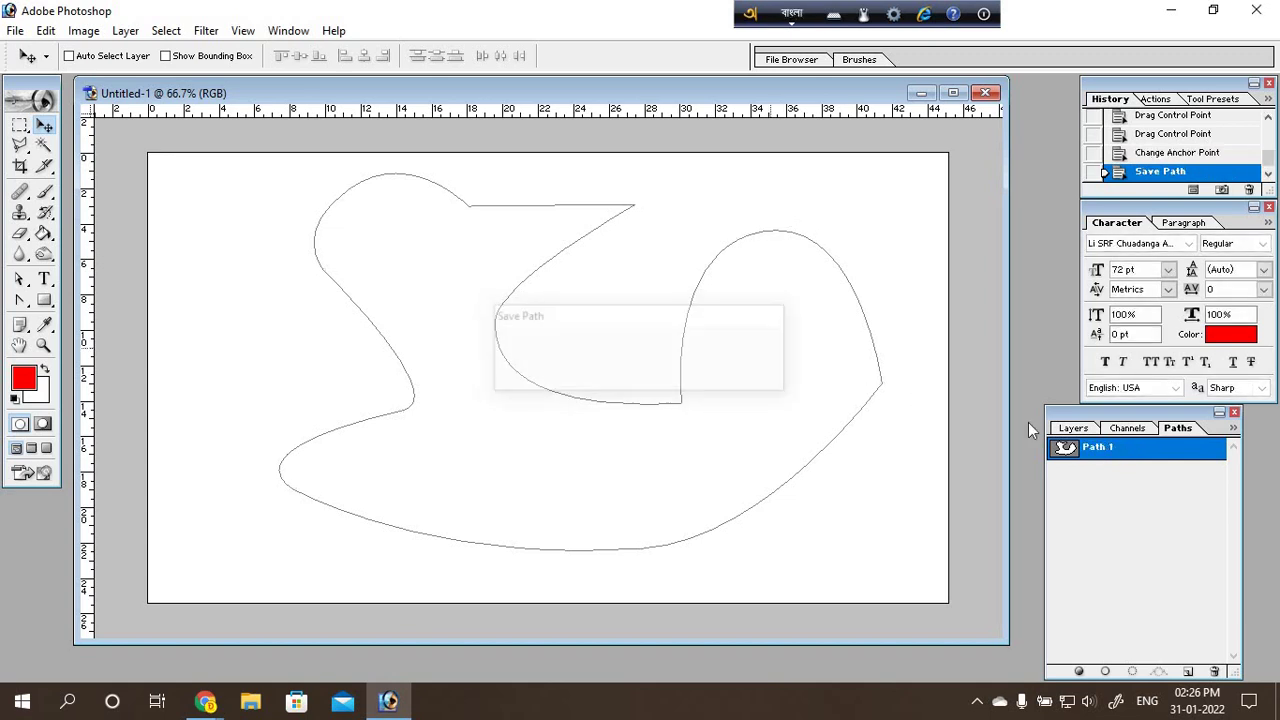
pyautogui.click(1066, 430)
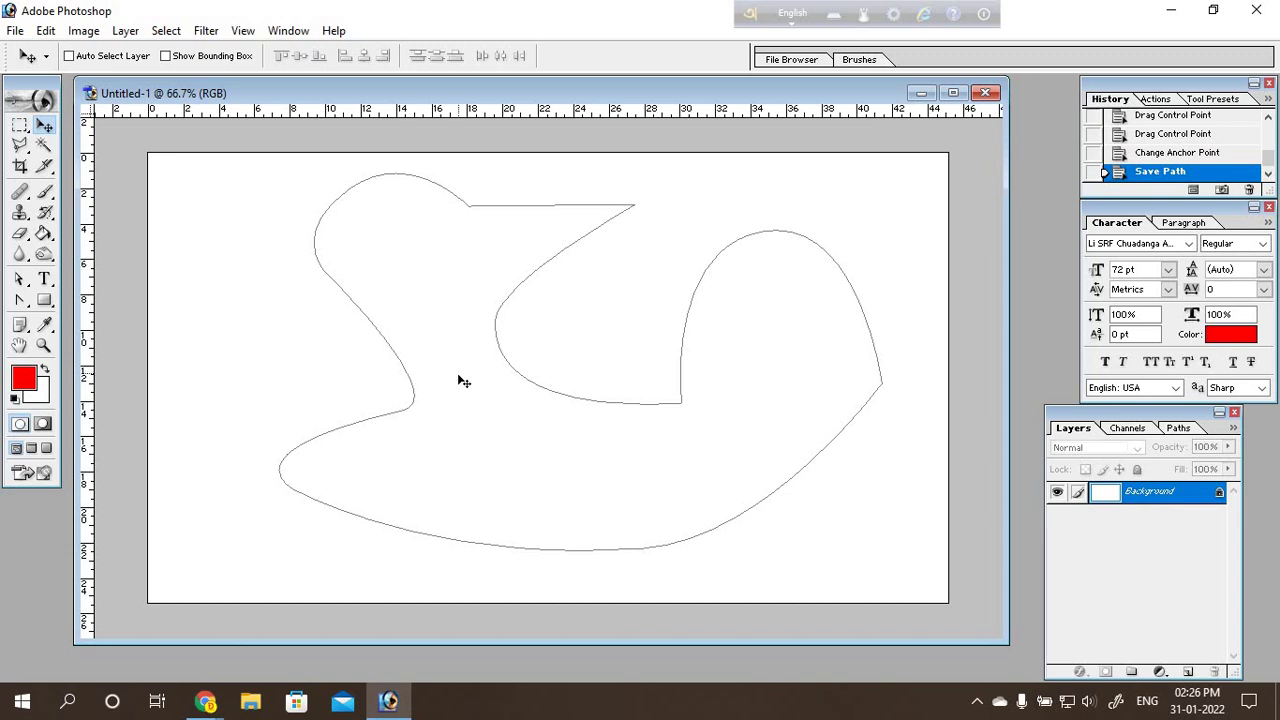
# Step: Load Path 1 as a marching-ants selection with Ctrl+Enter, then return to the Layers panel
pyautogui.click(1178, 428)
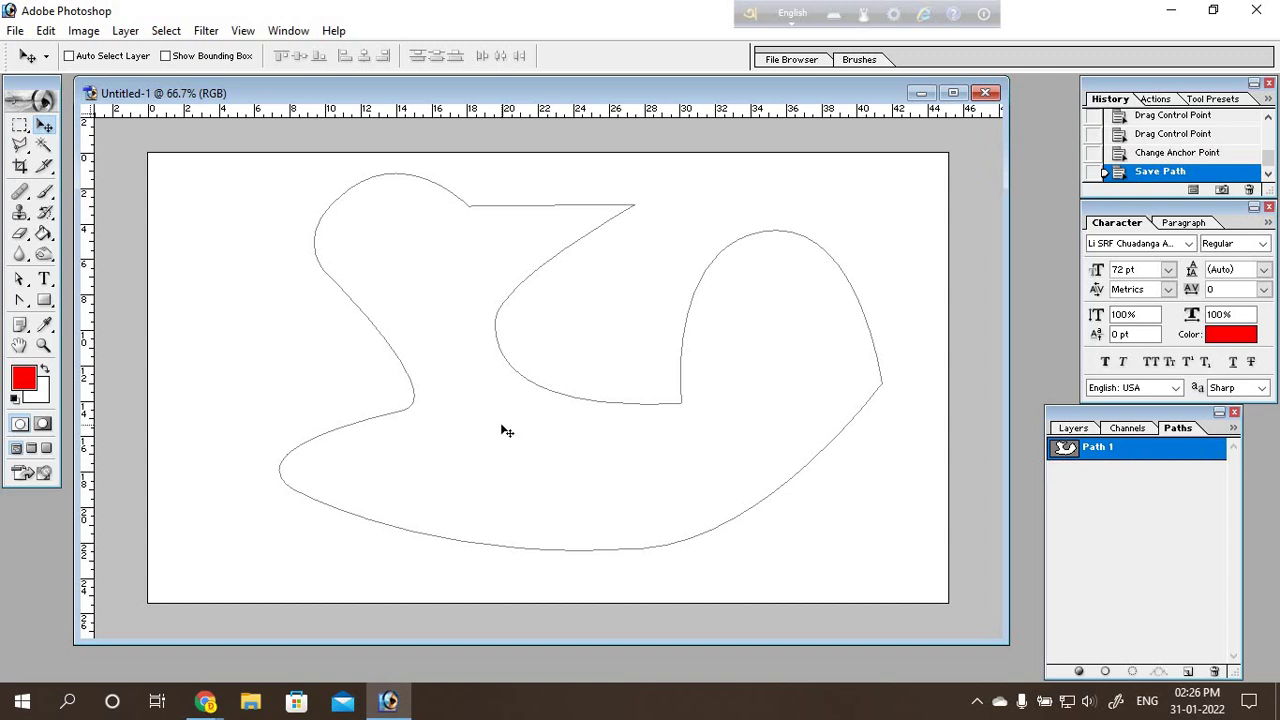
pyautogui.press('F12')
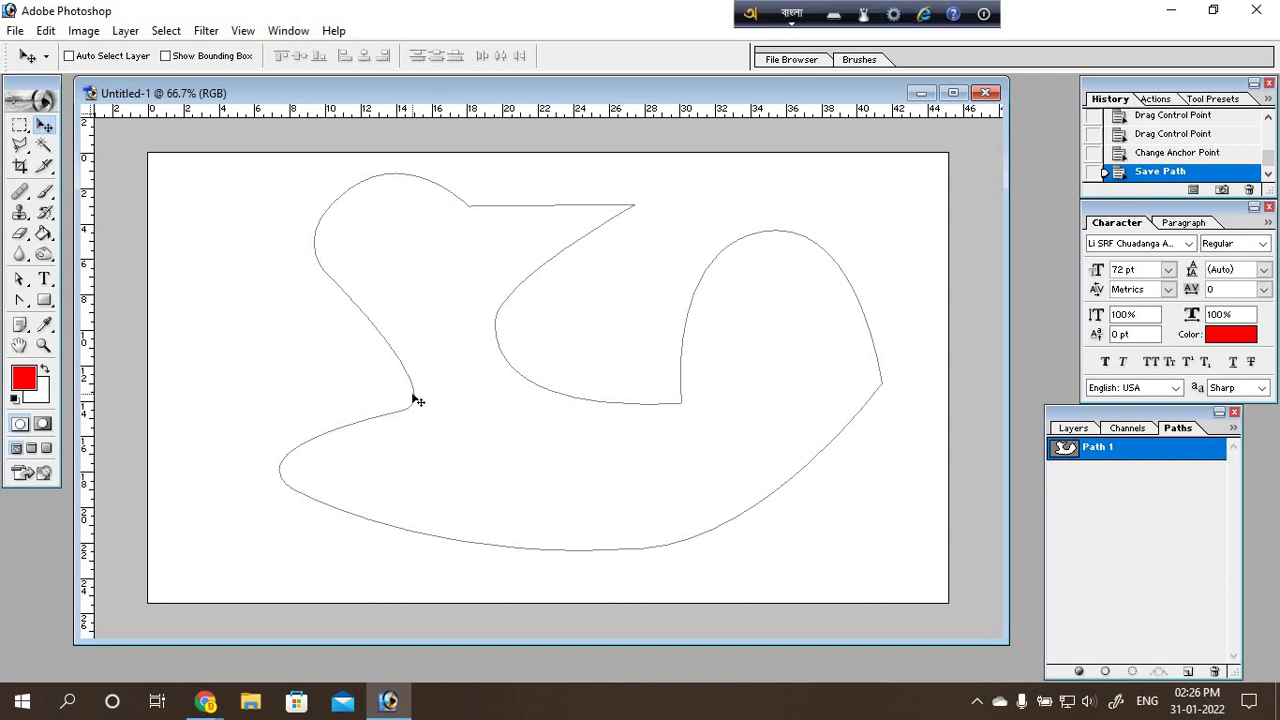
pyautogui.hotkey('ctrl', 'Return')
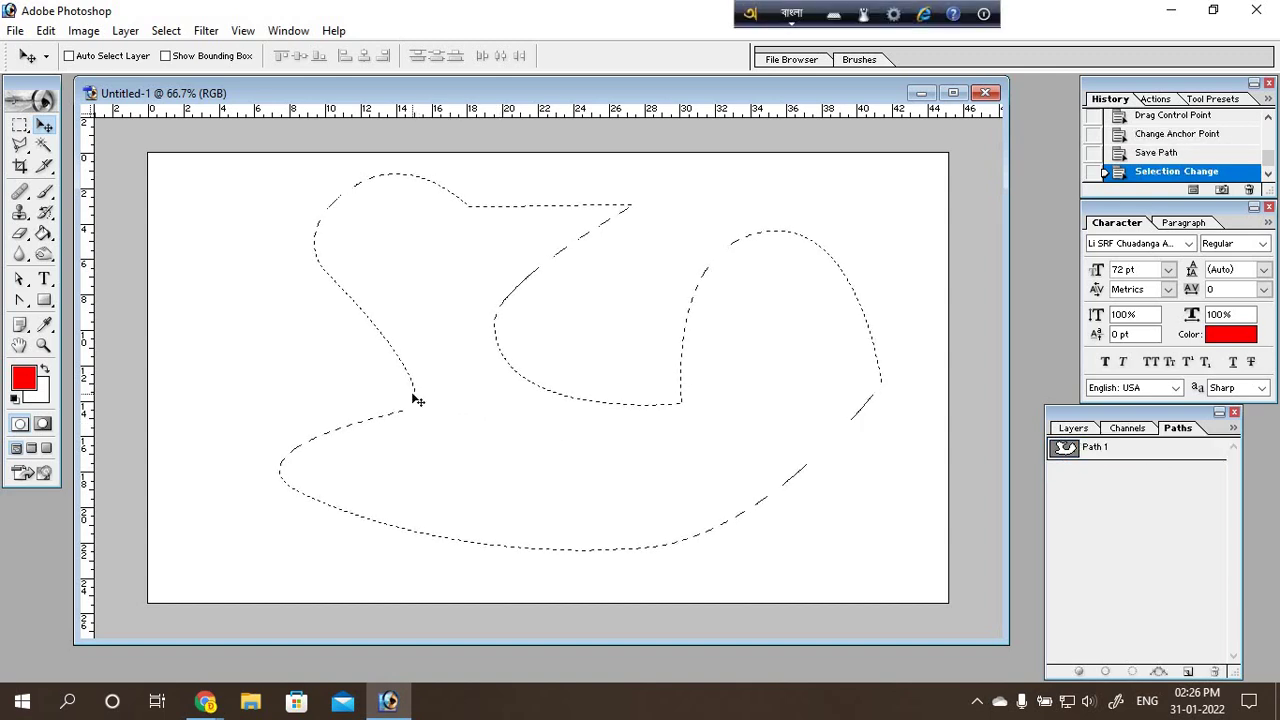
pyautogui.press('F12')
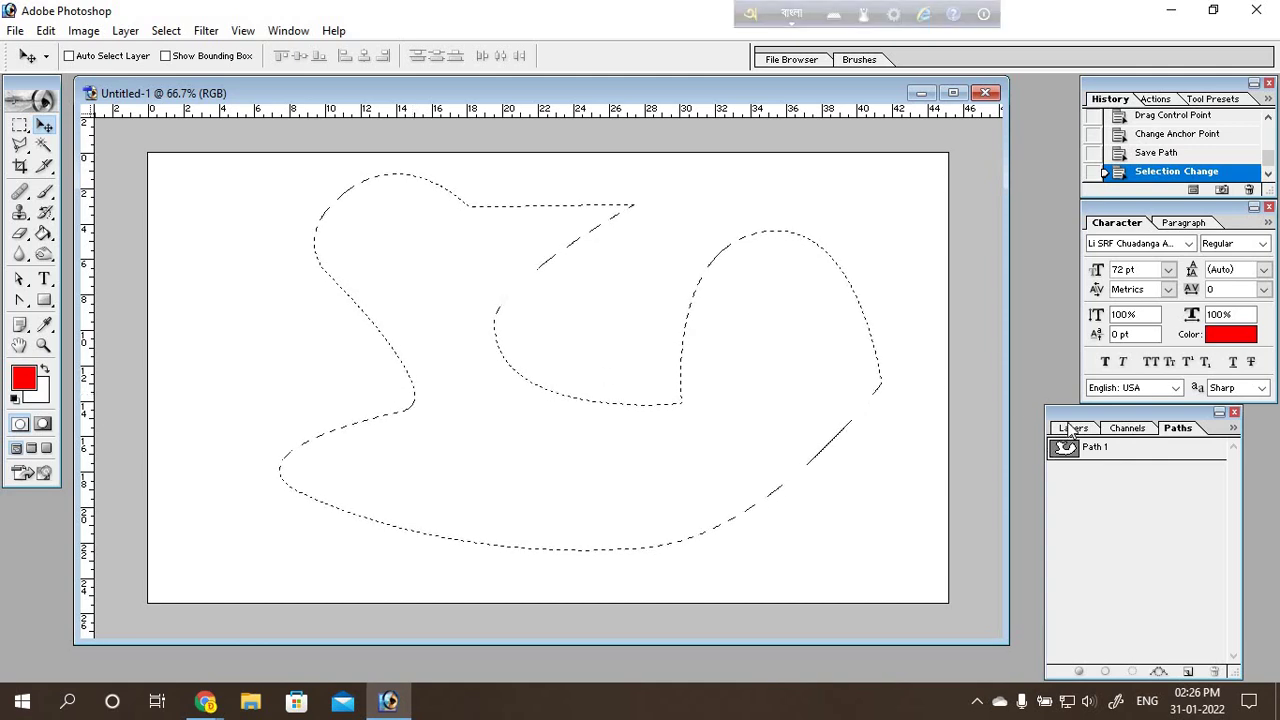
pyautogui.click(1072, 428)
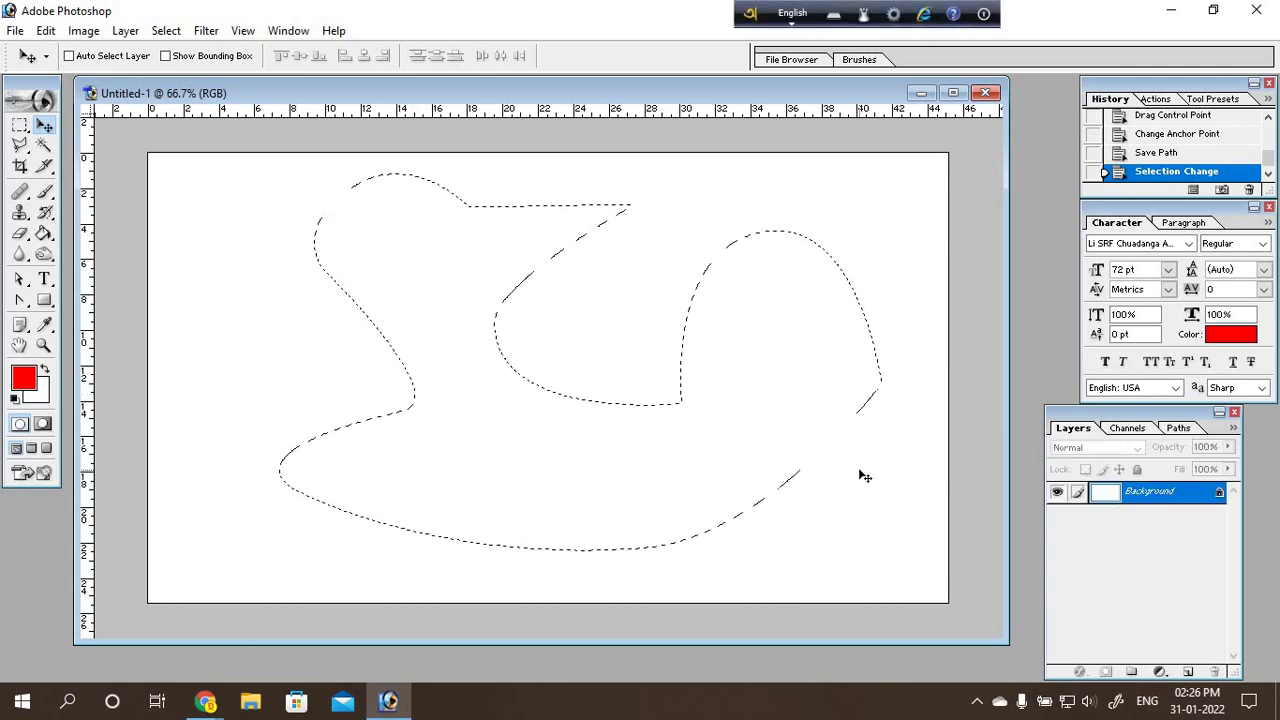
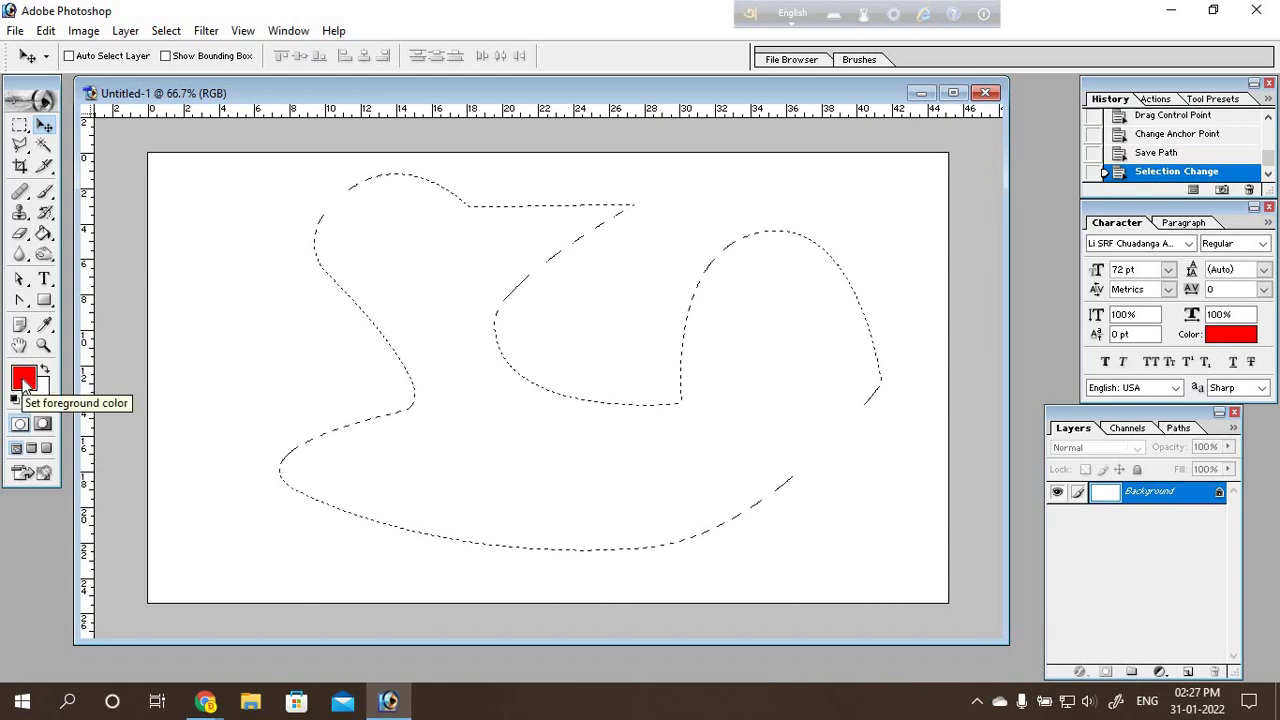
# Step: Fill the swoosh selection with the foreground red and remove the selection outline
pyautogui.hotkey('alt', 'BackSpace')
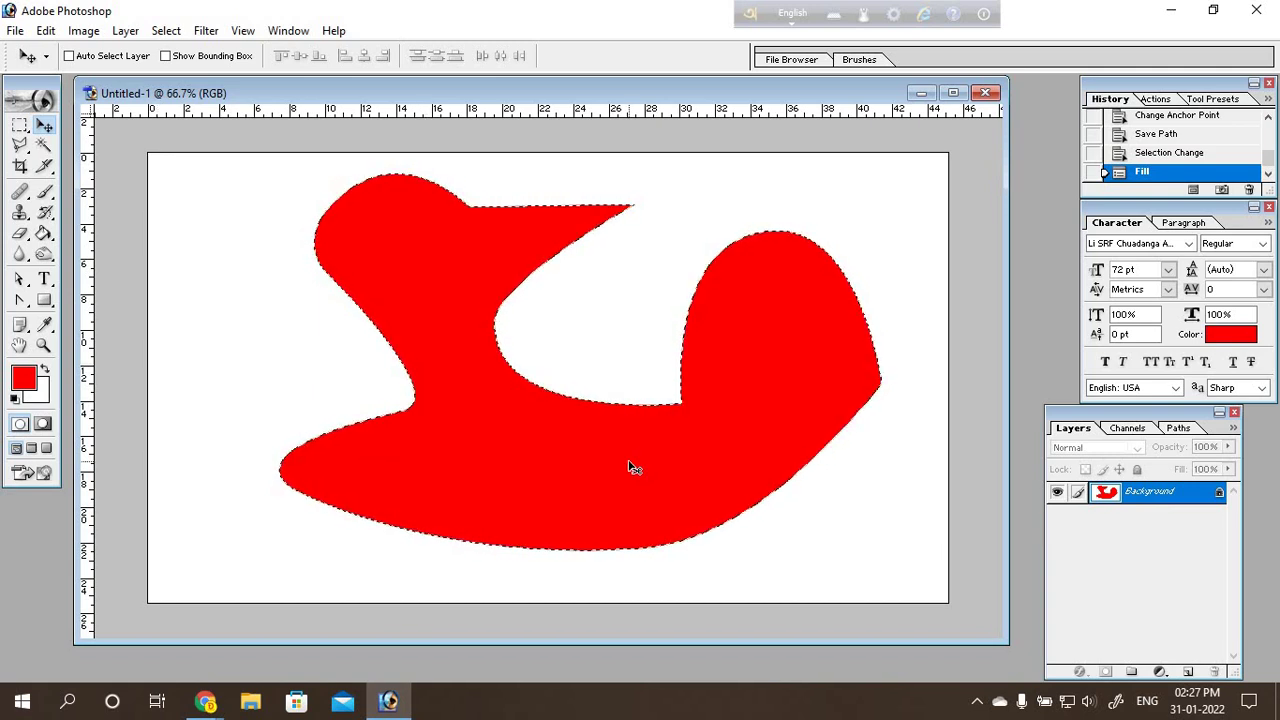
pyautogui.hotkey('ctrl', 'z')
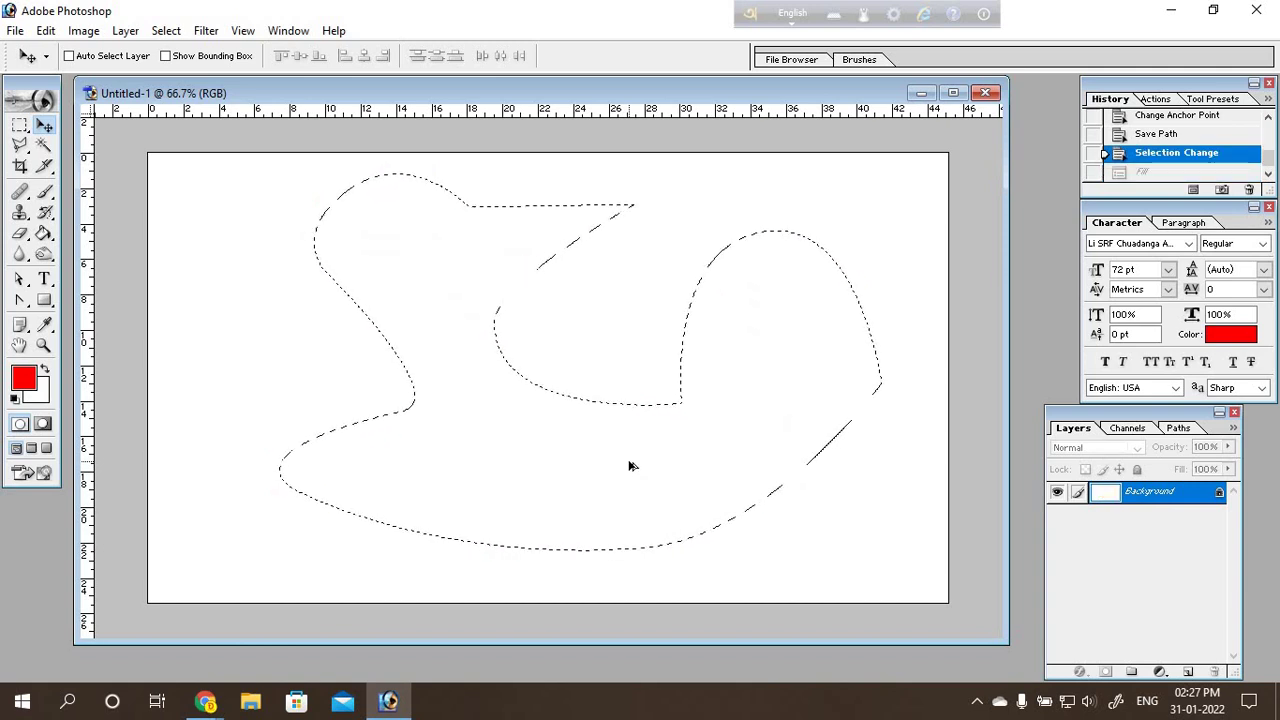
pyautogui.hotkey('ctrl', 'alt', 'z')
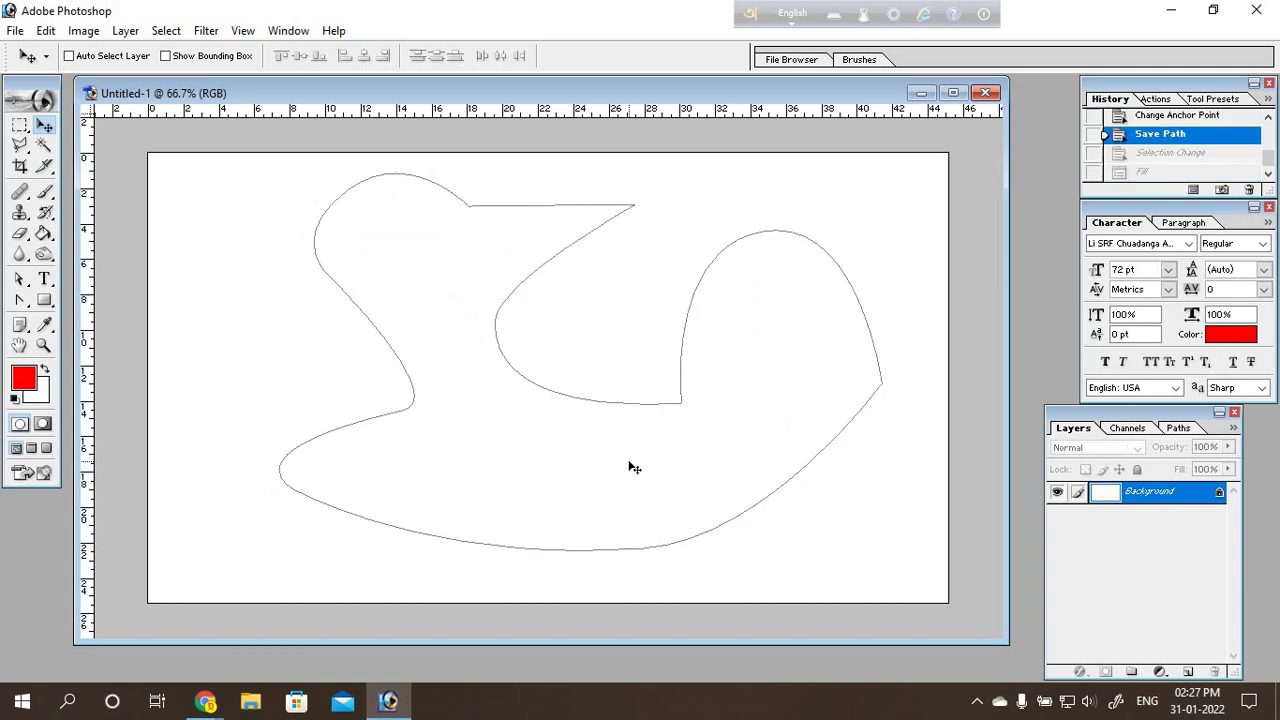
pyautogui.hotkey('ctrl', 'shift', 'z')
pyautogui.hotkey('ctrl', 'shift', 'z')
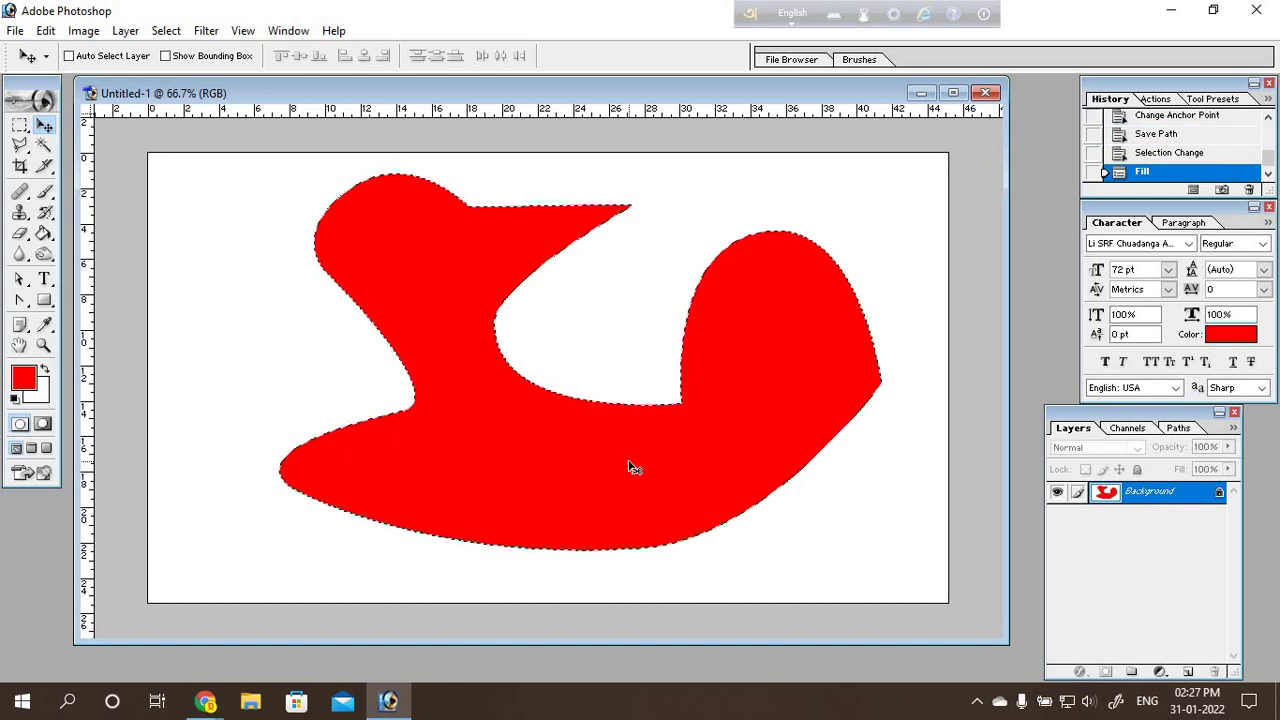
pyautogui.hotkey('ctrl', 'd')
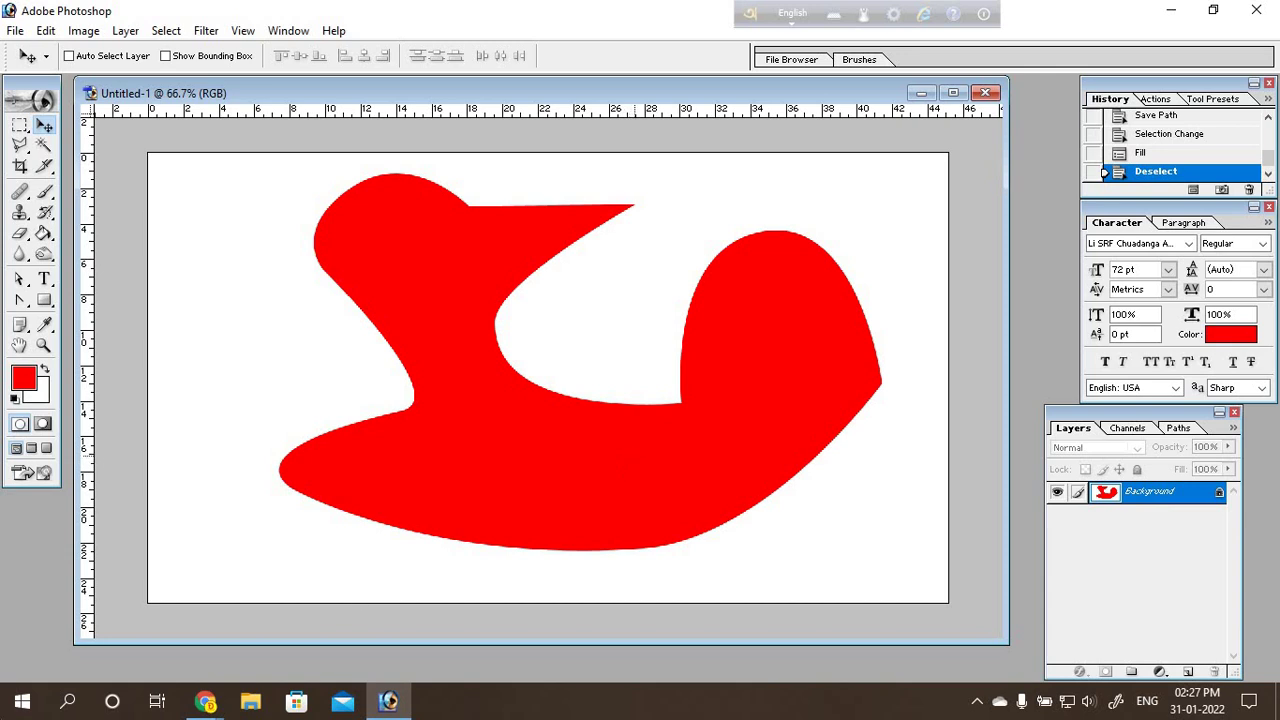
pyautogui.click(205, 700)
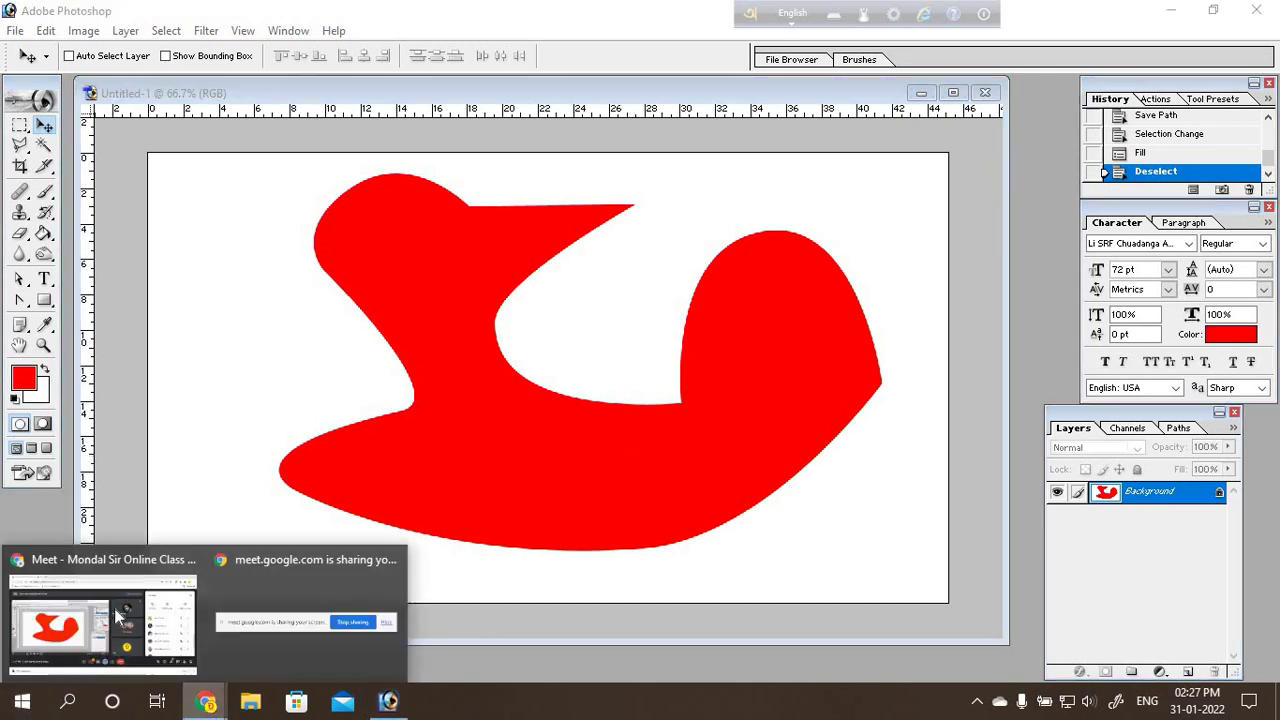
# Step: In a new Chrome tab, run a Google search for 'banner template'
pyautogui.click(72, 562)
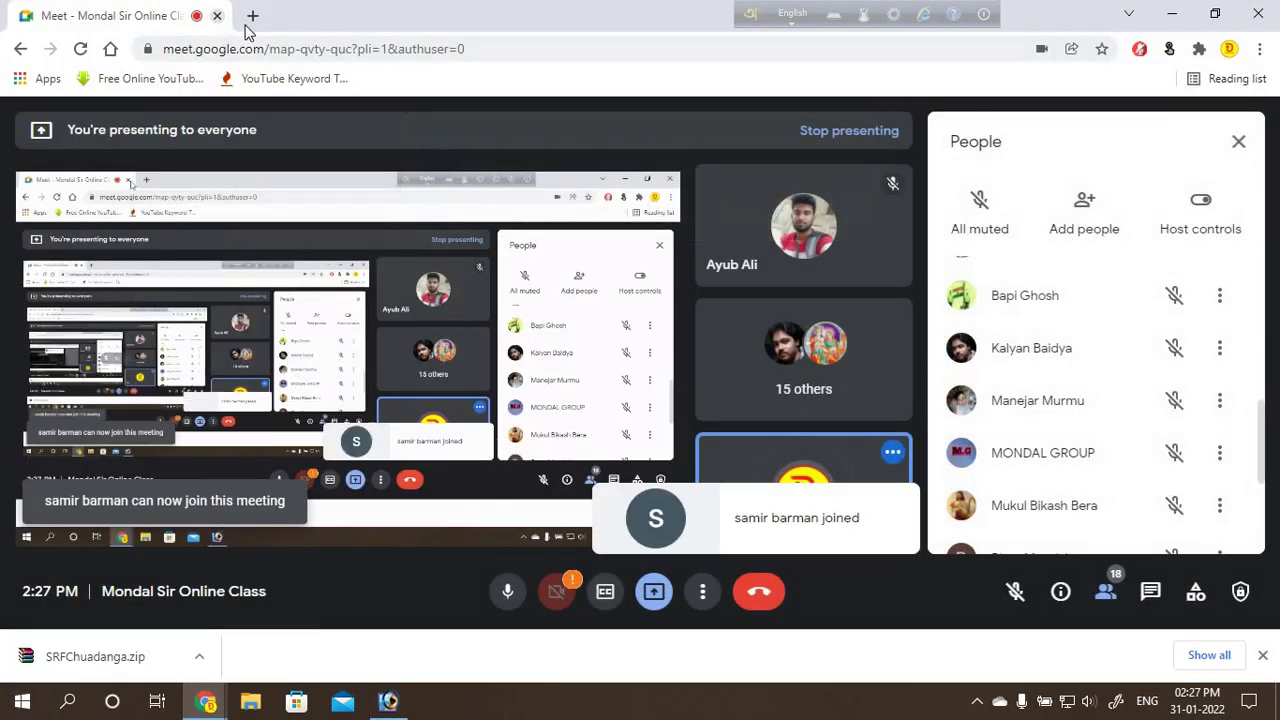
pyautogui.click(252, 15)
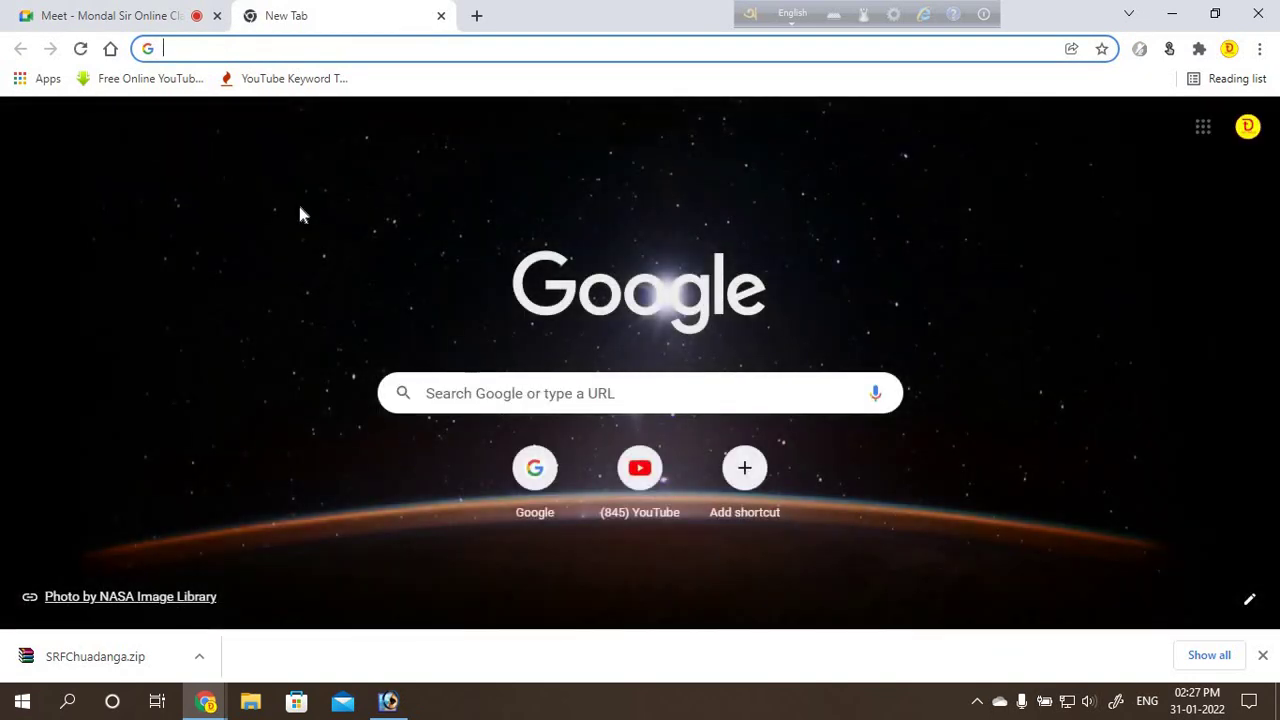
pyautogui.click(555, 485)
pyautogui.write('bann')
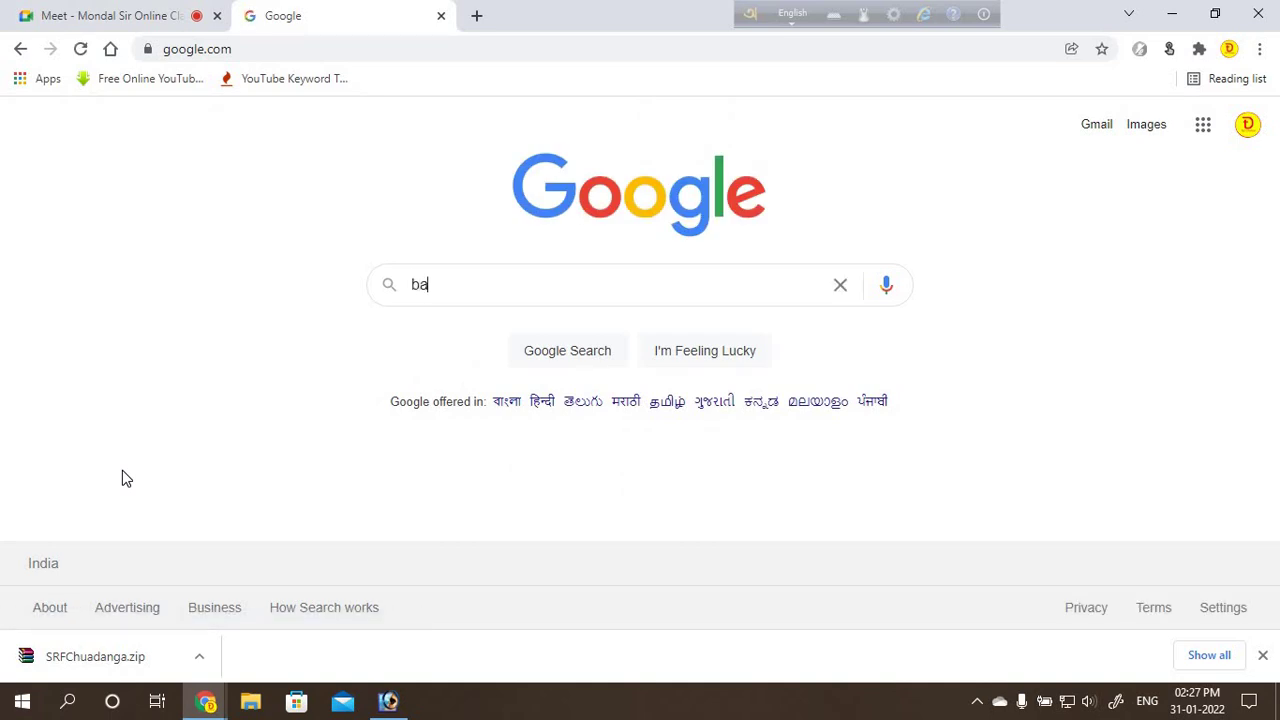
pyautogui.write('er ')
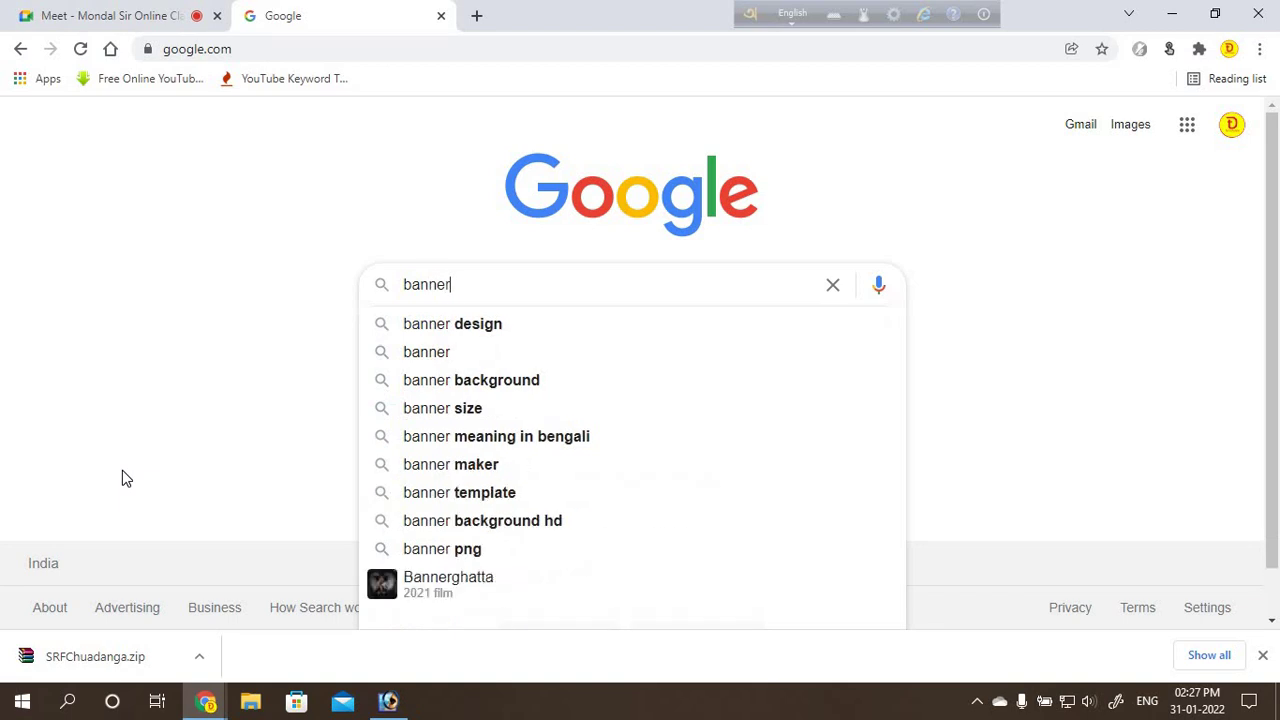
pyautogui.write('tem')
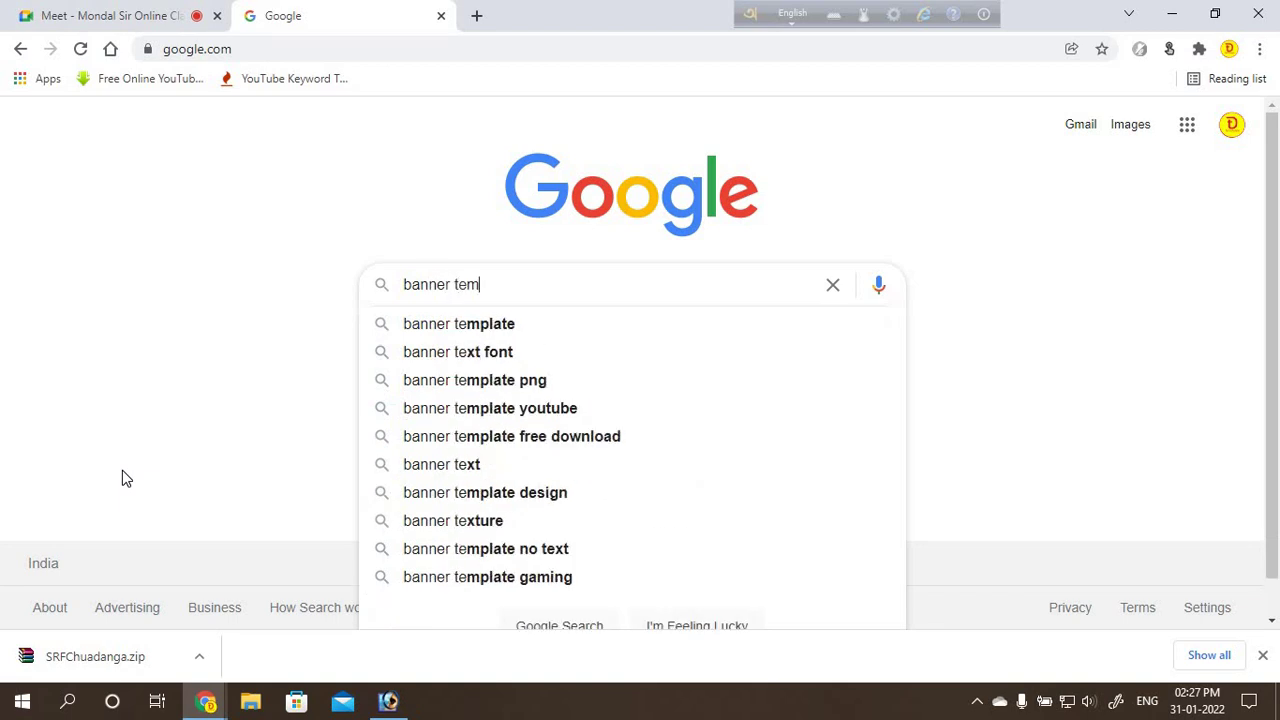
pyautogui.click(440, 328)
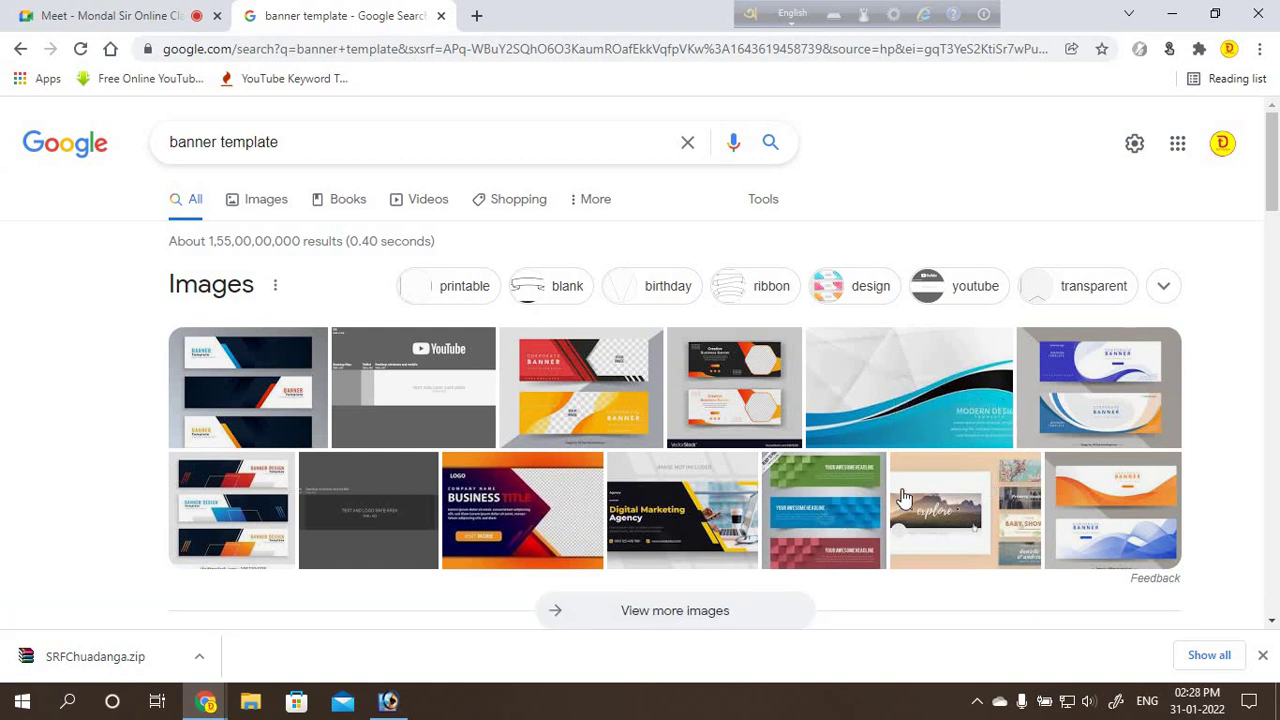
# Step: Switch the 'banner template' search to Images and browse the grid, returning toward the top
pyautogui.click(252, 200)
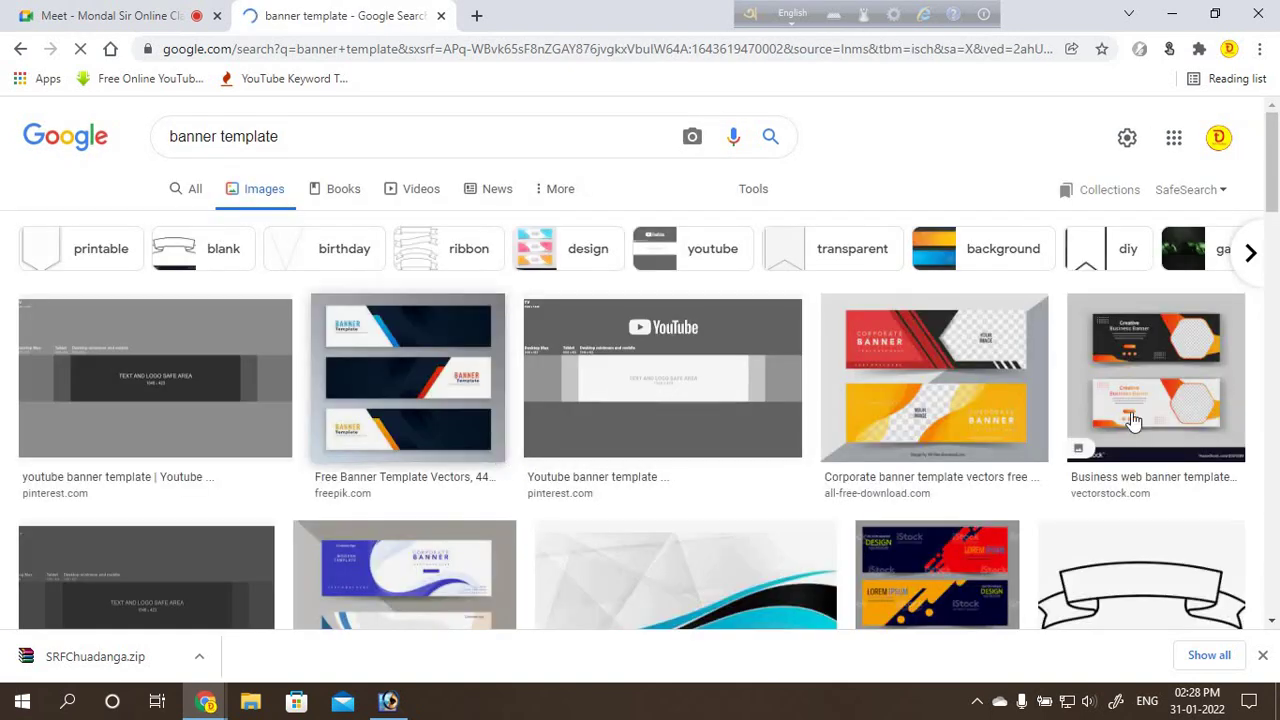
pyautogui.scroll(-3, 909, 449)
pyautogui.scroll(-1, 909, 449)
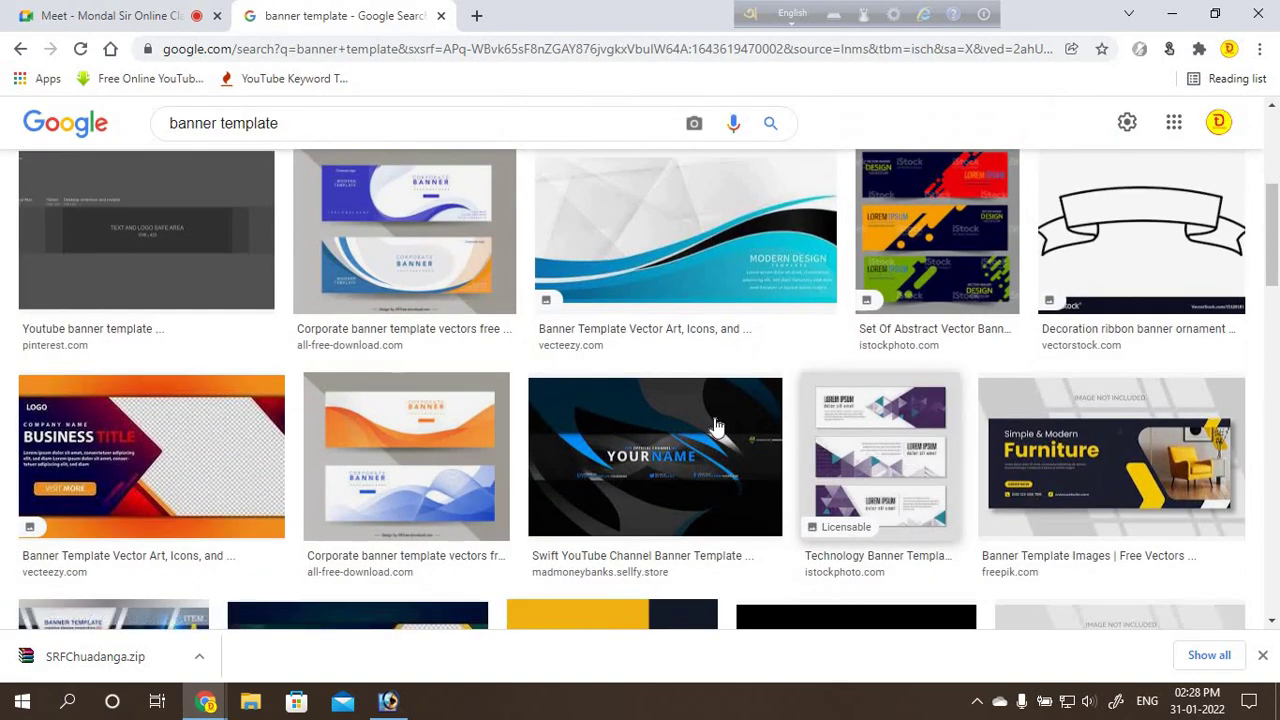
pyautogui.scroll(-3, 754, 264)
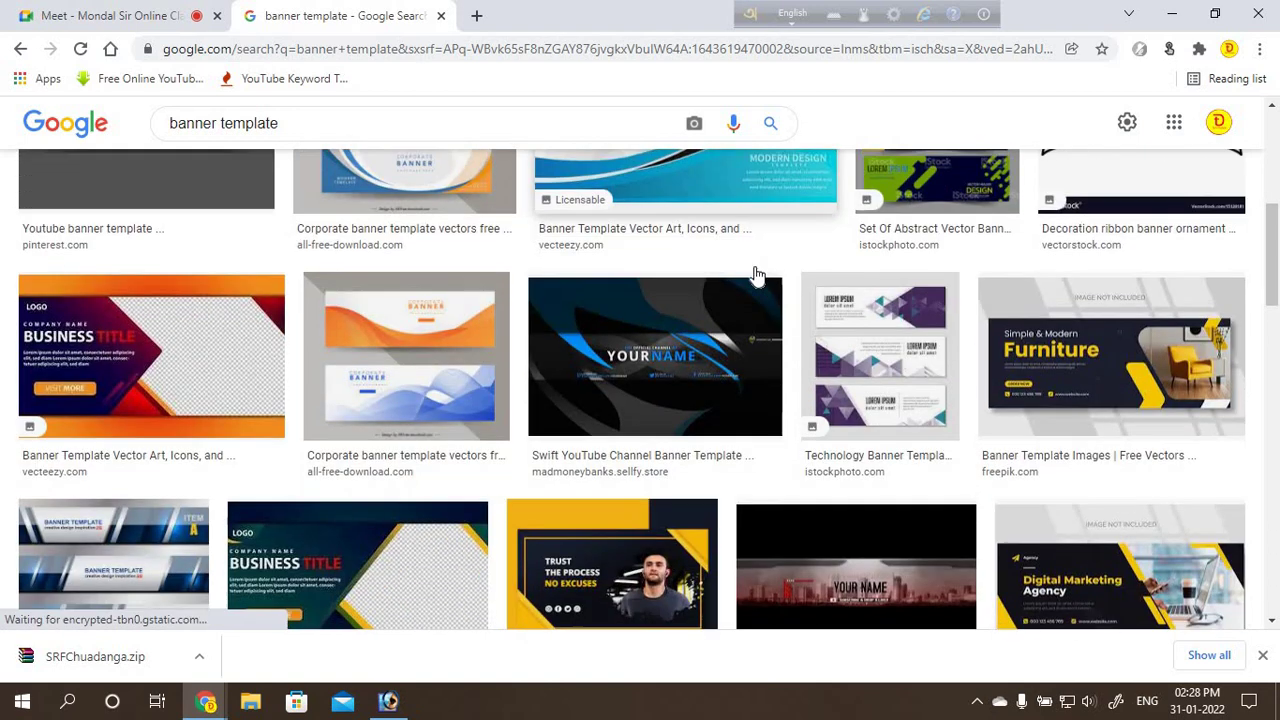
pyautogui.scroll(-1, 766, 372)
pyautogui.scroll(-2, 766, 372)
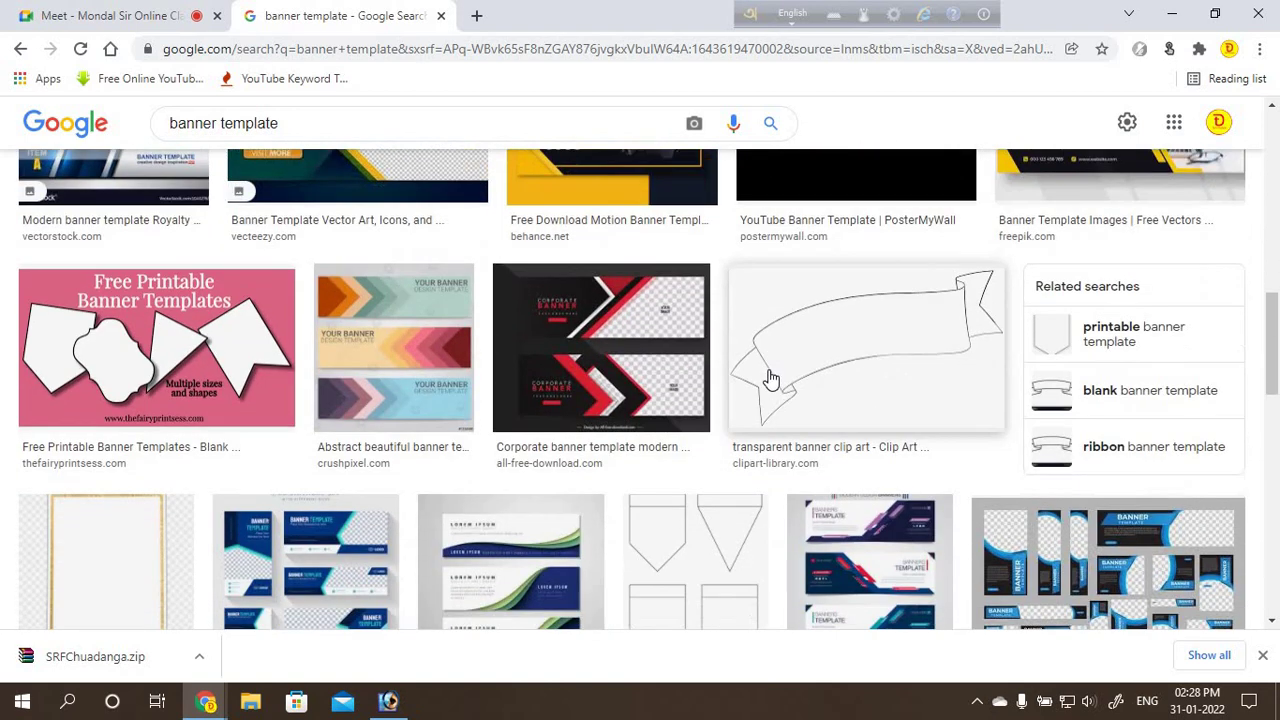
pyautogui.scroll(-3, 877, 377)
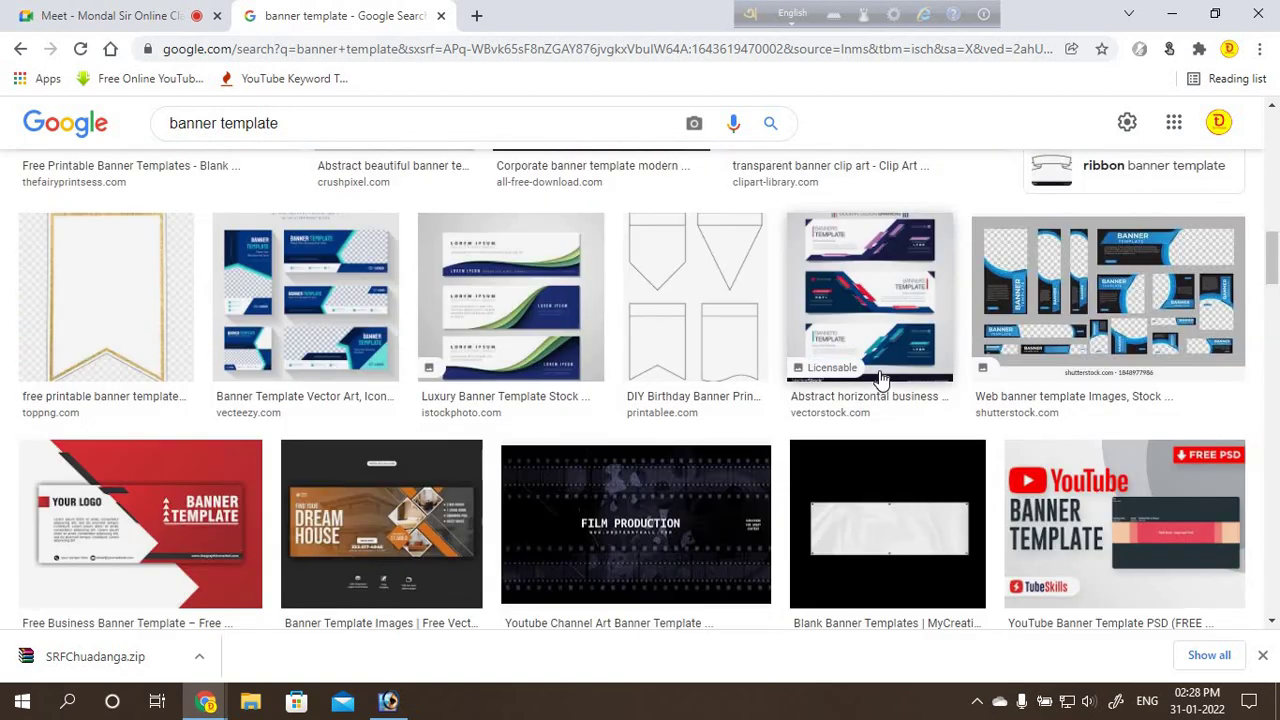
pyautogui.scroll(-1, 880, 378)
pyautogui.scroll(1, 880, 378)
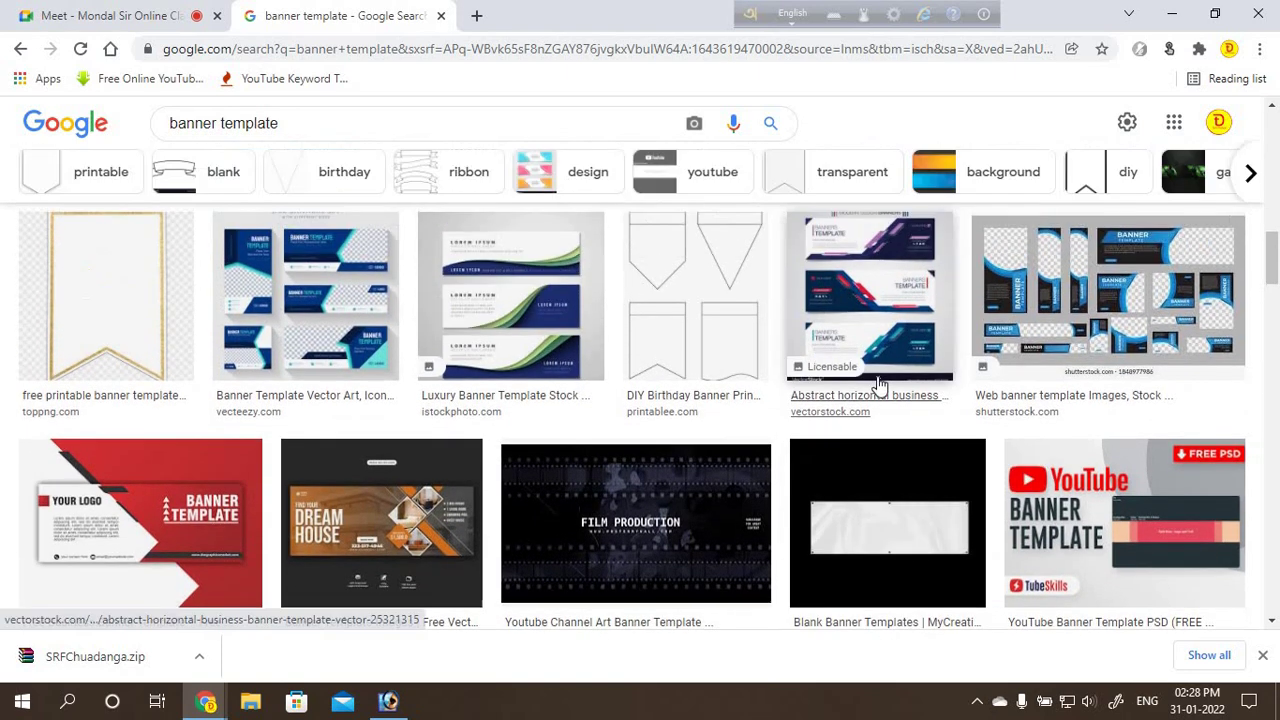
pyautogui.scroll(-3, 880, 380)
pyautogui.scroll(-3, 880, 385)
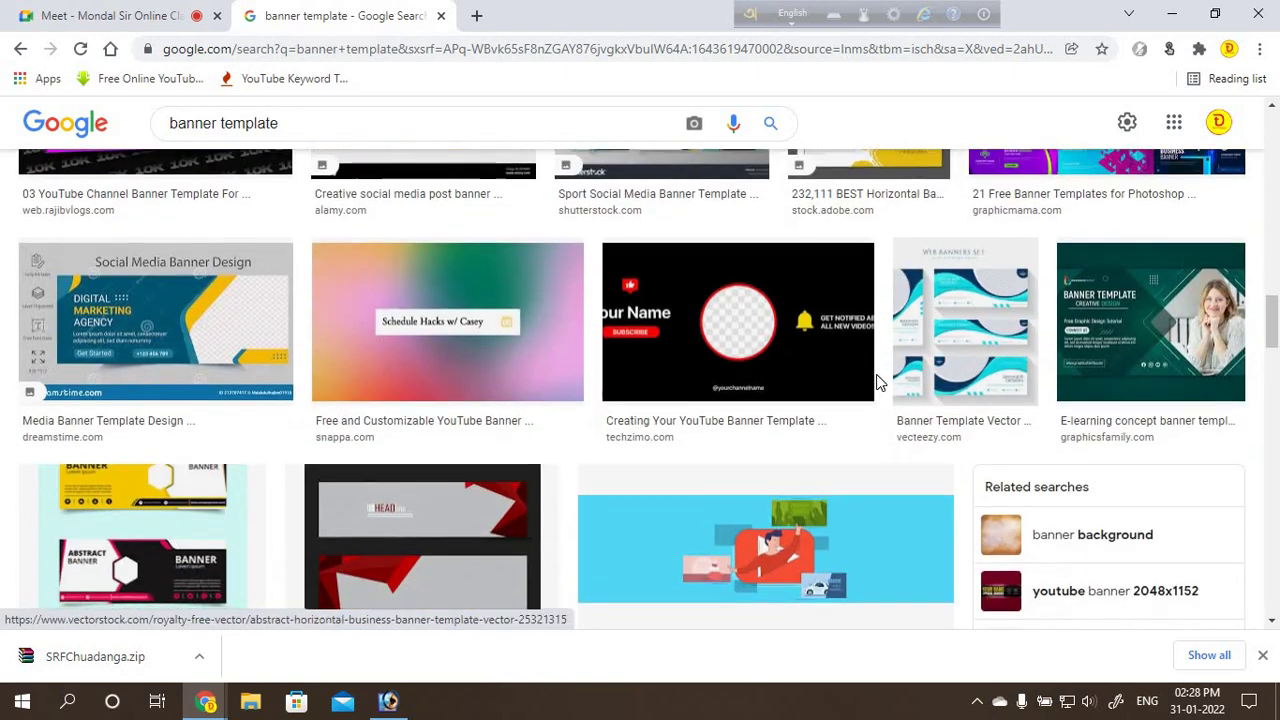
pyautogui.scroll(-1, 825, 373)
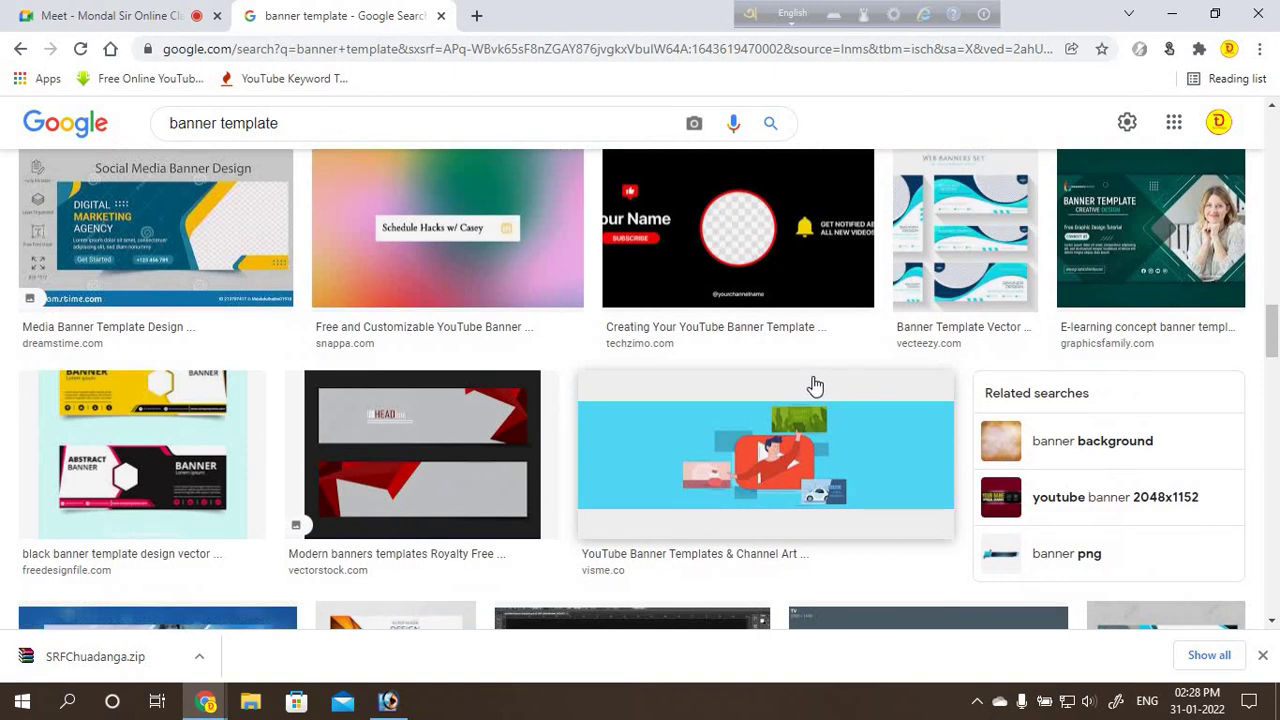
pyautogui.scroll(-1, 815, 388)
pyautogui.scroll(-3, 815, 388)
pyautogui.scroll(-1, 816, 387)
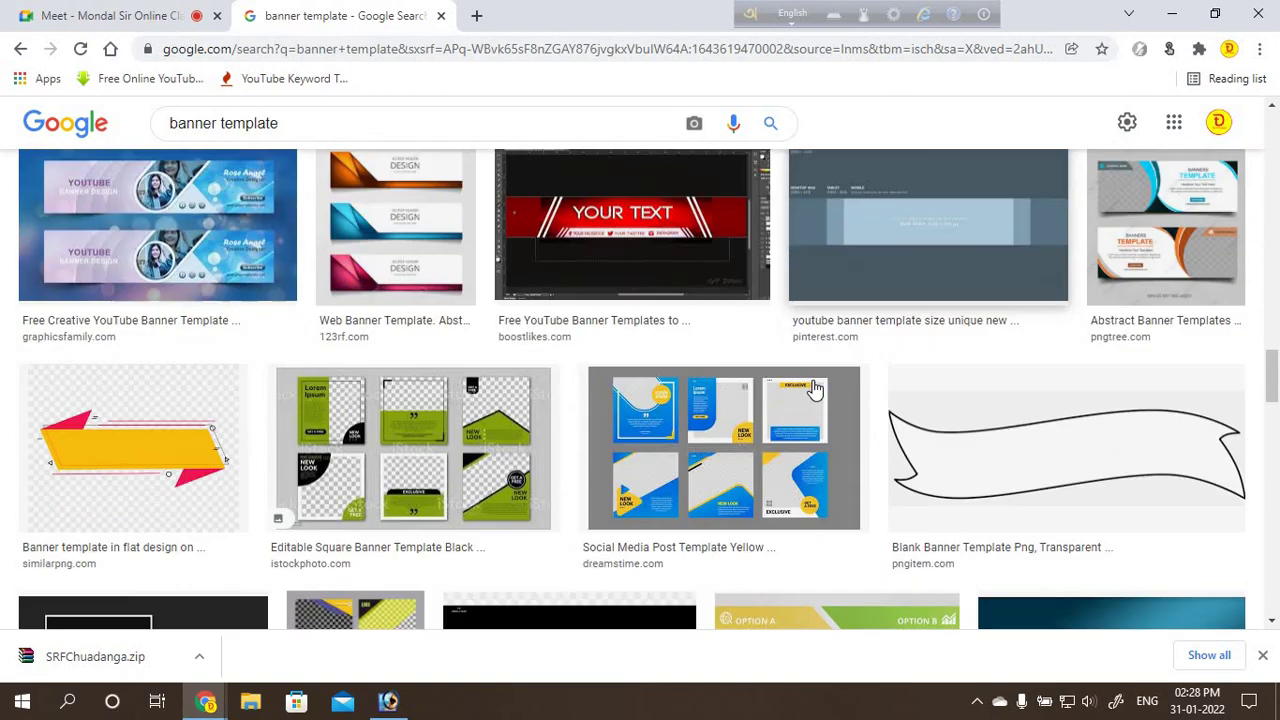
pyautogui.scroll(-1, 817, 386)
pyautogui.scroll(-1, 816, 387)
pyautogui.scroll(-1, 822, 388)
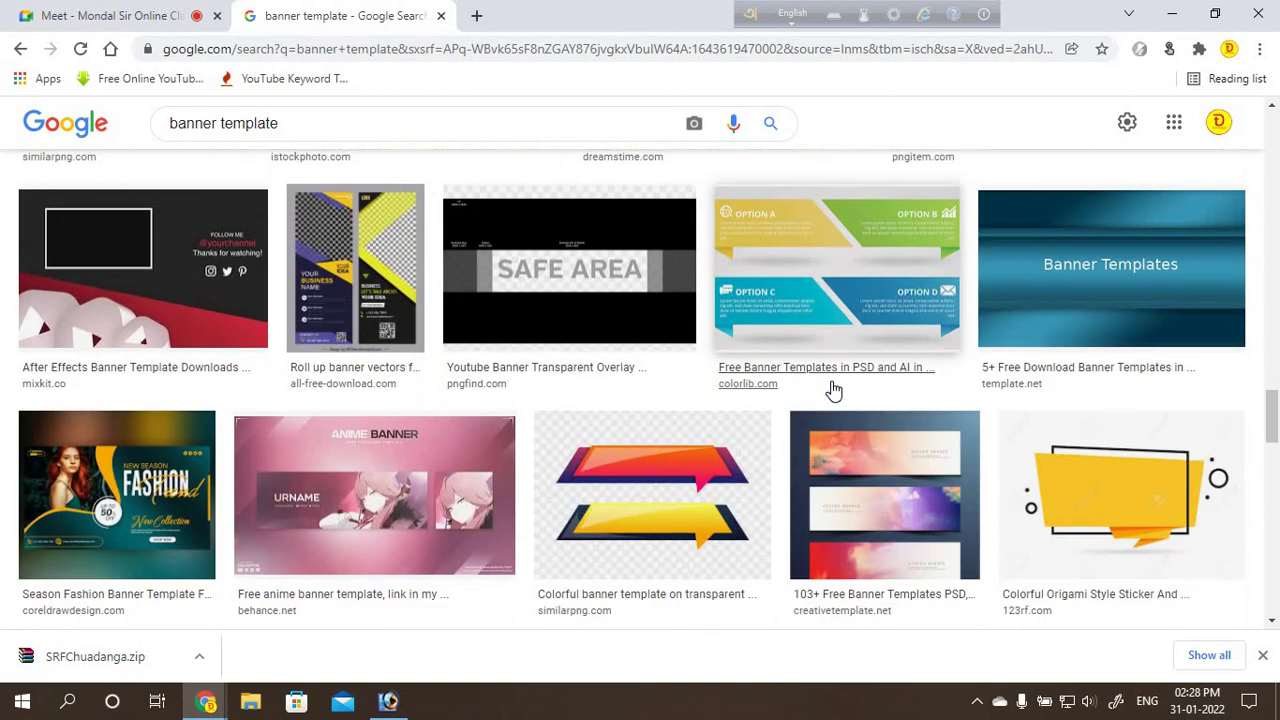
pyautogui.scroll(-3, 830, 388)
pyautogui.scroll(-1, 847, 370)
pyautogui.scroll(-1, 848, 370)
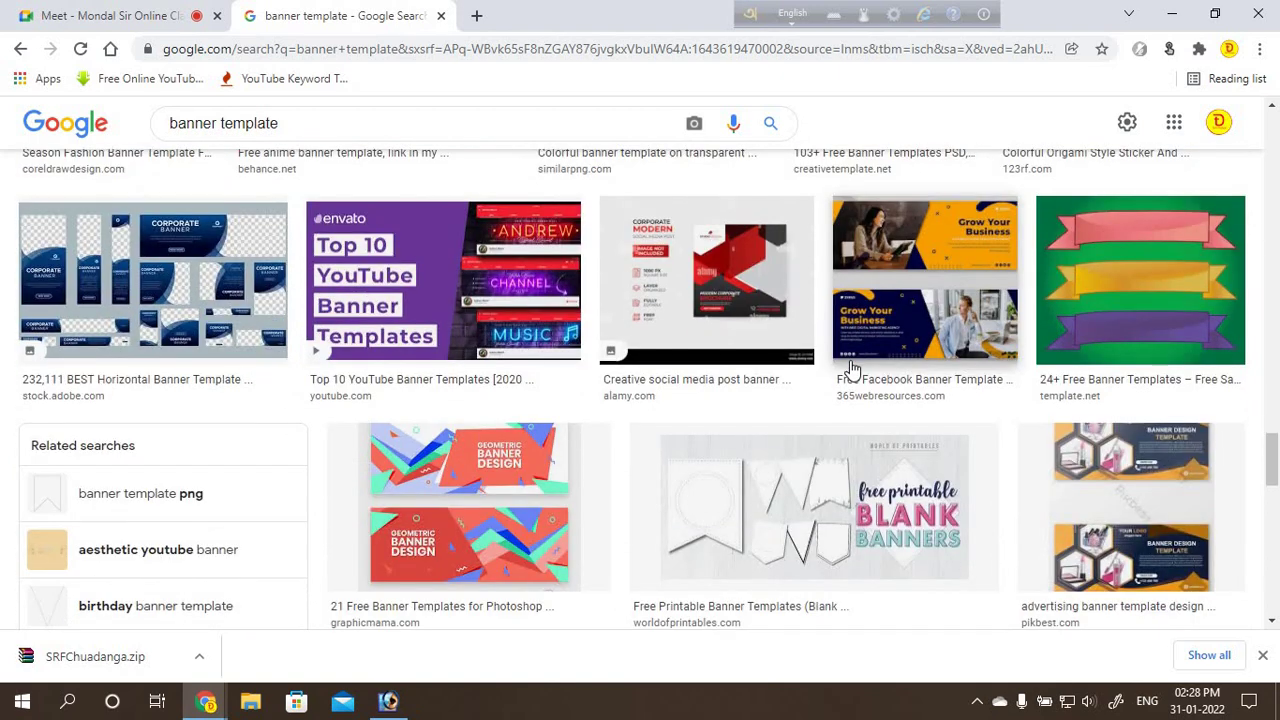
pyautogui.scroll(-3, 850, 371)
pyautogui.scroll(-3, 852, 371)
pyautogui.scroll(-2, 851, 370)
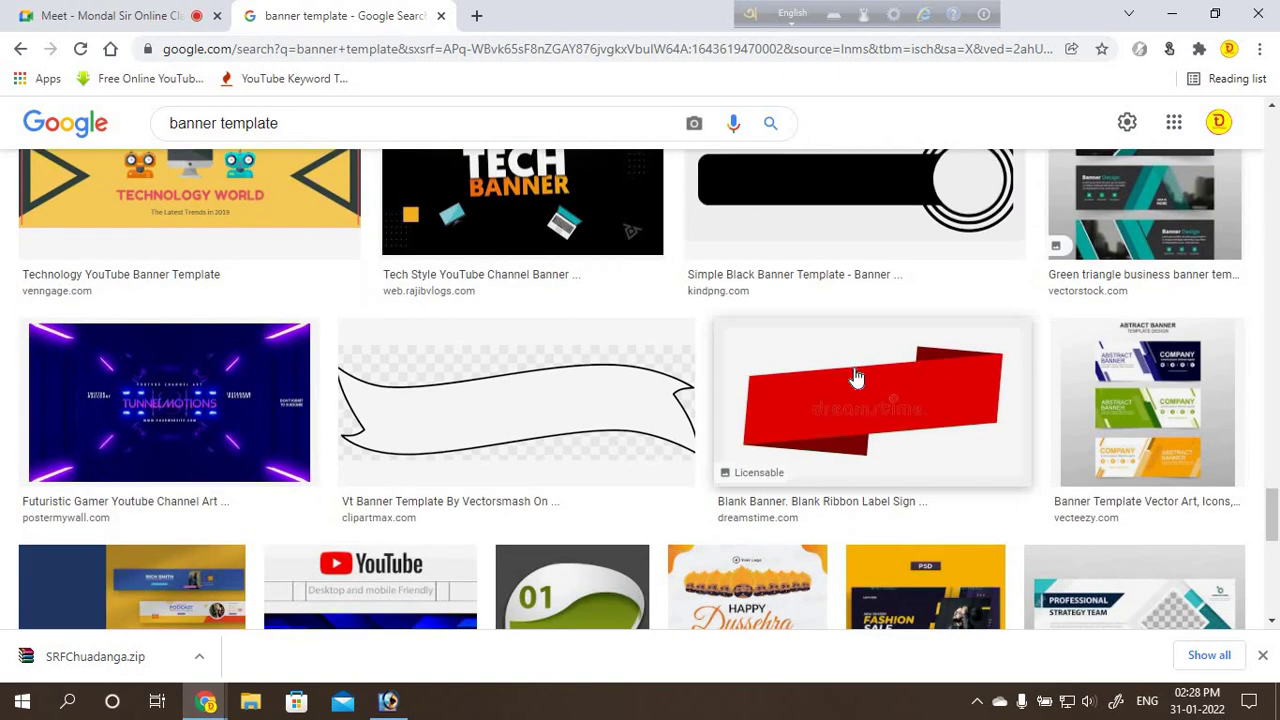
pyautogui.scroll(-2, 855, 375)
pyautogui.scroll(-2, 862, 379)
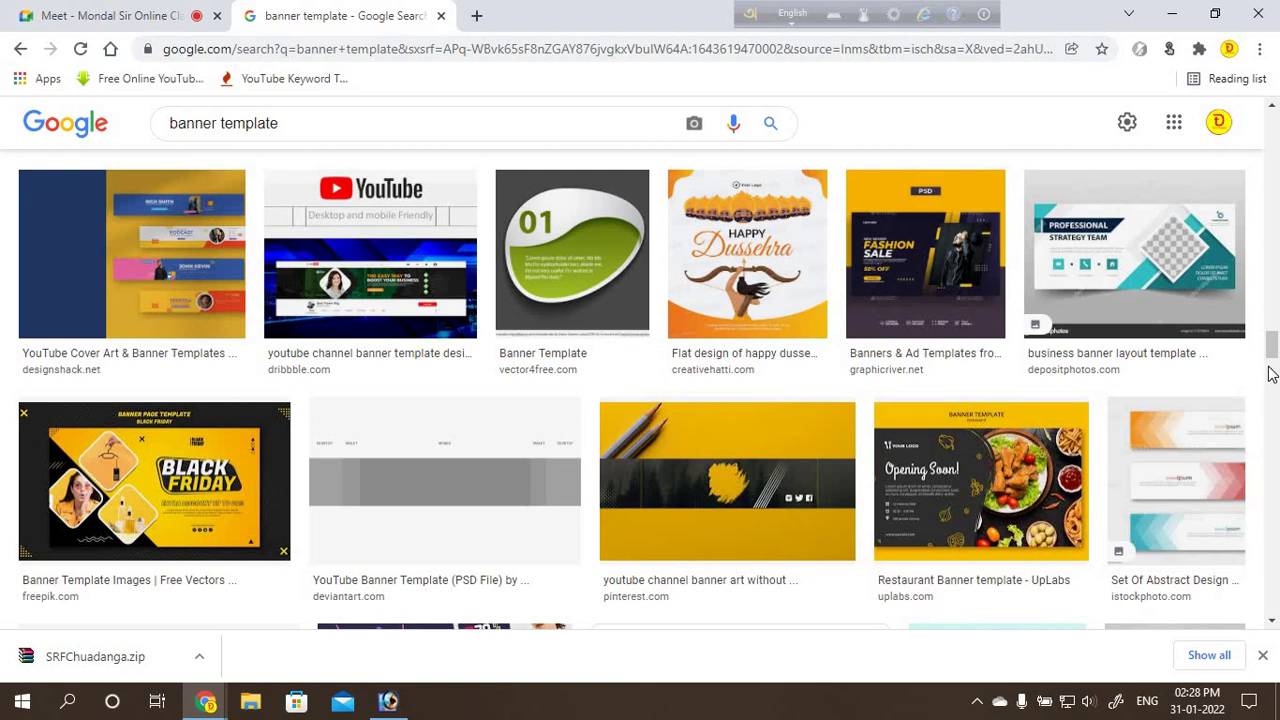
pyautogui.scroll(10, 1270, 290)
pyautogui.scroll(5, 1200, 295)
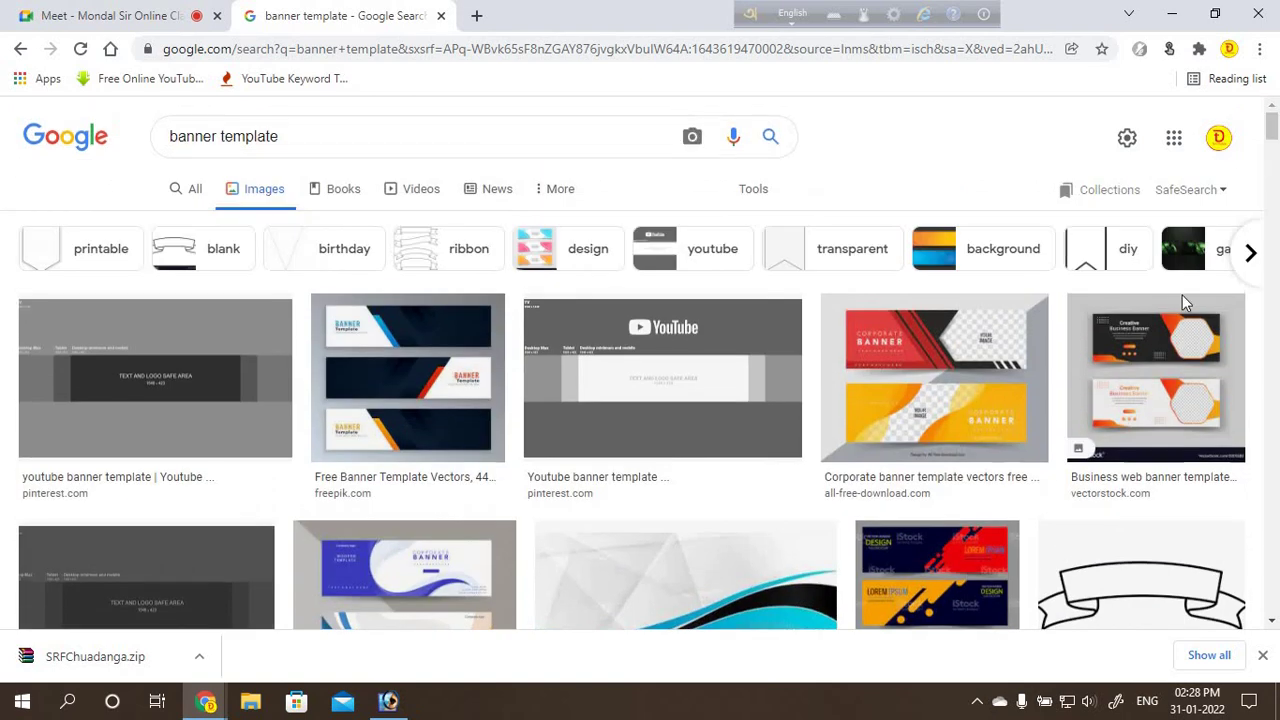
# Step: Preview the business web banner result and scroll through the image results
pyautogui.click(1204, 345)
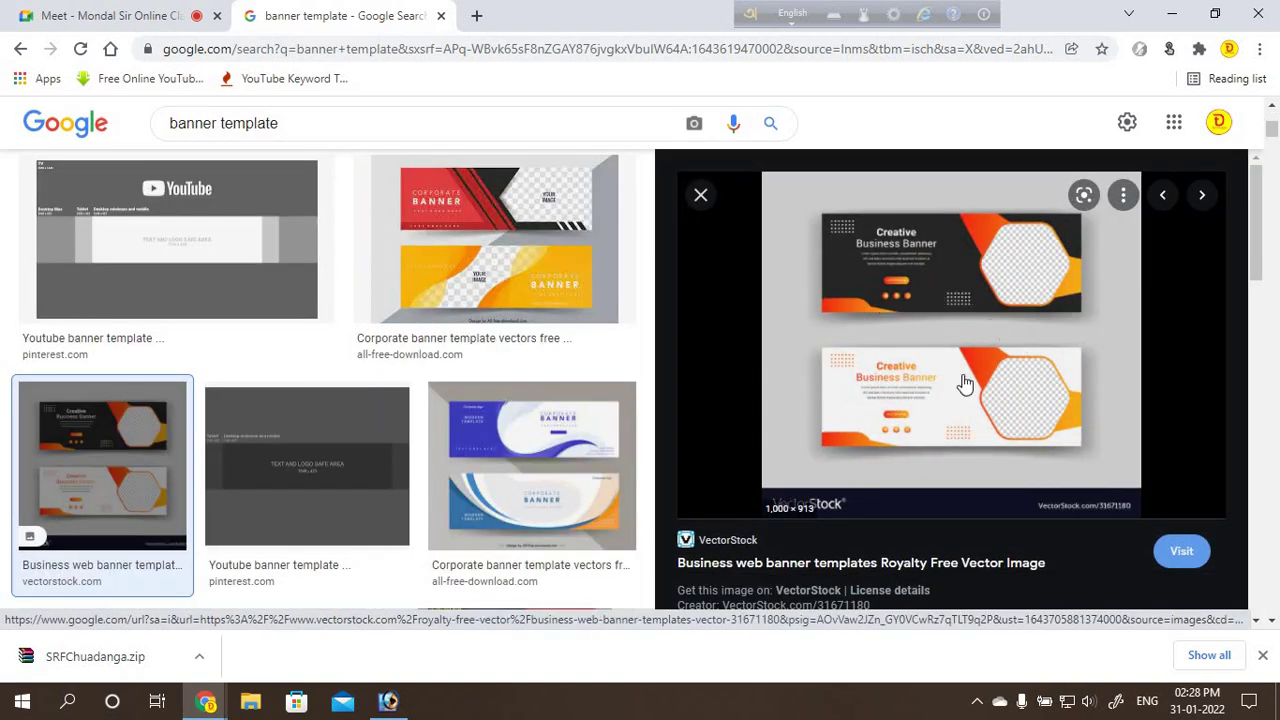
pyautogui.scroll(-1, 940, 397)
pyautogui.scroll(-3, 940, 397)
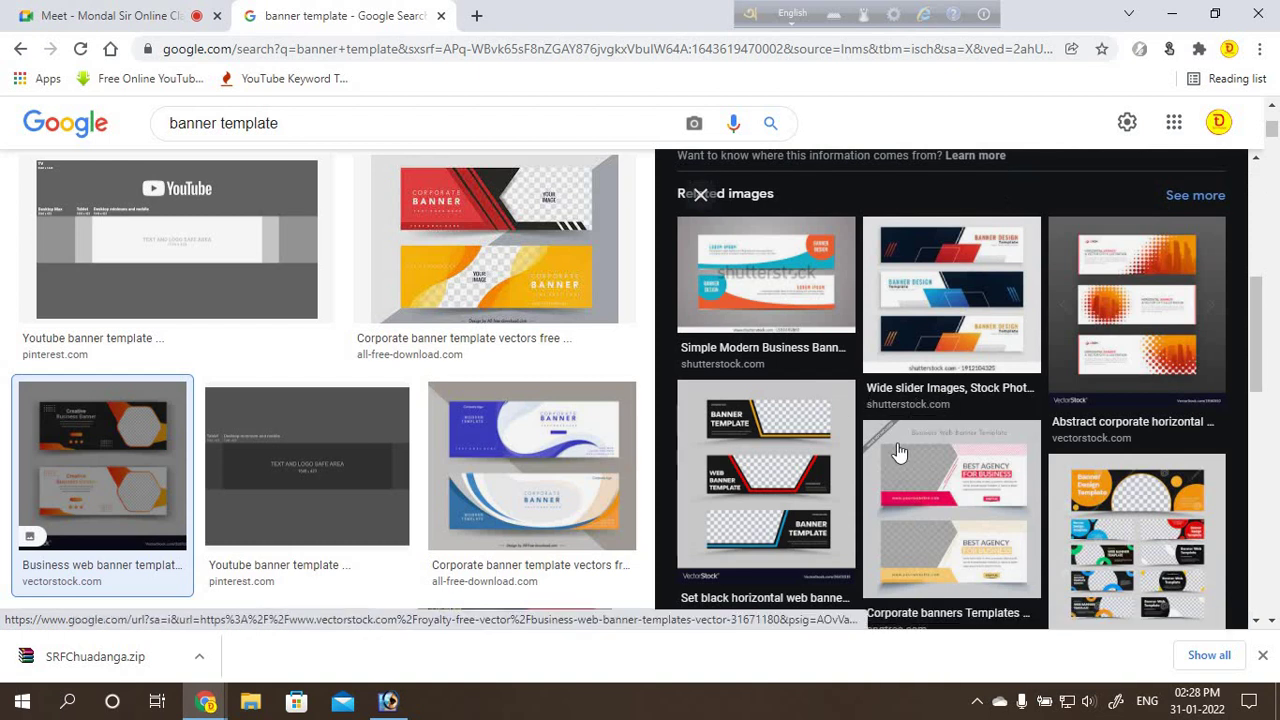
pyautogui.scroll(-3, 943, 390)
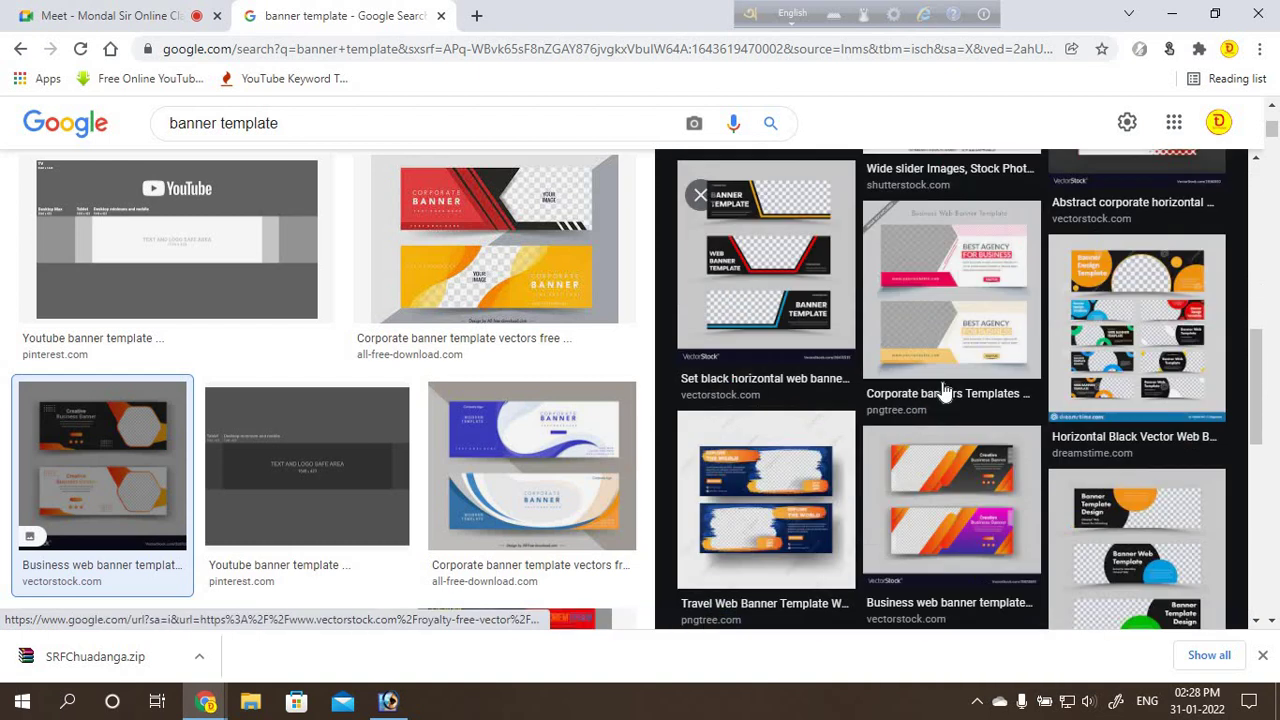
pyautogui.scroll(-2, 940, 400)
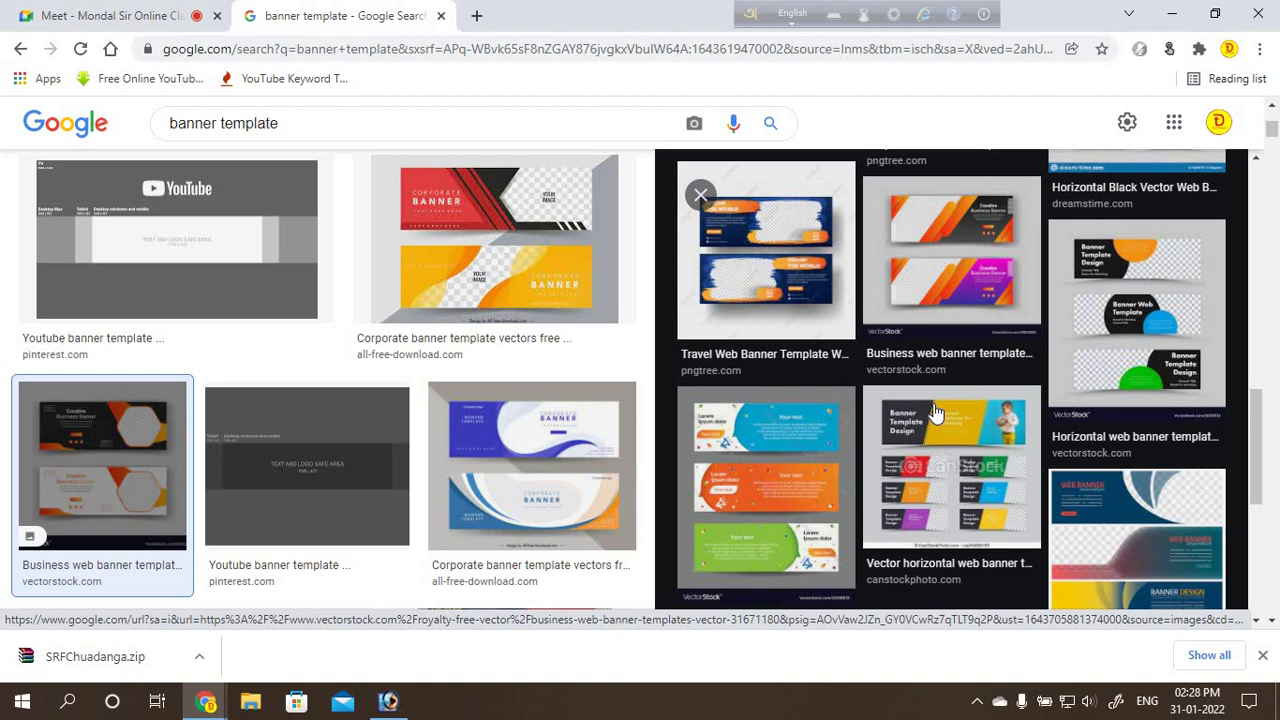
pyautogui.scroll(-3, 843, 465)
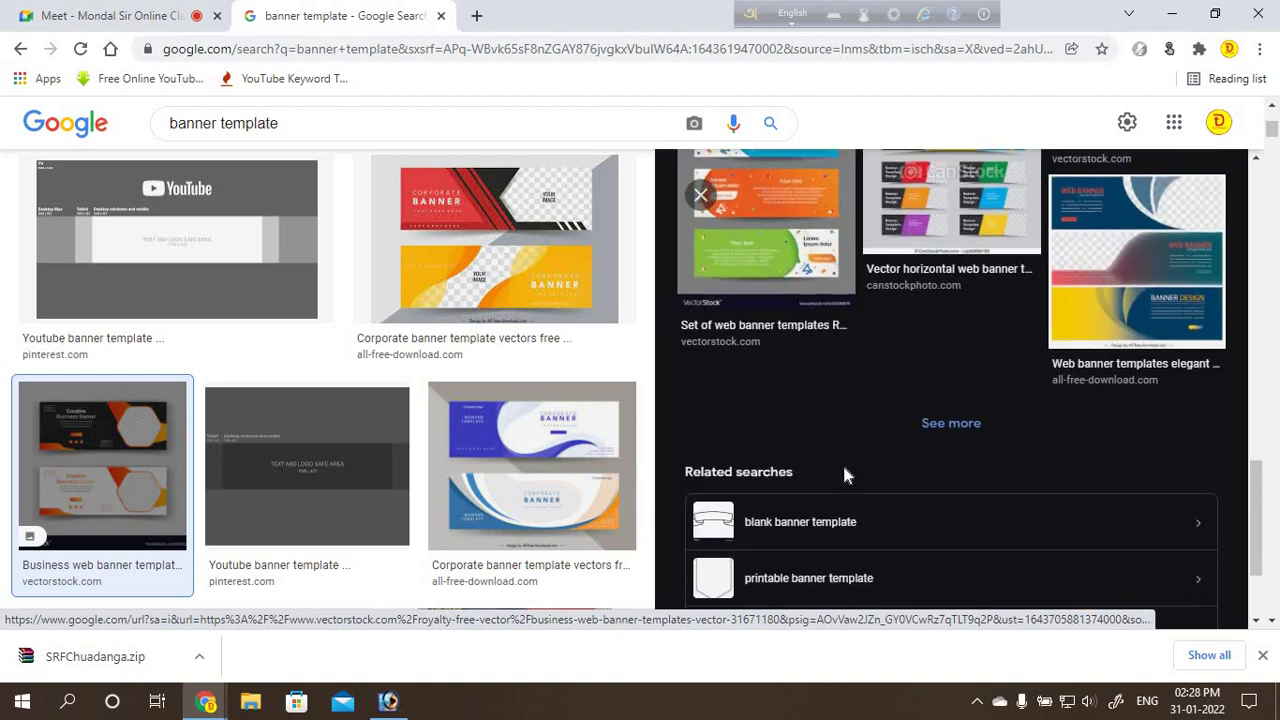
pyautogui.scroll(2, 843, 470)
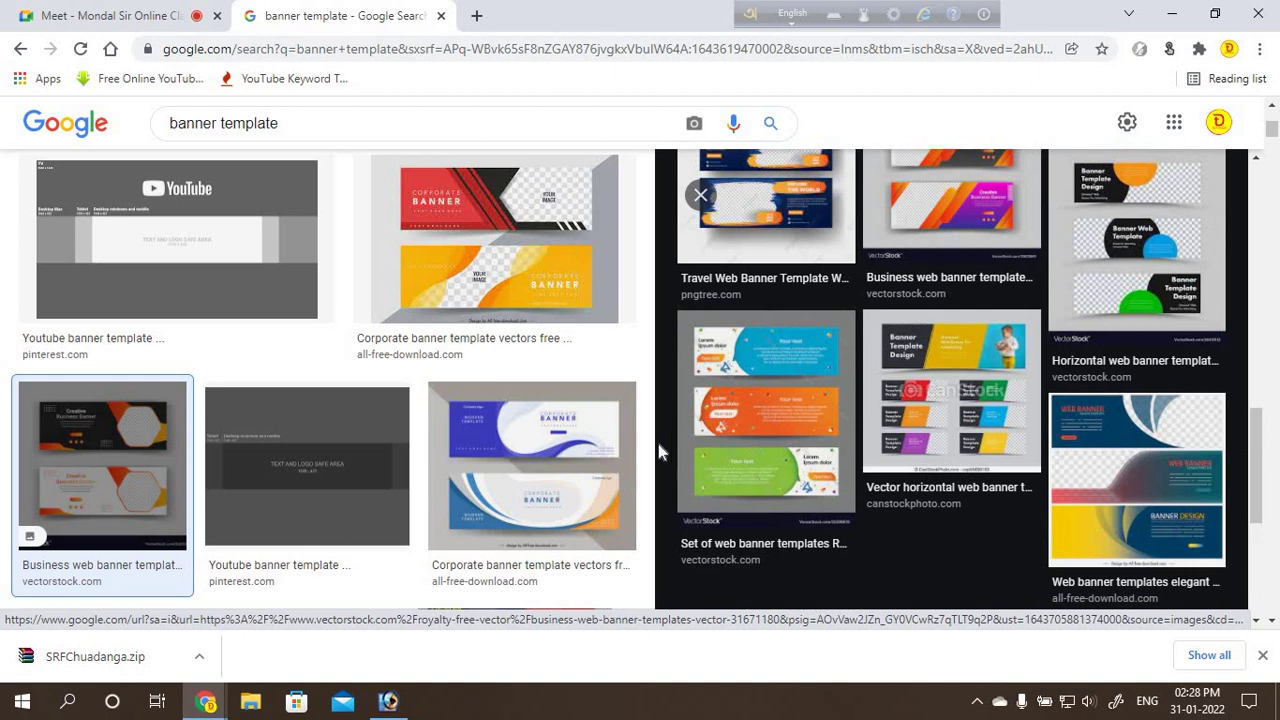
pyautogui.scroll(-2, 437, 455)
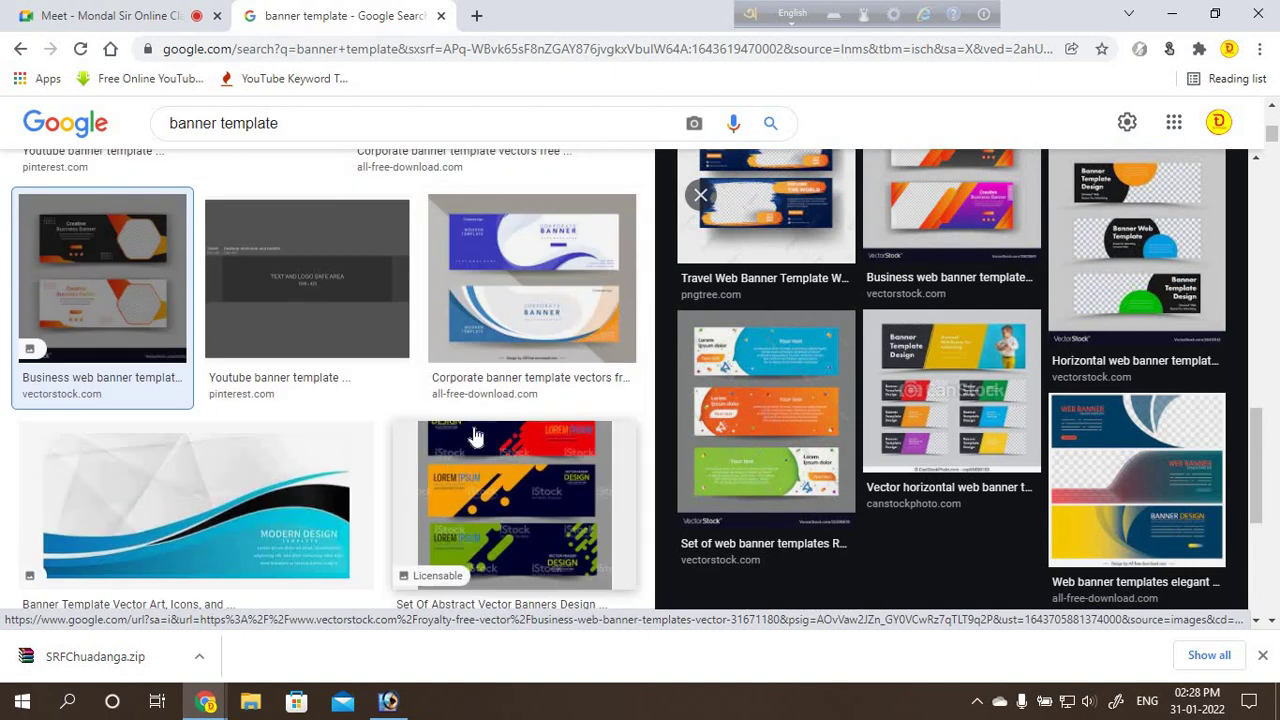
# Step: Preview the Corporate banner image and look through its related images
pyautogui.click(579, 322)
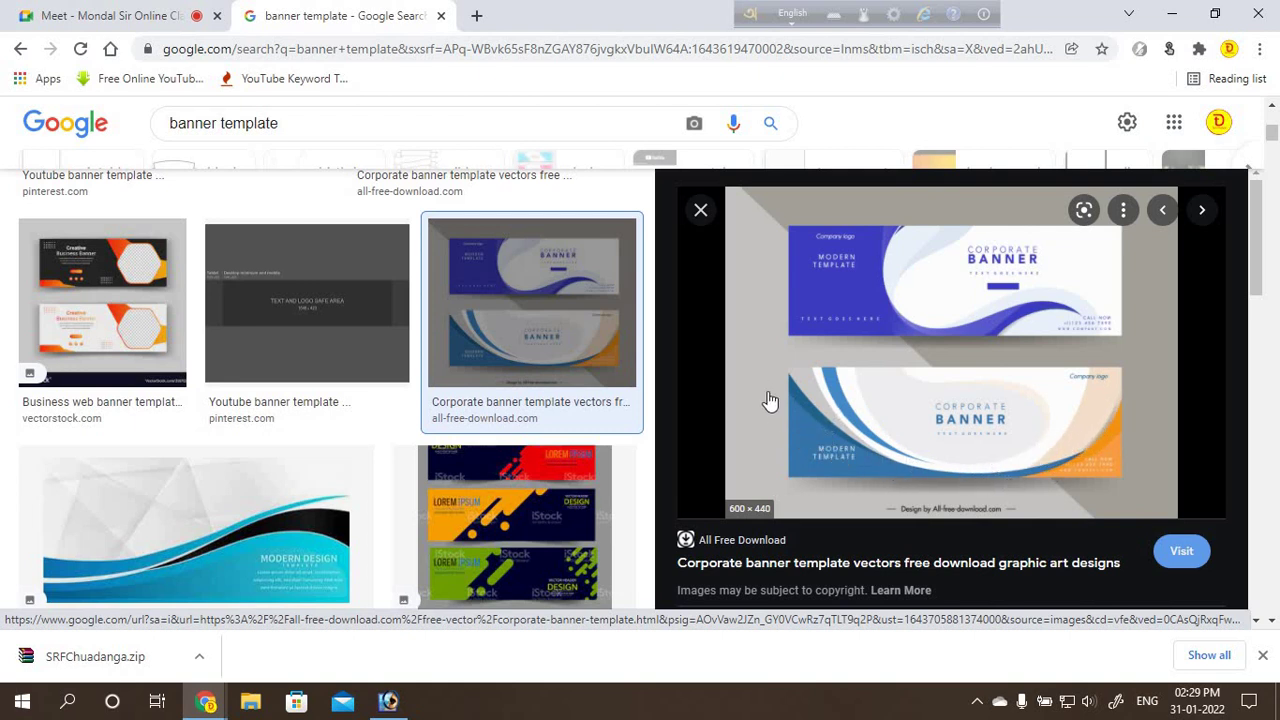
pyautogui.scroll(-3, 1025, 475)
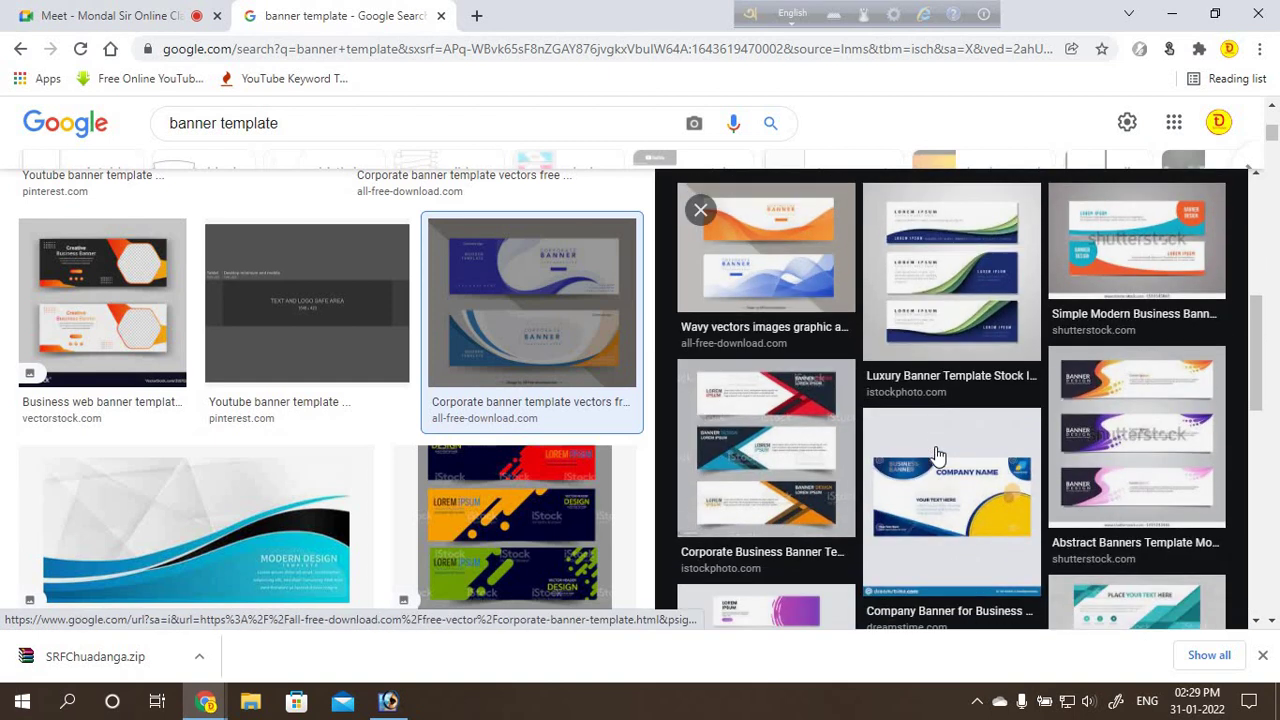
pyautogui.scroll(-1, 937, 455)
pyautogui.scroll(1, 937, 455)
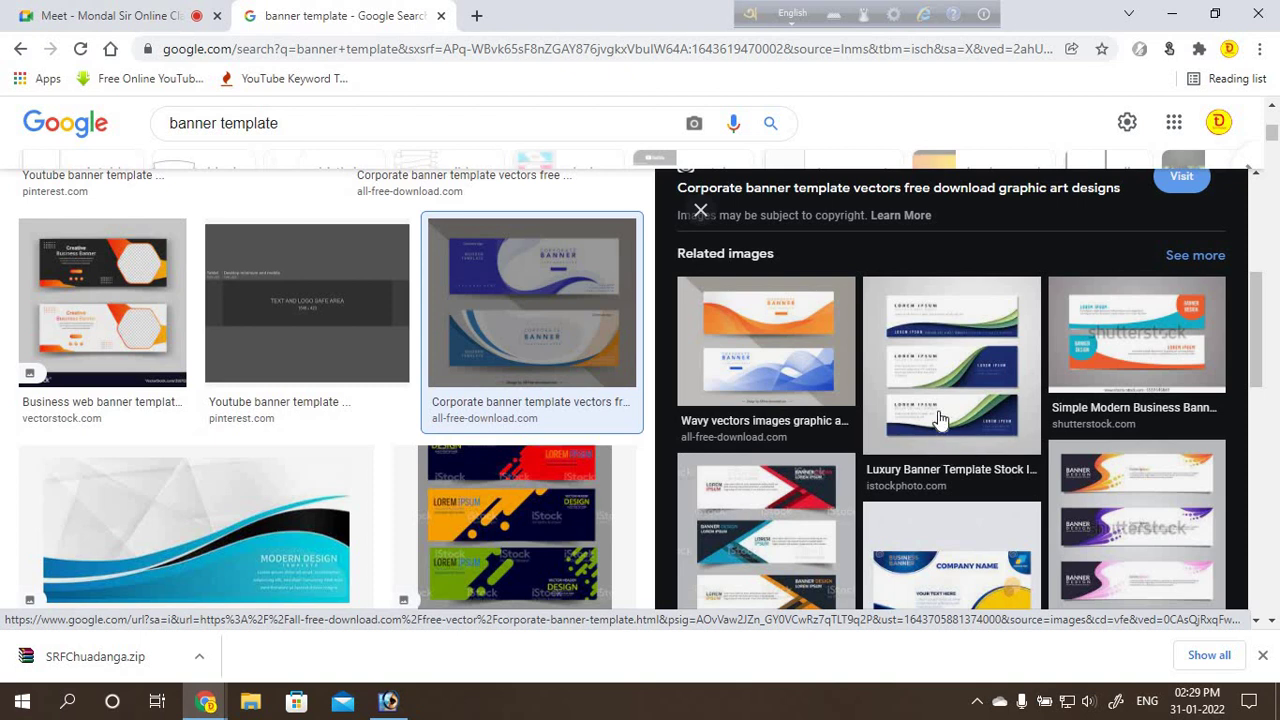
# Step: Preview the iStock Luxury Banner Template and browse its related banner templates
pyautogui.click(960, 358)
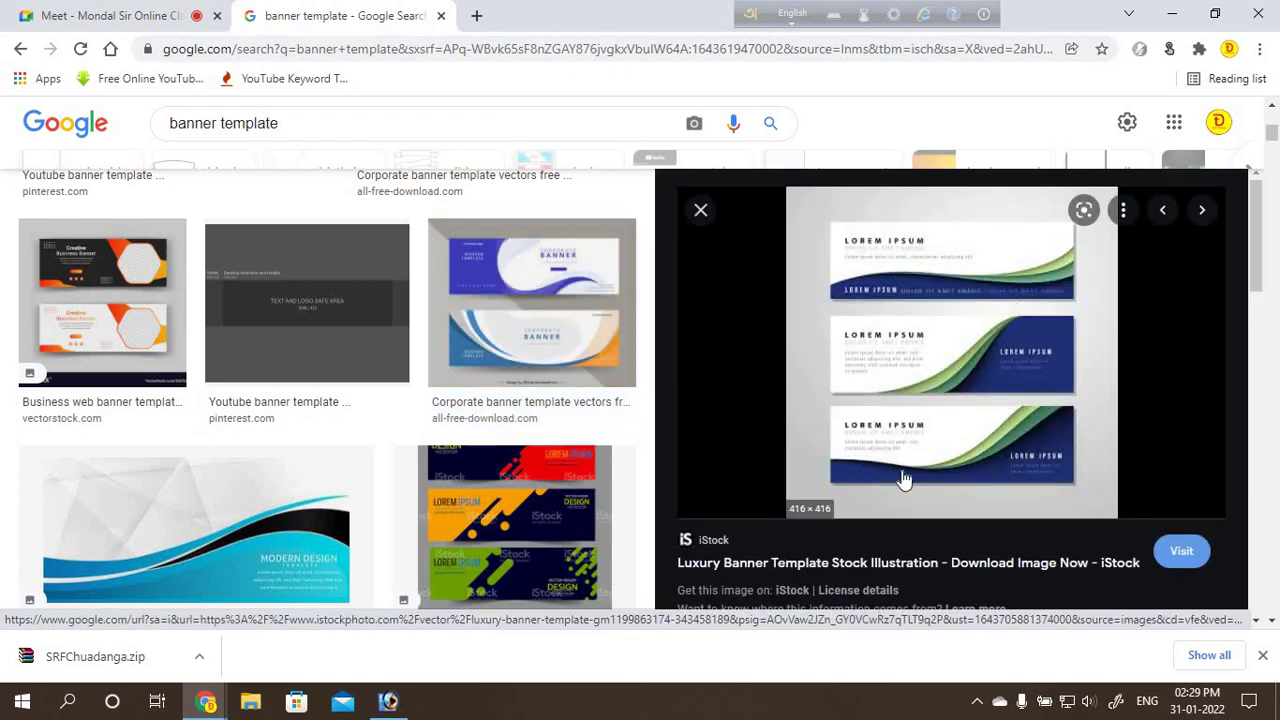
pyautogui.scroll(-4, 985, 467)
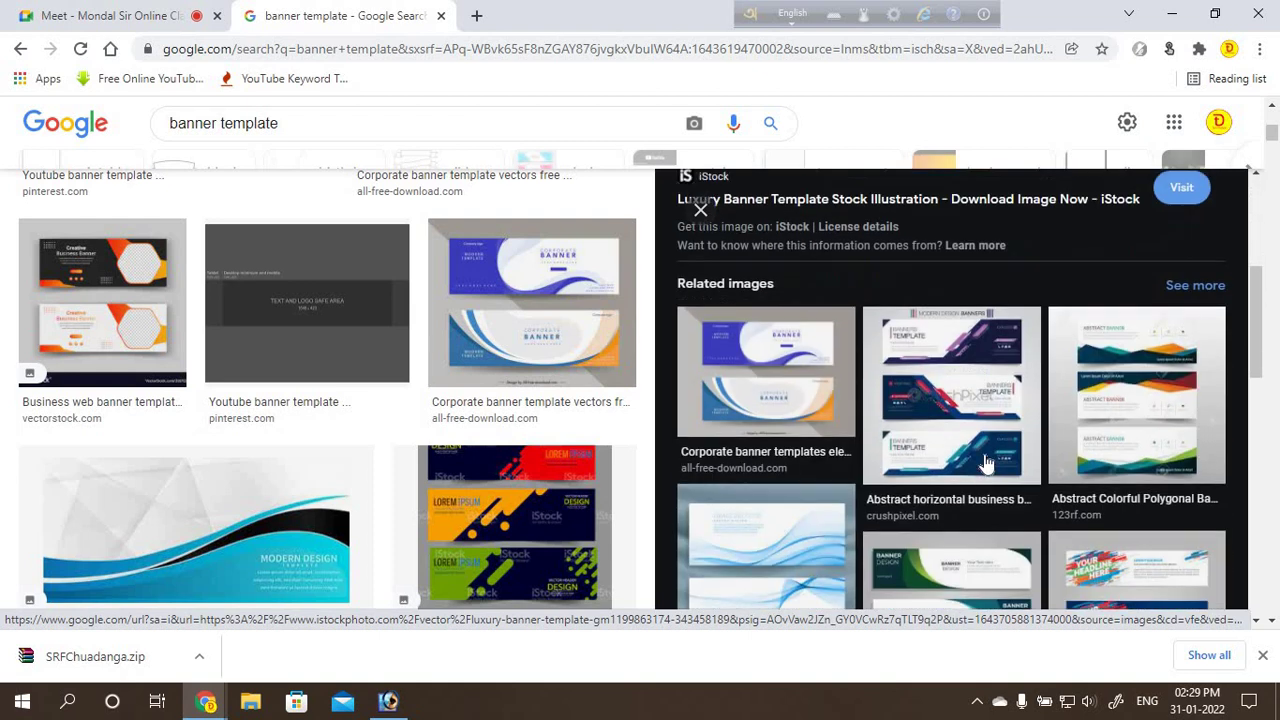
pyautogui.scroll(-1, 925, 458)
pyautogui.scroll(-1, 916, 455)
pyautogui.scroll(-2, 916, 456)
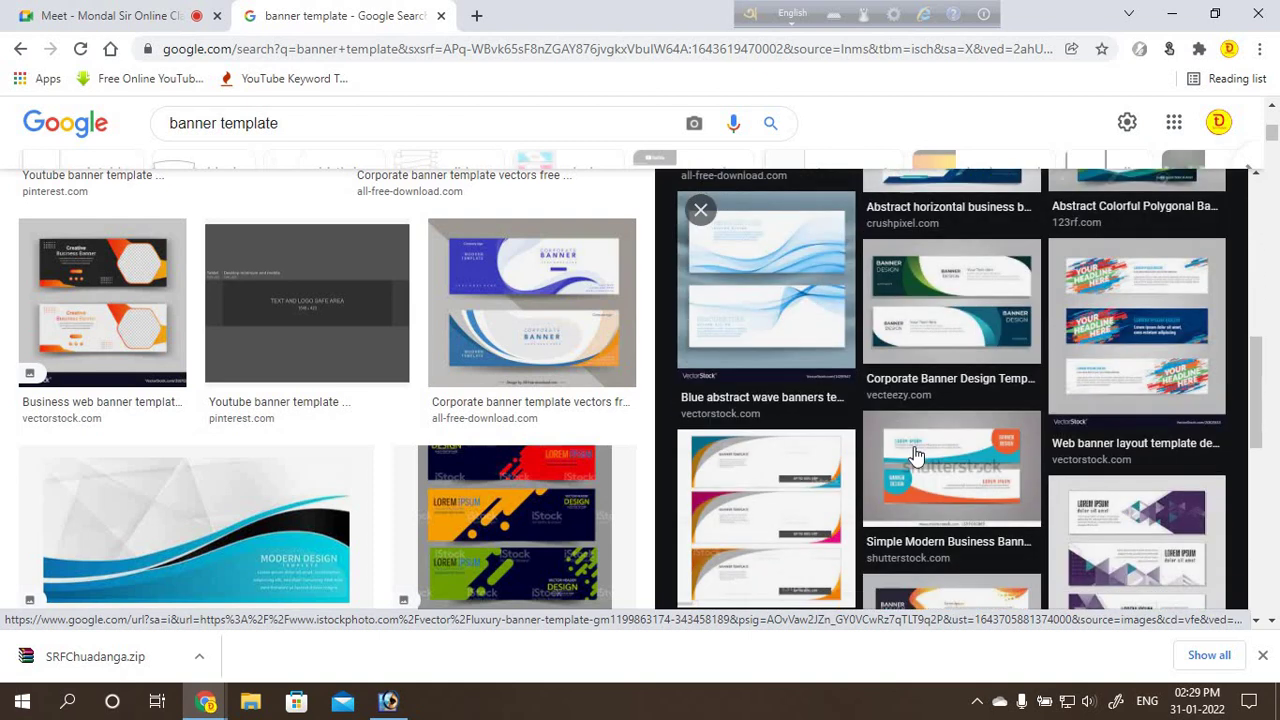
pyautogui.scroll(-3, 915, 459)
pyautogui.scroll(2, 900, 458)
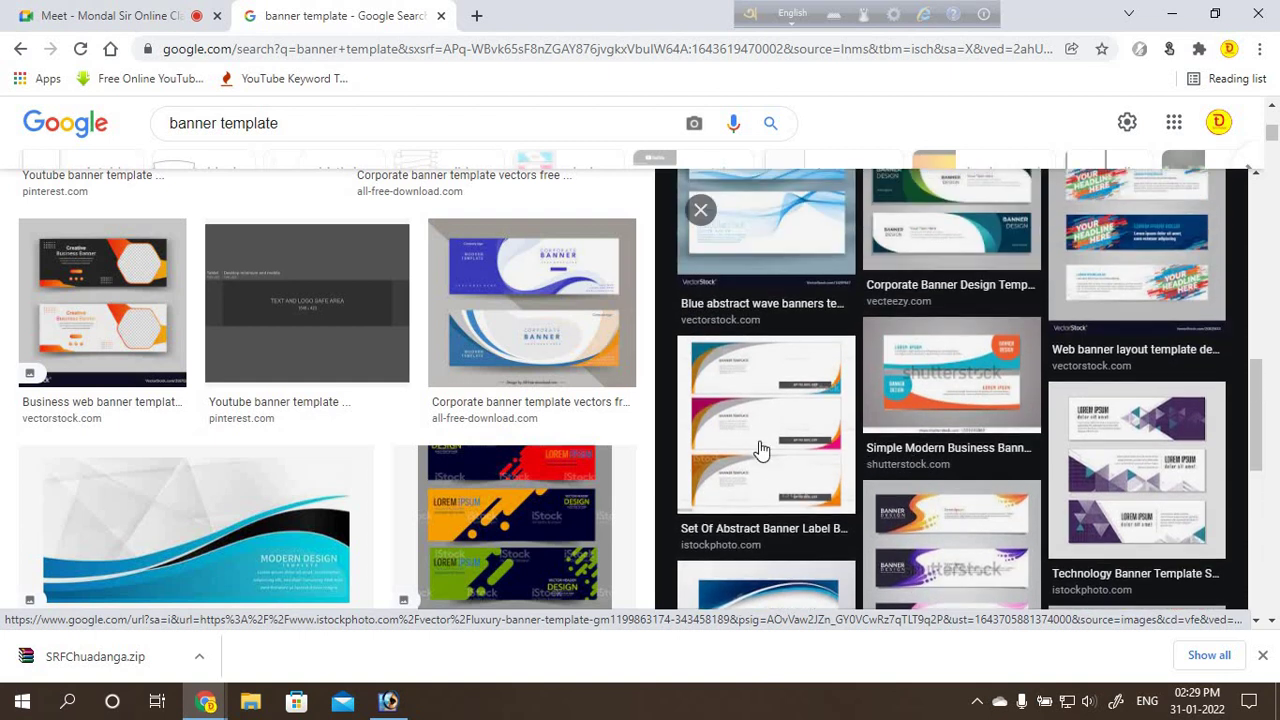
# Step: Save the Set Of Abstract Banner Label template image to the Desktop as a JPEG
pyautogui.click(737, 380)
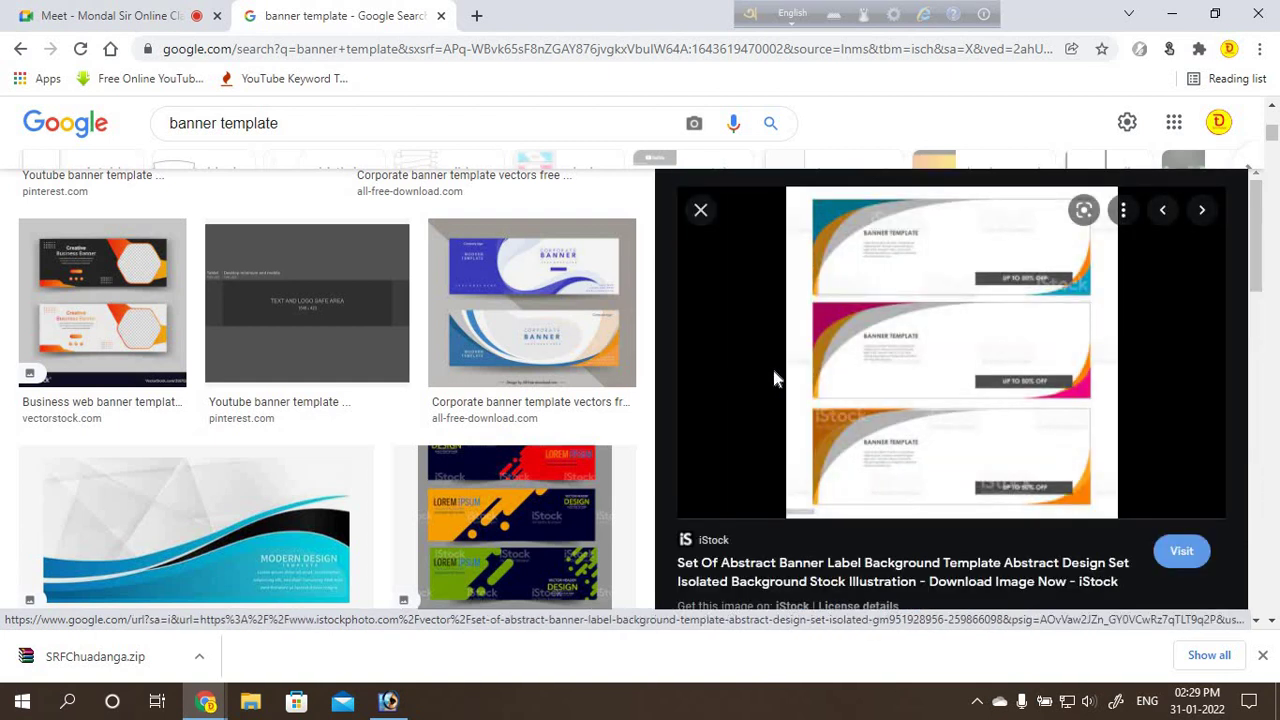
pyautogui.moveTo(951, 352)
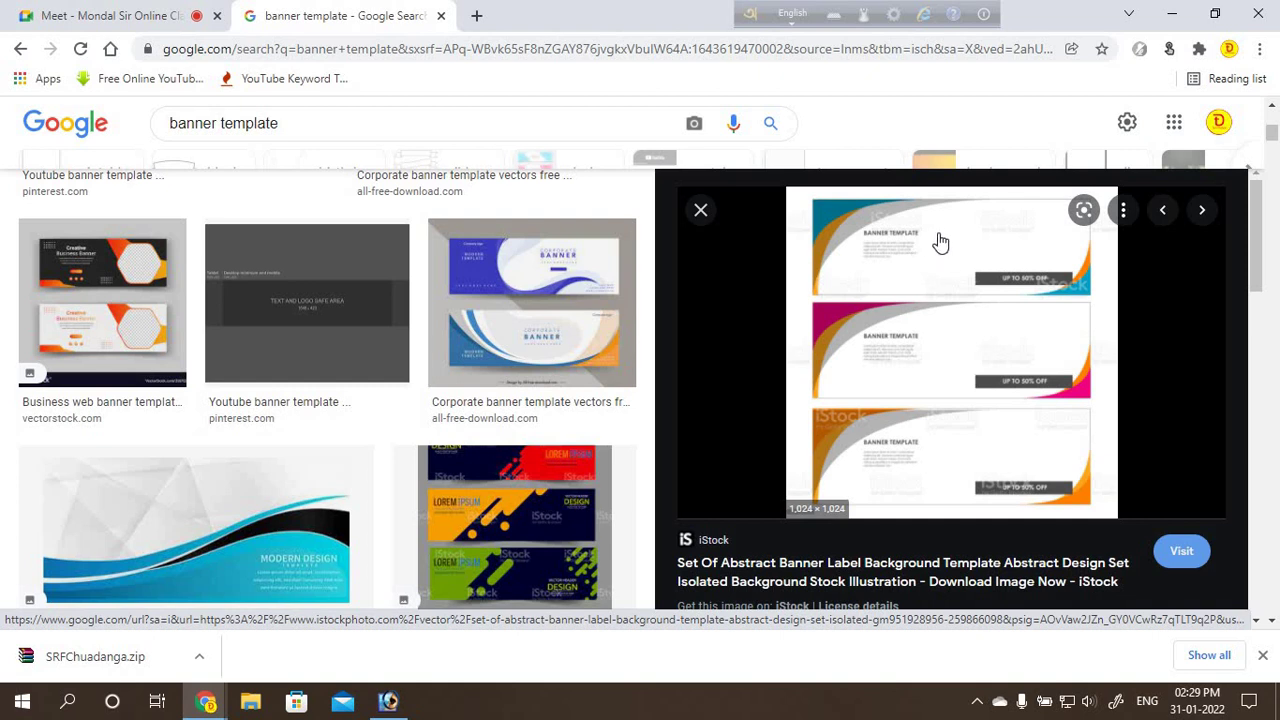
pyautogui.rightClick(913, 379)
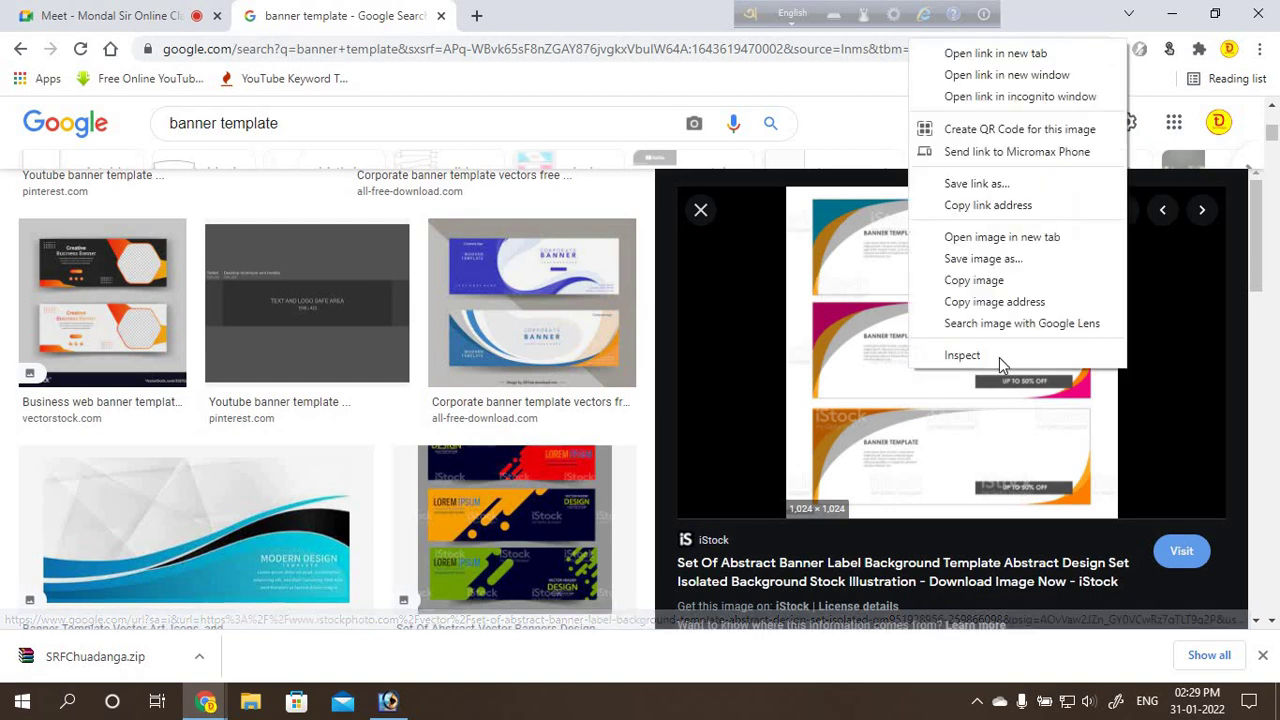
pyautogui.click(990, 260)
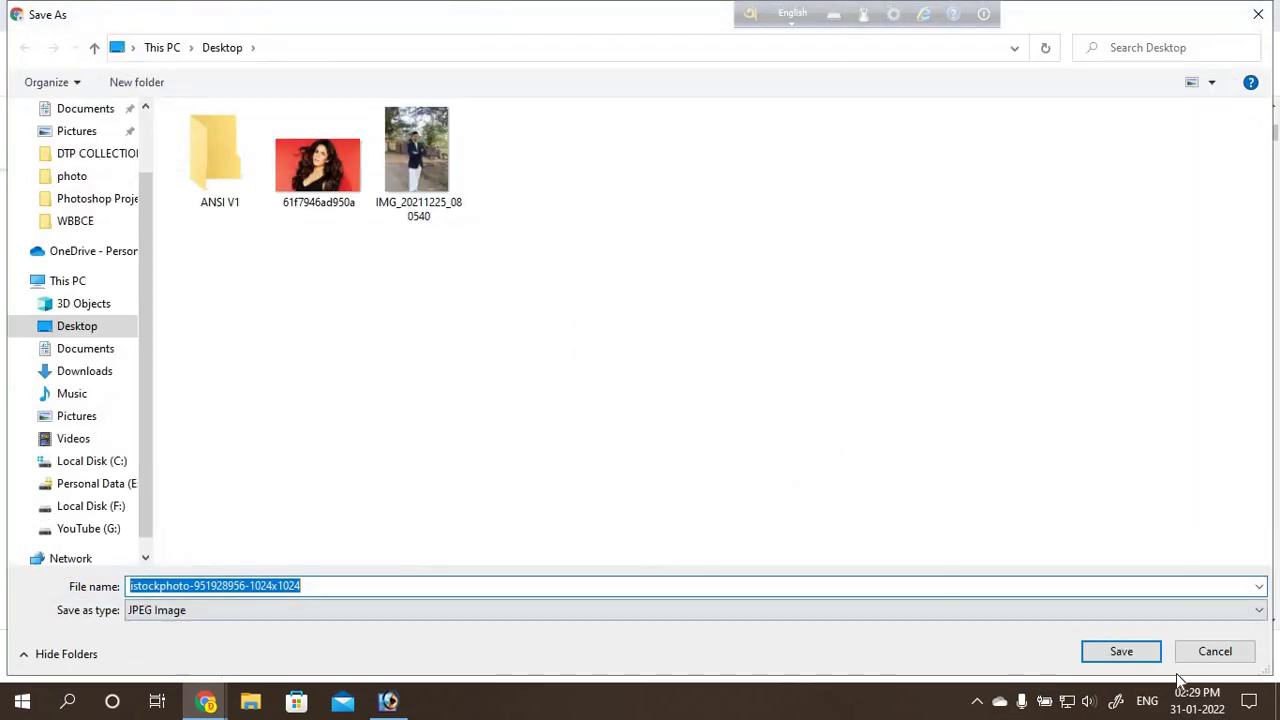
pyautogui.click(1120, 651)
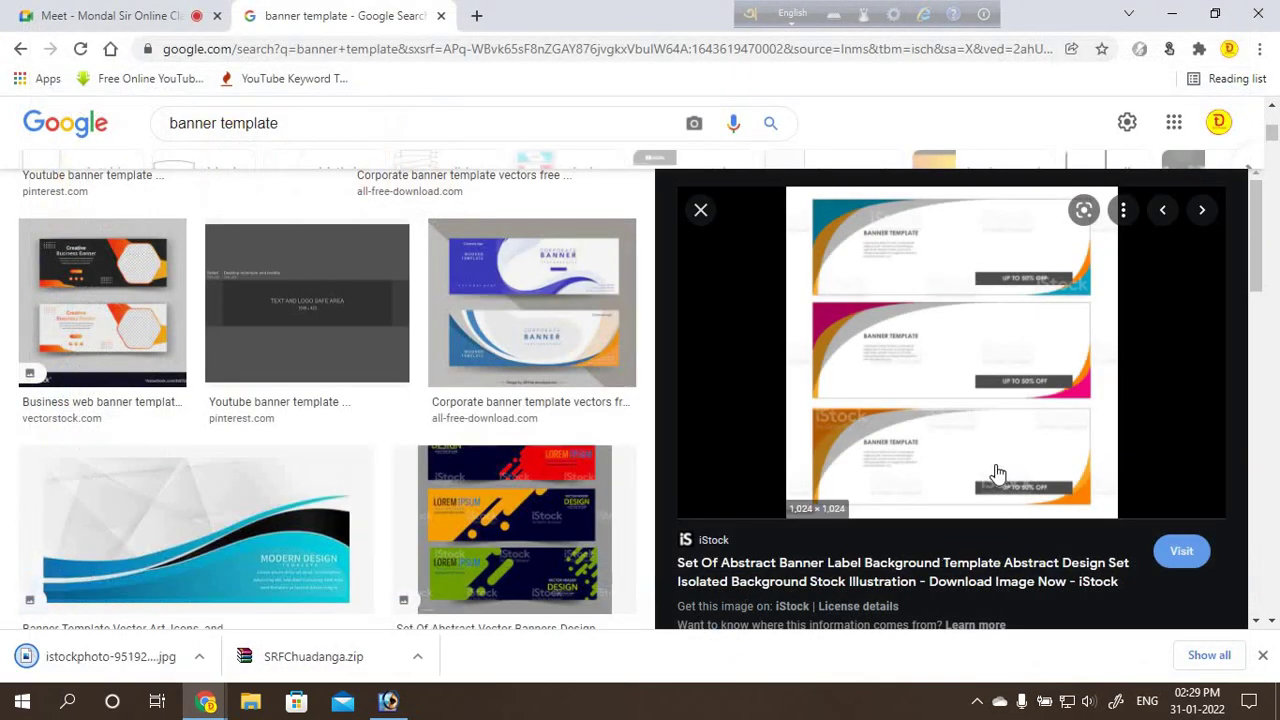
# Step: Browse more results, preview the Business Title banner template, then return to Photoshop
pyautogui.scroll(-2, 726, 505)
pyautogui.scroll(-4, 457, 500)
pyautogui.scroll(-2, 710, 555)
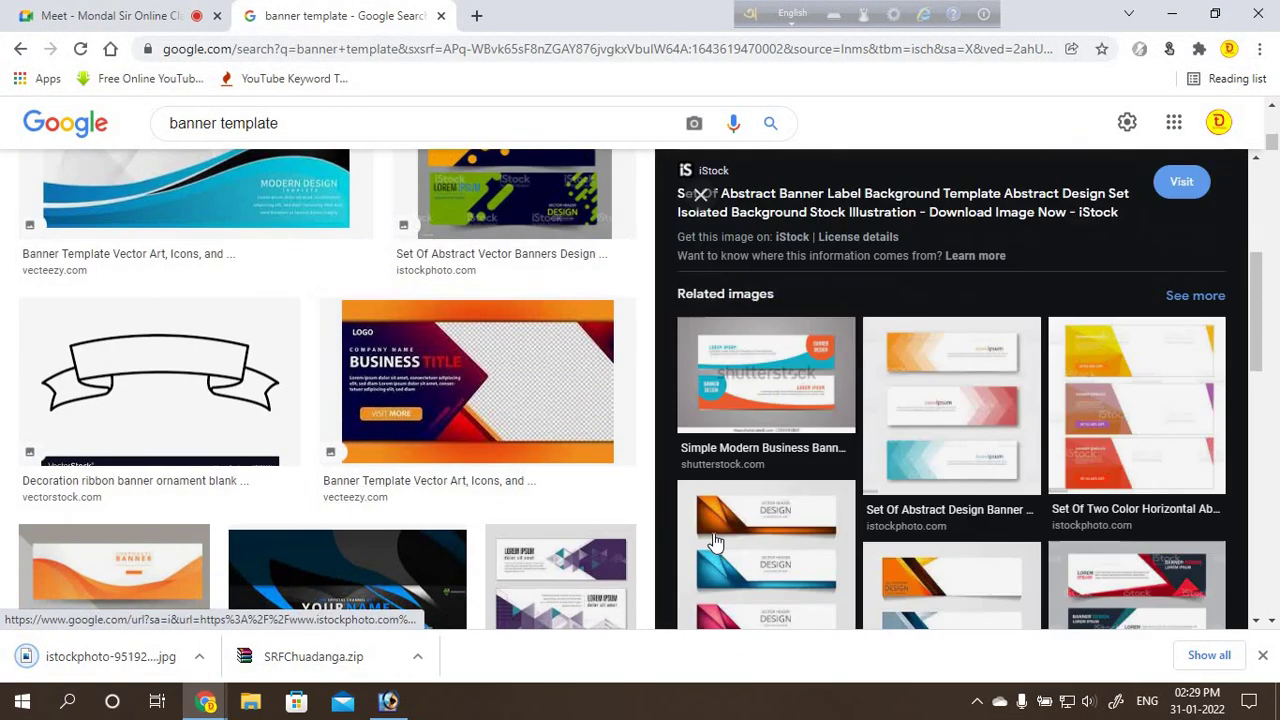
pyautogui.scroll(-2, 522, 540)
pyautogui.scroll(-4, 522, 540)
pyautogui.scroll(4, 525, 540)
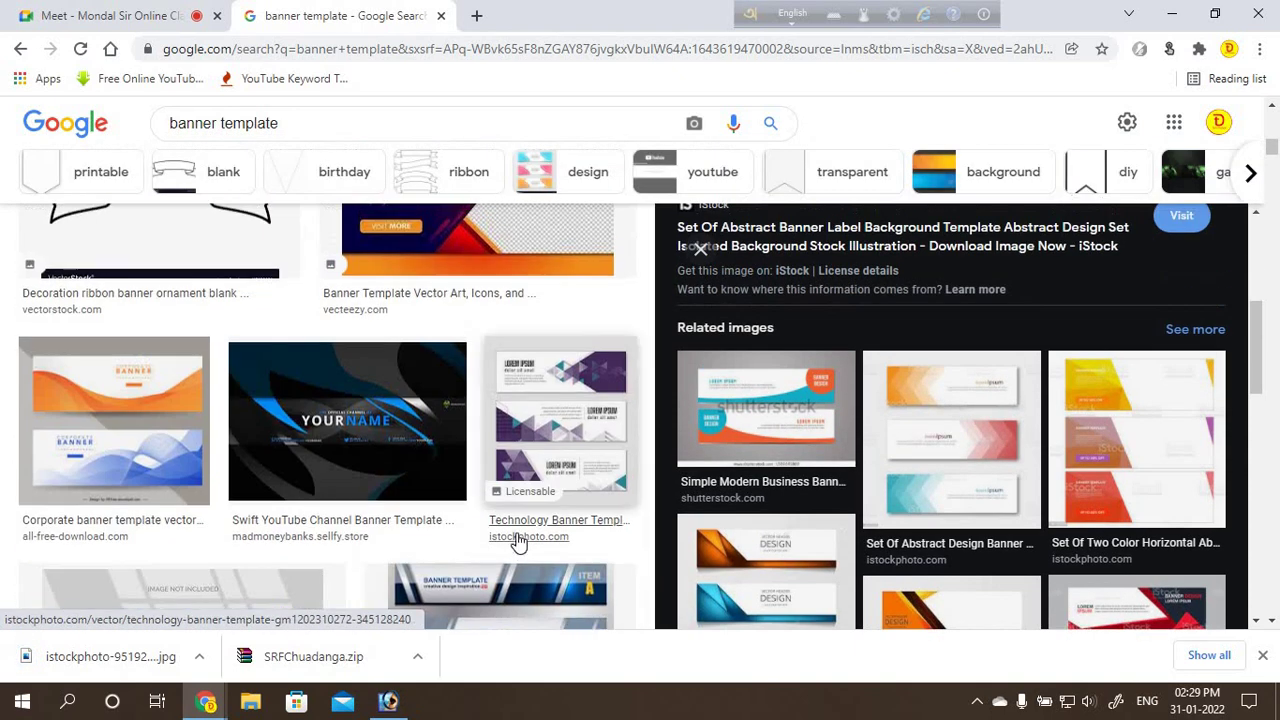
pyautogui.scroll(-2, 527, 540)
pyautogui.scroll(-2, 809, 558)
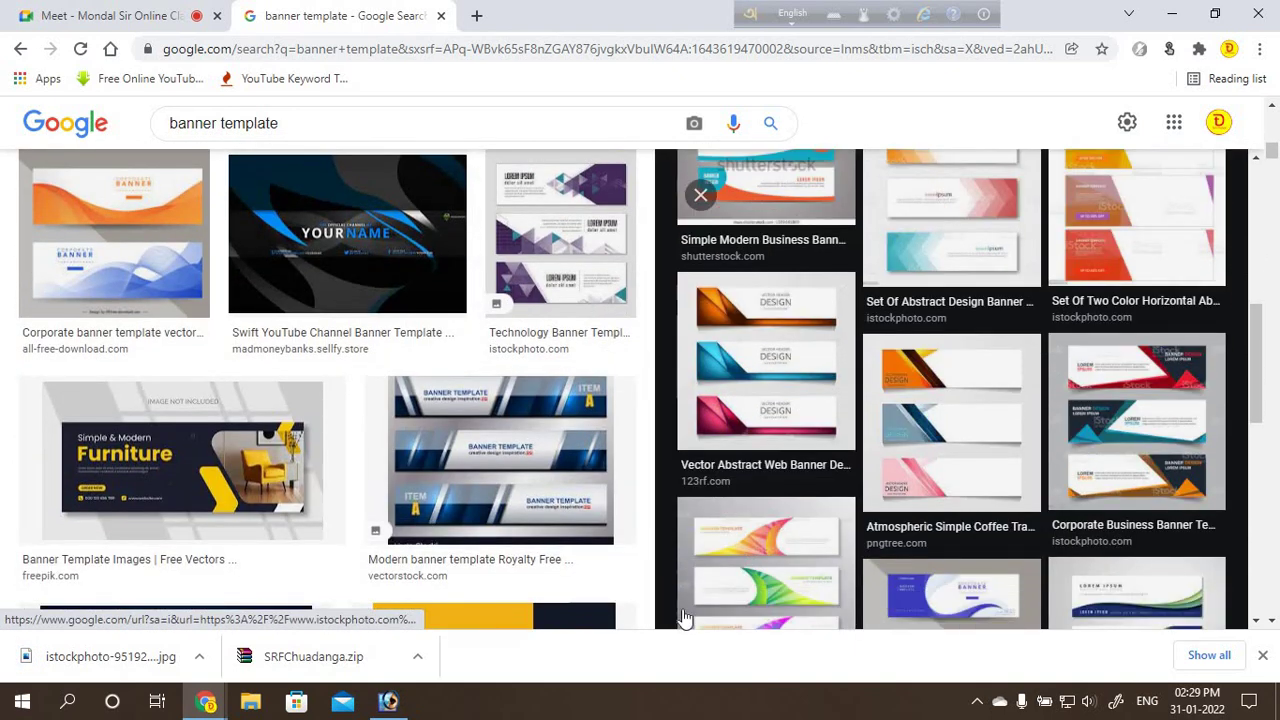
pyautogui.scroll(-2, 355, 553)
pyautogui.scroll(-3, 535, 552)
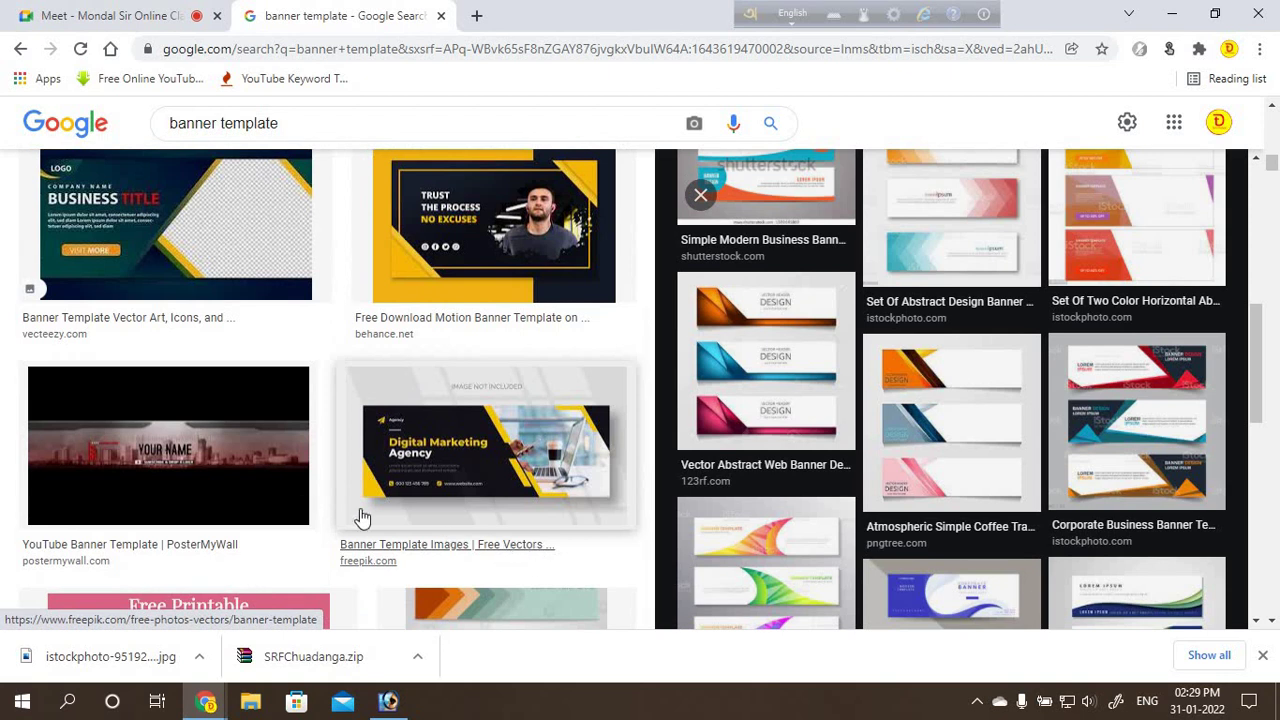
pyautogui.scroll(1, 300, 470)
pyautogui.click(214, 337)
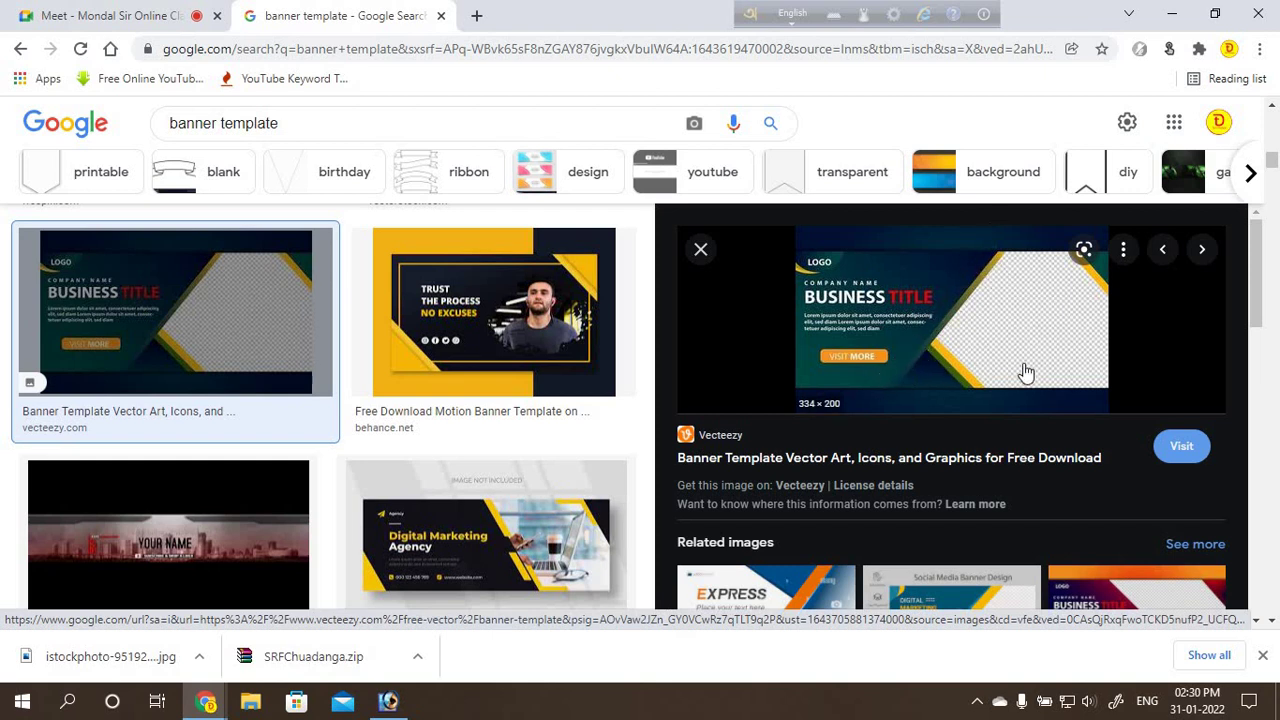
pyautogui.scroll(-2, 942, 372)
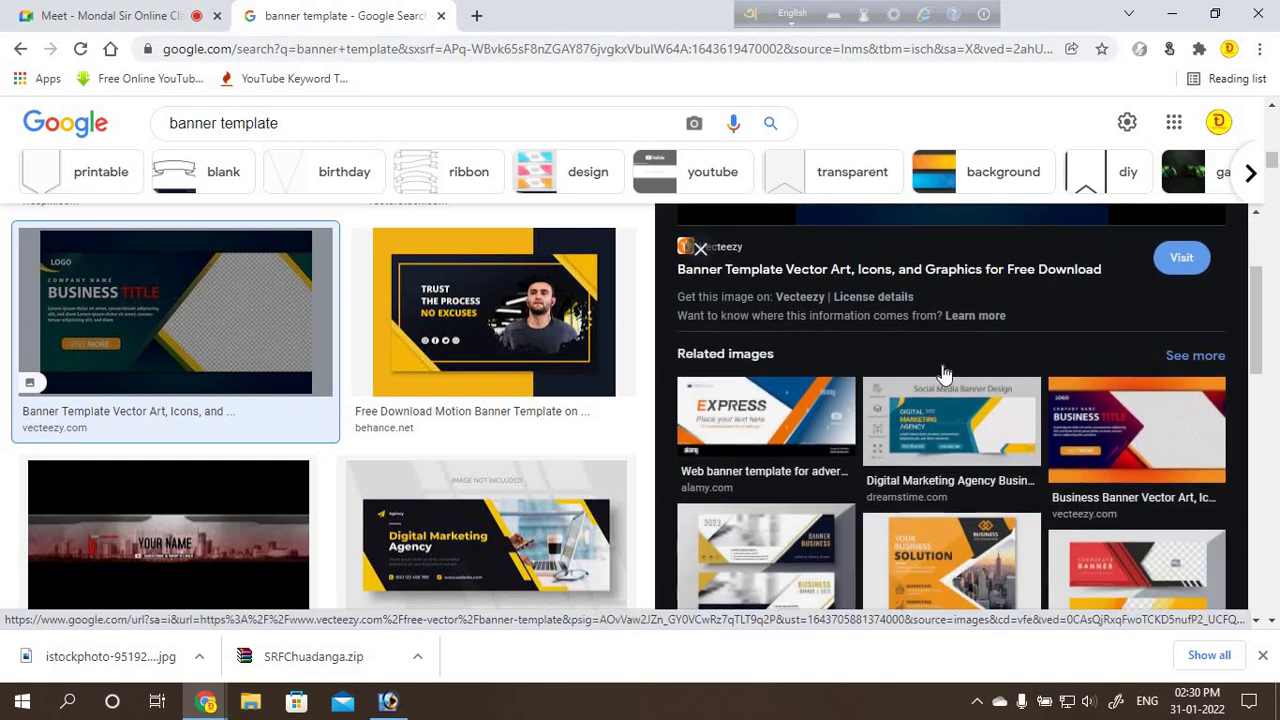
pyautogui.scroll(-1, 942, 372)
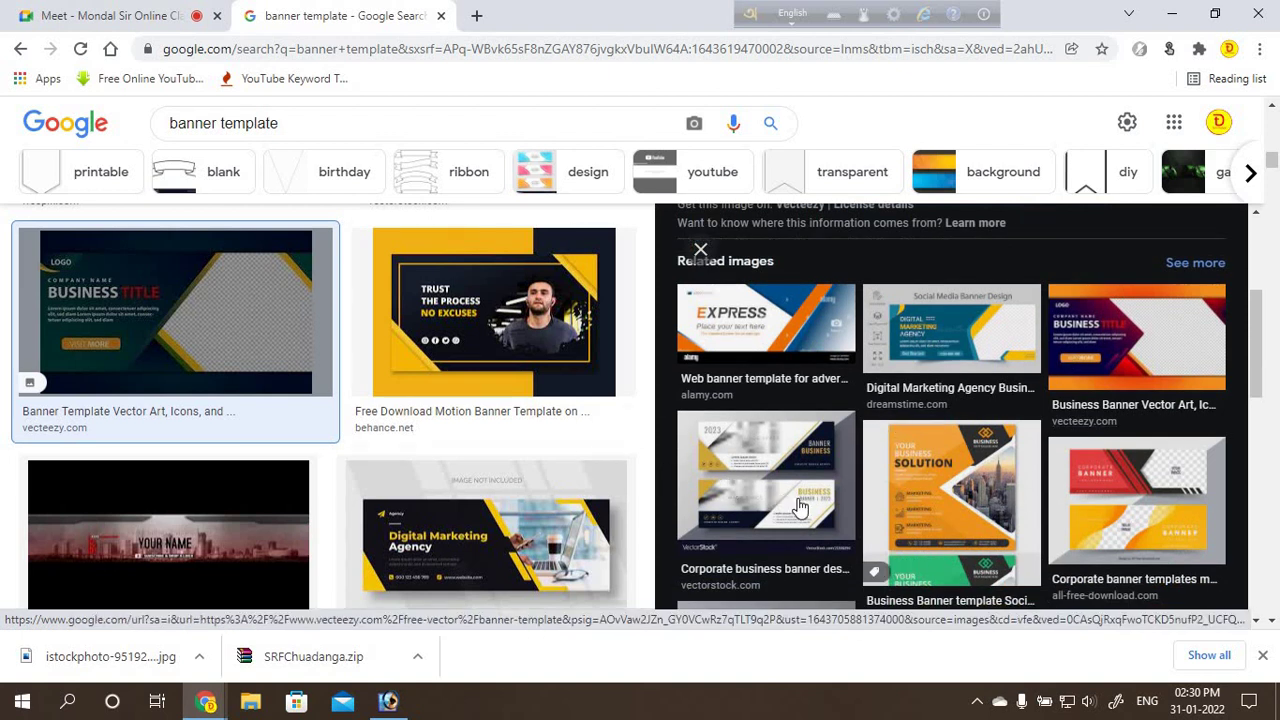
pyautogui.scroll(-1, 800, 507)
pyautogui.scroll(-2, 845, 580)
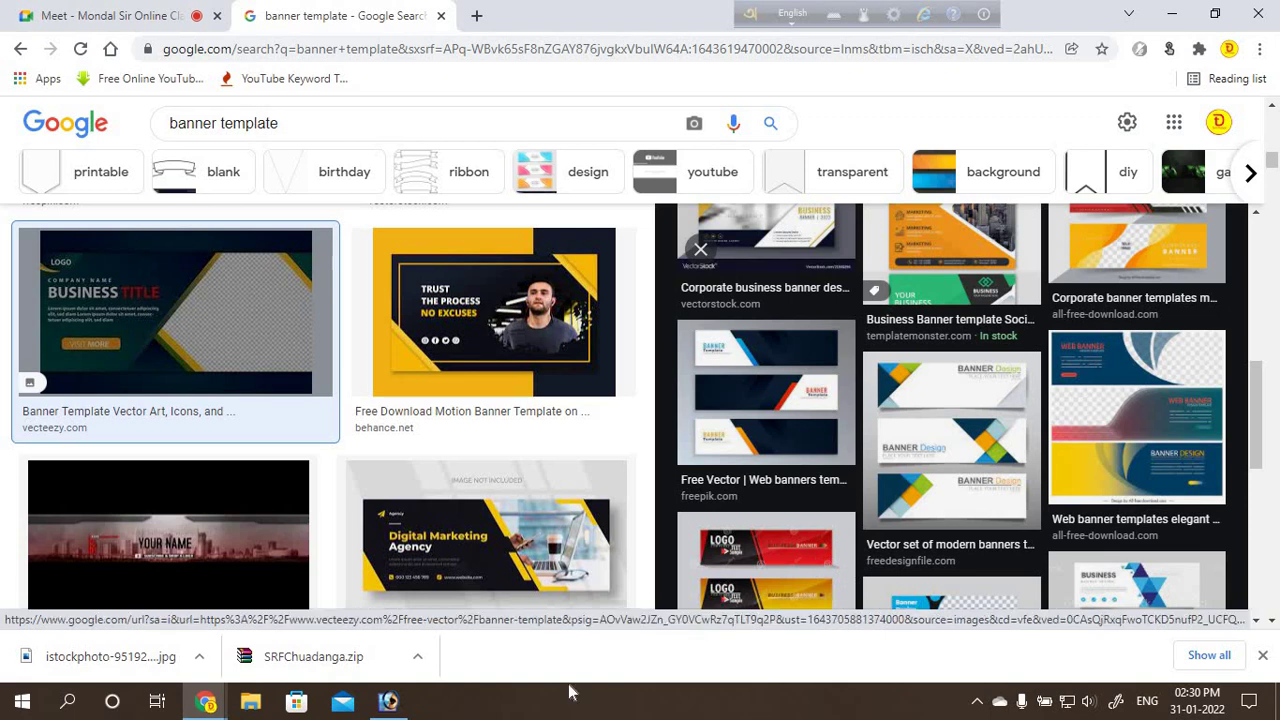
pyautogui.click(406, 704)
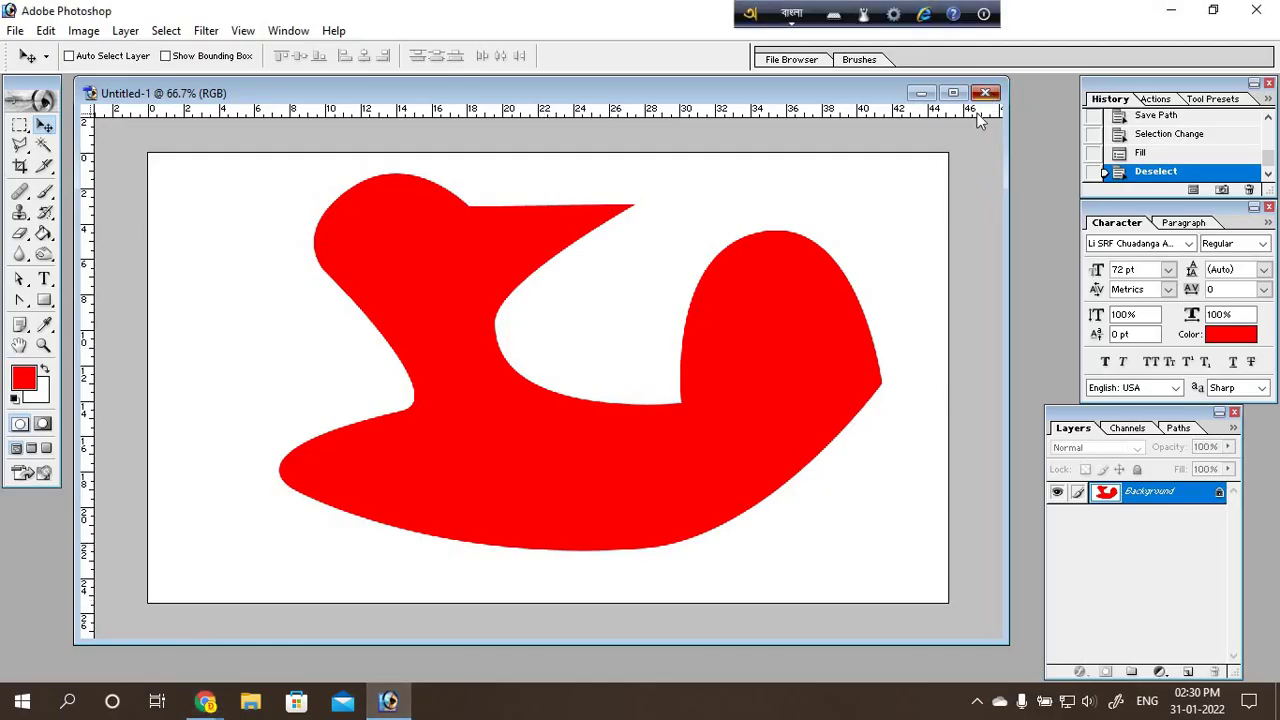
# Step: Close the red-shape Untitled-1 document and try opening the WhatsApp JPEG from the Desktop
pyautogui.click(985, 93)
pyautogui.click(642, 278)
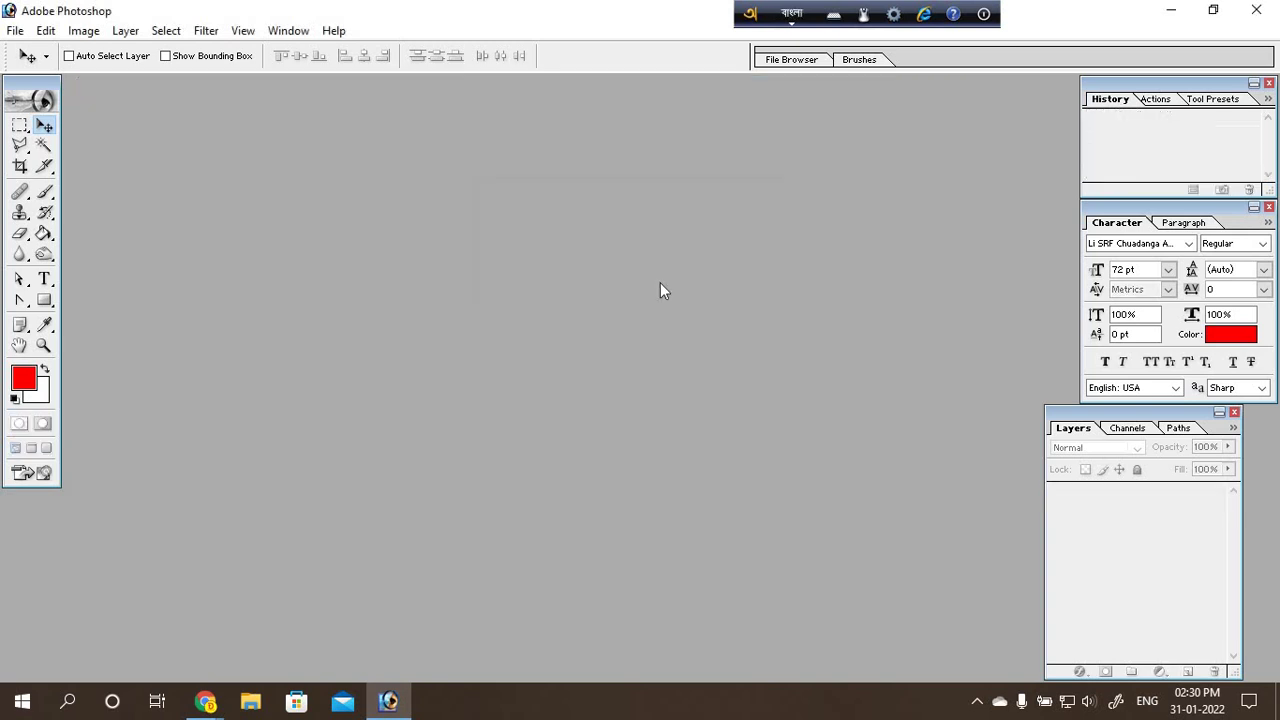
pyautogui.doubleClick(603, 306)
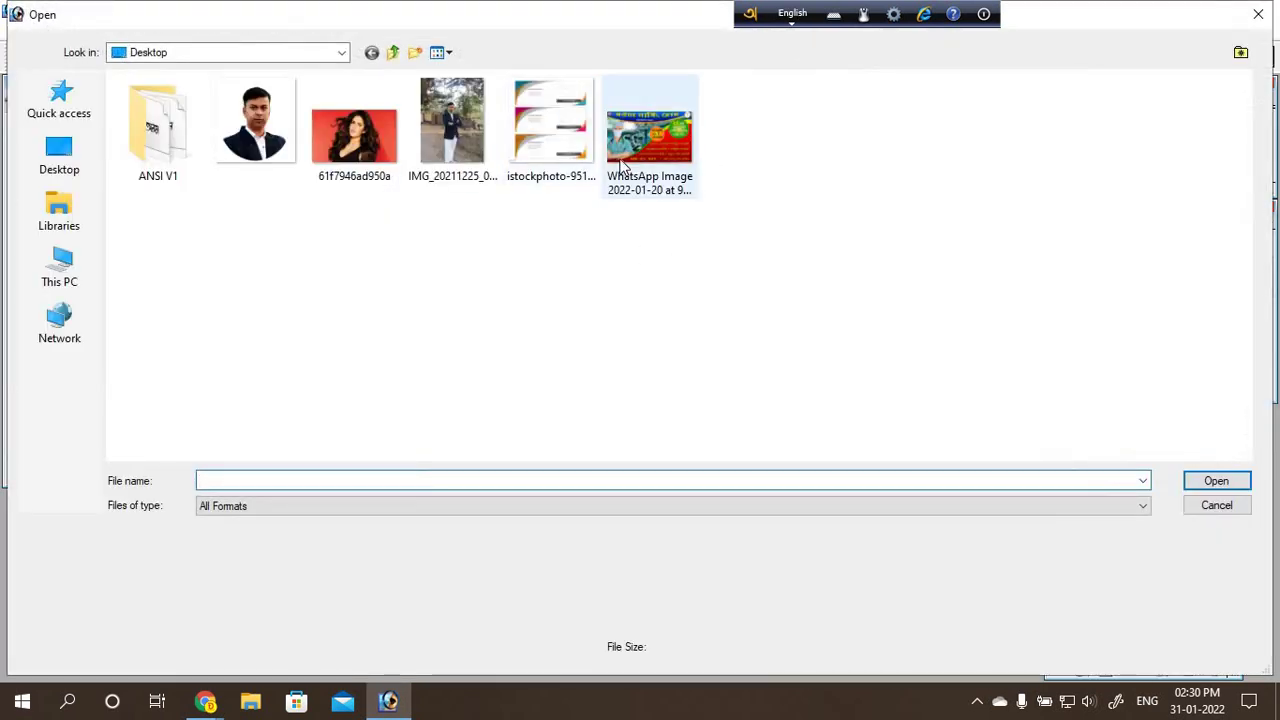
pyautogui.doubleClick(662, 152)
# Step: Dismiss the JPEG error and minimise Photoshop and Chrome to reveal the desktop
pyautogui.click(661, 293)
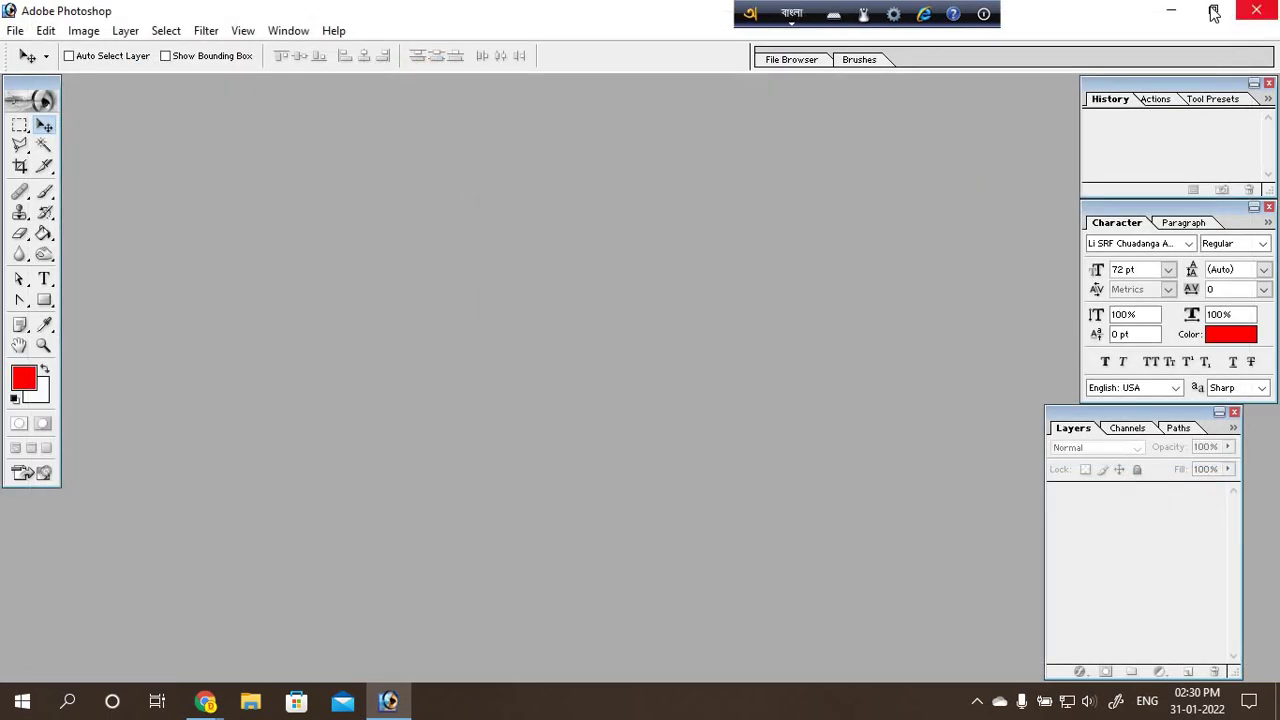
pyautogui.click(1171, 17)
pyautogui.click(1172, 15)
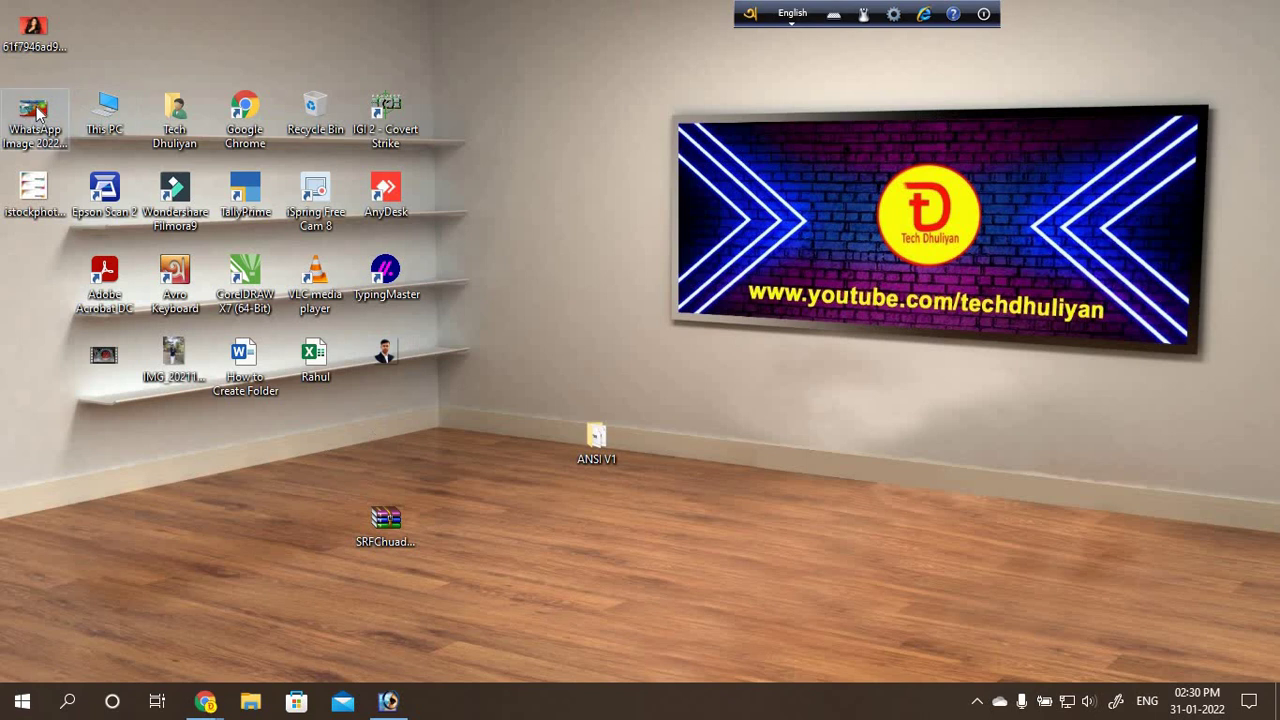
# Step: Open the WhatsApp Image JPEG in Windows Photos to view the nursing-home banner reference
pyautogui.doubleClick(315, 278)
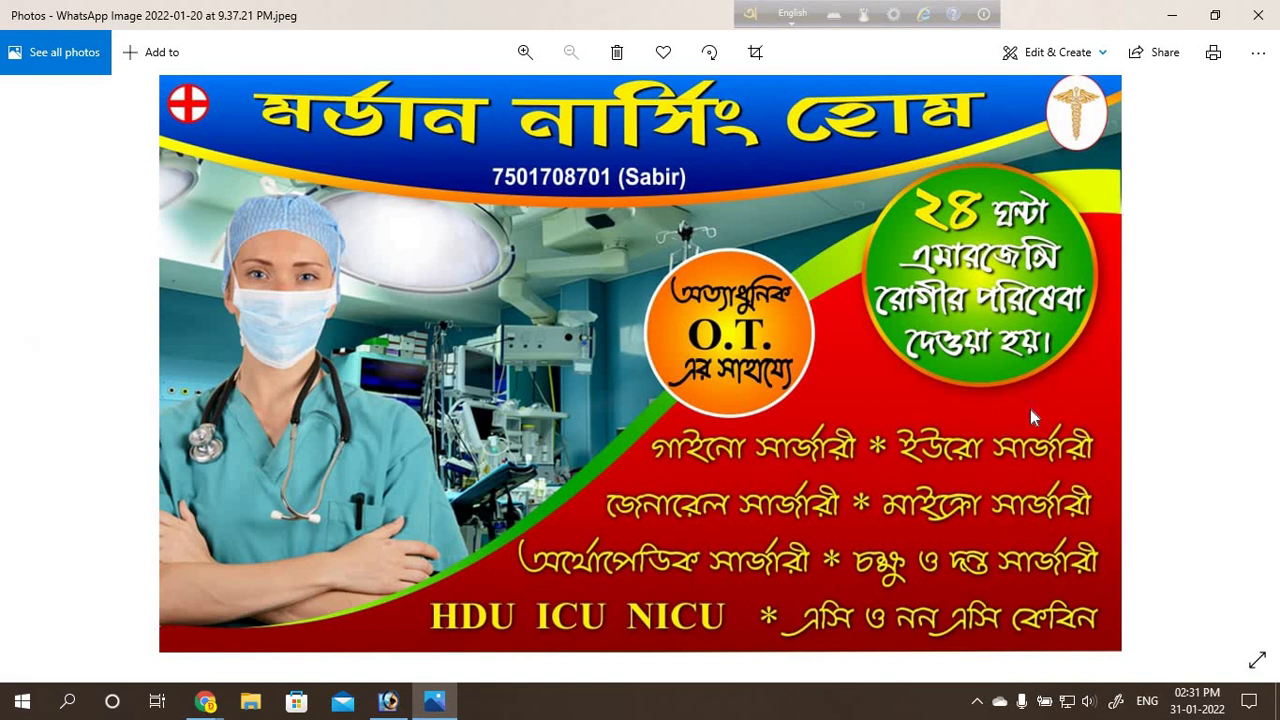
# Step: Back in Photoshop, open the istockphoto banner template image
pyautogui.click(437, 703)
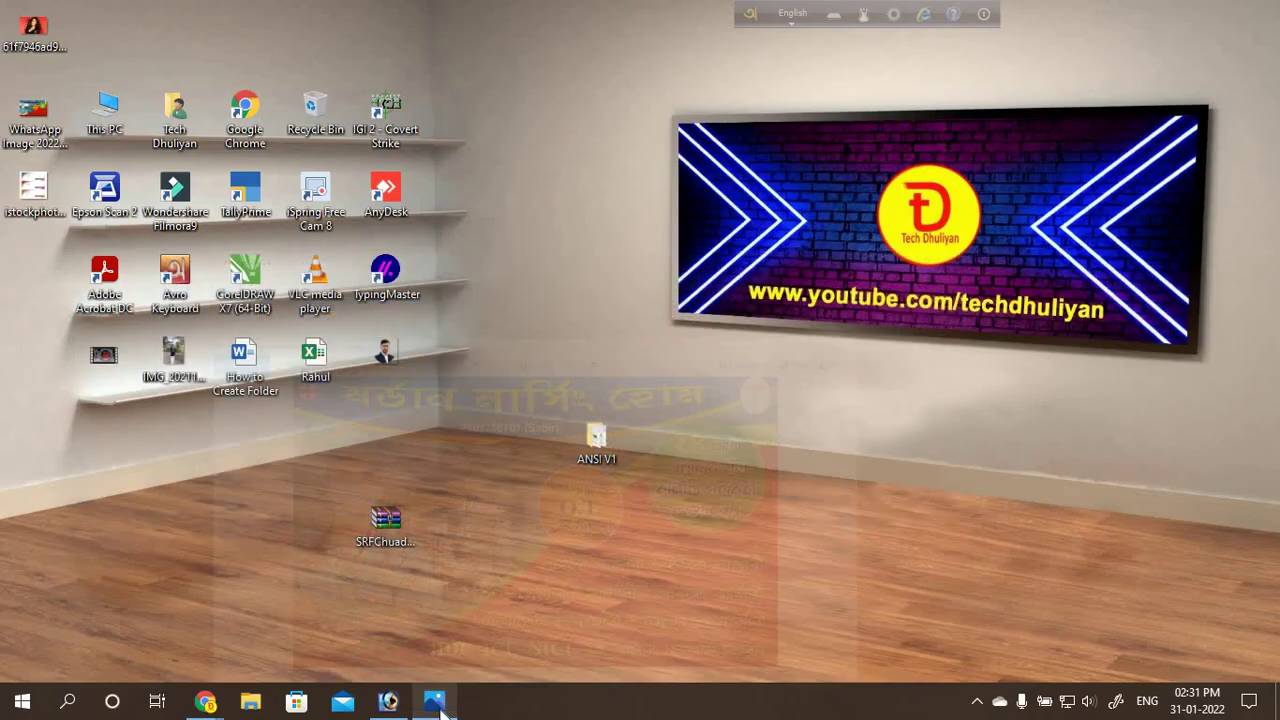
pyautogui.click(388, 701)
pyautogui.doubleClick(319, 437)
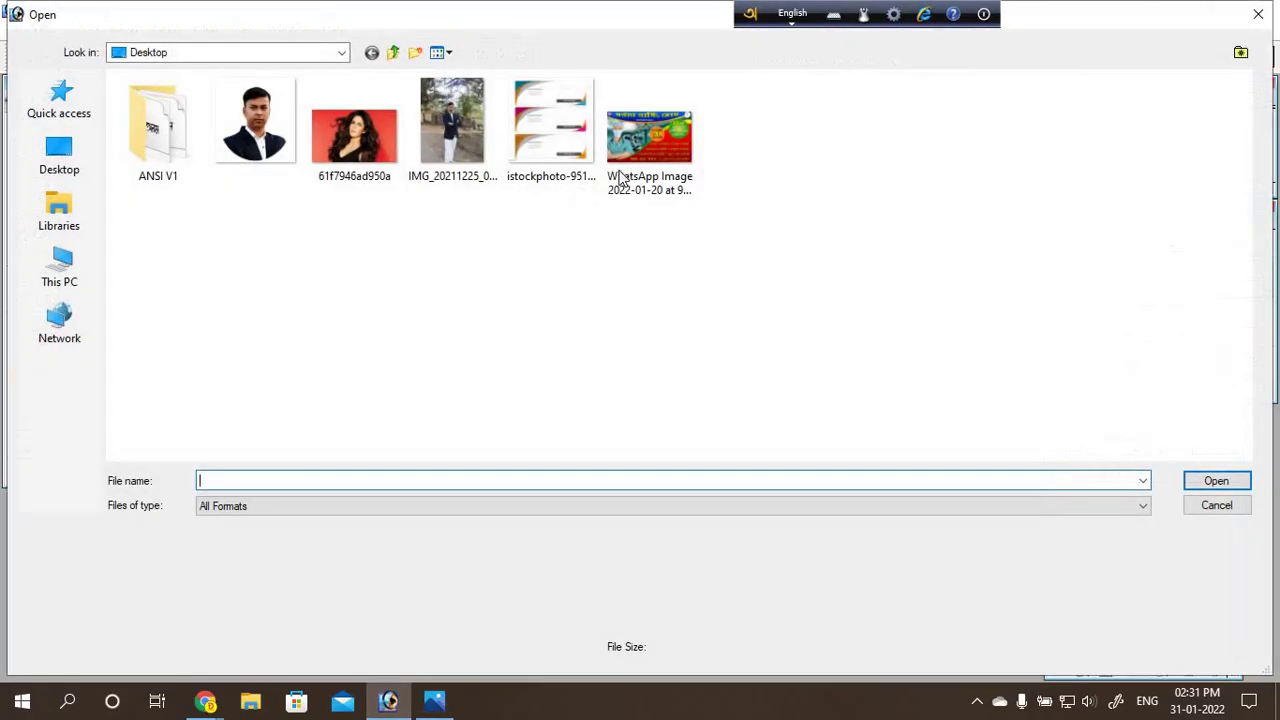
pyautogui.doubleClick(551, 129)
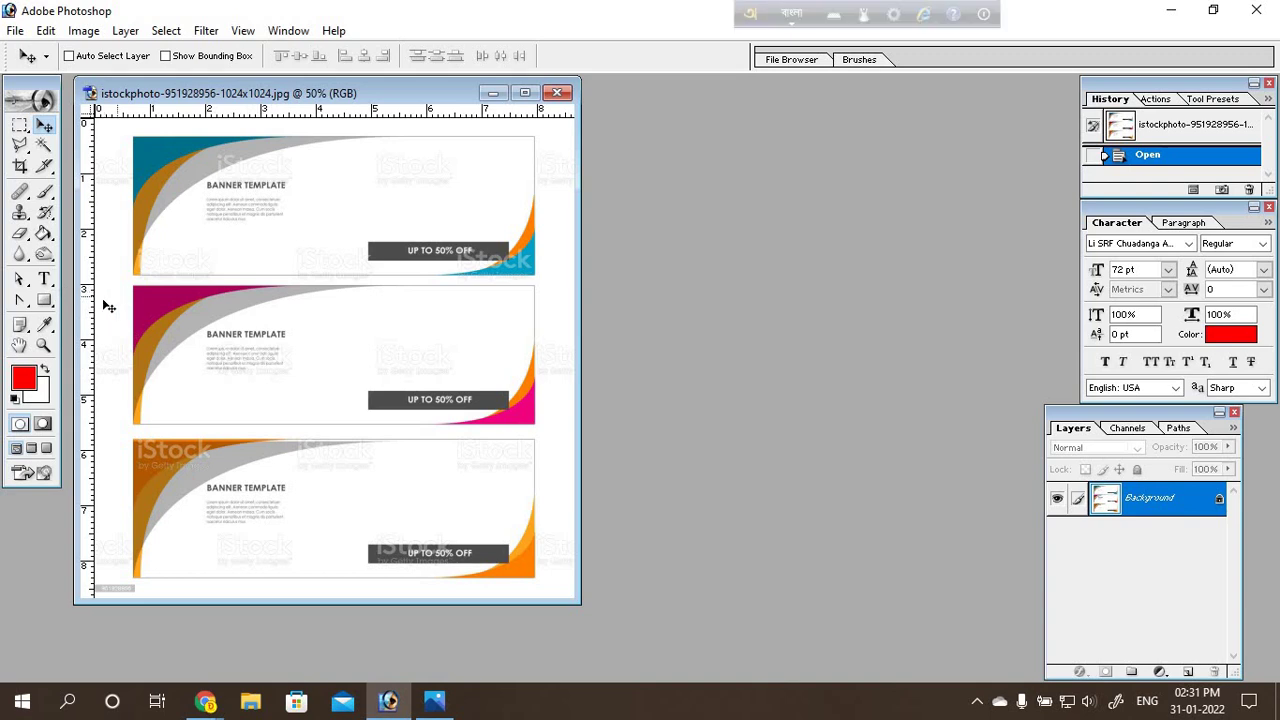
# Step: Crop the template to the middle magenta banner, reposition its window, and start a new document
pyautogui.click(20, 166)
pyautogui.moveTo(120, 282)
pyautogui.mouseDown()
pyautogui.moveTo(330, 388)
pyautogui.moveTo(550, 432)
pyautogui.mouseUp()
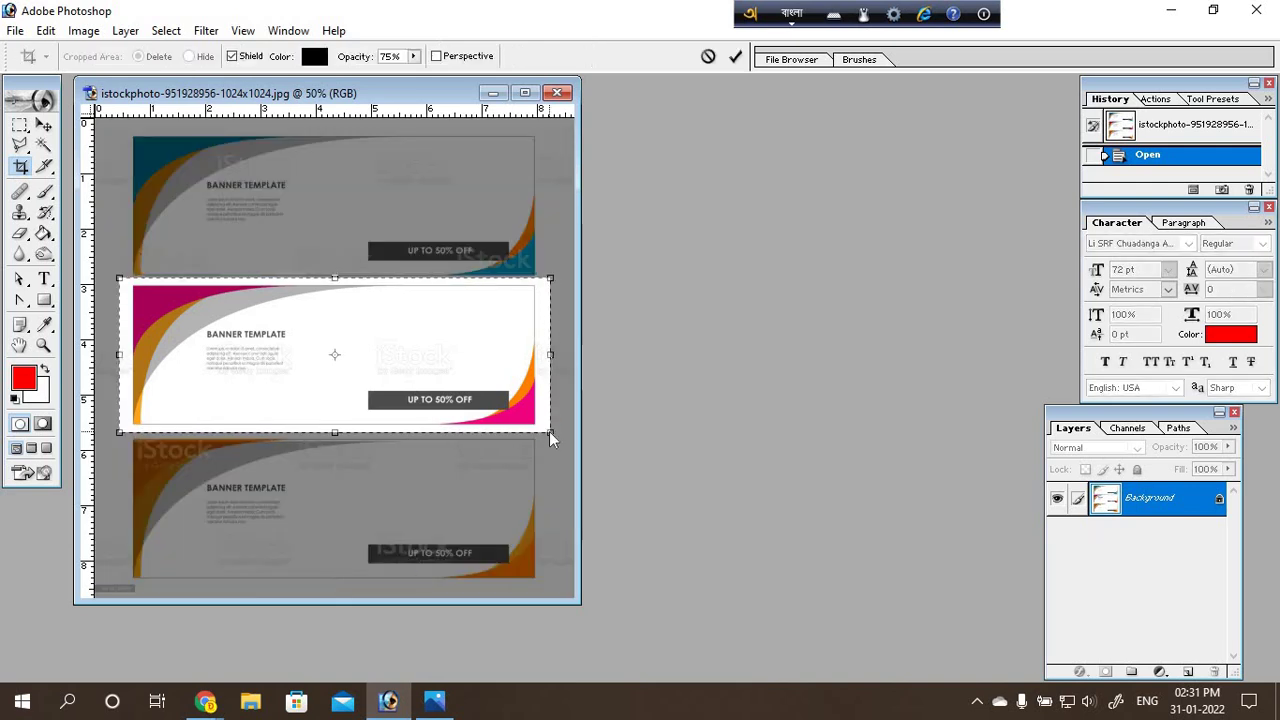
pyautogui.press('Return')
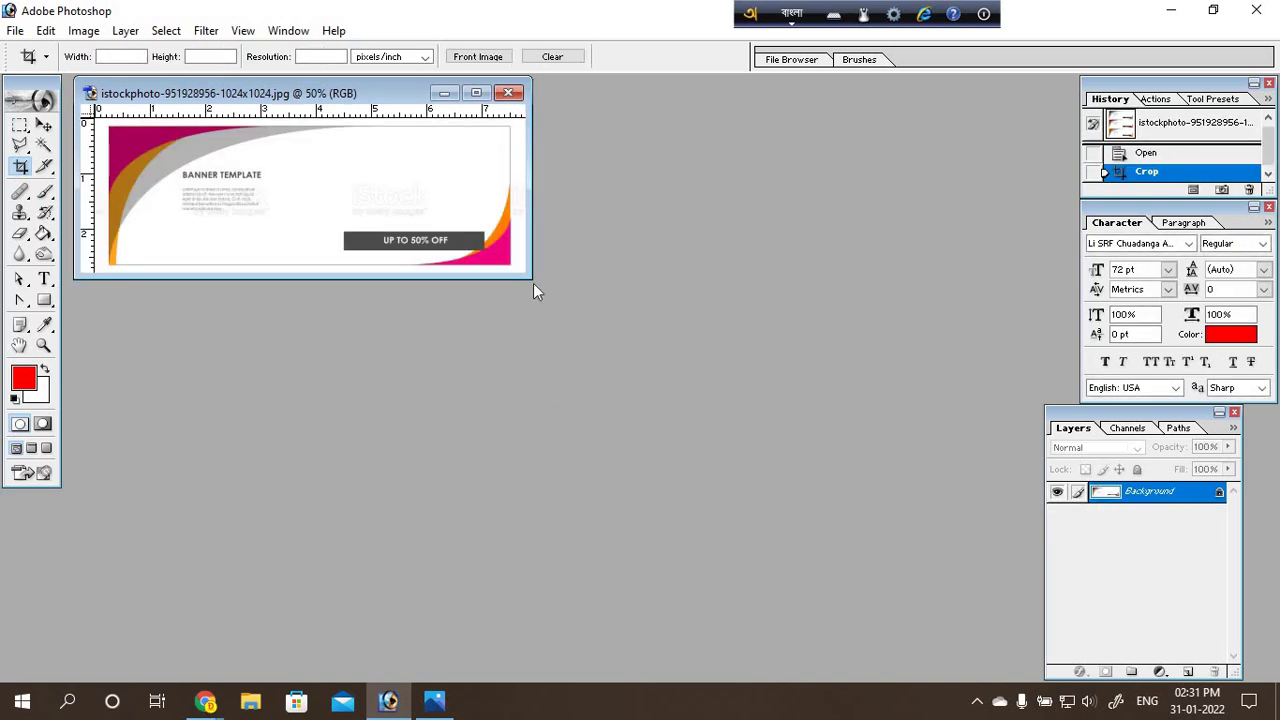
pyautogui.moveTo(530, 273); pyautogui.dragTo(648, 345)
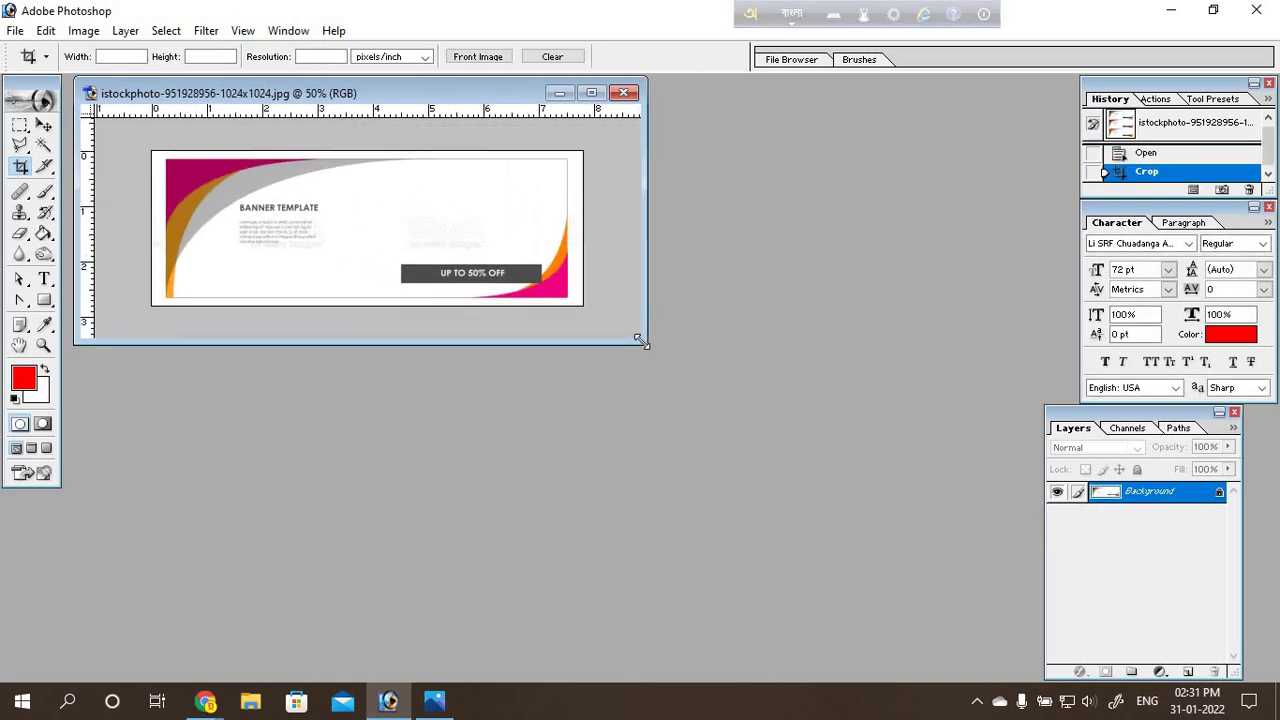
pyautogui.click(44, 125)
pyautogui.moveTo(187, 94); pyautogui.dragTo(604, 97)
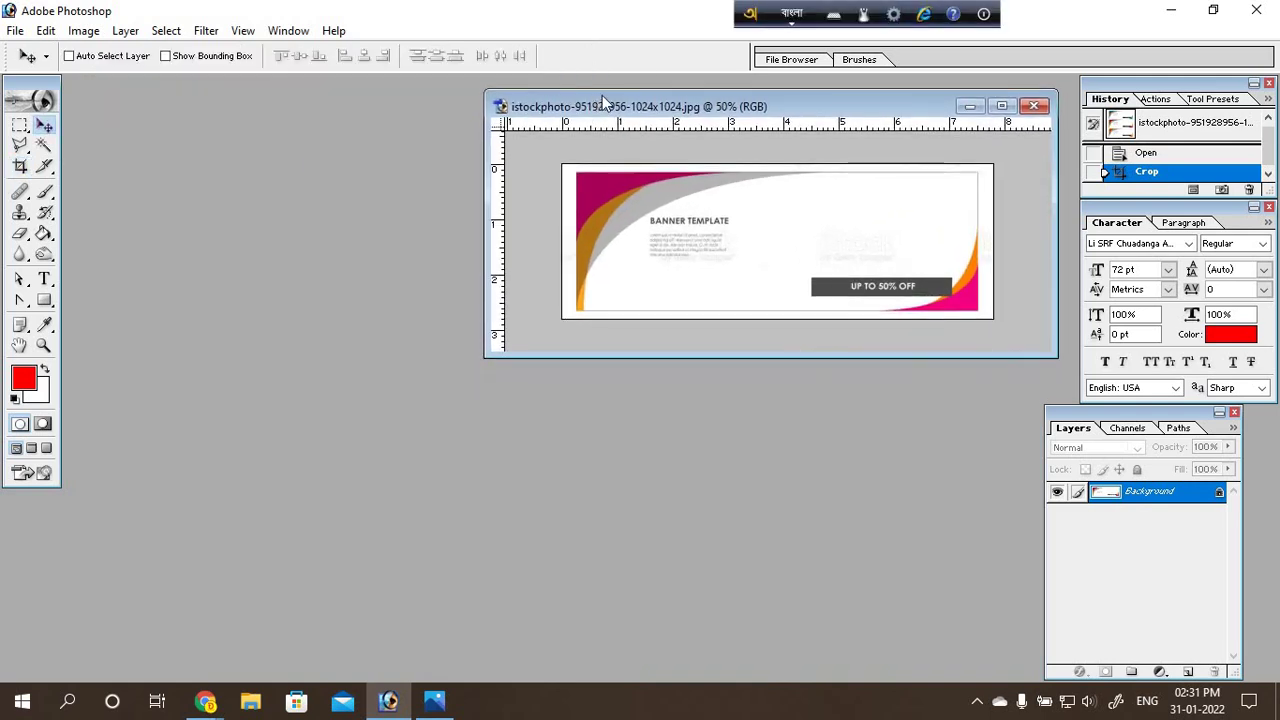
pyautogui.click(20, 36)
pyautogui.click(24, 50)
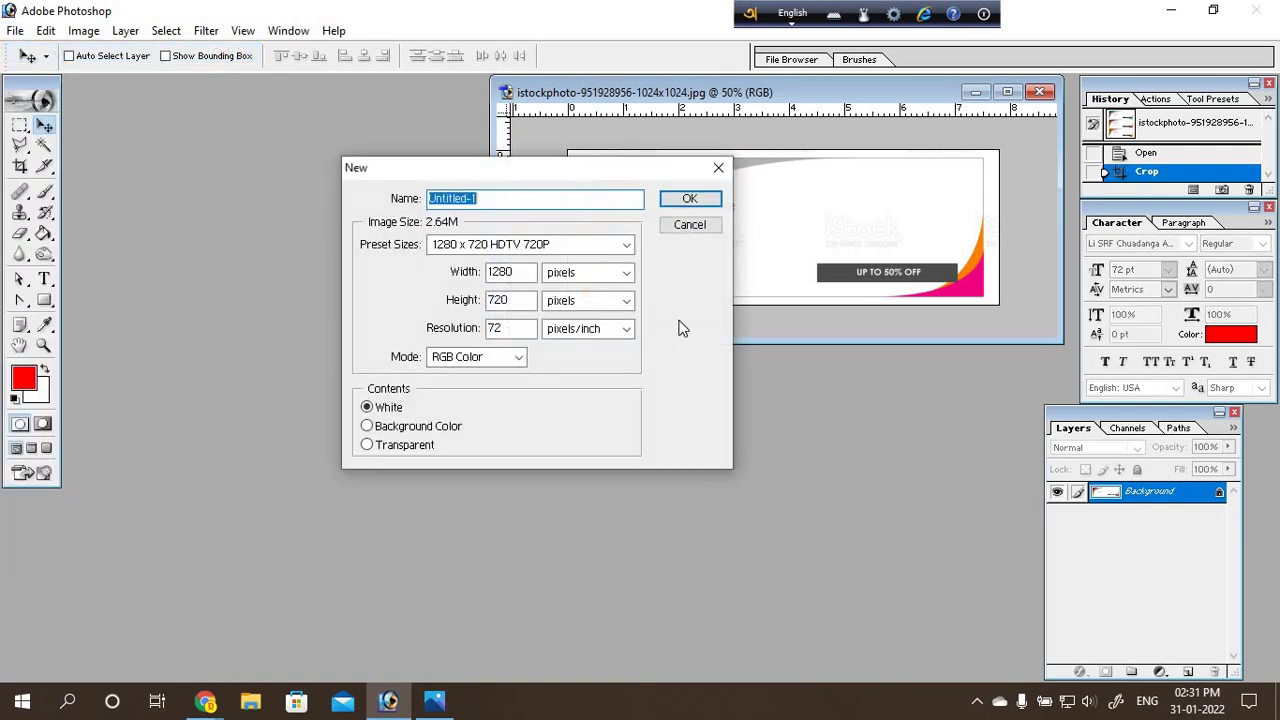
# Step: Create the 1280 × 720 white document and arrange it beside the enlarged banner template
pyautogui.click(702, 200)
pyautogui.moveTo(624, 100); pyautogui.dragTo(660, 122)
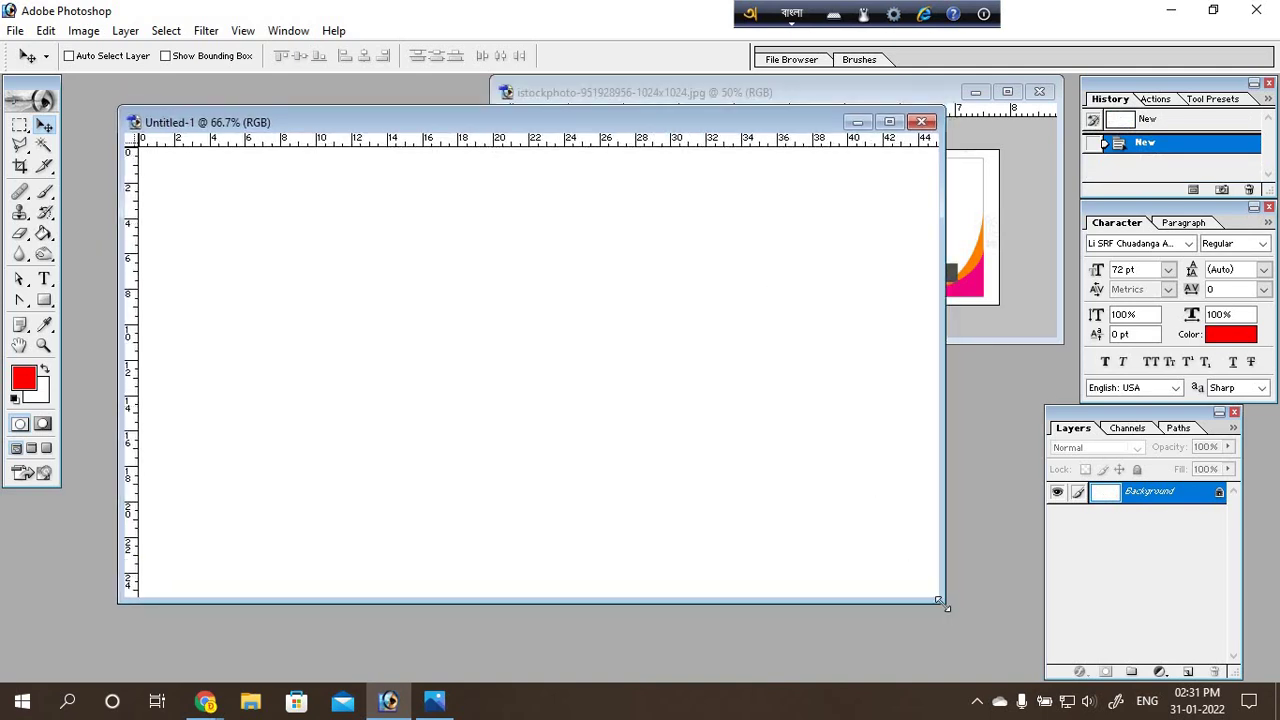
pyautogui.moveTo(955, 612); pyautogui.dragTo(975, 628)
pyautogui.click(1035, 266)
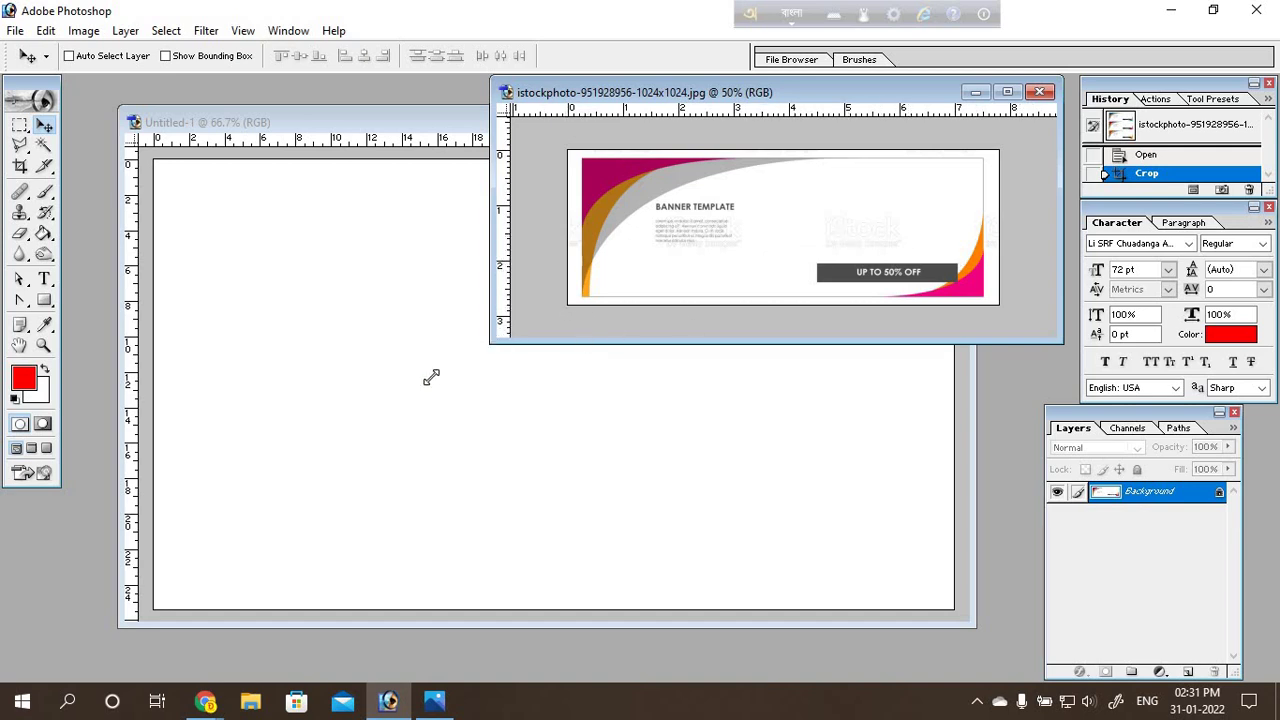
pyautogui.moveTo(431, 377); pyautogui.dragTo(85, 612)
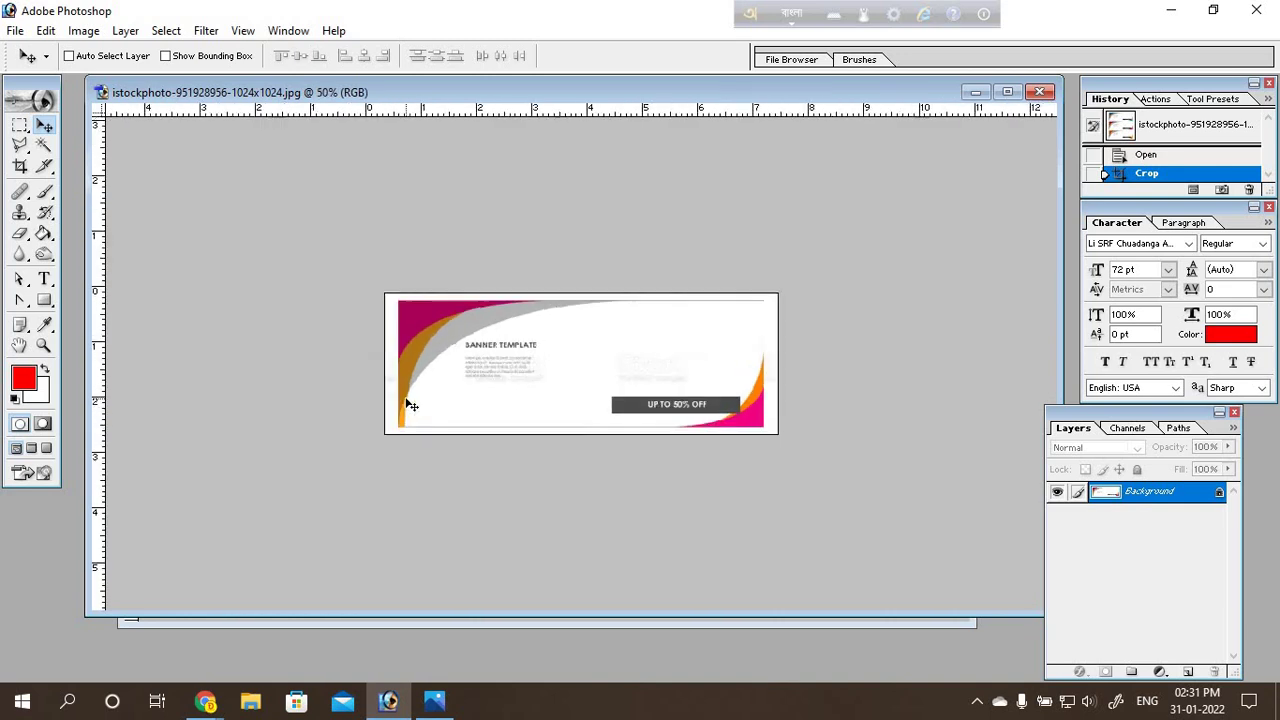
pyautogui.scroll(2, 411, 403)
pyautogui.scroll(1, 411, 403)
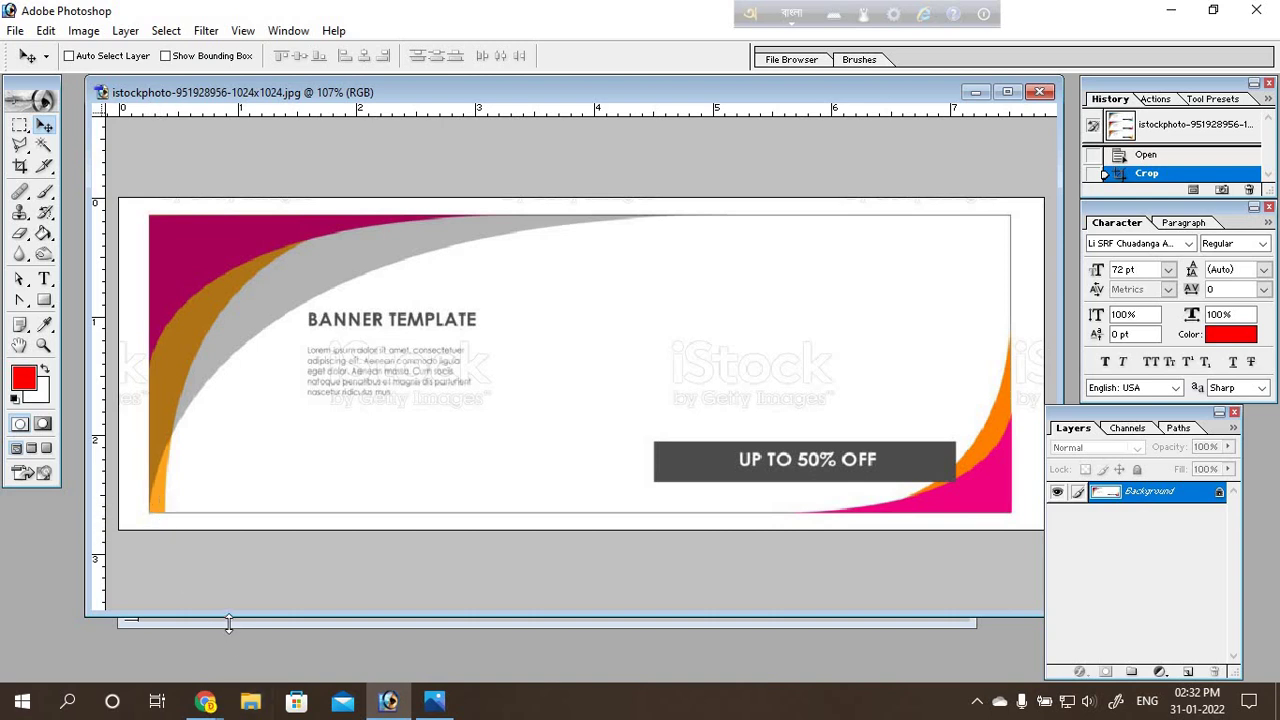
# Step: Make the blank Untitled-1 document active and select the Pen Tool
pyautogui.hotkey('ctrl', 'alt', 'n')
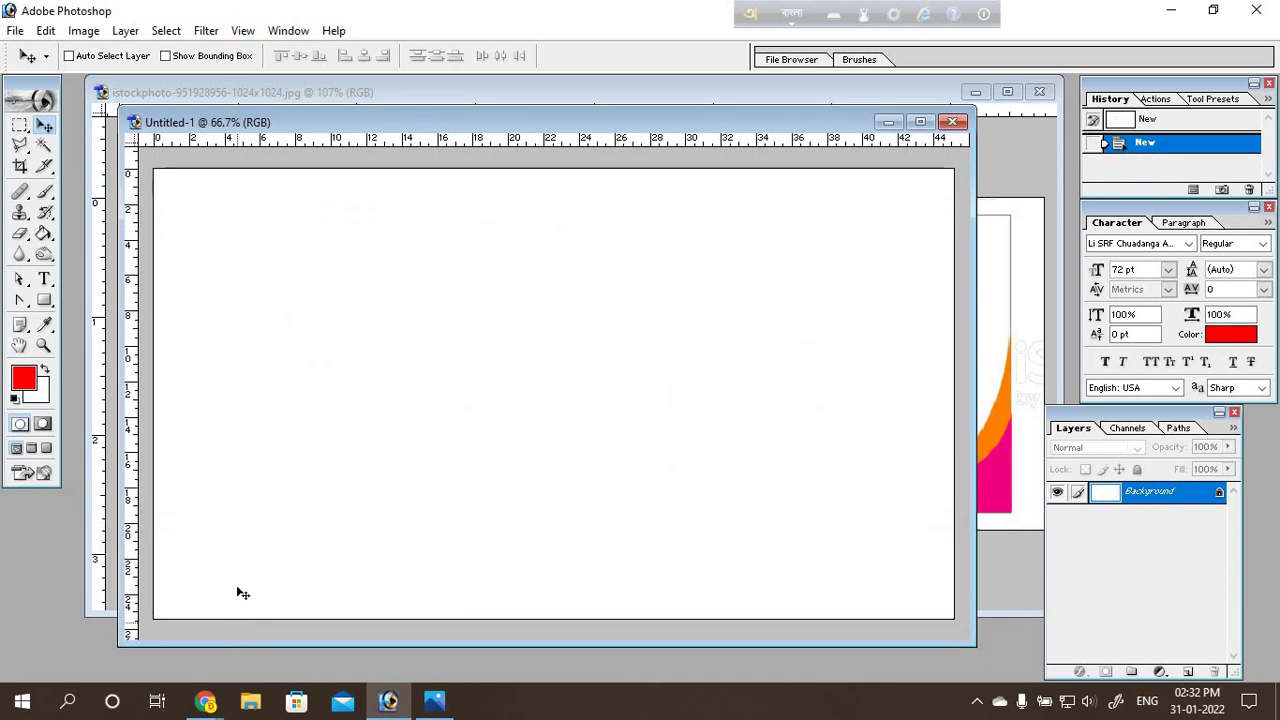
pyautogui.hotkey('ctrl', 'Tab')
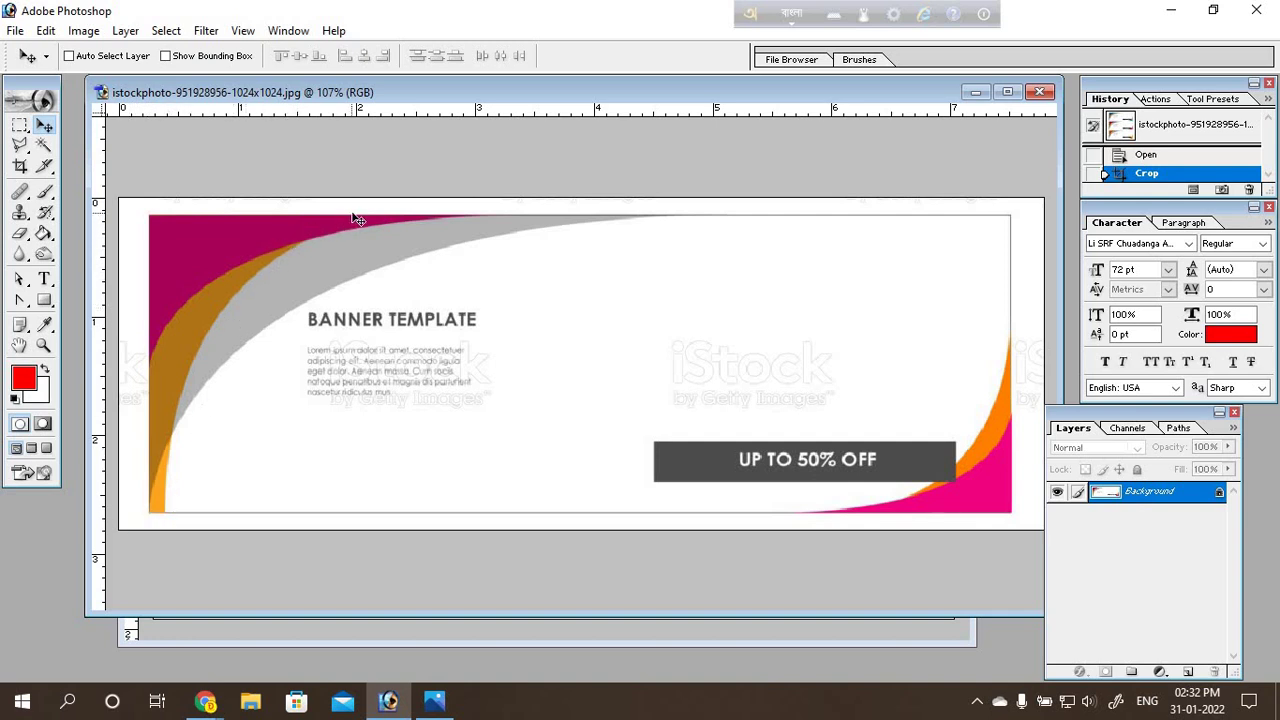
pyautogui.click(185, 640)
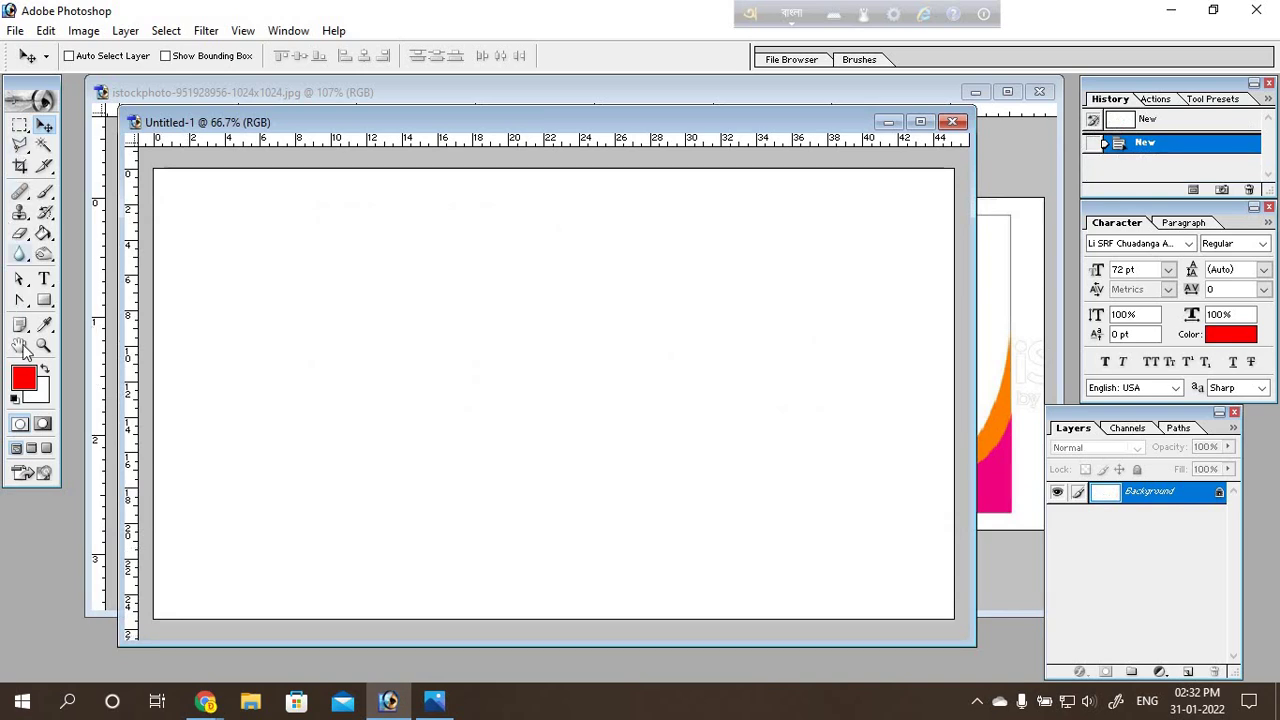
pyautogui.click(24, 304)
pyautogui.click(86, 300)
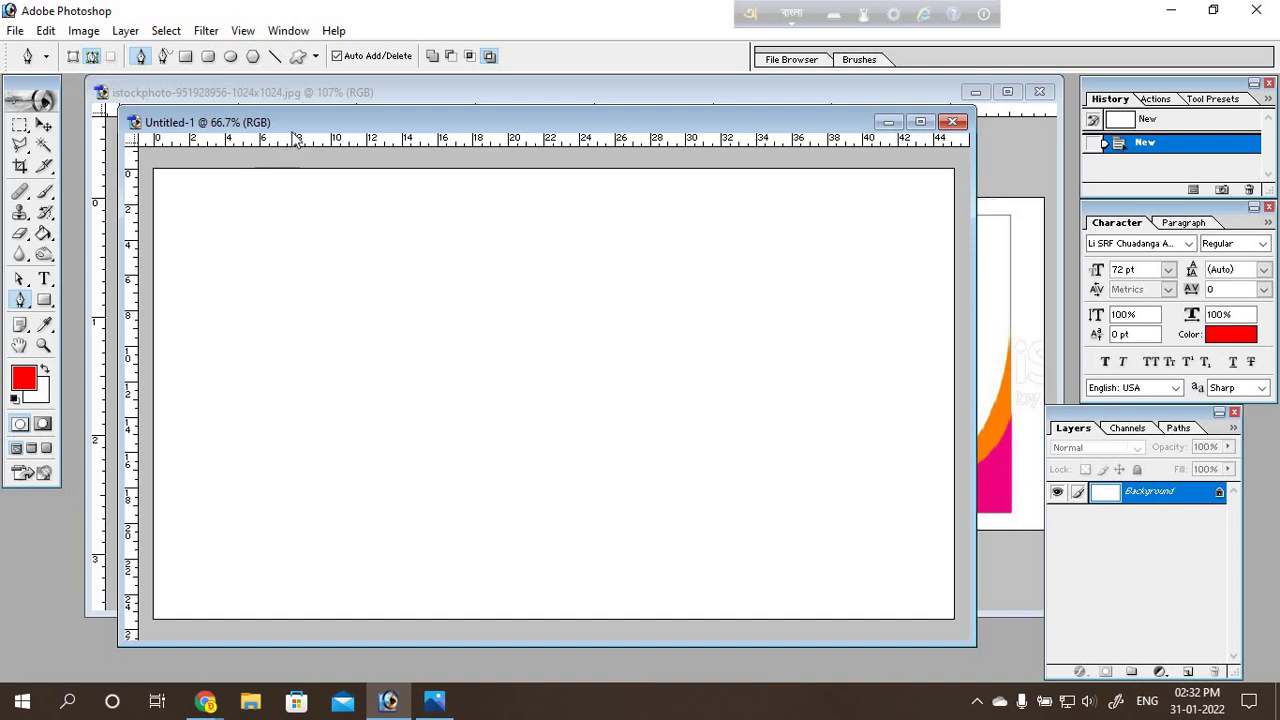
# Step: Add Layer 1 and start a pen path at the top-left, bottom-left and bottom-edge points
pyautogui.moveTo(300, 122); pyautogui.dragTo(305, 95)
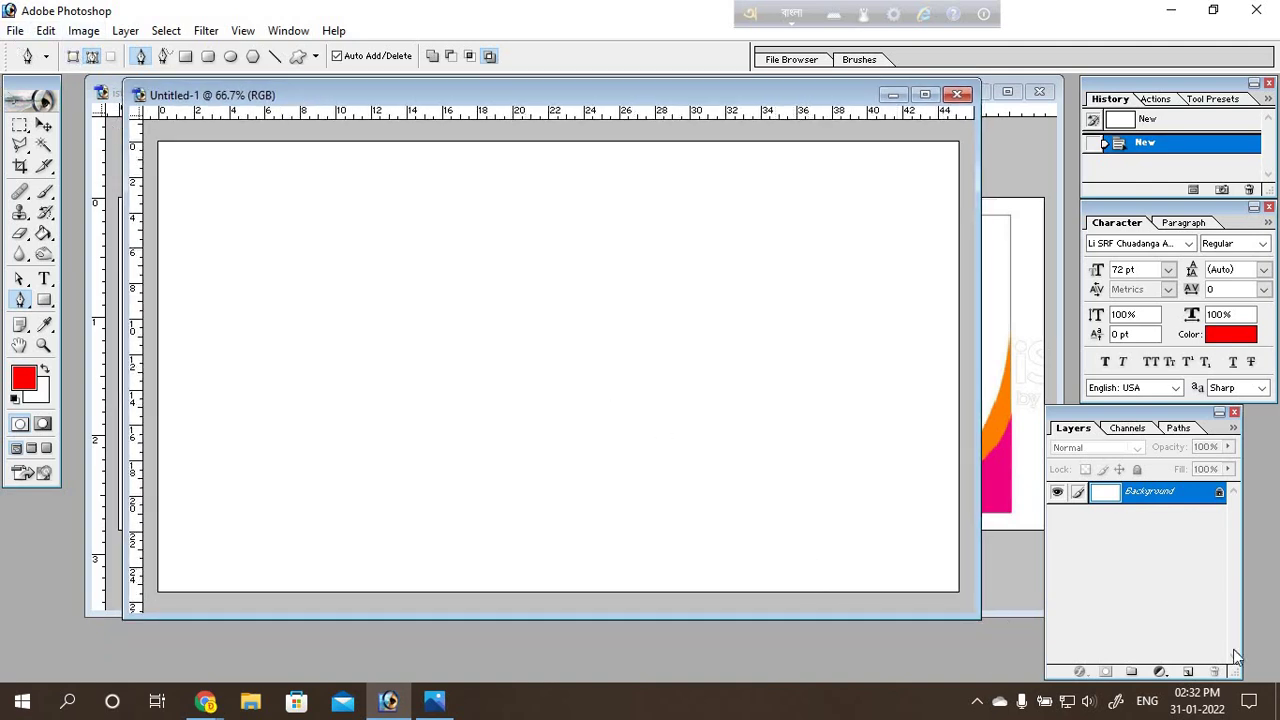
pyautogui.click(1188, 672)
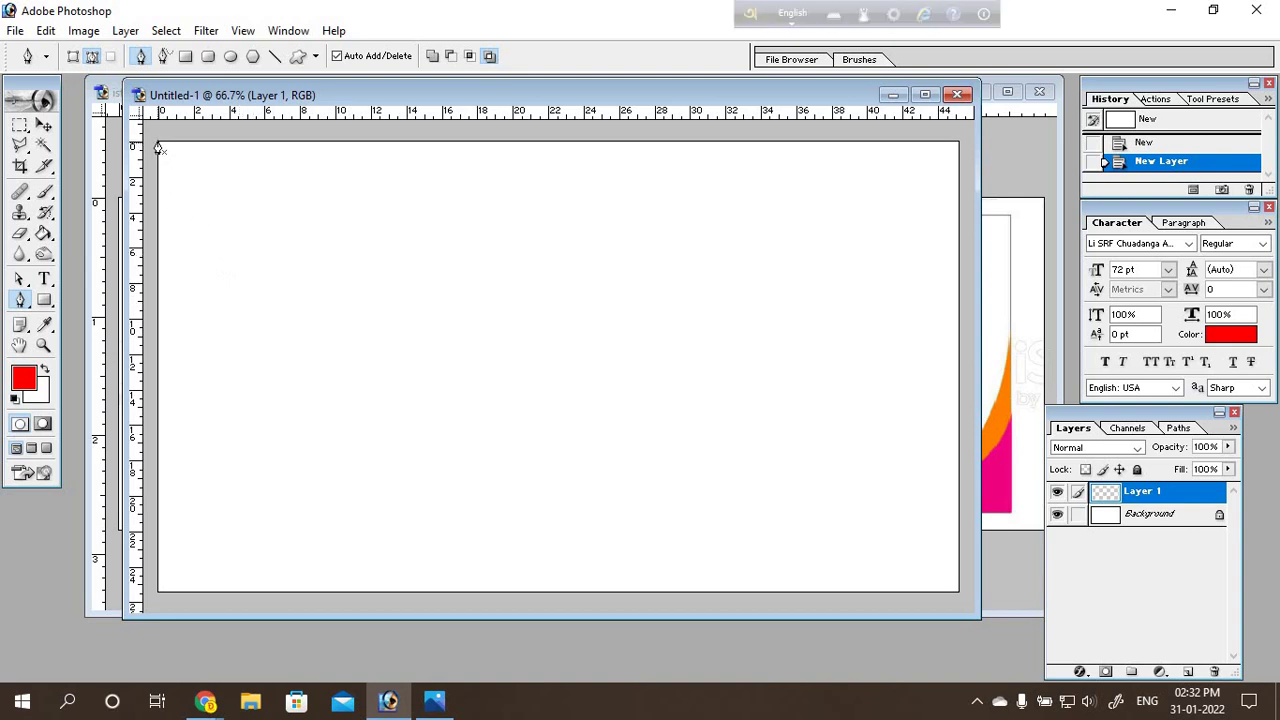
pyautogui.click(158, 148)
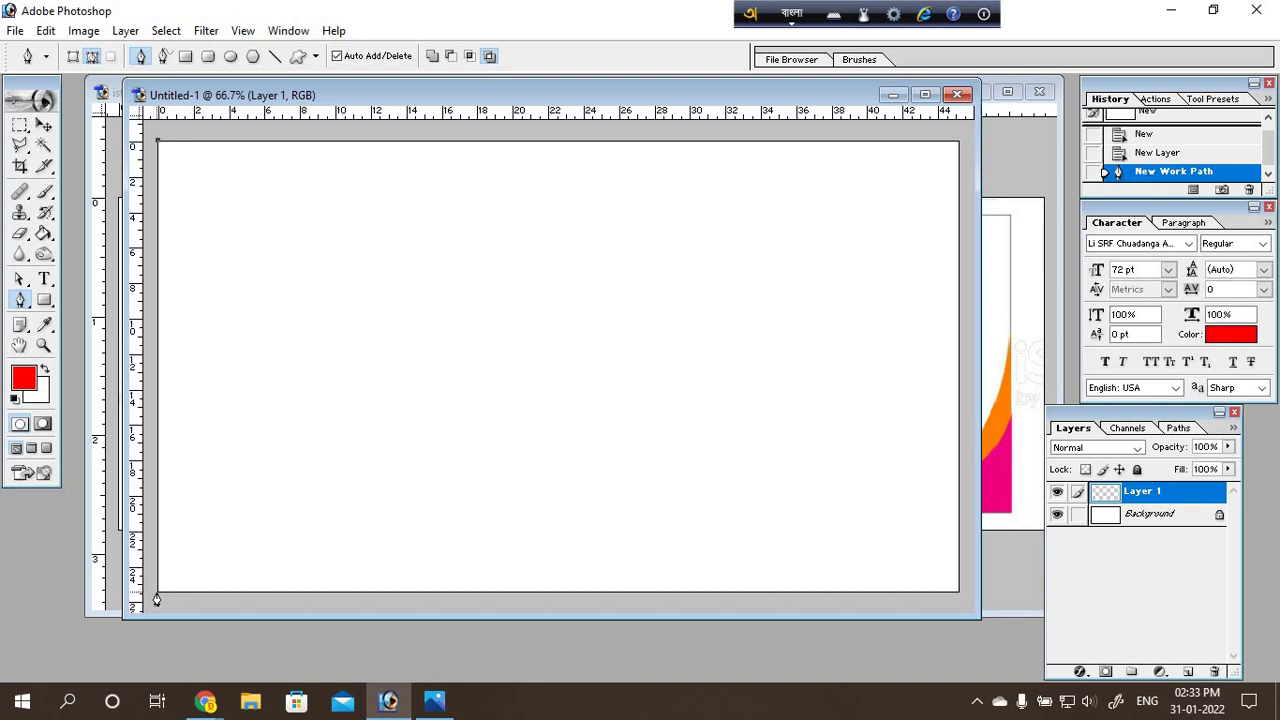
pyautogui.click(157, 594)
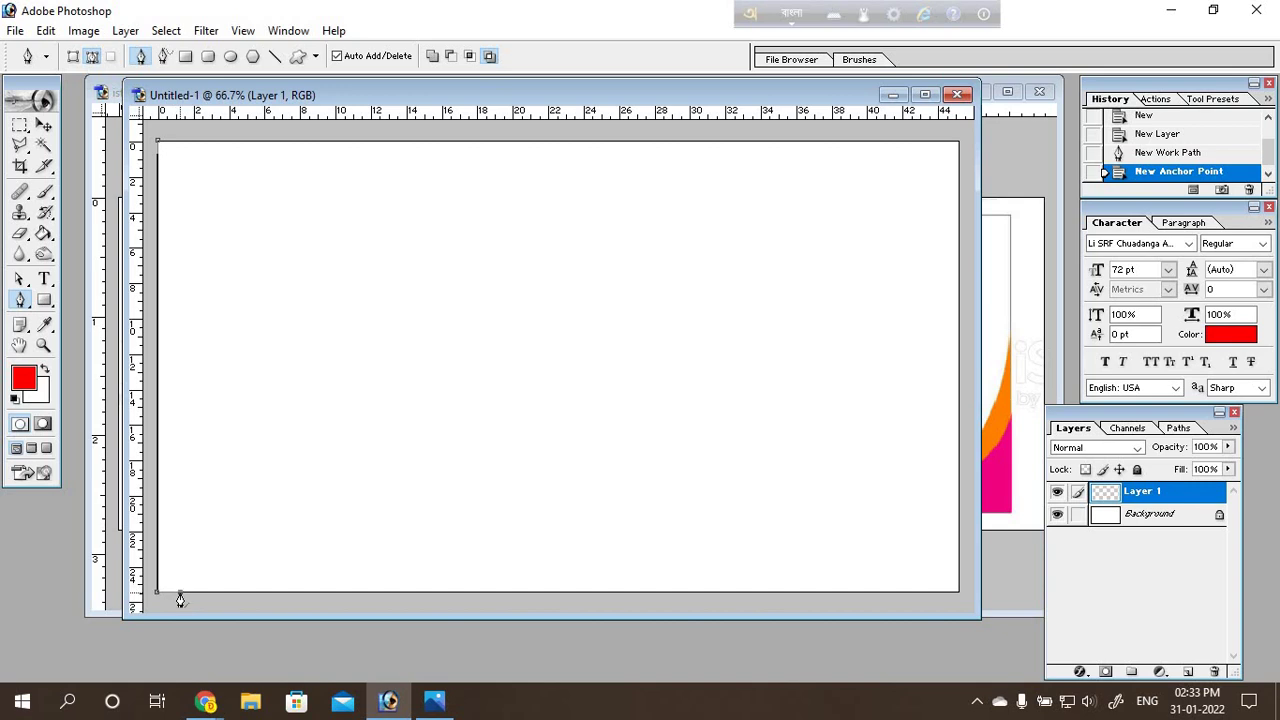
pyautogui.click(180, 593)
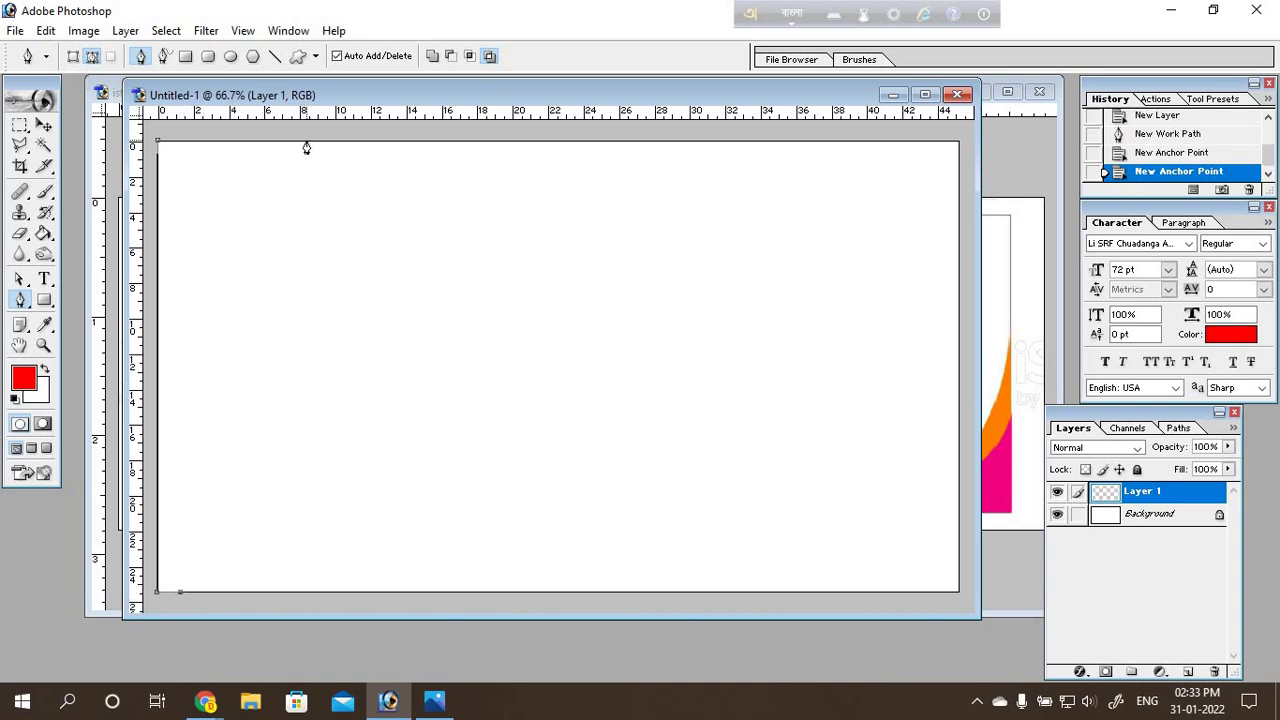
# Step: Add a curved anchor on the top edge and close the path at the starting corner
pyautogui.moveTo(306, 142); pyautogui.dragTo(461, 33)
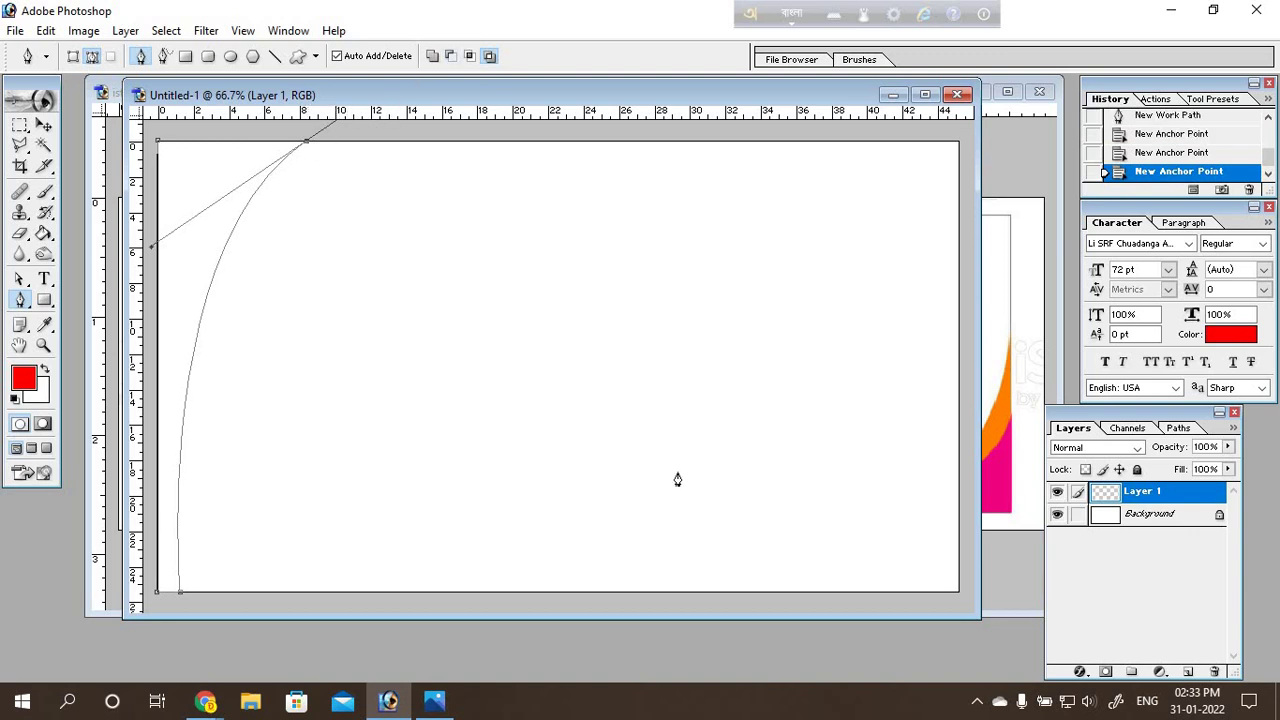
pyautogui.hotkey('ctrl', '-')
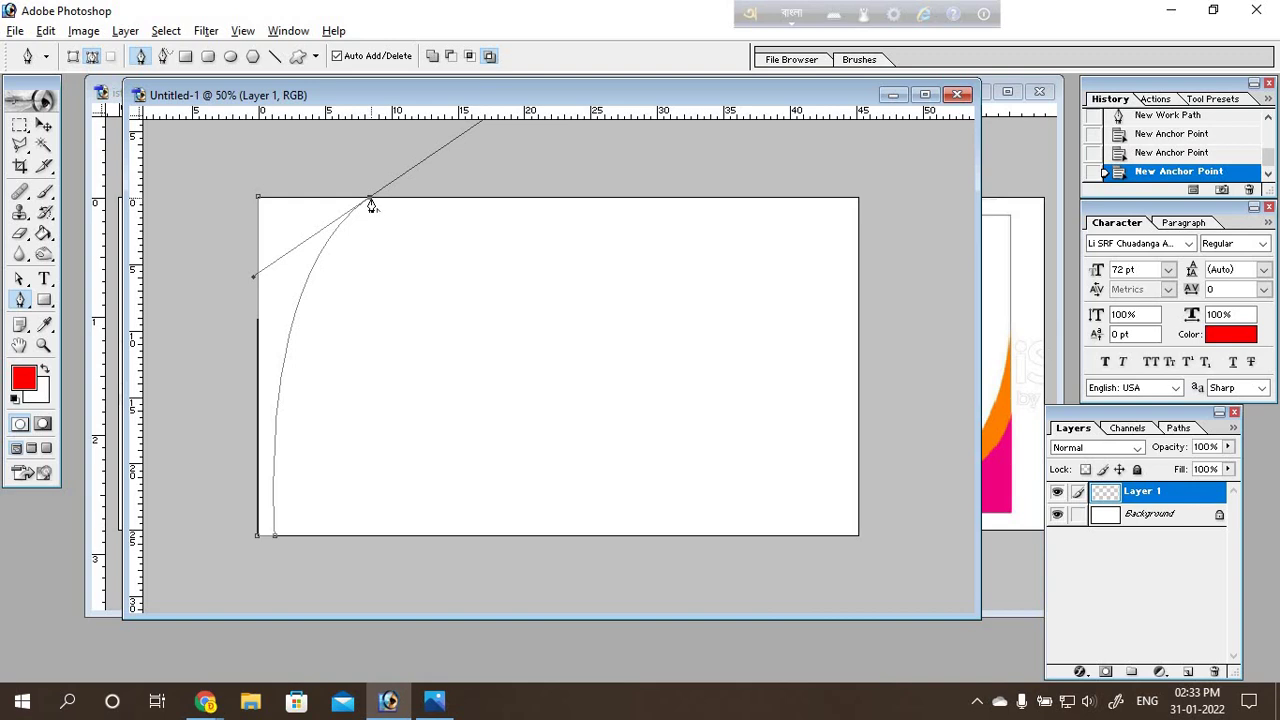
pyautogui.click(370, 200)
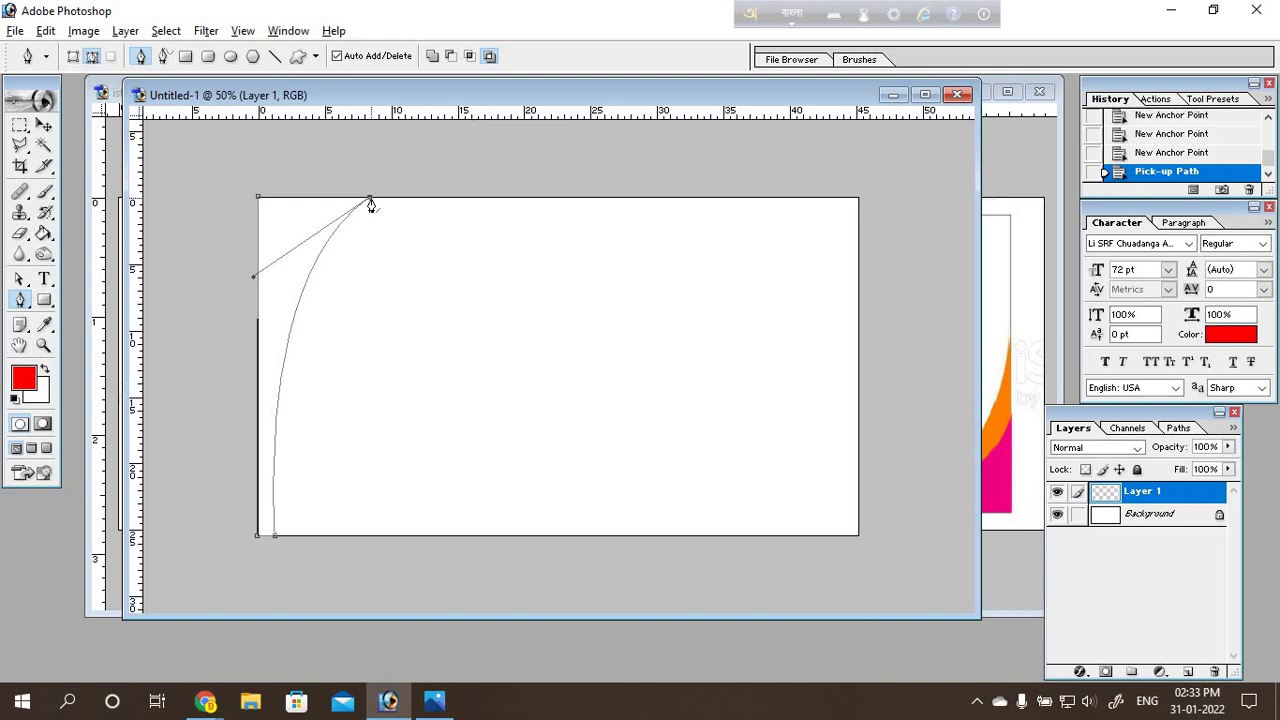
pyautogui.click(258, 200)
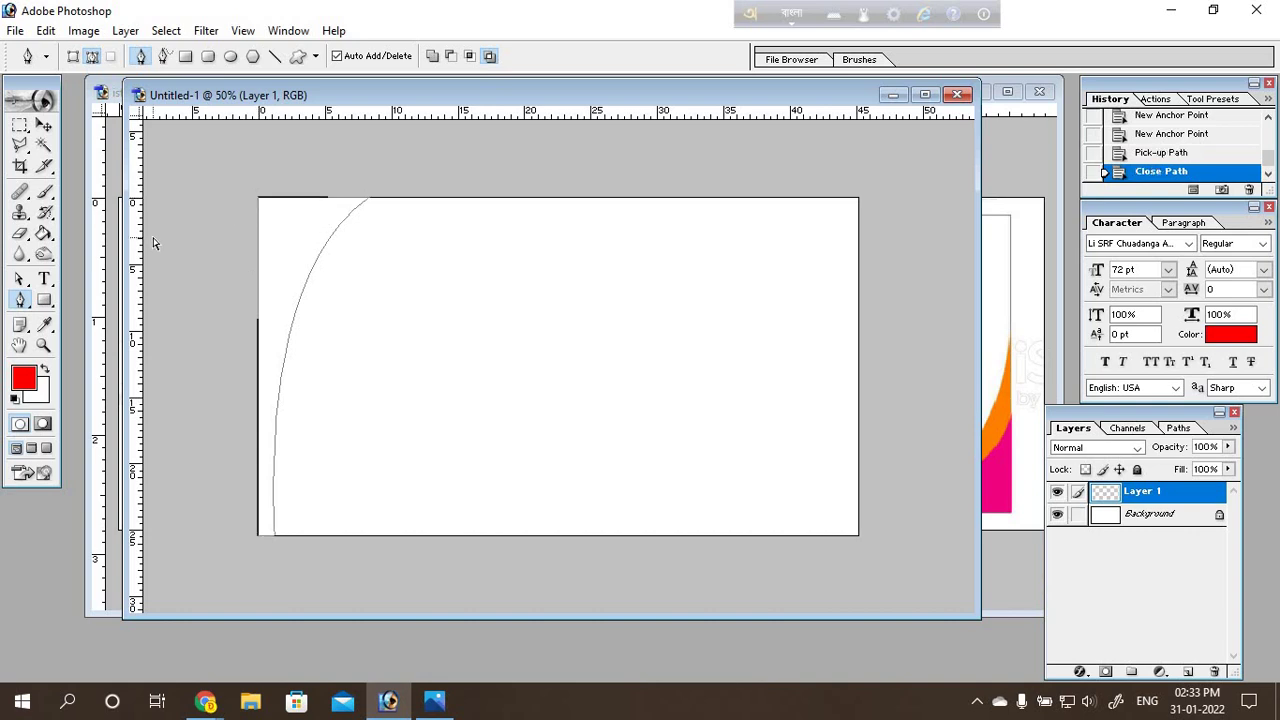
# Step: Load the closed curve as a selection, fill it yellow on Layer 1, and deselect
pyautogui.hotkey('ctrl', 'Return')
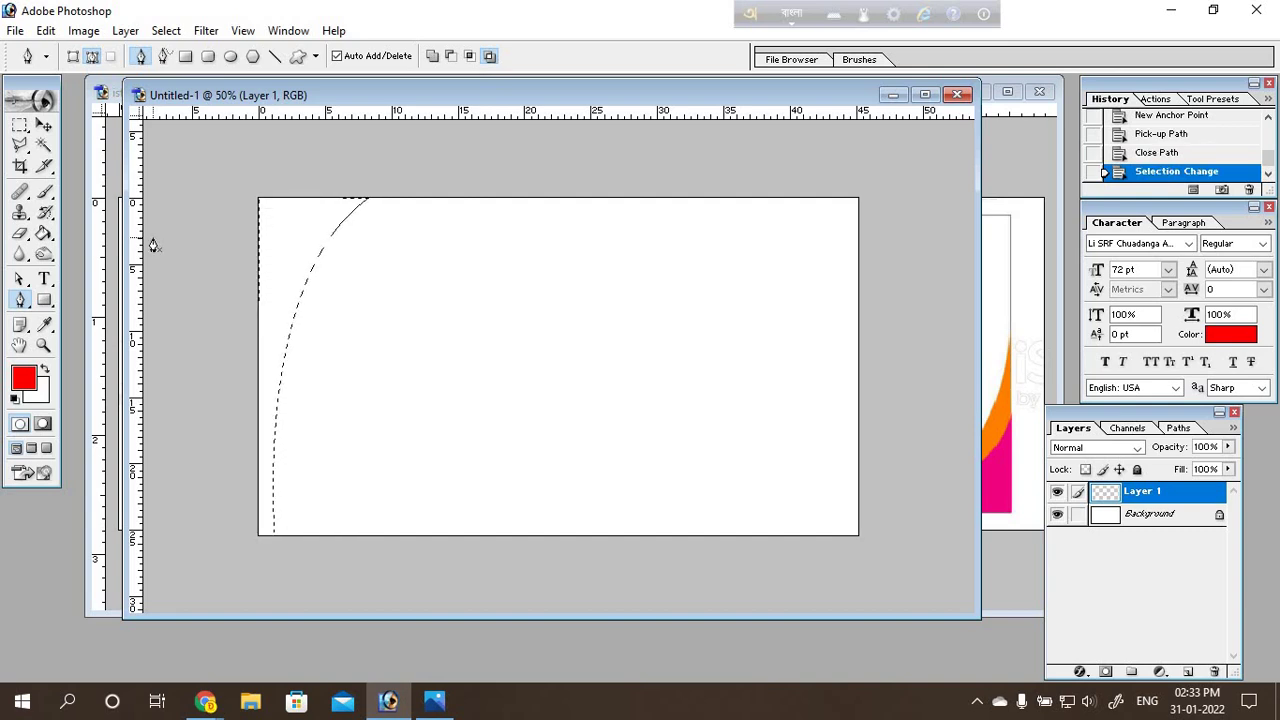
pyautogui.click(22, 377)
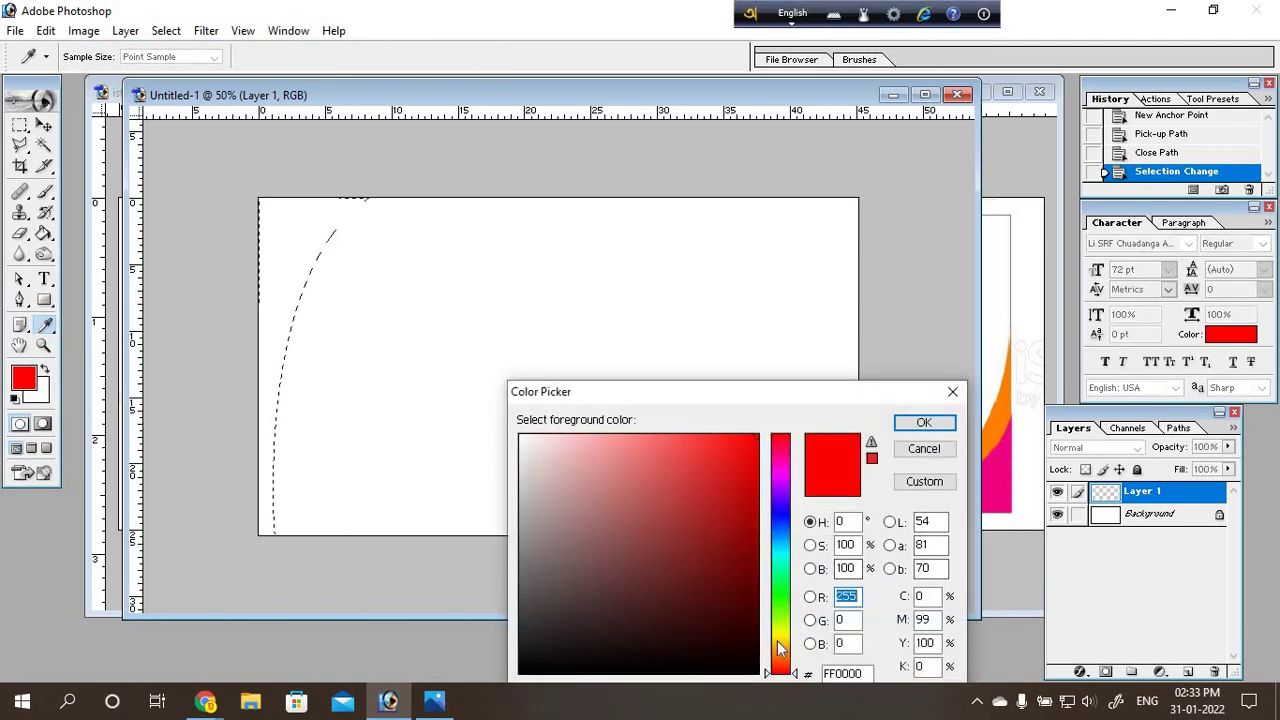
pyautogui.click(781, 635)
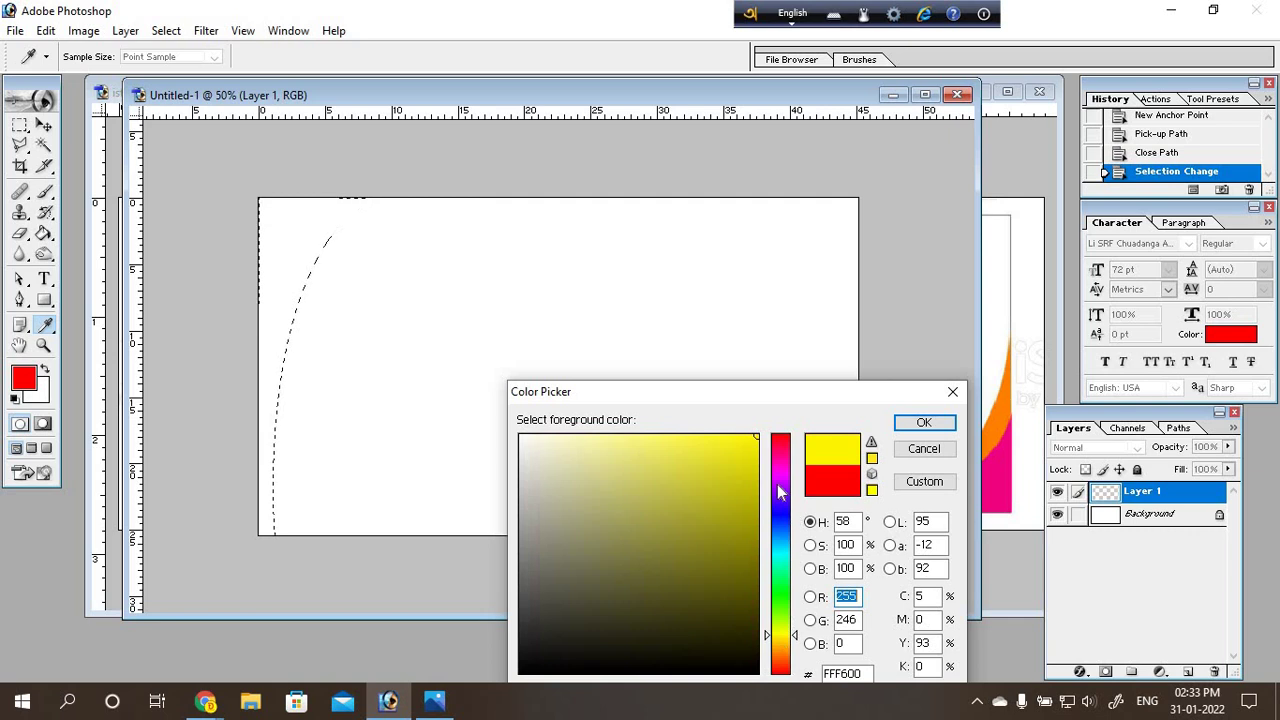
pyautogui.click(923, 422)
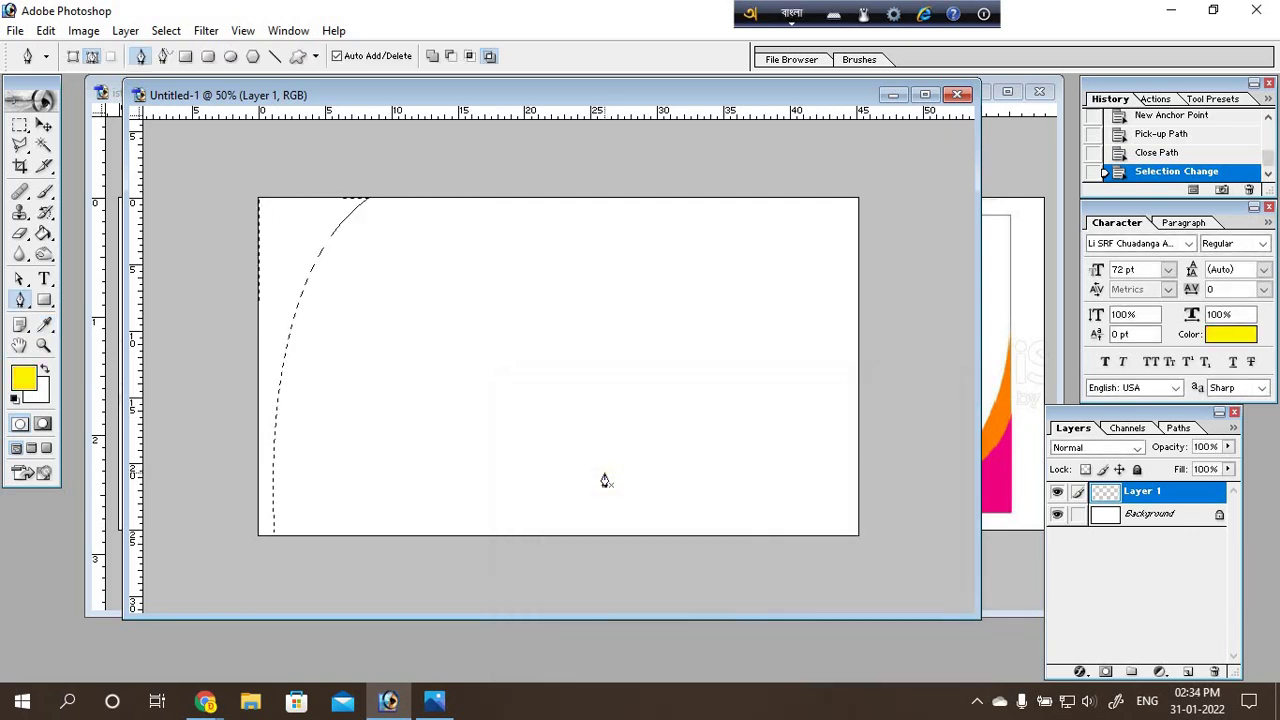
pyautogui.hotkey('alt', 'BackSpace')
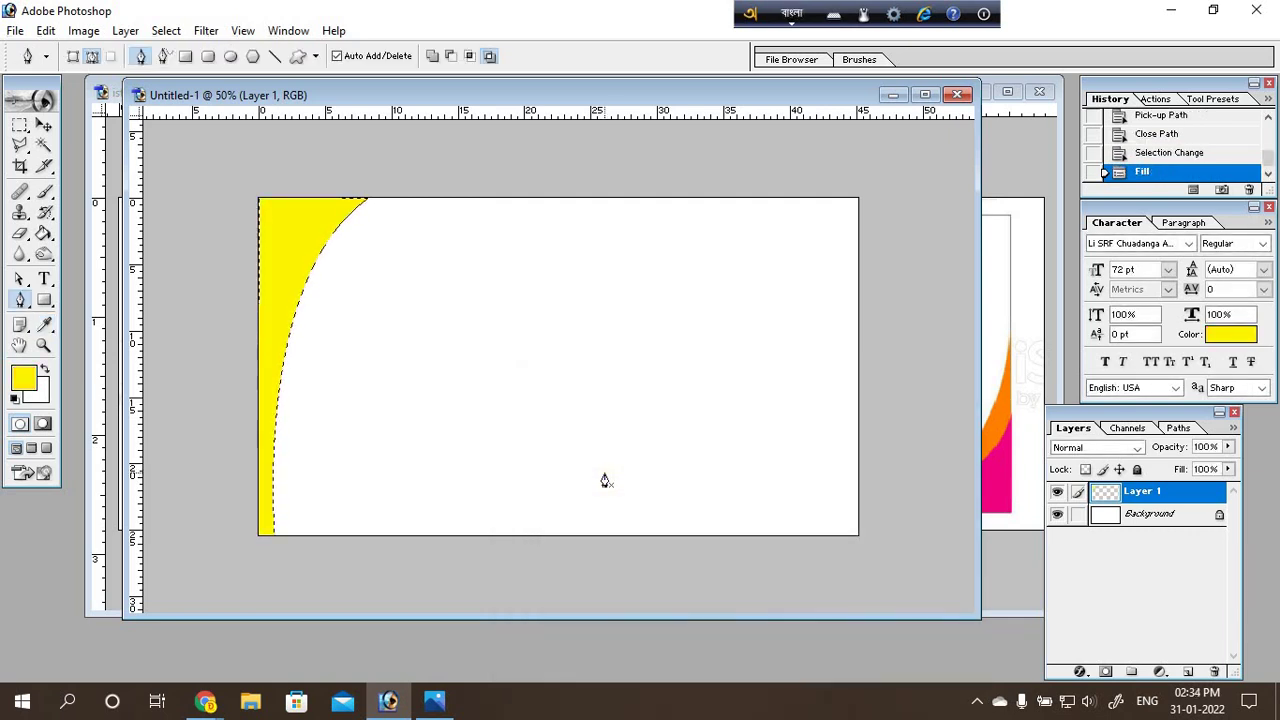
pyautogui.hotkey('ctrl', 'd')
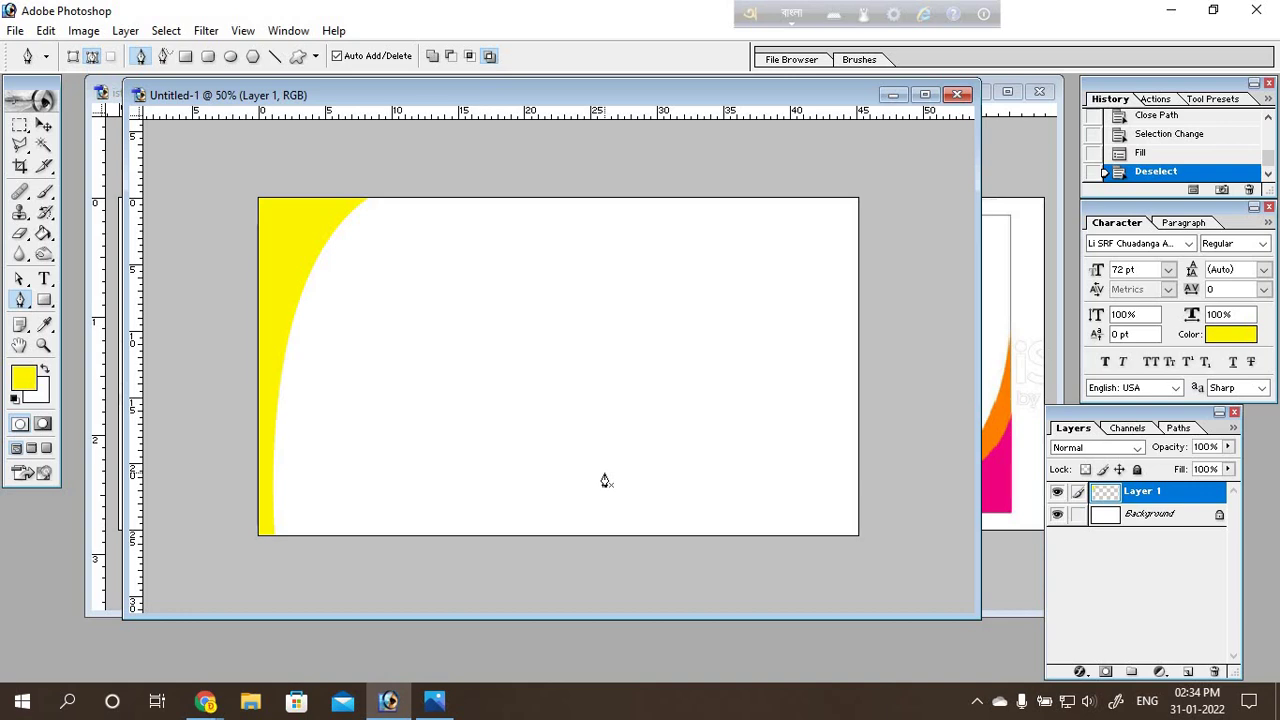
# Step: Move the banner window right to reveal the reference template, then cycle through the pen and point tools
pyautogui.moveTo(379, 93); pyautogui.dragTo(627, 101)
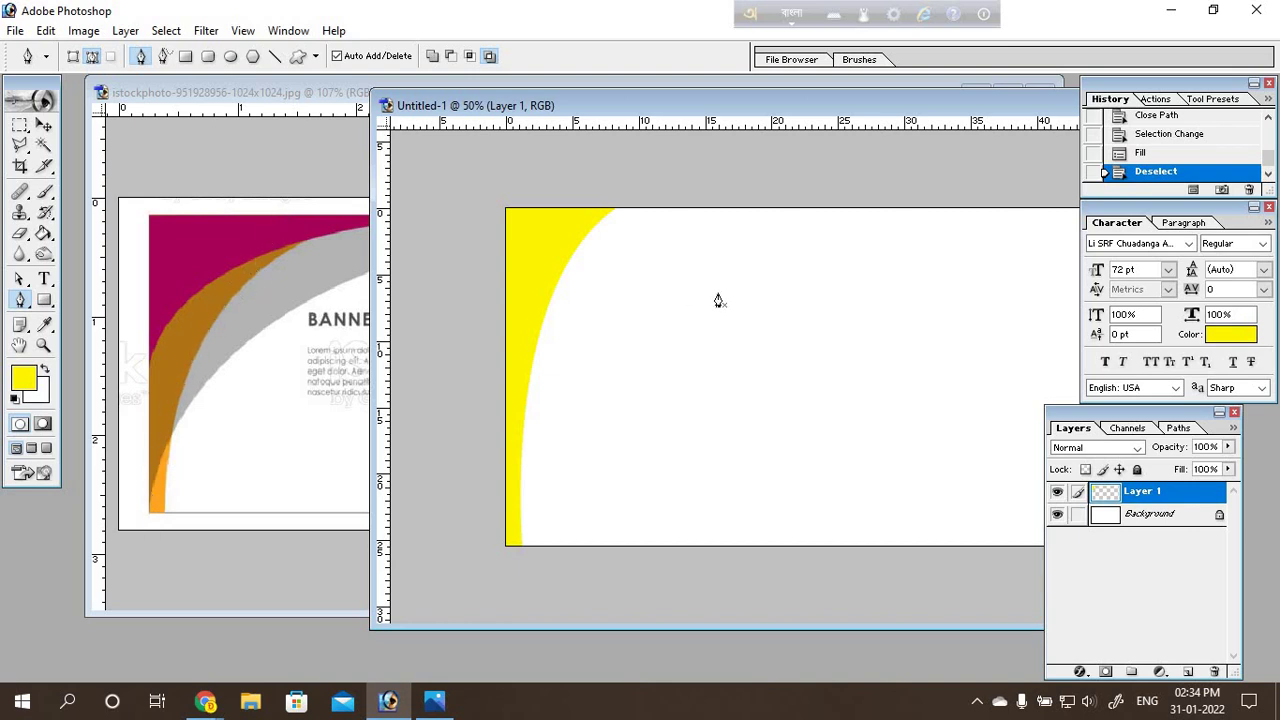
pyautogui.moveTo(19, 300); pyautogui.dragTo(75, 326)
pyautogui.press('a')
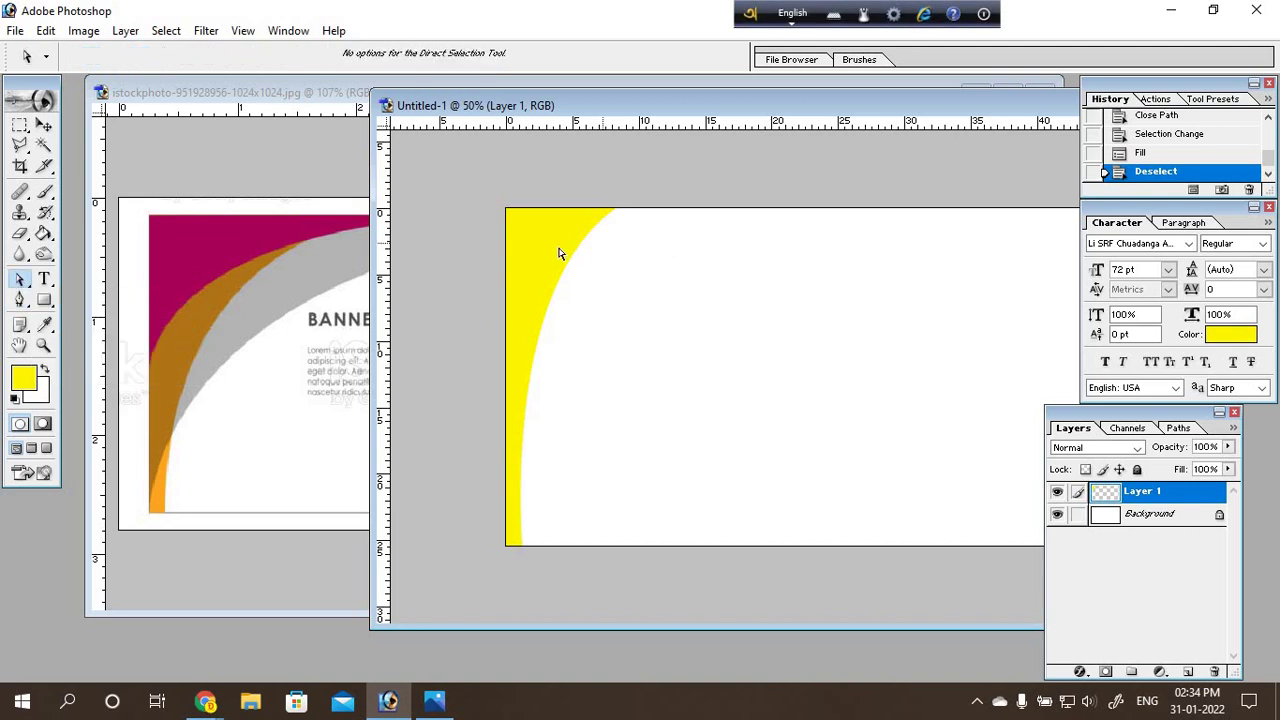
pyautogui.press('F12')
pyautogui.press('F12')
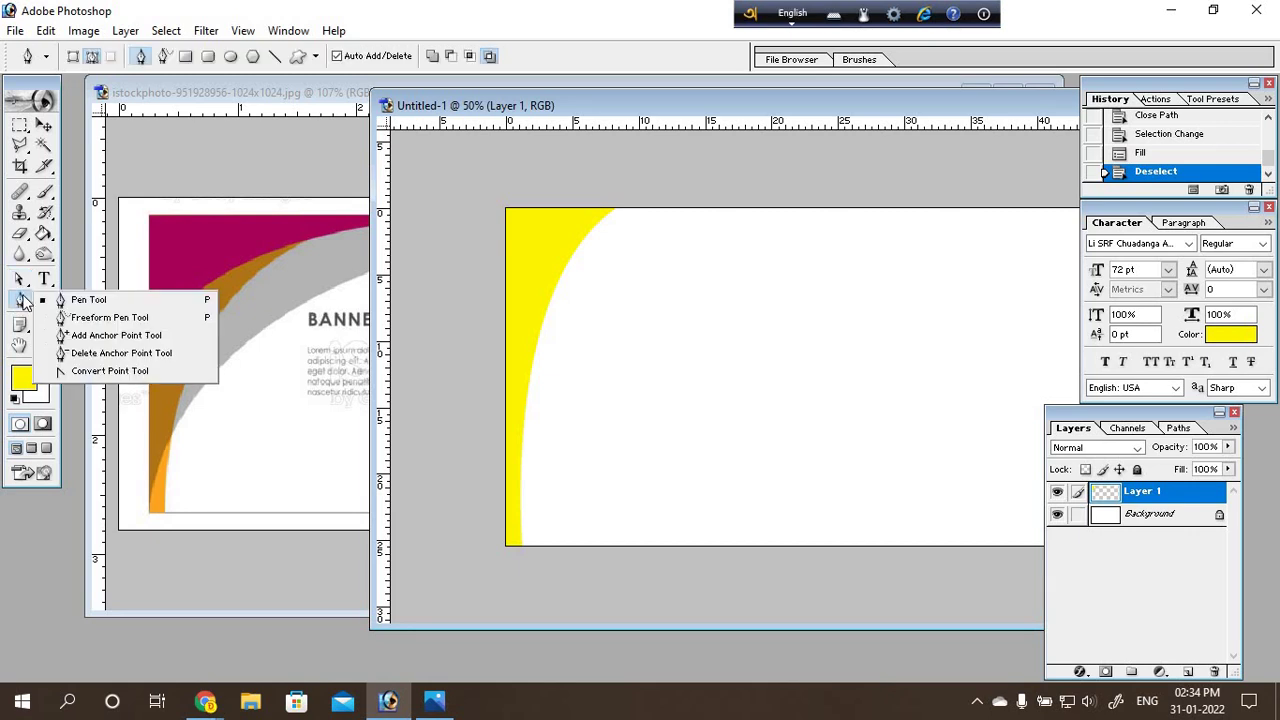
pyautogui.moveTo(20, 301); pyautogui.dragTo(70, 325)
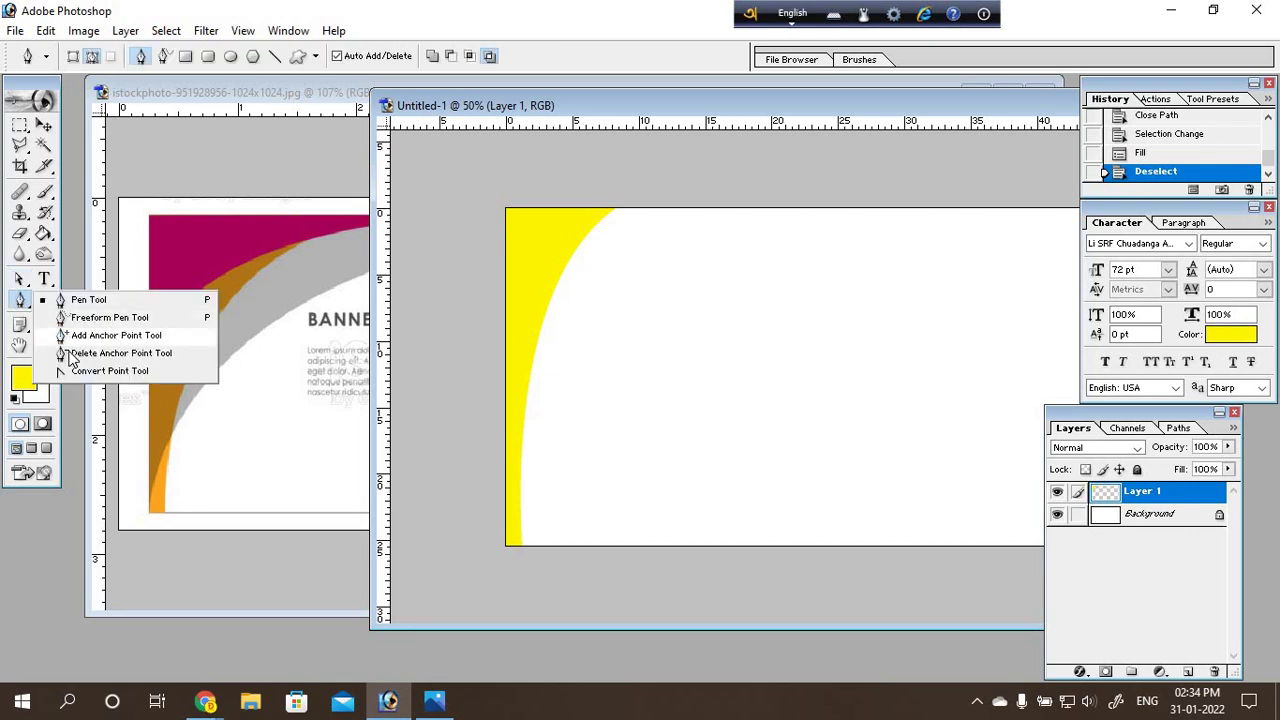
# Step: Step back through history past the yellow fill, leaving the curved path open for editing
pyautogui.click(570, 216)
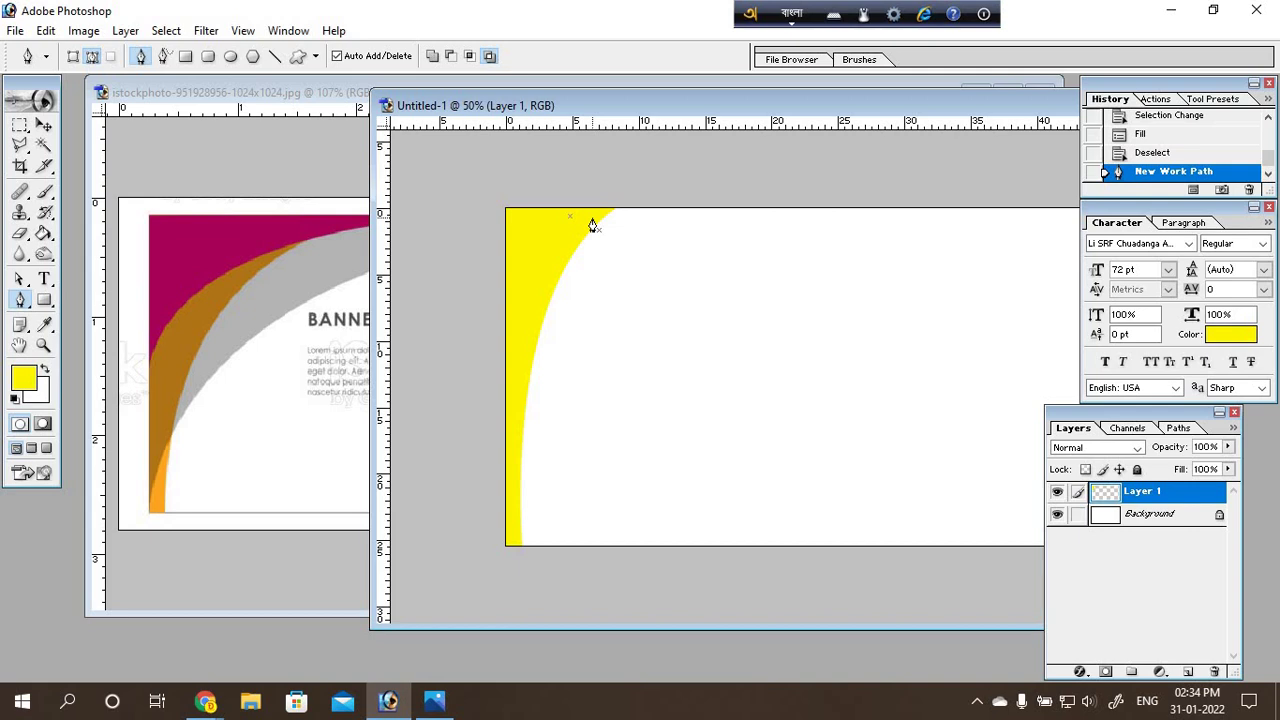
pyautogui.hotkey('ctrl', 'z')
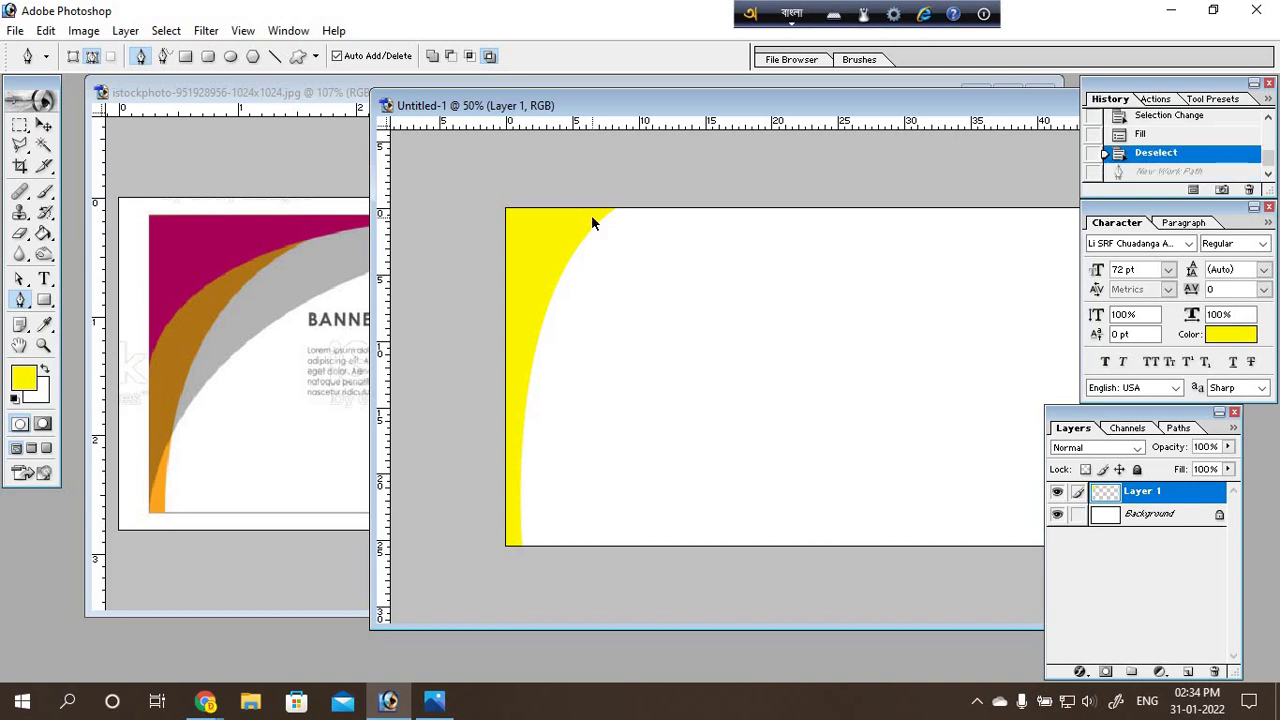
pyautogui.hotkey('ctrl', 'alt', 'z')
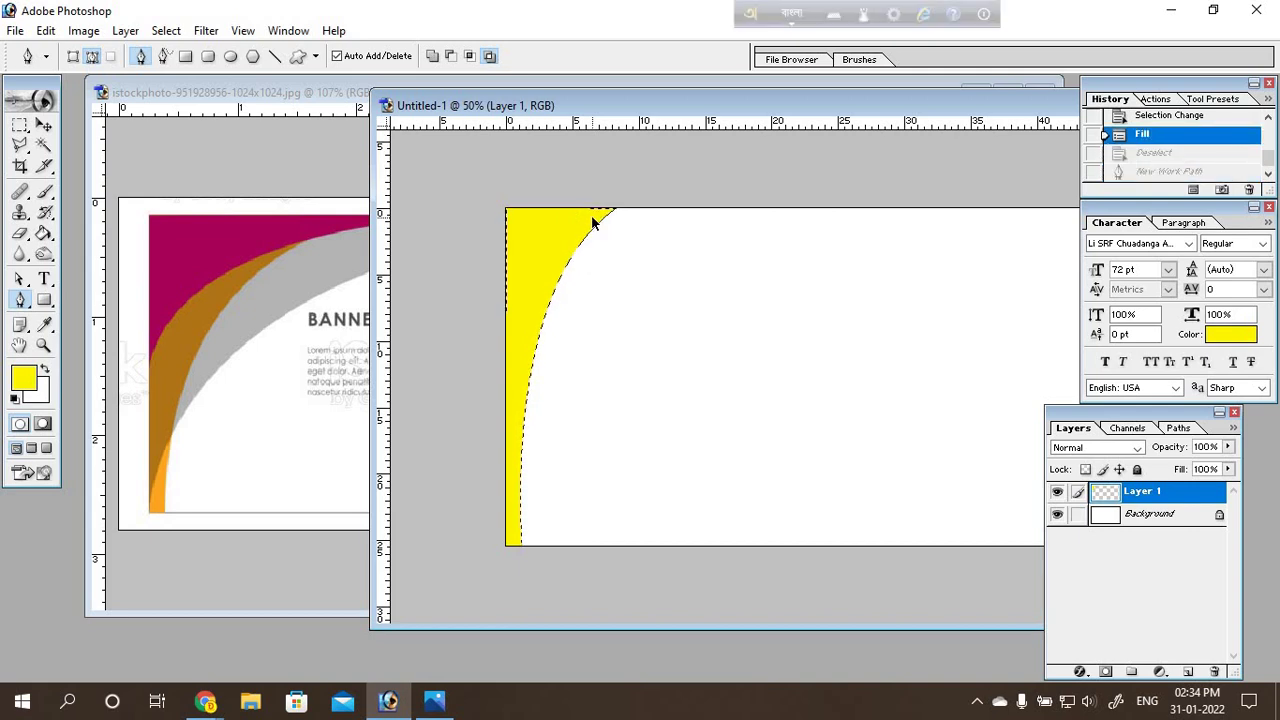
pyautogui.hotkey('ctrl', 'alt', 'z')
pyautogui.hotkey('ctrl', 'alt', 'z')
pyautogui.hotkey('ctrl', 'alt', 'z')
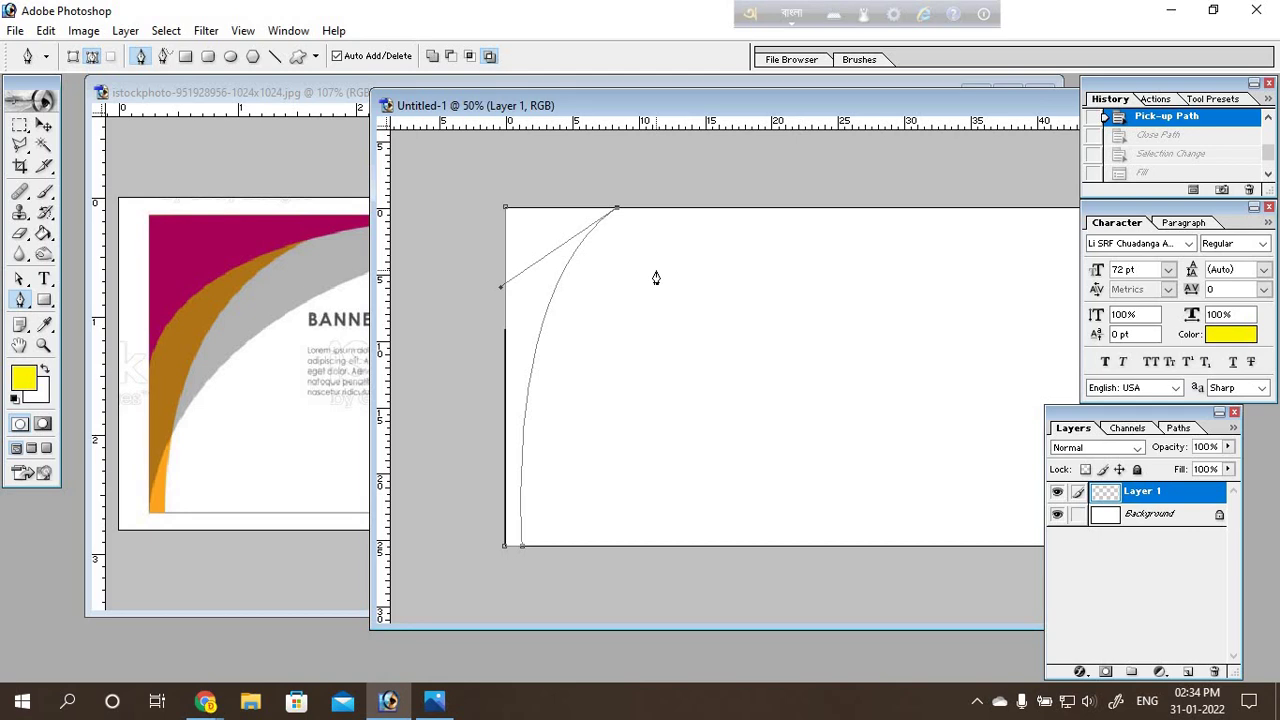
pyautogui.click(505, 213)
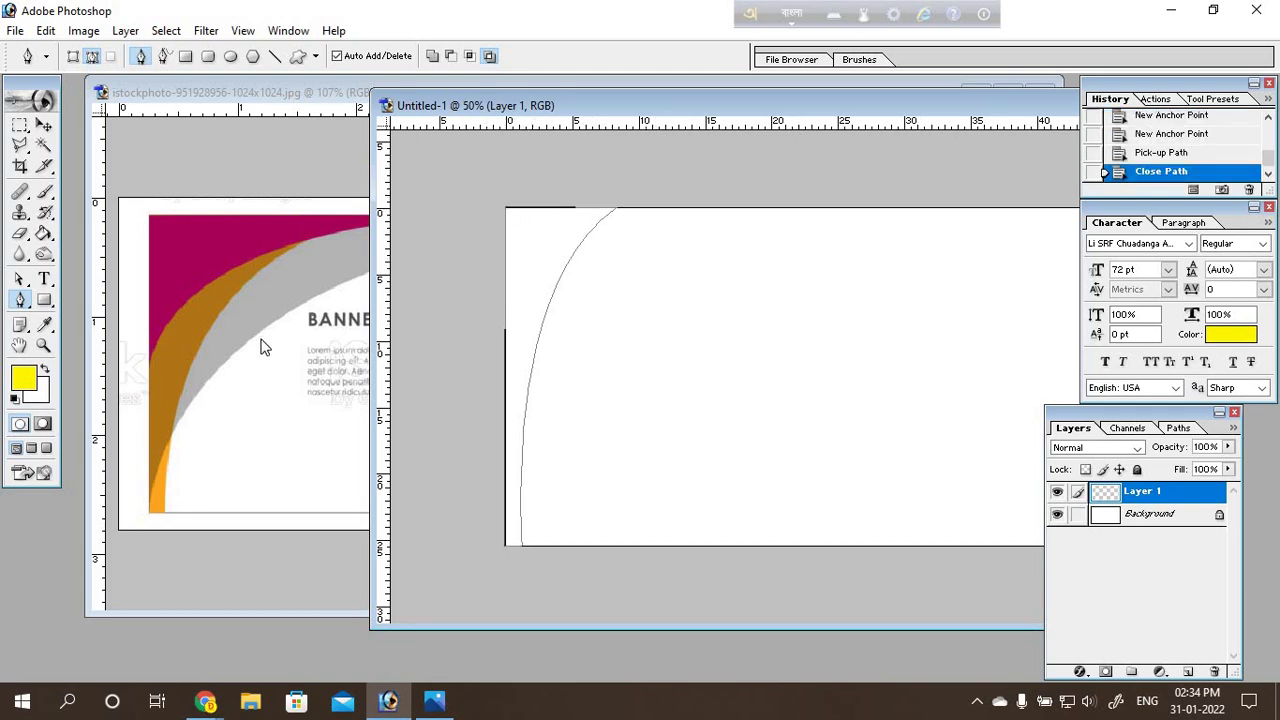
pyautogui.hotkey('ctrl', 'z')
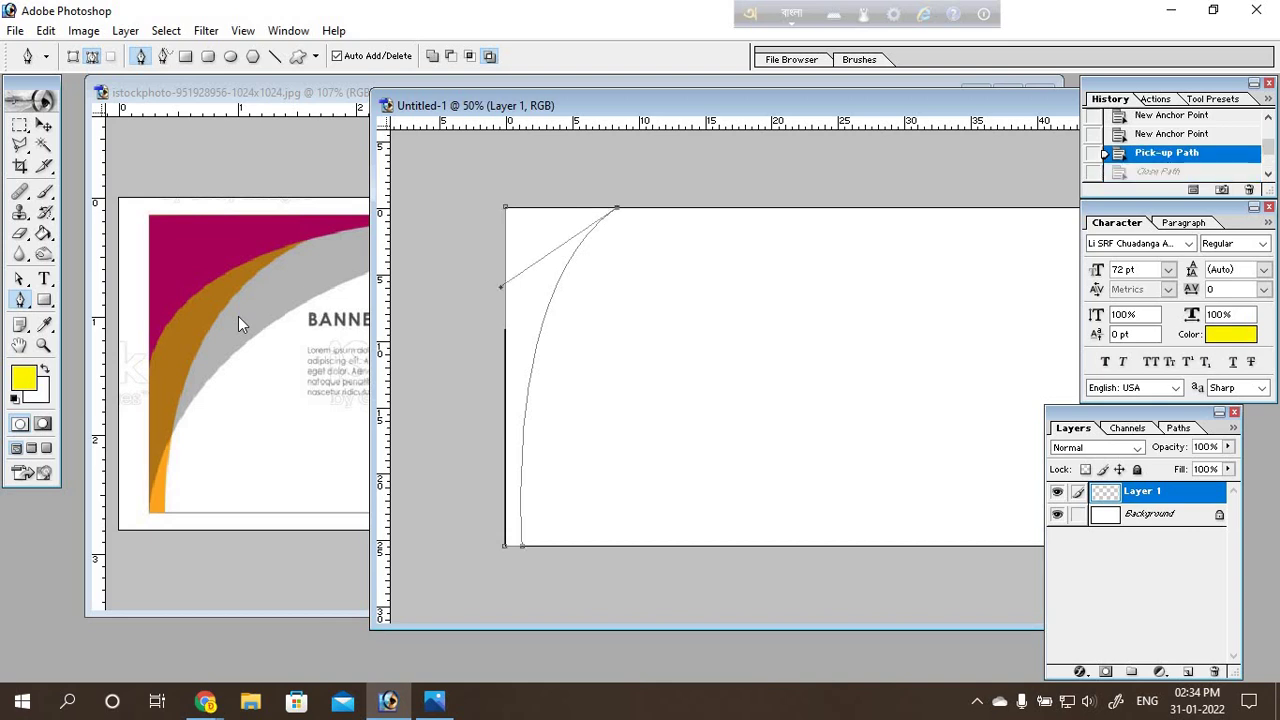
pyautogui.rightClick(20, 302)
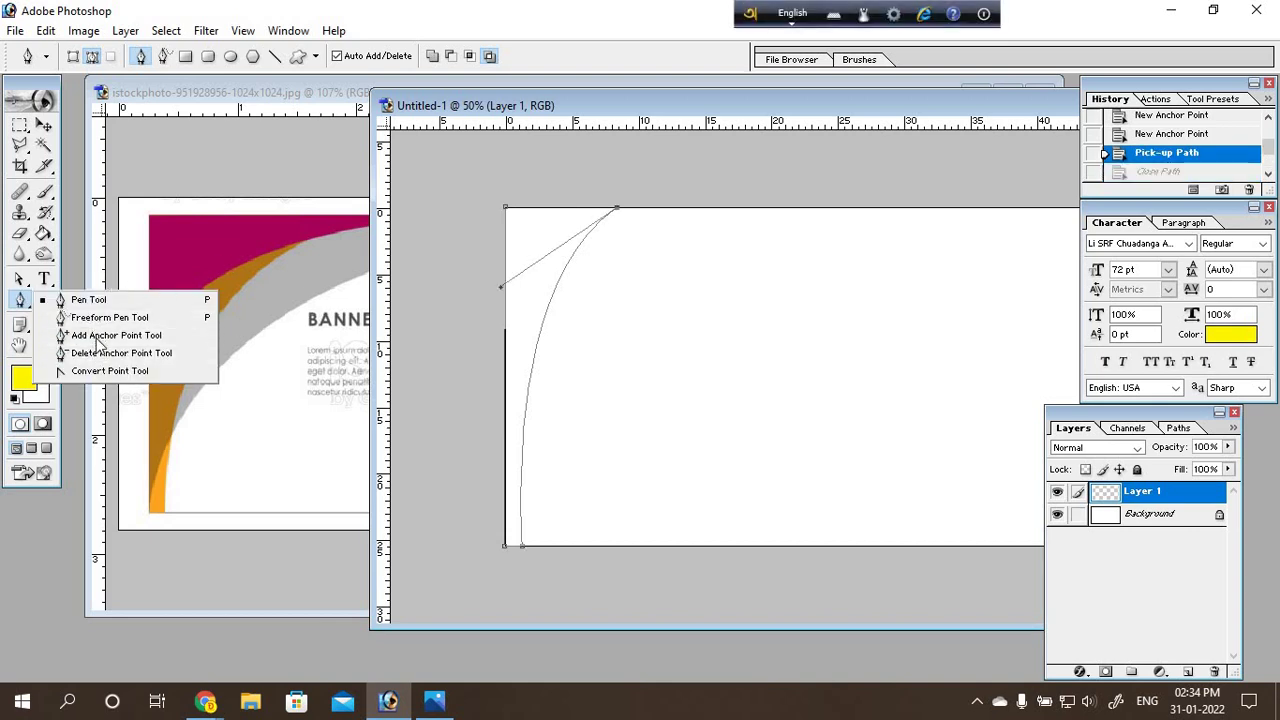
# Step: Move the top anchor further right and pull the curve handle to widen the arc
pyautogui.click(20, 280)
pyautogui.moveTo(618, 207); pyautogui.dragTo(711, 212)
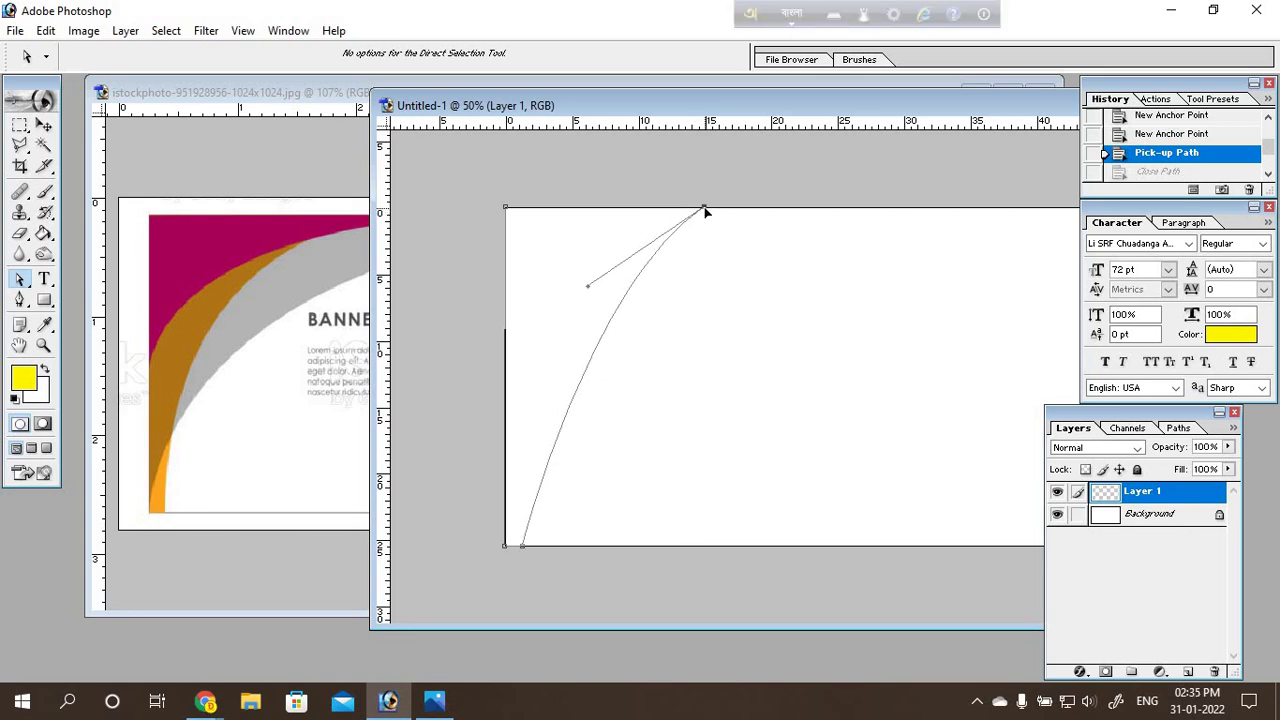
pyautogui.moveTo(711, 213); pyautogui.dragTo(704, 209)
pyautogui.moveTo(589, 289); pyautogui.dragTo(521, 291)
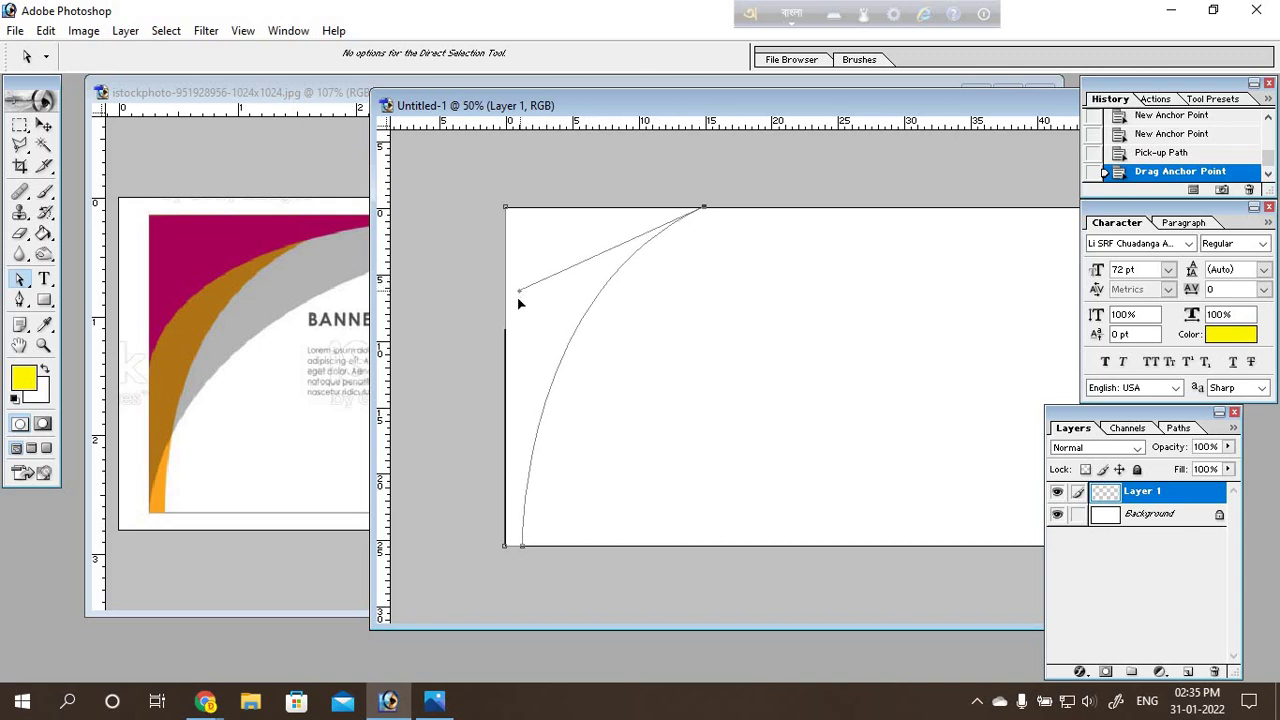
pyautogui.moveTo(520, 292); pyautogui.dragTo(504, 321)
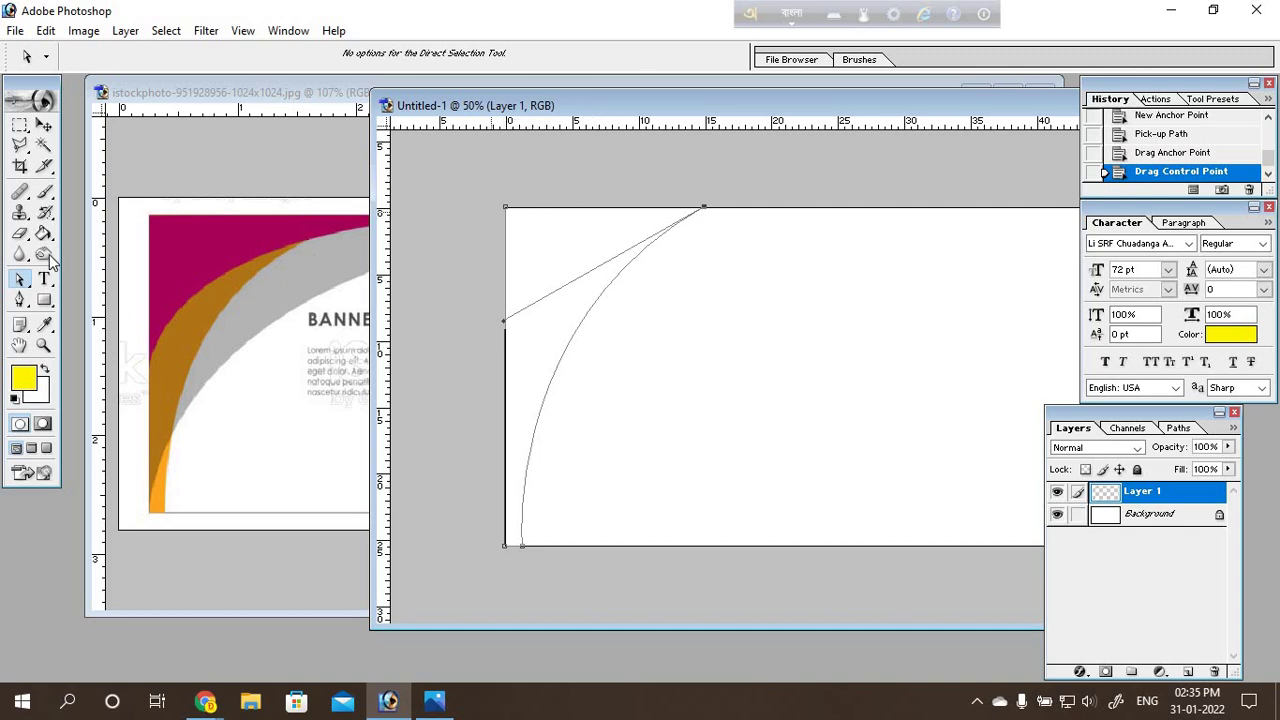
# Step: Close the widened path, fill it yellow, deselect, and move the canvas down to show the template
pyautogui.click(20, 300)
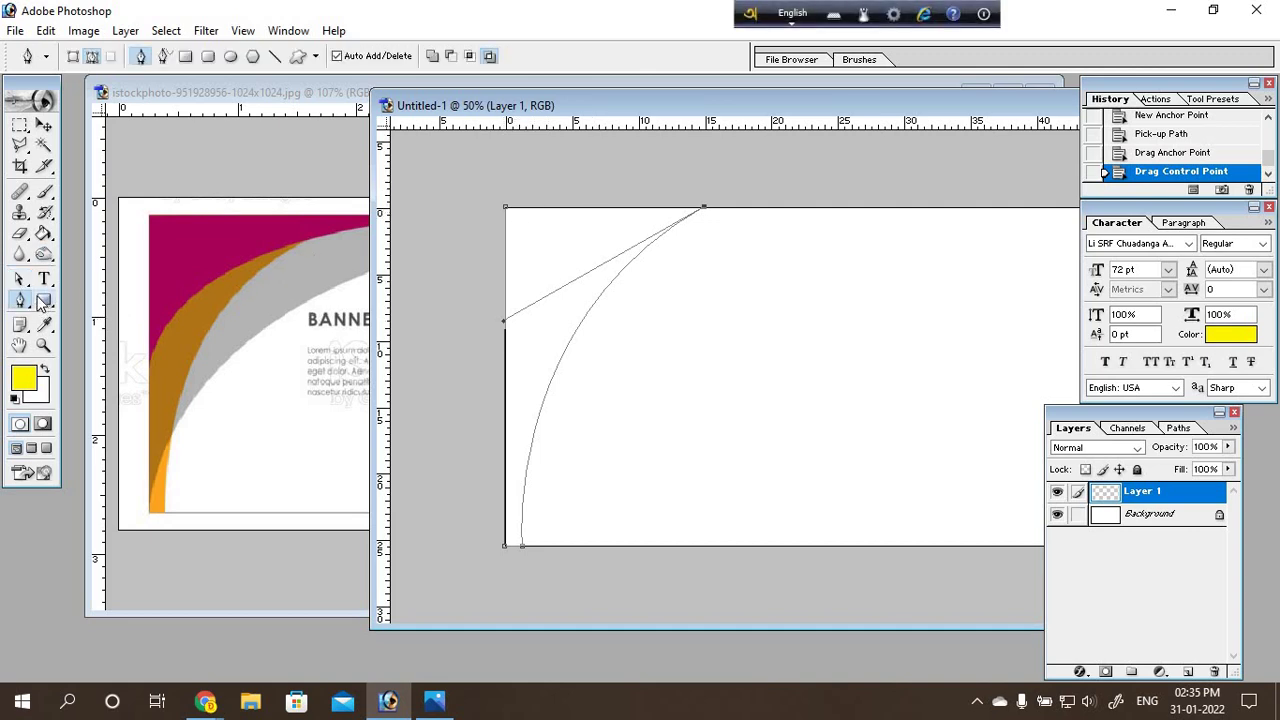
pyautogui.click(705, 213)
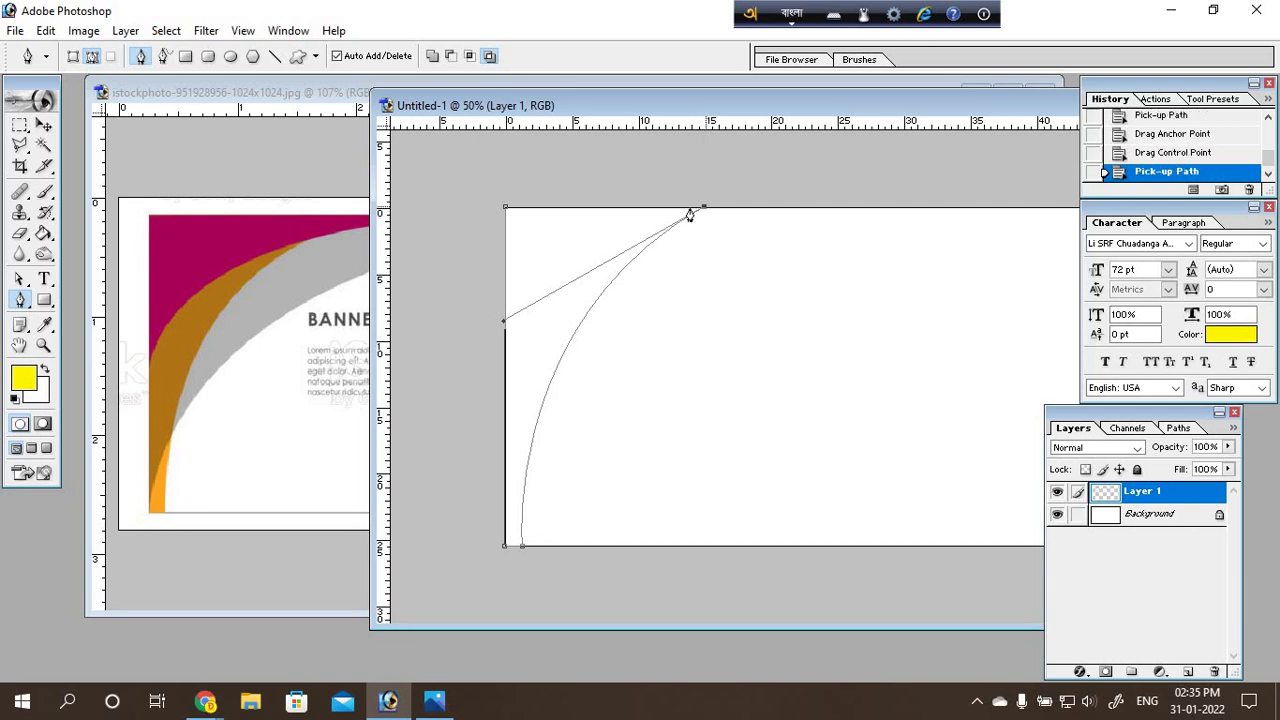
pyautogui.click(505, 213)
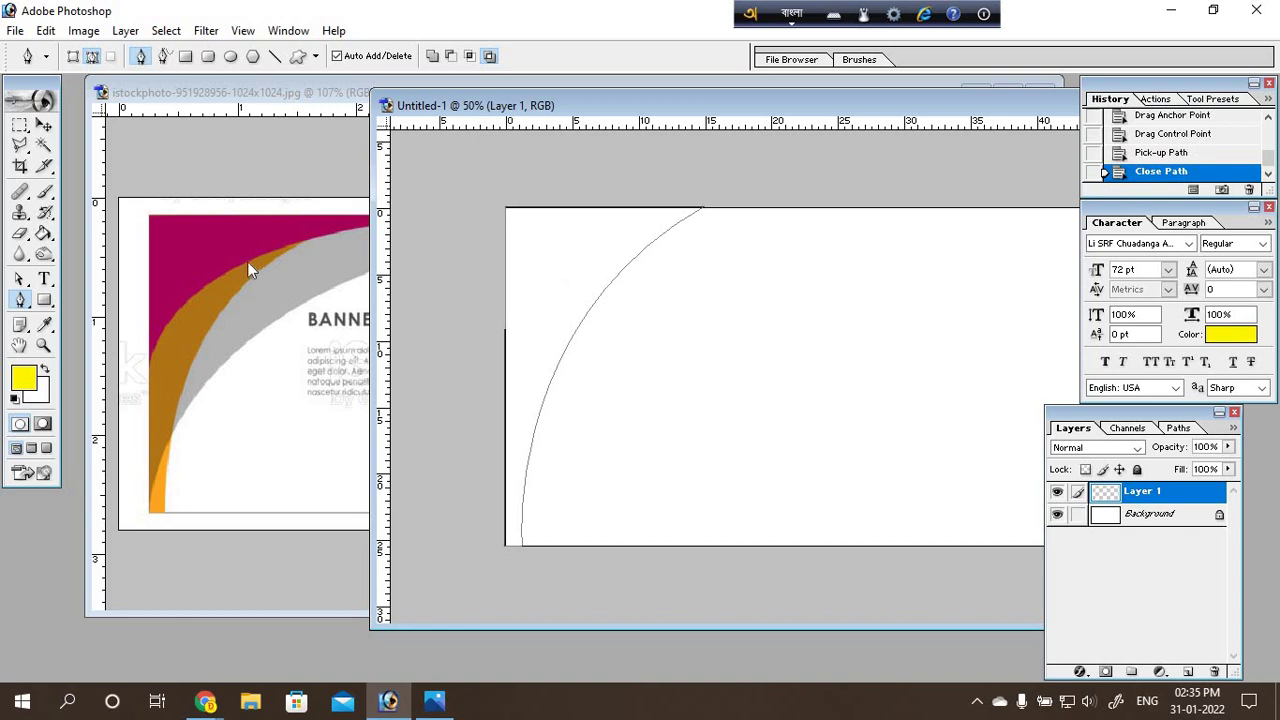
pyautogui.hotkey('ctrl', 'Return')
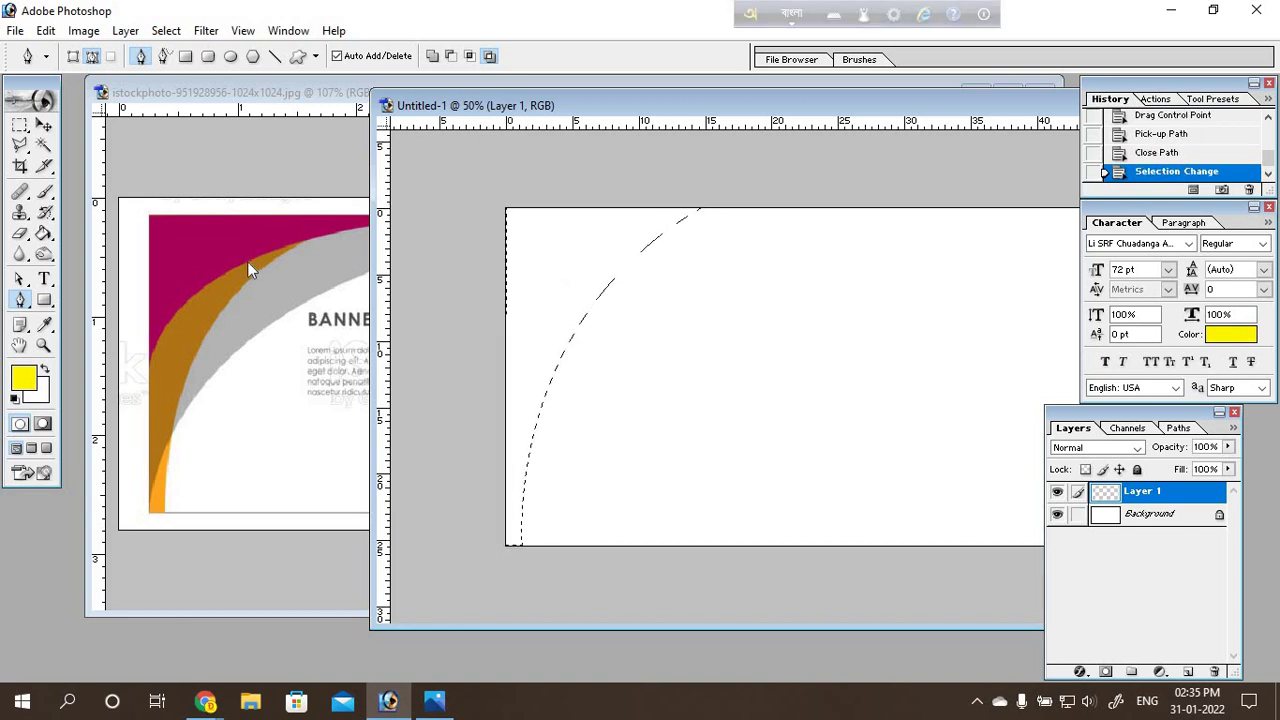
pyautogui.hotkey('alt', 'BackSpace')
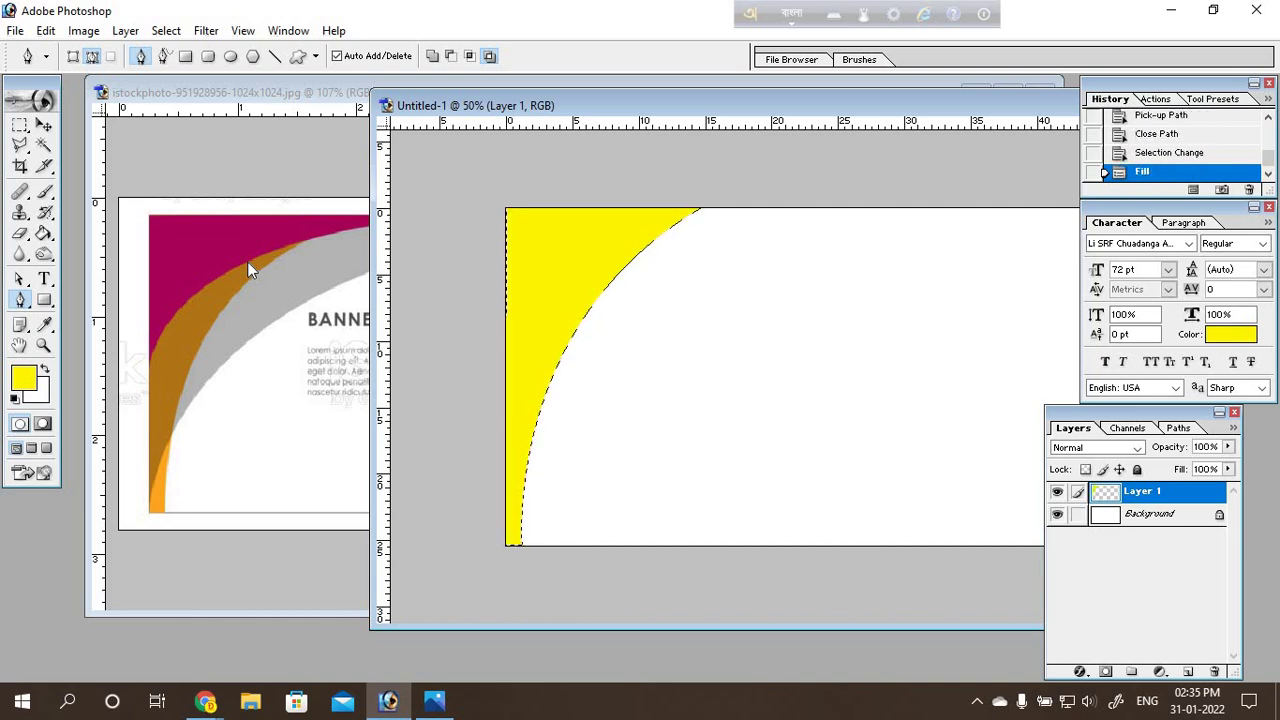
pyautogui.hotkey('ctrl', 'd')
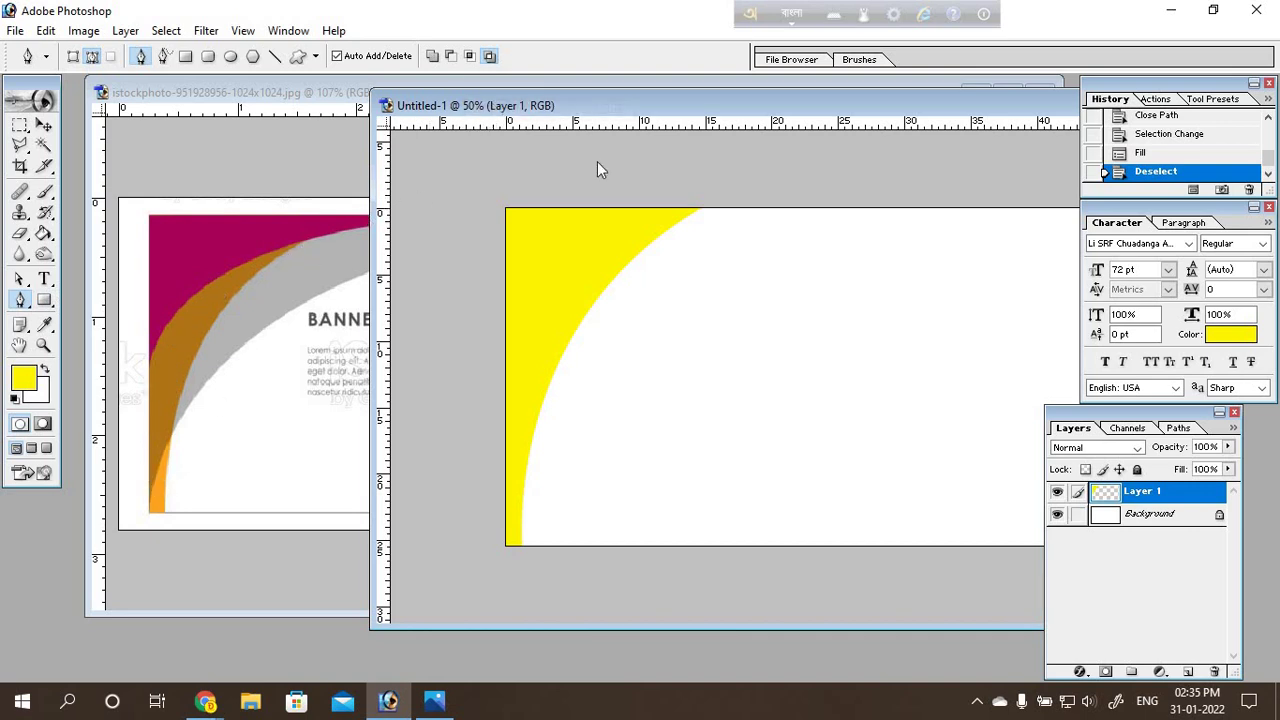
pyautogui.moveTo(522, 105); pyautogui.dragTo(442, 385)
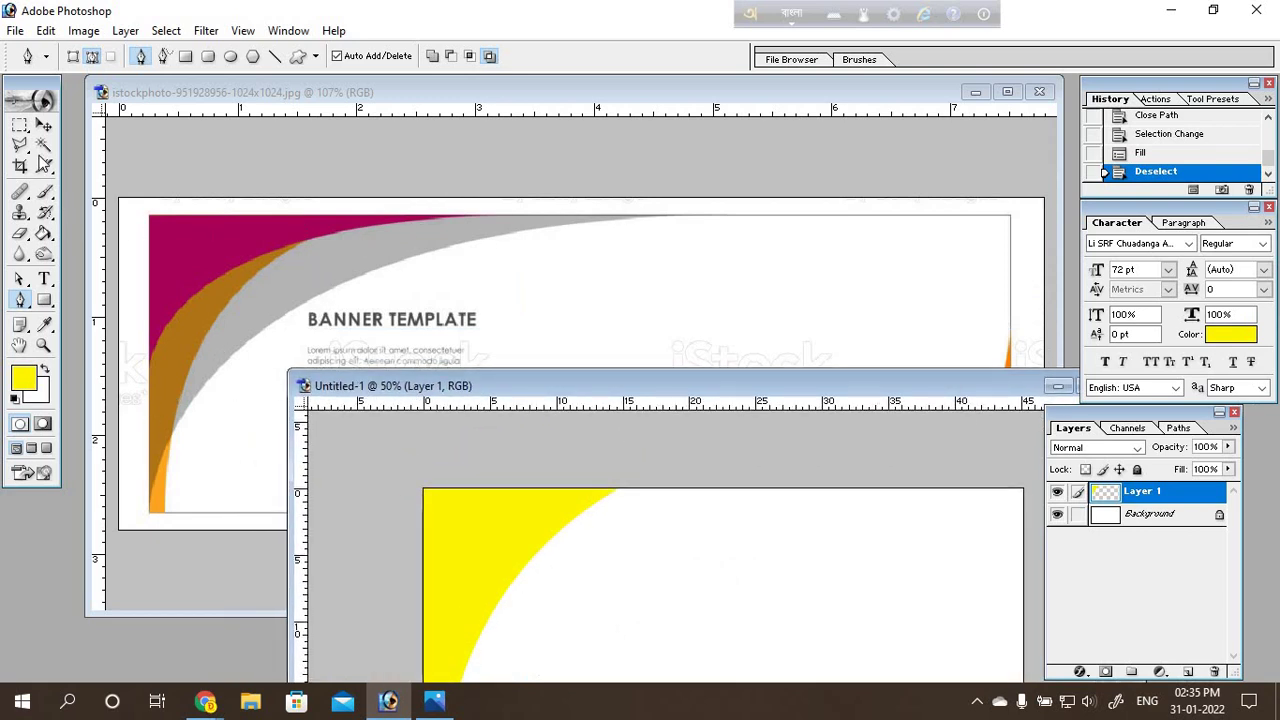
# Step: Bring the banner canvas back up in front of the template with the Pen tool active
pyautogui.click(44, 125)
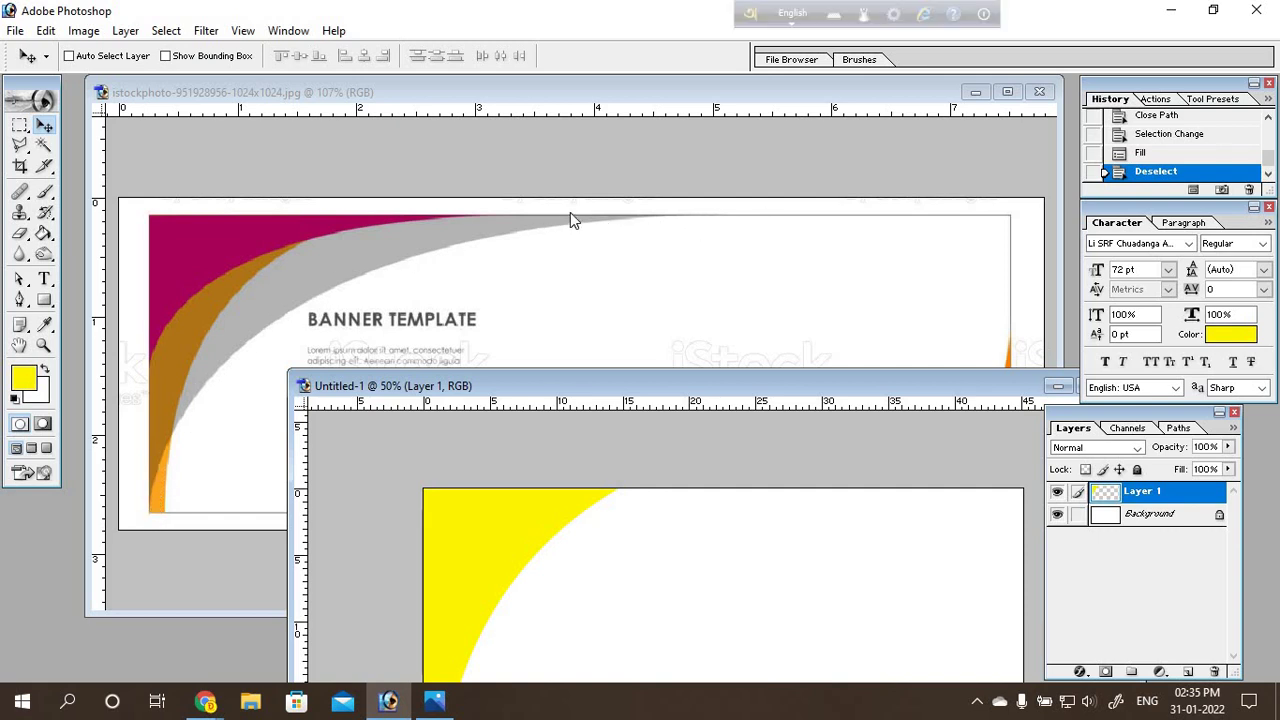
pyautogui.click(20, 300)
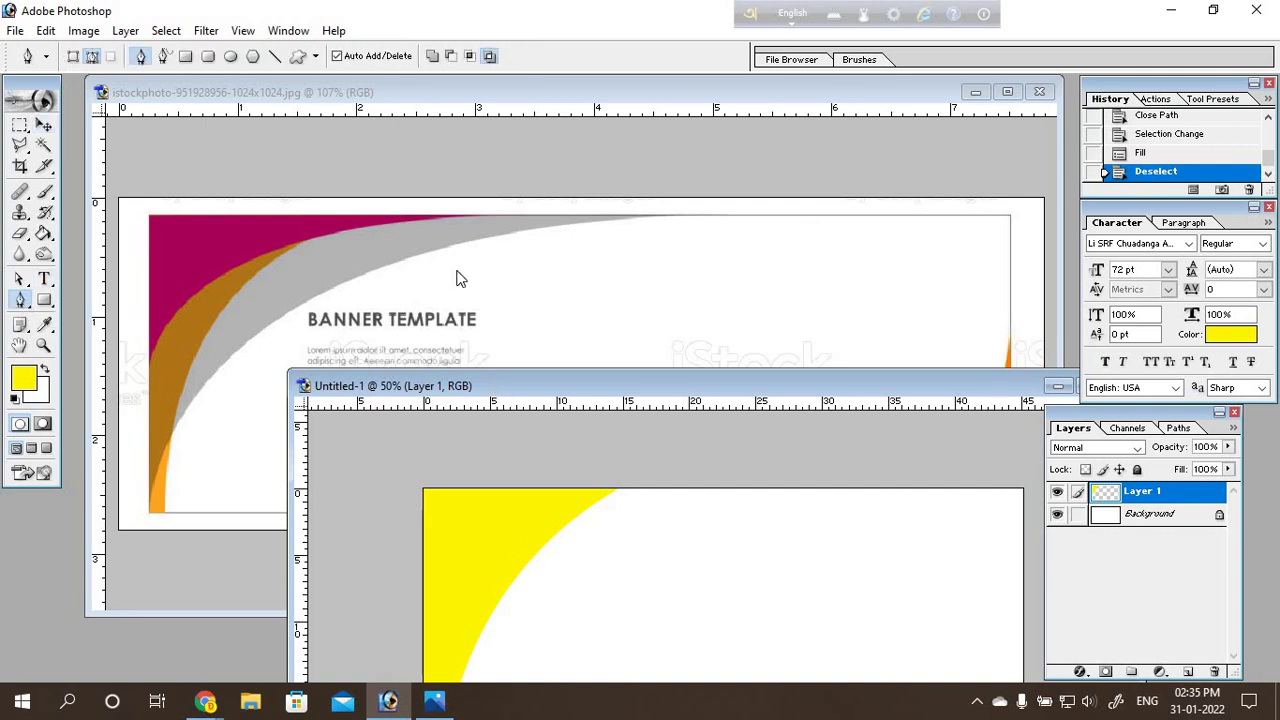
pyautogui.moveTo(484, 378)
pyautogui.mouseDown()
pyautogui.moveTo(369, 194)
pyautogui.moveTo(368, 140)
pyautogui.mouseUp()
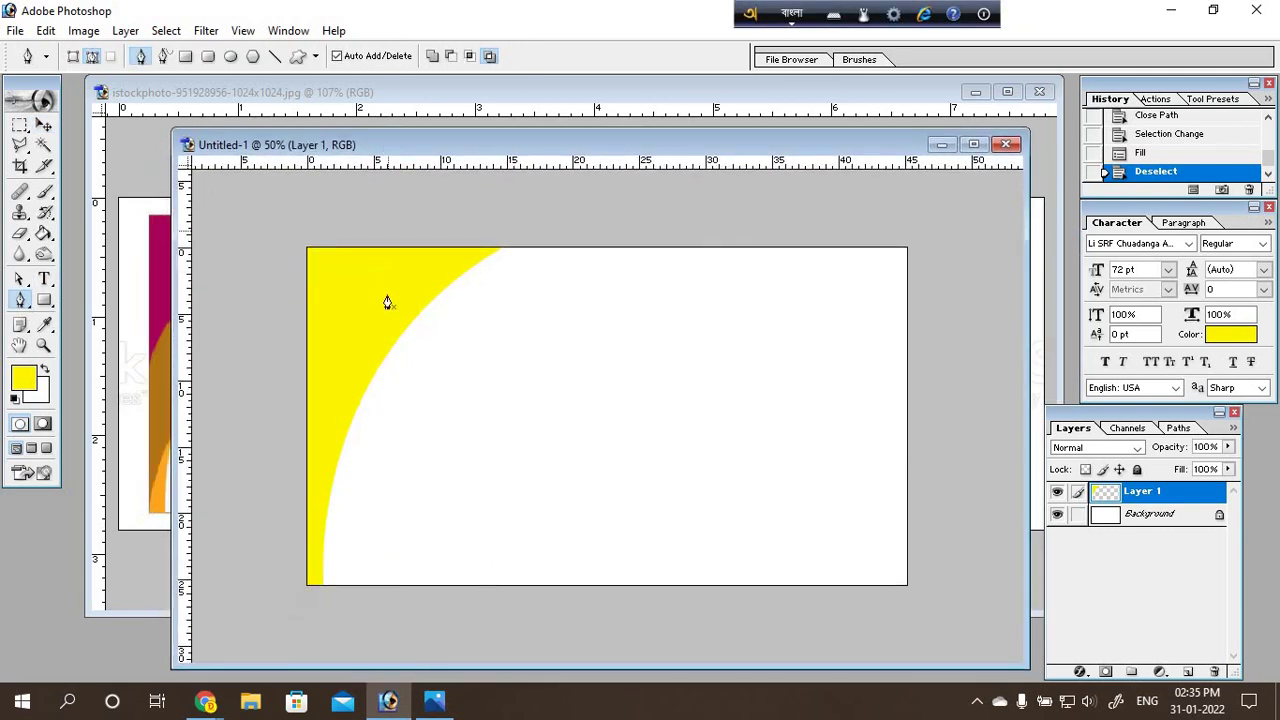
# Step: Draw a Pen shape layer from the bottom-left corner, curving two-thirds along the top edge, closed at the top-left
pyautogui.click(74, 57)
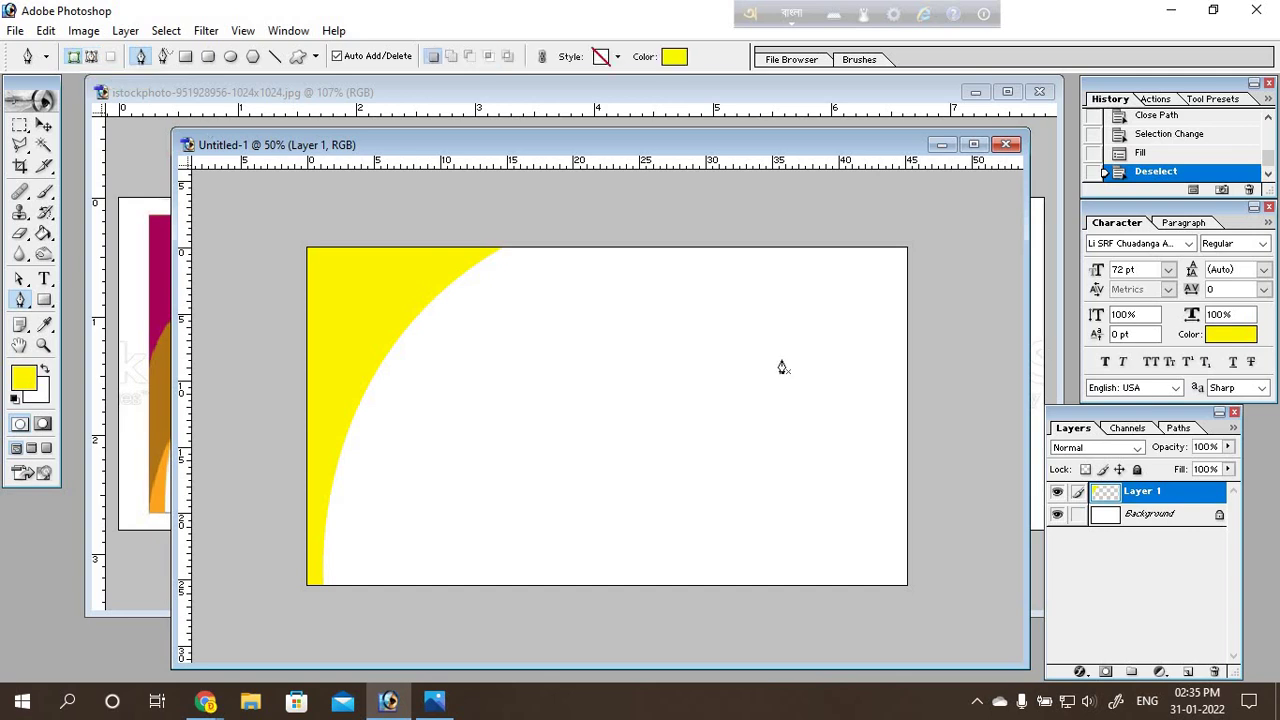
pyautogui.click(1188, 671)
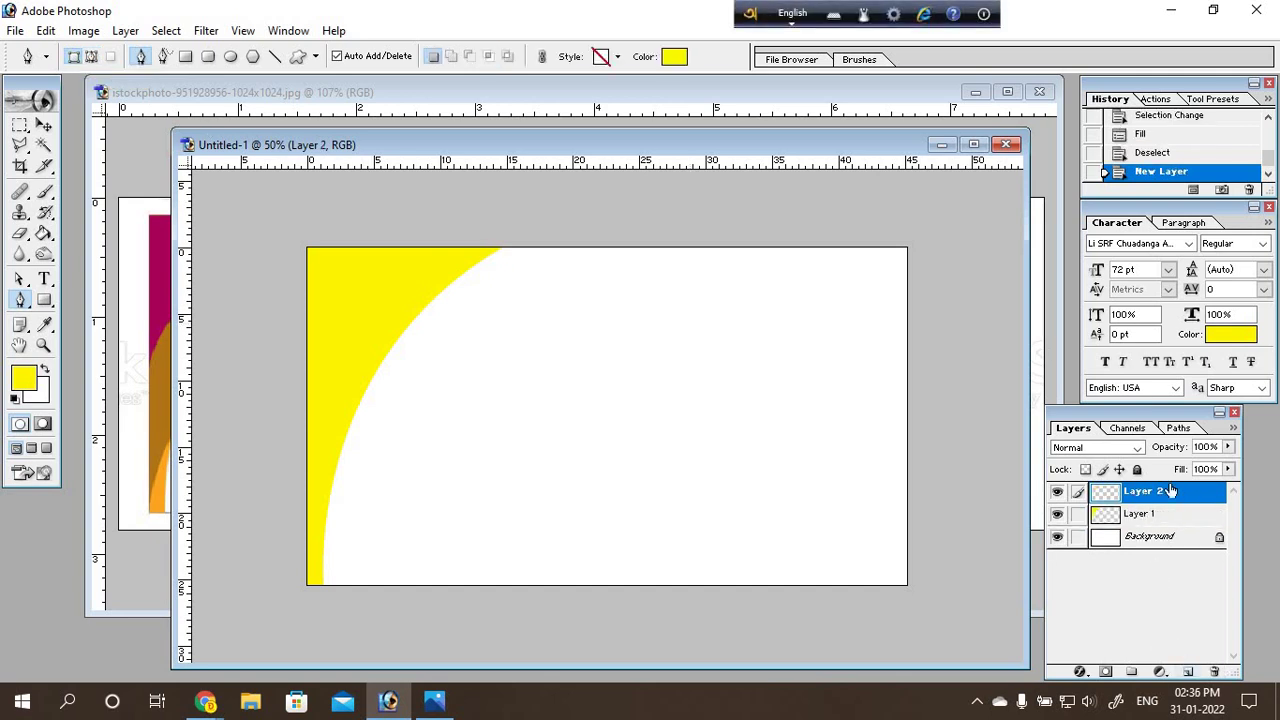
pyautogui.click(308, 570)
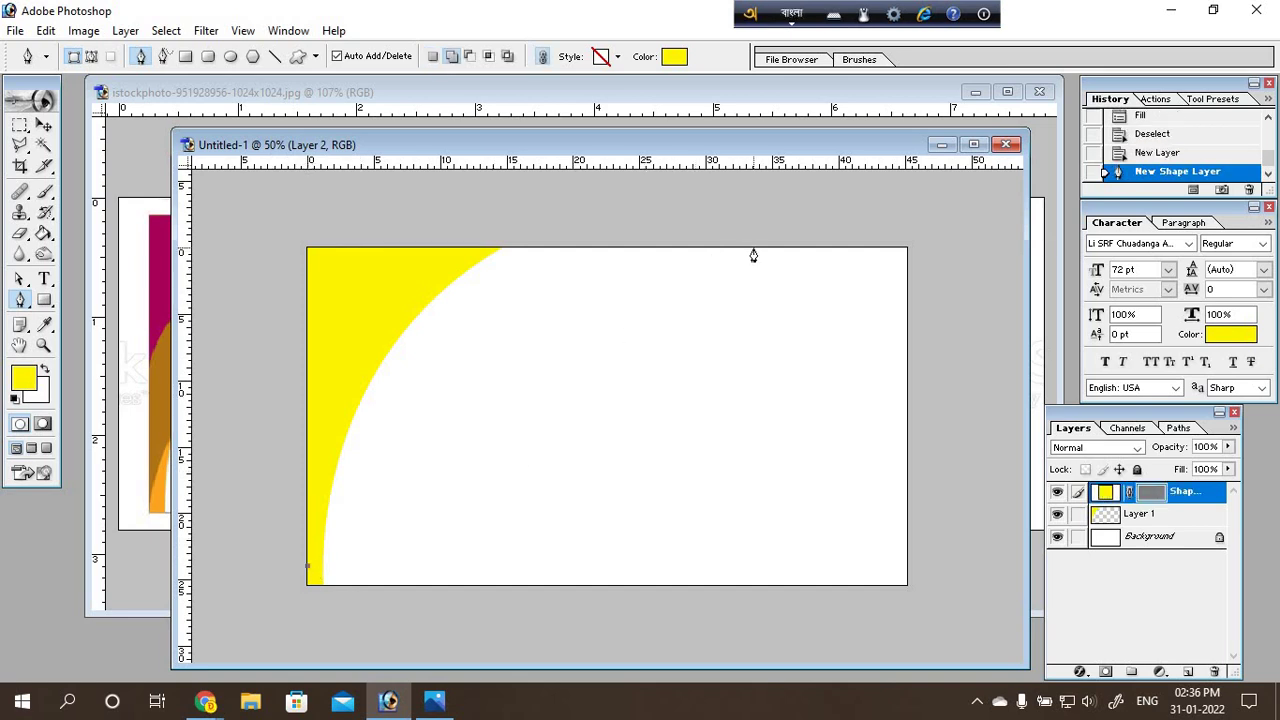
pyautogui.moveTo(754, 247)
pyautogui.mouseDown()
pyautogui.moveTo(1221, 231)
pyautogui.moveTo(1265, 258)
pyautogui.mouseUp()
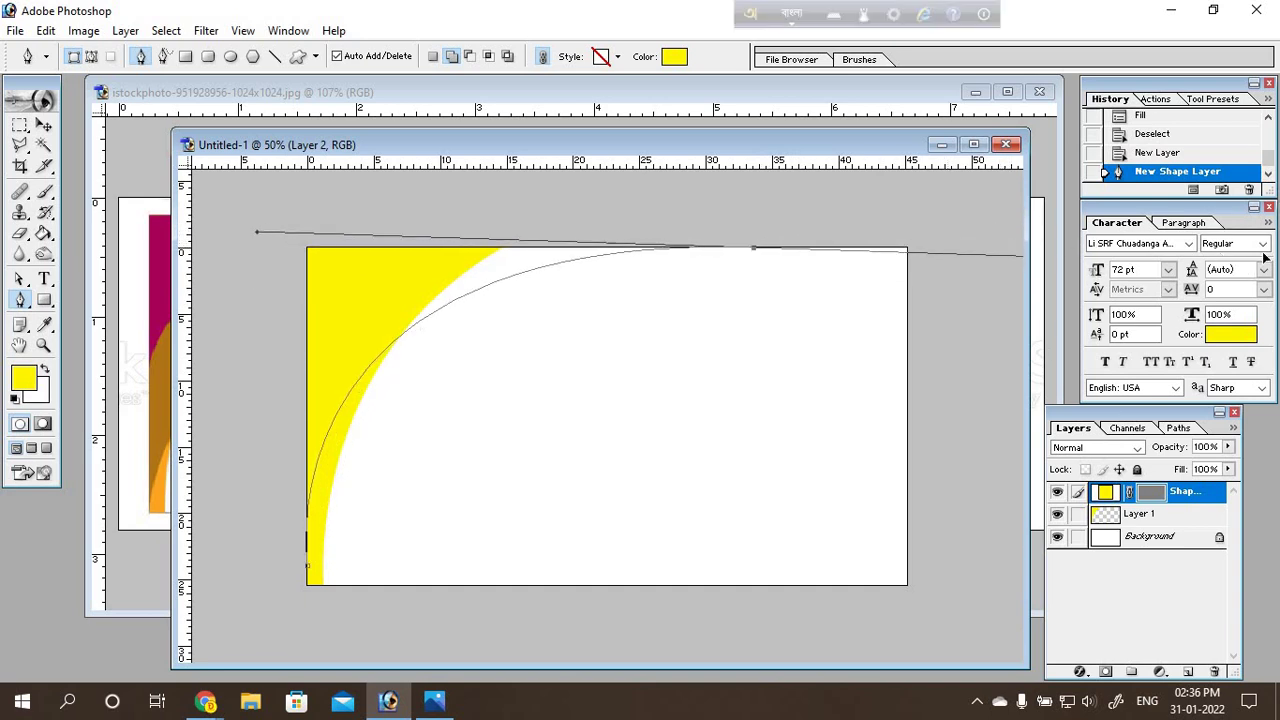
pyautogui.moveTo(1265, 258); pyautogui.dragTo(1219, 212)
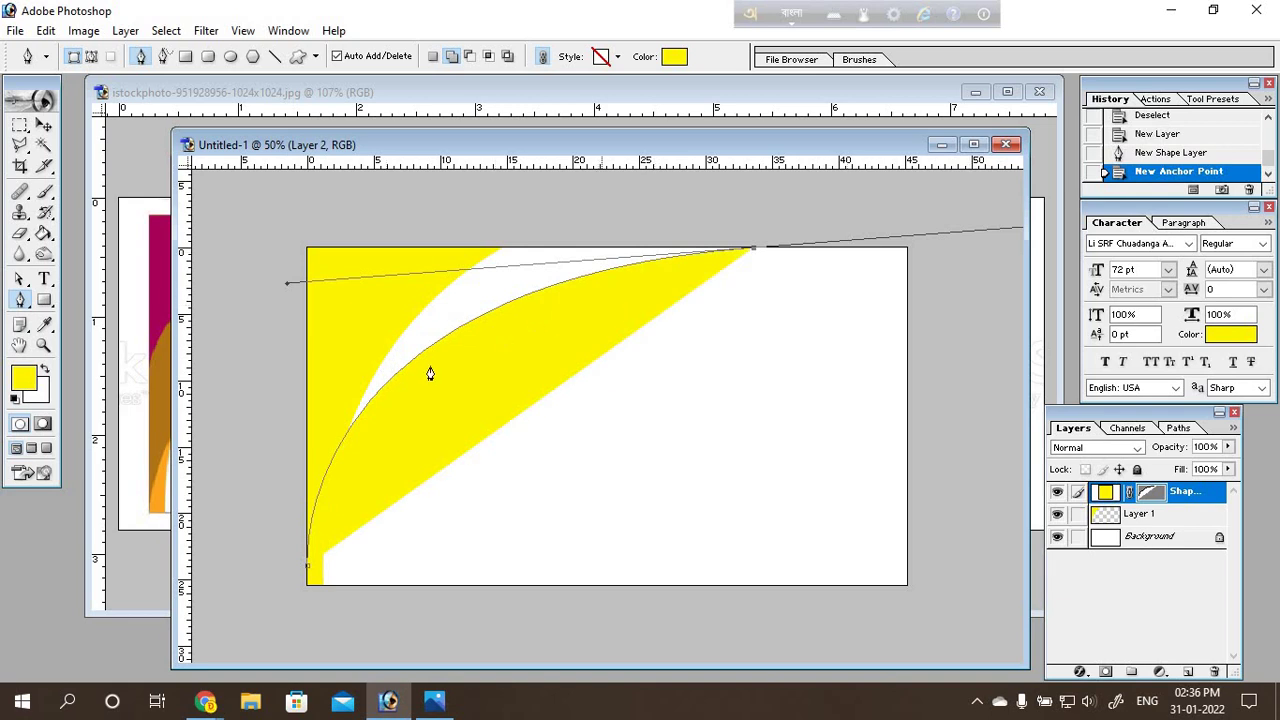
pyautogui.click(756, 252)
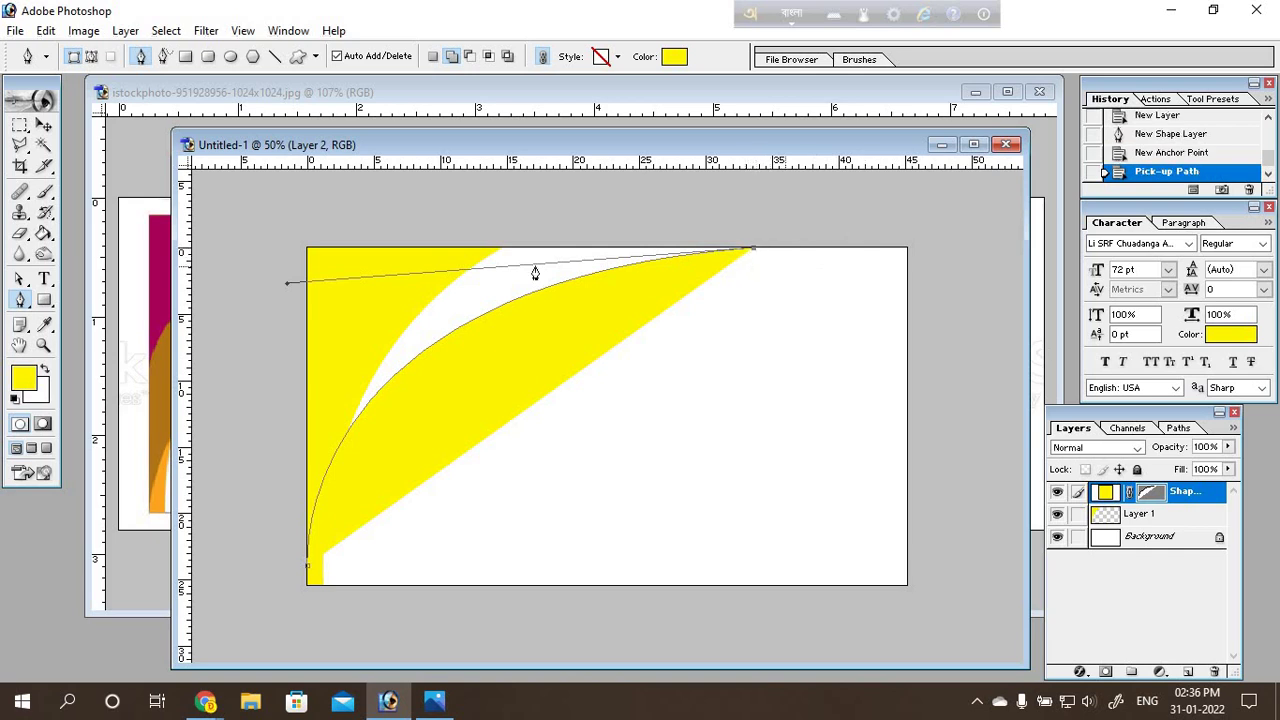
pyautogui.click(306, 252)
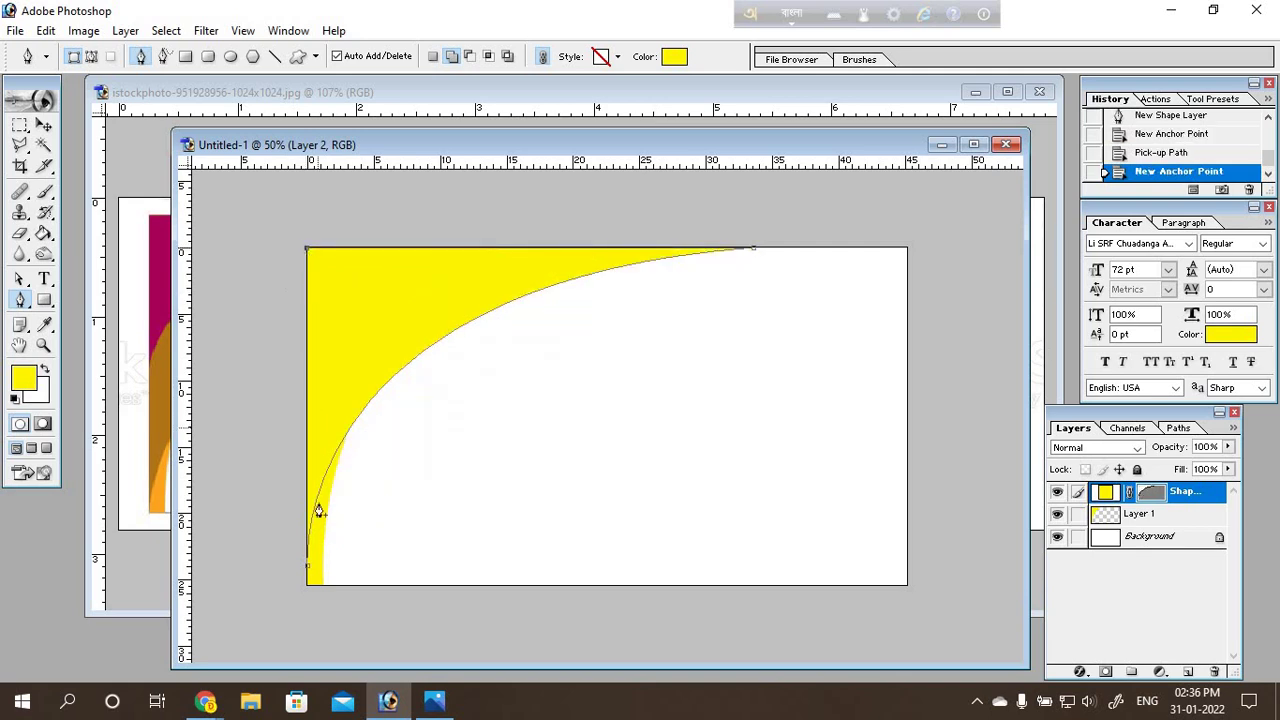
pyautogui.click(308, 573)
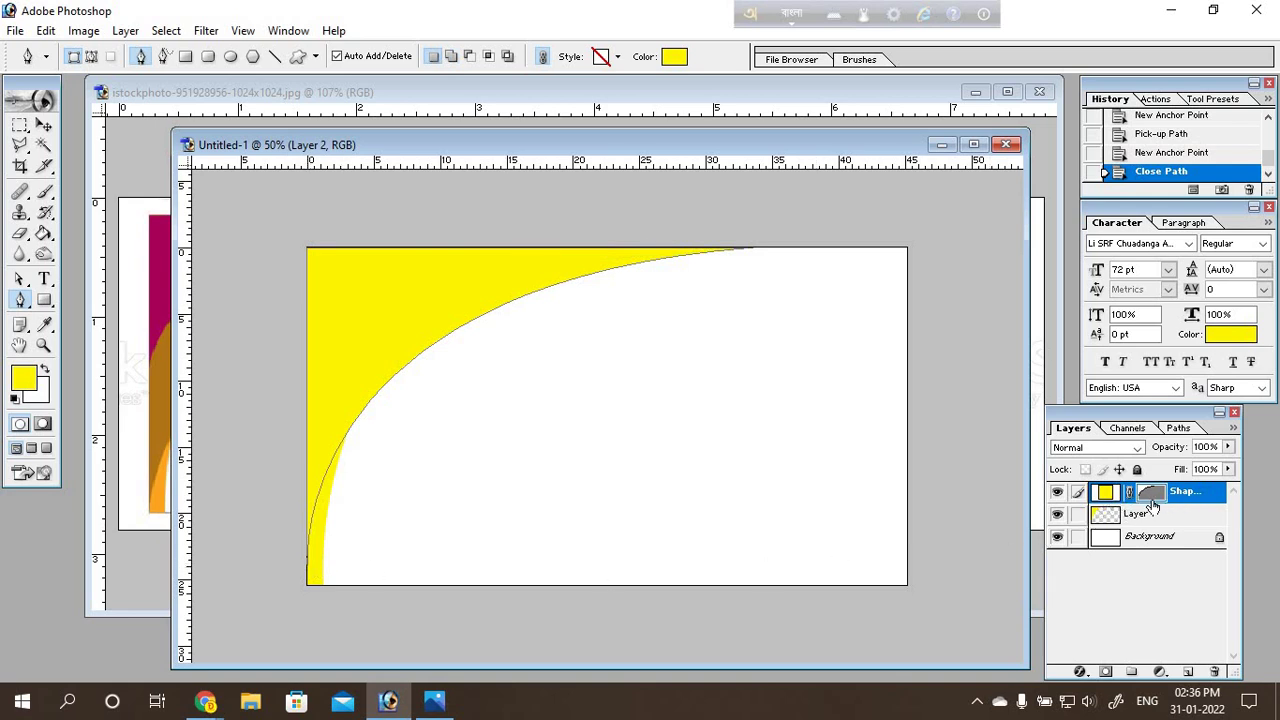
pyautogui.doubleClick(1204, 501)
pyautogui.press('Return')
# Step: Set the shape layer's fill colour to dark grey #333333
pyautogui.doubleClick(1105, 492)
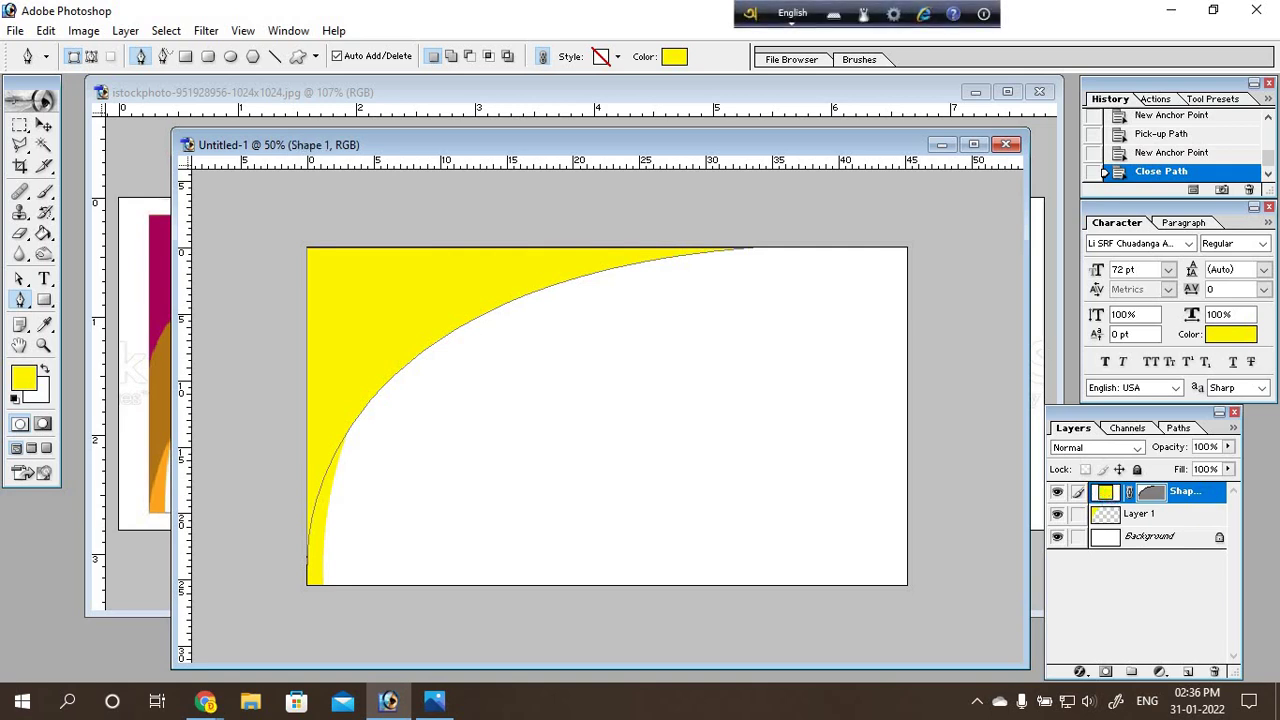
pyautogui.click(520, 601)
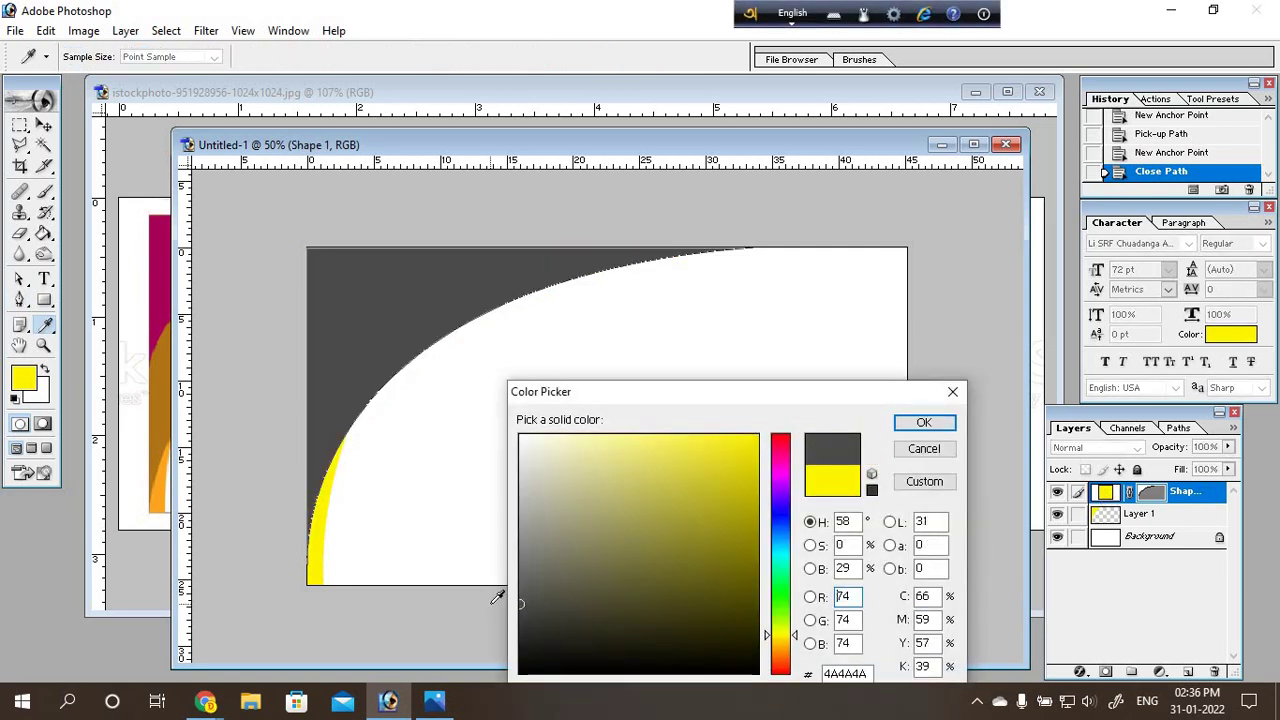
pyautogui.moveTo(521, 624); pyautogui.dragTo(532, 619)
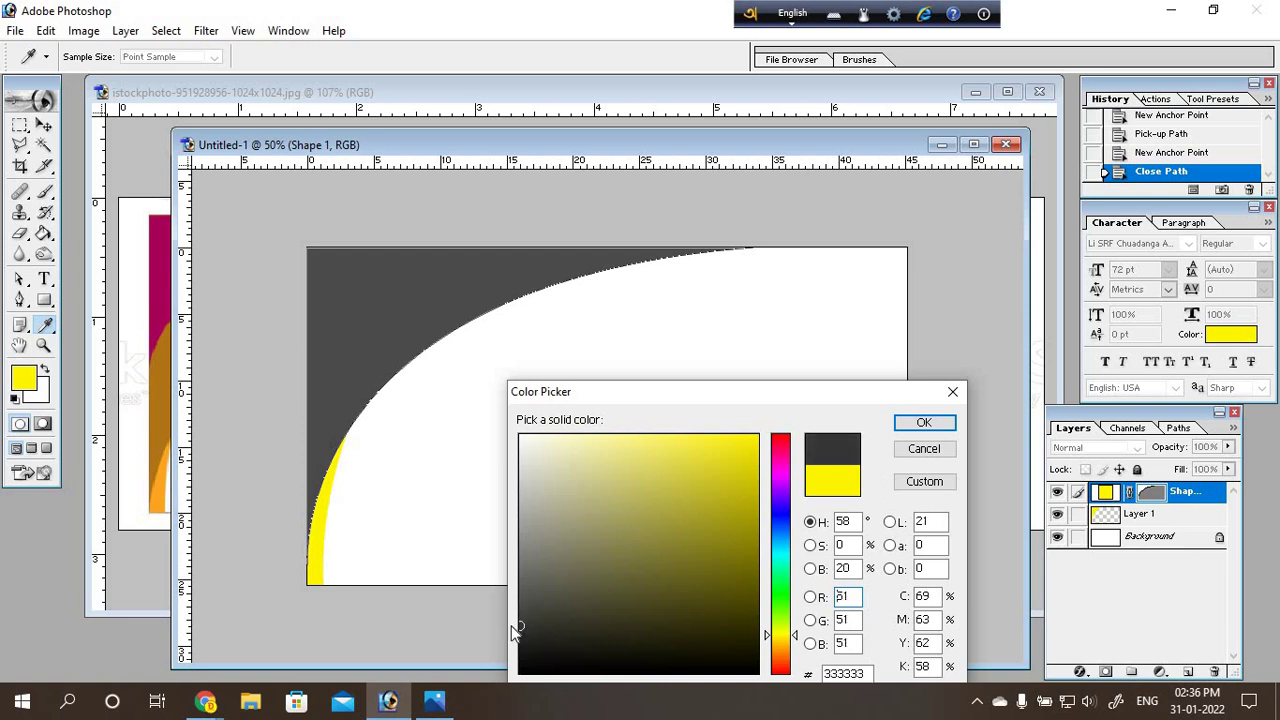
pyautogui.click(520, 626)
pyautogui.click(926, 423)
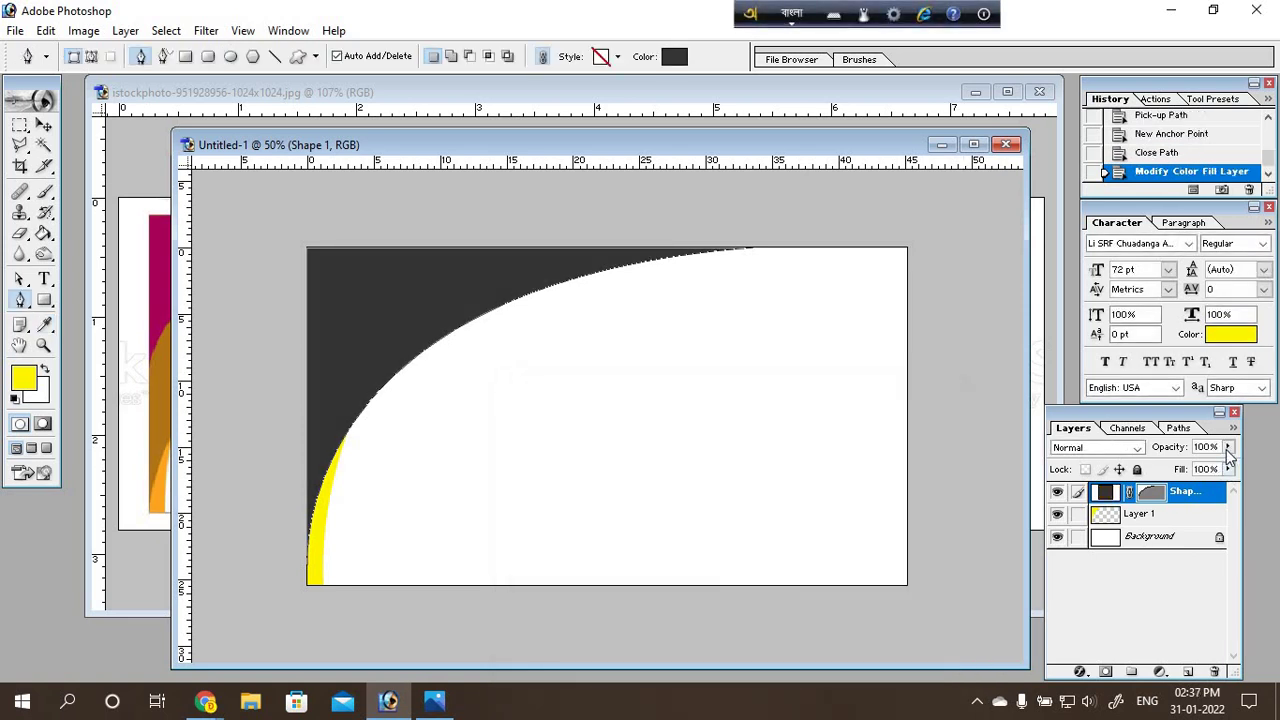
# Step: Lower the shape layer's opacity to 46%
pyautogui.click(1228, 450)
pyautogui.moveTo(1228, 470); pyautogui.dragTo(1187, 473)
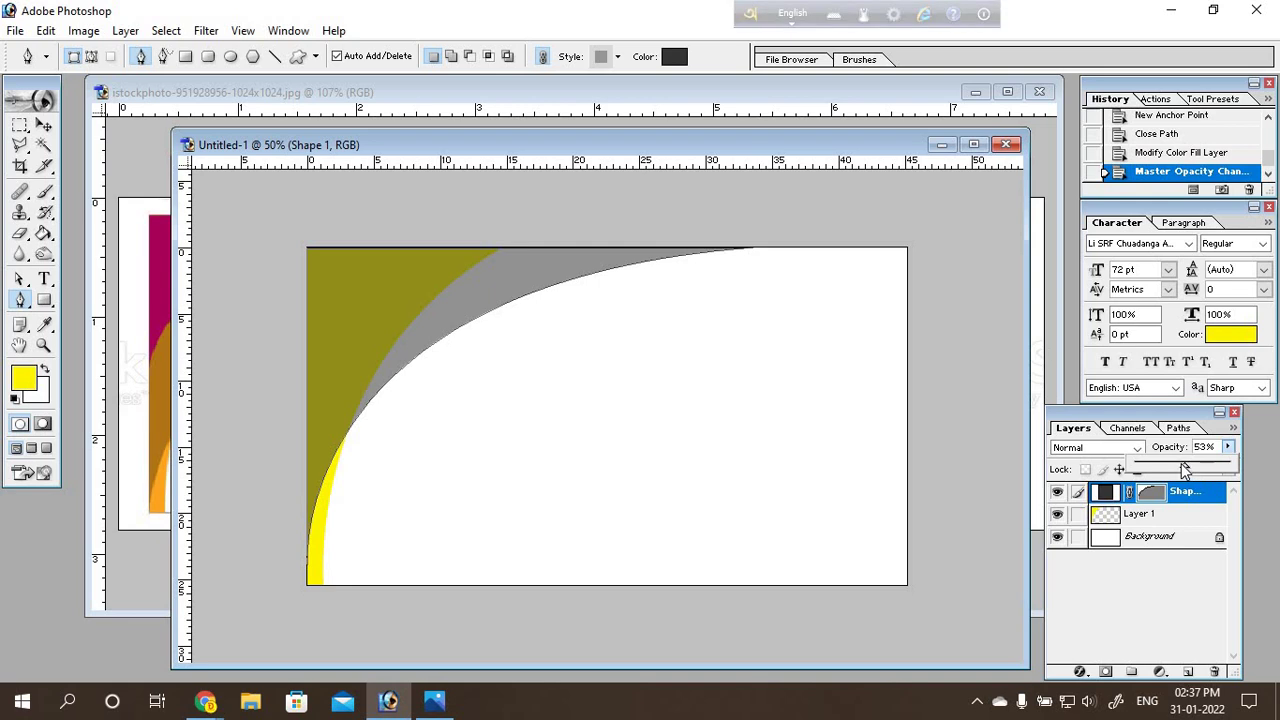
pyautogui.moveTo(1190, 472); pyautogui.dragTo(1176, 472)
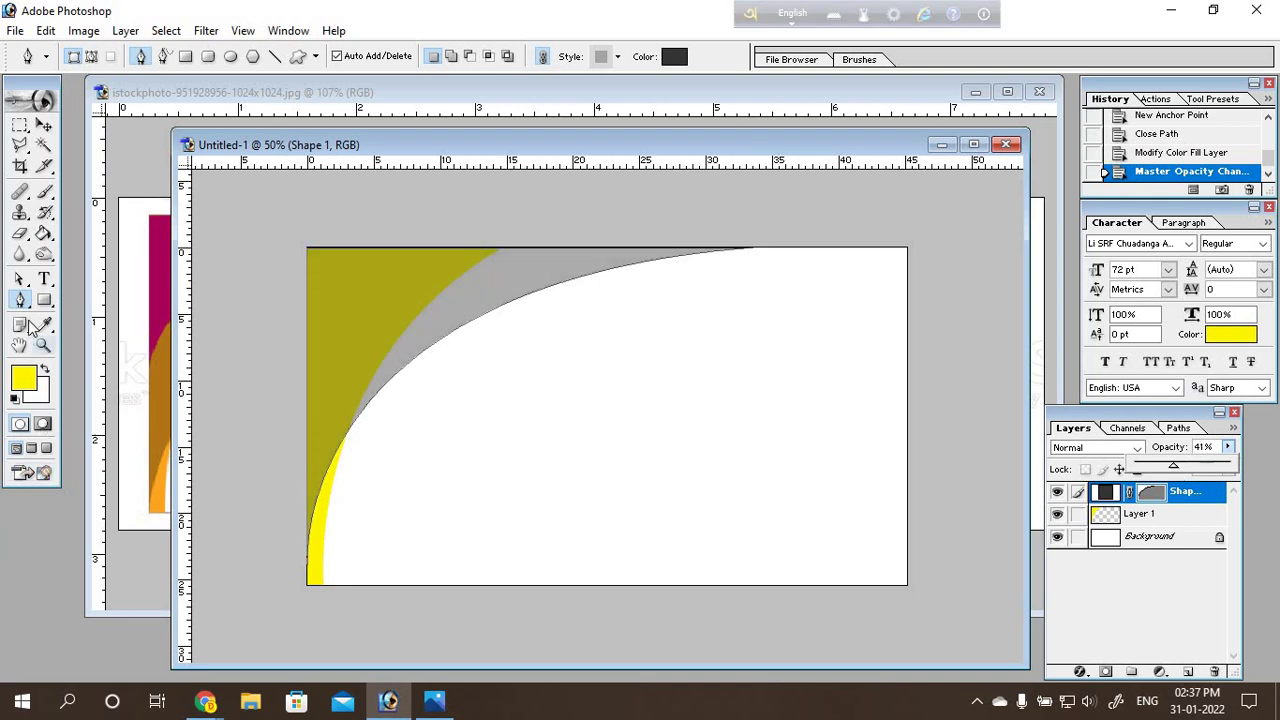
pyautogui.press('Return')
pyautogui.hotkey('alt', 'shift')
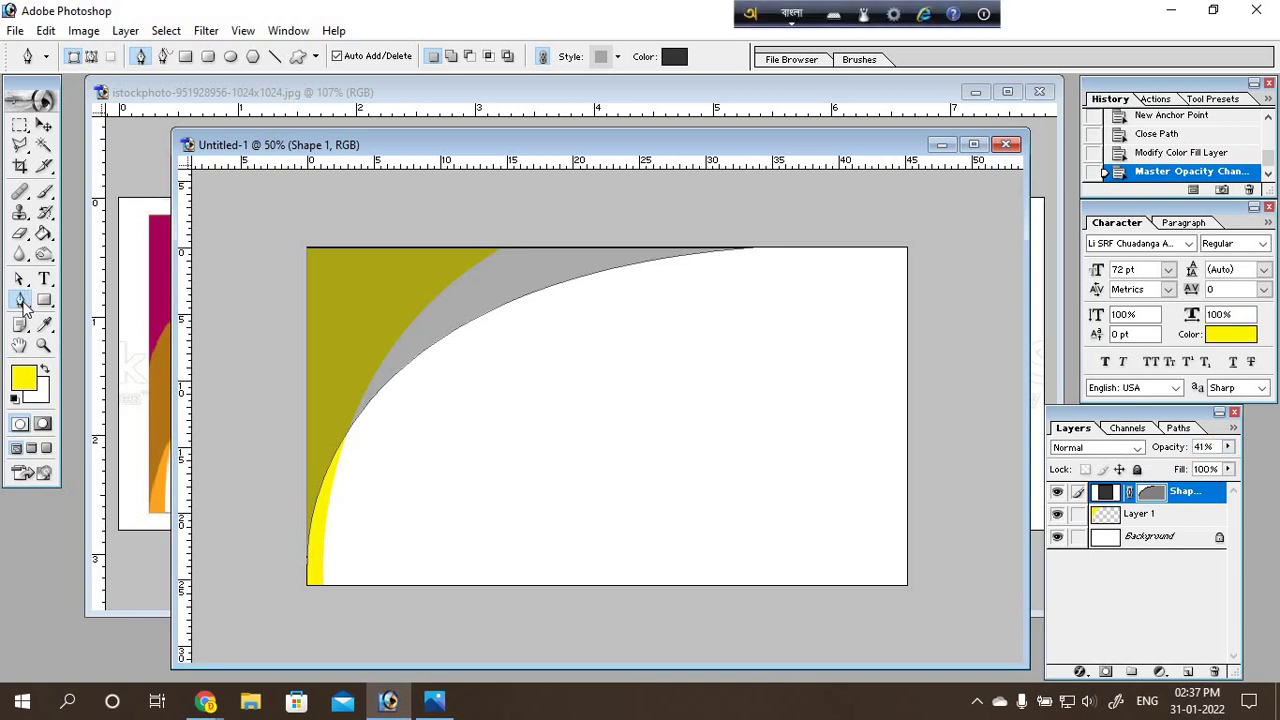
pyautogui.hotkey('alt', 'shift')
pyautogui.click(44, 124)
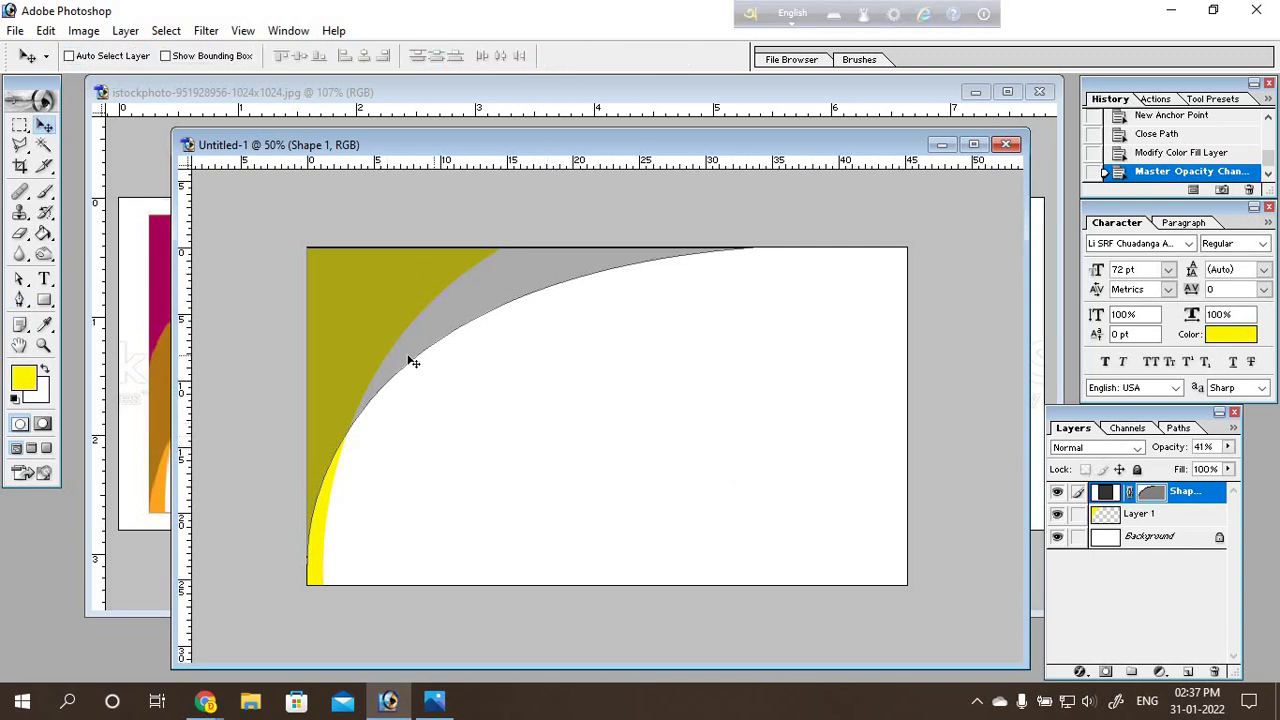
pyautogui.click(1228, 447)
pyautogui.moveTo(1177, 470); pyautogui.dragTo(1175, 470)
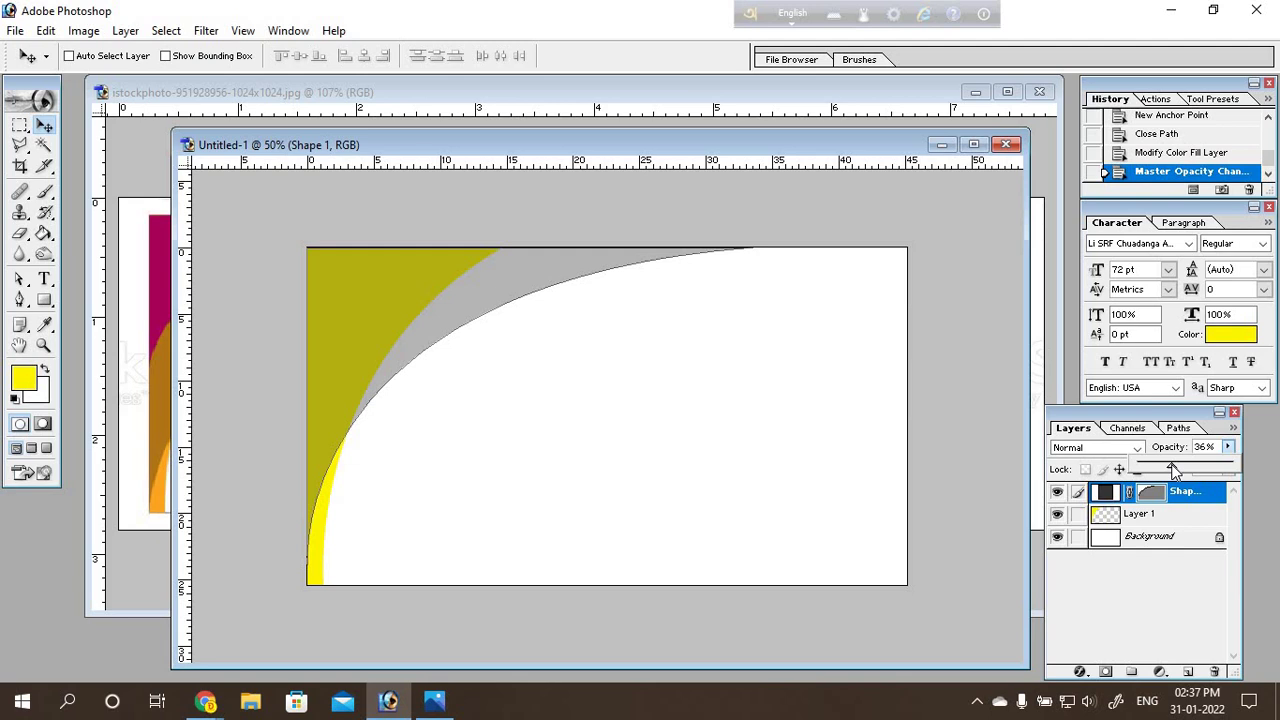
pyautogui.moveTo(1175, 470); pyautogui.dragTo(1181, 472)
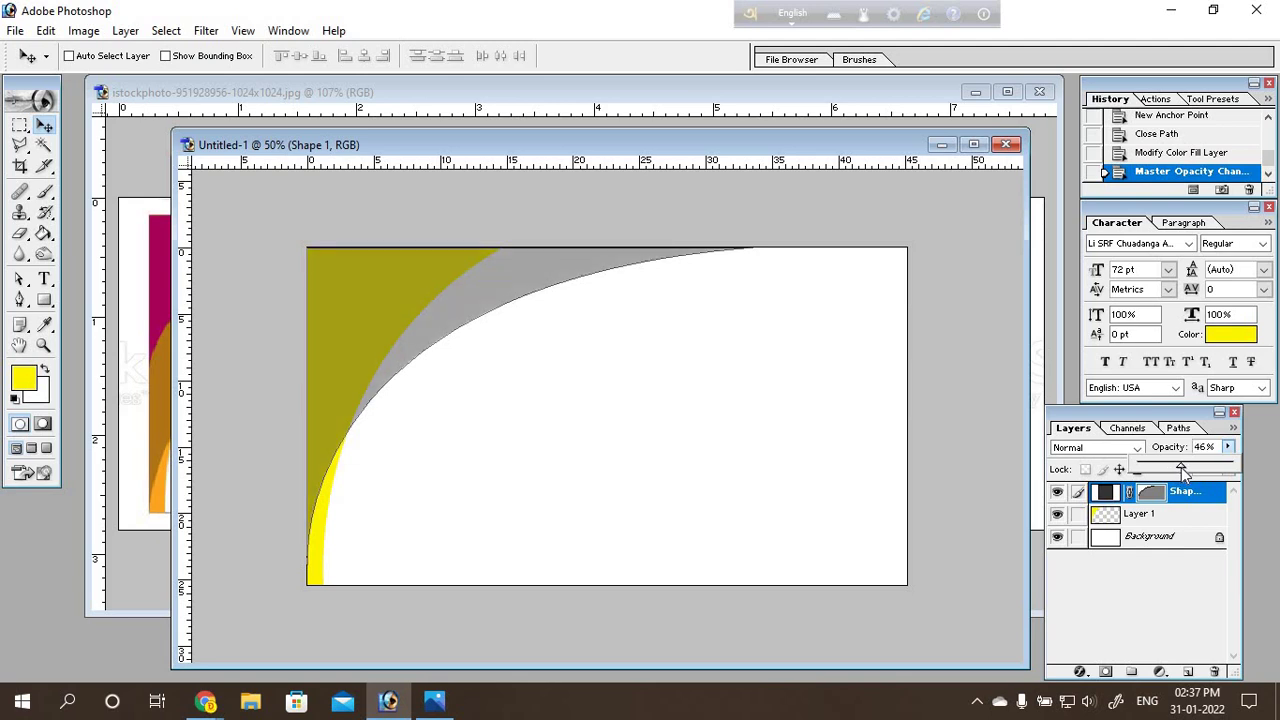
pyautogui.moveTo(1183, 472); pyautogui.dragTo(1182, 473)
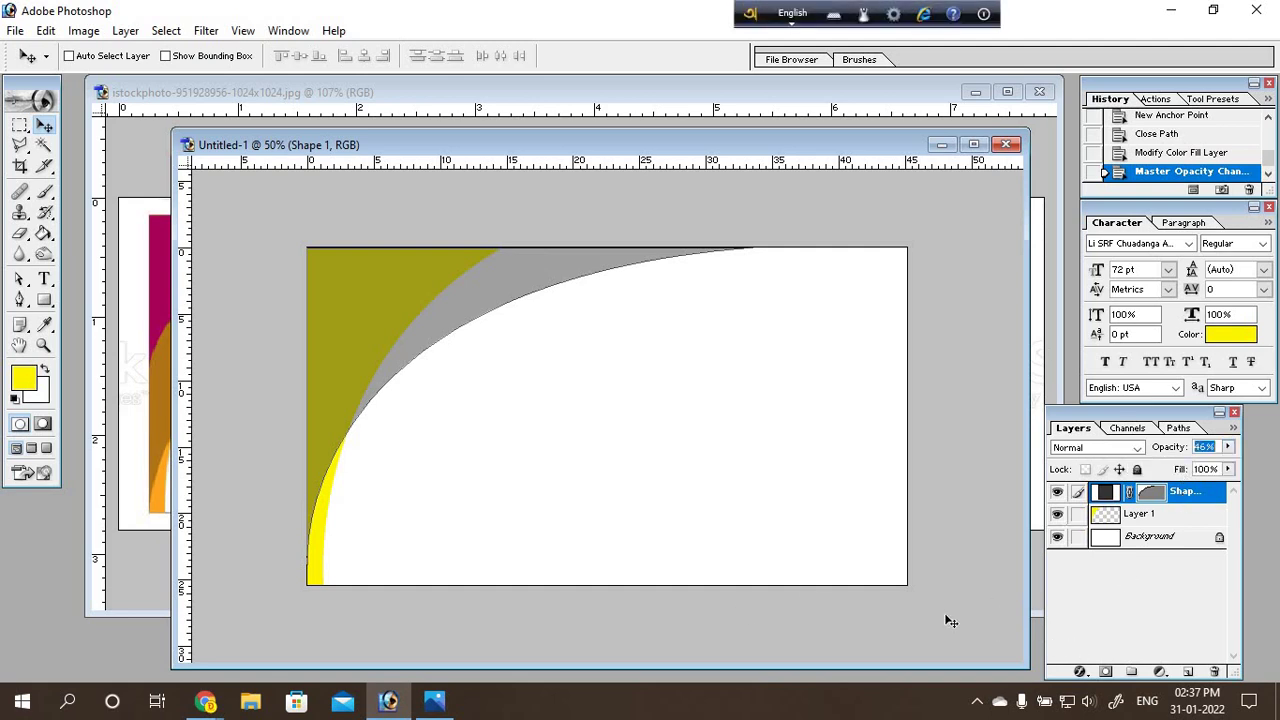
# Step: Shift the banner window right and down and rearrange the Layers panel beside the reference image
pyautogui.moveTo(478, 149); pyautogui.dragTo(620, 259)
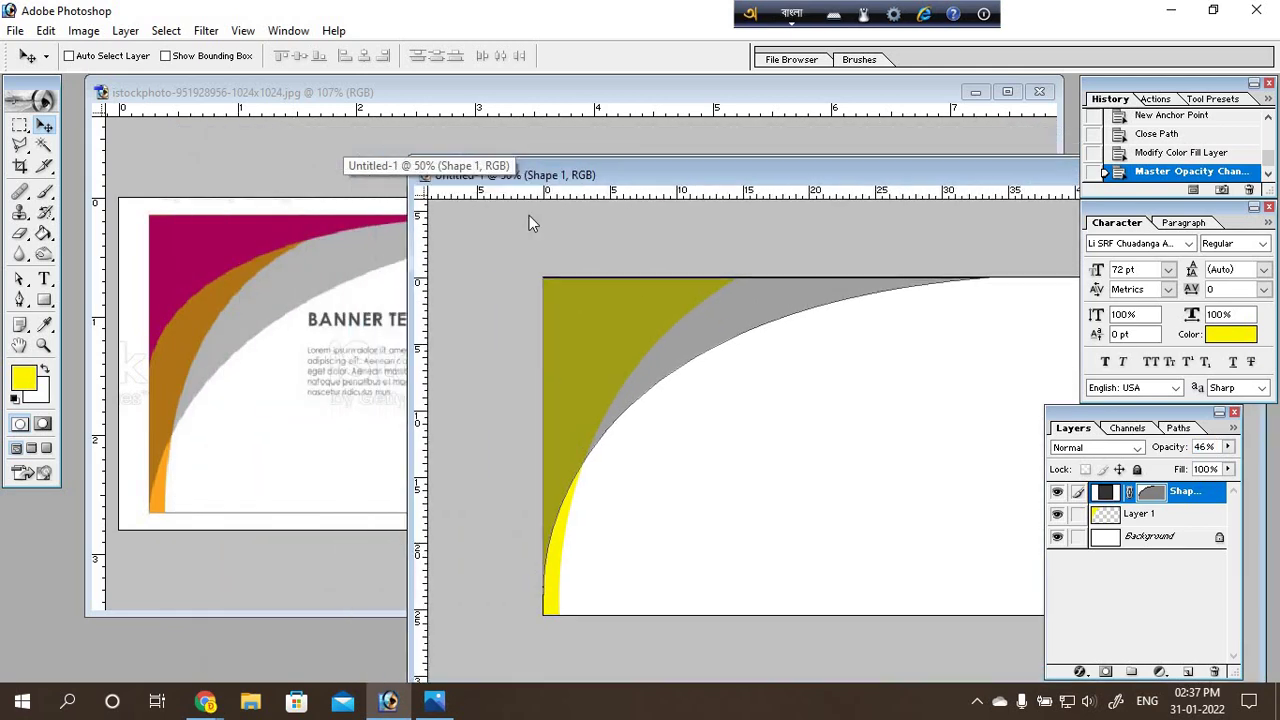
pyautogui.moveTo(473, 271)
pyautogui.mouseDown()
pyautogui.moveTo(478, 184)
pyautogui.moveTo(443, 217)
pyautogui.mouseUp()
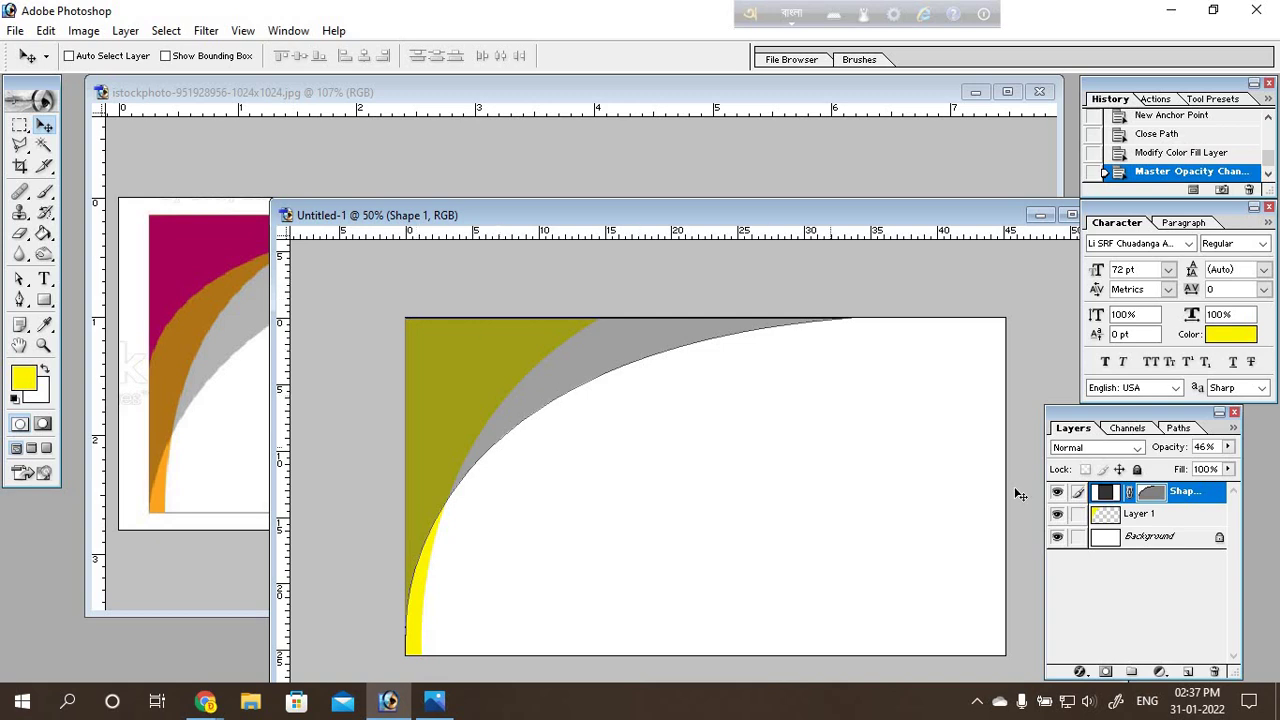
pyautogui.moveTo(1118, 418); pyautogui.dragTo(244, 161)
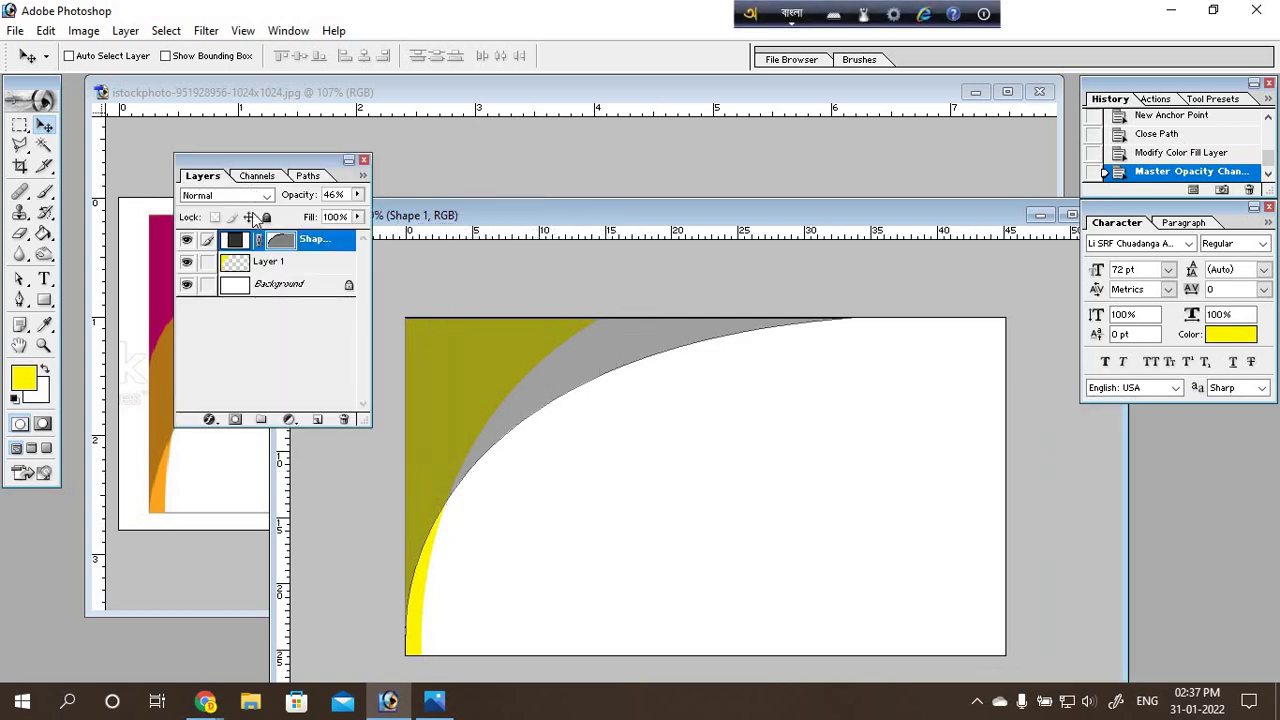
pyautogui.click(20, 299)
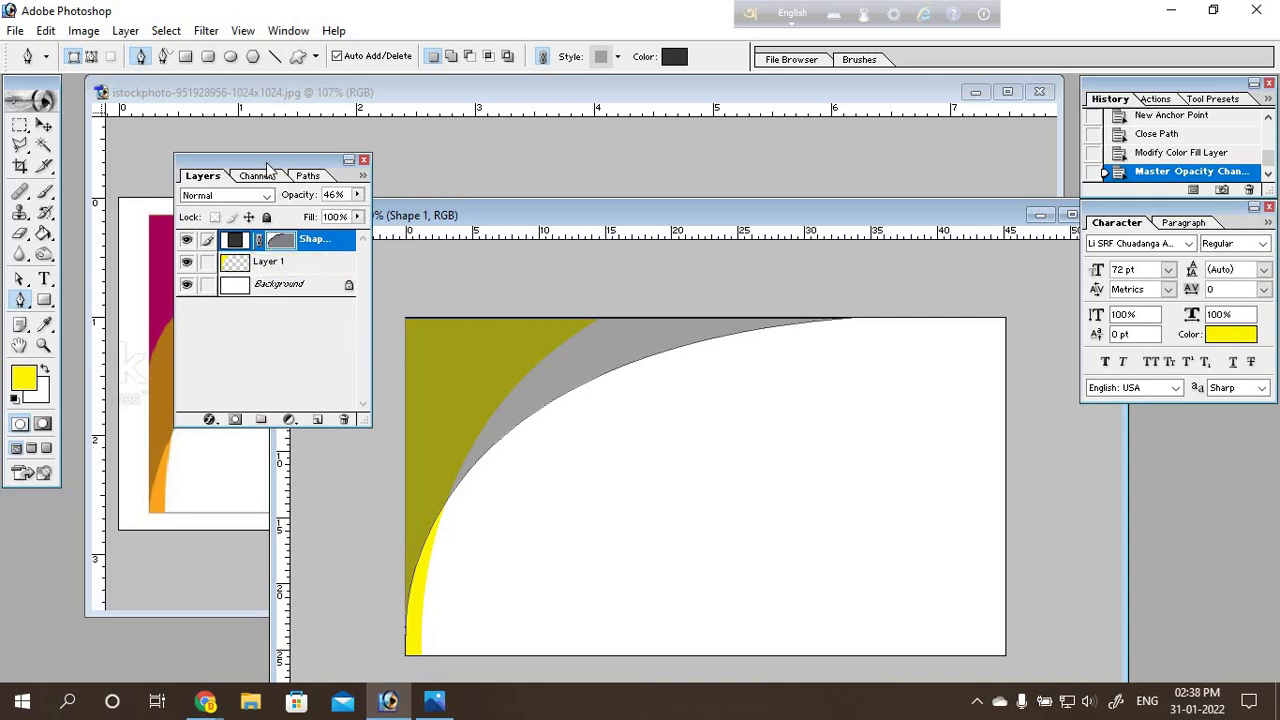
pyautogui.moveTo(267, 164); pyautogui.dragTo(295, 163)
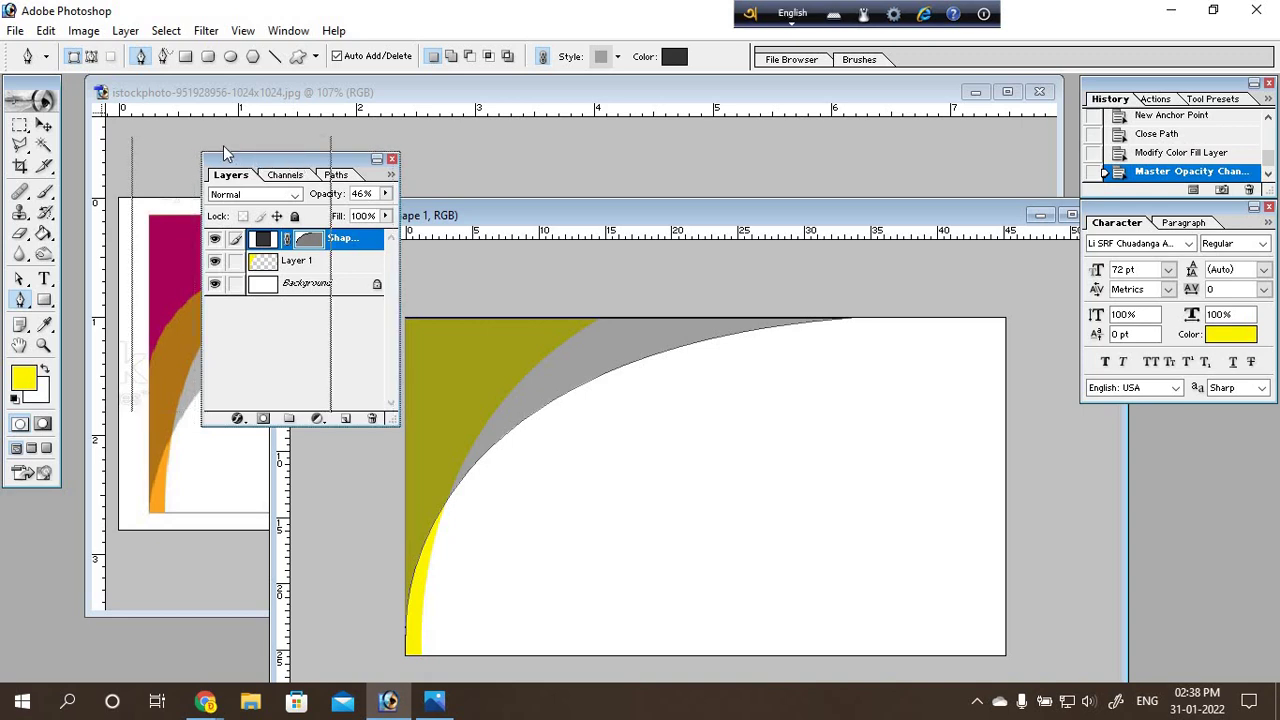
pyautogui.moveTo(293, 166); pyautogui.dragTo(223, 151)
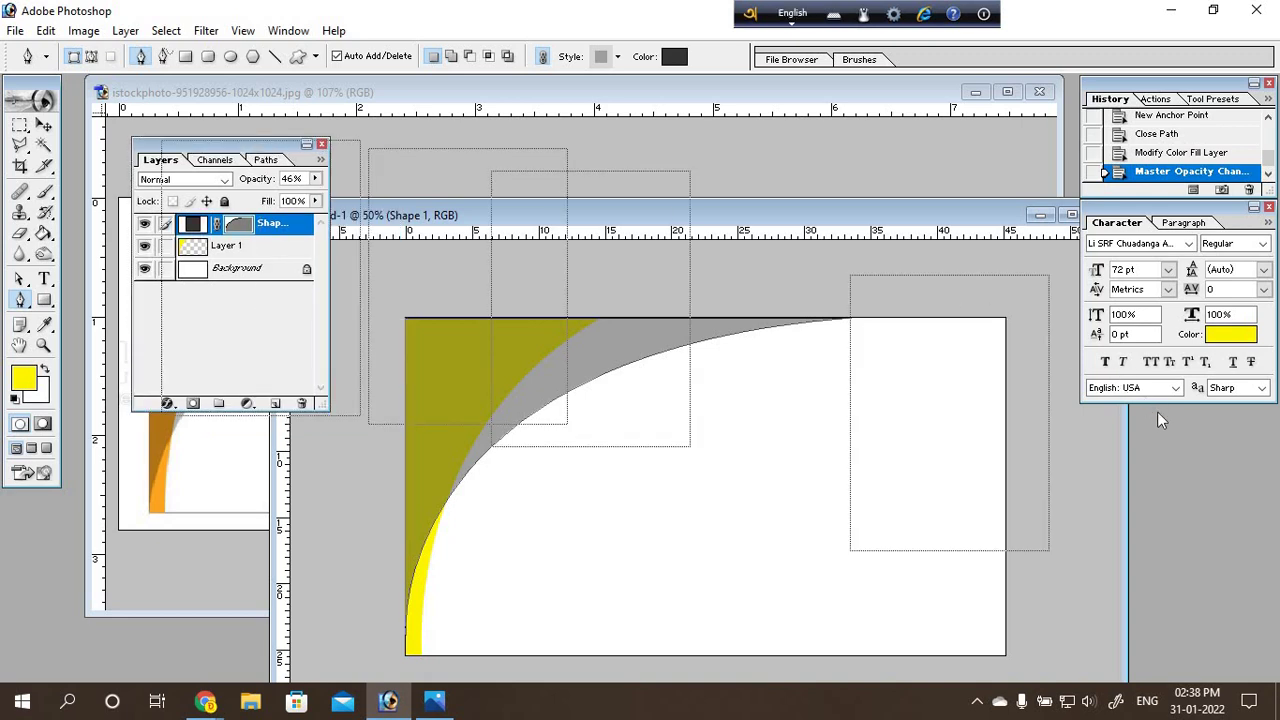
pyautogui.moveTo(1157, 411)
pyautogui.mouseDown()
pyautogui.moveTo(1145, 446)
pyautogui.moveTo(1147, 418)
pyautogui.mouseUp()
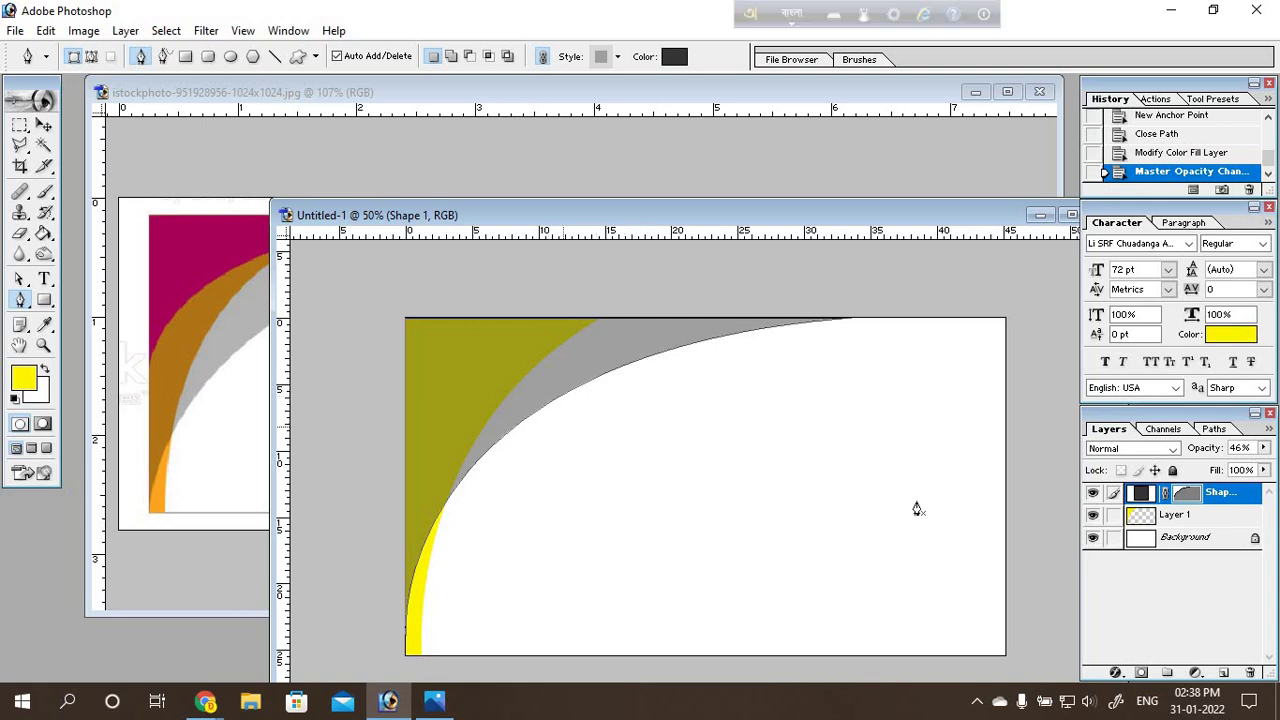
# Step: On a new Layer 2, draw a closed curved path over the top-left corner and load it as a selection
pyautogui.click(1222, 675)
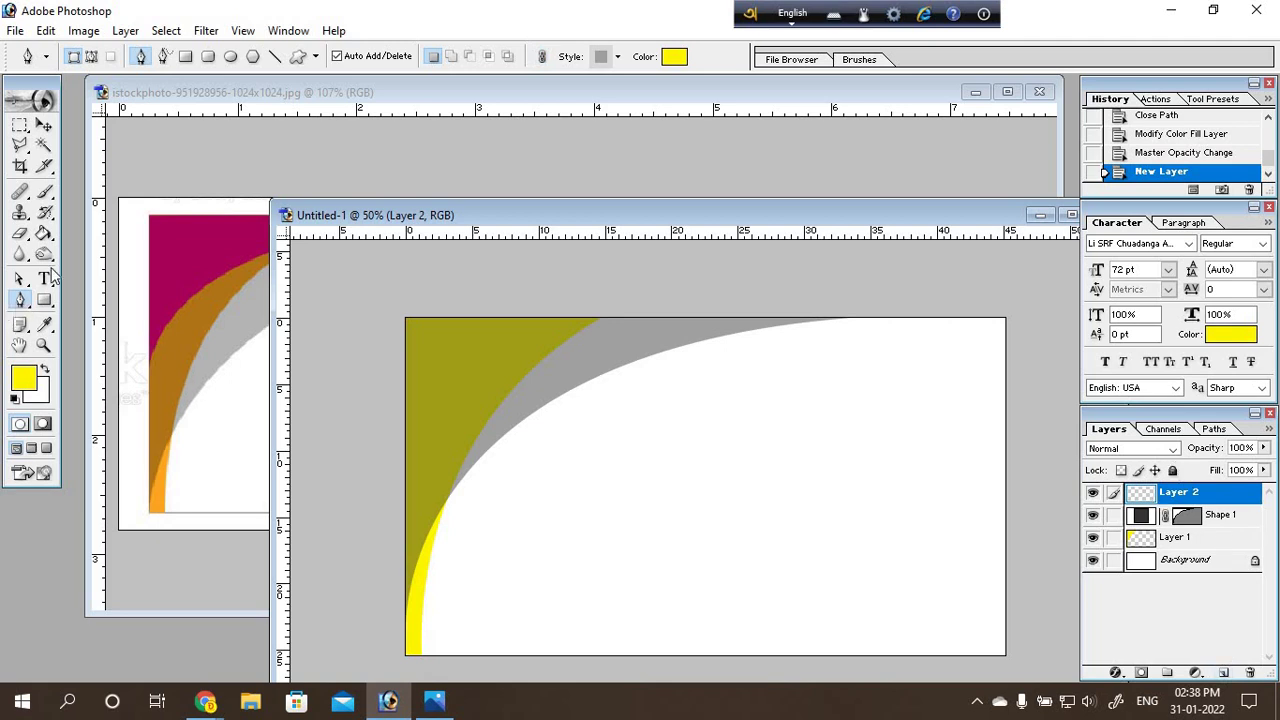
pyautogui.click(91, 57)
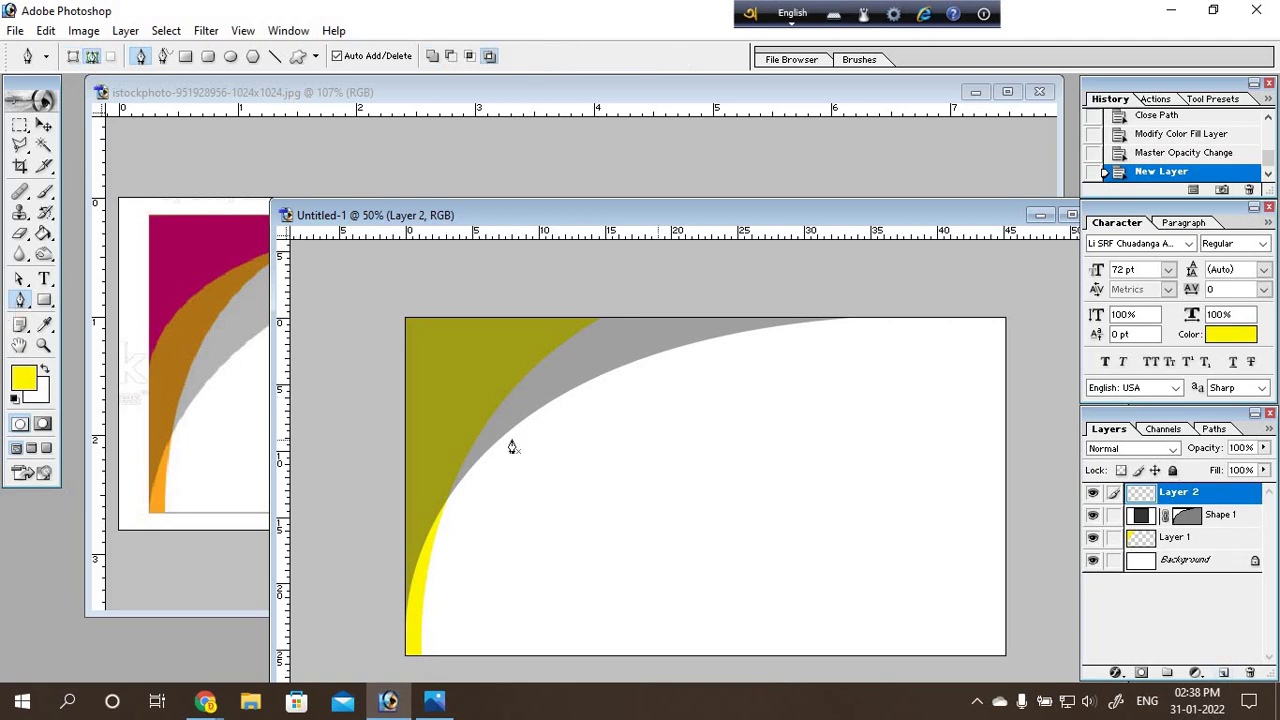
pyautogui.click(405, 470)
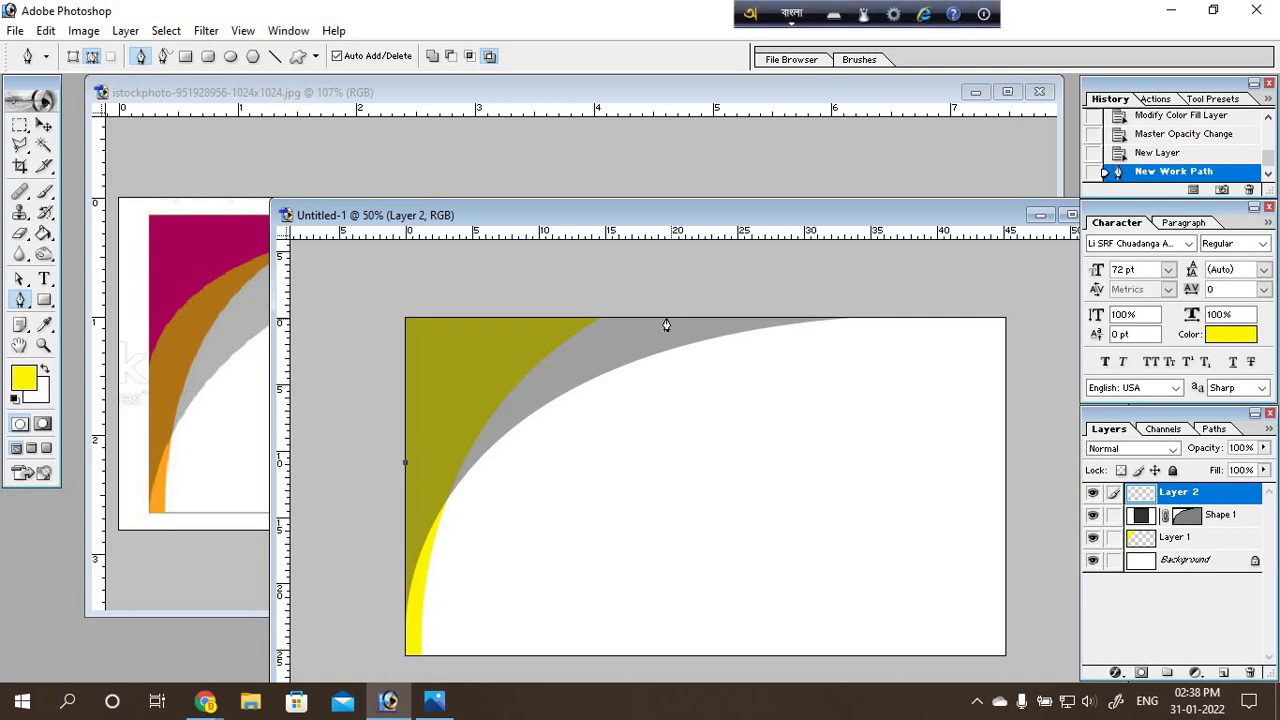
pyautogui.moveTo(666, 319); pyautogui.dragTo(885, 300)
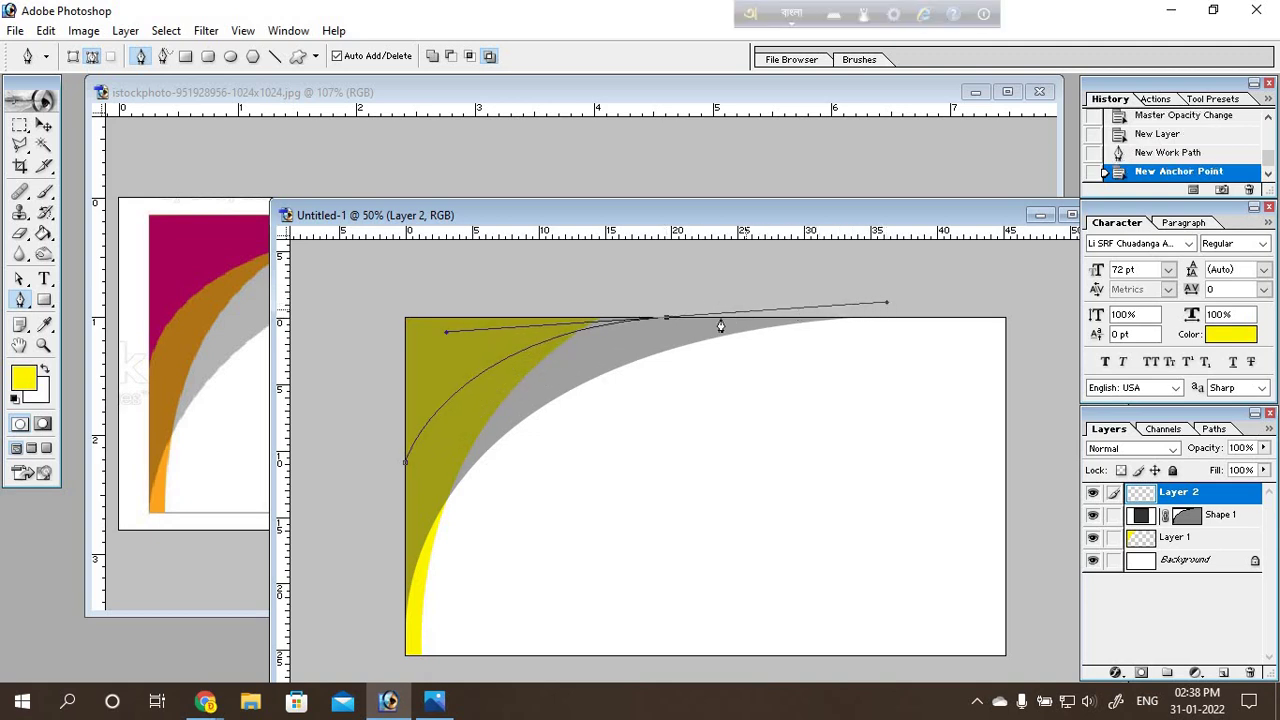
pyautogui.click(667, 320)
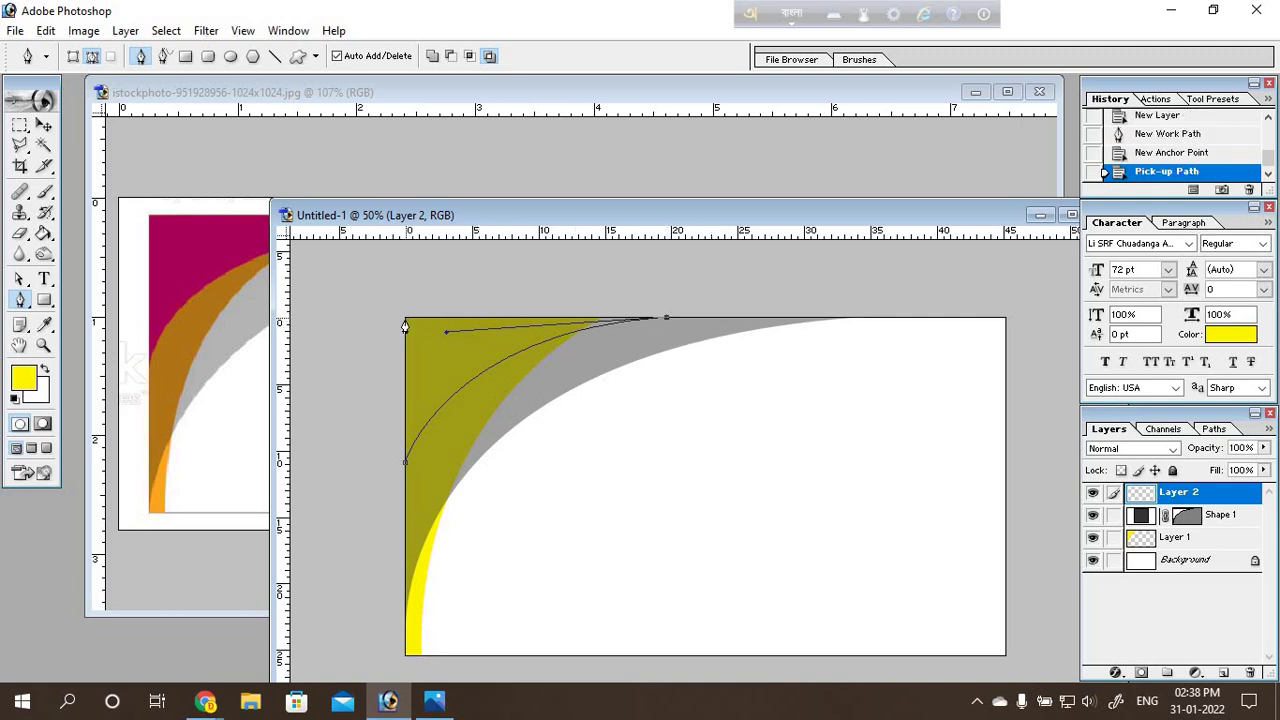
pyautogui.click(411, 454)
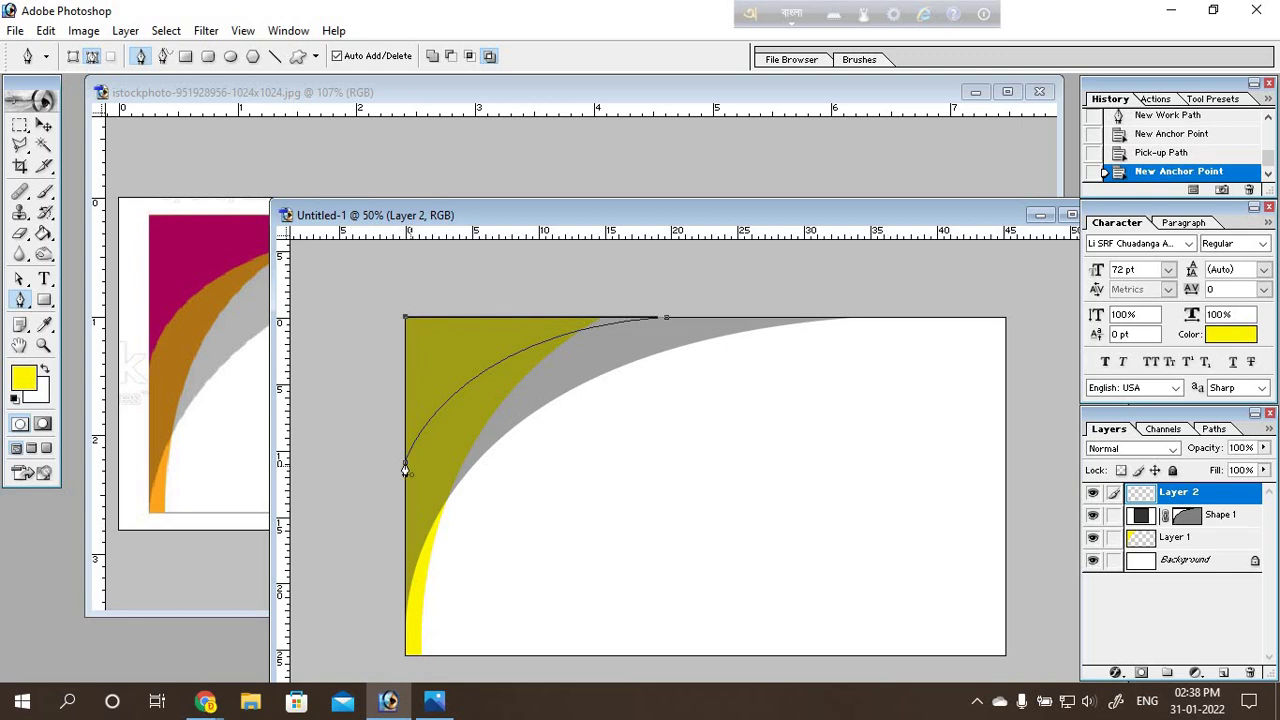
pyautogui.click(403, 469)
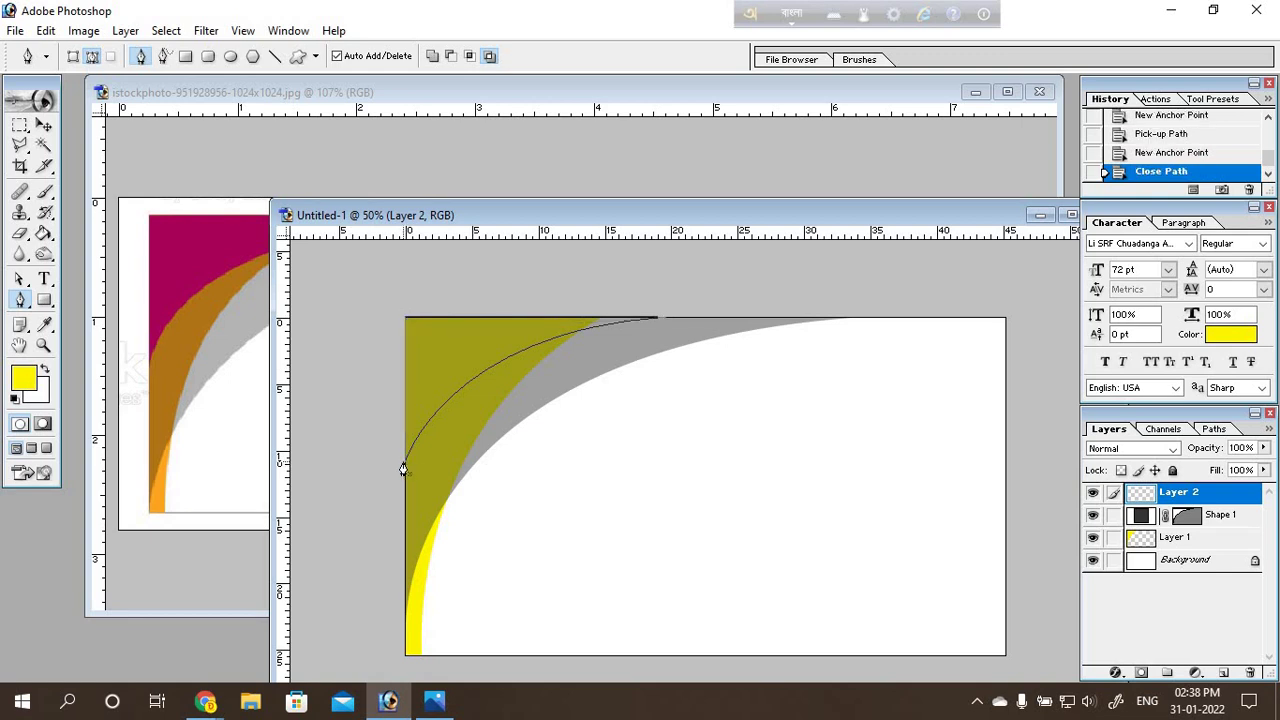
pyautogui.hotkey('ctrl', 'Return')
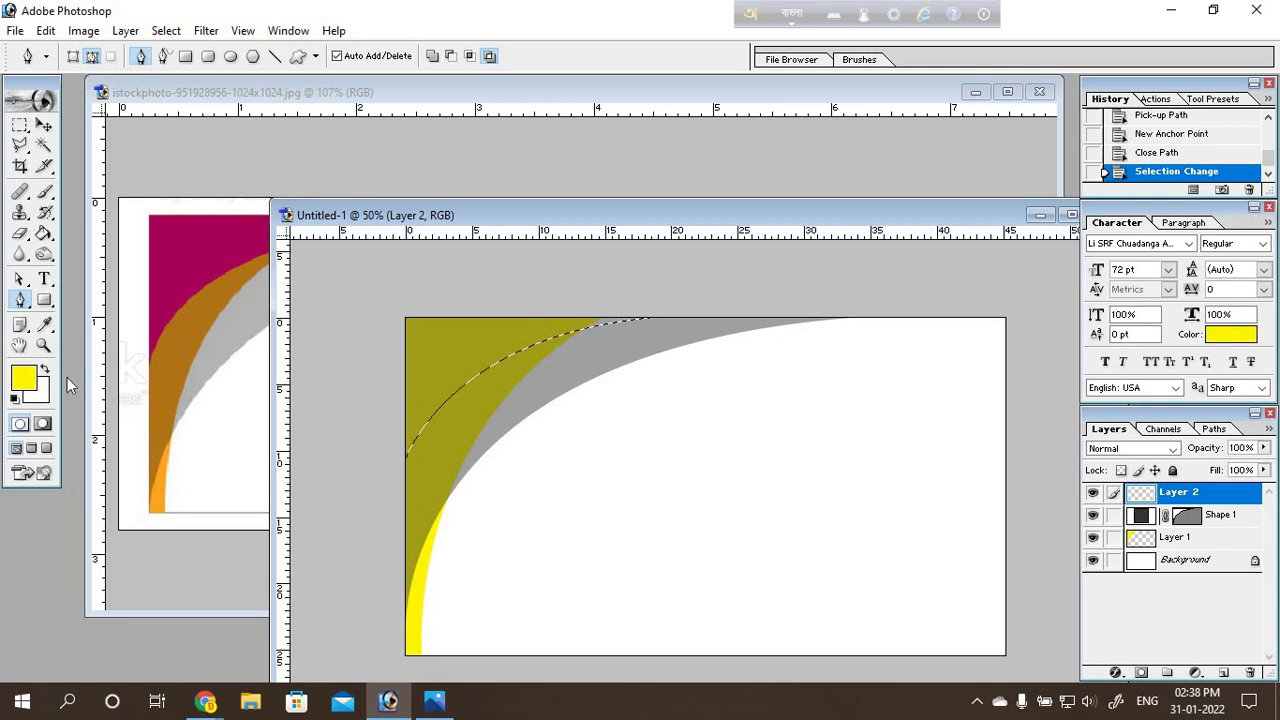
pyautogui.click(26, 376)
# Step: Sample magenta A90359 from the reference, fill the Layer 2 selection with it, and deselect
pyautogui.click(178, 252)
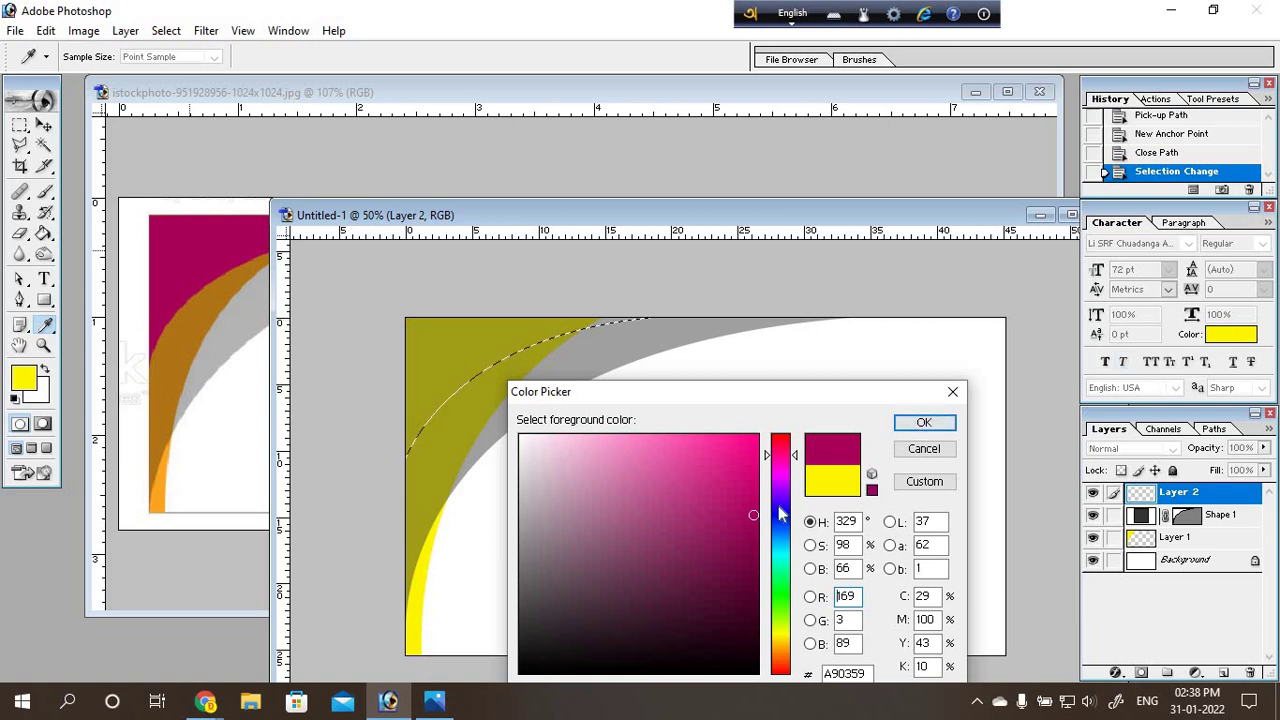
pyautogui.click(923, 422)
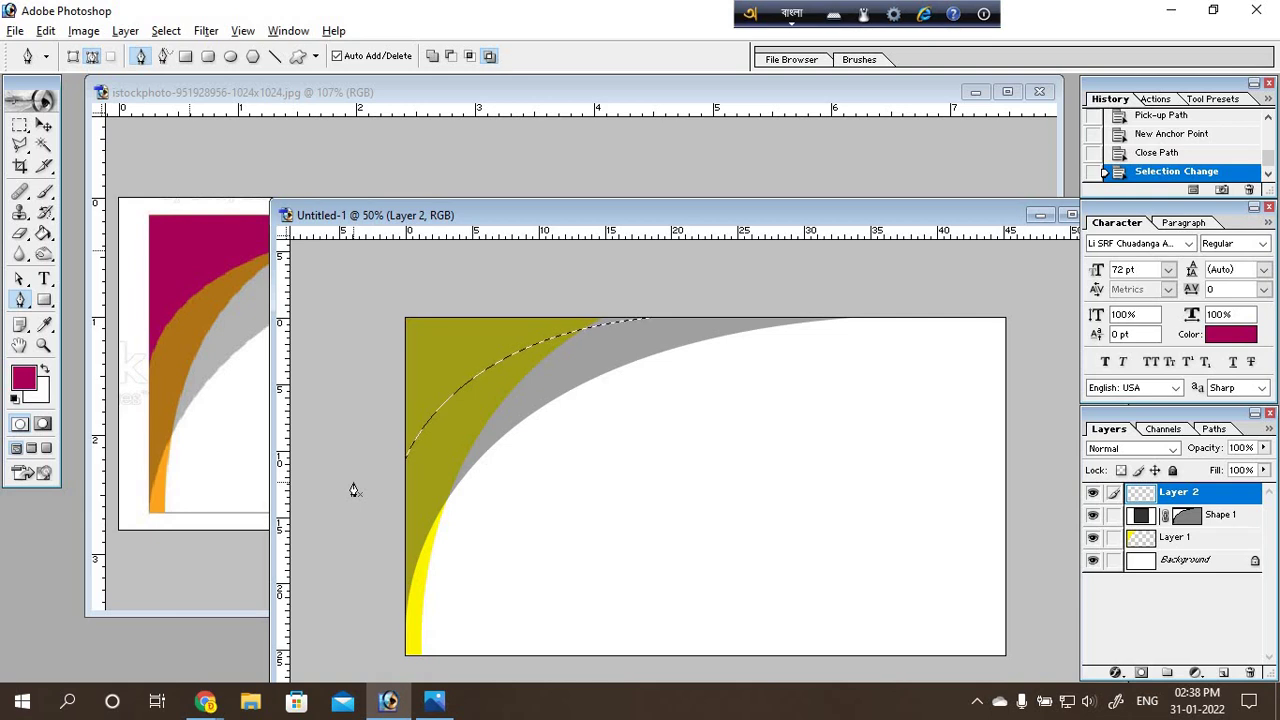
pyautogui.hotkey('alt', 'BackSpace')
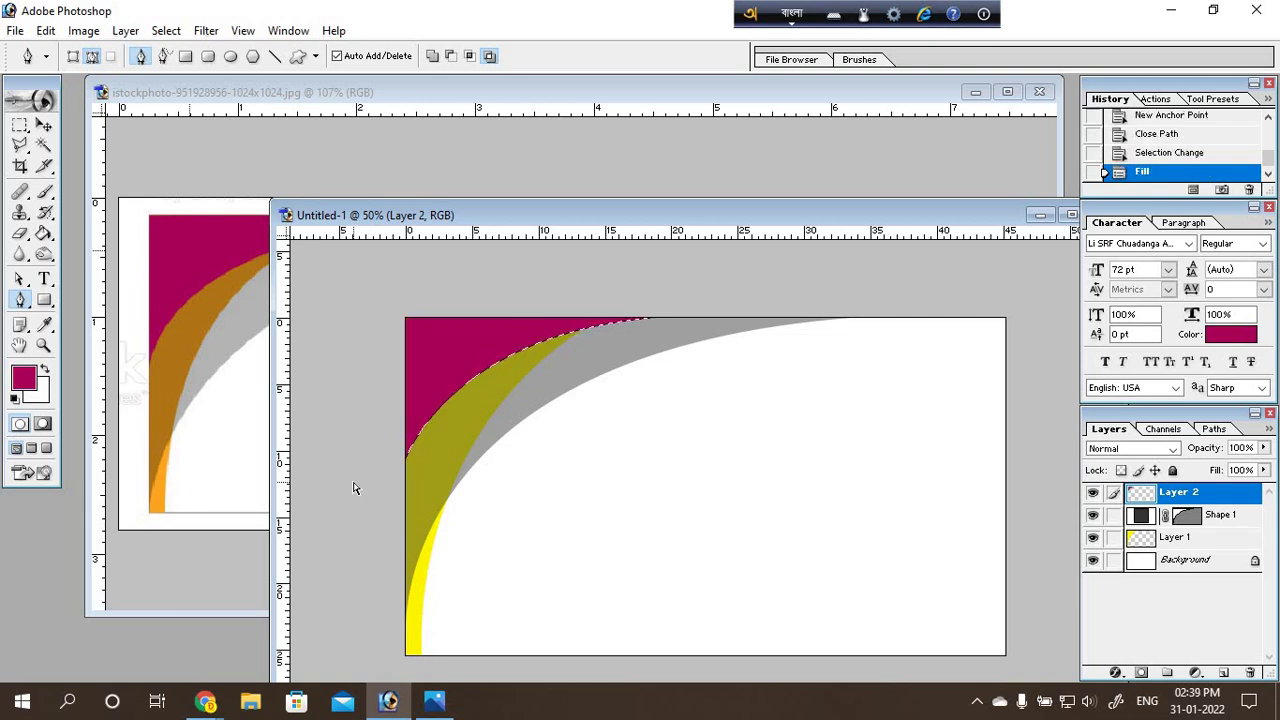
pyautogui.hotkey('ctrl', 'd')
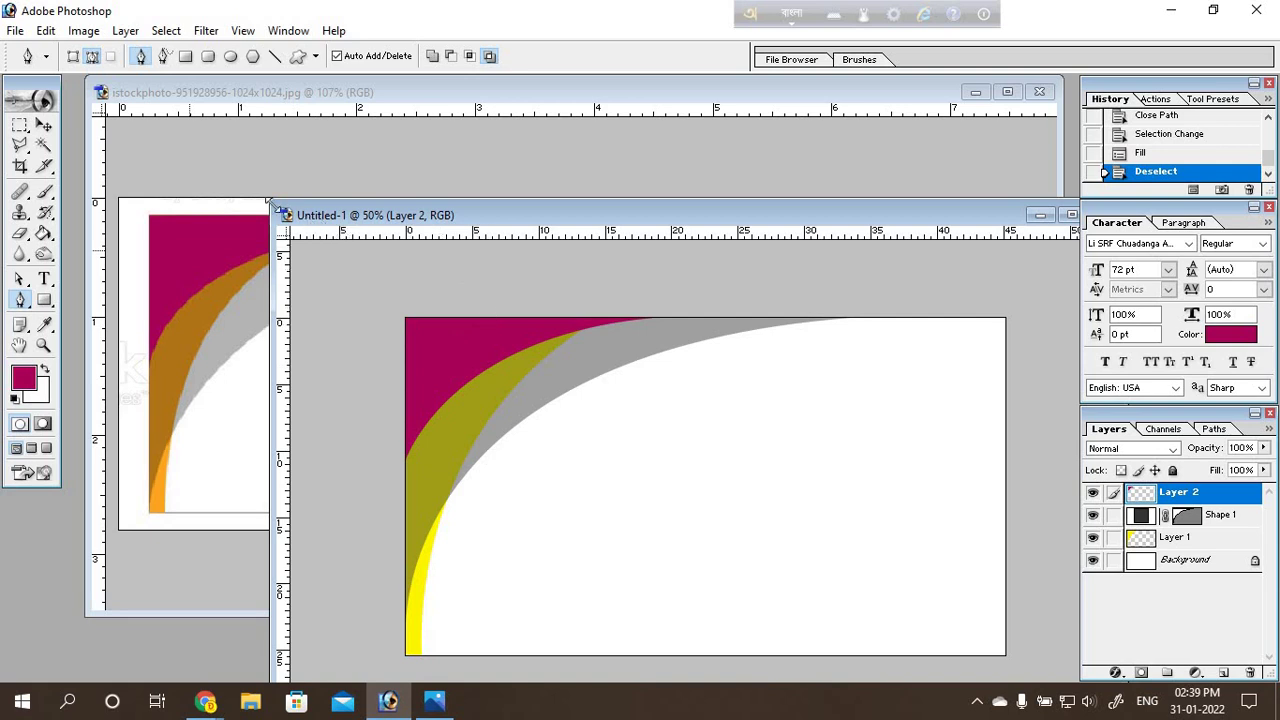
# Step: Shrink and reposition the banner window, floating the smaller reference image beside it
pyautogui.moveTo(272, 206)
pyautogui.mouseDown()
pyautogui.moveTo(541, 276)
pyautogui.moveTo(331, 313)
pyautogui.mouseUp()
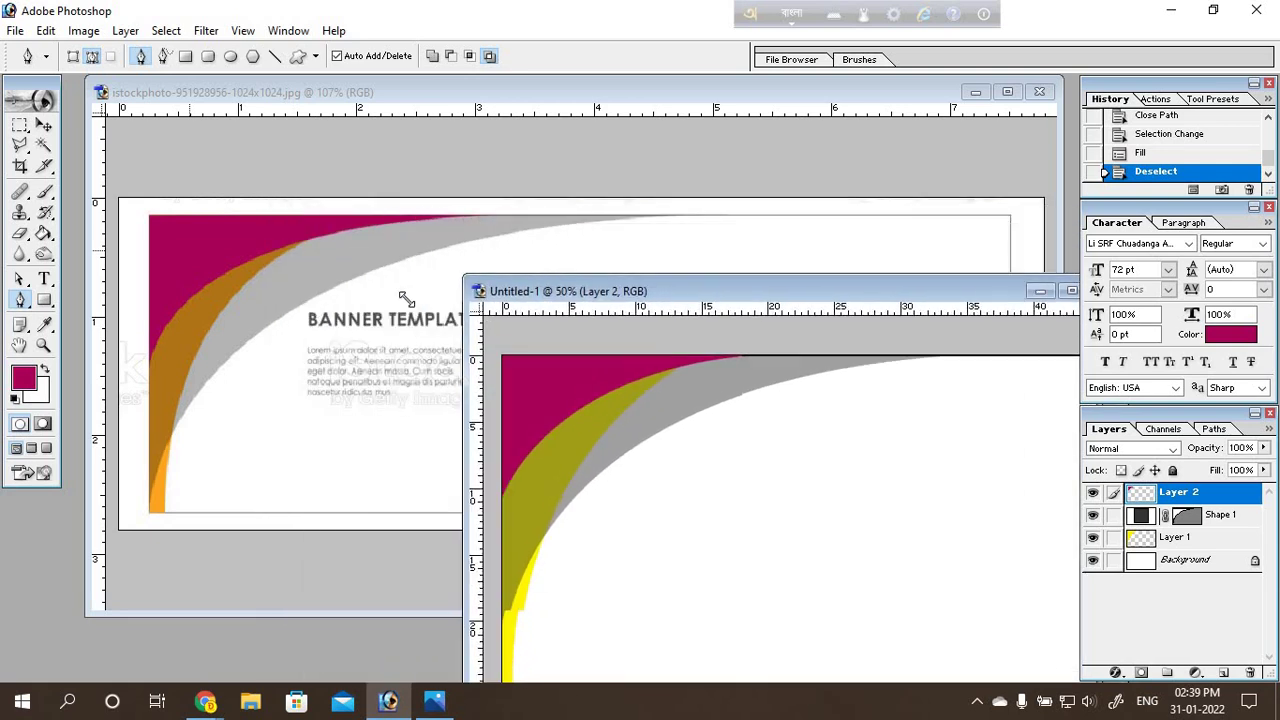
pyautogui.moveTo(527, 323); pyautogui.dragTo(534, 264)
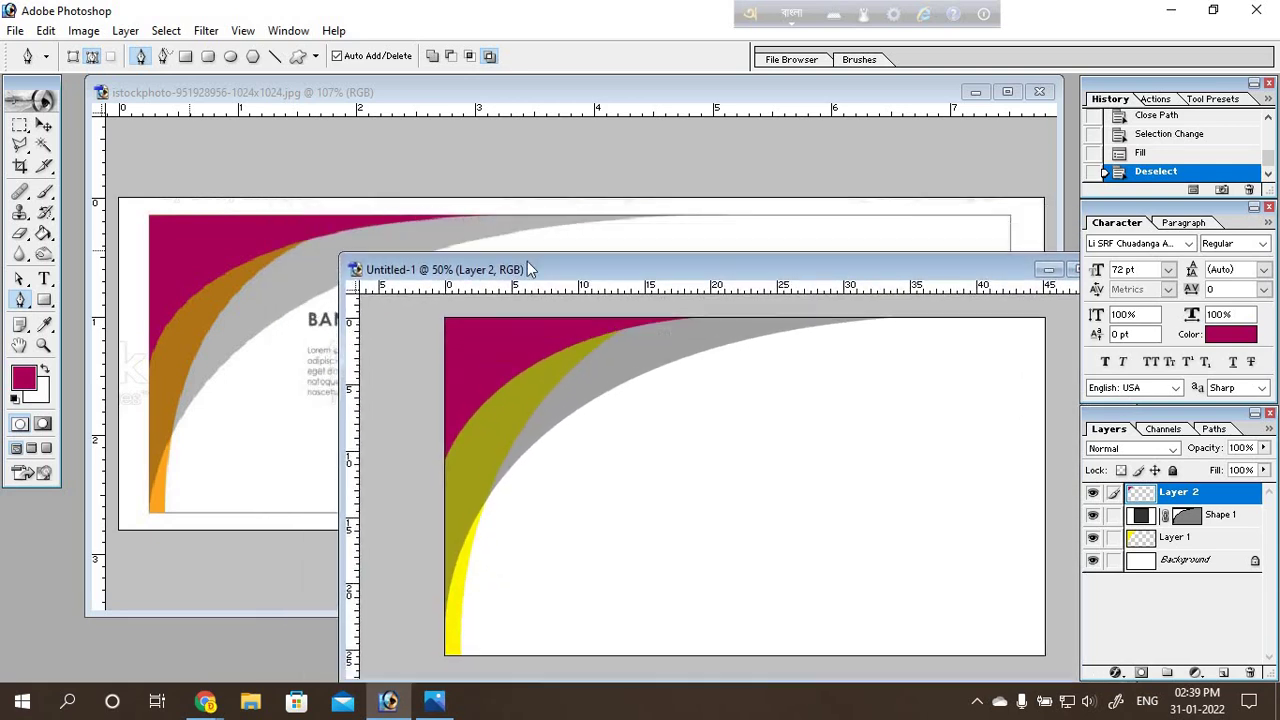
pyautogui.click(1007, 92)
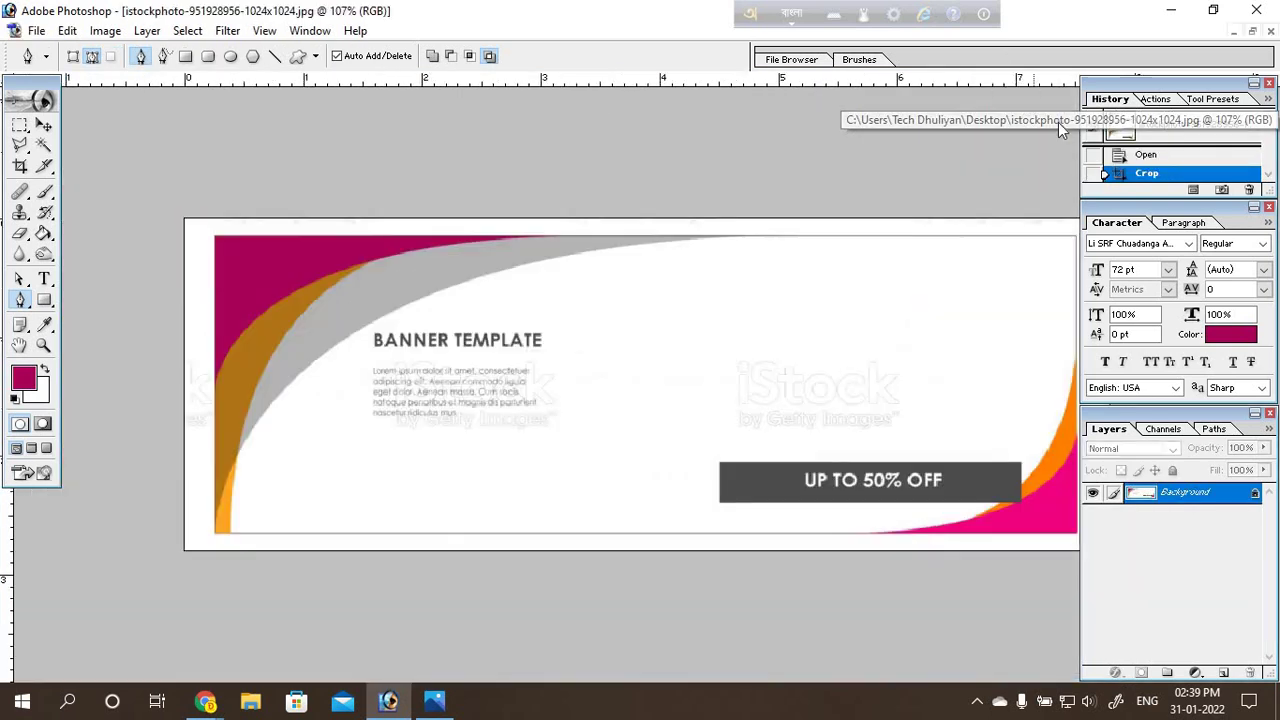
pyautogui.click(1252, 32)
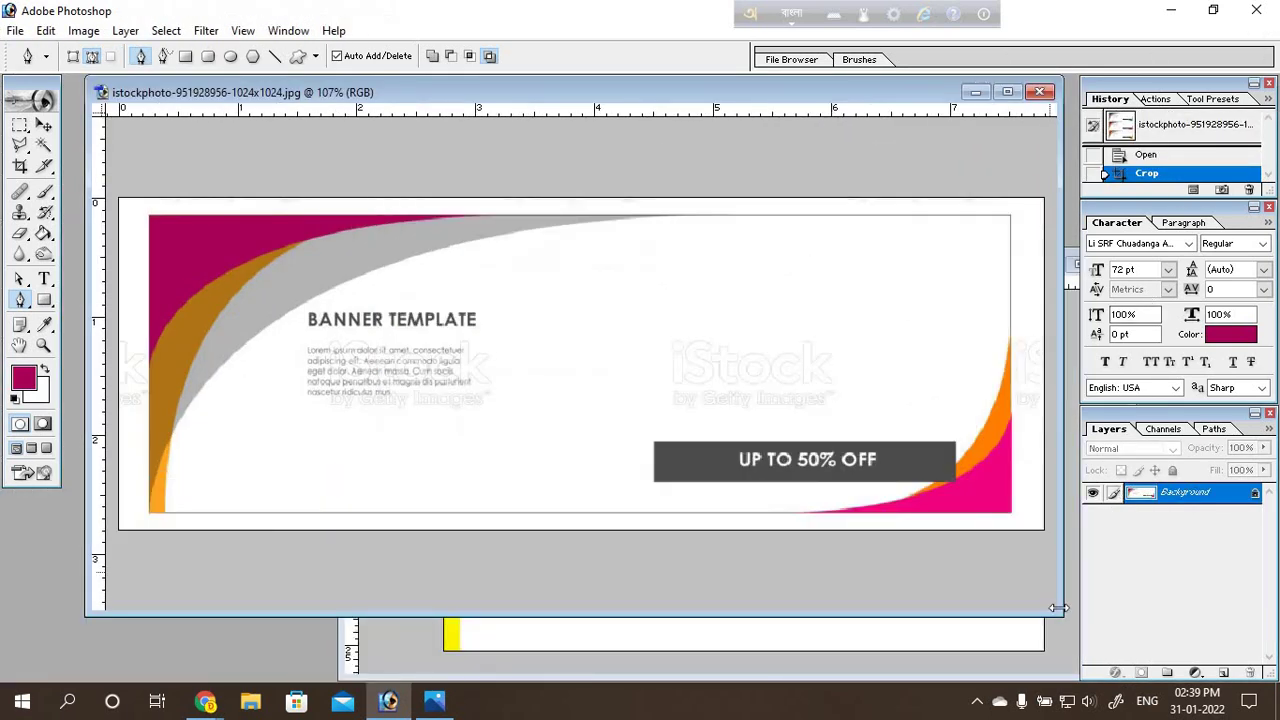
pyautogui.moveTo(1057, 607)
pyautogui.mouseDown()
pyautogui.moveTo(818, 524)
pyautogui.moveTo(918, 467)
pyautogui.mouseUp()
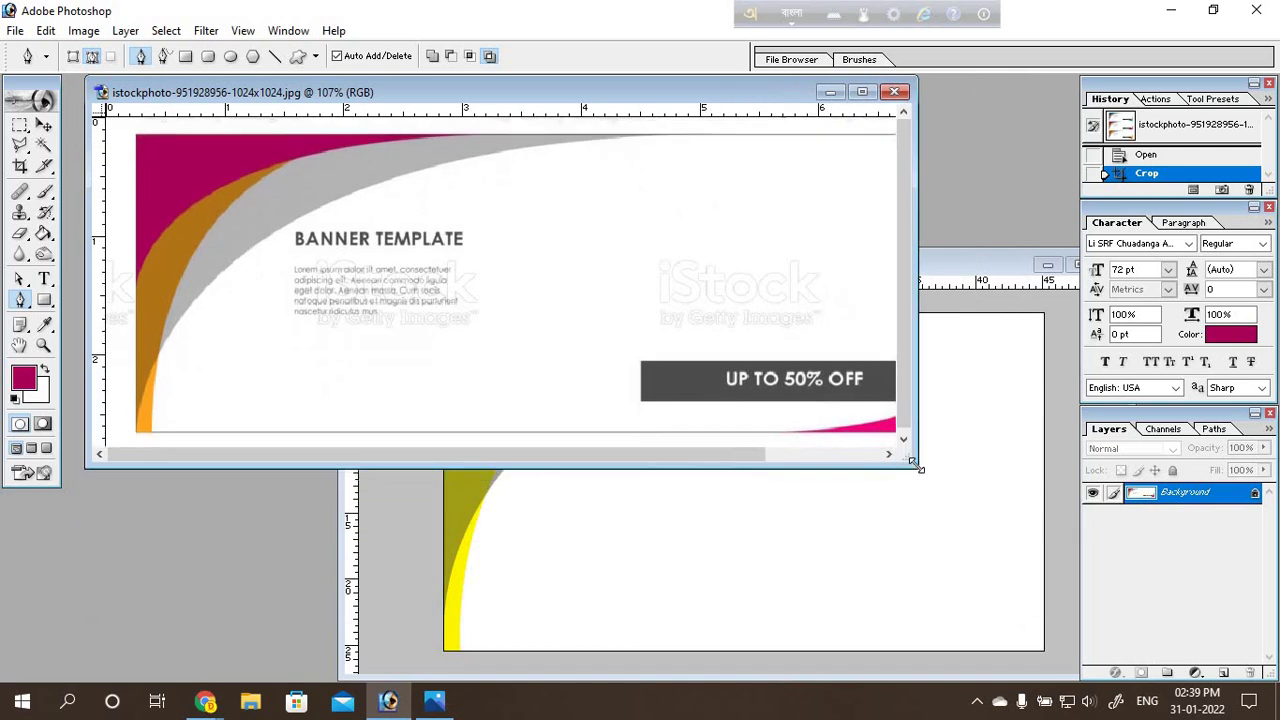
pyautogui.click(1060, 492)
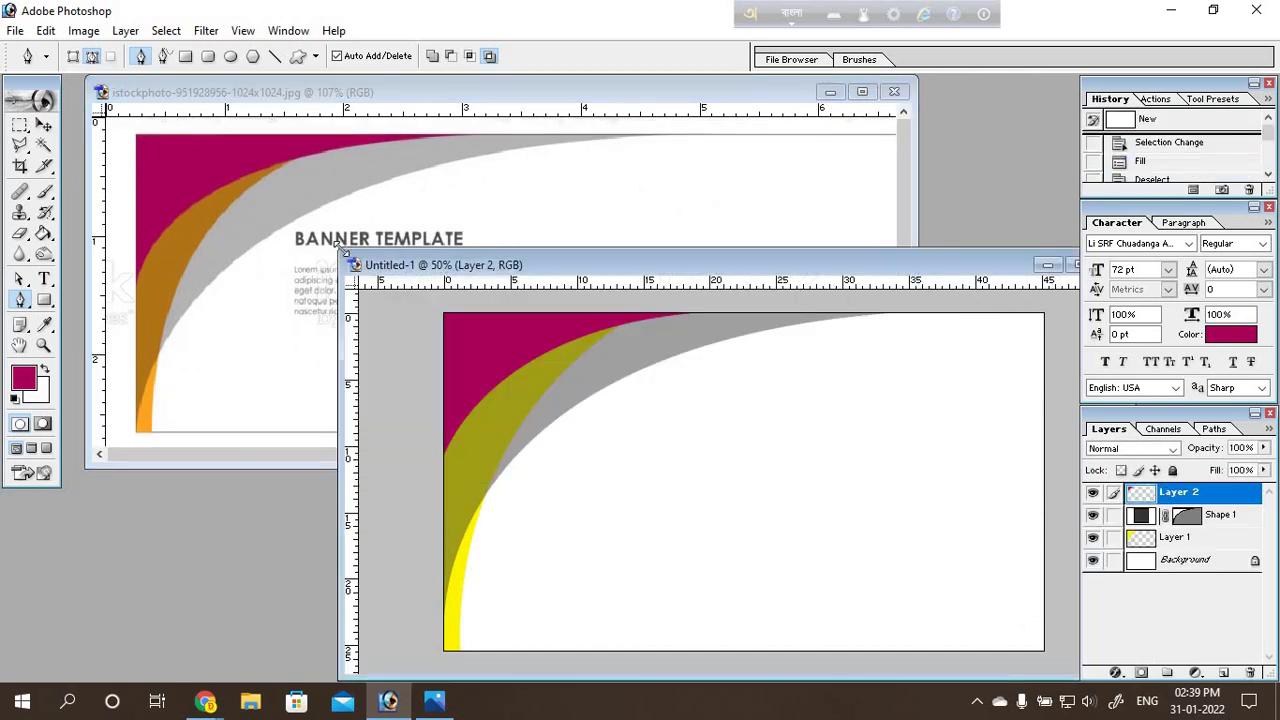
pyautogui.moveTo(352, 258); pyautogui.dragTo(326, 300)
pyautogui.moveTo(625, 309); pyautogui.dragTo(635, 241)
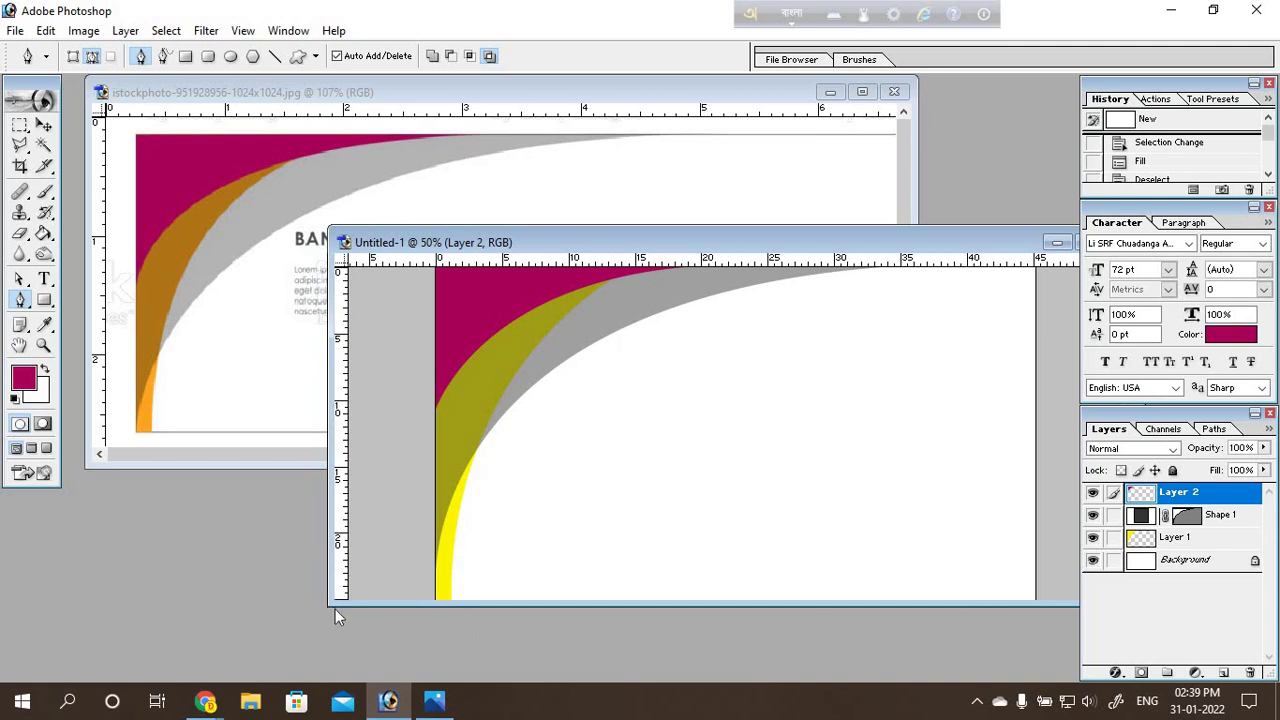
pyautogui.moveTo(337, 606); pyautogui.dragTo(329, 625)
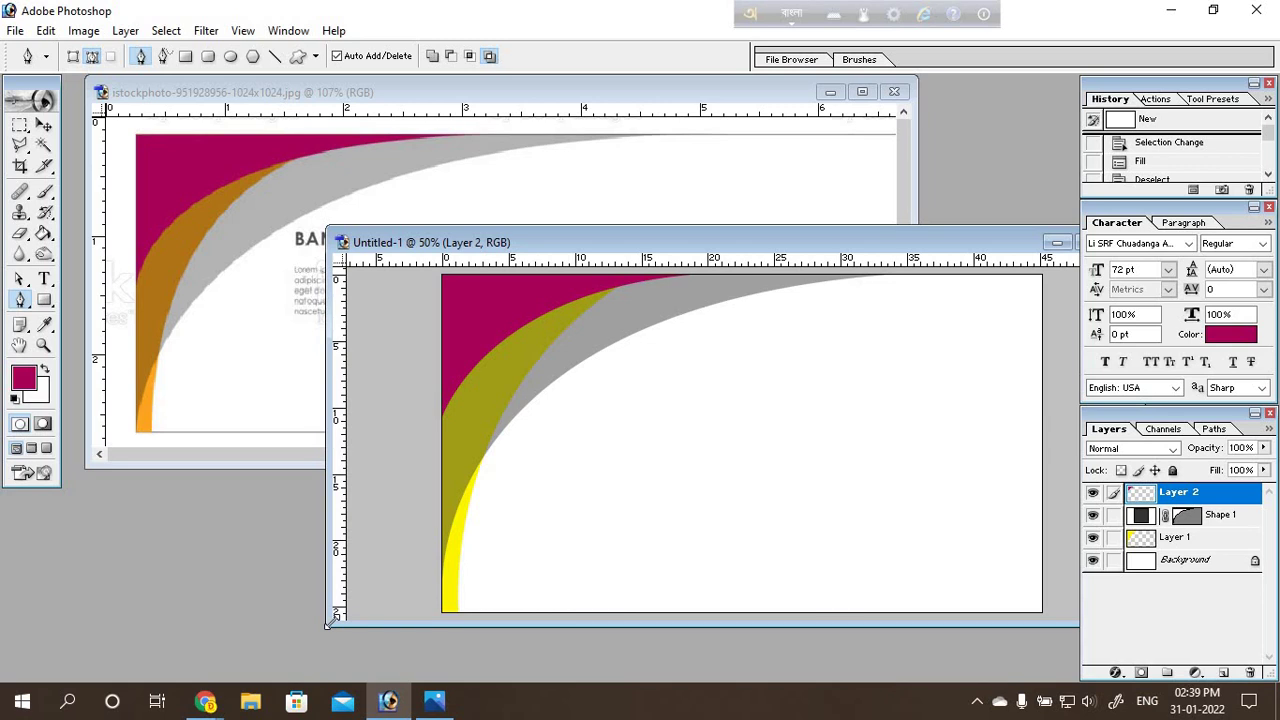
# Step: Enlarge the reference to view the whole banner, then return the Untitled-1 banner to front
pyautogui.click(20, 283)
pyautogui.moveTo(857, 243)
pyautogui.mouseDown()
pyautogui.moveTo(841, 206)
pyautogui.moveTo(750, 263)
pyautogui.moveTo(692, 216)
pyautogui.mouseUp()
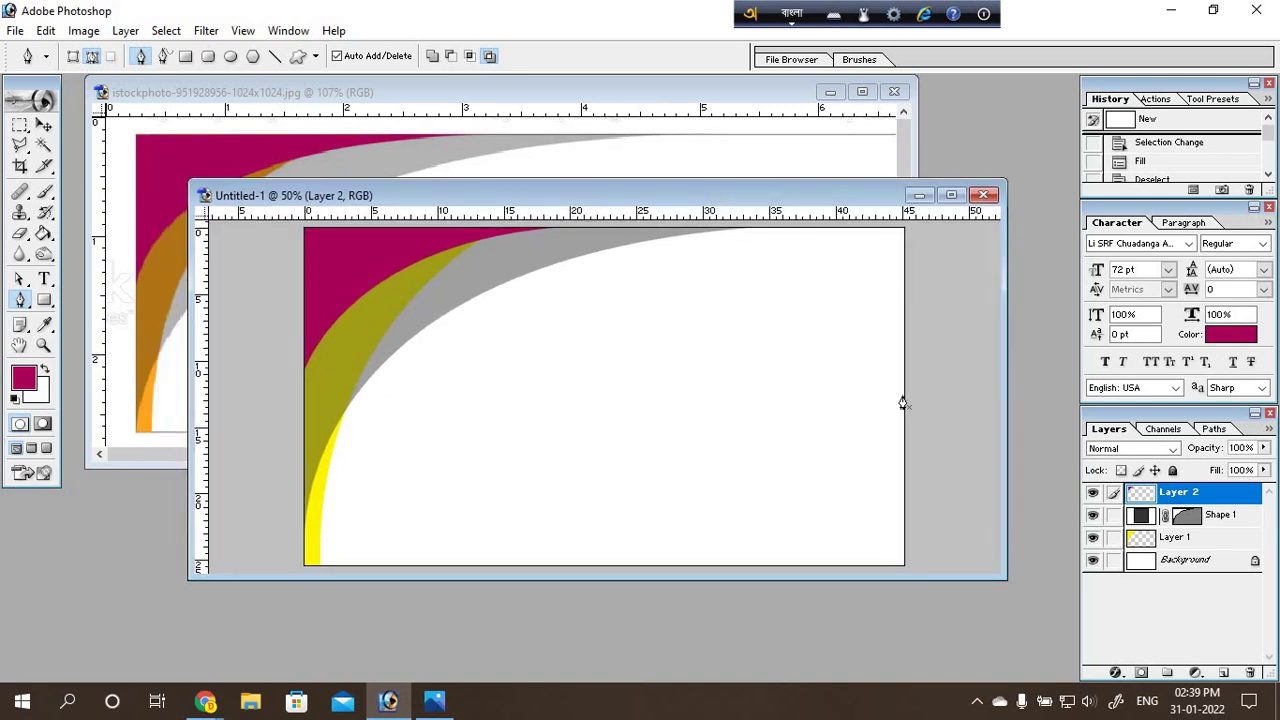
pyautogui.click(690, 100)
pyautogui.moveTo(924, 462); pyautogui.dragTo(1078, 622)
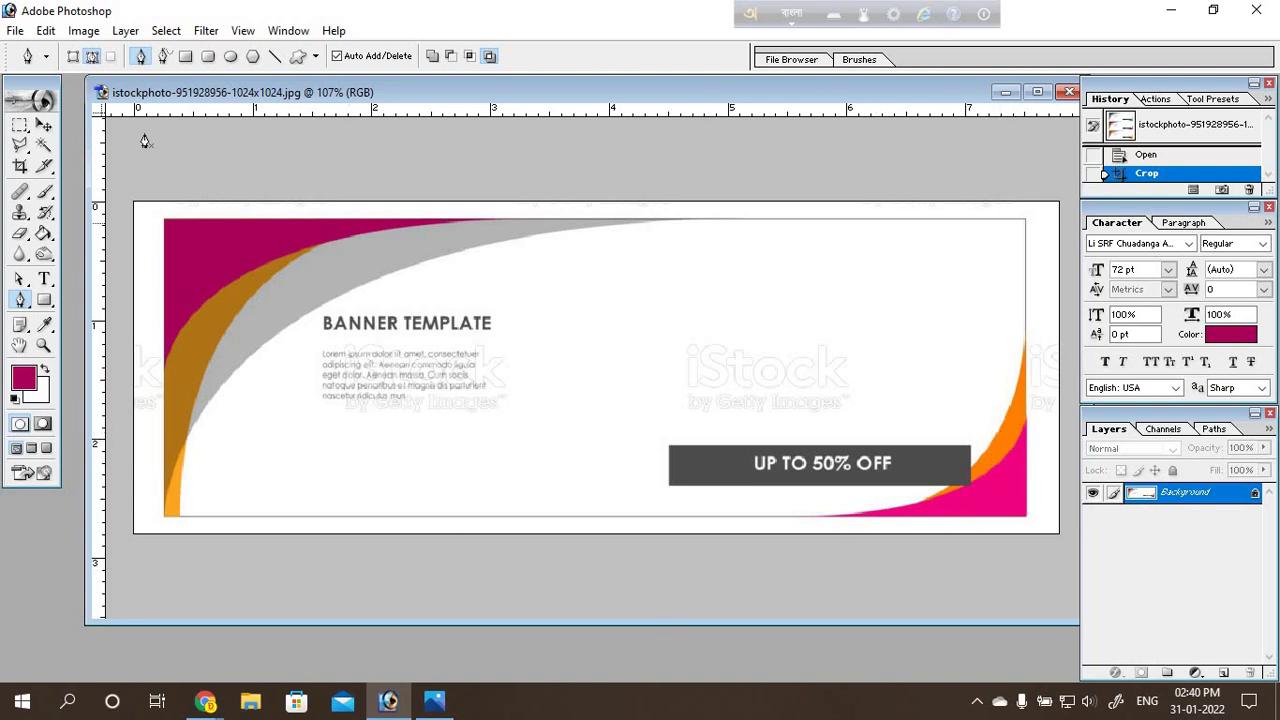
pyautogui.moveTo(85, 78); pyautogui.dragTo(220, 284)
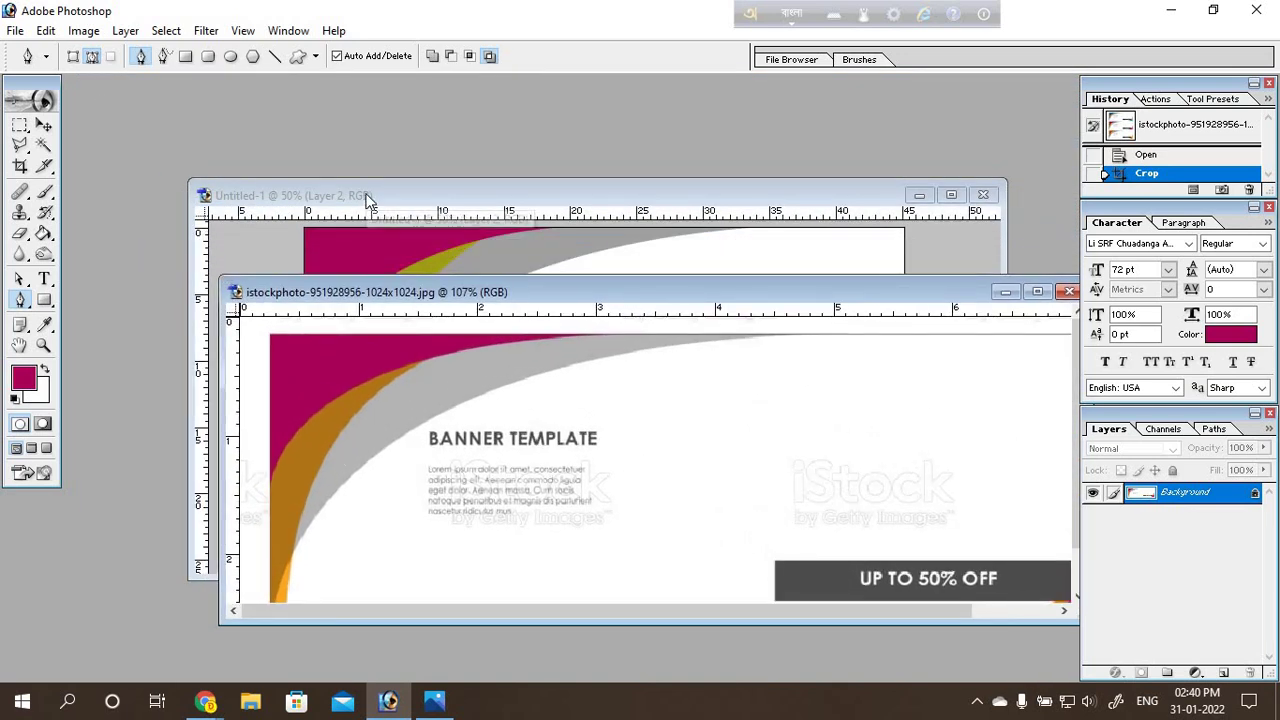
pyautogui.click(368, 197)
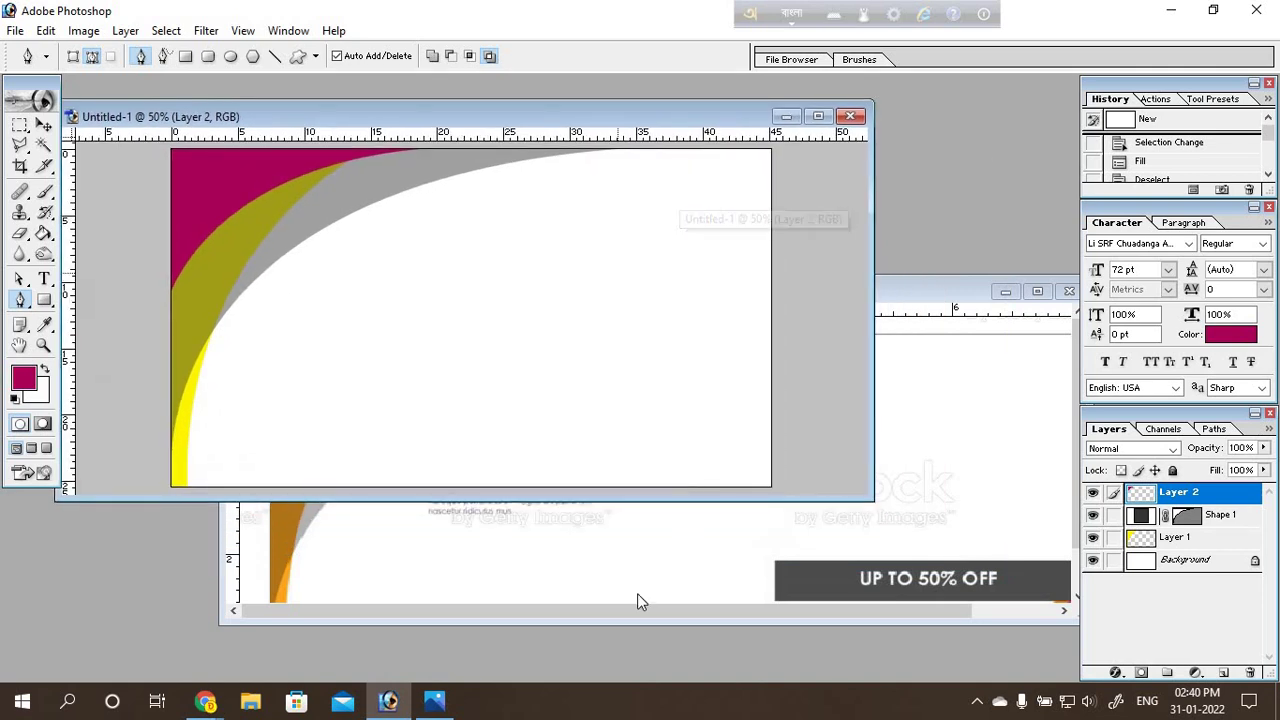
pyautogui.moveTo(637, 611); pyautogui.dragTo(1040, 634)
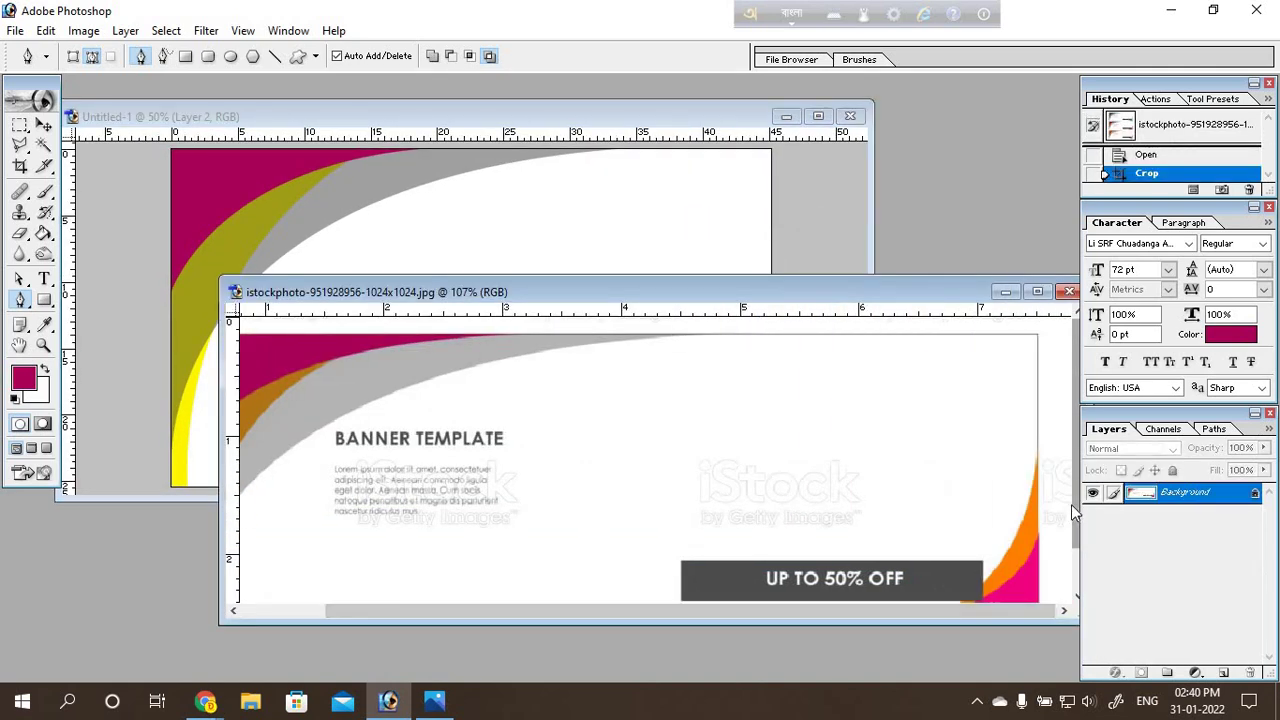
pyautogui.click(1076, 597)
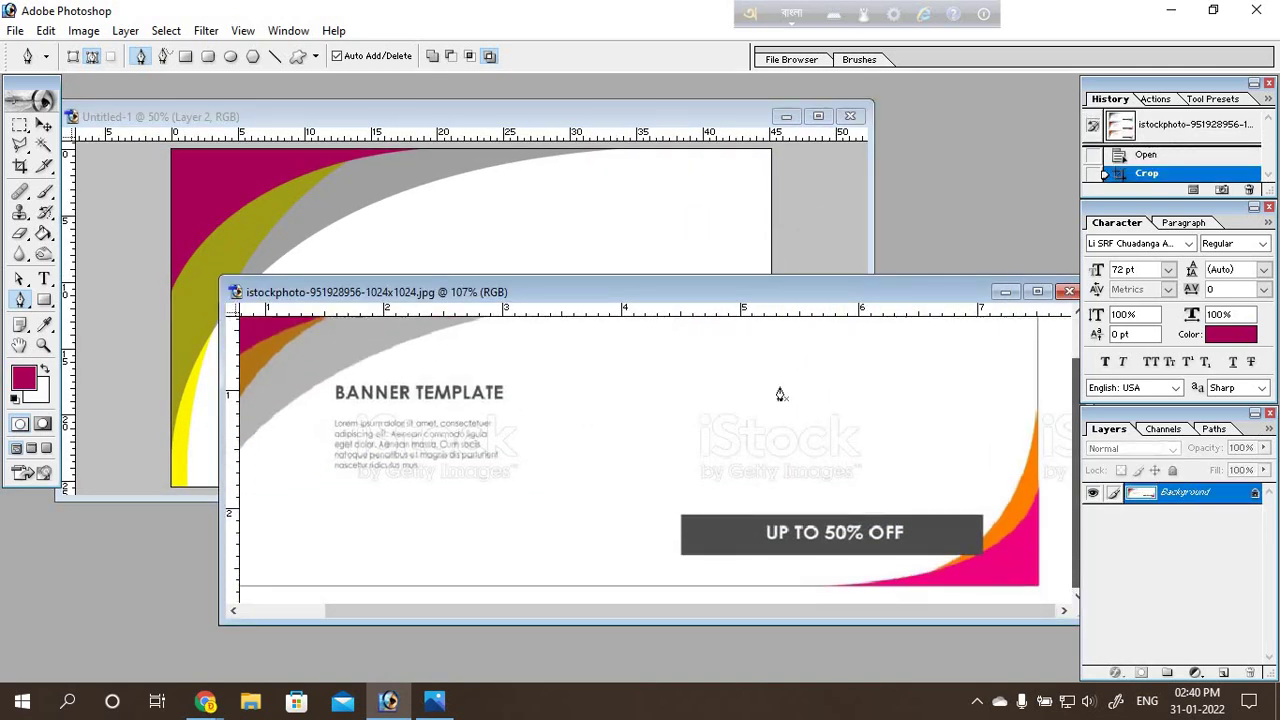
pyautogui.click(568, 114)
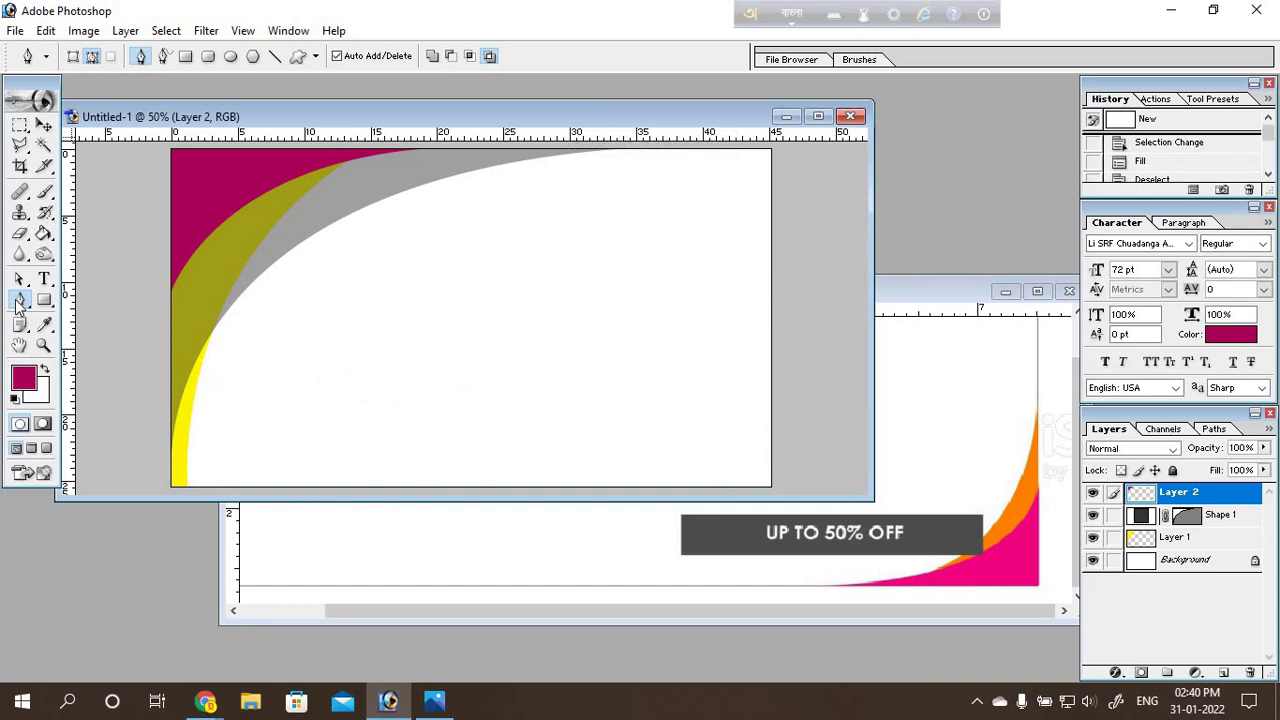
# Step: Draw a closed, curved pink shape layer in the banner's bottom-right corner with the Pen tool
pyautogui.press('F12')
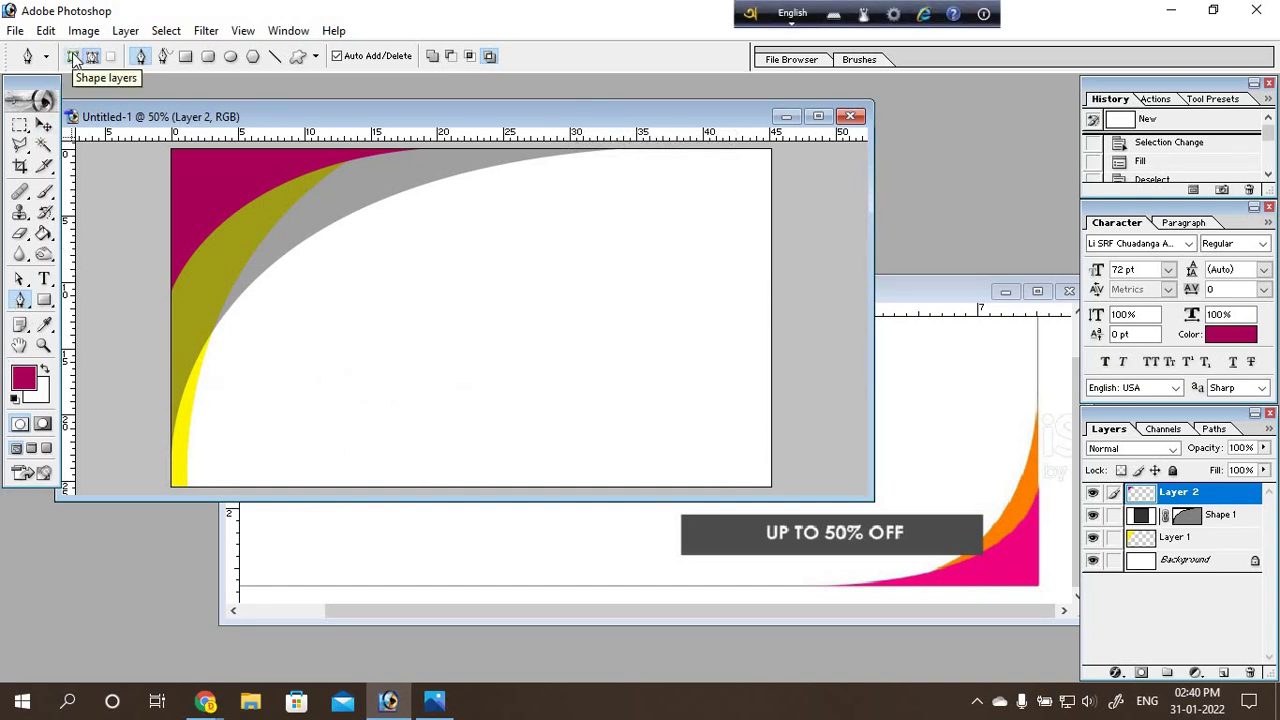
pyautogui.click(73, 56)
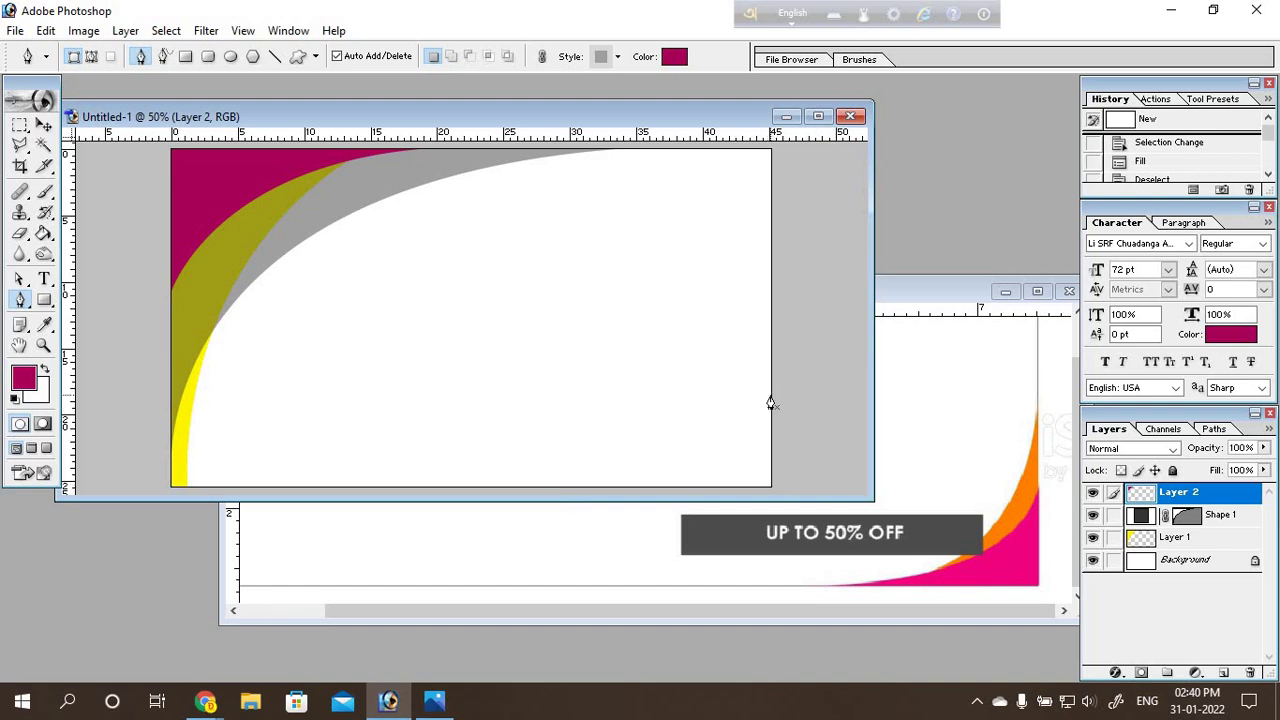
pyautogui.click(772, 309)
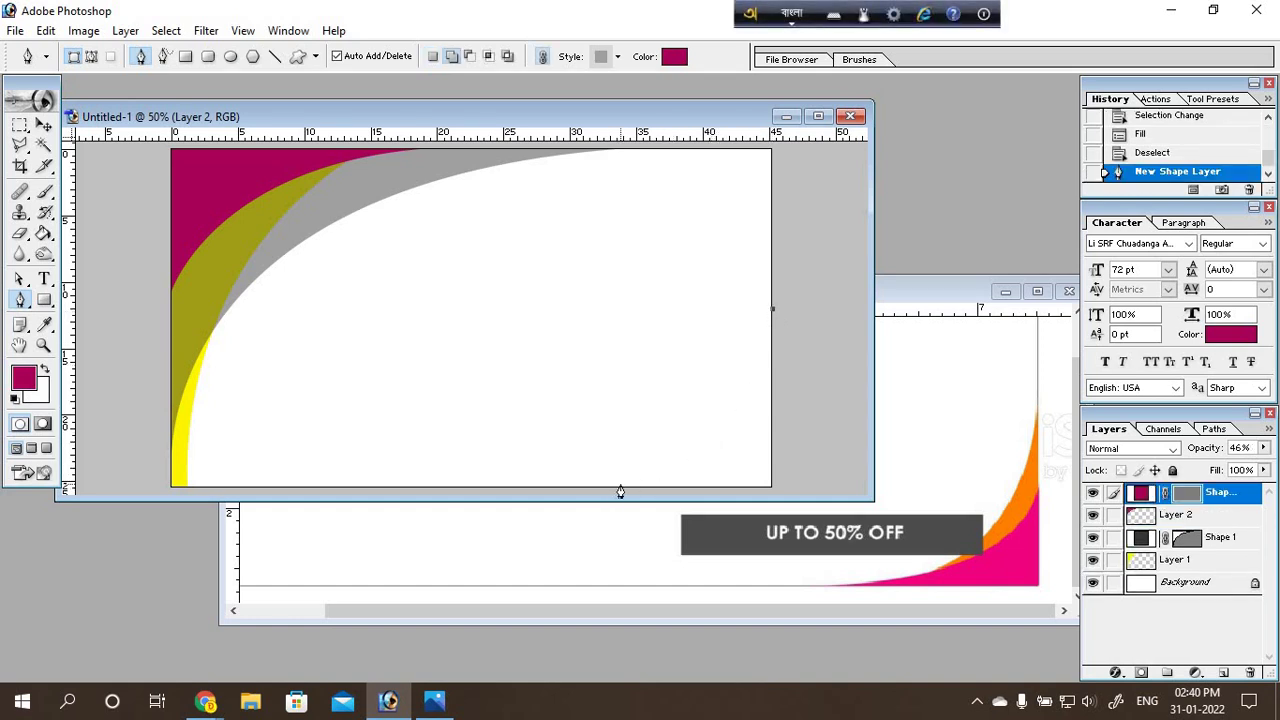
pyautogui.moveTo(622, 485)
pyautogui.mouseDown()
pyautogui.moveTo(480, 520)
pyautogui.moveTo(481, 496)
pyautogui.moveTo(480, 511)
pyautogui.moveTo(471, 491)
pyautogui.moveTo(460, 498)
pyautogui.moveTo(477, 511)
pyautogui.mouseUp()
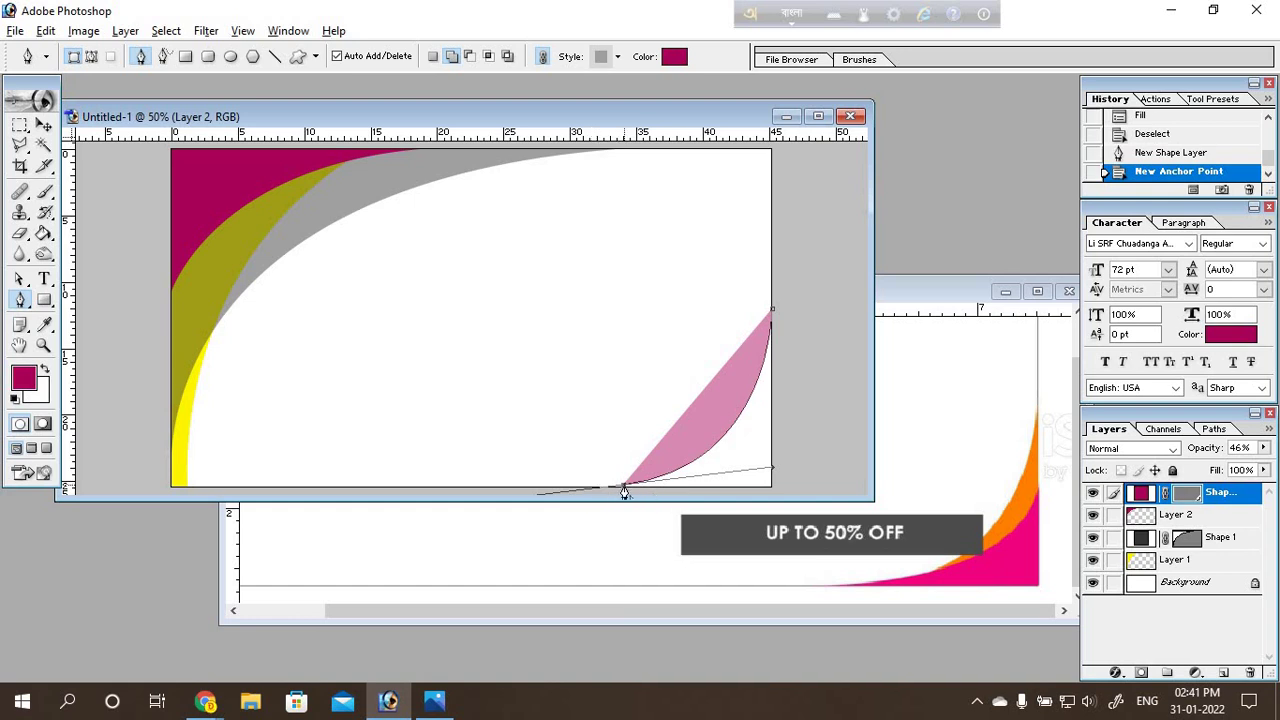
pyautogui.click(623, 491)
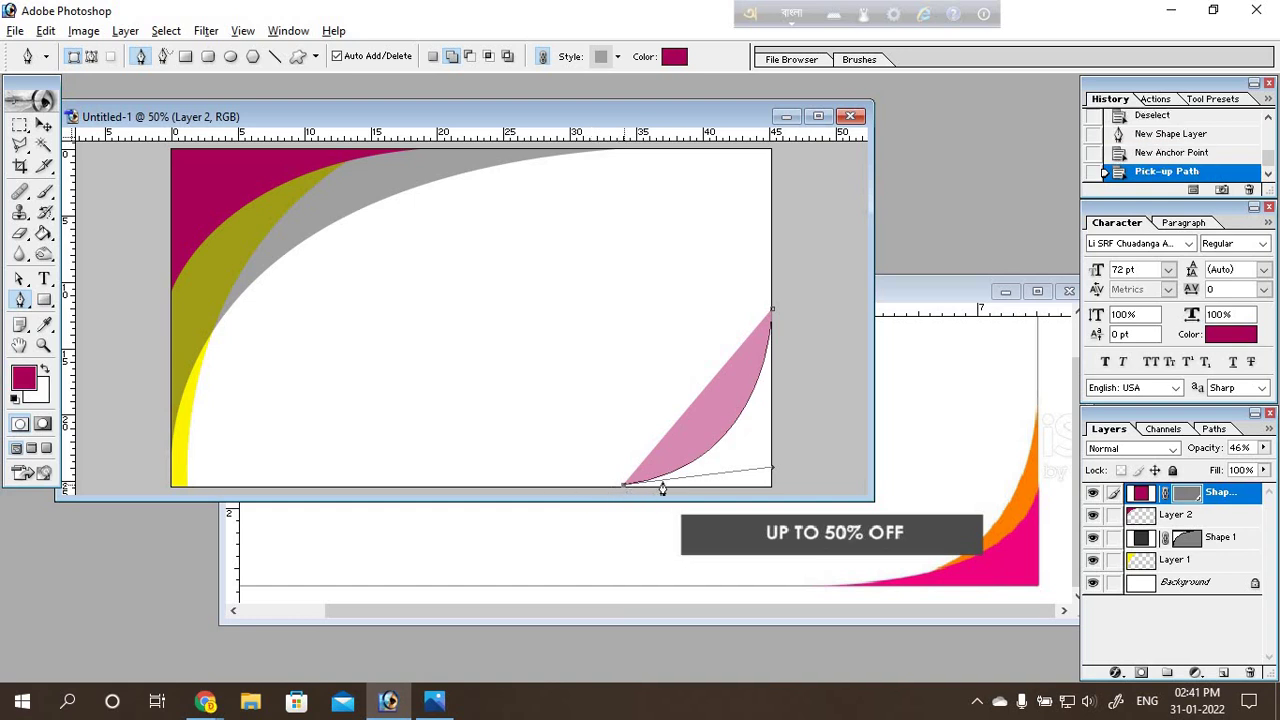
pyautogui.click(772, 489)
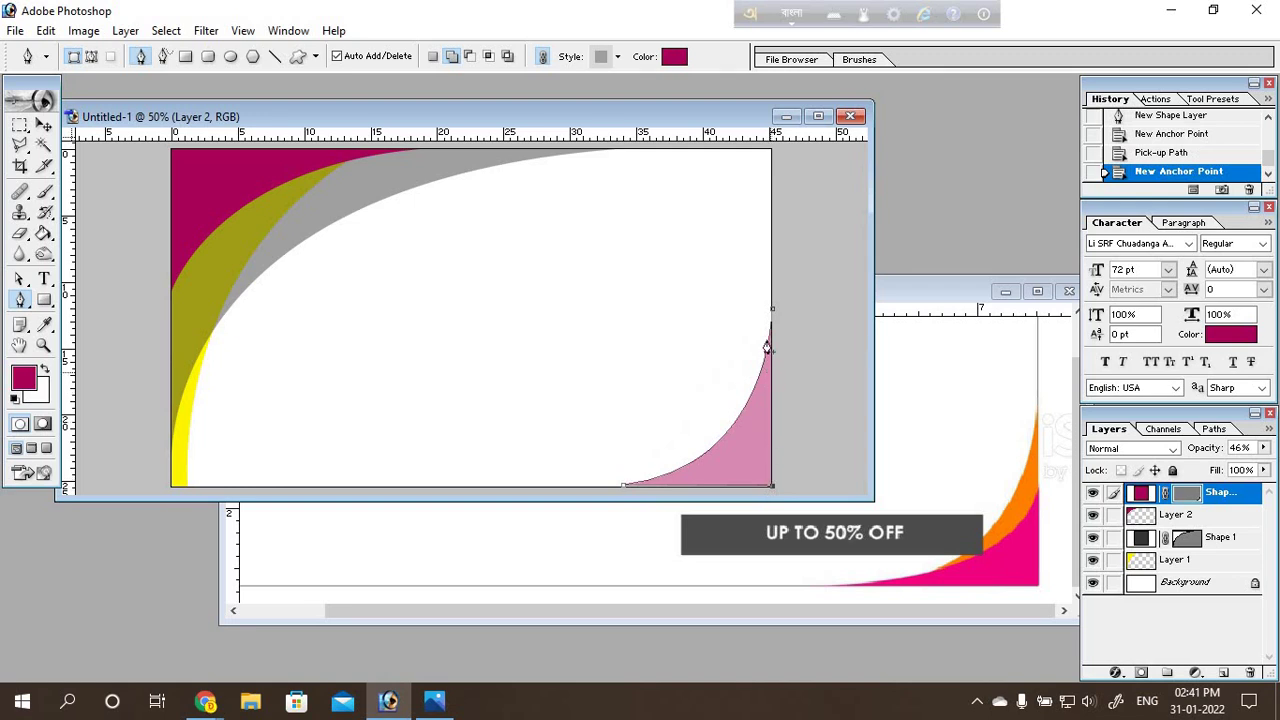
pyautogui.click(773, 314)
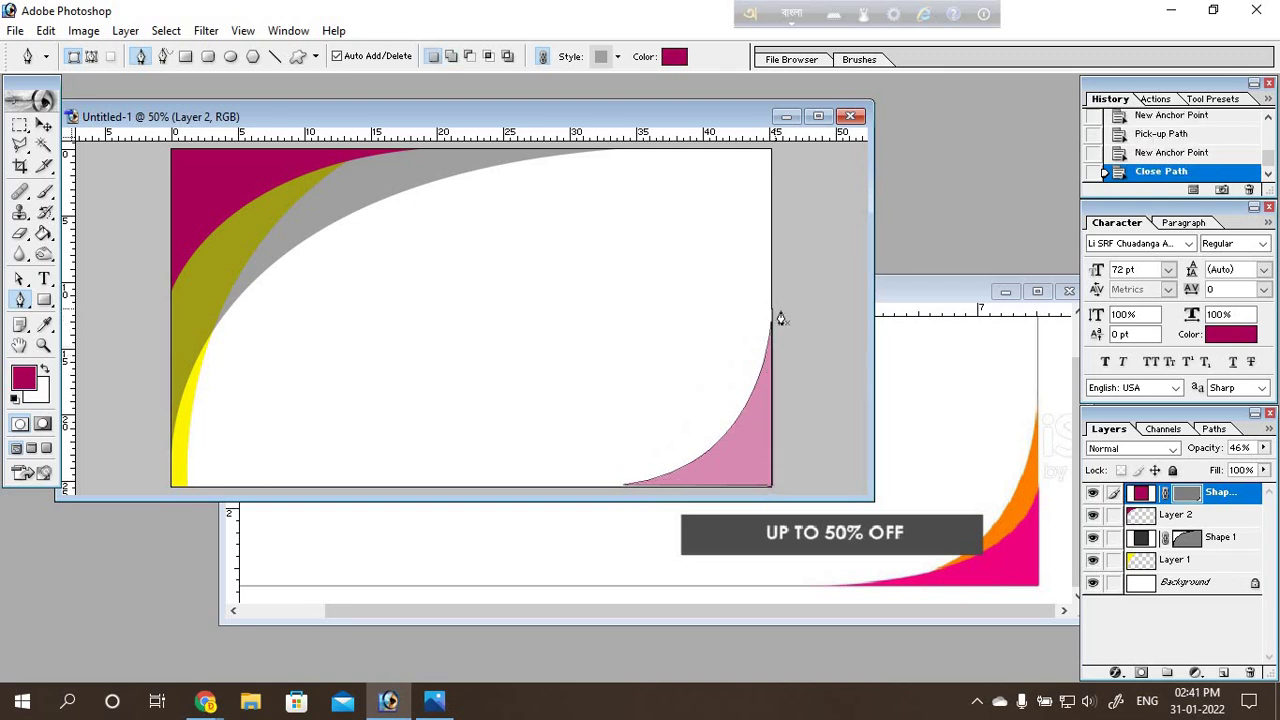
pyautogui.press('Return')
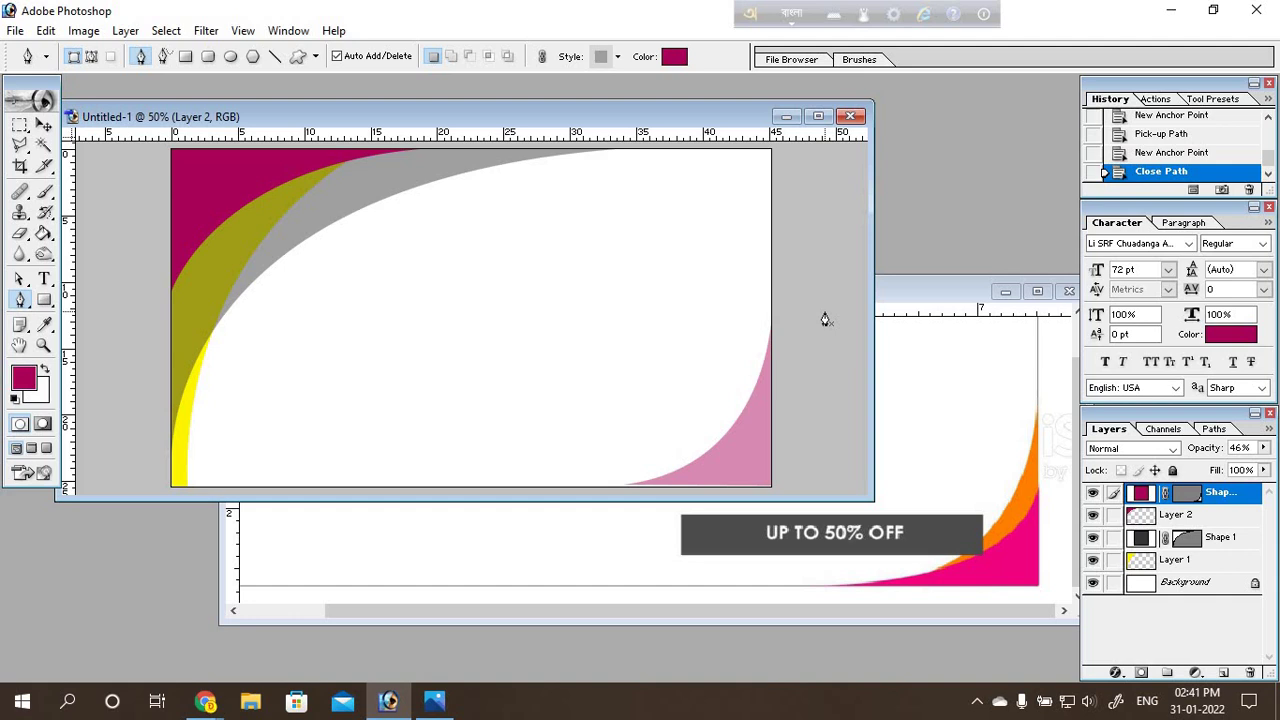
pyautogui.click(45, 125)
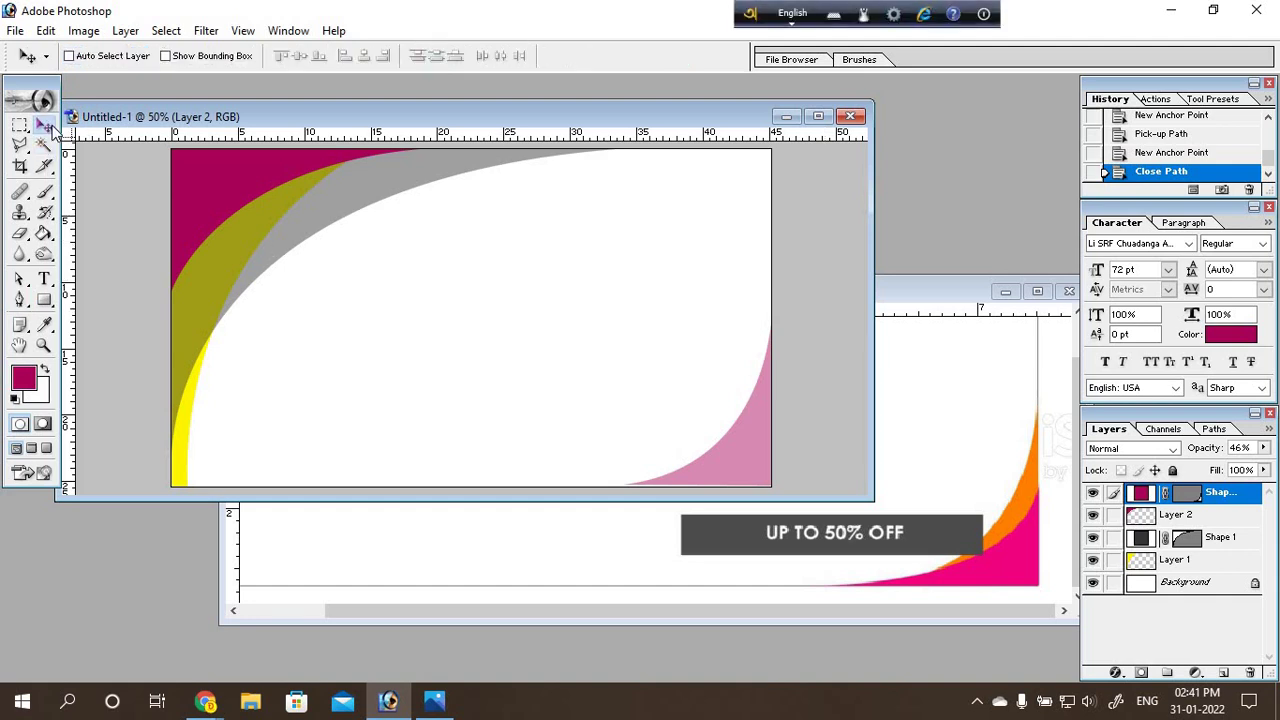
# Step: Fill the corner shape with a saturated orange sampled from the reference banner
pyautogui.press('Right')
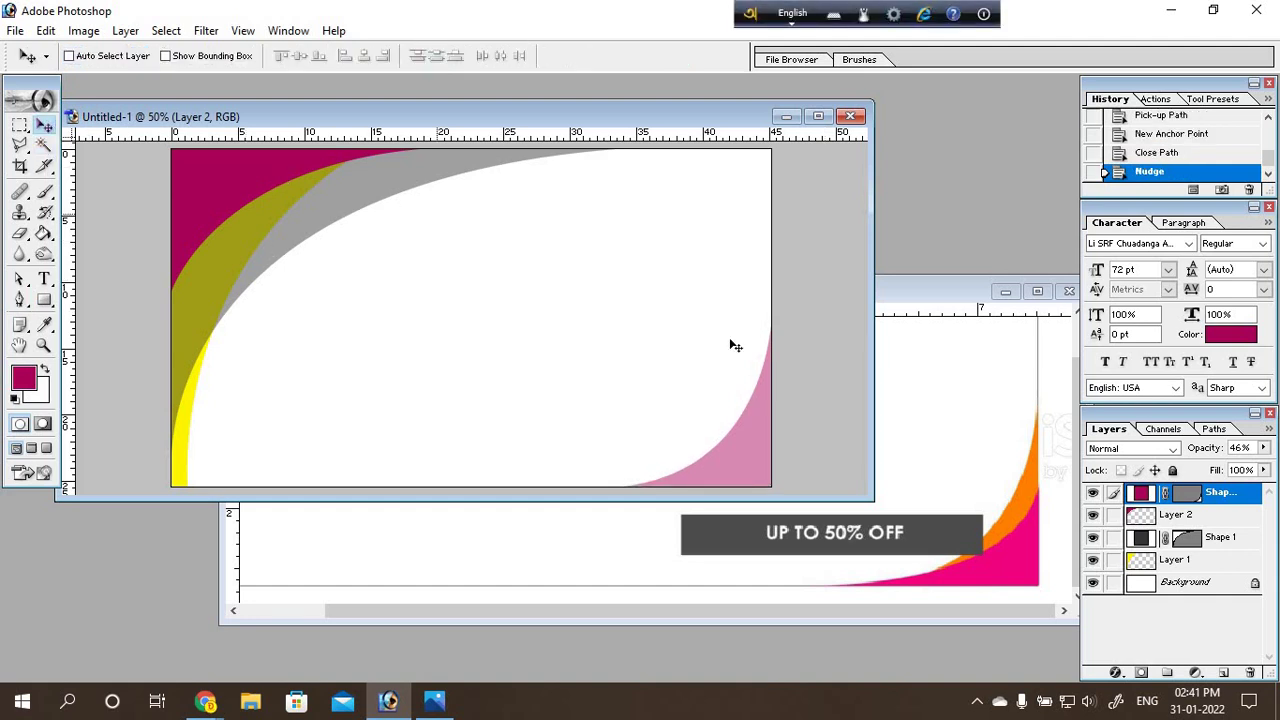
pyautogui.doubleClick(1141, 493)
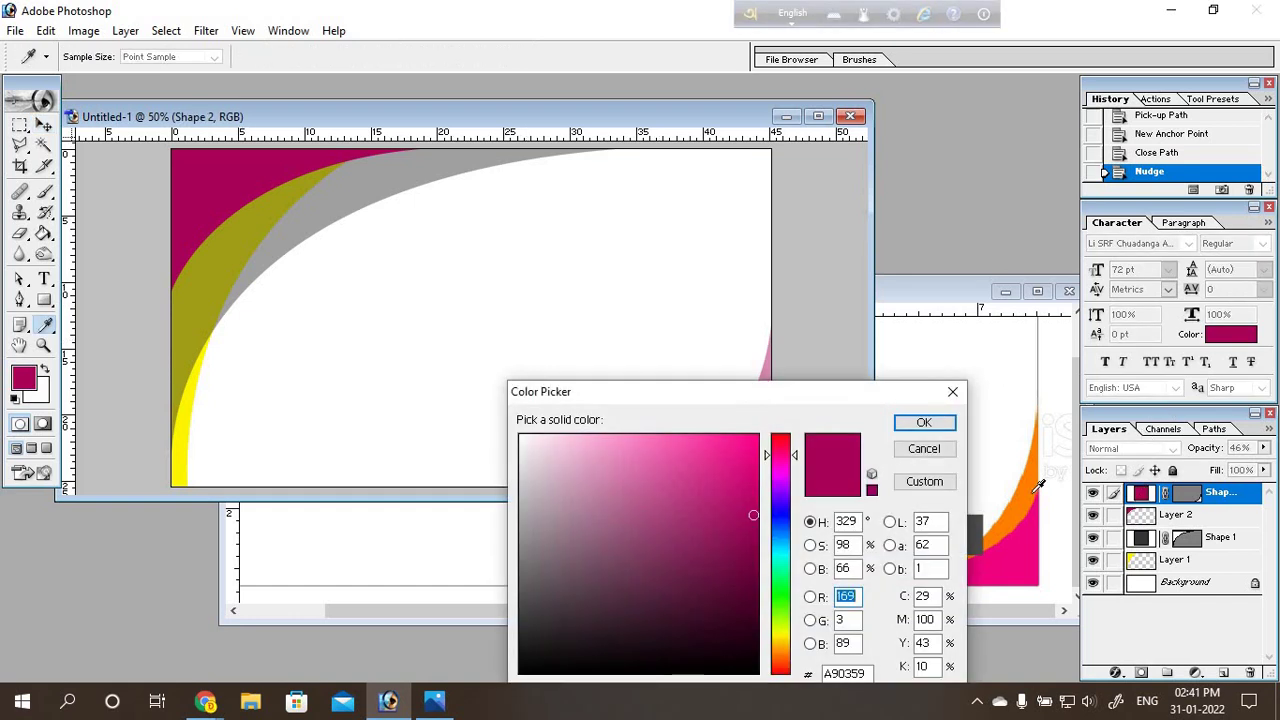
pyautogui.click(1033, 490)
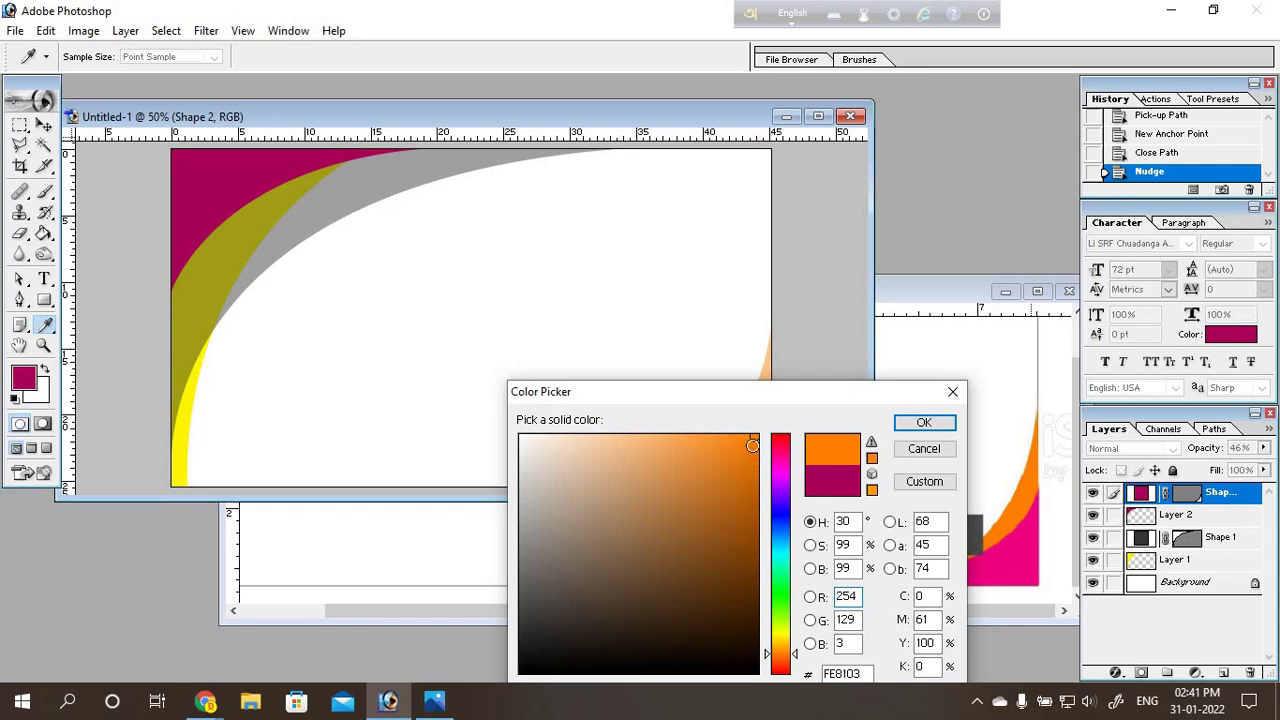
pyautogui.moveTo(752, 445); pyautogui.dragTo(780, 444)
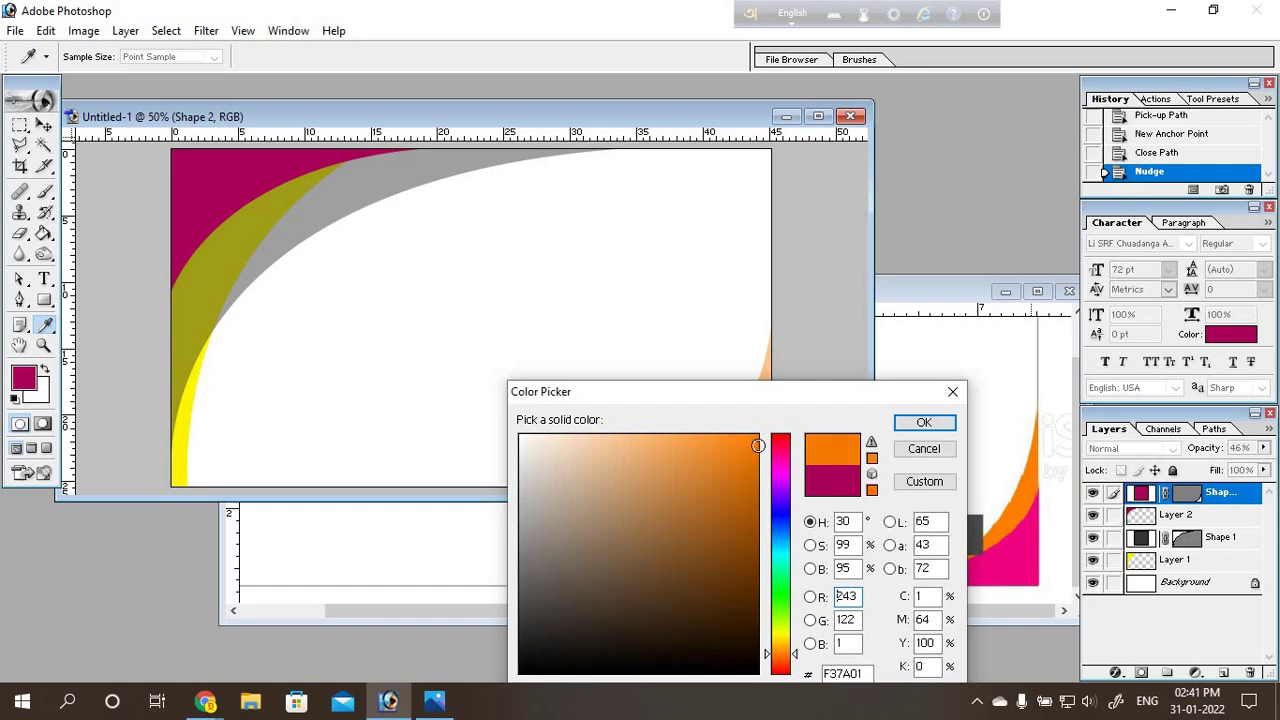
pyautogui.click(918, 422)
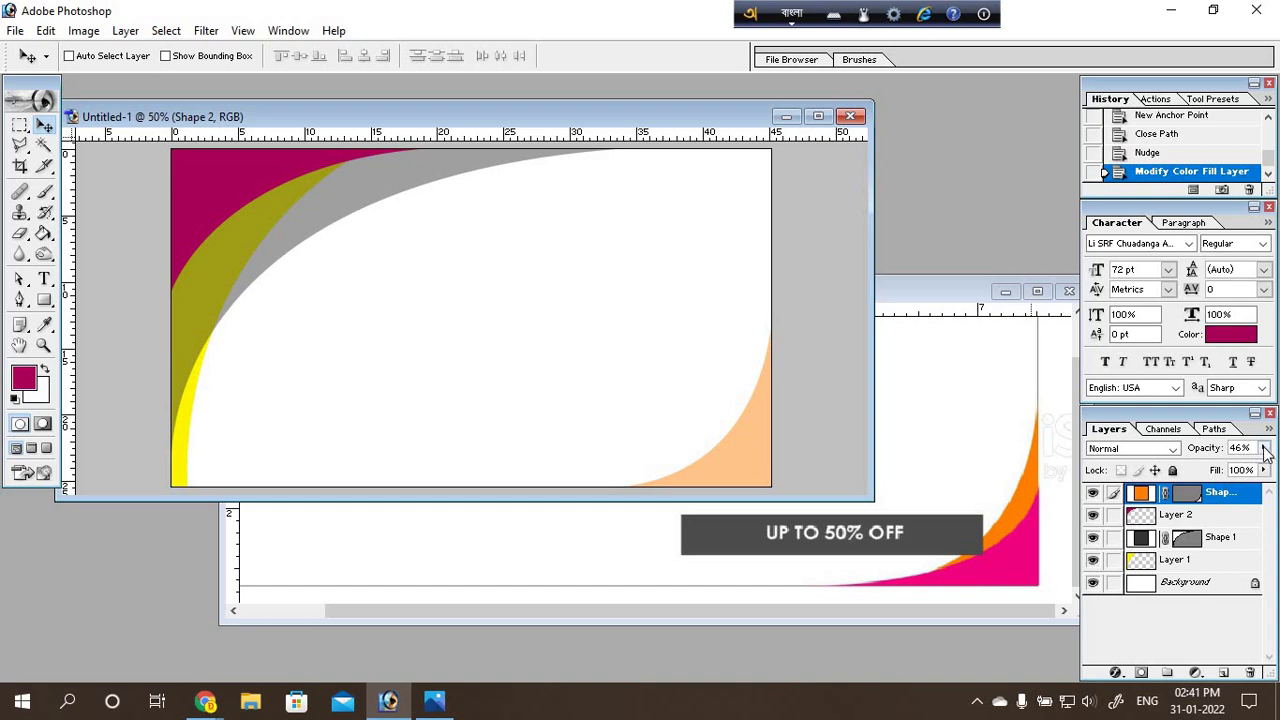
# Step: Raise the orange corner shape layer's opacity to 100%
pyautogui.click(1265, 452)
pyautogui.moveTo(1210, 467); pyautogui.dragTo(1275, 470)
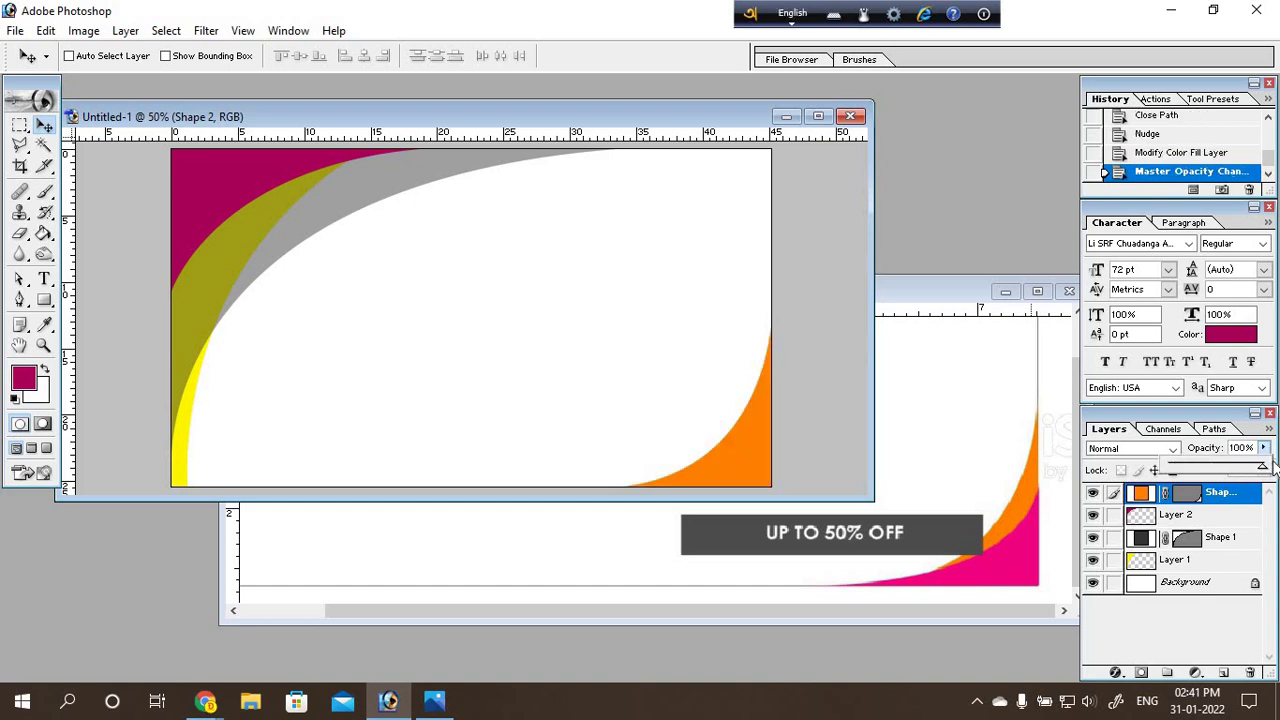
pyautogui.click(970, 293)
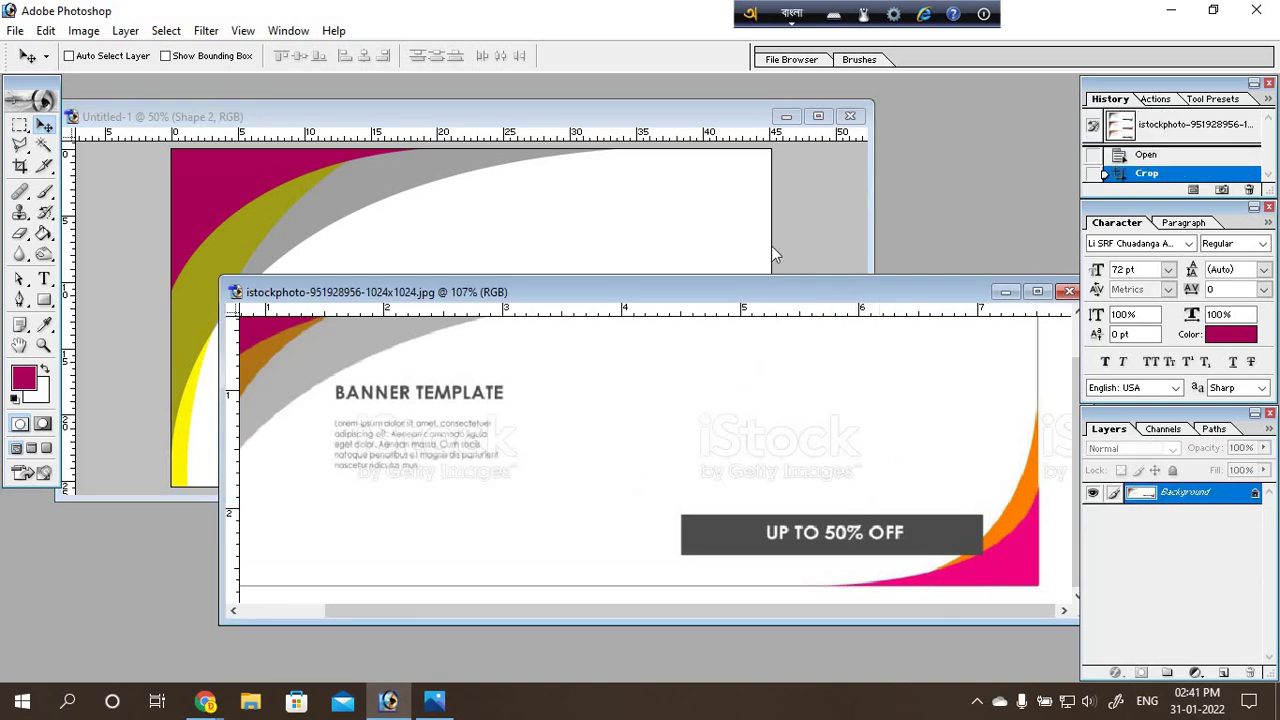
pyautogui.click(800, 198)
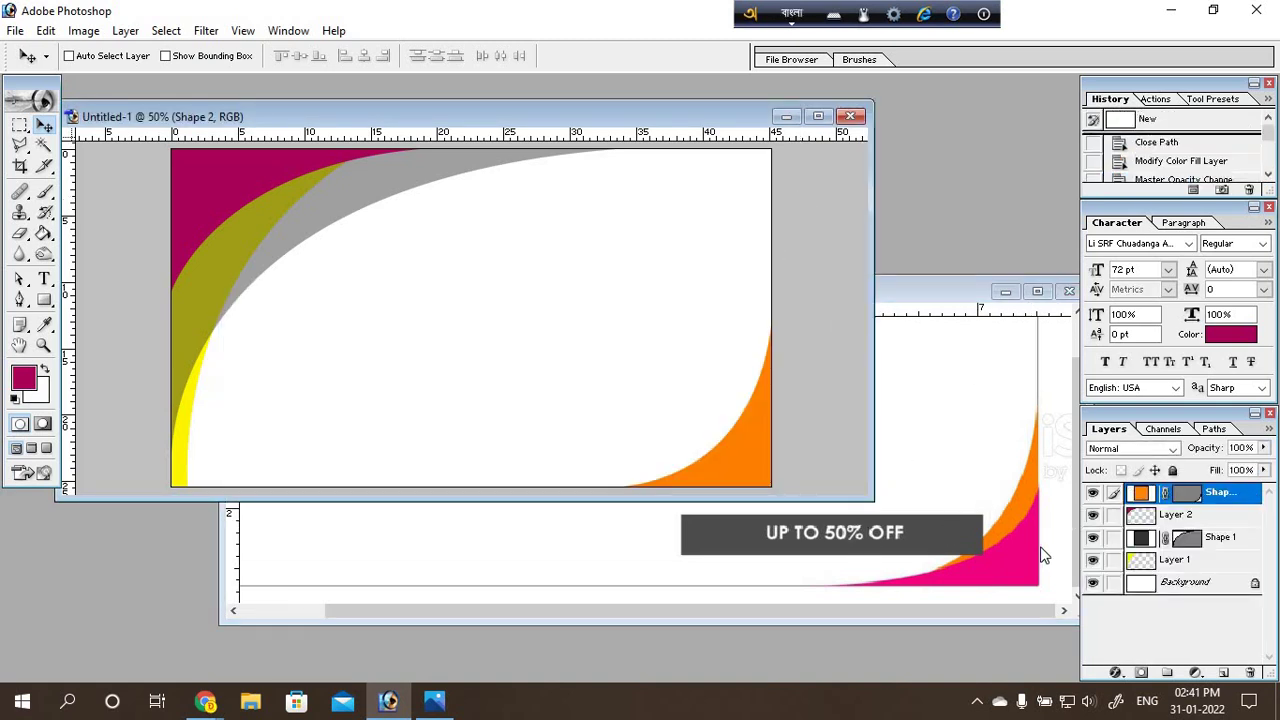
pyautogui.click(20, 299)
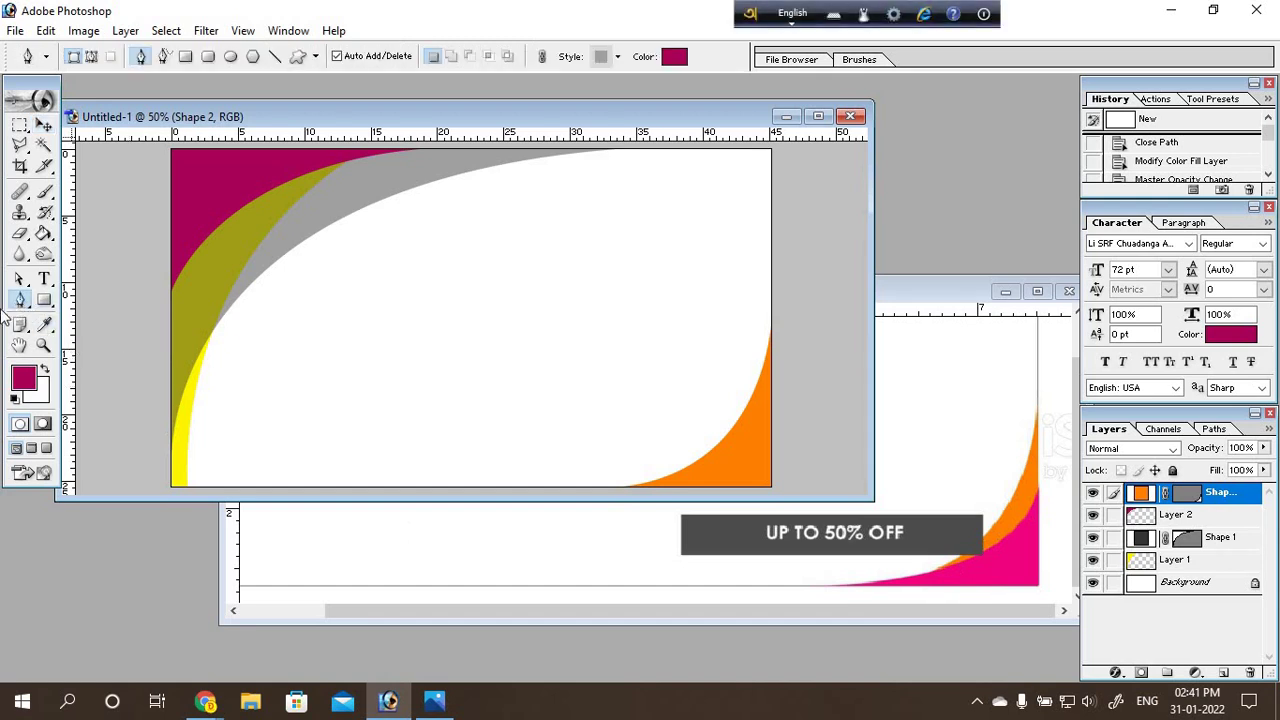
# Step: Draw a closed dark magenta corner shape below the orange curve at 100% opacity
pyautogui.click(771, 408)
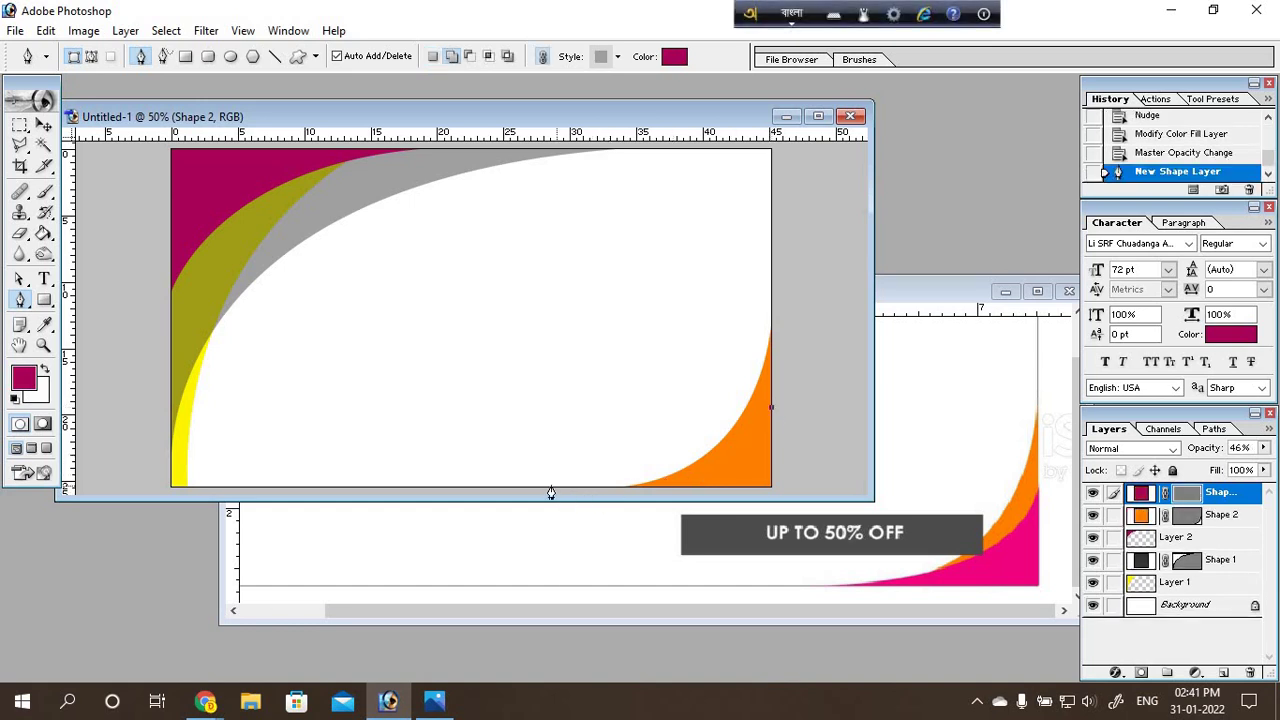
pyautogui.moveTo(546, 488); pyautogui.dragTo(355, 469)
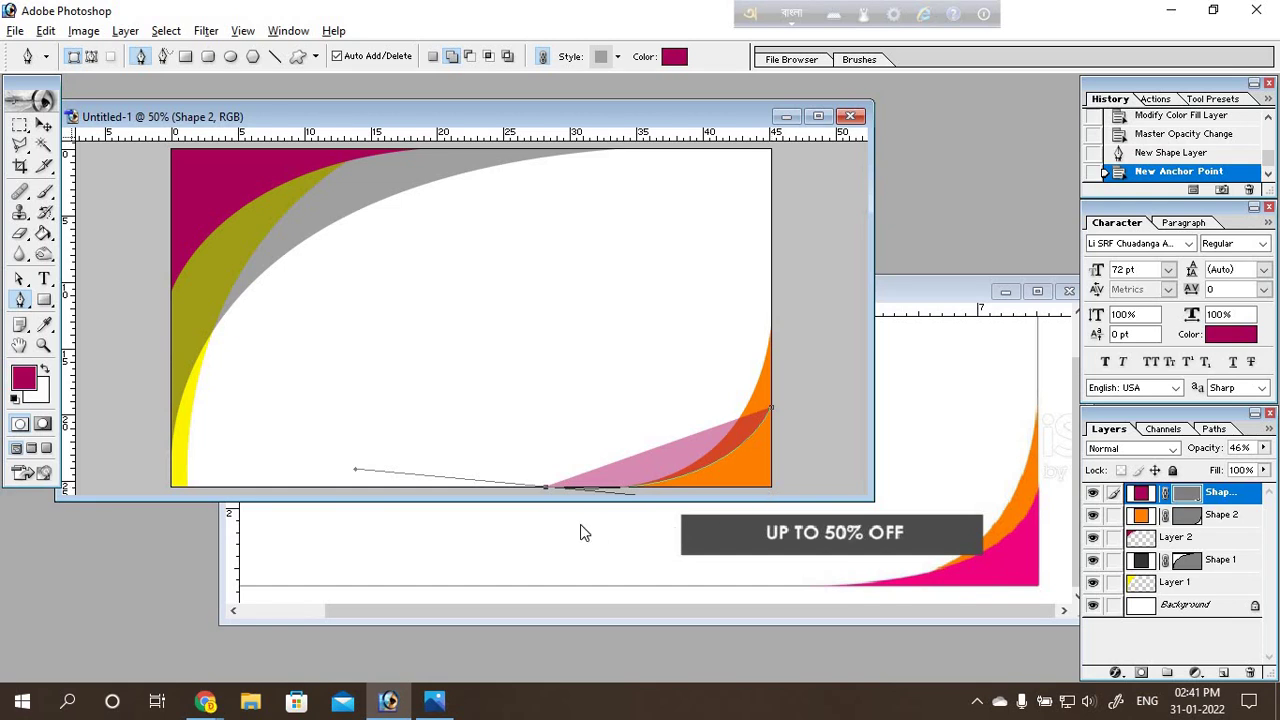
pyautogui.click(546, 488)
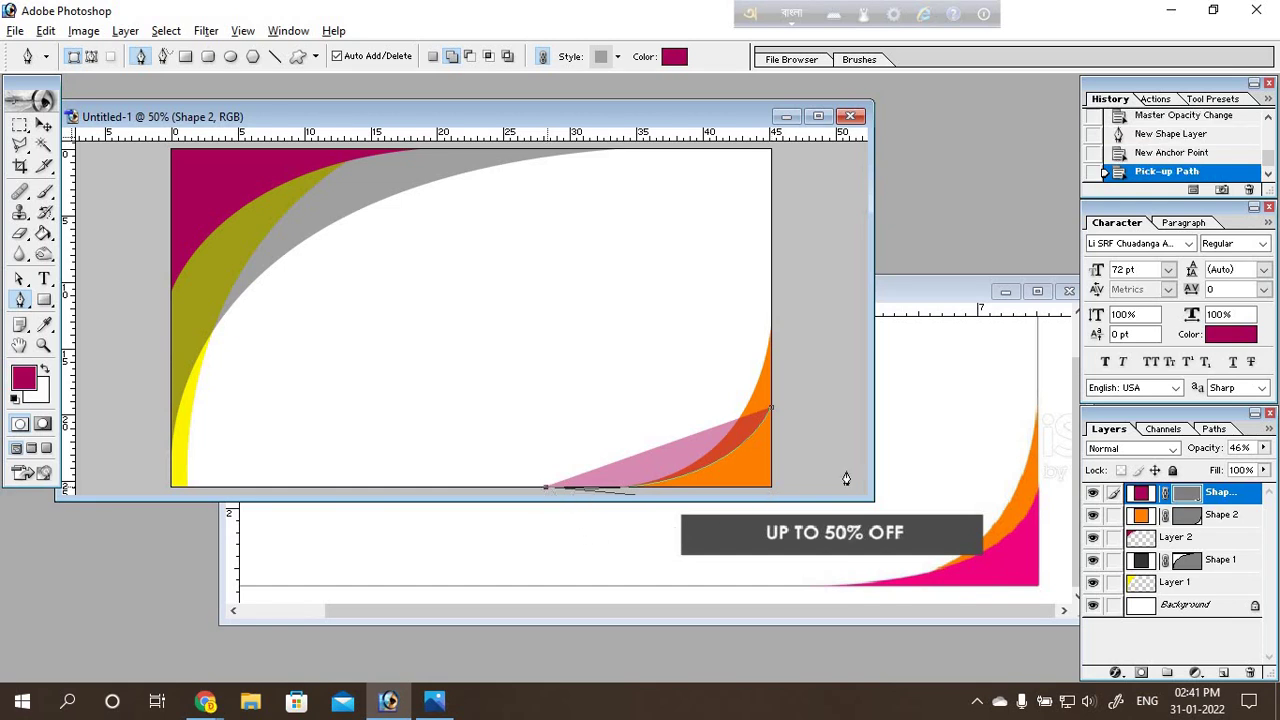
pyautogui.click(771, 489)
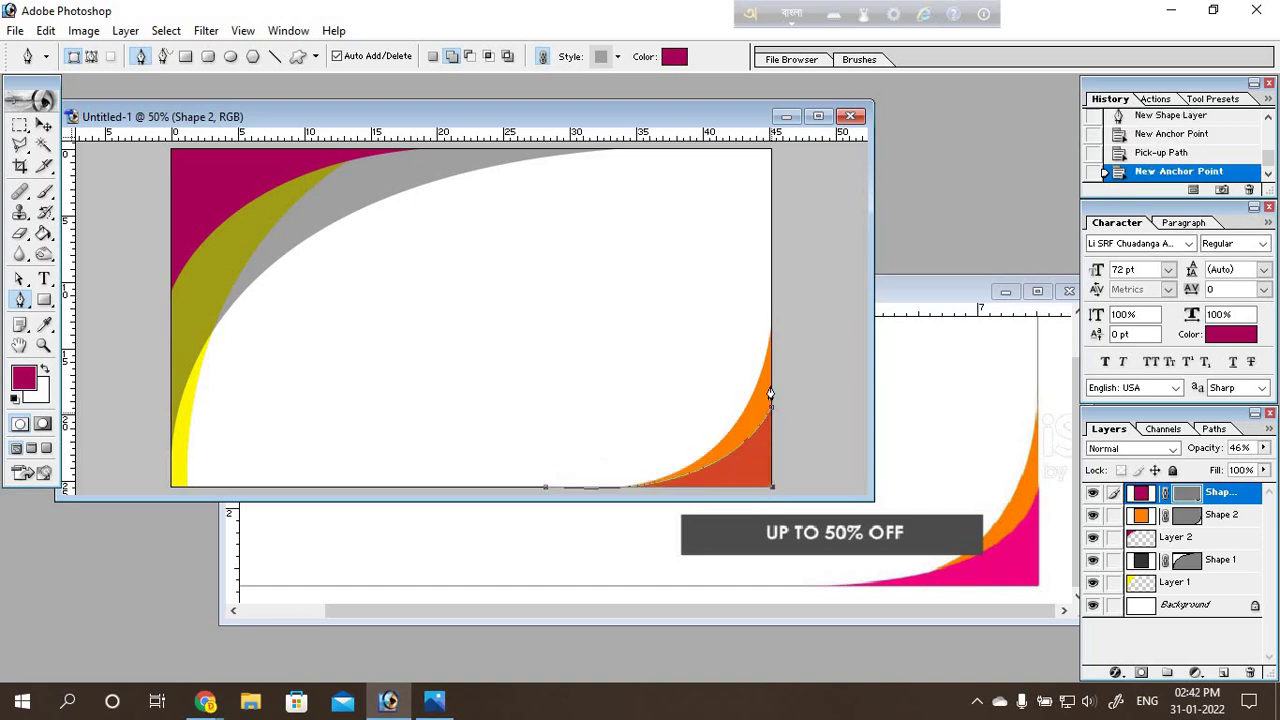
pyautogui.click(772, 413)
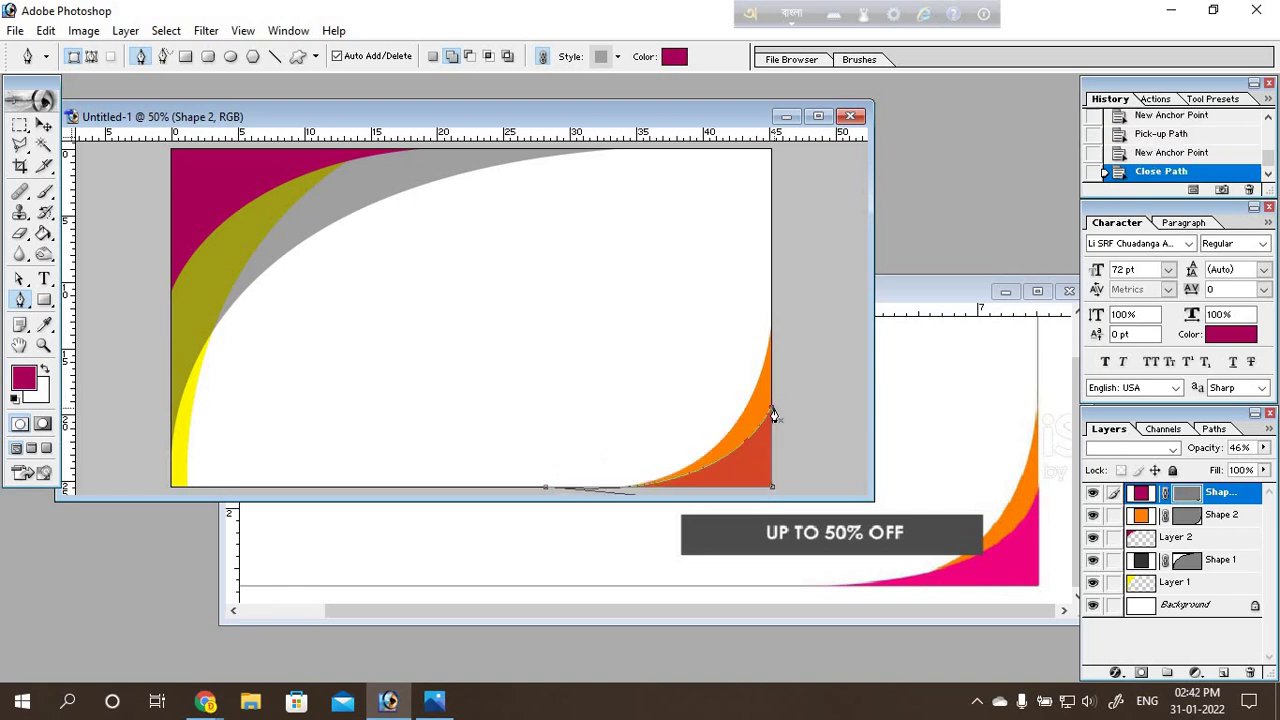
pyautogui.press('Return')
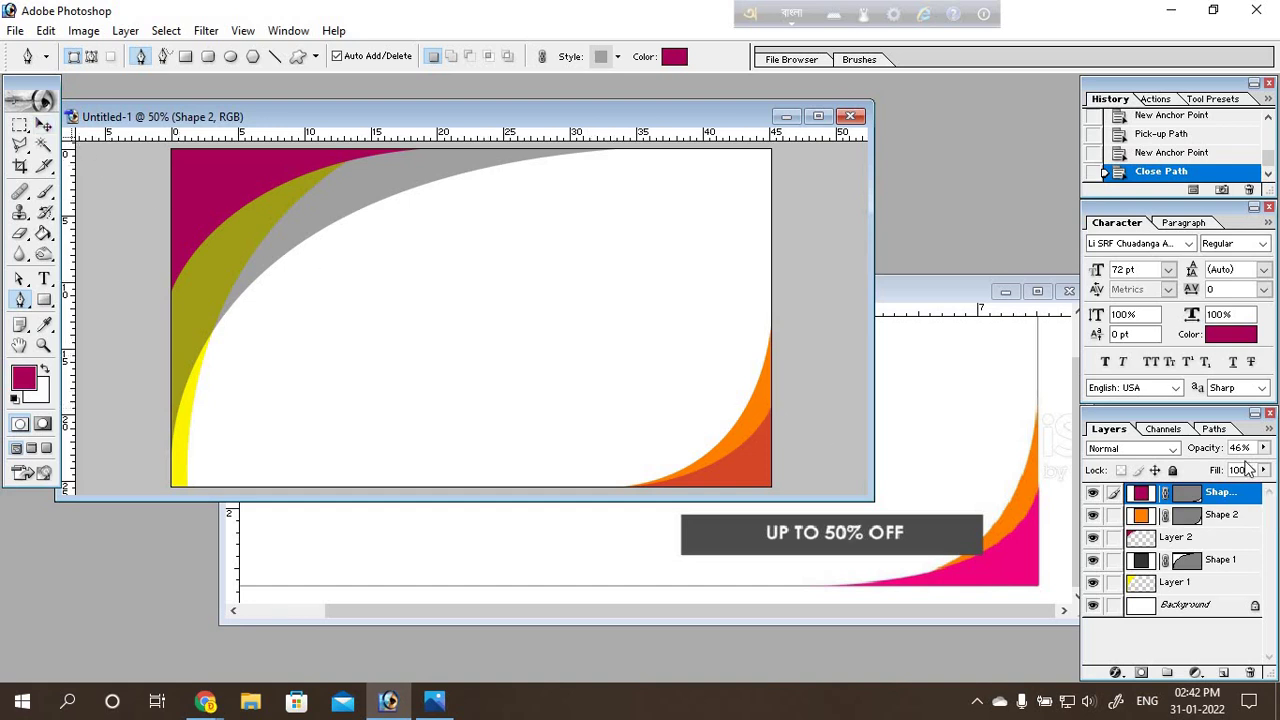
pyautogui.moveTo(1264, 448); pyautogui.dragTo(1279, 484)
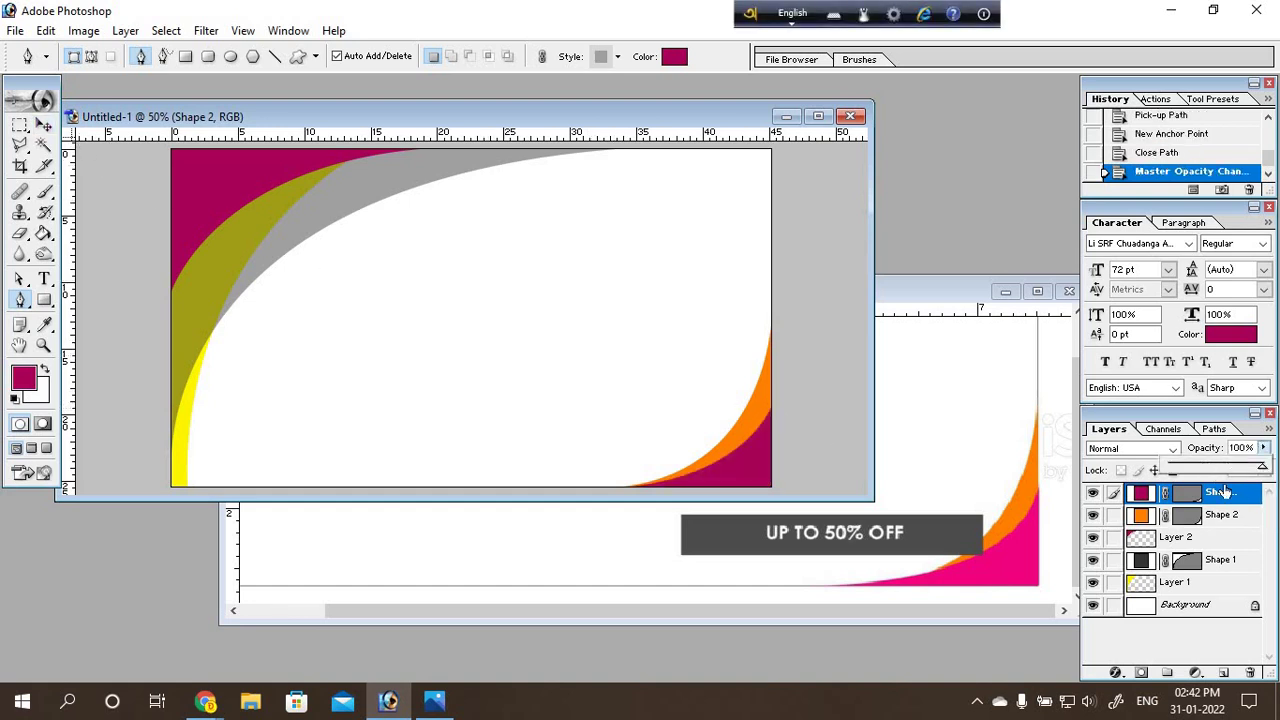
pyautogui.click(44, 125)
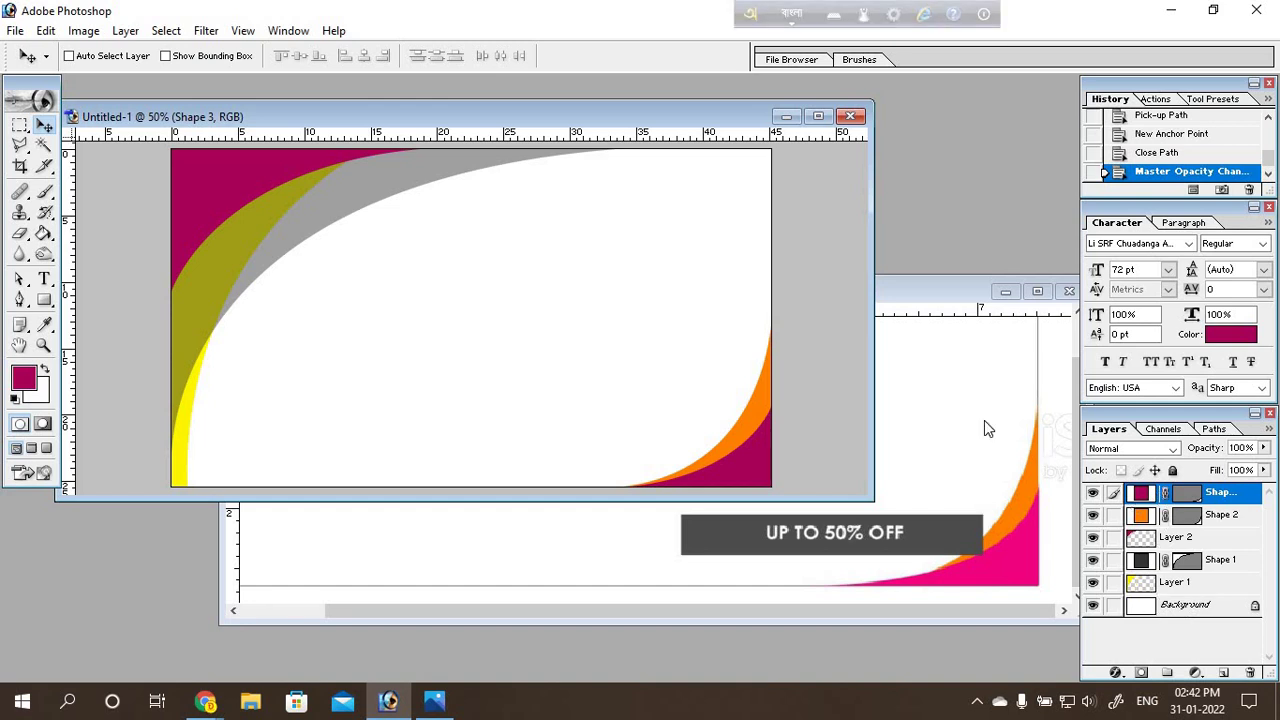
# Step: Move the reference window aside and resize the Untitled-1 banner window larger
pyautogui.moveTo(918, 294); pyautogui.dragTo(816, 197)
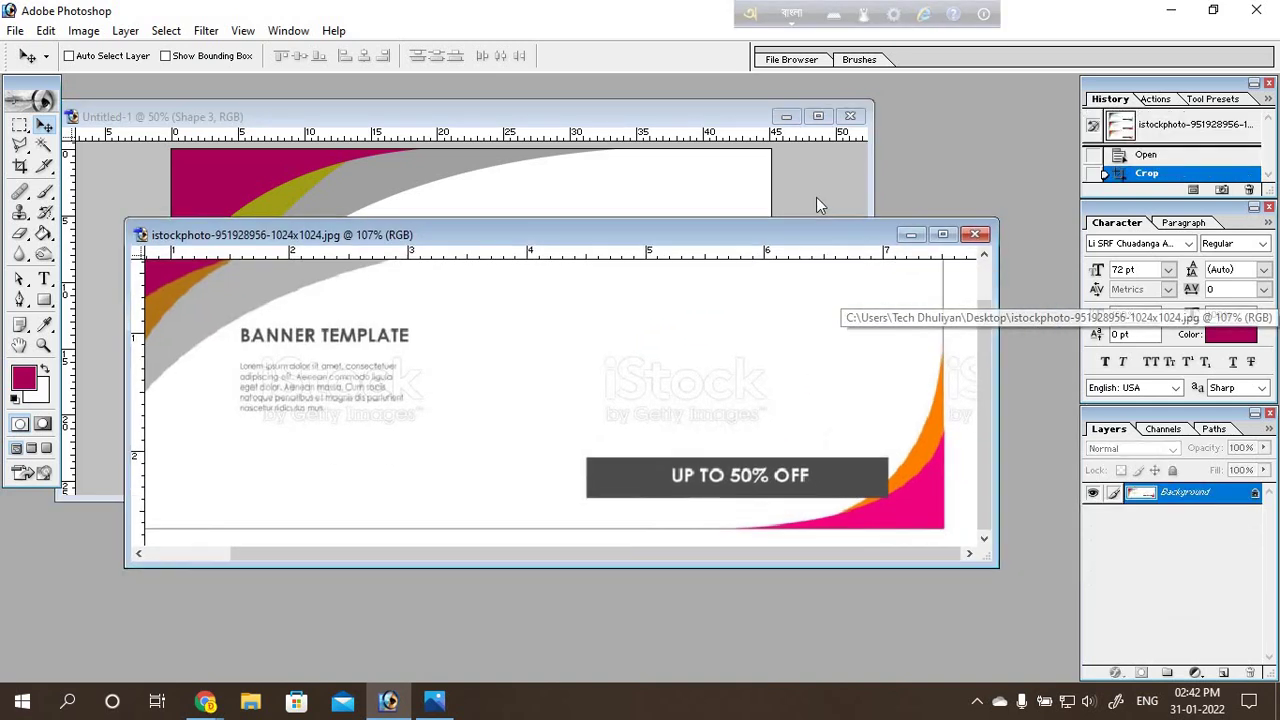
pyautogui.click(637, 117)
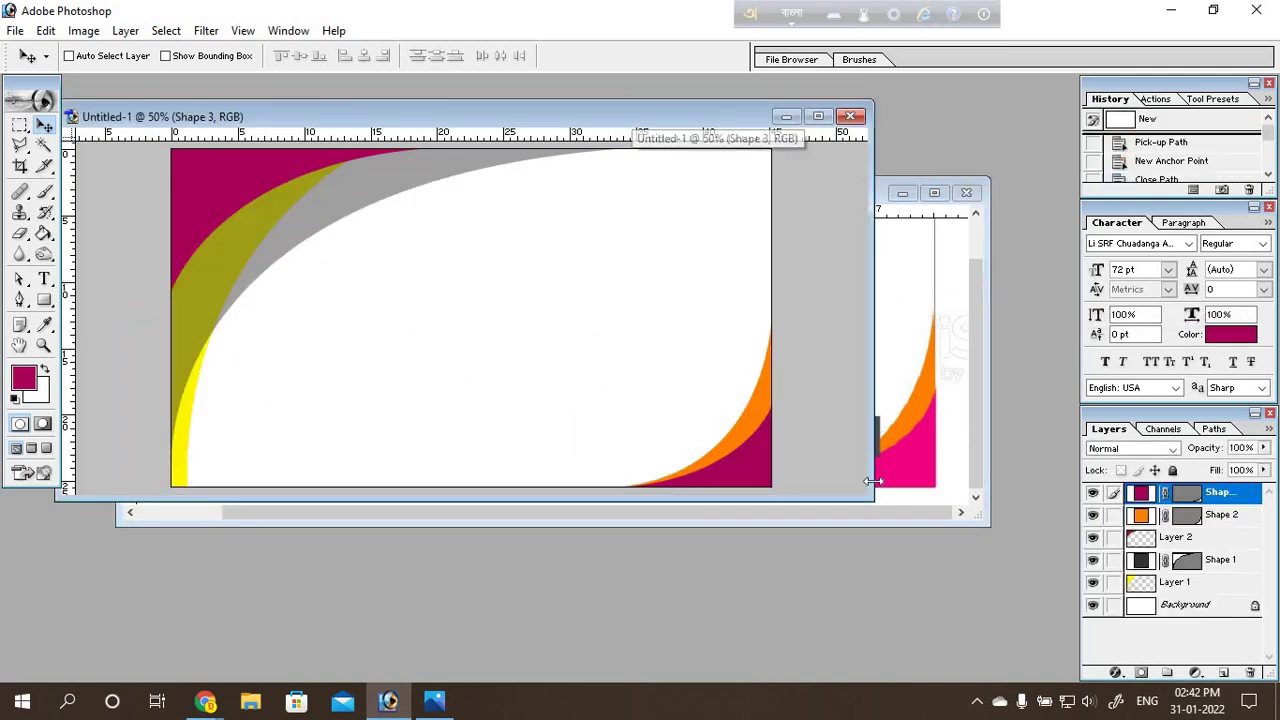
pyautogui.moveTo(867, 495); pyautogui.dragTo(1012, 572)
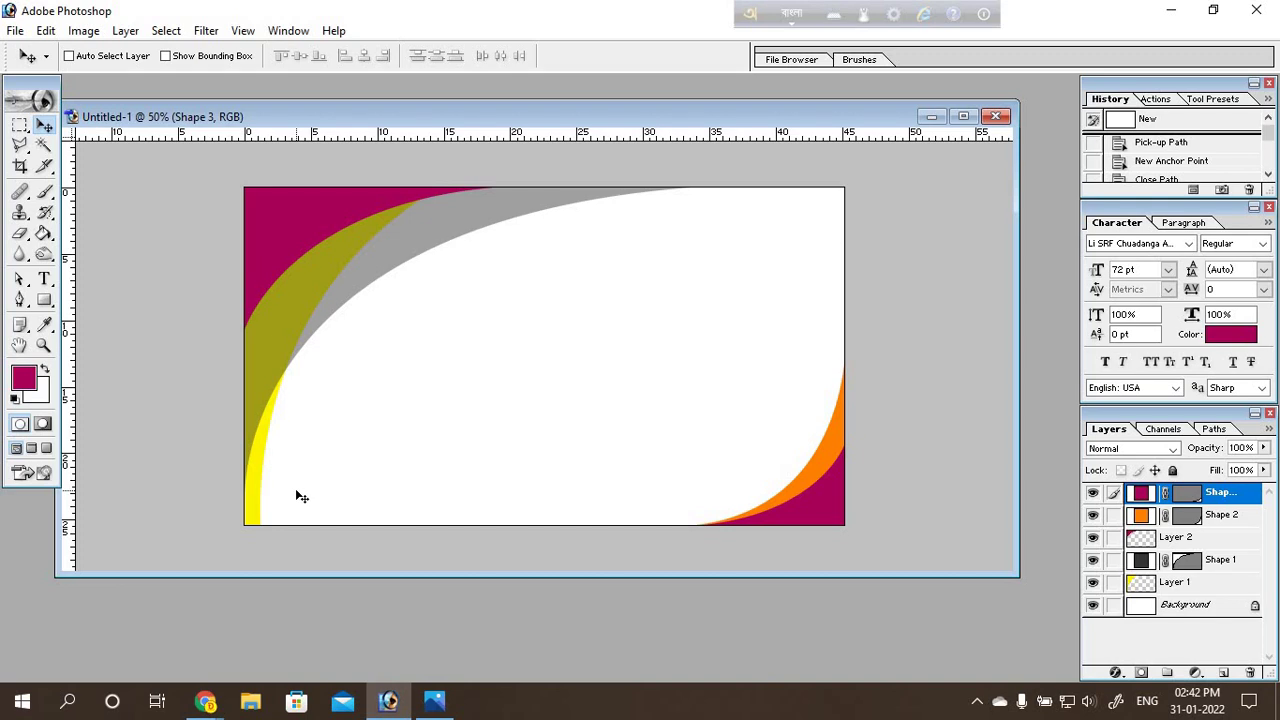
# Step: Switch the Pen tool to Paths mode and begin a curved path across the banner's middle
pyautogui.click(20, 300)
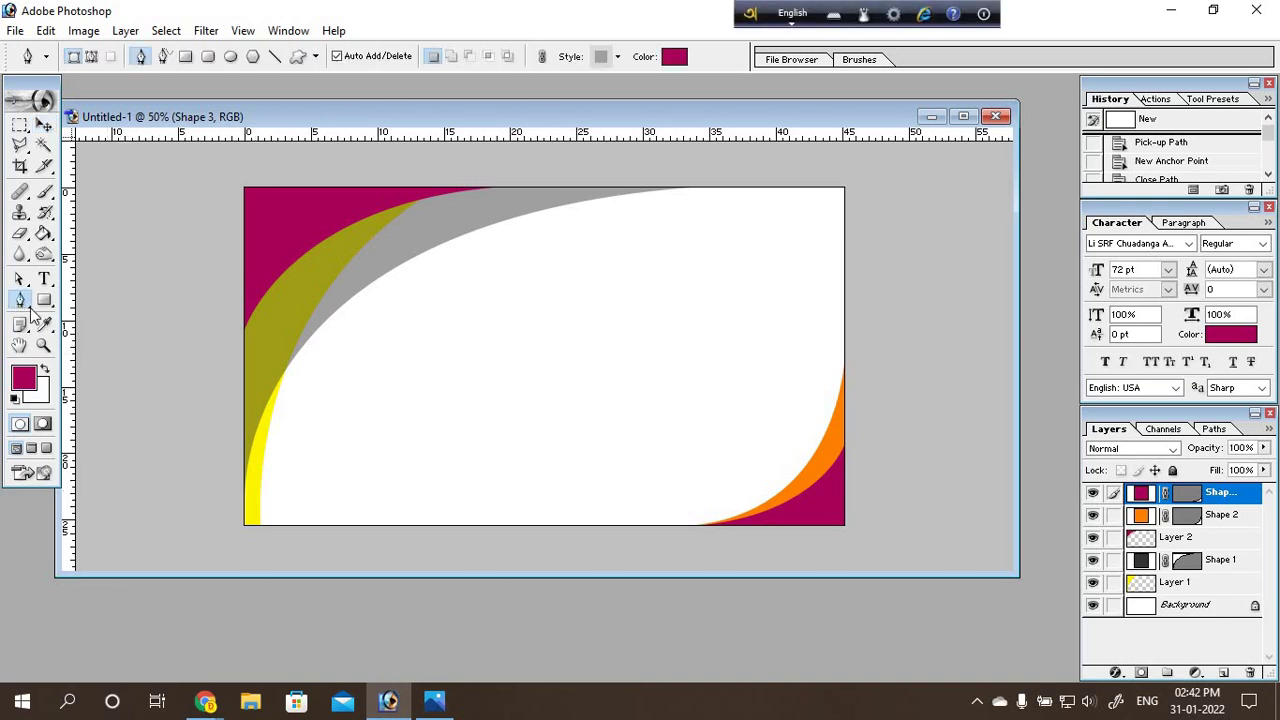
pyautogui.click(415, 331)
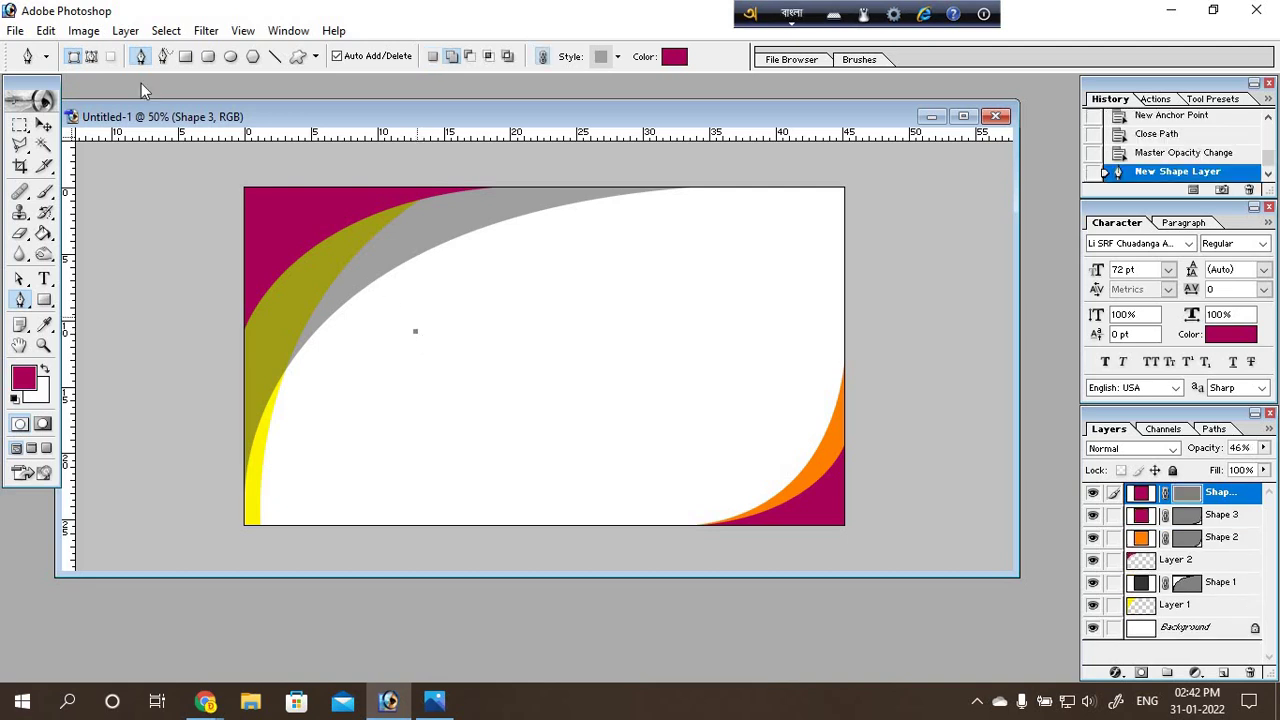
pyautogui.hotkey('ctrl', 'z')
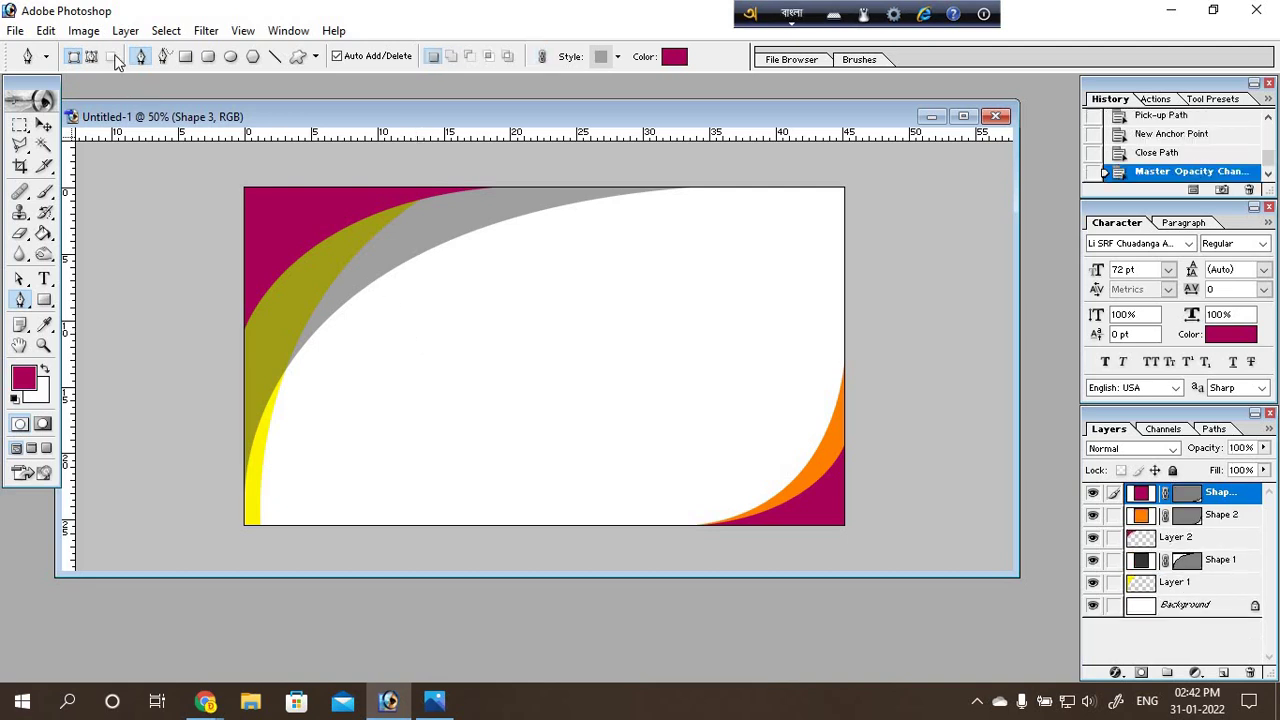
pyautogui.click(92, 57)
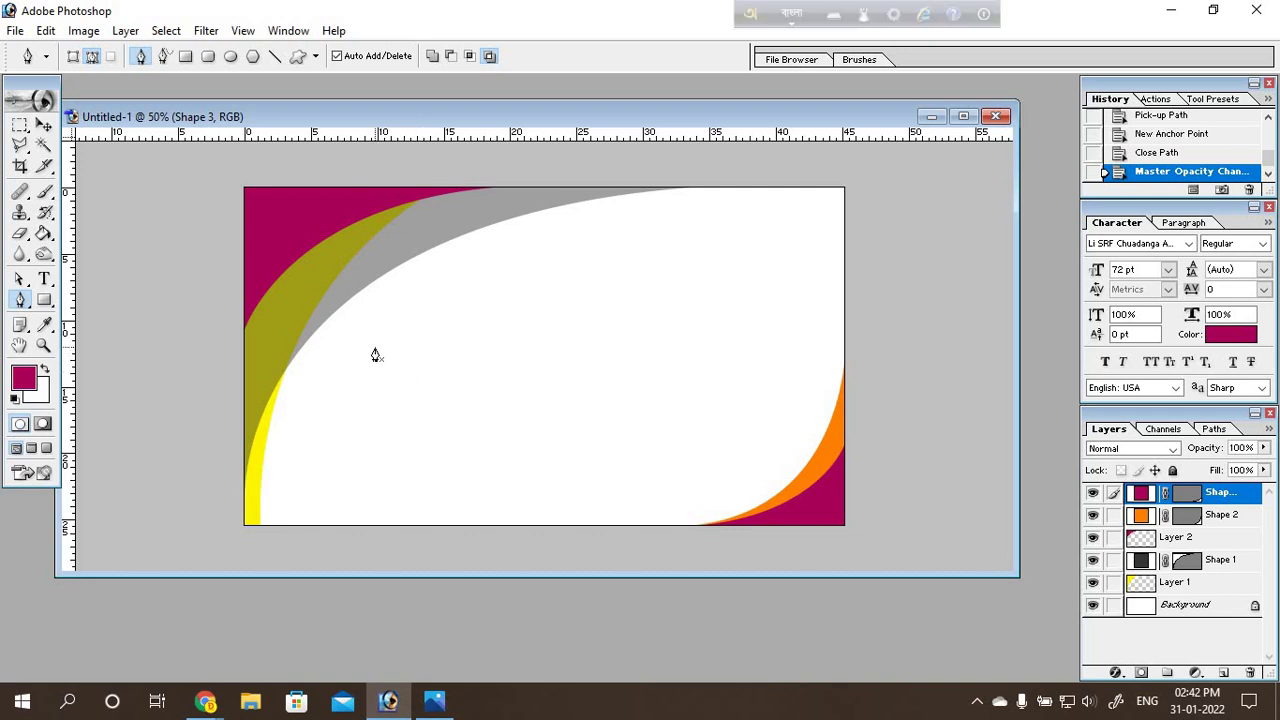
pyautogui.click(375, 347)
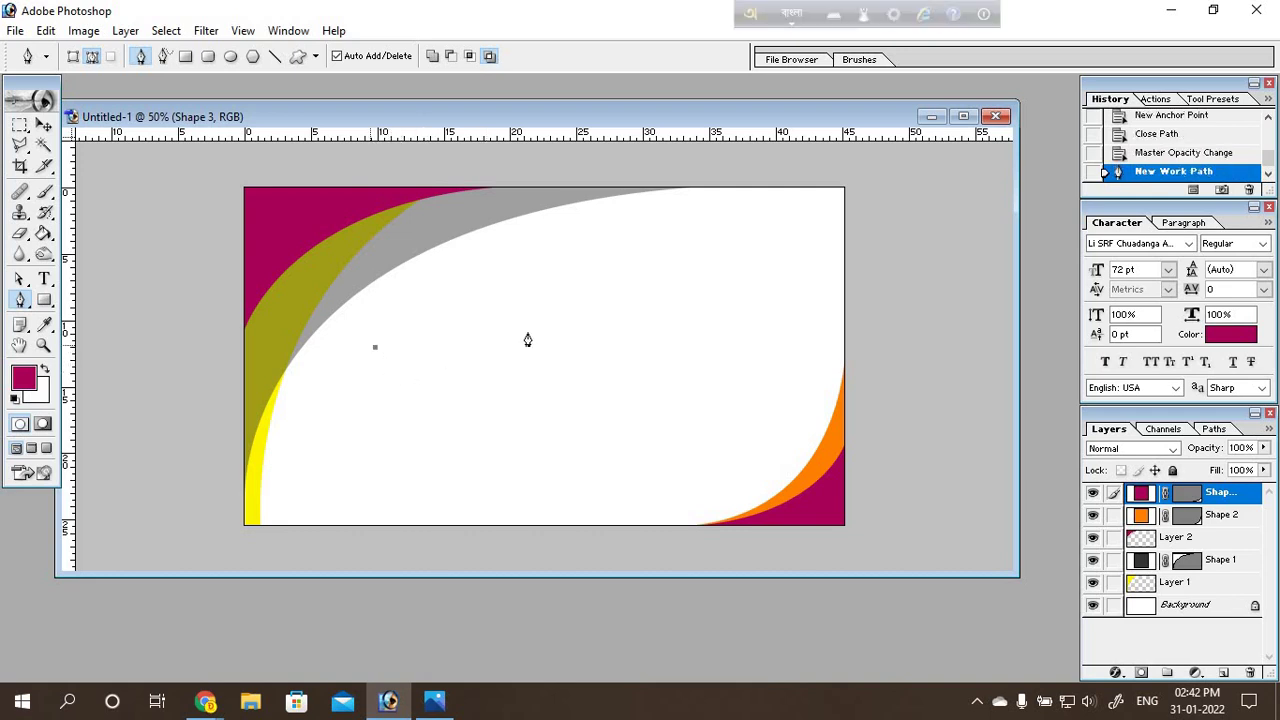
pyautogui.moveTo(612, 330); pyautogui.dragTo(689, 391)
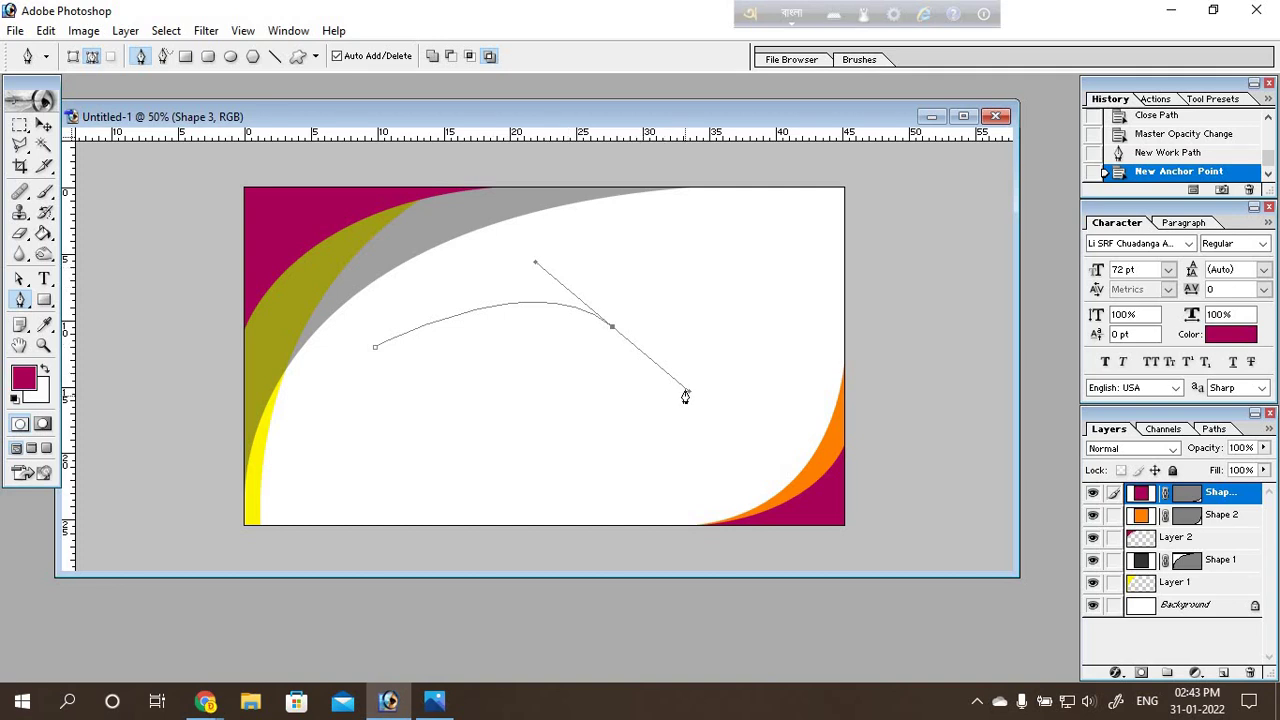
# Step: Close the trial outline with a straight lower segment, then step it back in history
pyautogui.click(443, 418)
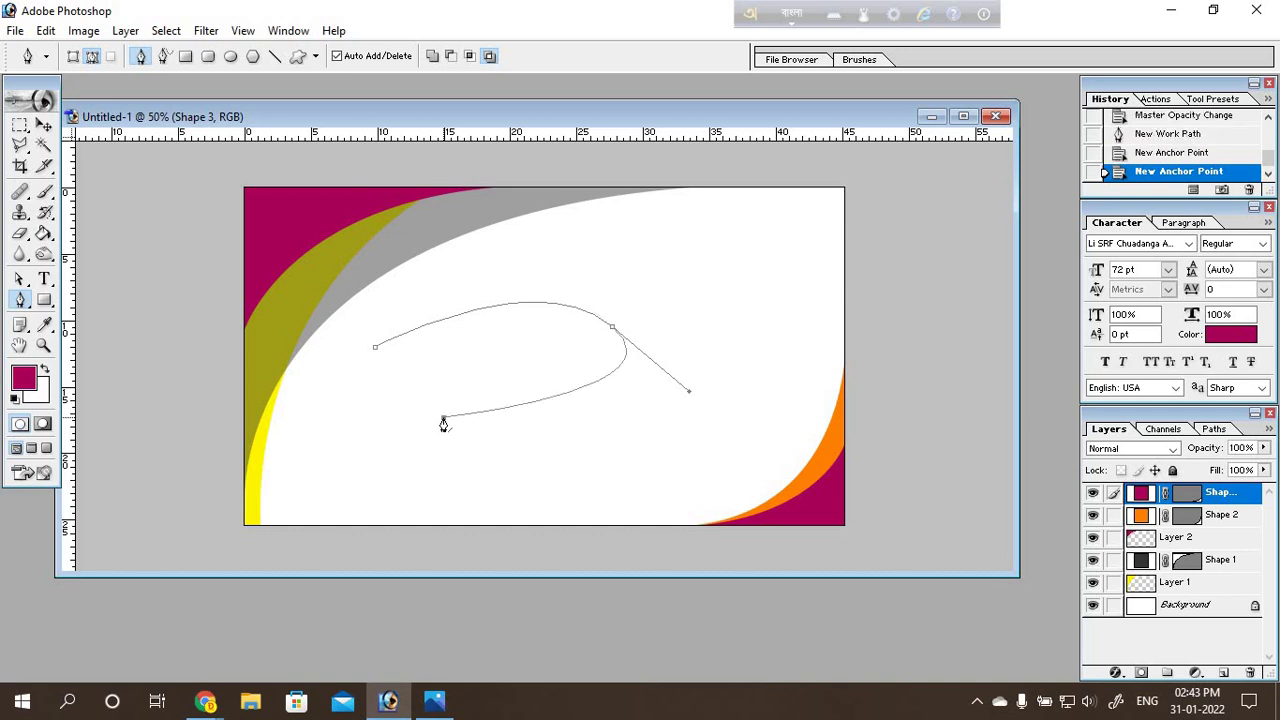
pyautogui.hotkey('ctrl', 'z')
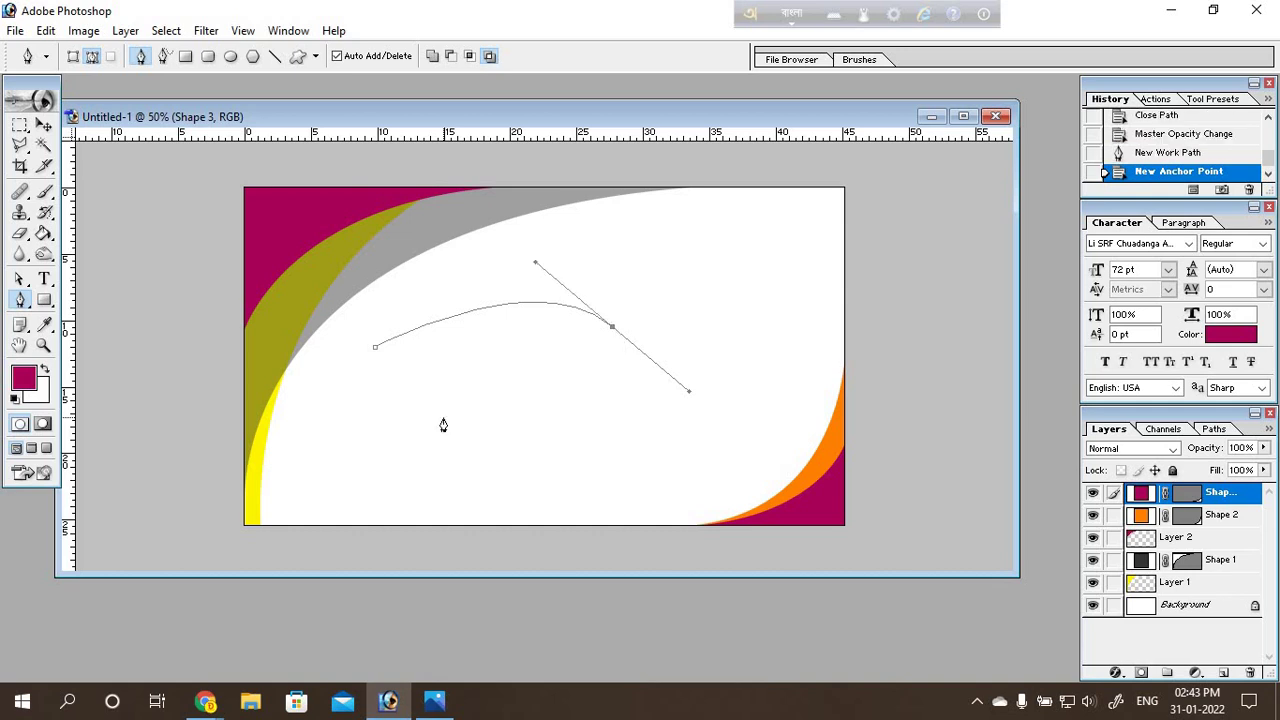
pyautogui.click(612, 328)
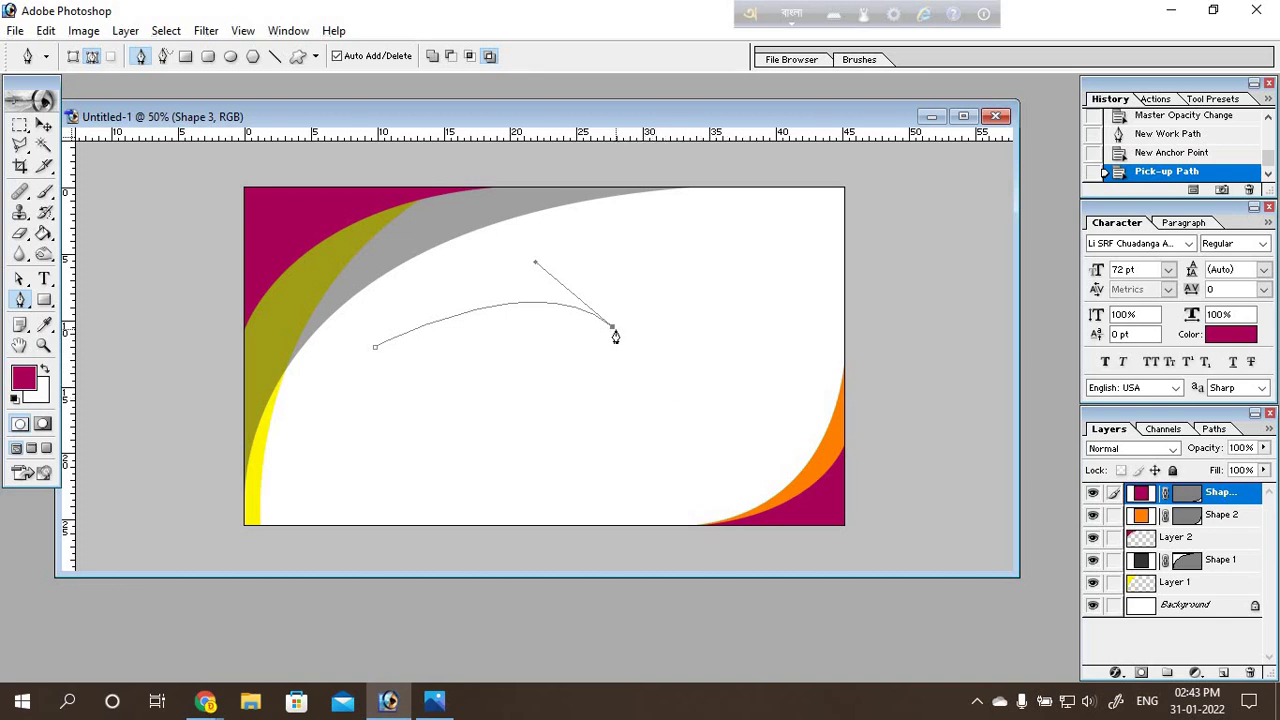
pyautogui.click(447, 408)
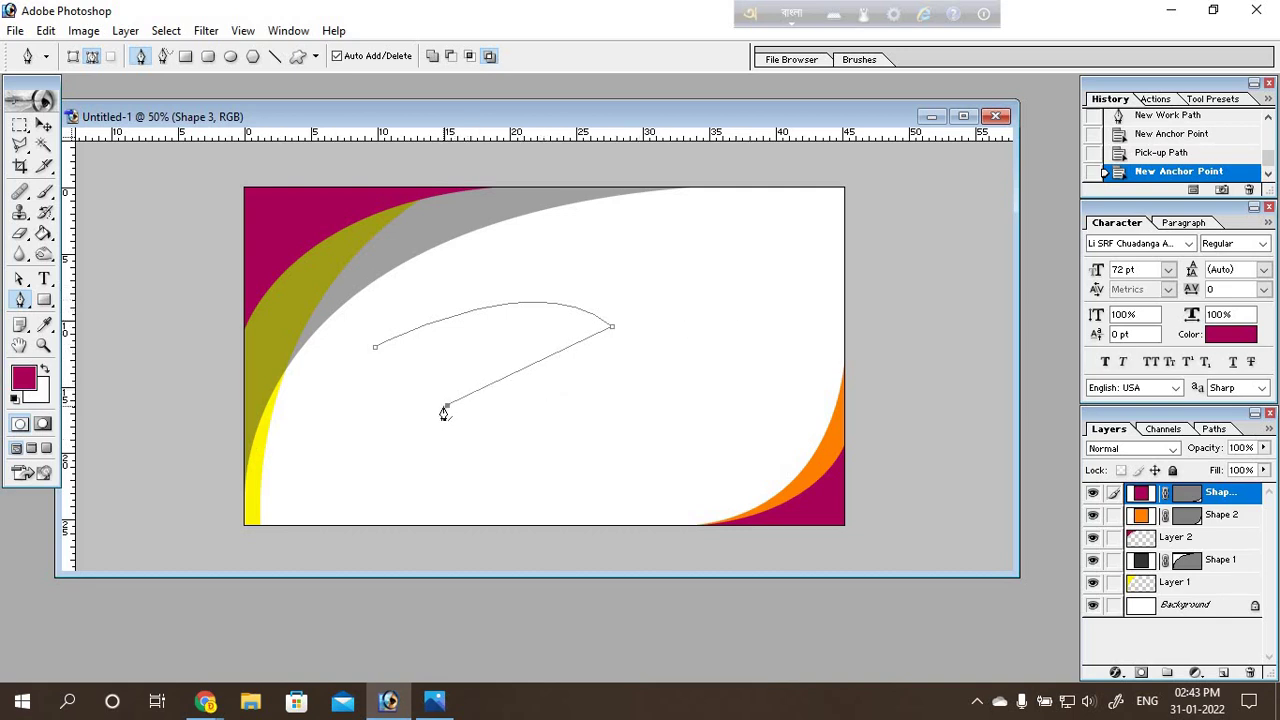
pyautogui.click(376, 350)
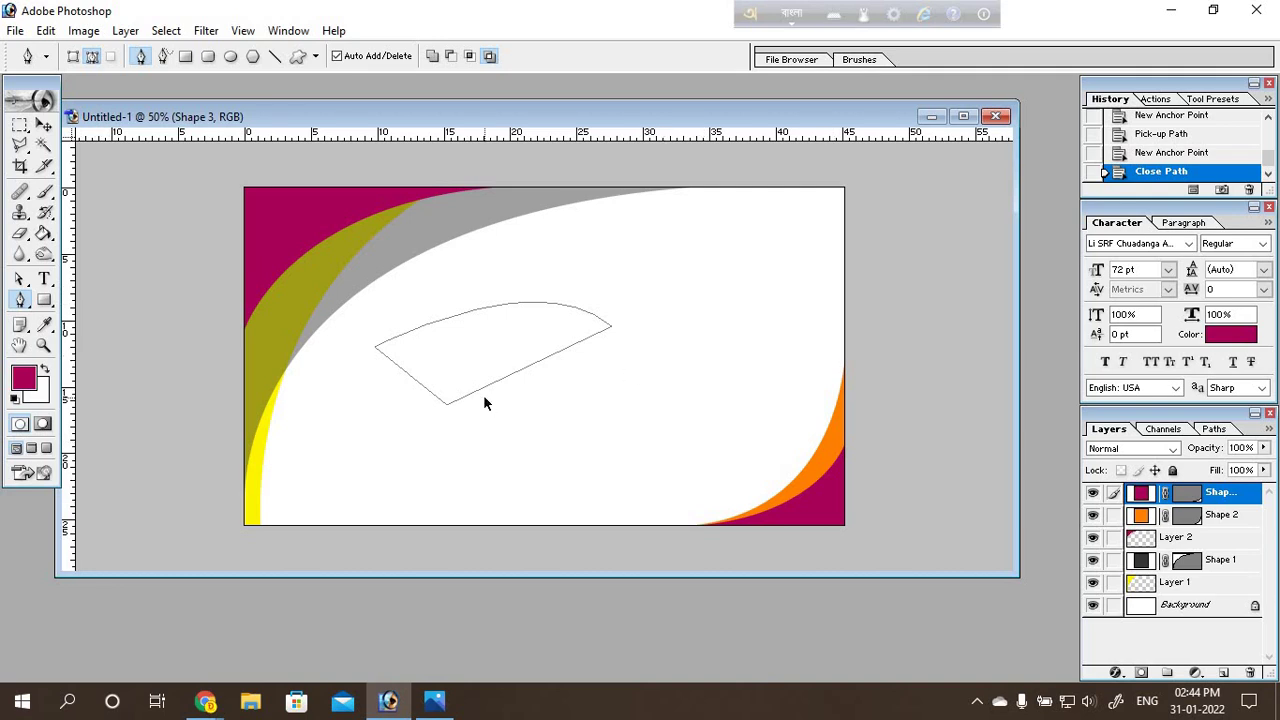
pyautogui.hotkey('ctrl', 'alt', 'z')
pyautogui.hotkey('ctrl', 'alt', 'z')
pyautogui.hotkey('ctrl', 'alt', 'z')
pyautogui.hotkey('ctrl', 'alt', 'z')
# Step: Draw a closed swoosh shape curving from the left-centre up to the top-right corner
pyautogui.press('0')
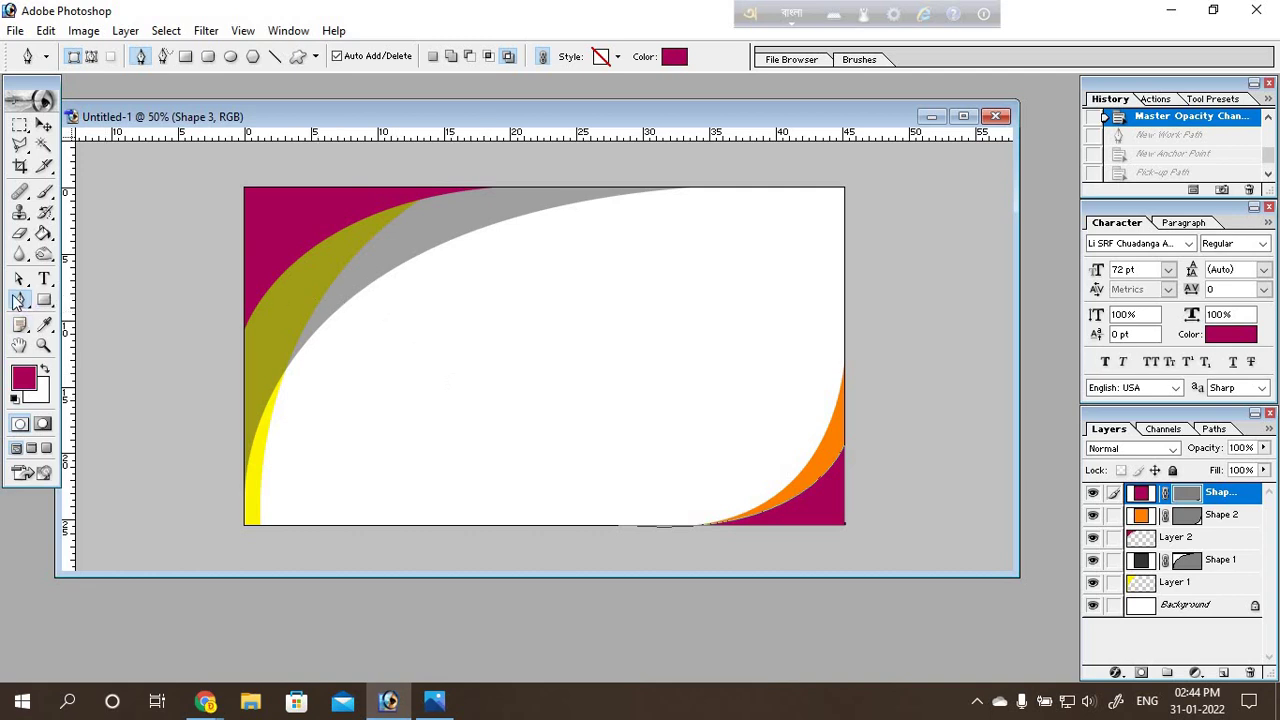
pyautogui.click(388, 396)
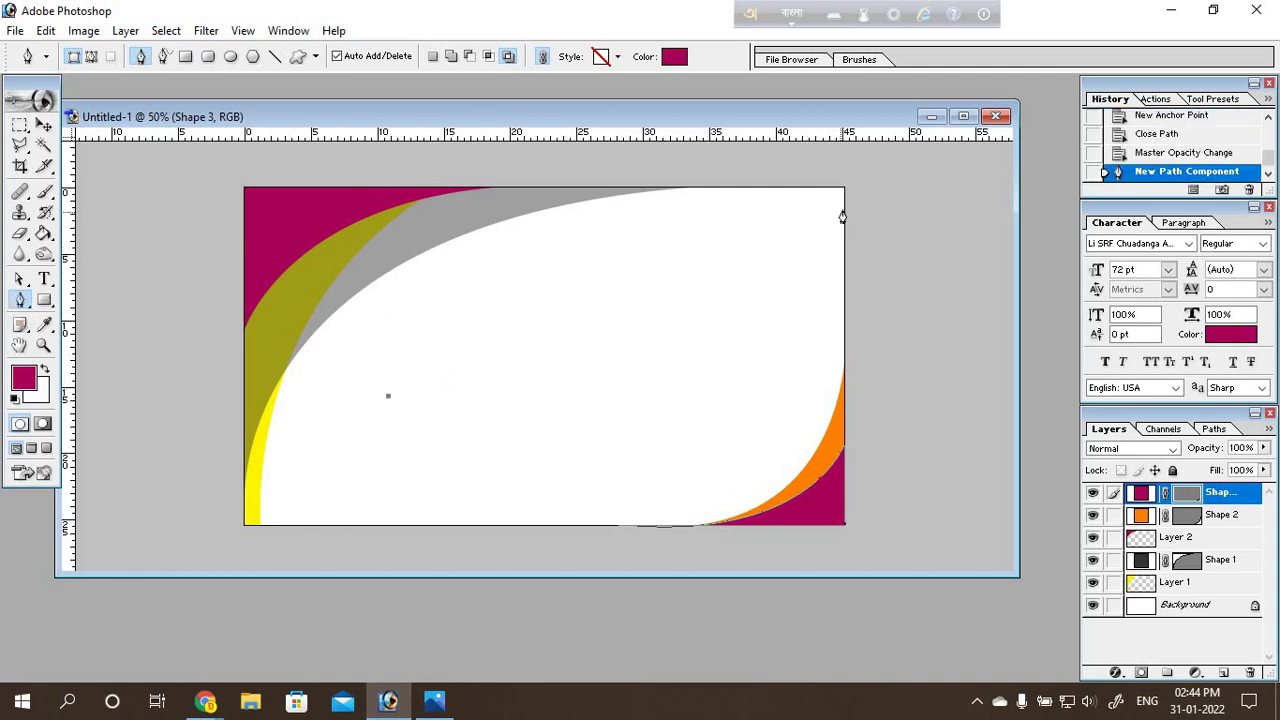
pyautogui.moveTo(843, 208); pyautogui.dragTo(1006, 29)
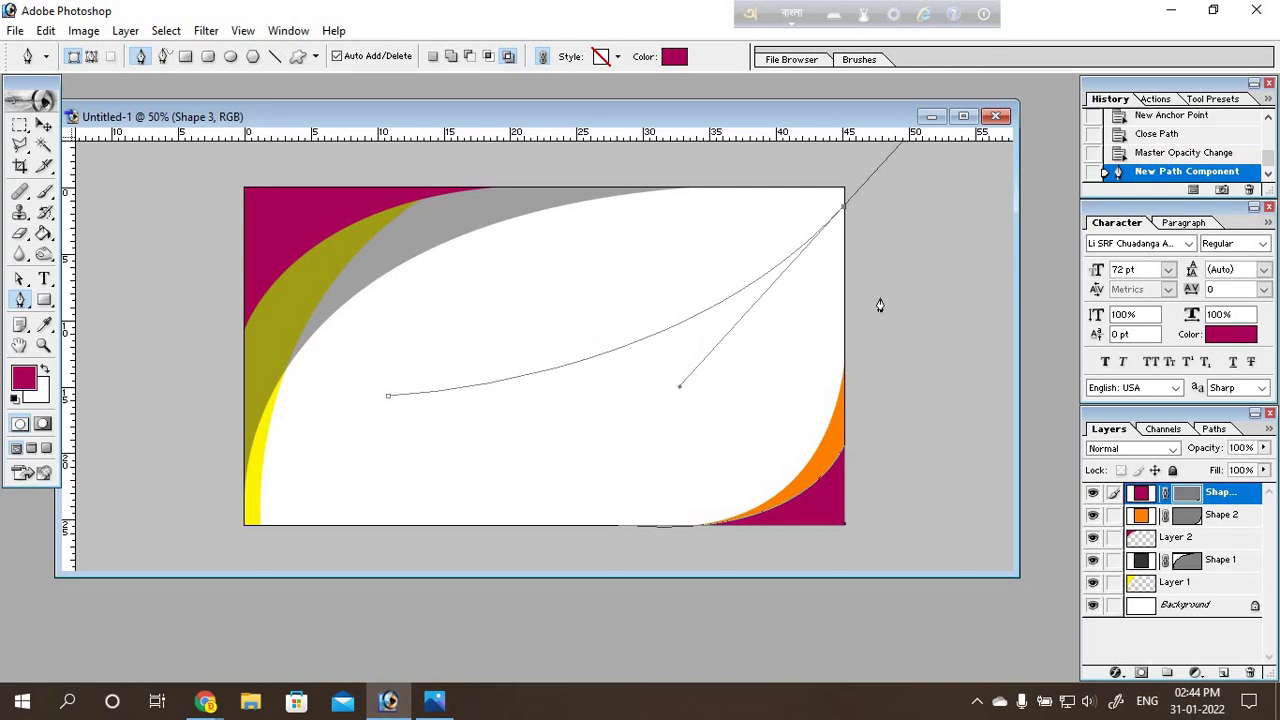
pyautogui.click(843, 209)
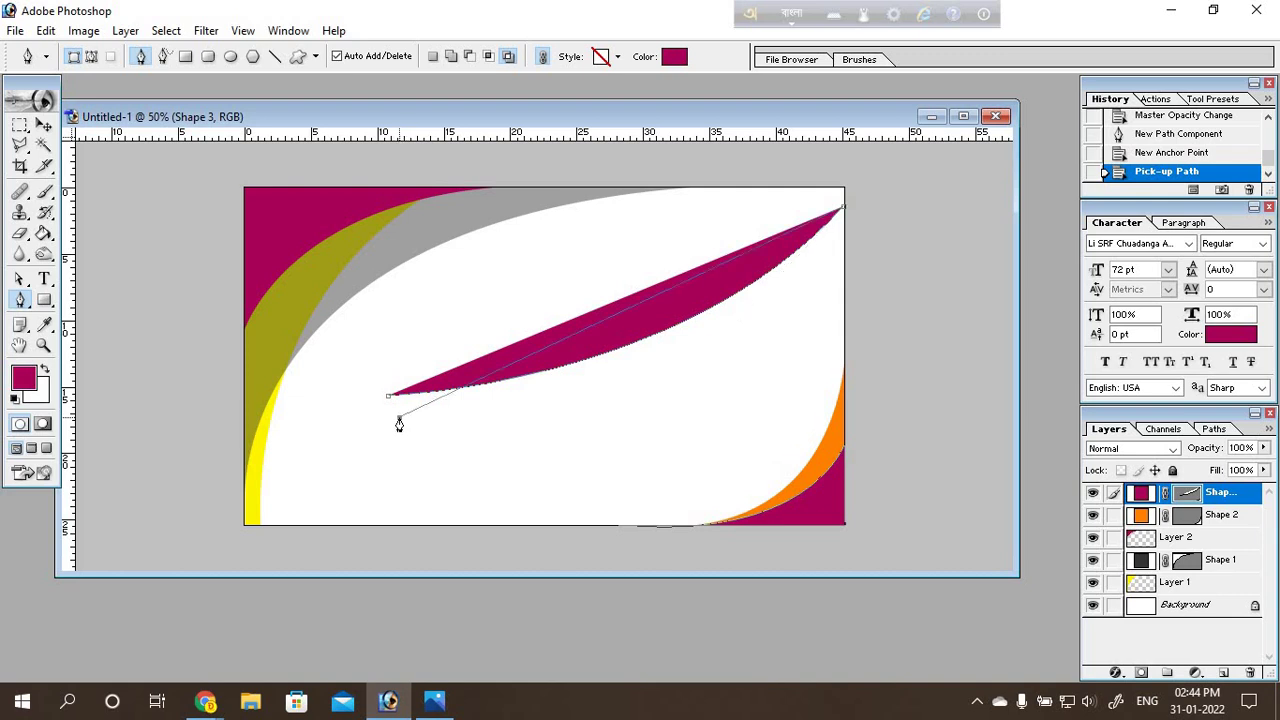
pyautogui.moveTo(399, 417)
pyautogui.mouseDown()
pyautogui.moveTo(123, 393)
pyautogui.moveTo(220, 371)
pyautogui.moveTo(222, 351)
pyautogui.moveTo(185, 346)
pyautogui.moveTo(110, 382)
pyautogui.mouseUp()
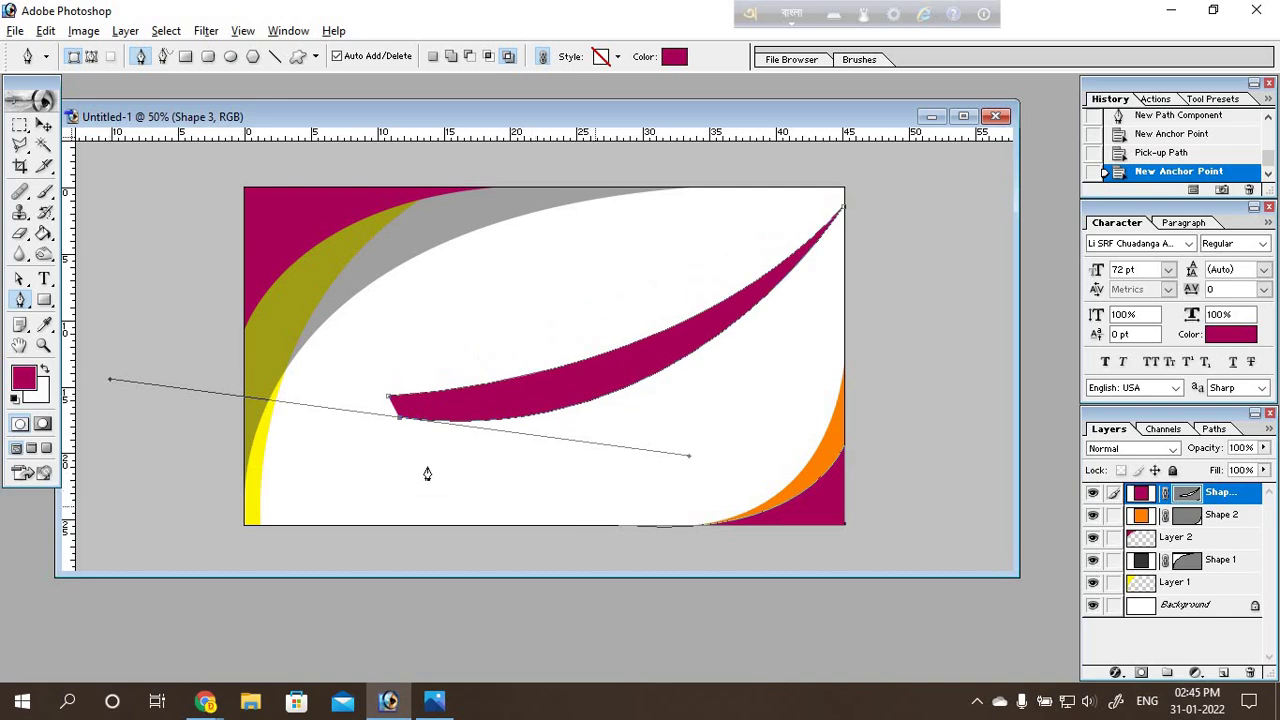
pyautogui.click(399, 419)
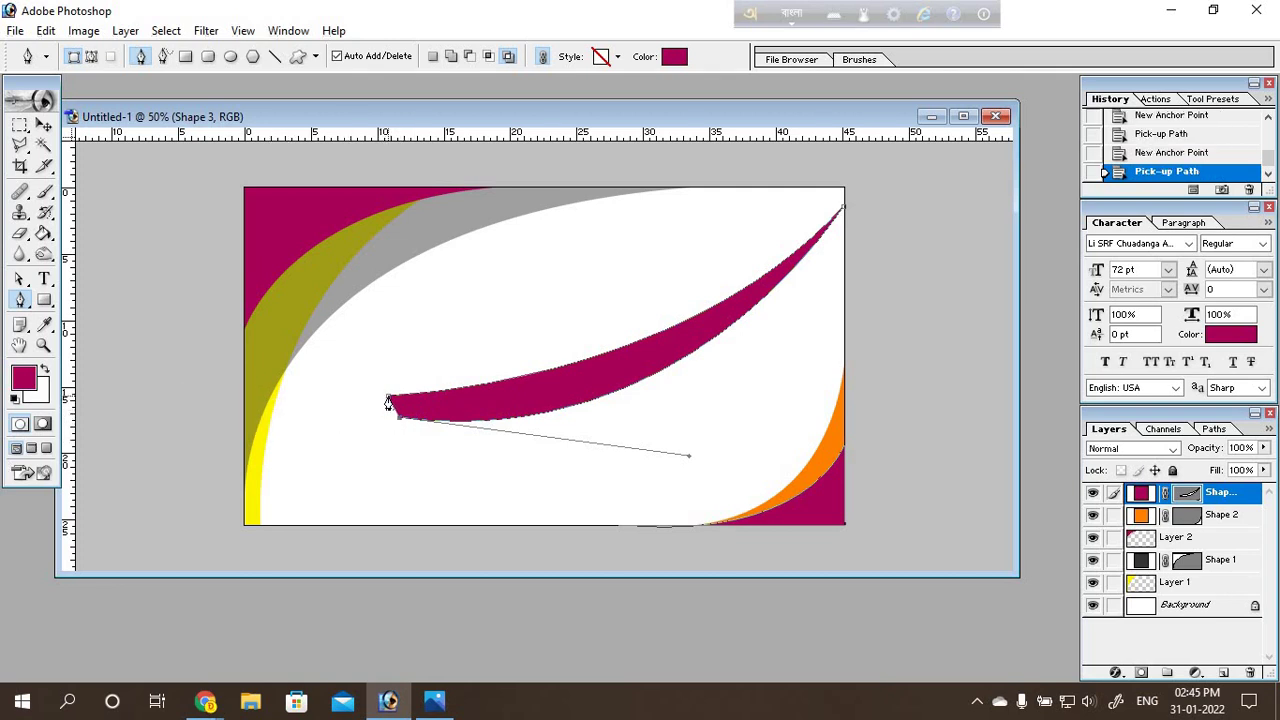
pyautogui.click(388, 402)
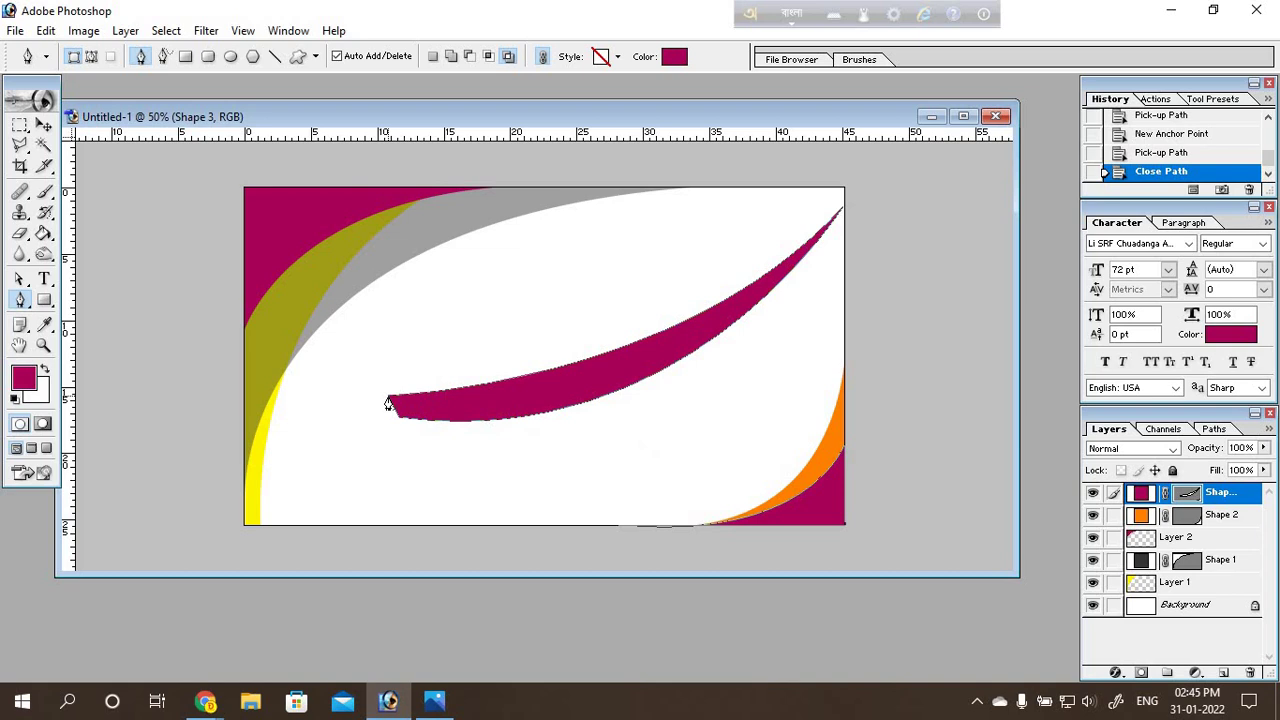
pyautogui.press('Return')
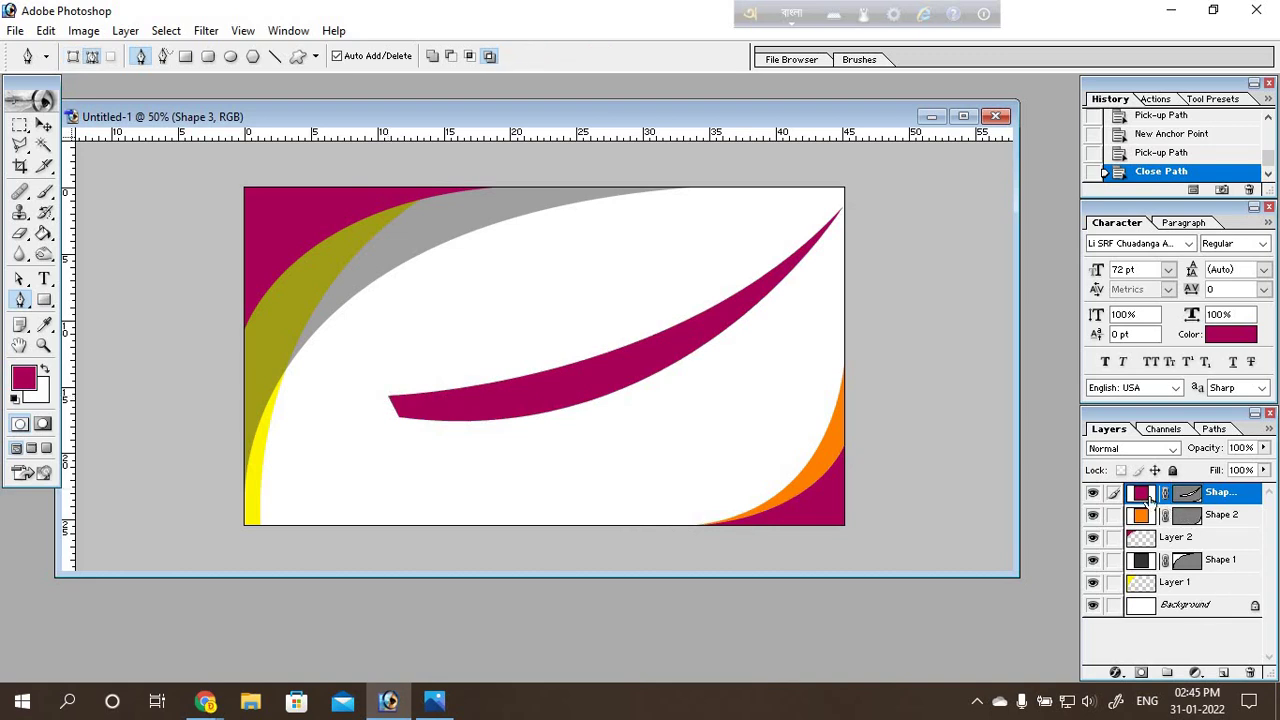
# Step: Fill the swoosh shape with bright red
pyautogui.doubleClick(1143, 497)
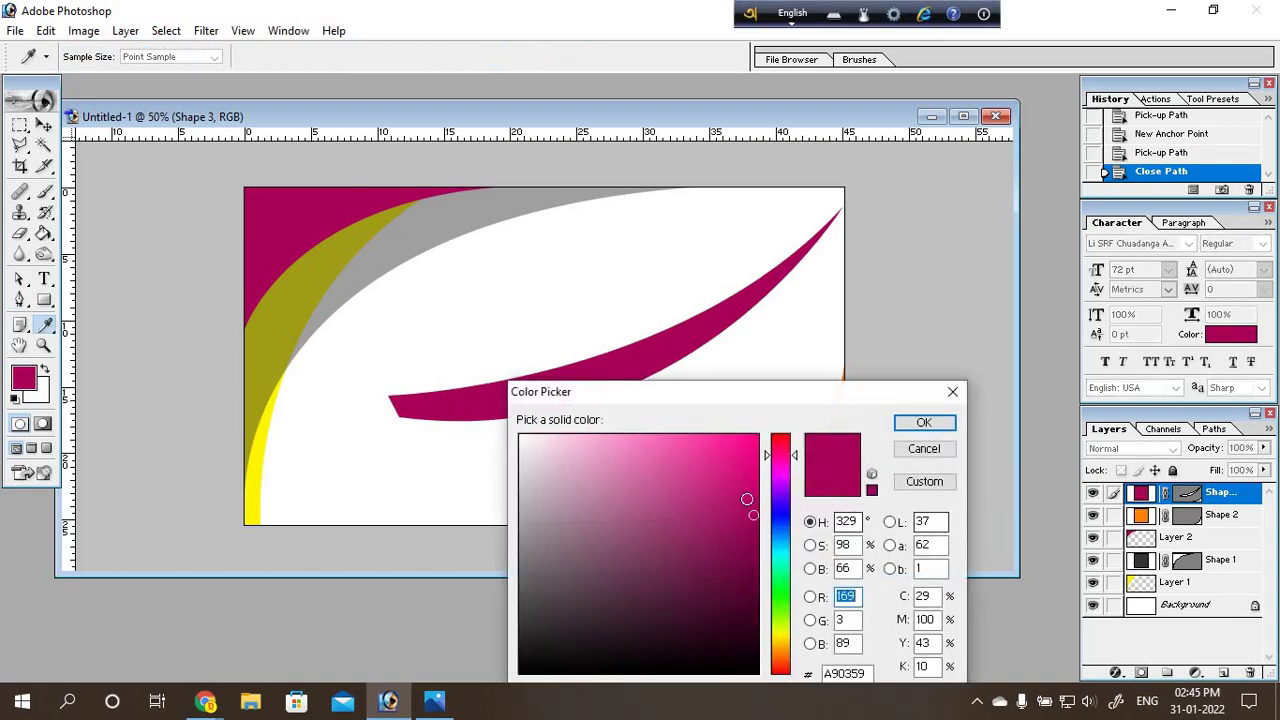
pyautogui.moveTo(748, 497); pyautogui.dragTo(794, 406)
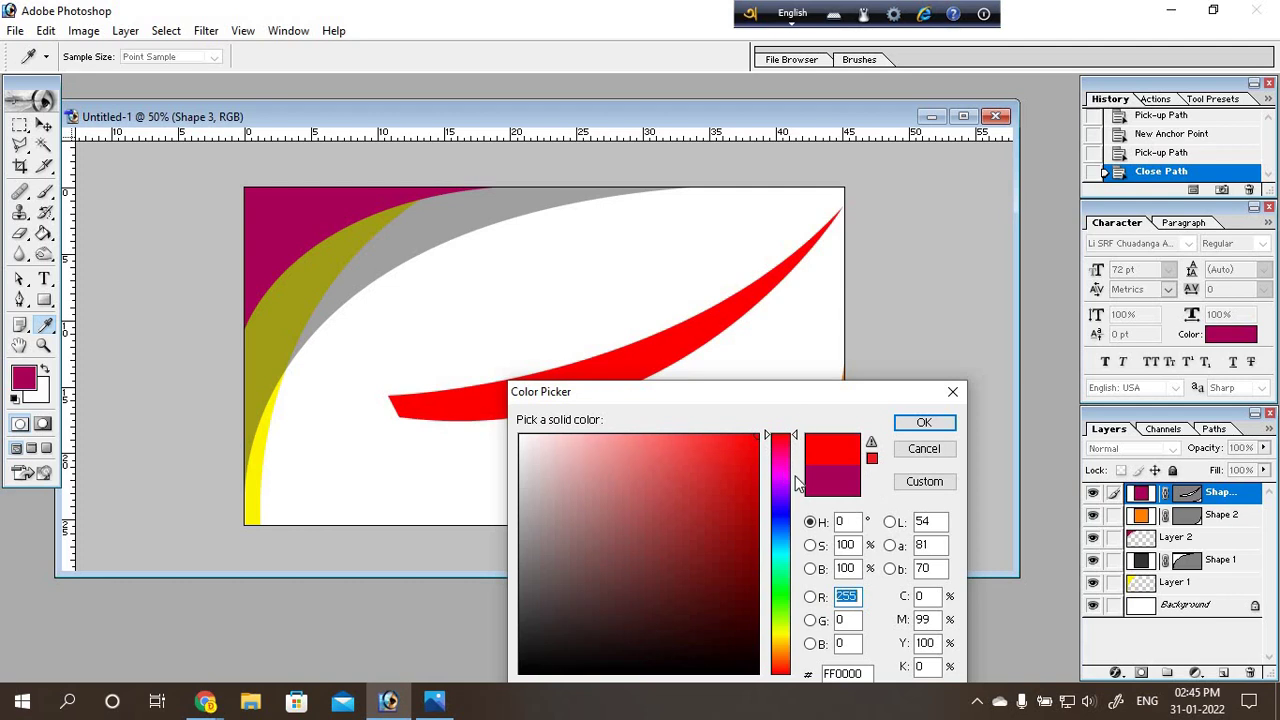
pyautogui.click(926, 423)
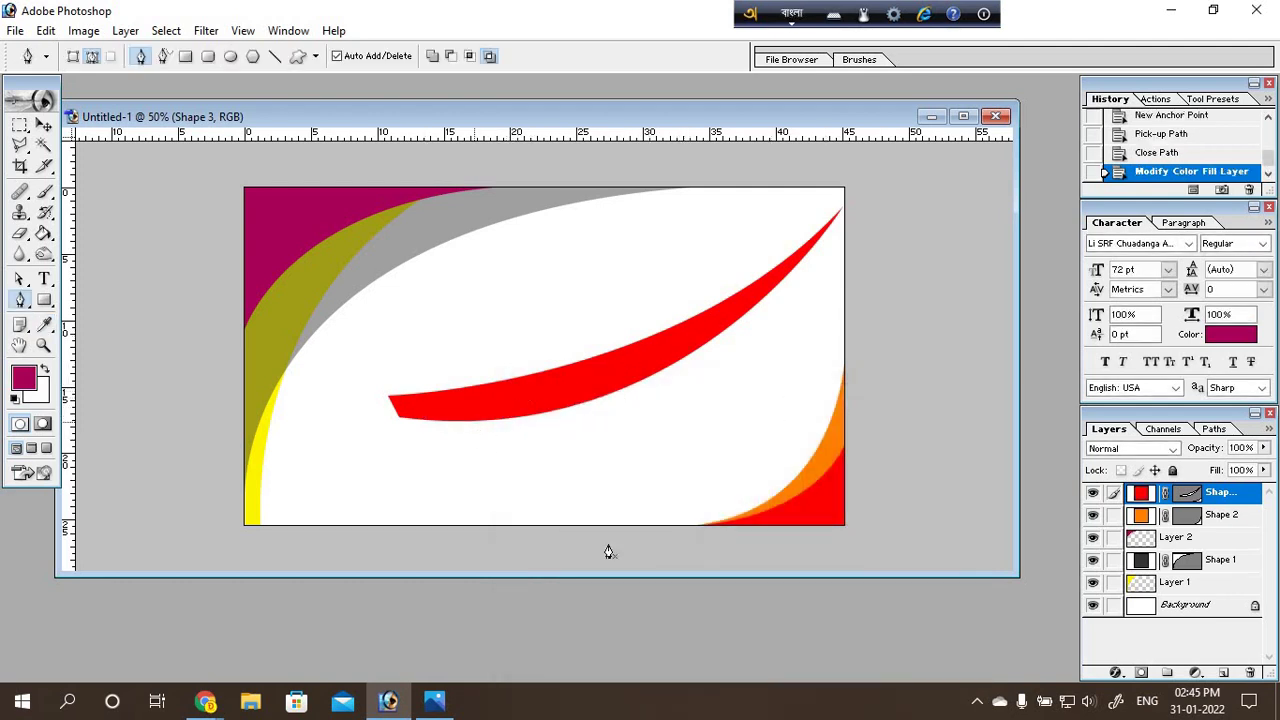
# Step: Add a Gradient Overlay effect and set its left stop to dark red
pyautogui.click(1116, 673)
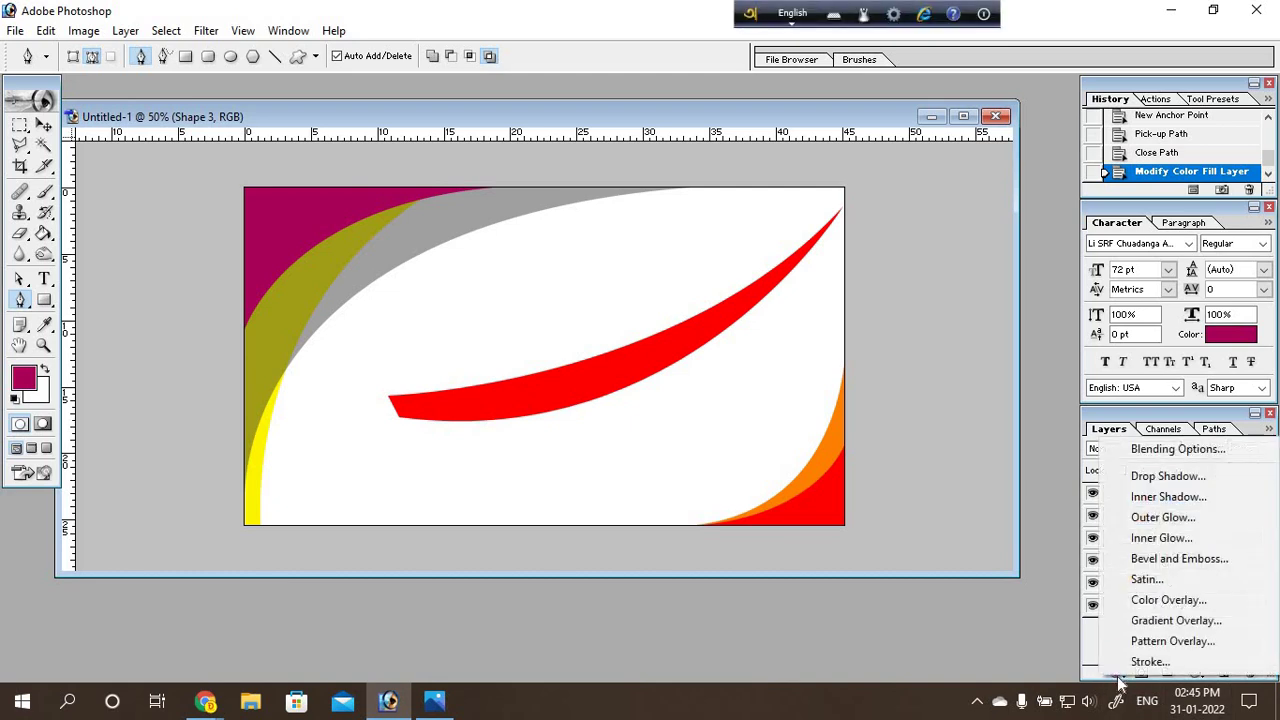
pyautogui.click(1173, 628)
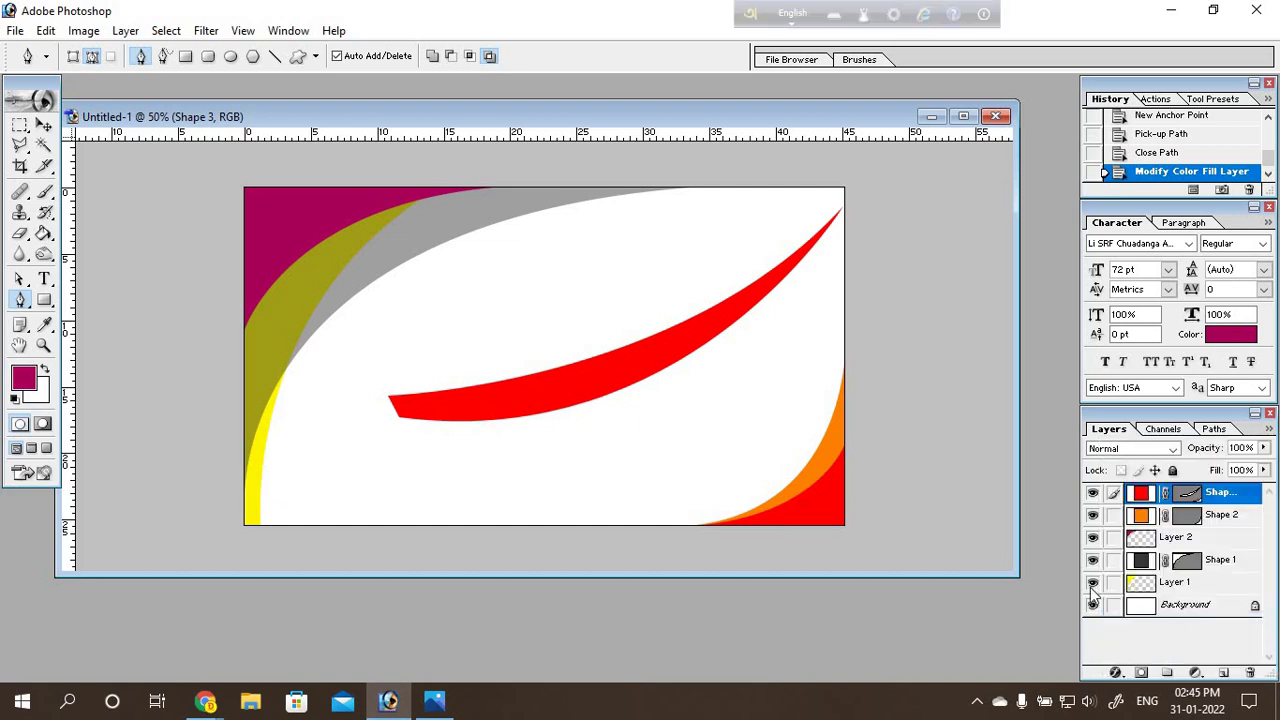
pyautogui.moveTo(901, 244)
pyautogui.mouseDown()
pyautogui.moveTo(760, 483)
pyautogui.moveTo(792, 483)
pyautogui.mouseUp()
pyautogui.click(815, 576)
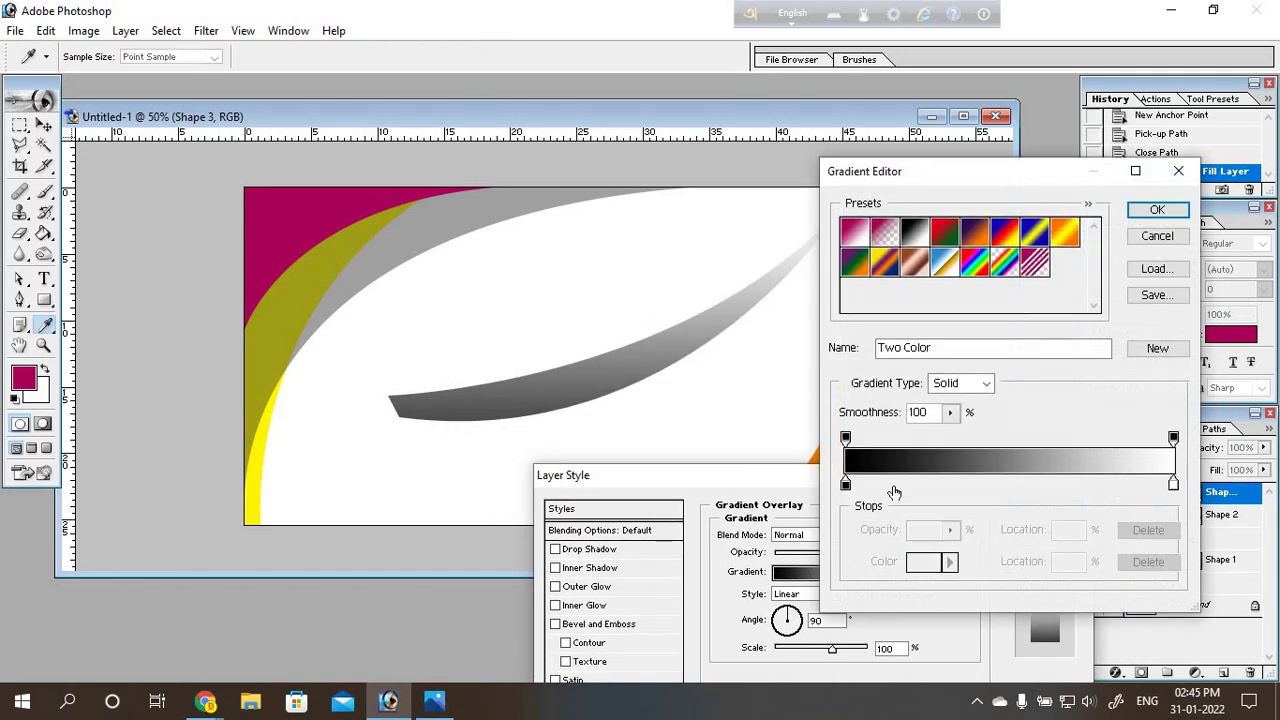
pyautogui.doubleClick(845, 484)
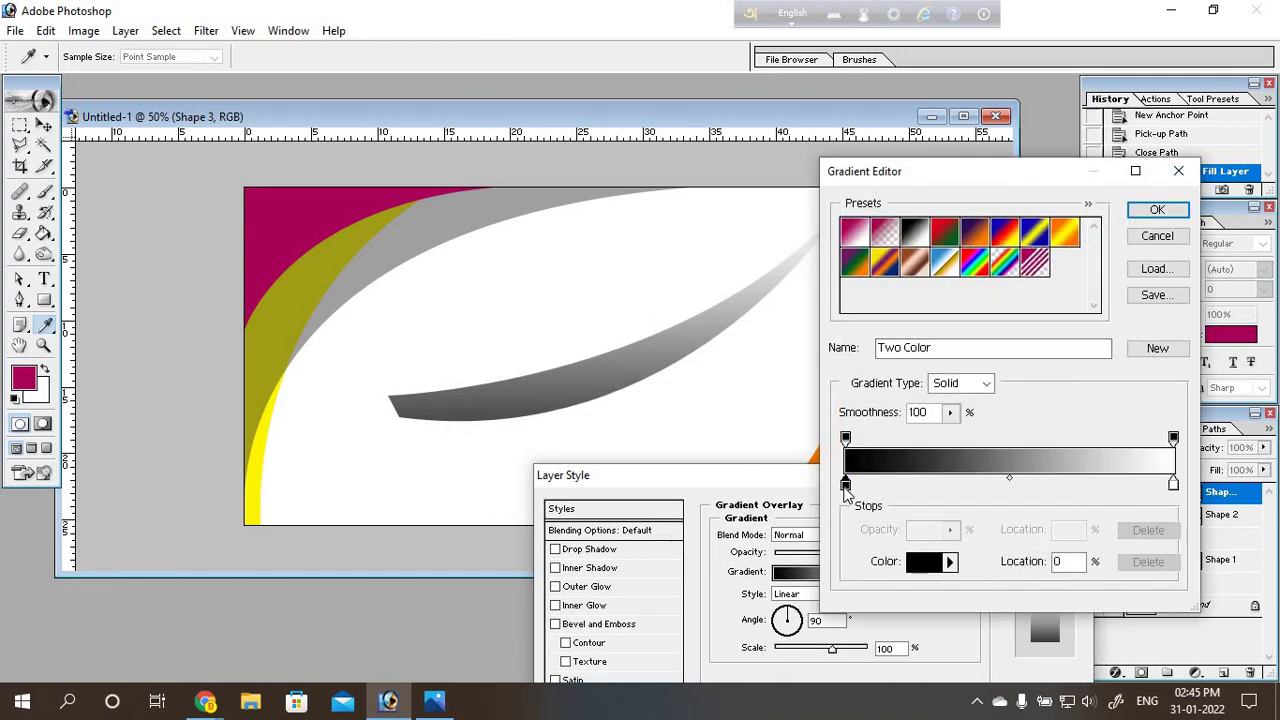
pyautogui.click(756, 544)
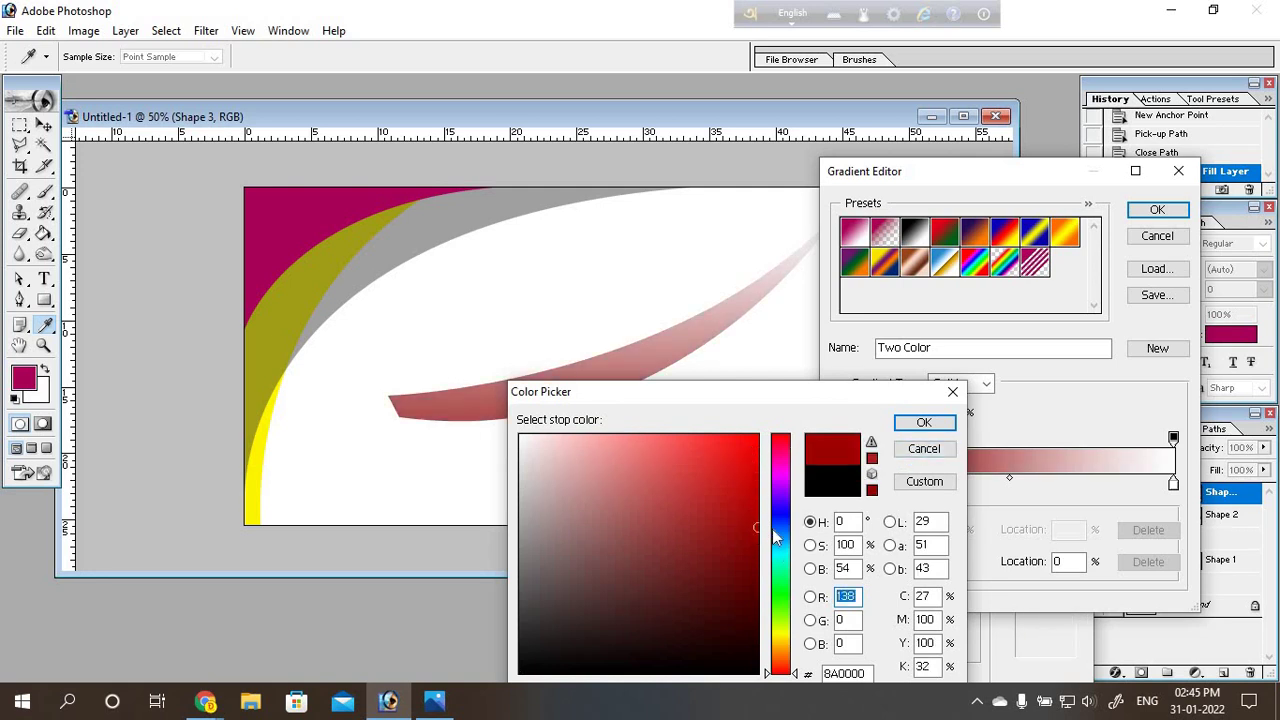
pyautogui.click(924, 422)
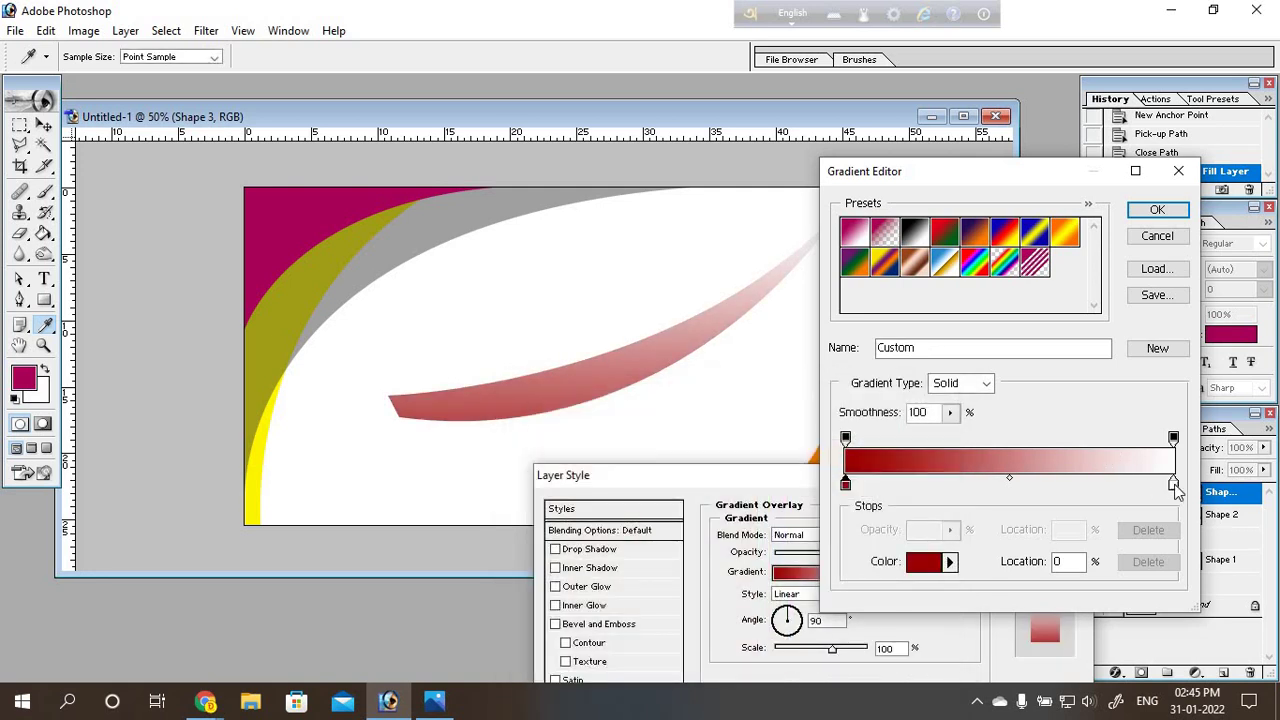
# Step: Set the right stop to bright red, lighten the dark red slightly, and apply the gradient
pyautogui.doubleClick(1173, 484)
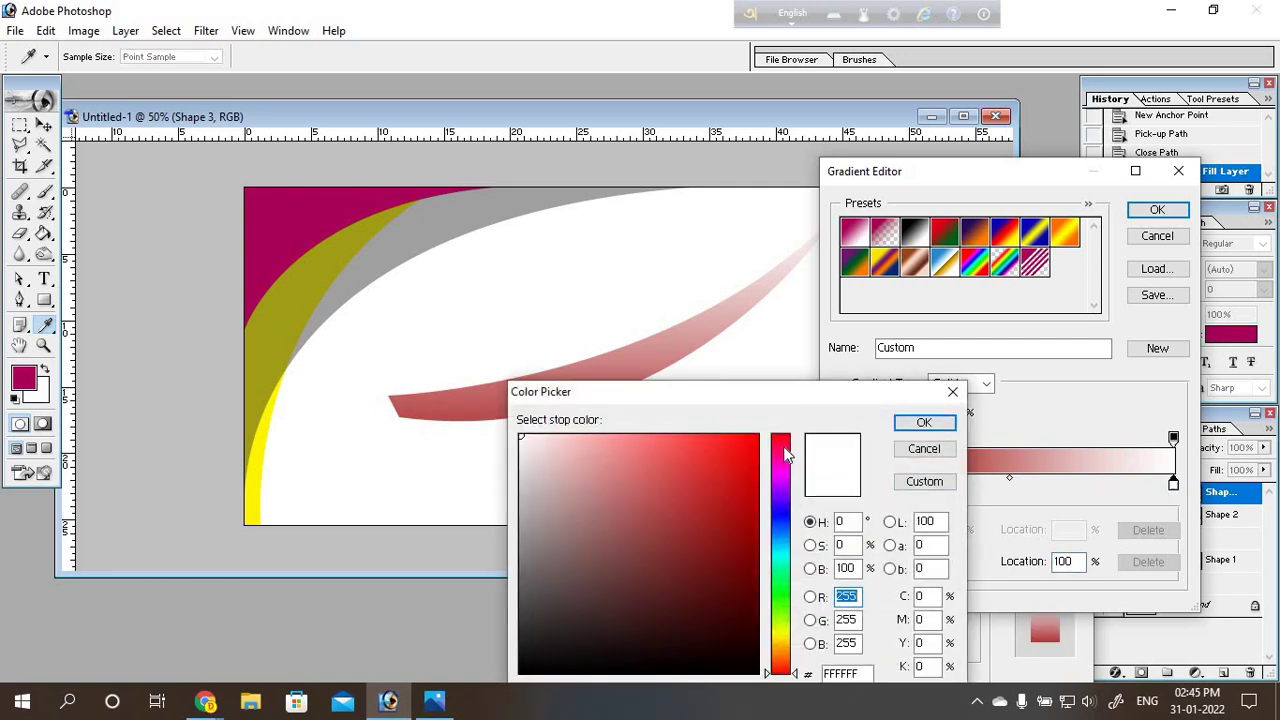
pyautogui.moveTo(737, 452); pyautogui.dragTo(835, 410)
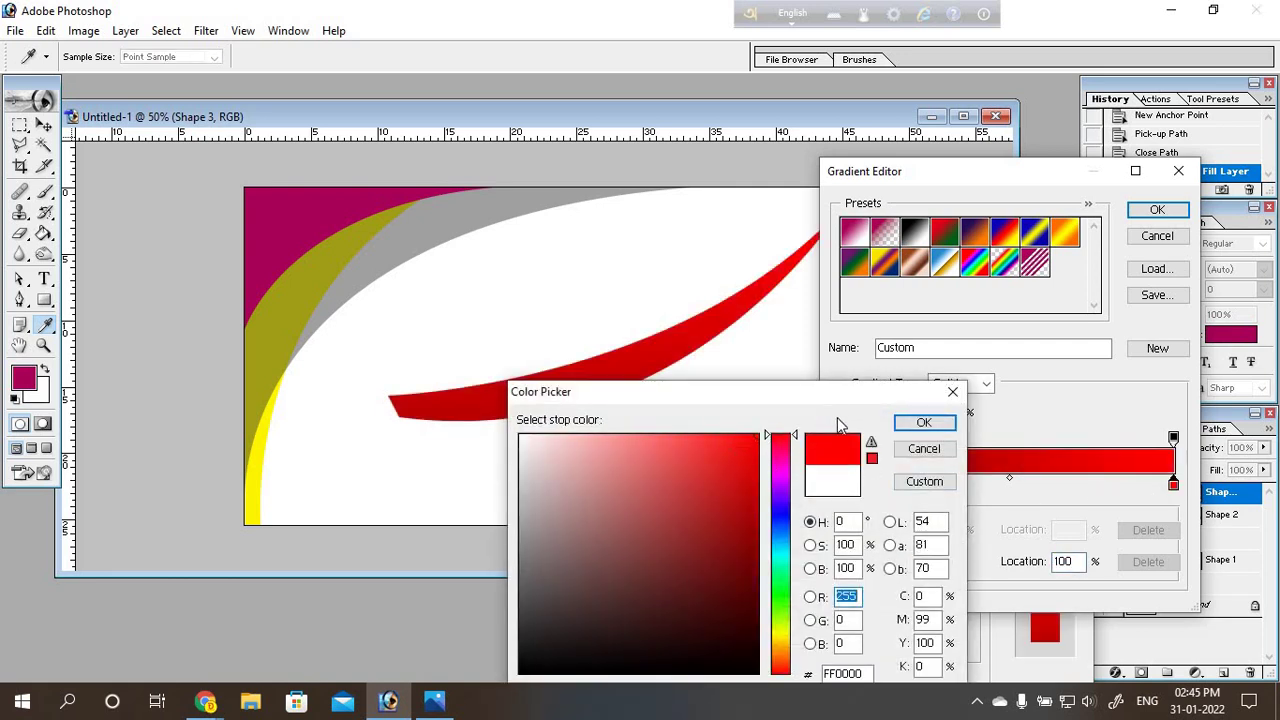
pyautogui.click(924, 427)
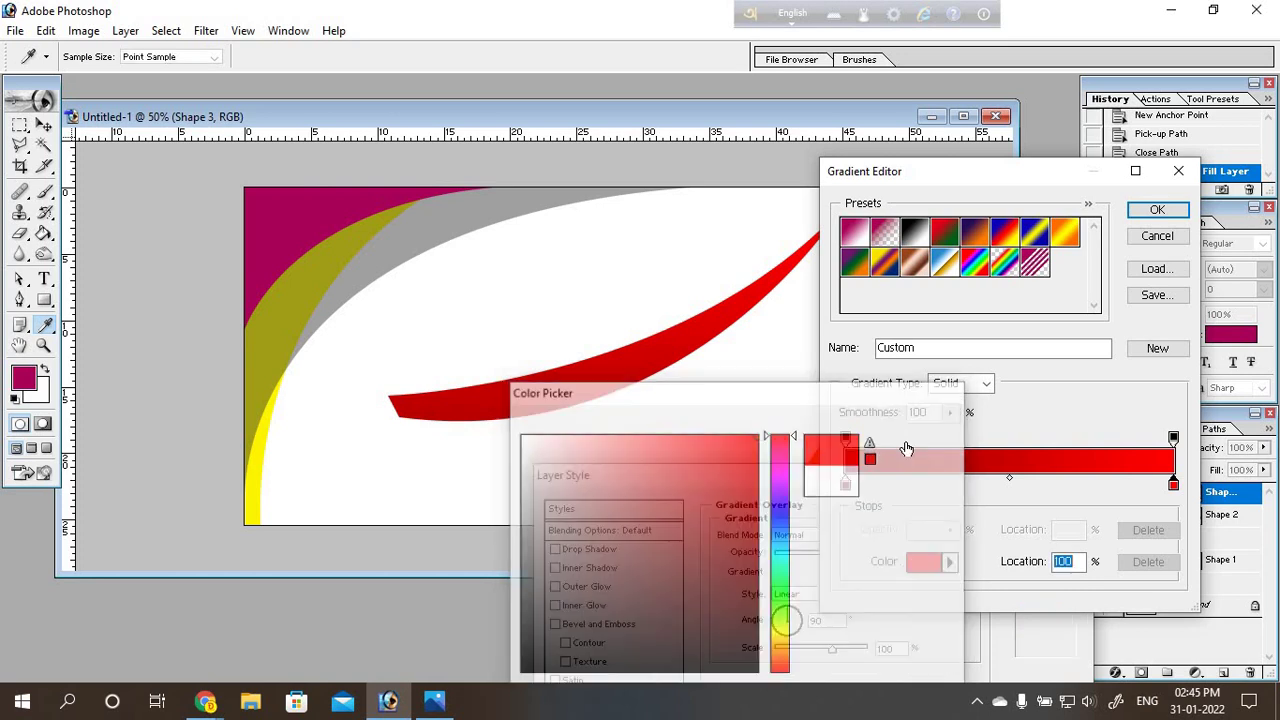
pyautogui.doubleClick(846, 486)
pyautogui.write('117')
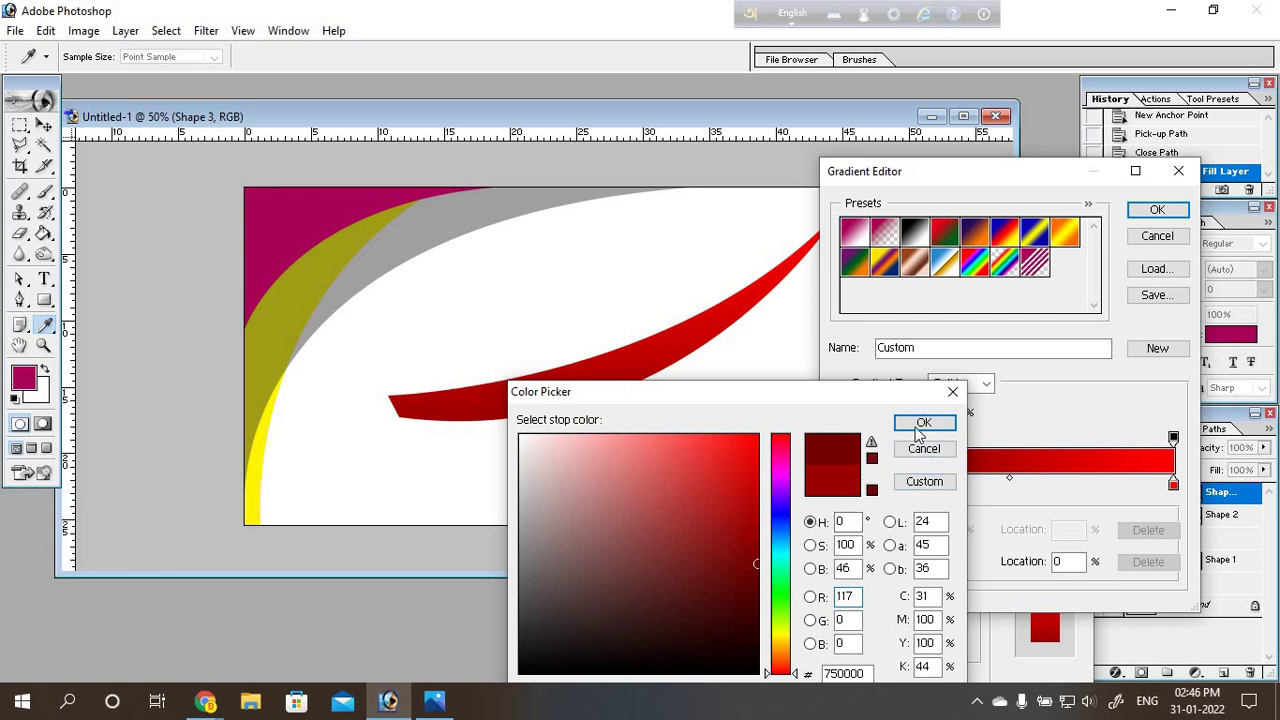
pyautogui.click(757, 537)
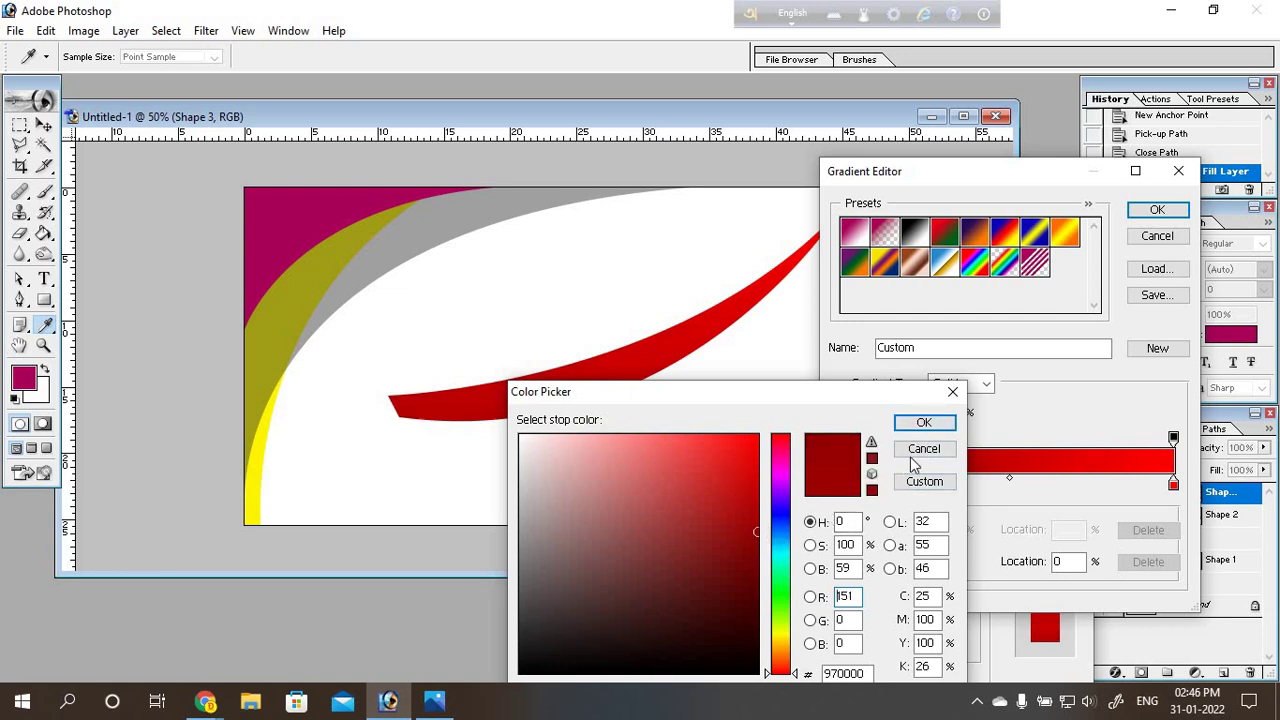
pyautogui.click(924, 422)
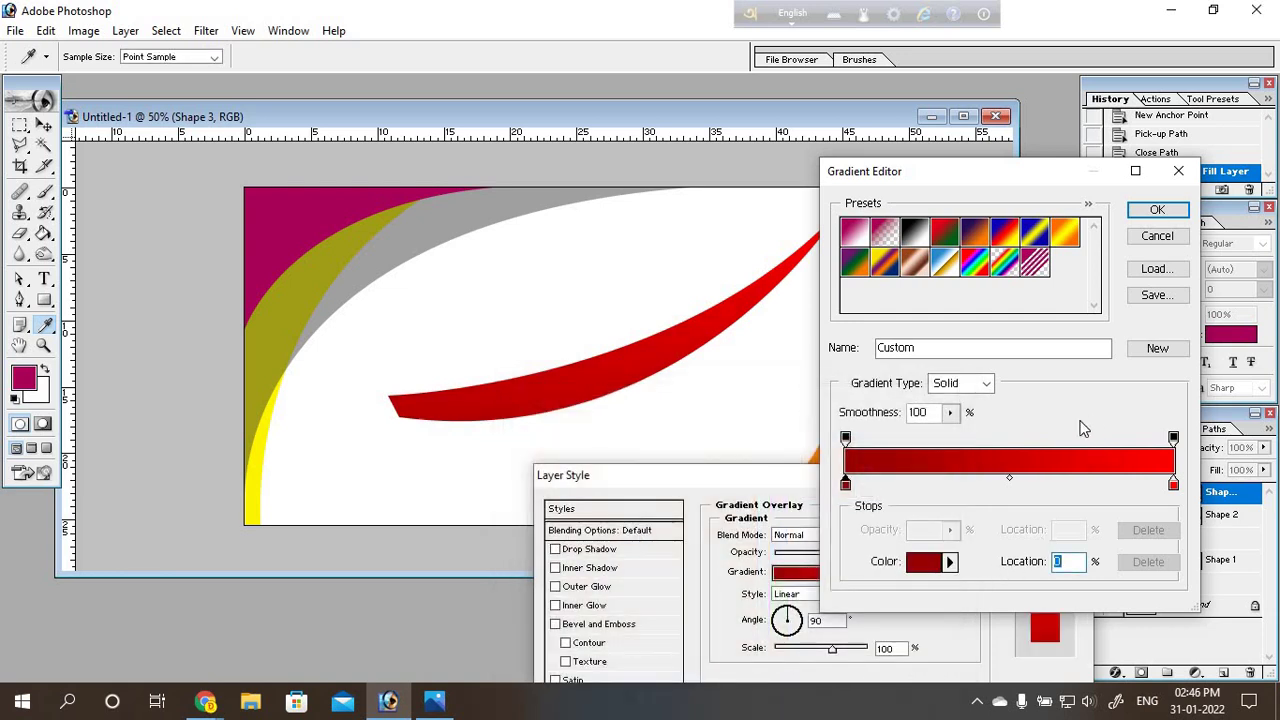
pyautogui.click(1157, 209)
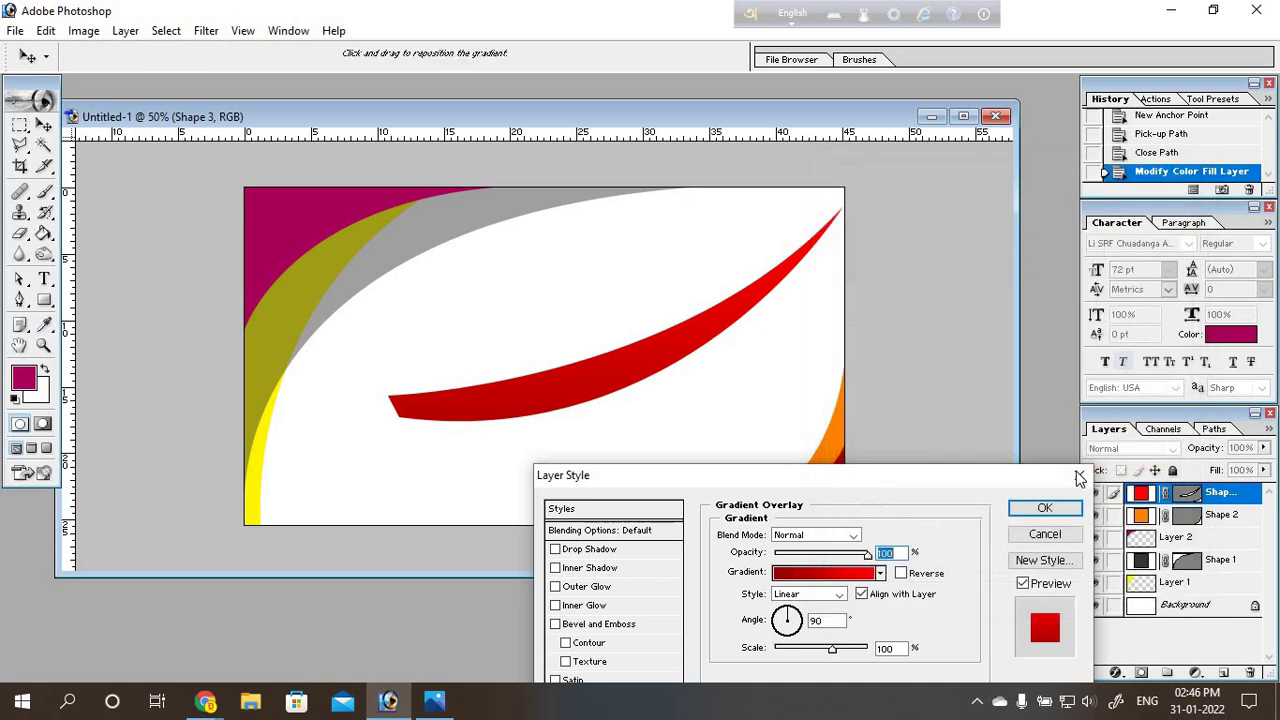
pyautogui.click(1043, 510)
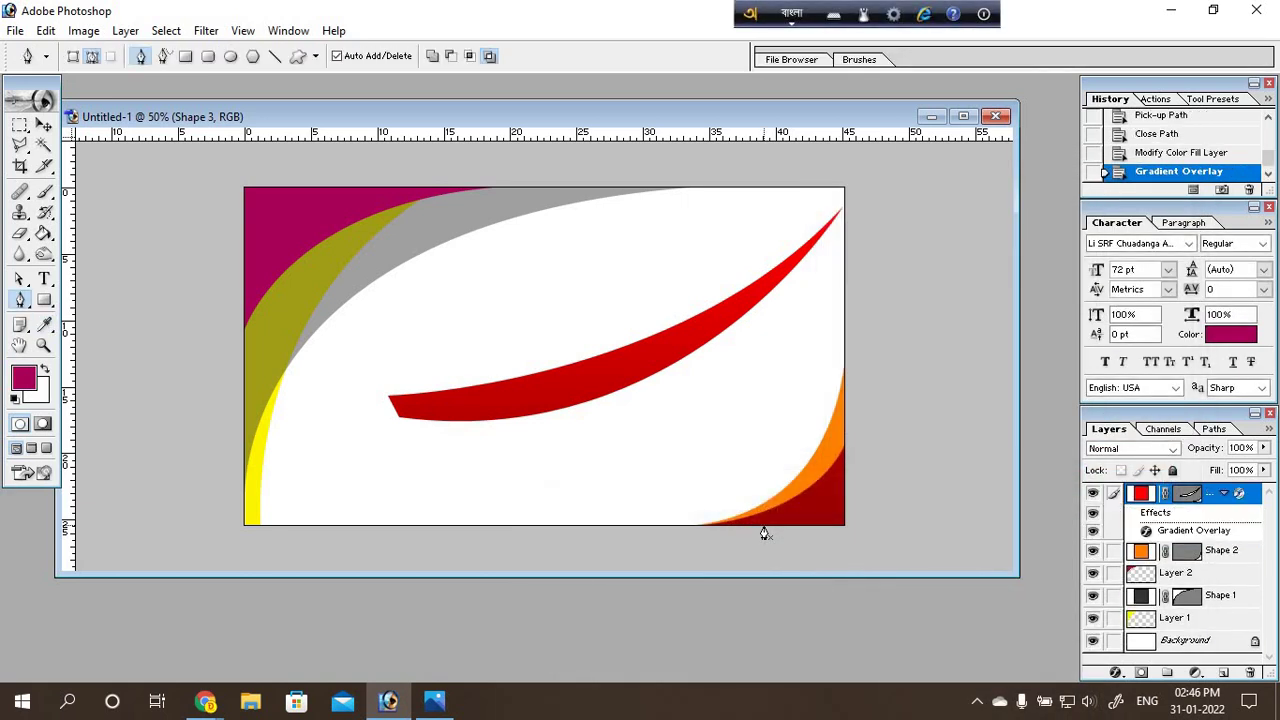
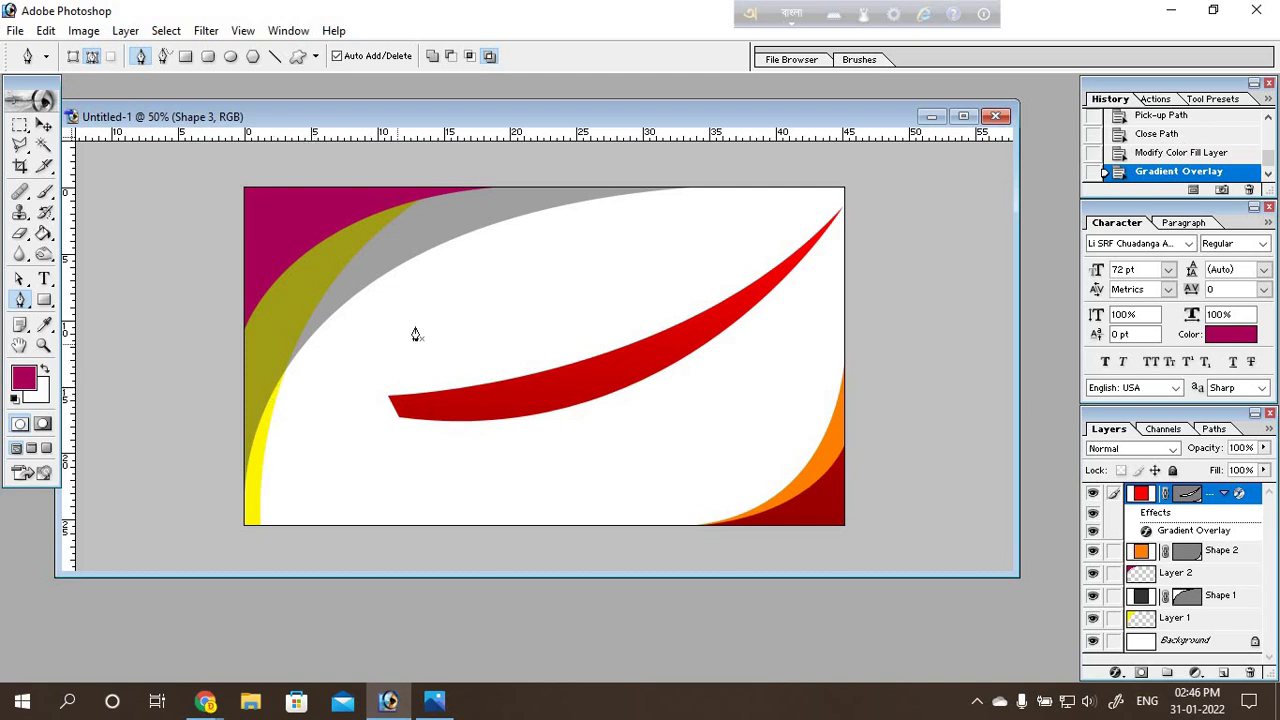
# Step: Draw a curved work path with two smooth anchors arcing over the oval above the red swoosh
pyautogui.moveTo(416, 323)
pyautogui.mouseDown()
pyautogui.moveTo(561, 350)
pyautogui.moveTo(451, 297)
pyautogui.mouseUp()
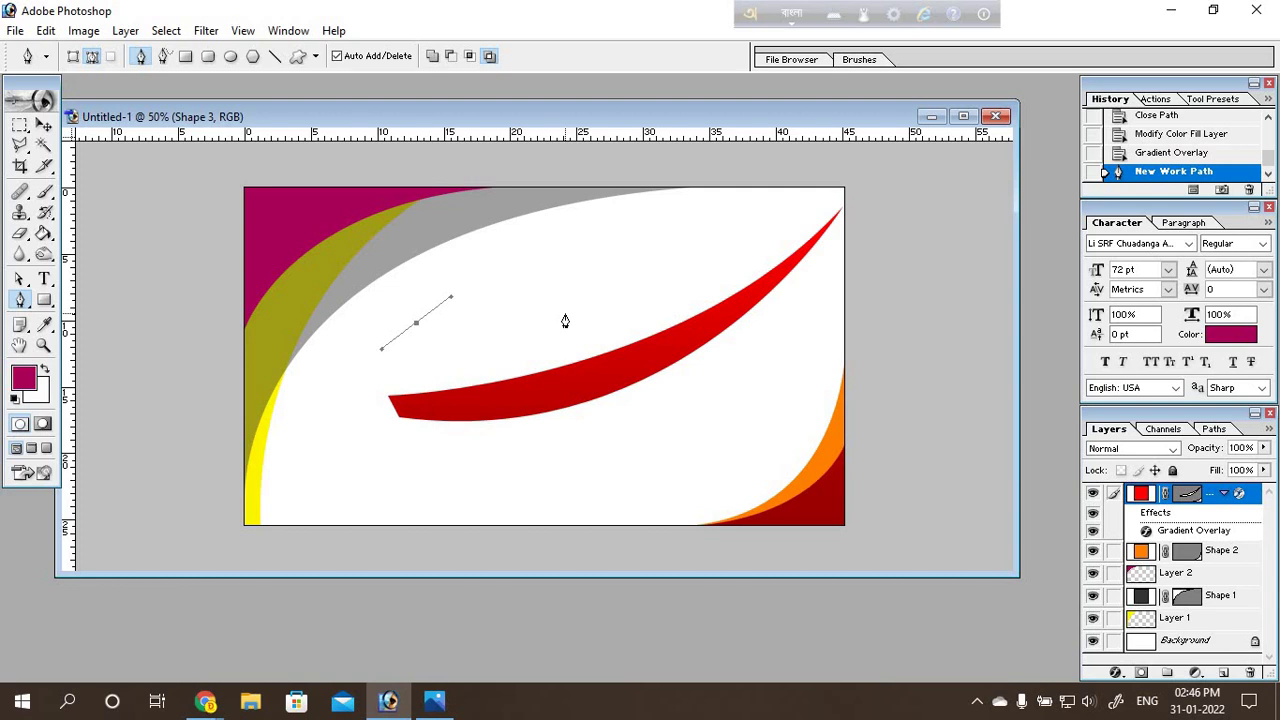
pyautogui.moveTo(565, 316)
pyautogui.mouseDown()
pyautogui.moveTo(625, 365)
pyautogui.moveTo(626, 347)
pyautogui.mouseUp()
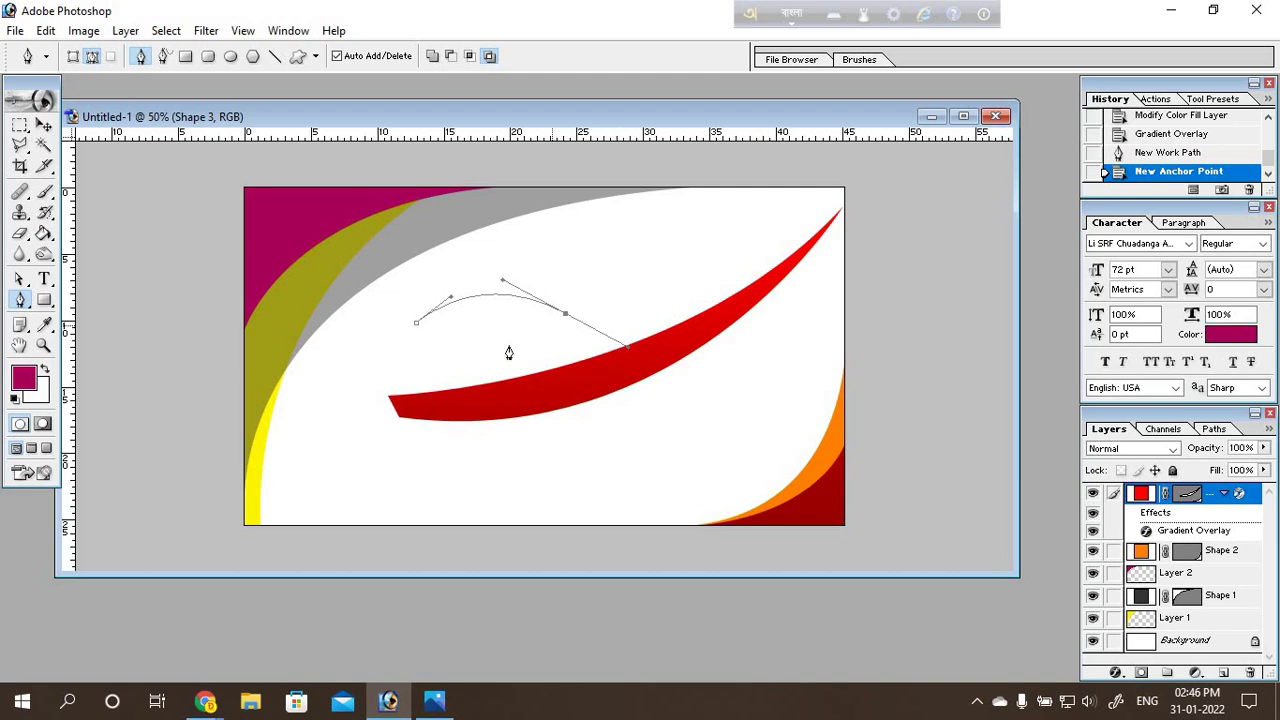
pyautogui.click(45, 125)
# Step: Open the cut-out portrait PNG from the desktop, then close it again
pyautogui.doubleClick(230, 603)
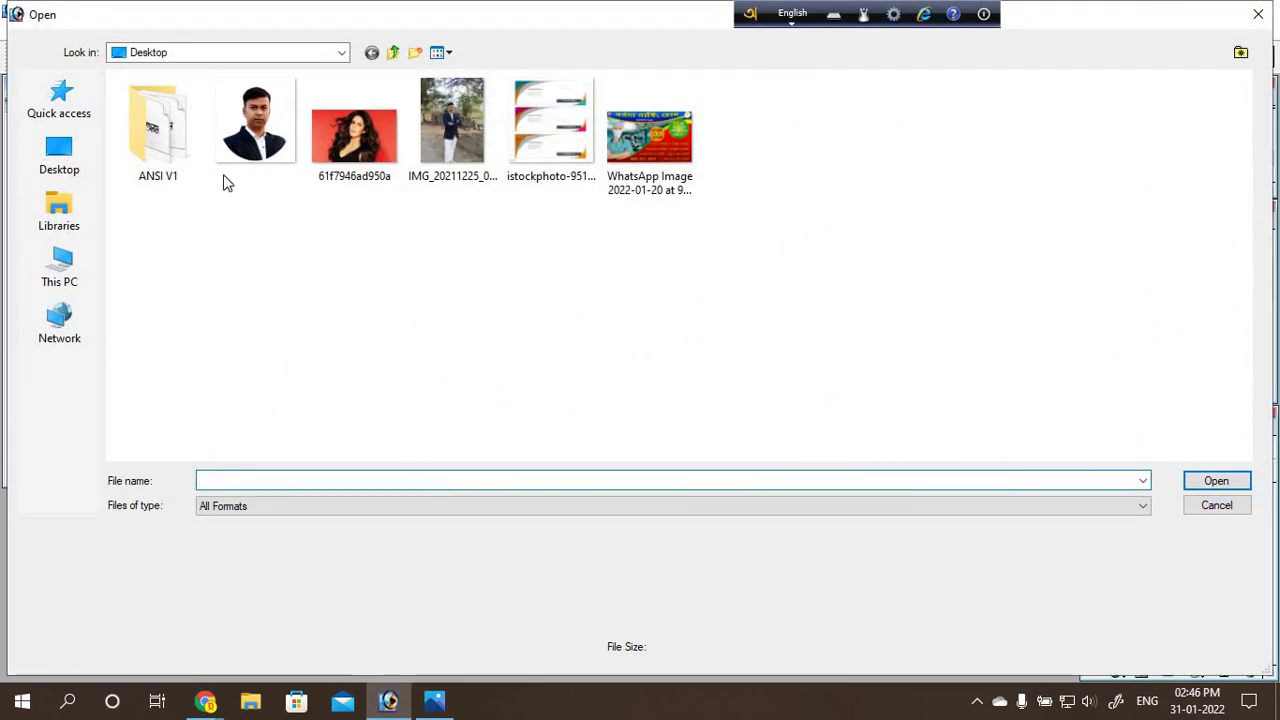
pyautogui.doubleClick(252, 130)
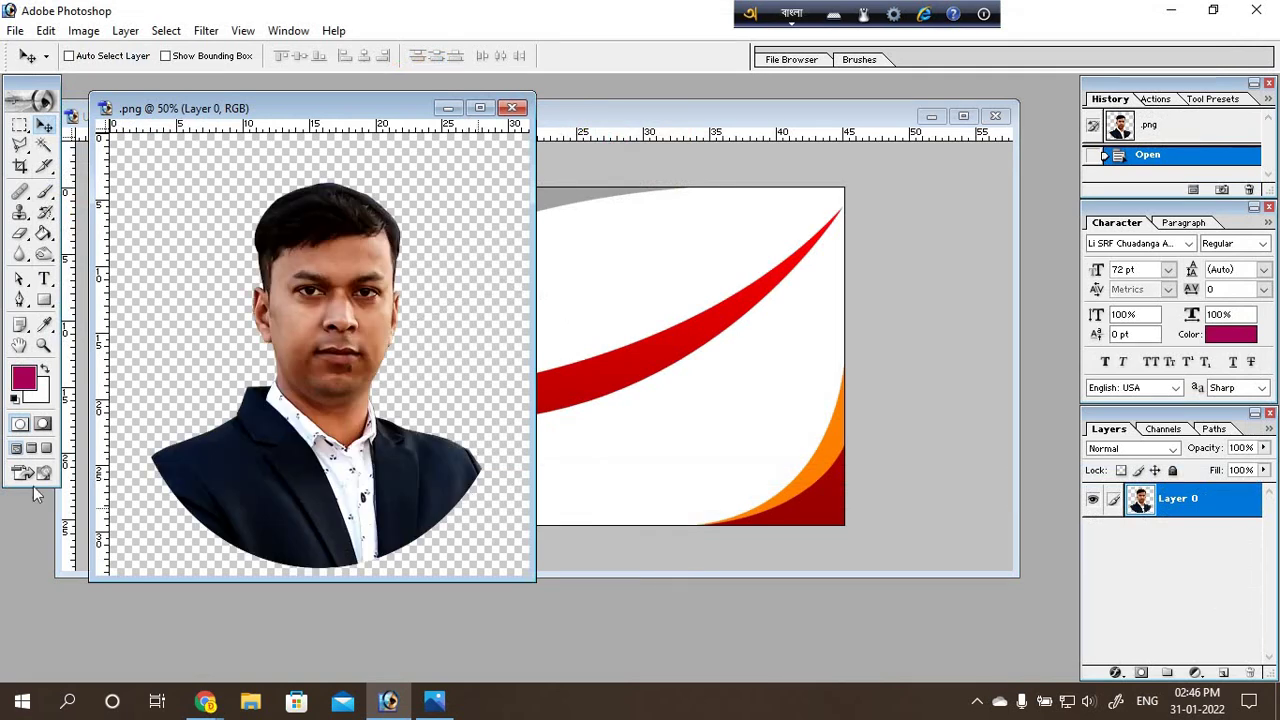
pyautogui.click(512, 107)
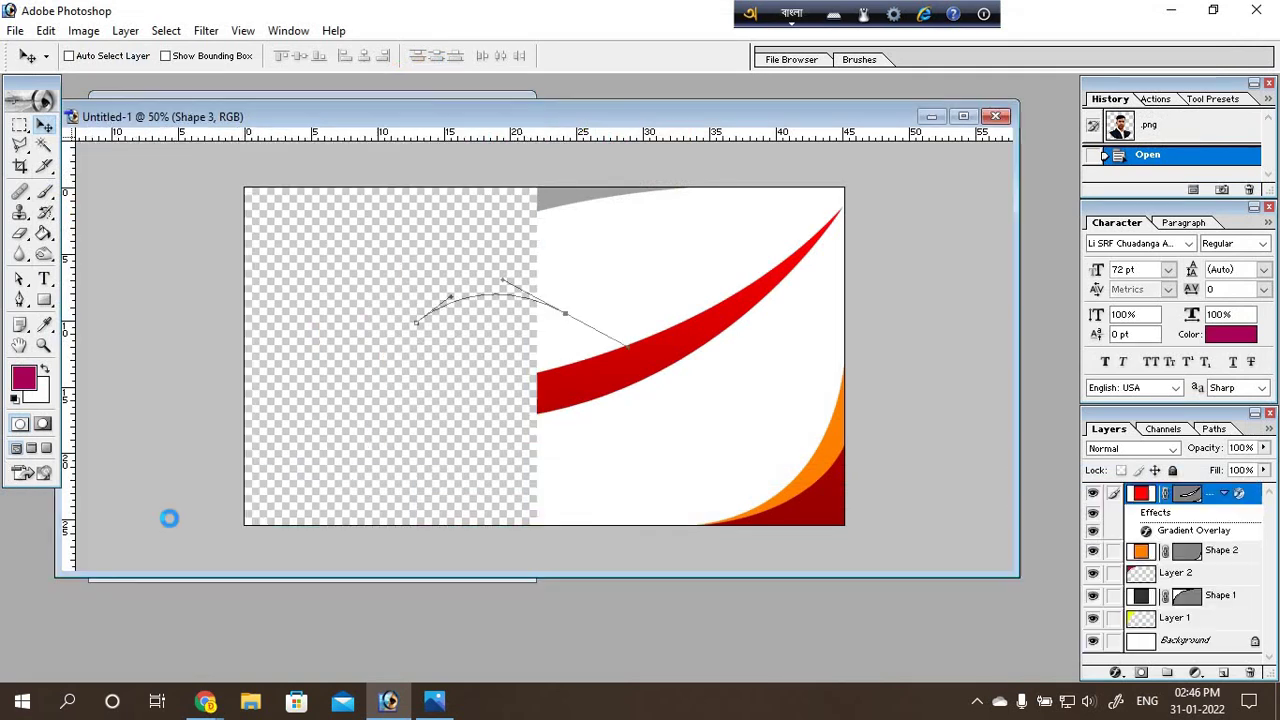
# Step: Open the portrait photo 416x416.jpg from Local Disk (F:)
pyautogui.doubleClick(59, 607)
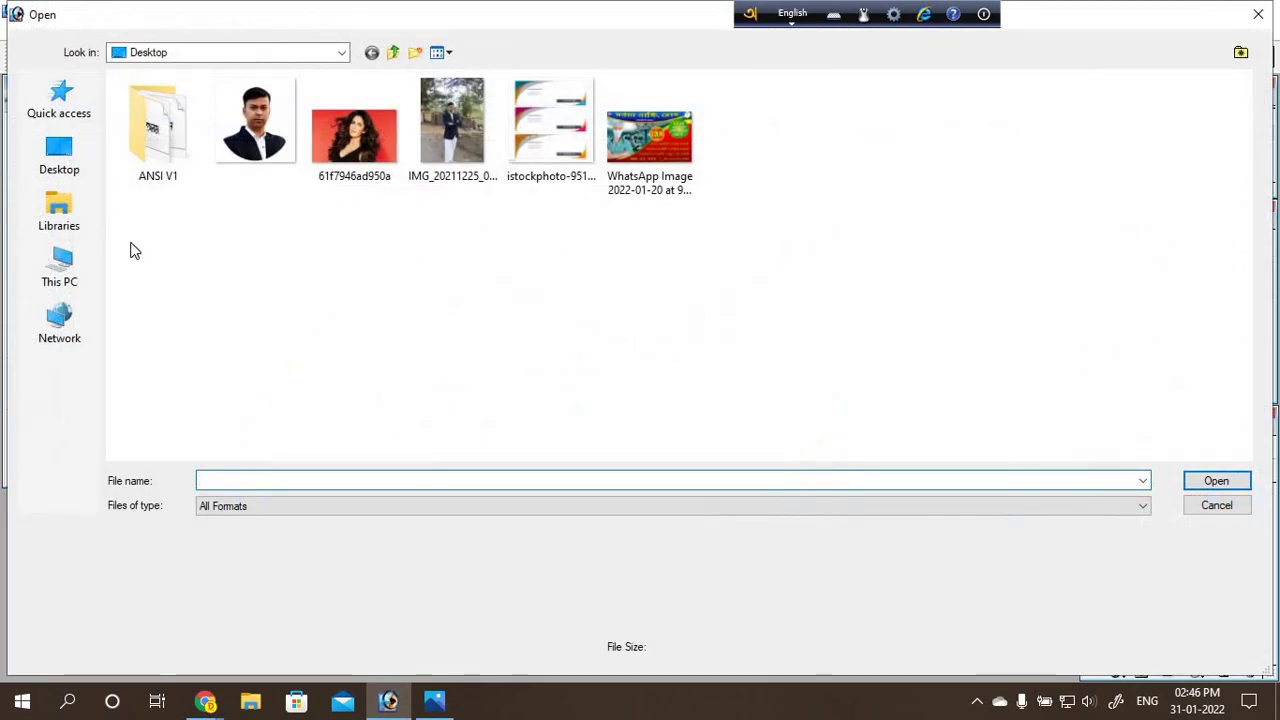
pyautogui.click(56, 268)
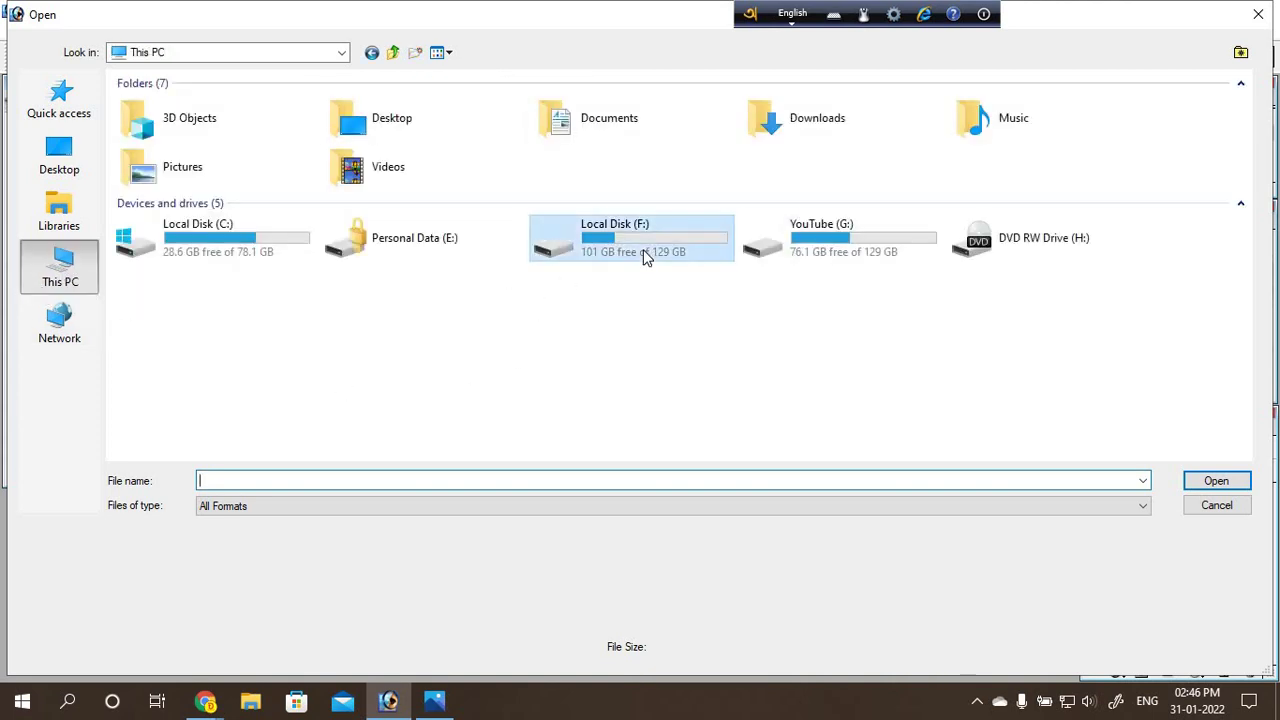
pyautogui.doubleClick(645, 257)
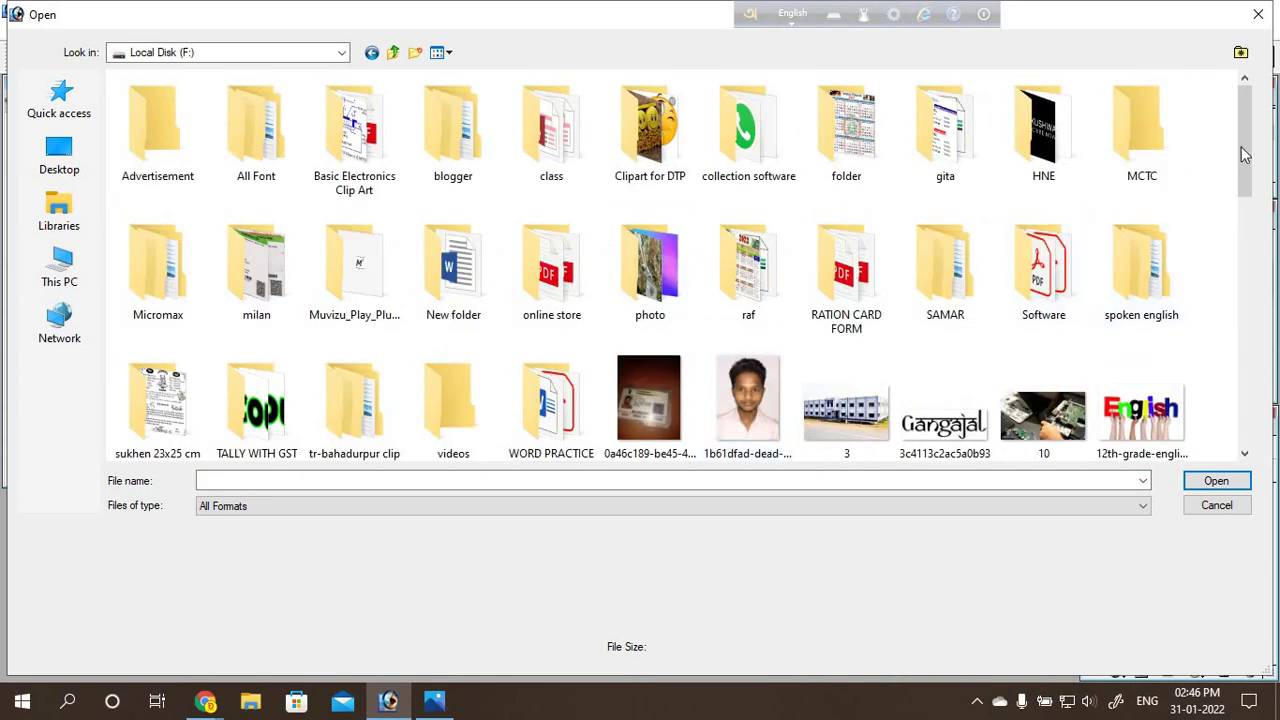
pyautogui.moveTo(1245, 155); pyautogui.dragTo(1245, 268)
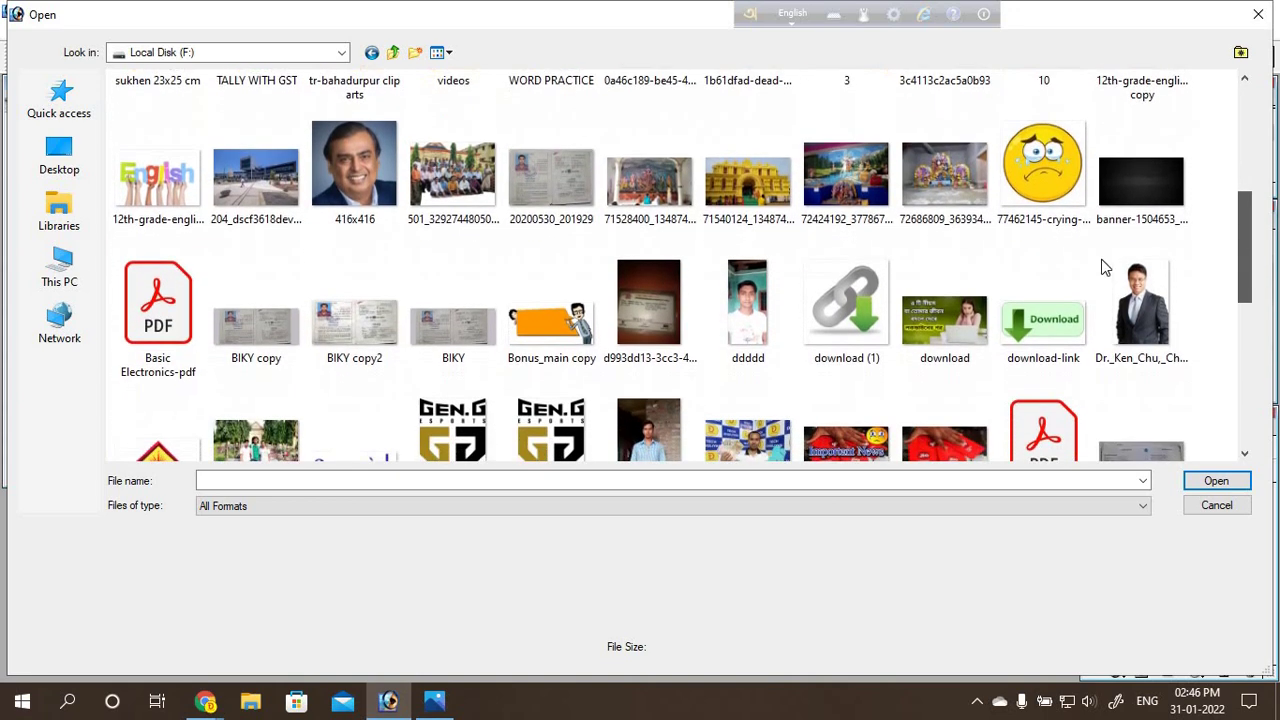
pyautogui.click(354, 165)
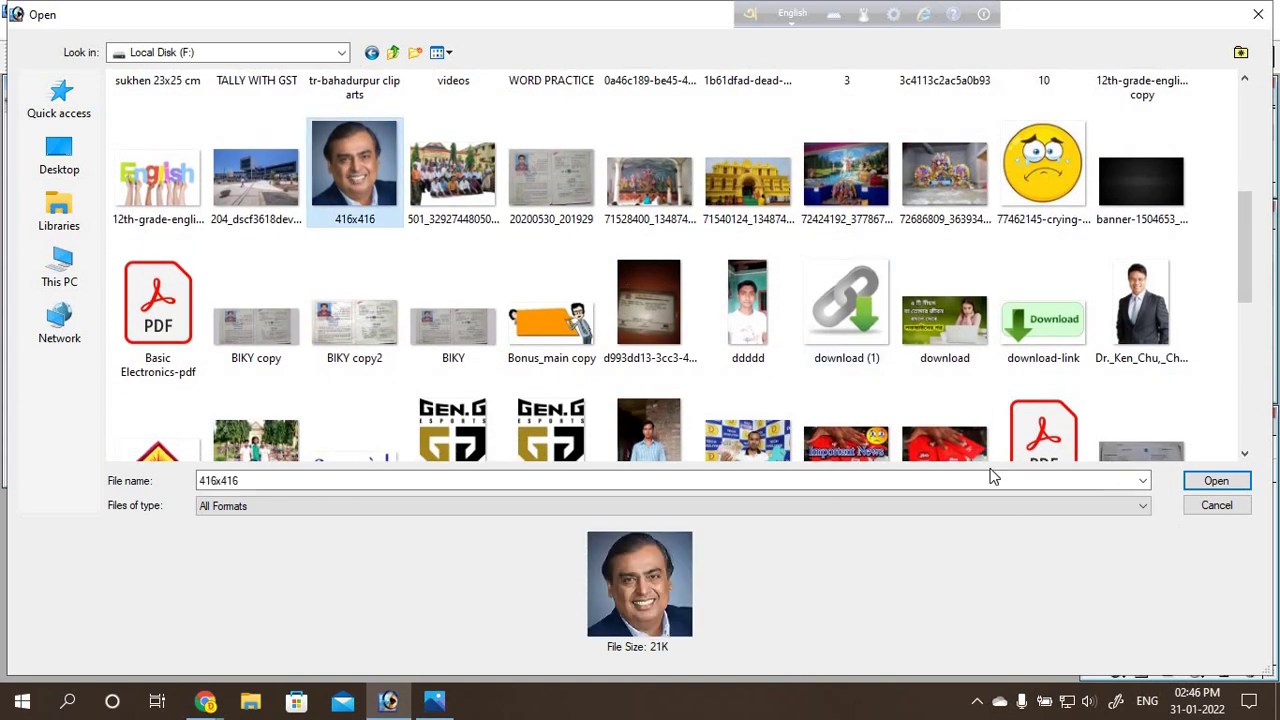
pyautogui.scroll(-5, 632, 363)
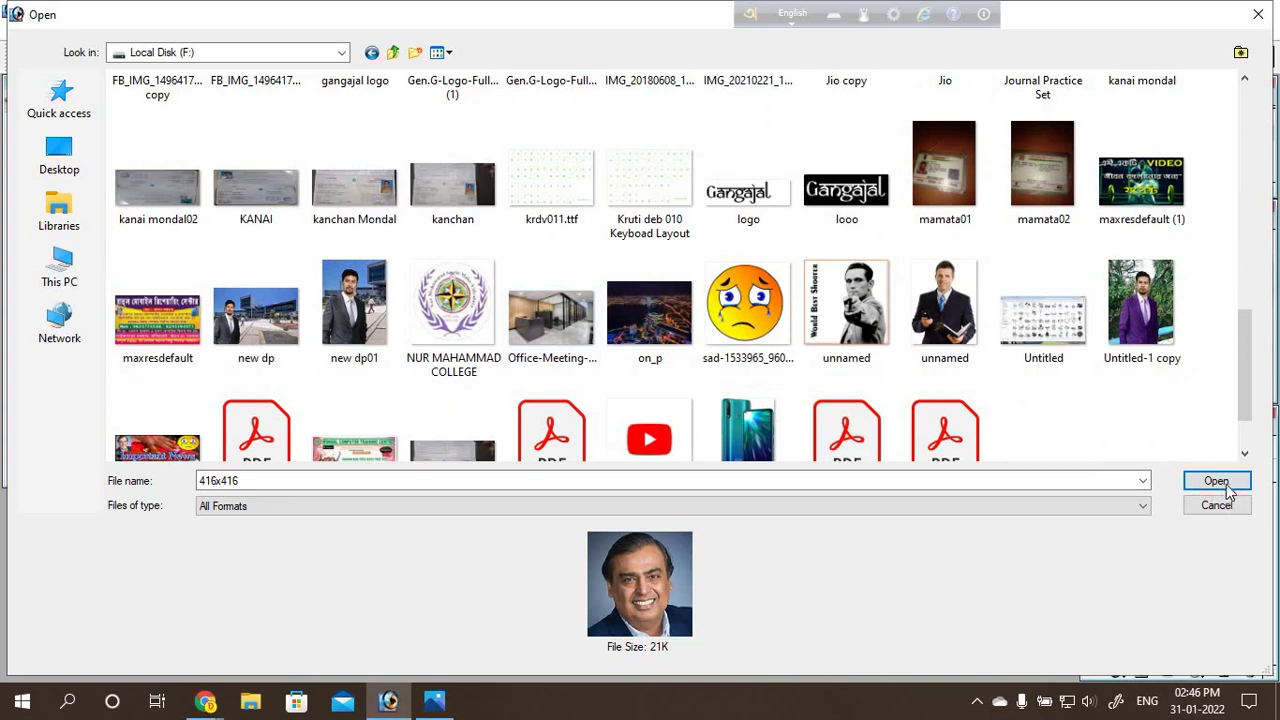
pyautogui.click(1201, 489)
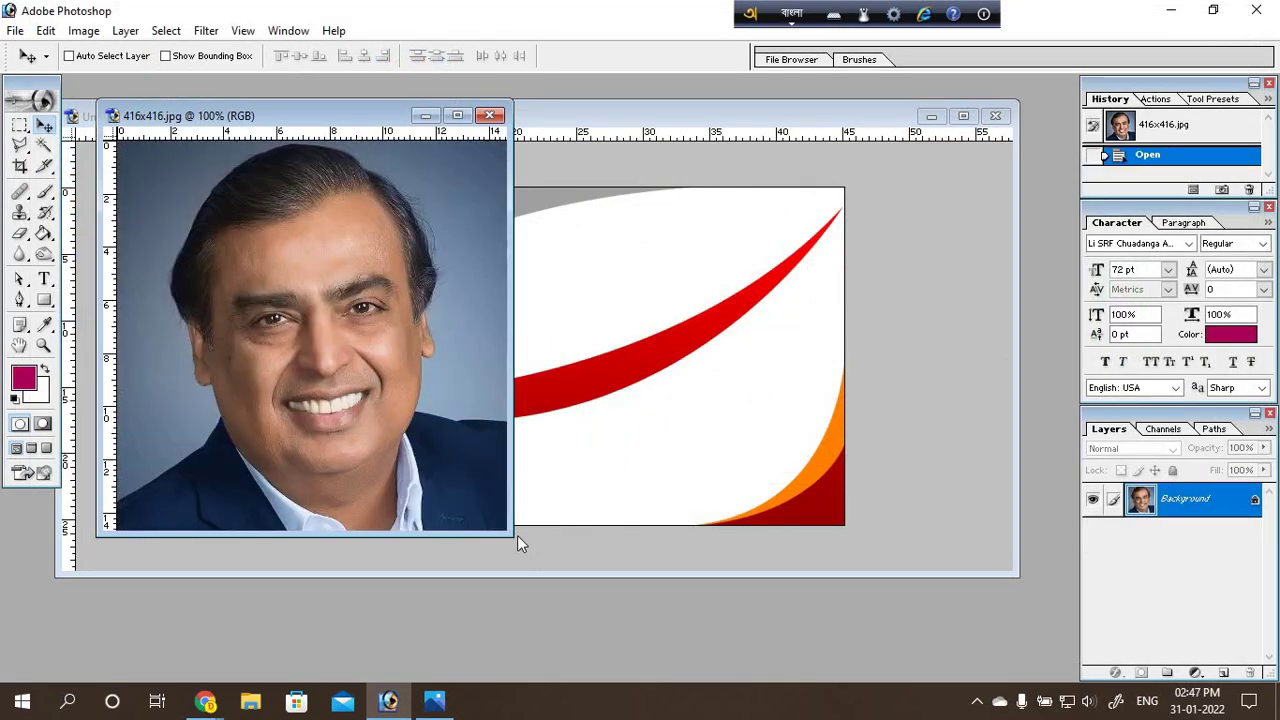
# Step: Enlarge the 416x416.jpg window and zoom the portrait to 139% so it is fully visible
pyautogui.moveTo(514, 534)
pyautogui.mouseDown()
pyautogui.moveTo(872, 680)
pyautogui.moveTo(845, 646)
pyautogui.mouseUp()
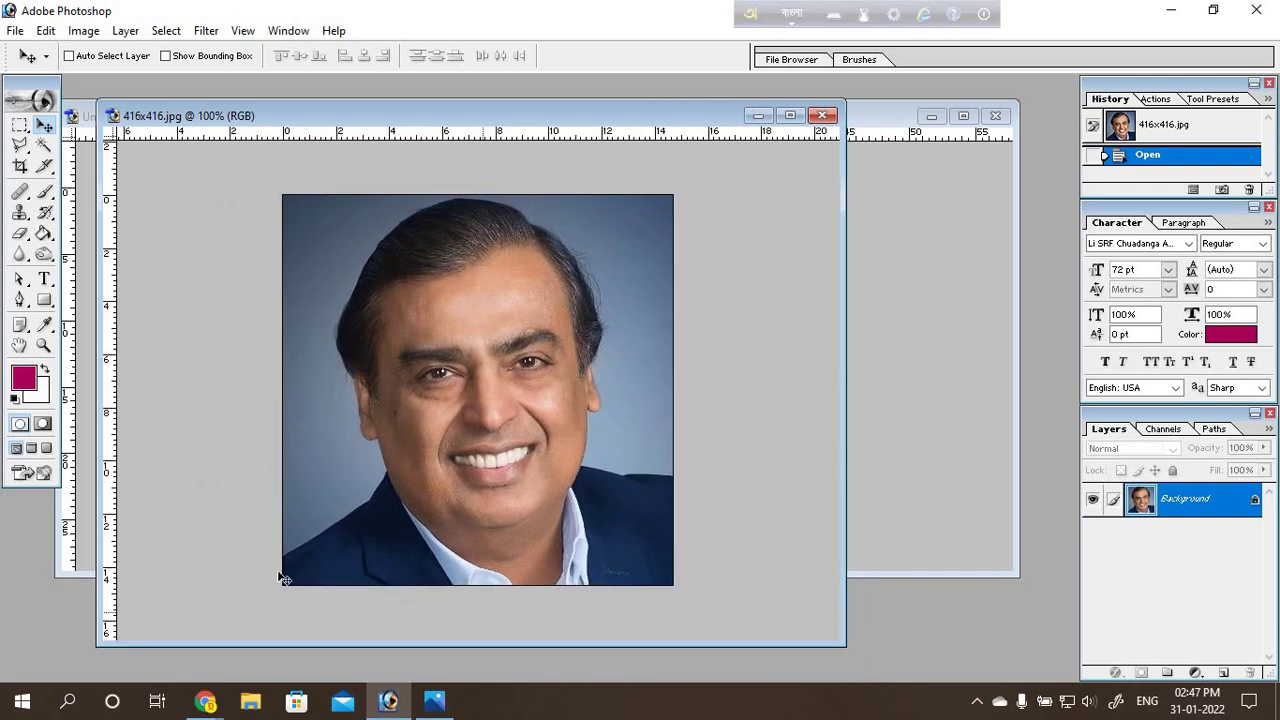
pyautogui.hotkey('ctrl', 'space')
pyautogui.click(305, 416)
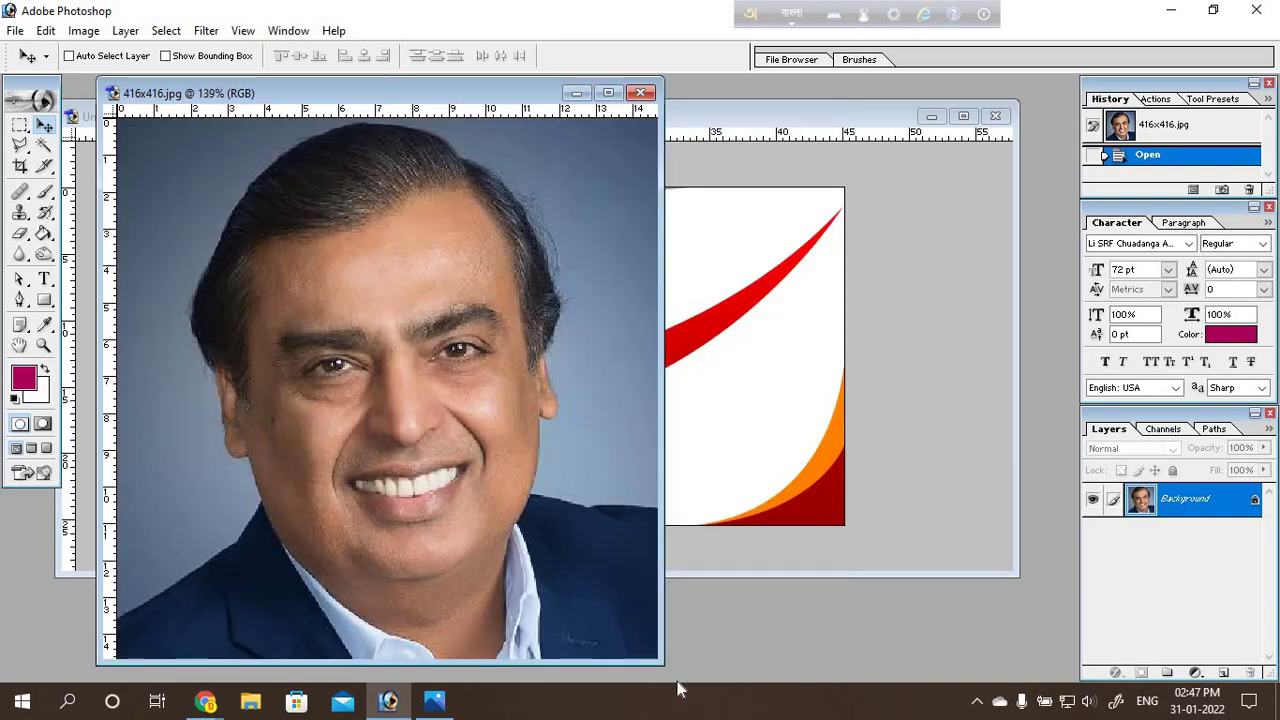
pyautogui.moveTo(663, 663); pyautogui.dragTo(690, 682)
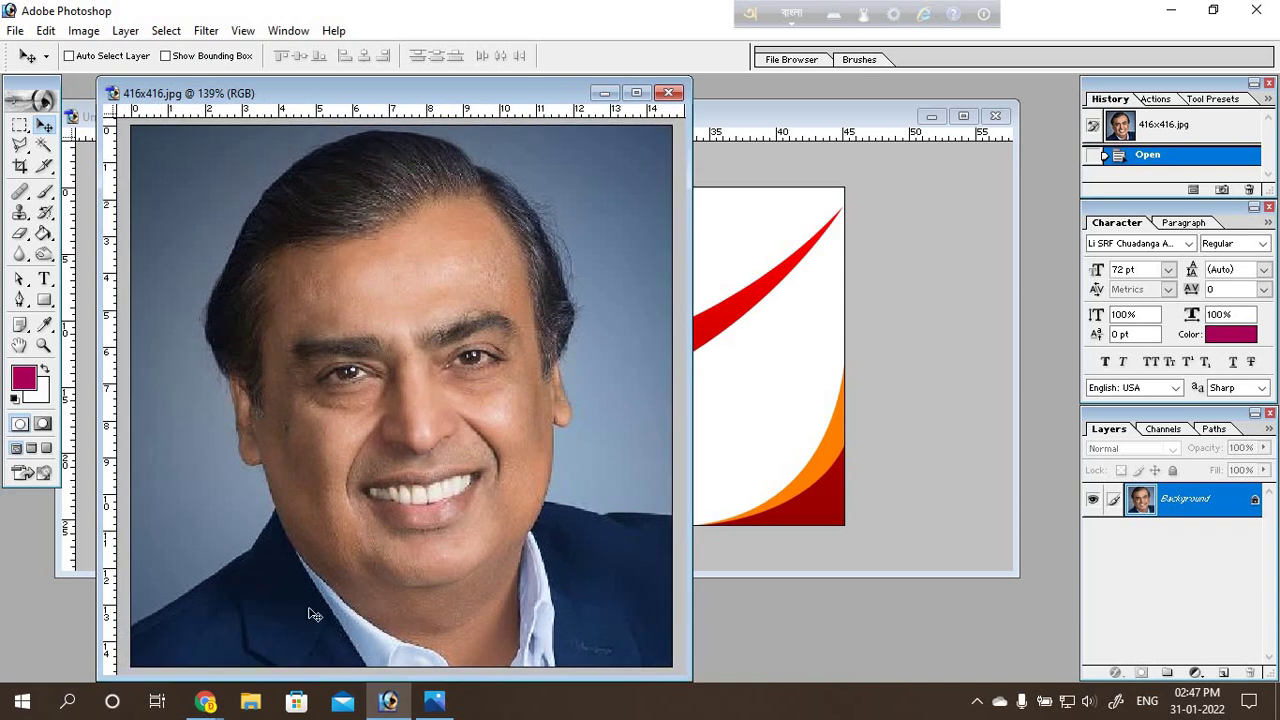
pyautogui.click(19, 301)
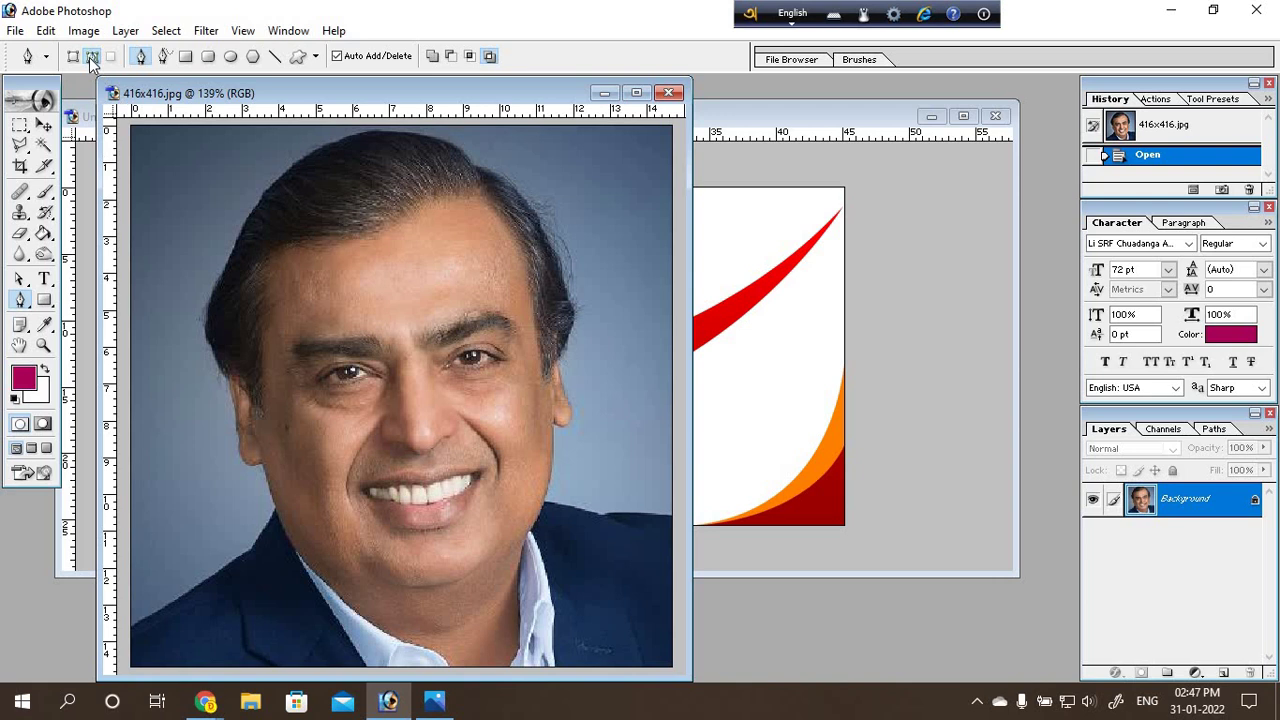
# Step: Trace the path from the photo's bottom-left edge up along the shoulder to the neck
pyautogui.click(130, 632)
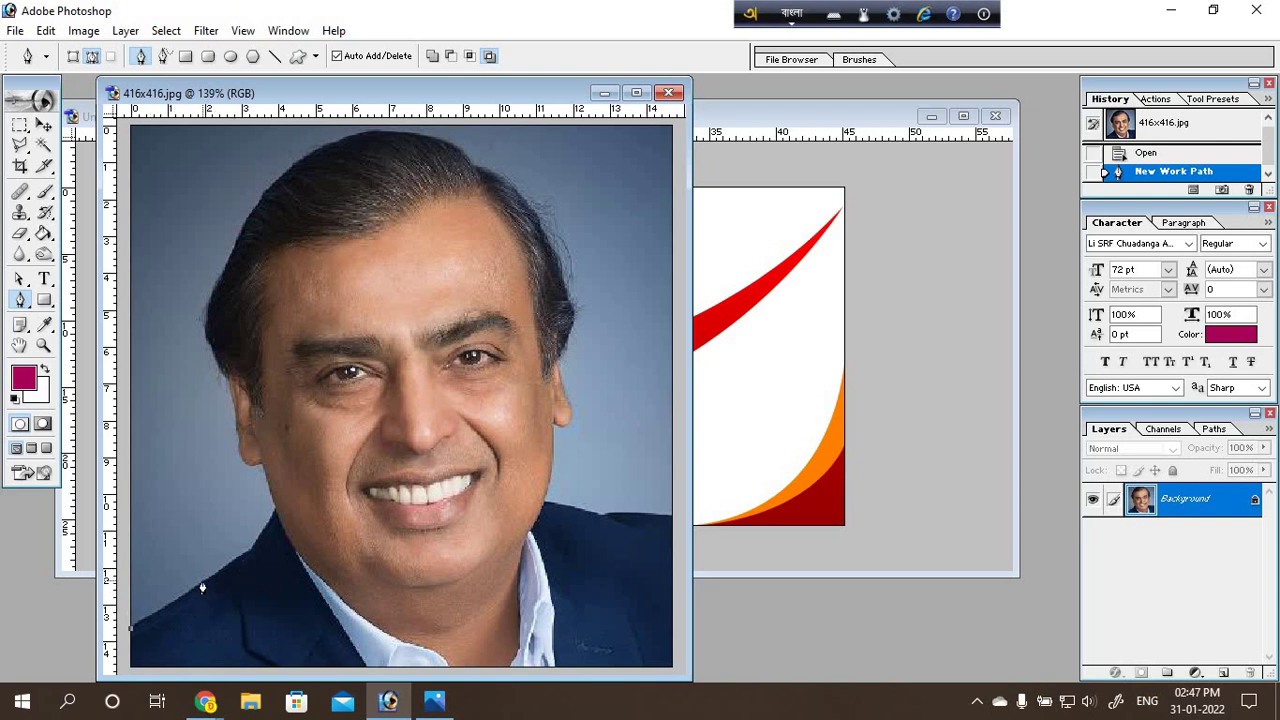
pyautogui.click(201, 580)
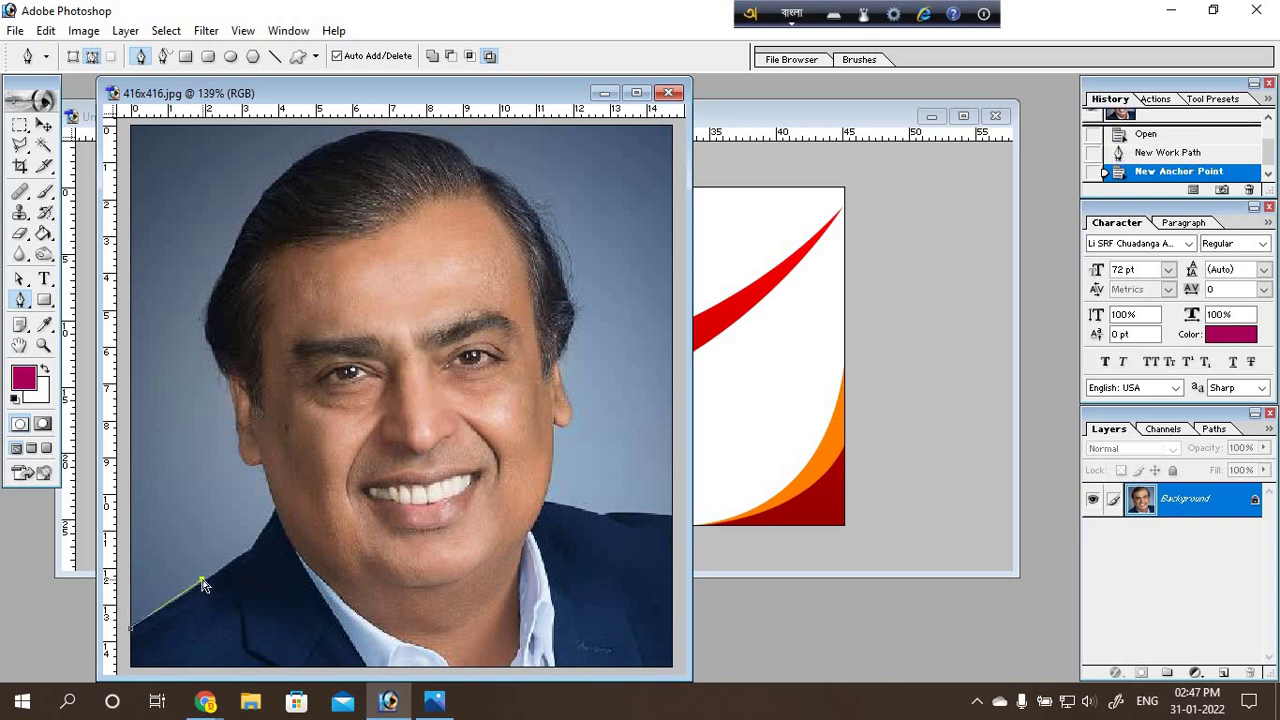
pyautogui.hotkey('ctrl', 'z')
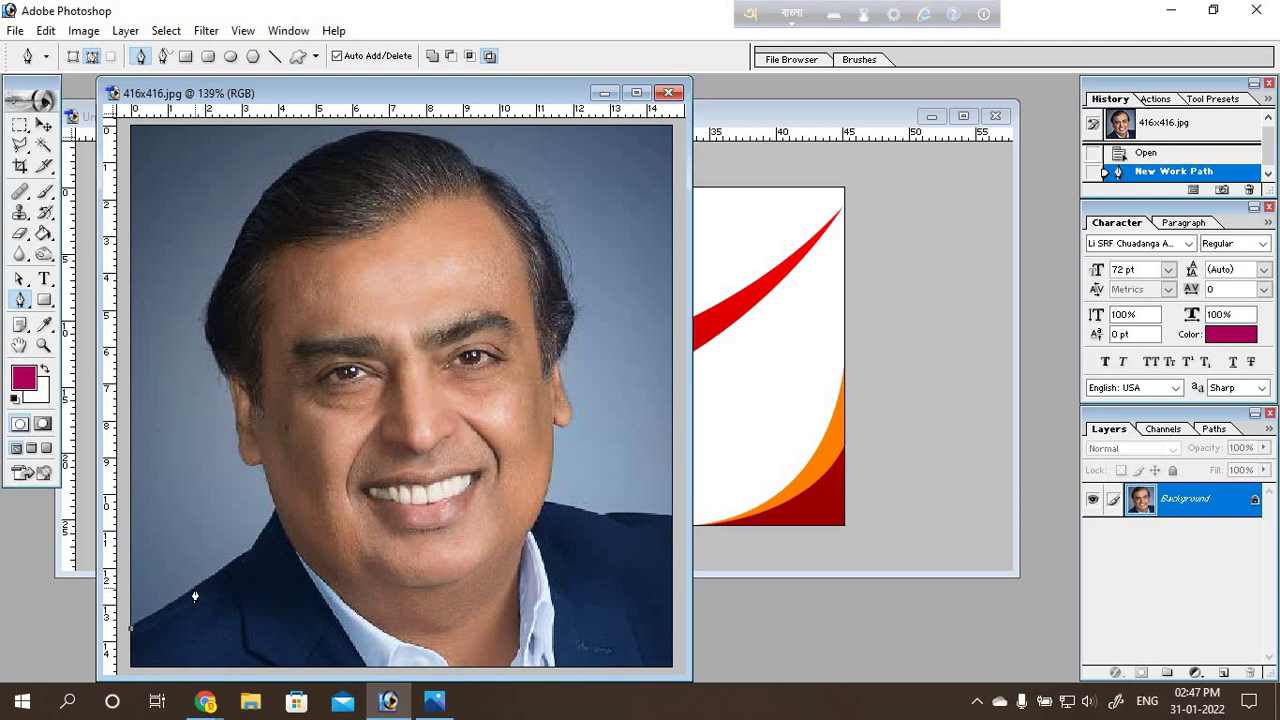
pyautogui.click(197, 589)
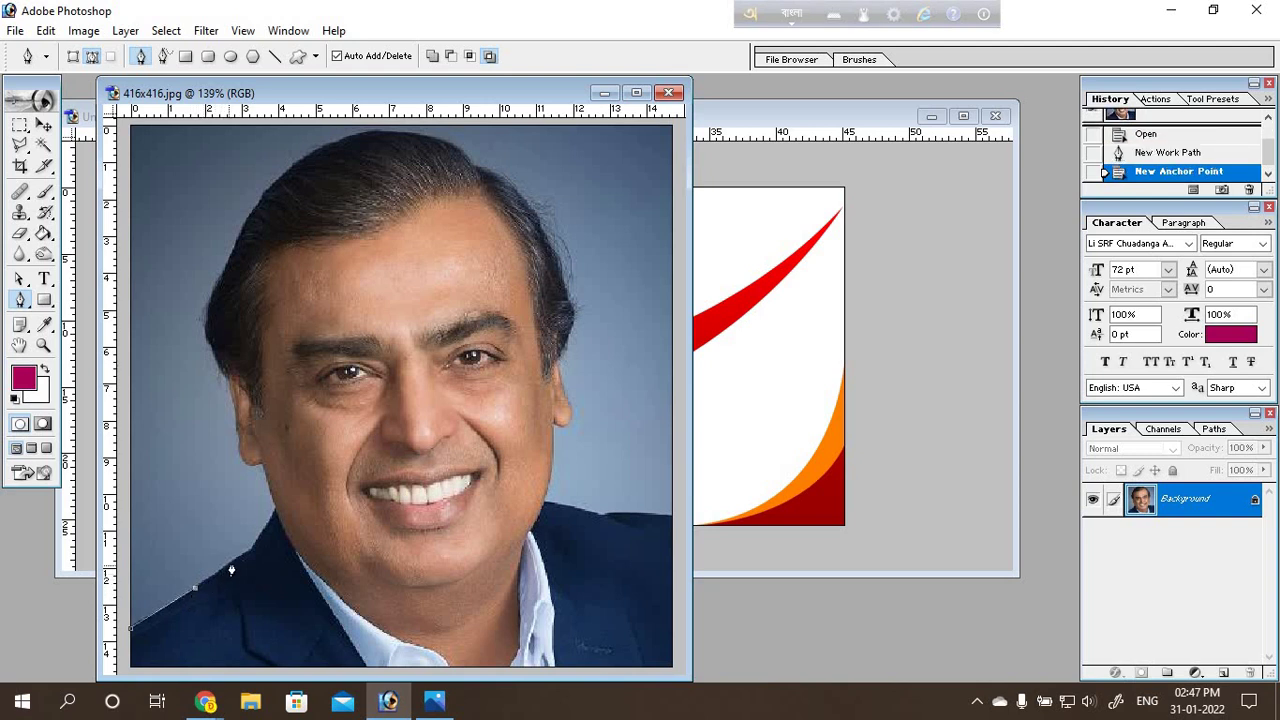
pyautogui.click(234, 561)
pyautogui.click(252, 549)
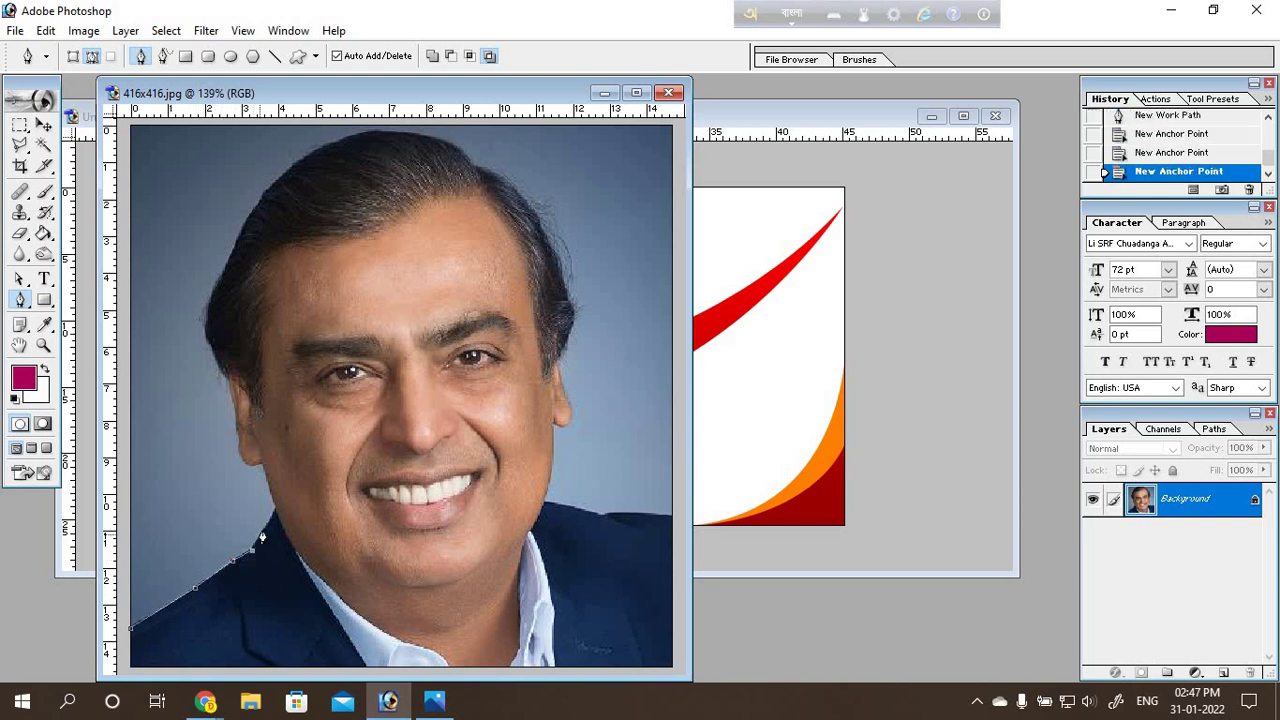
pyautogui.click(274, 508)
# Step: Zoom in to 400% and add a curved anchor at the bottom of the ear
pyautogui.hotkey('ctrl', '+')
pyautogui.hotkey('ctrl', '+')
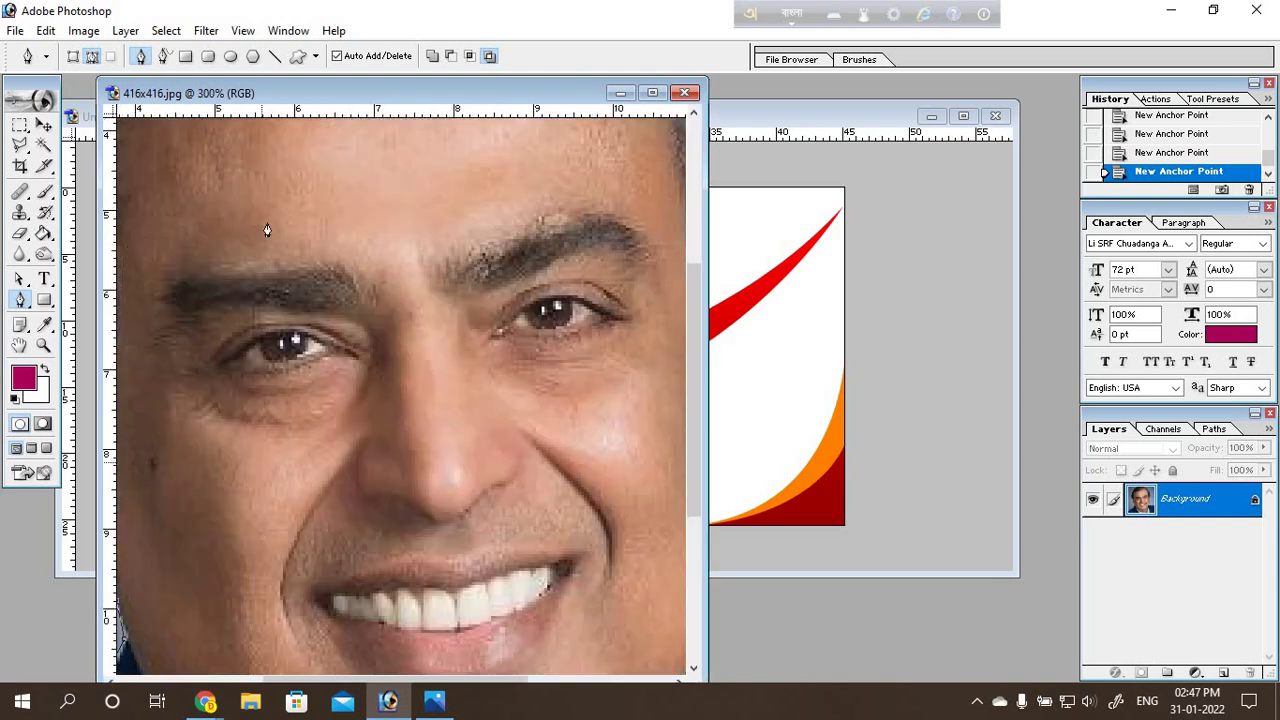
pyautogui.moveTo(273, 94); pyautogui.dragTo(275, 88)
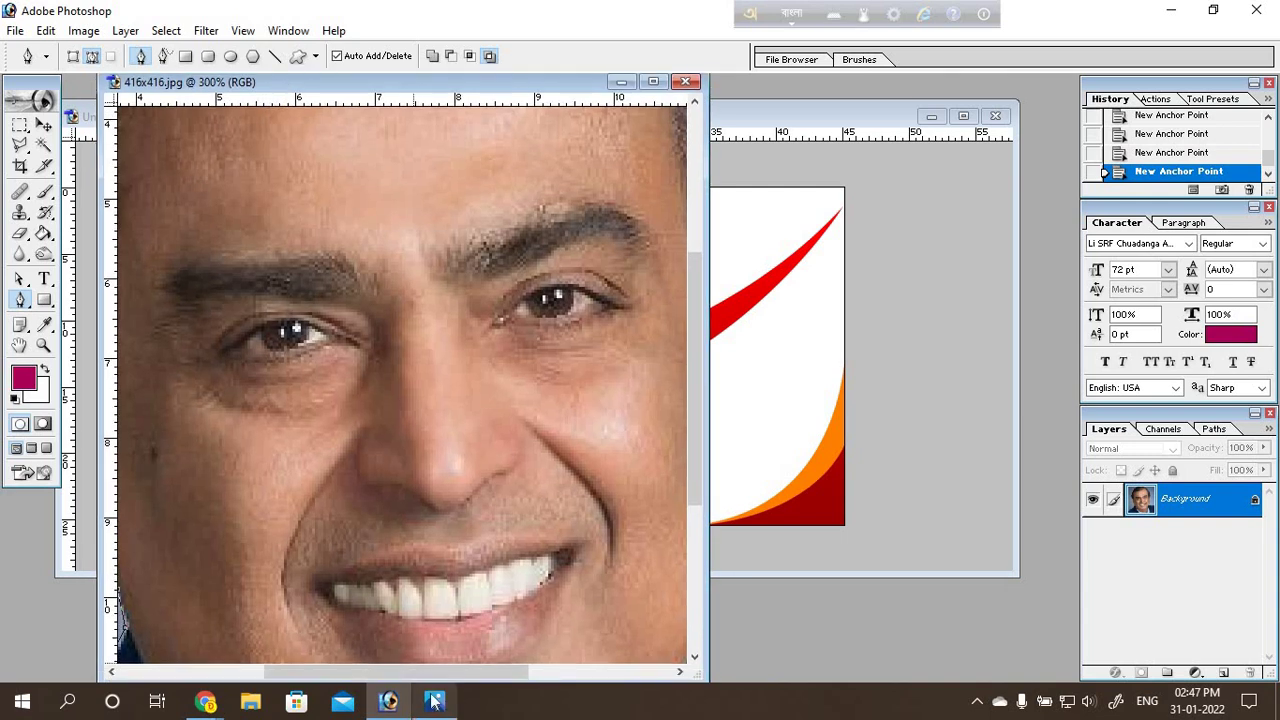
pyautogui.moveTo(400, 672); pyautogui.dragTo(252, 672)
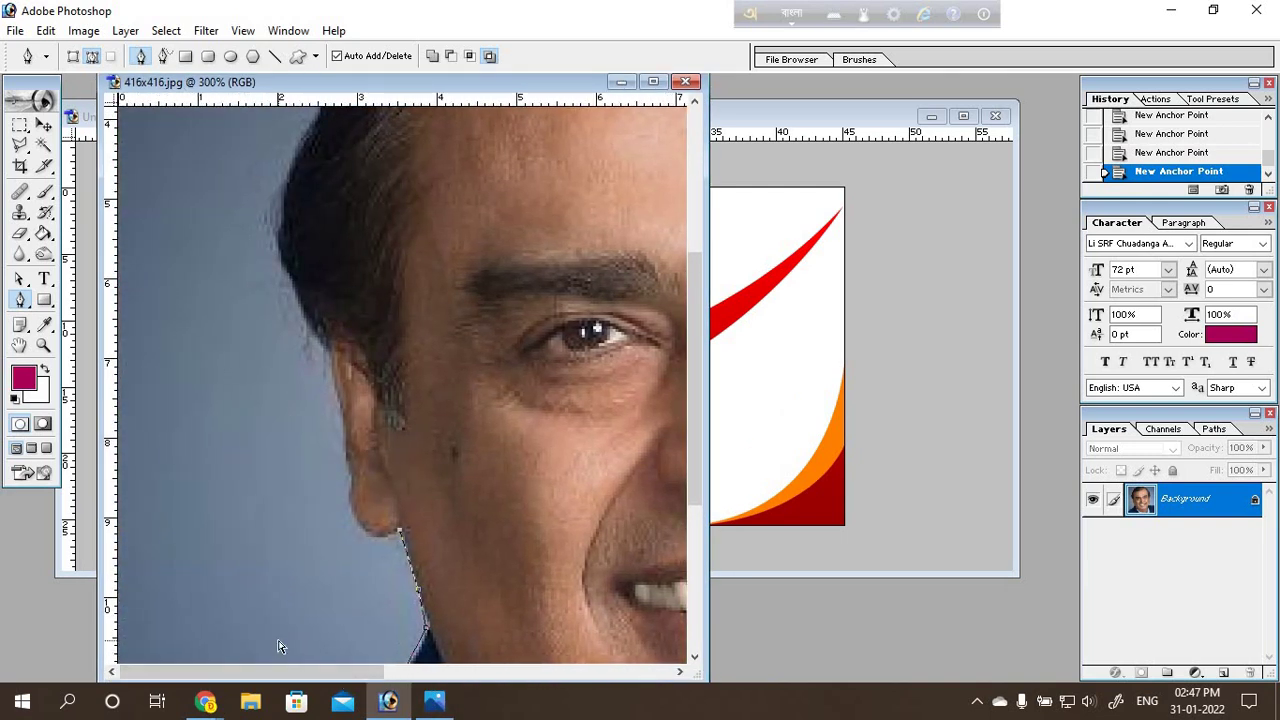
pyautogui.hotkey('ctrl', '+')
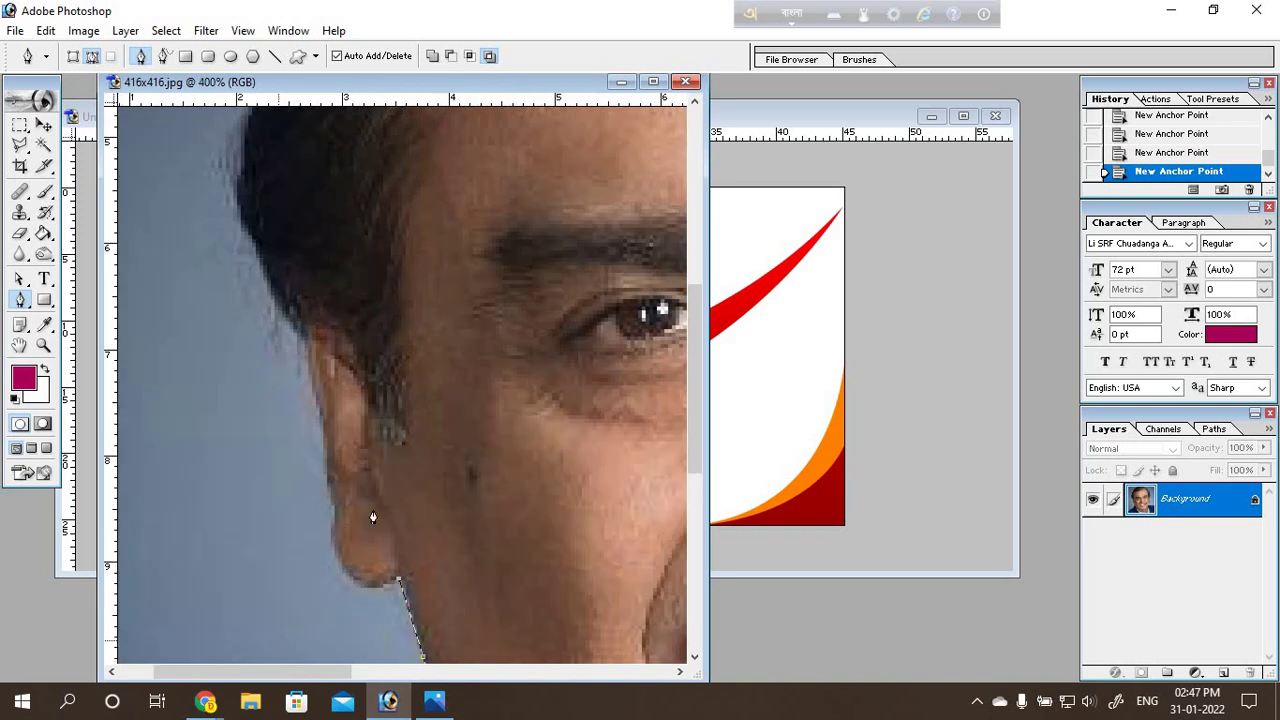
pyautogui.scroll(-1, 380, 508)
pyautogui.scroll(-2, 400, 495)
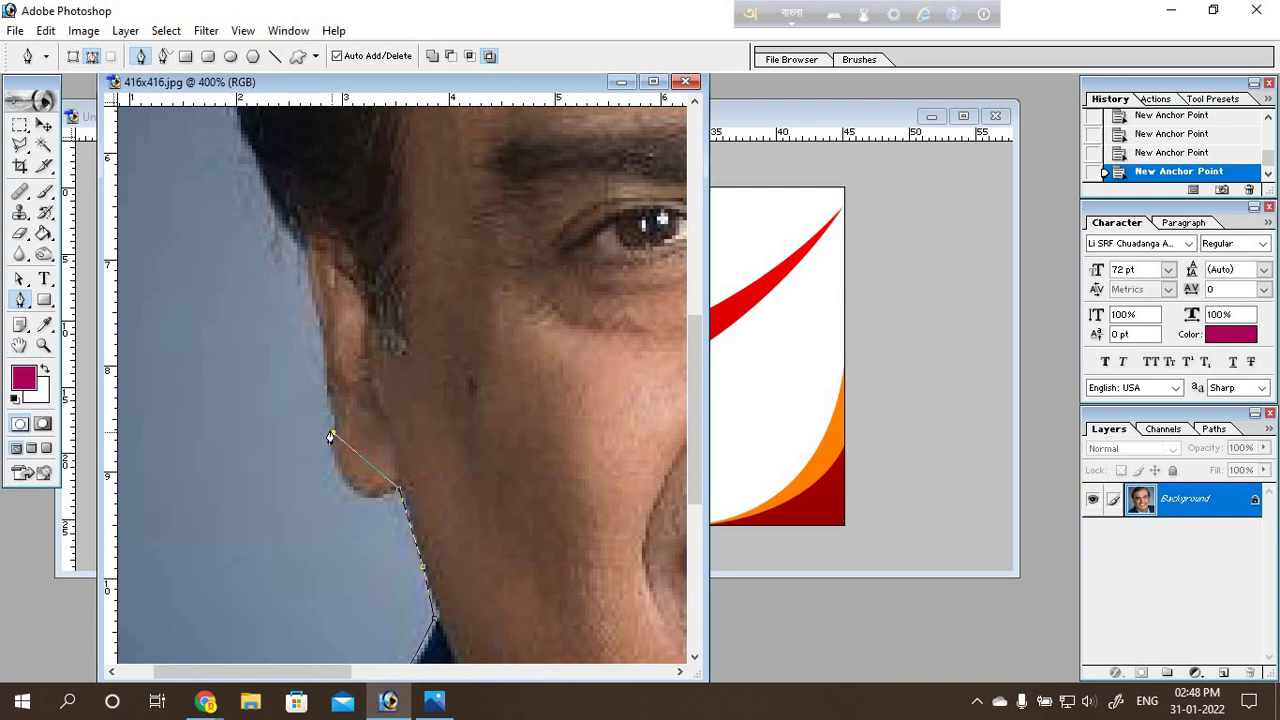
pyautogui.moveTo(331, 436); pyautogui.dragTo(327, 337)
# Step: Continue the path up around the left ear to the side of the head
pyautogui.click(333, 440)
pyautogui.click(325, 370)
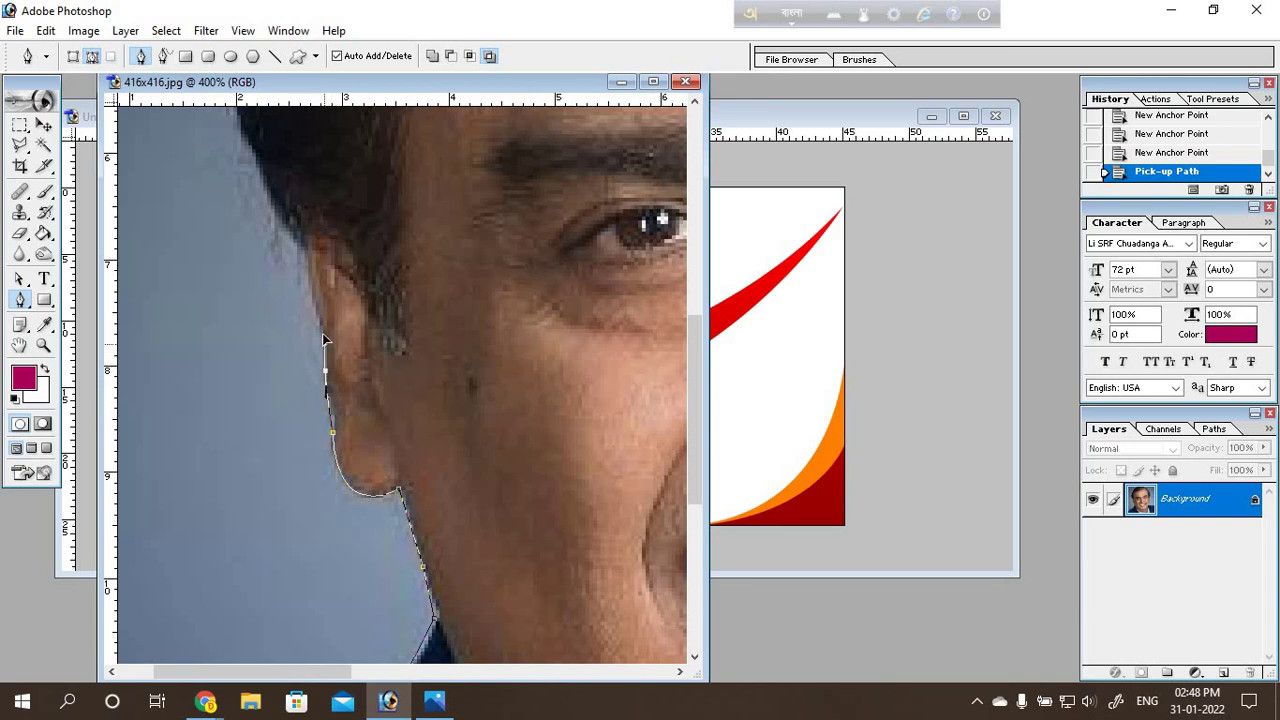
pyautogui.moveTo(325, 340); pyautogui.dragTo(308, 304)
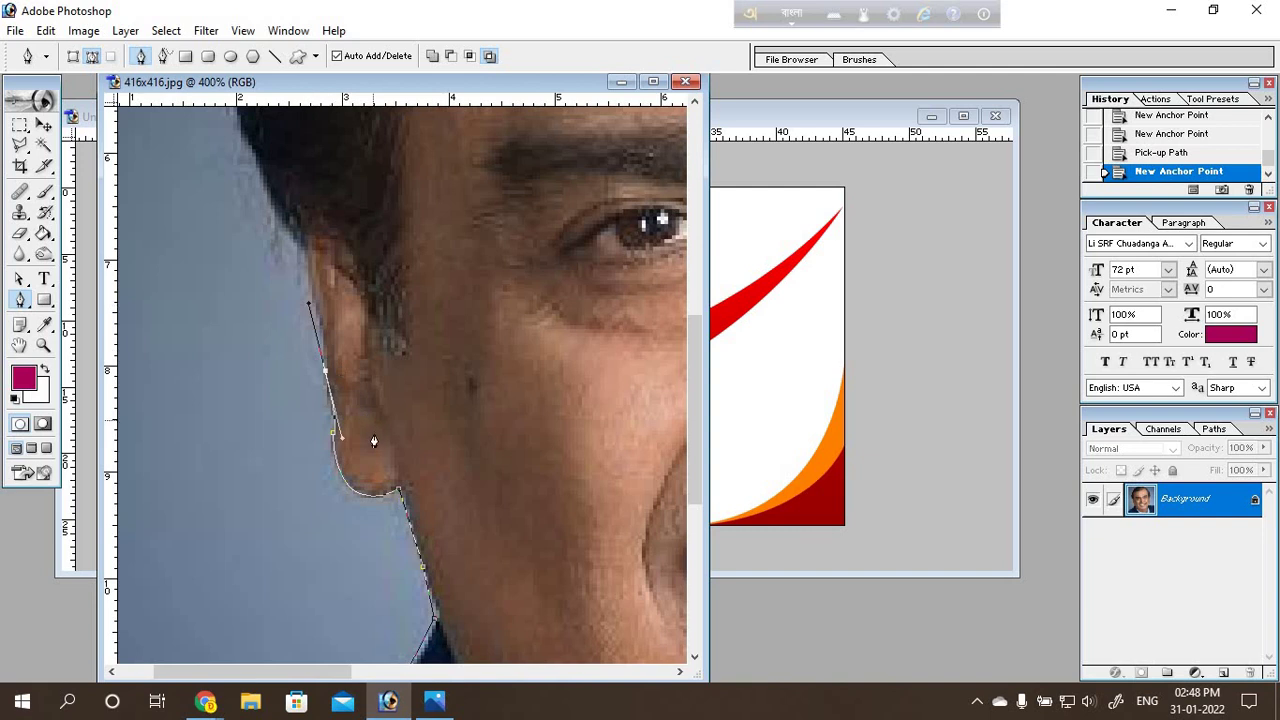
pyautogui.keyDown('alt'); pyautogui.click(325, 371); pyautogui.keyUp('alt')
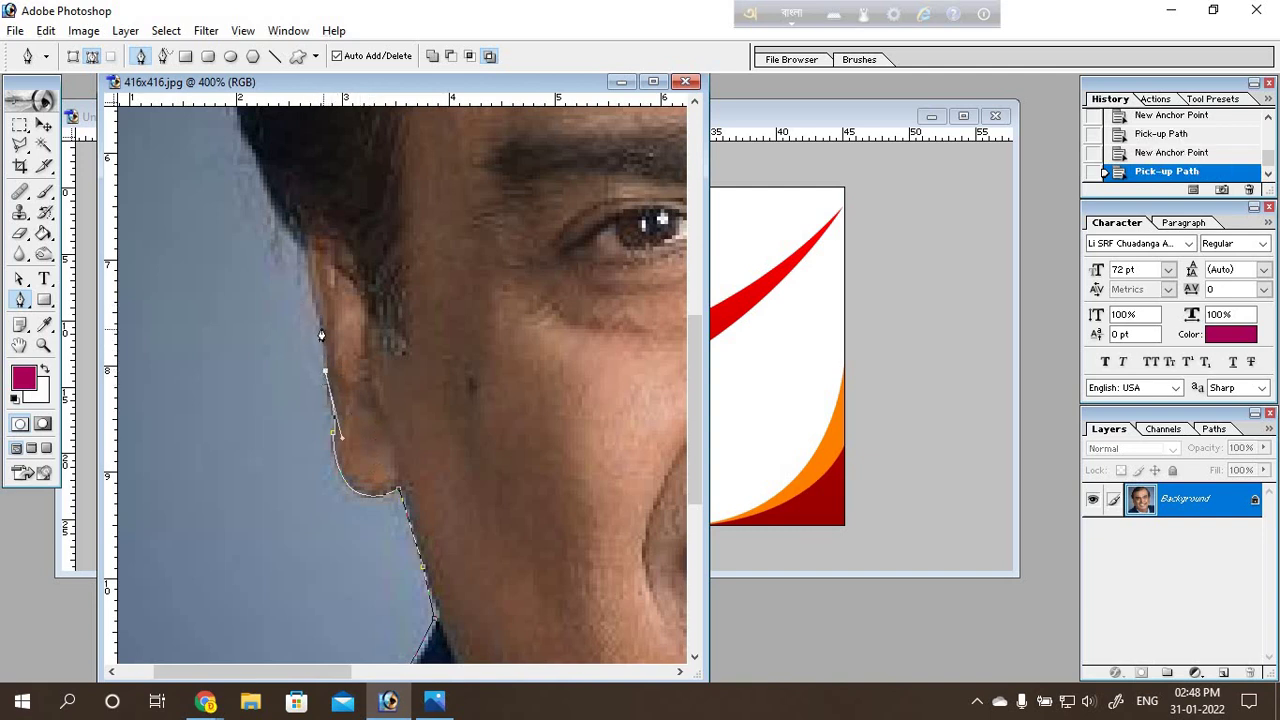
pyautogui.click(321, 329)
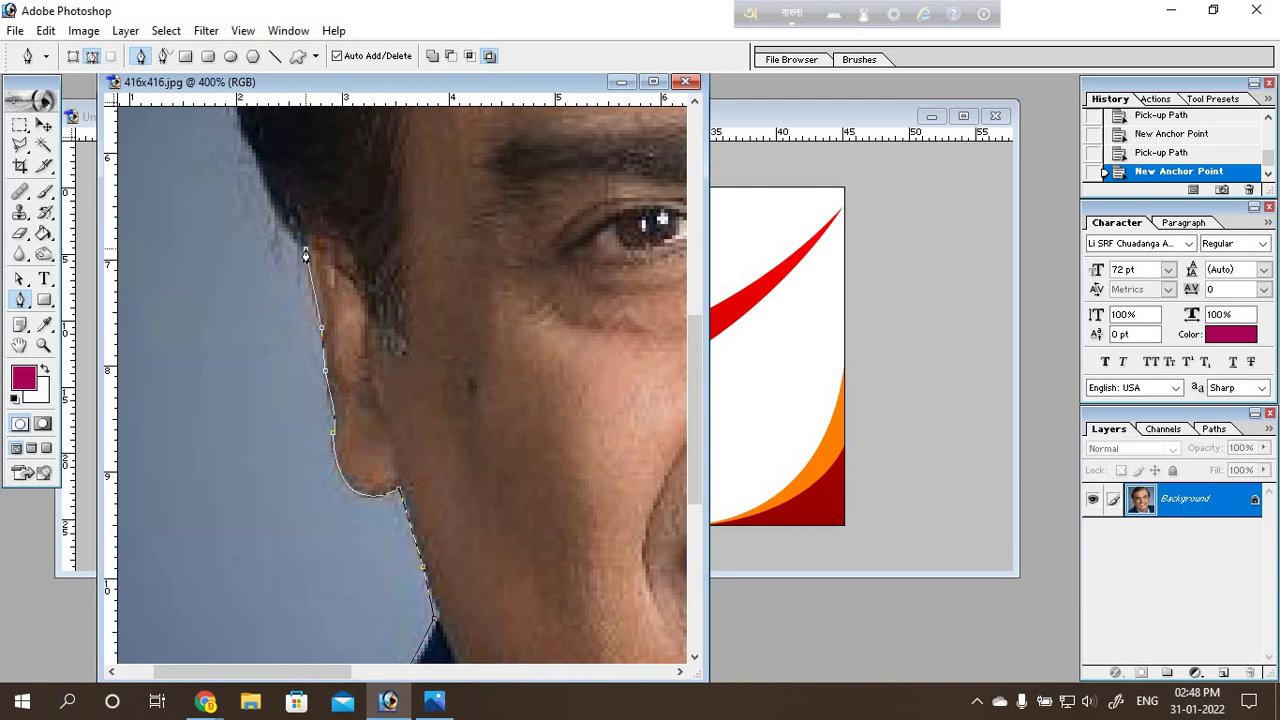
pyautogui.click(305, 247)
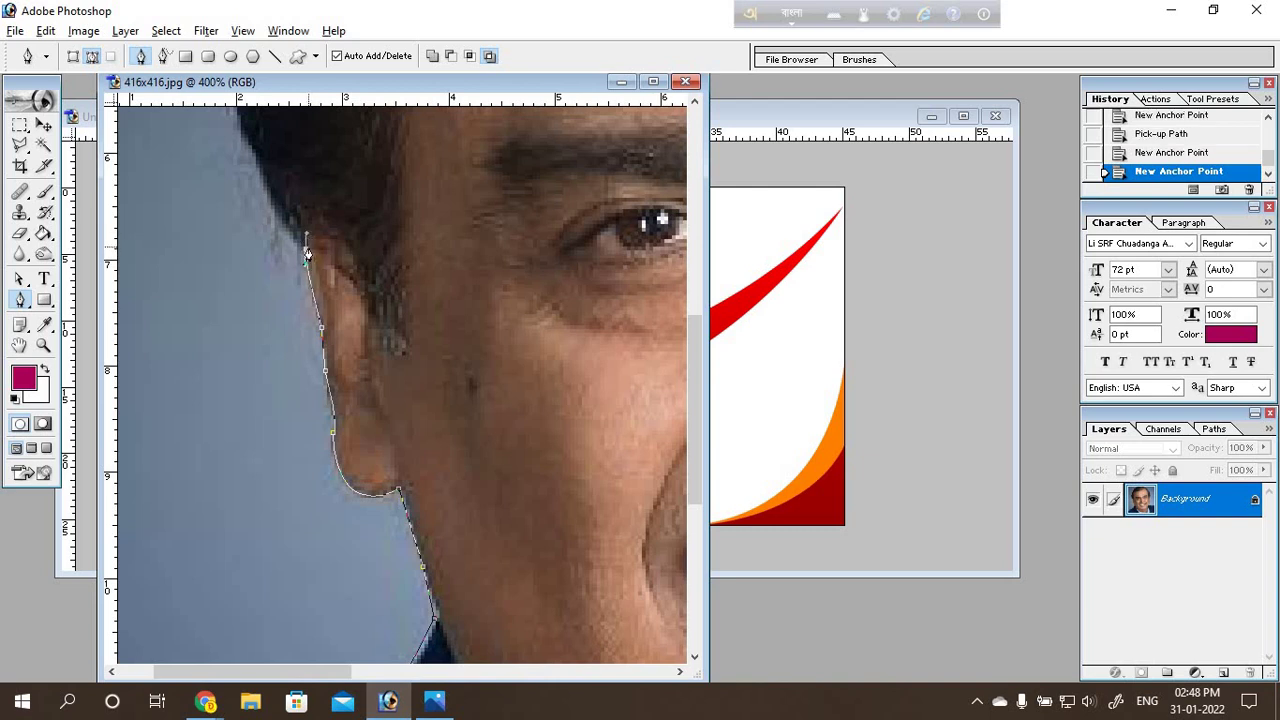
pyautogui.keyDown('alt'); pyautogui.click(305, 248); pyautogui.keyUp('alt')
# Step: Bend the path along the hairline, zoom out, and undo the last anchor
pyautogui.moveTo(696, 380); pyautogui.dragTo(694, 286)
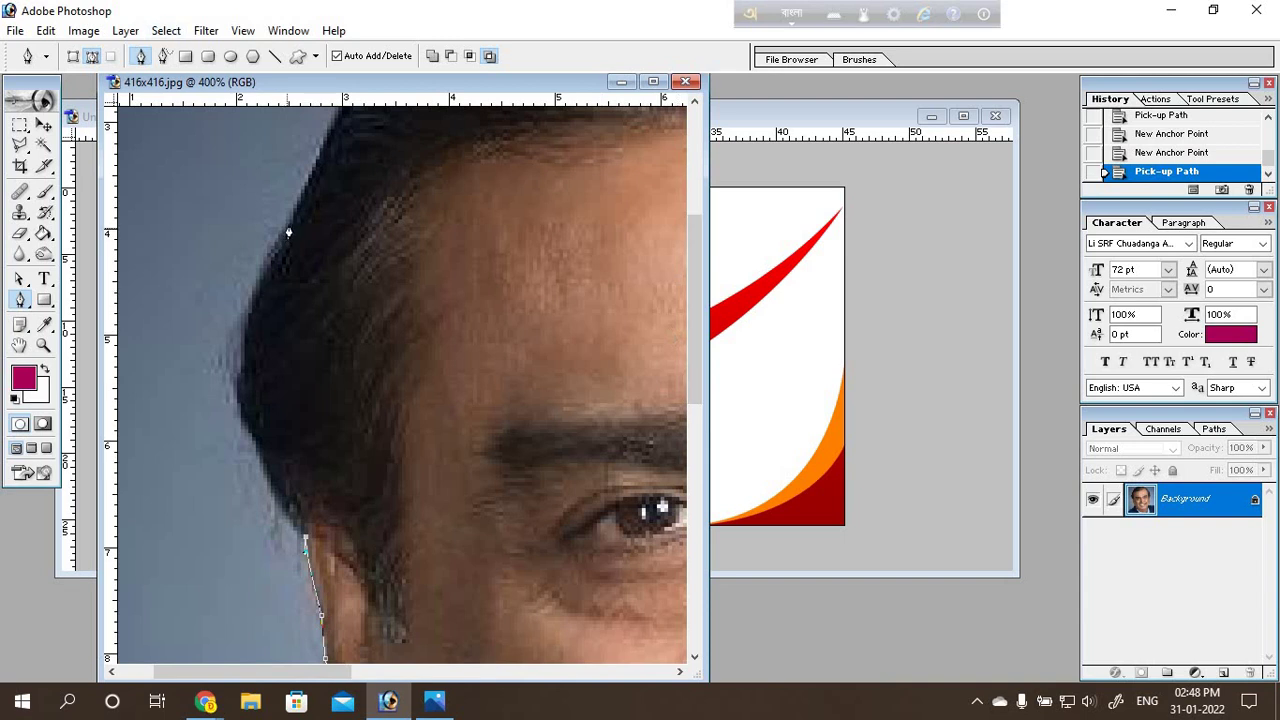
pyautogui.moveTo(289, 232); pyautogui.dragTo(407, 163)
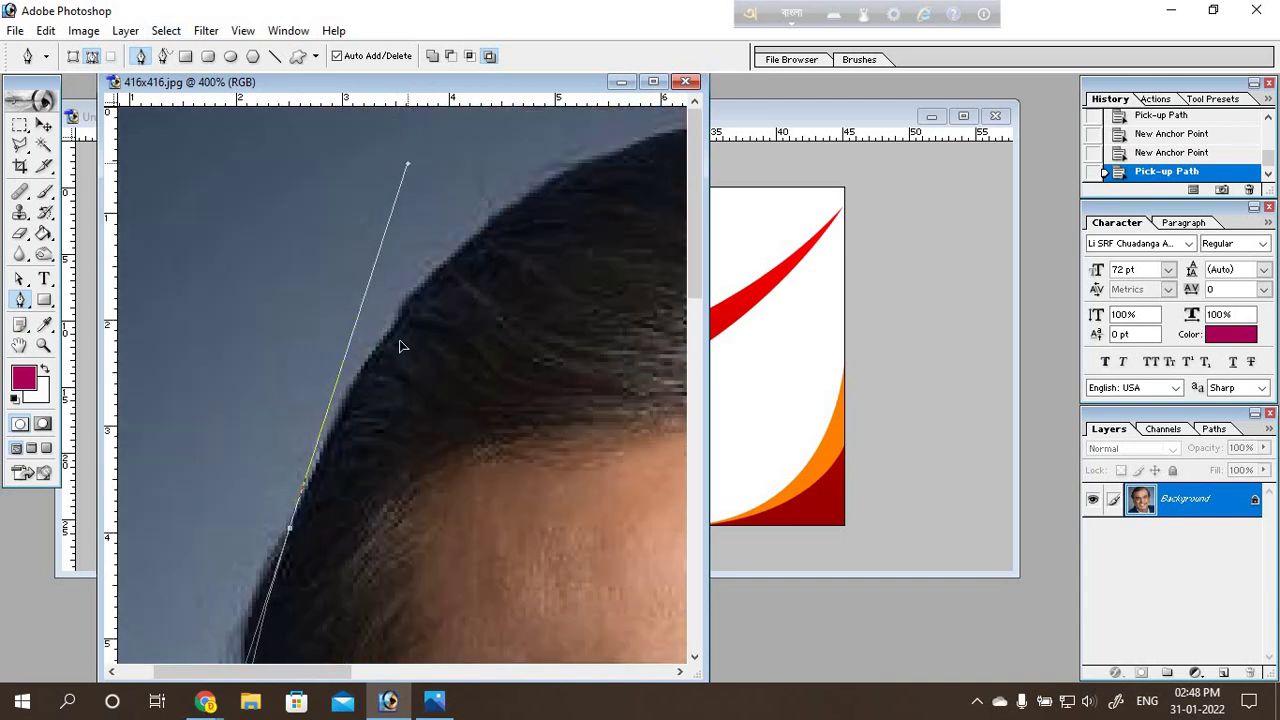
pyautogui.moveTo(399, 346); pyautogui.dragTo(394, 372)
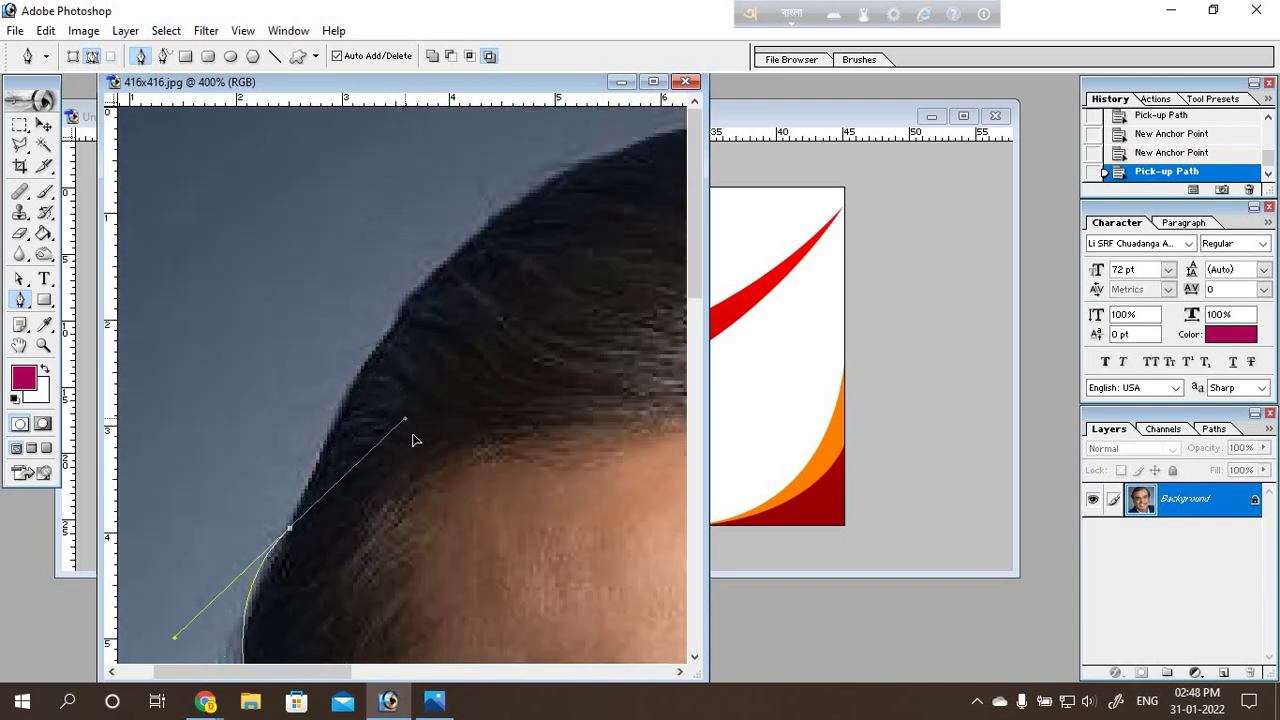
pyautogui.click(394, 372)
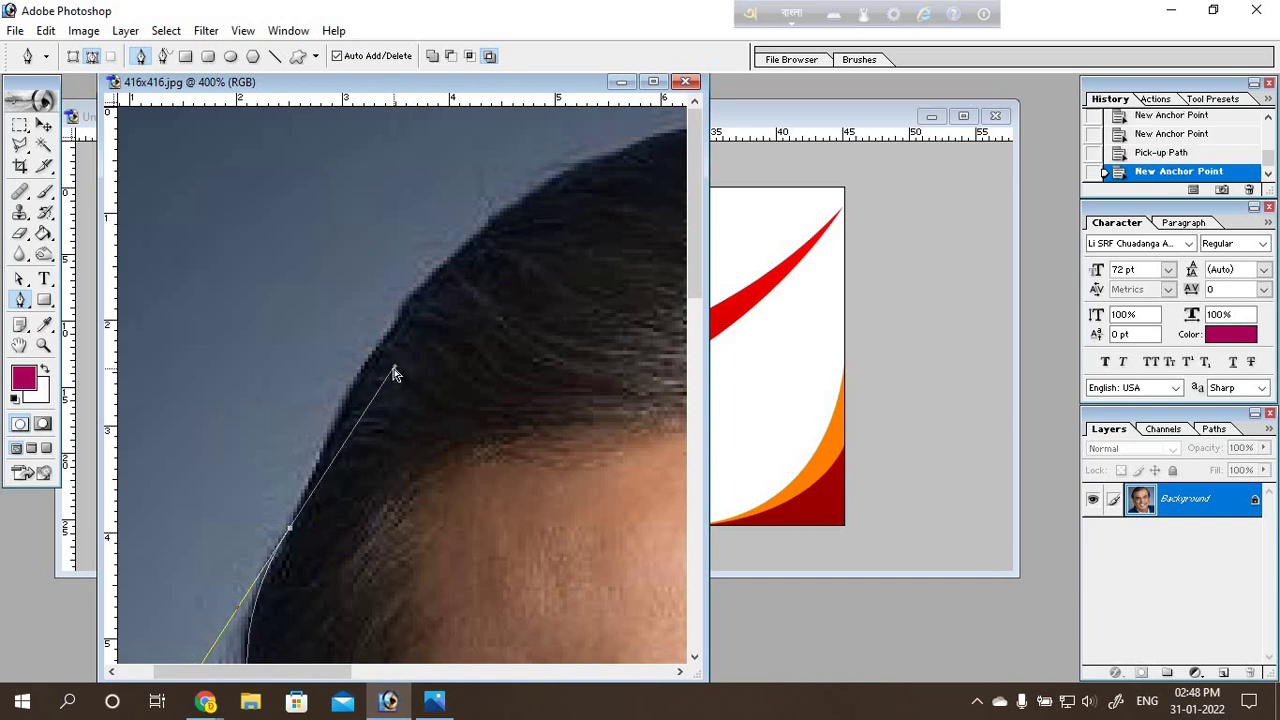
pyautogui.hotkey('ctrl', '-')
pyautogui.hotkey('ctrl', '-')
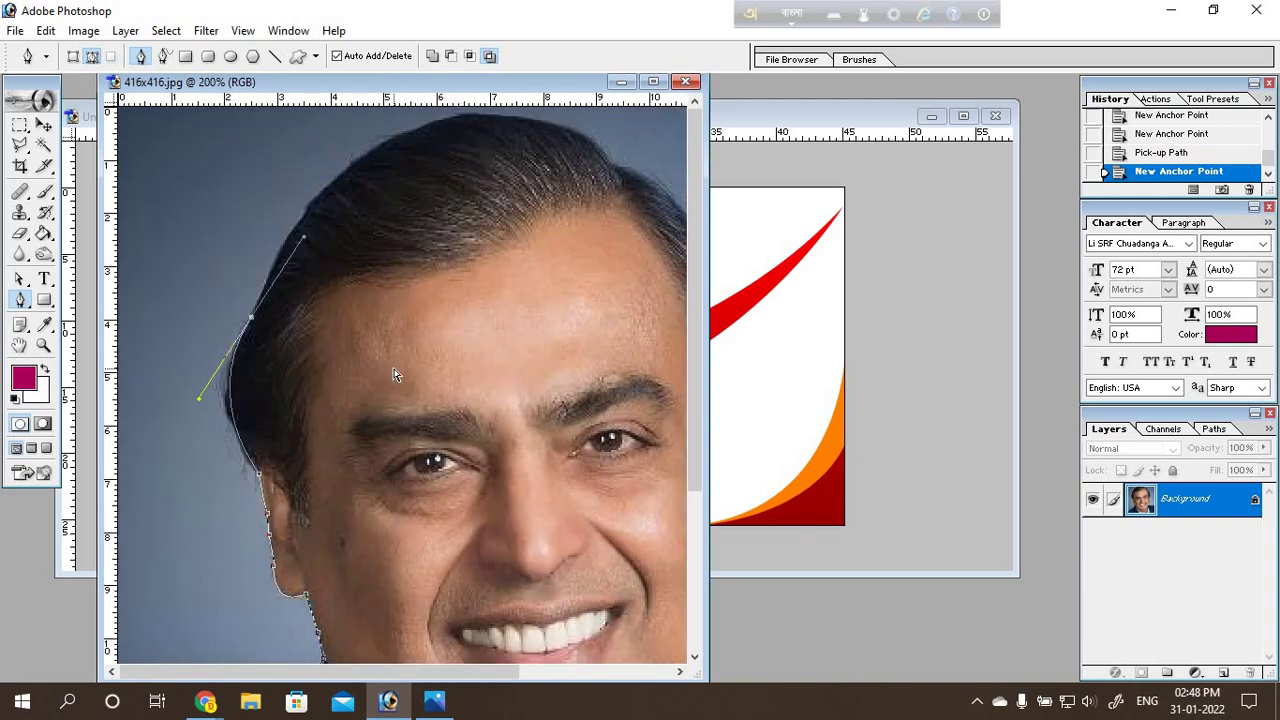
pyautogui.hotkey('ctrl', 'z')
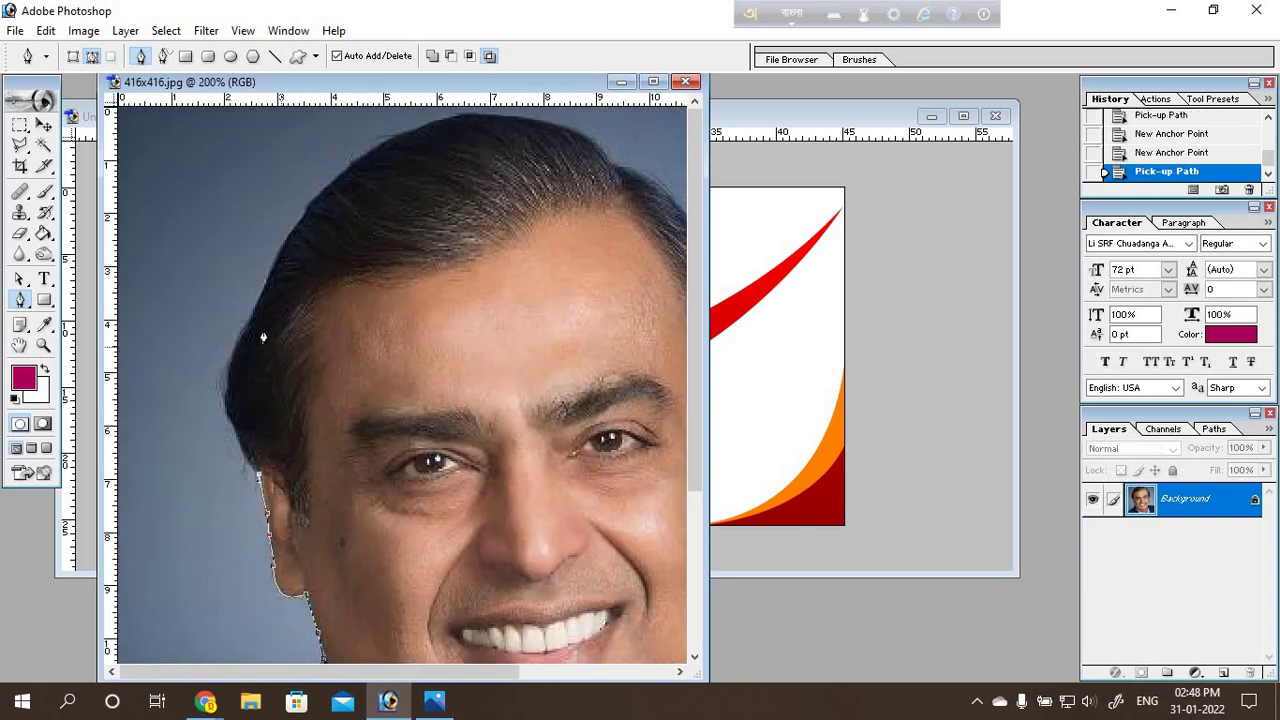
# Step: Place curved anchors up the left hairline, breaking each anchor's outgoing handle
pyautogui.moveTo(250, 320); pyautogui.dragTo(304, 236)
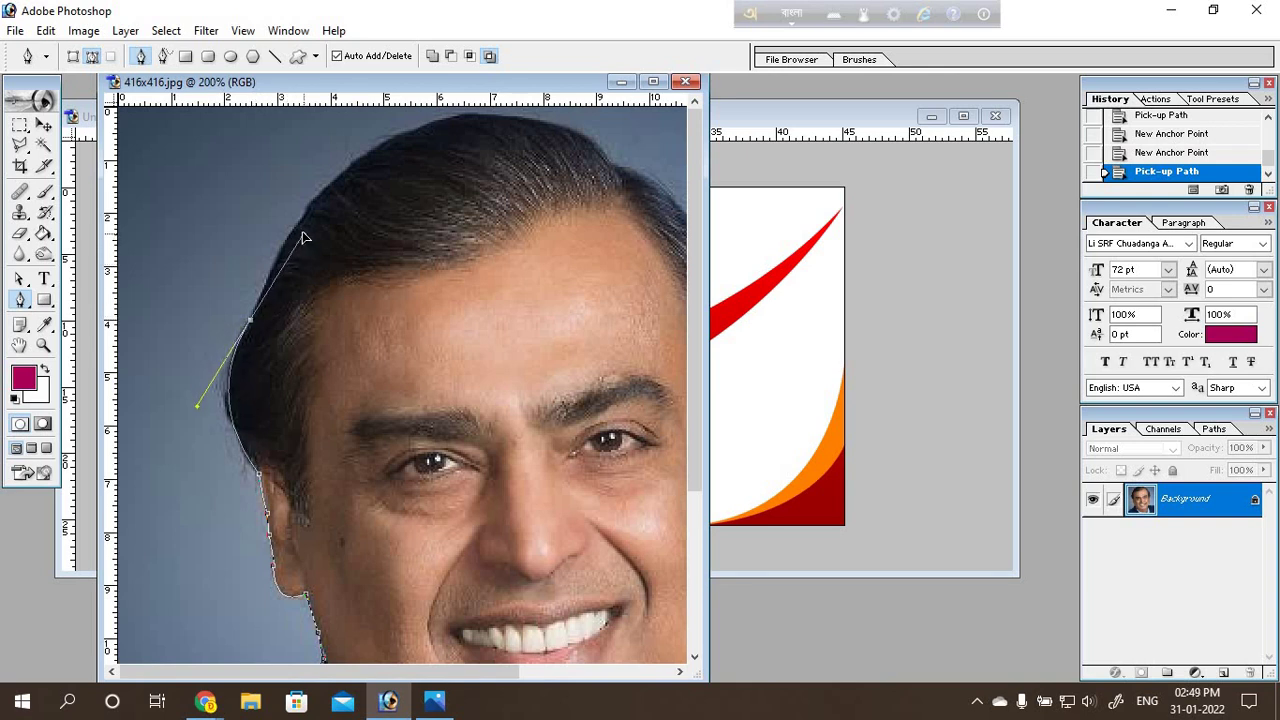
pyautogui.moveTo(304, 236); pyautogui.dragTo(304, 234)
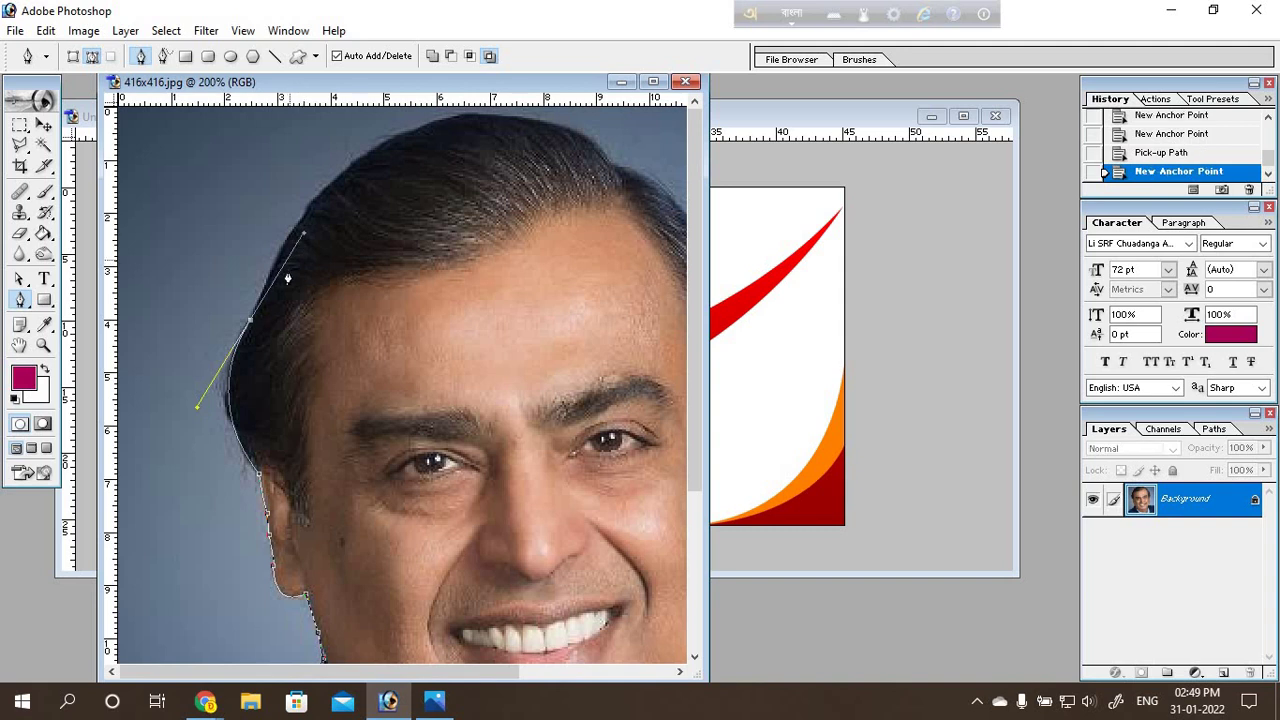
pyautogui.keyDown('alt'); pyautogui.click(250, 320); pyautogui.keyUp('alt')
pyautogui.click(267, 287)
pyautogui.moveTo(305, 215); pyautogui.dragTo(328, 203)
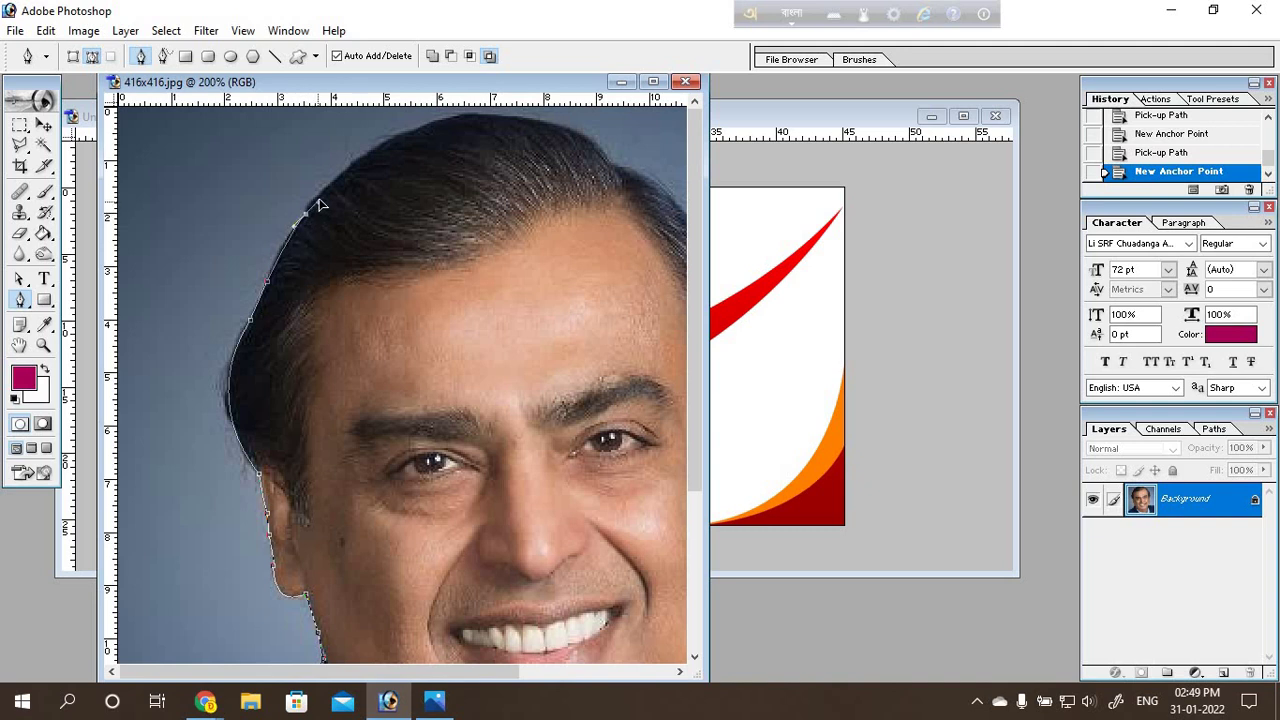
pyautogui.keyDown('alt'); pyautogui.click(305, 214); pyautogui.keyUp('alt')
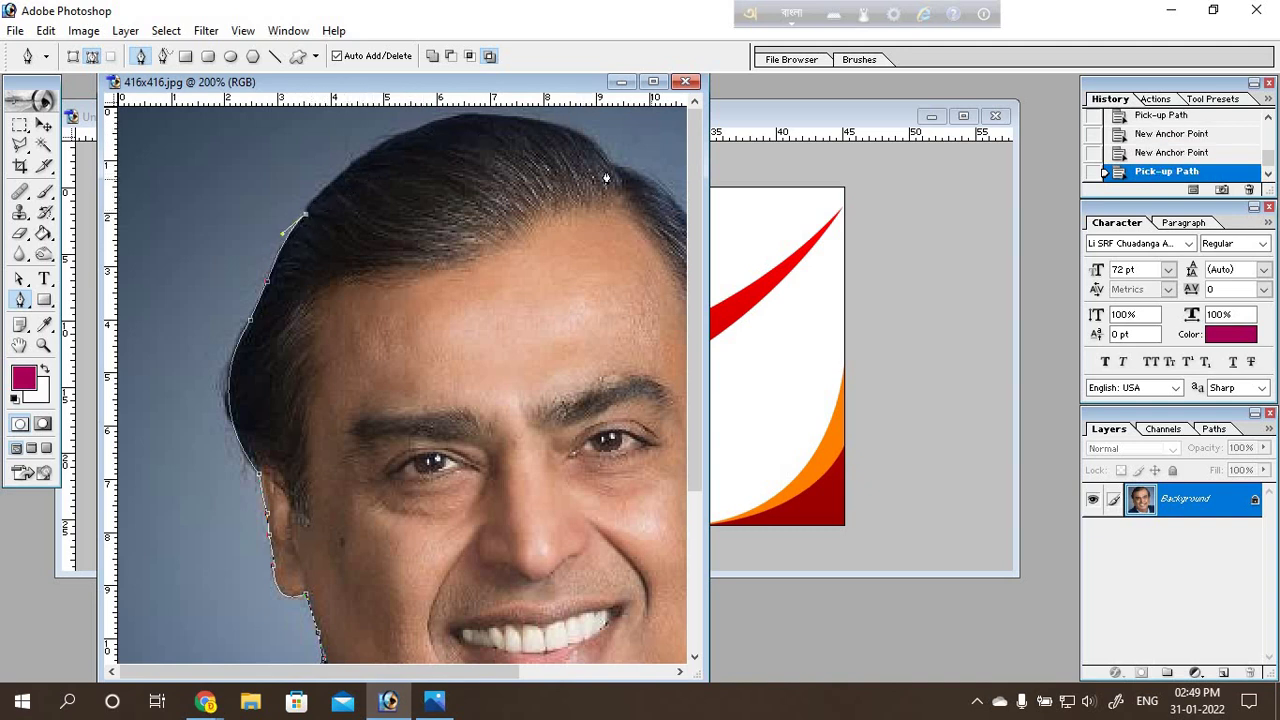
pyautogui.moveTo(705, 472); pyautogui.dragTo(968, 474)
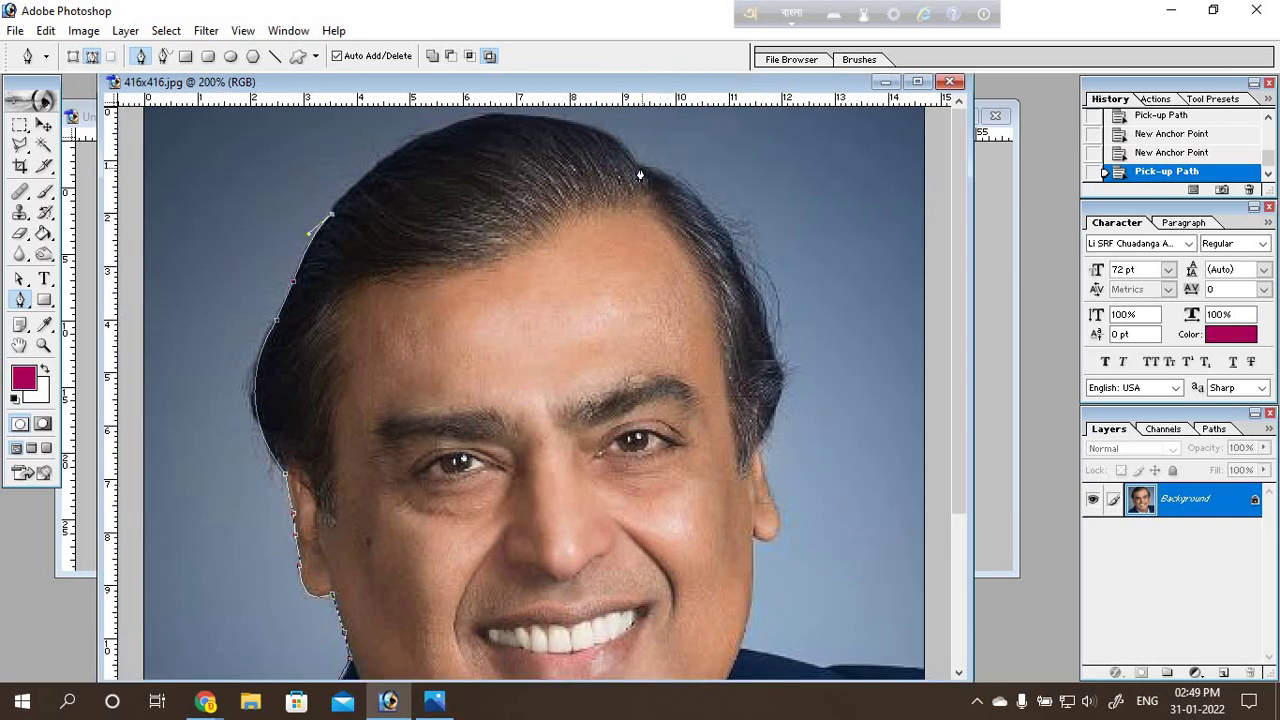
# Step: Arc the path over the top of the head and down the hair's right side
pyautogui.moveTo(631, 156)
pyautogui.mouseDown()
pyautogui.moveTo(768, 221)
pyautogui.moveTo(797, 271)
pyautogui.mouseUp()
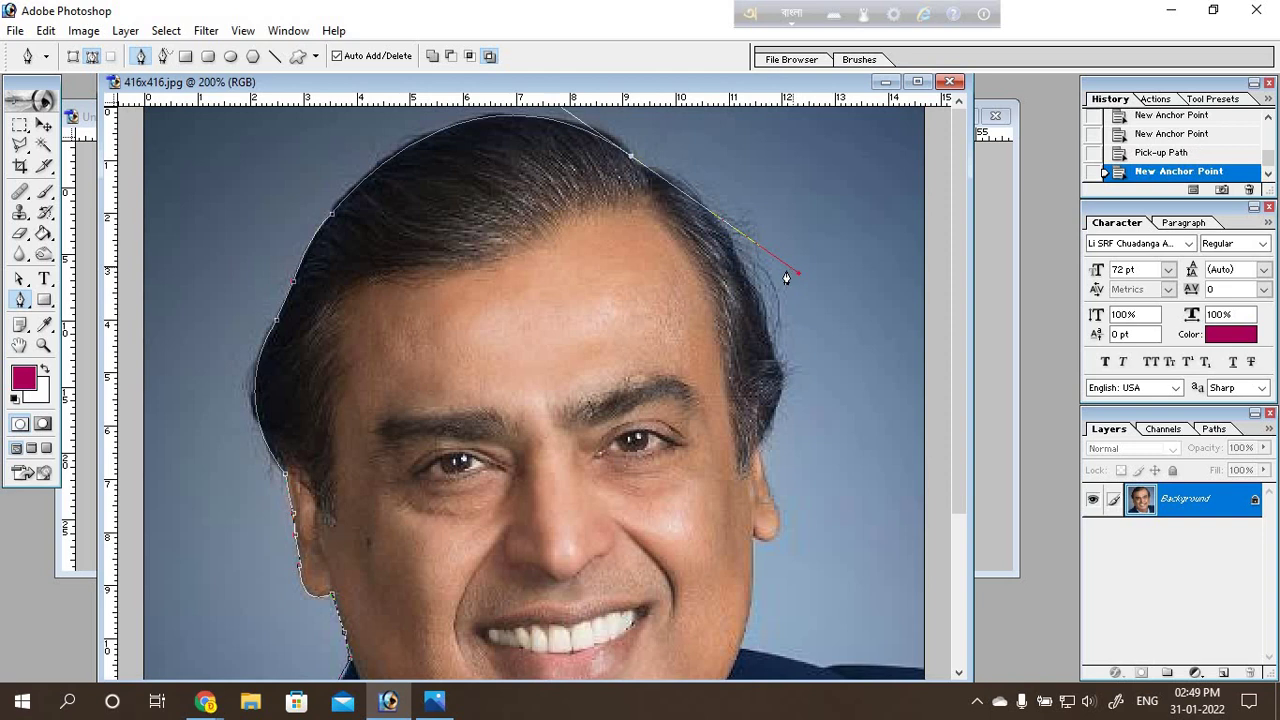
pyautogui.click(640, 170)
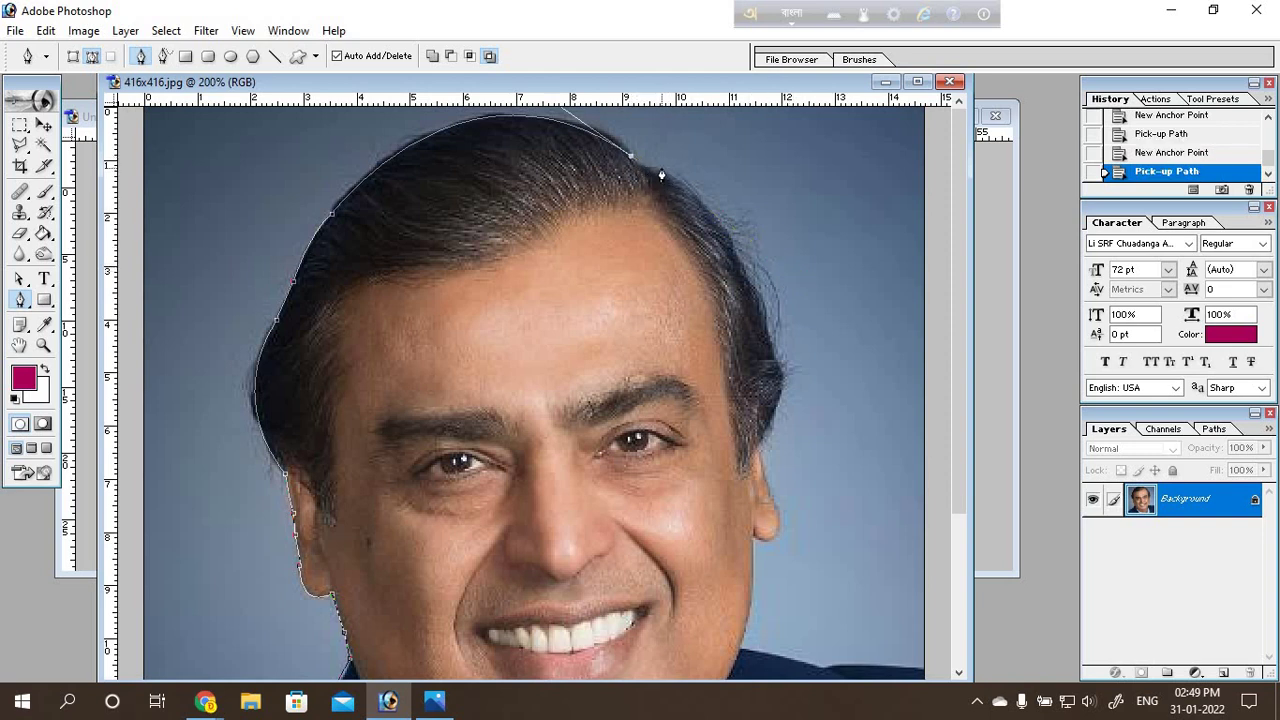
pyautogui.moveTo(662, 168); pyautogui.dragTo(676, 172)
pyautogui.click(660, 168)
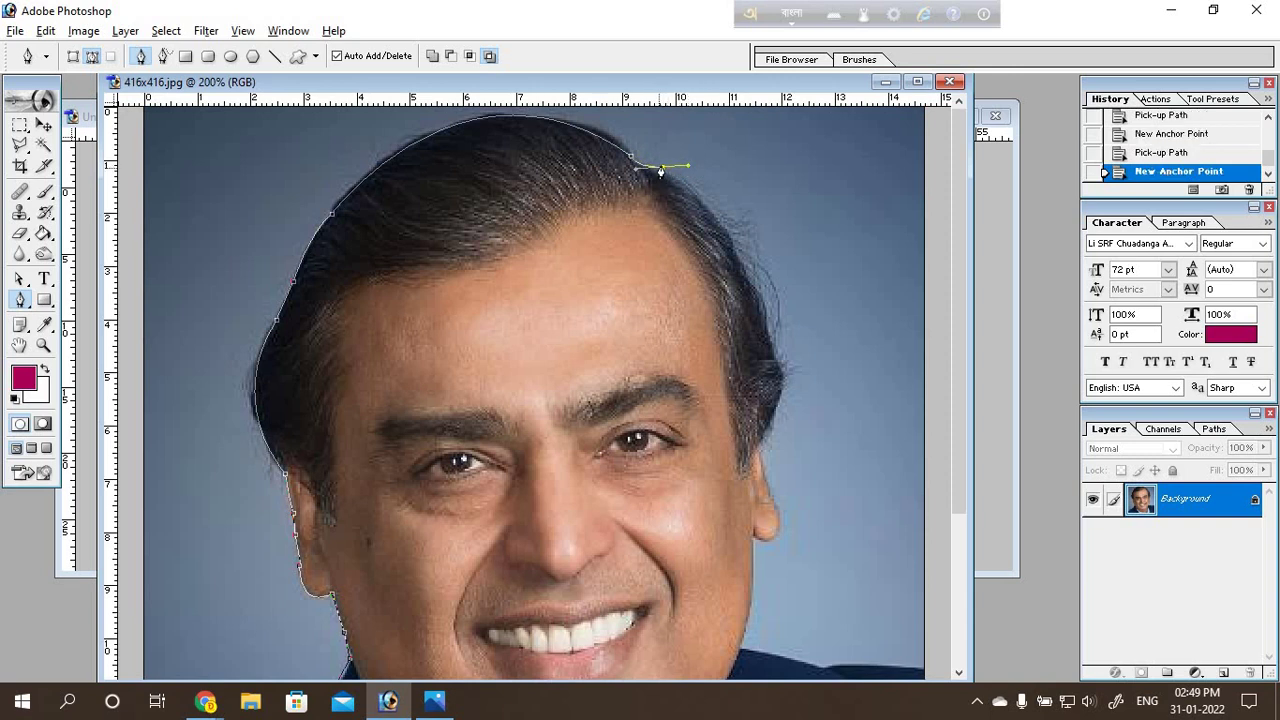
pyautogui.click(660, 168)
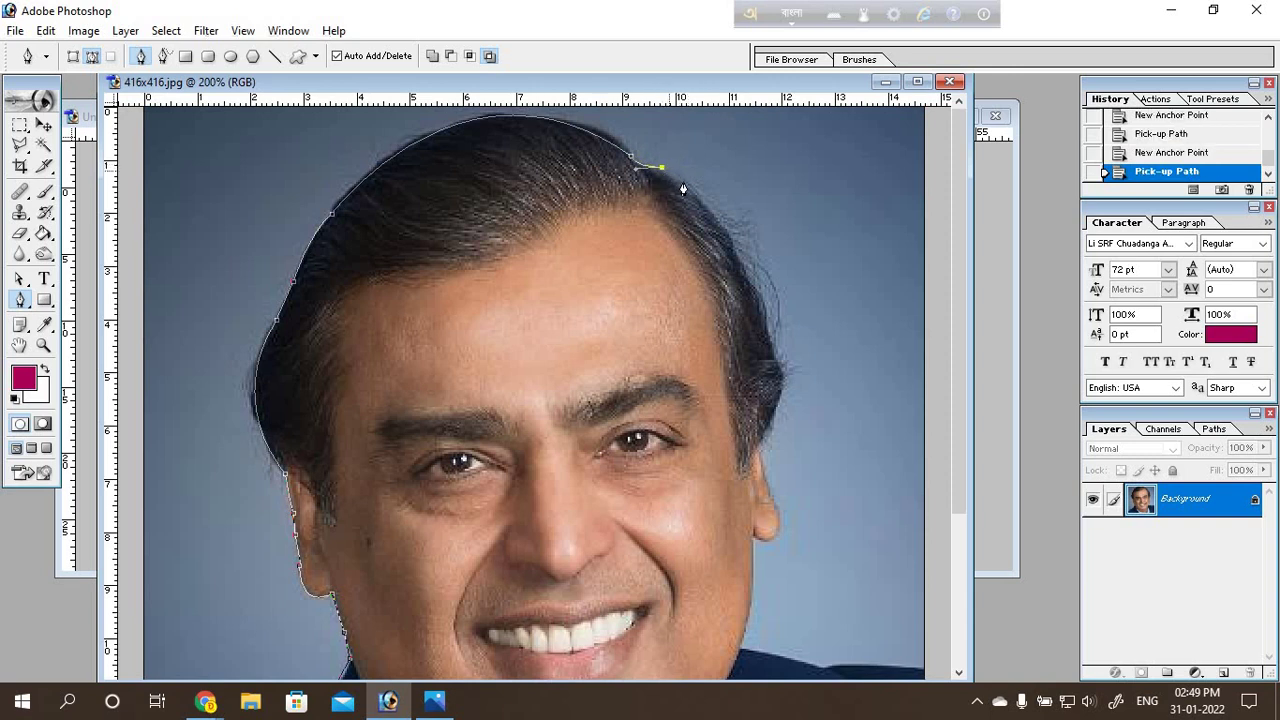
pyautogui.moveTo(747, 278); pyautogui.dragTo(742, 318)
pyautogui.click(746, 277)
# Step: Extend the path down the right side of the head toward the right ear
pyautogui.click(768, 336)
pyautogui.moveTo(768, 341); pyautogui.dragTo(772, 388)
pyautogui.click(768, 336)
pyautogui.moveTo(775, 360)
pyautogui.mouseDown()
pyautogui.moveTo(789, 386)
pyautogui.moveTo(757, 439)
pyautogui.mouseUp()
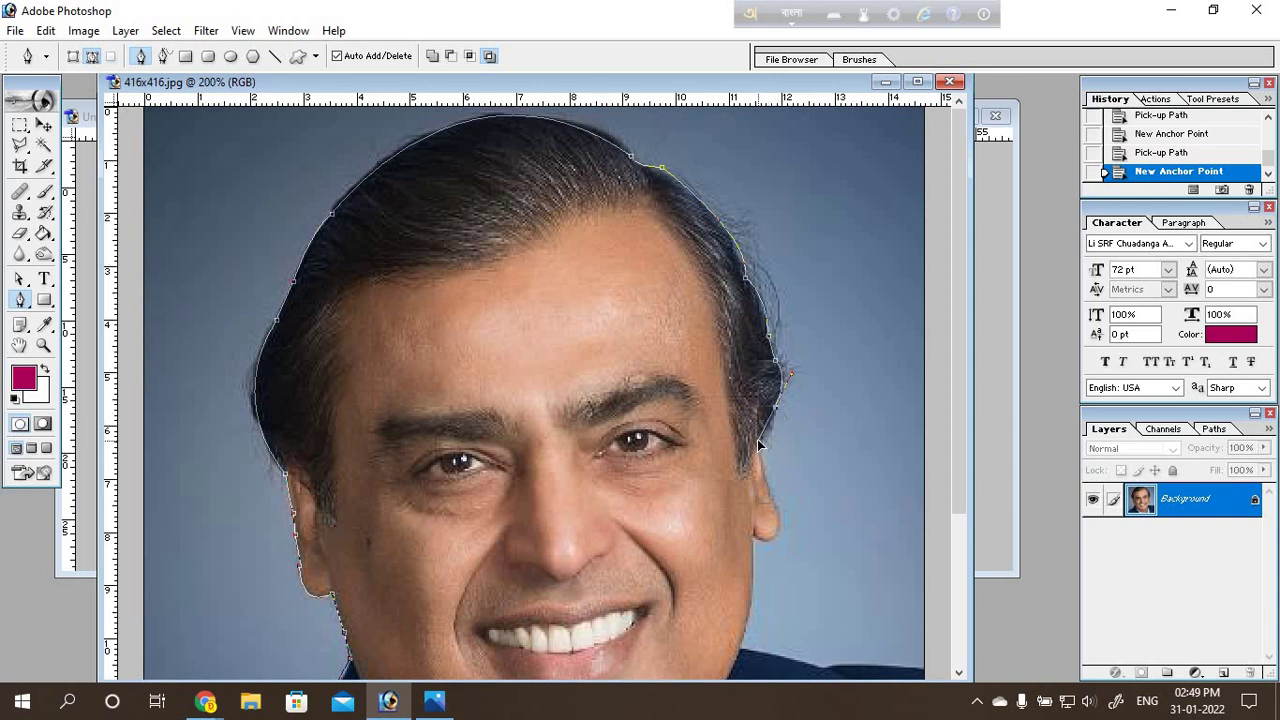
pyautogui.keyDown('alt'); pyautogui.click(775, 408); pyautogui.keyUp('alt')
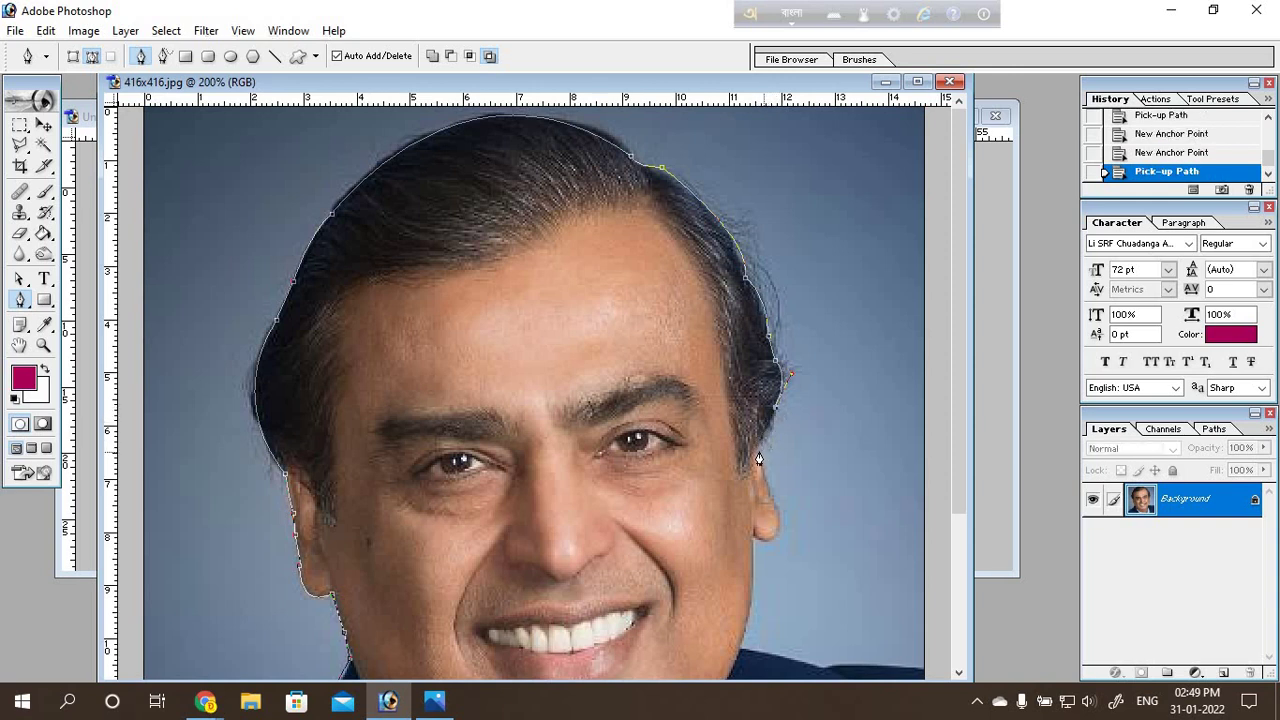
pyautogui.click(758, 446)
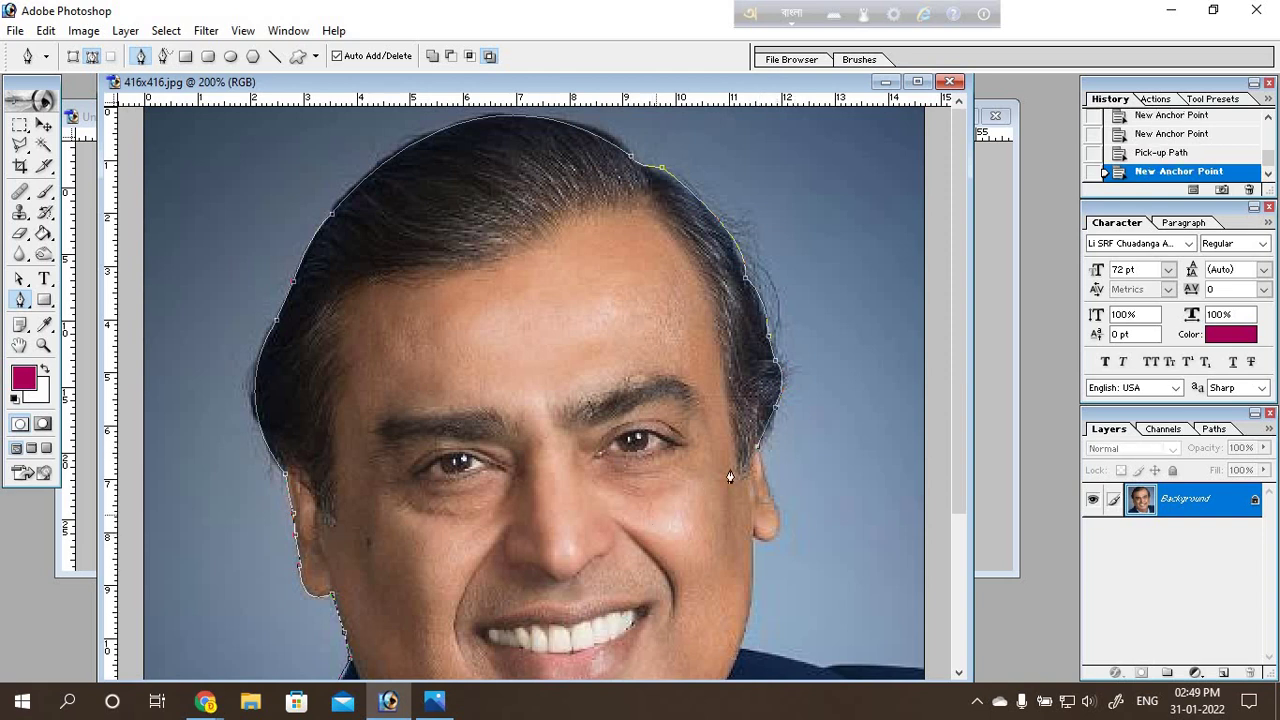
pyautogui.scroll(-1, 730, 477)
pyautogui.scroll(-1, 732, 472)
pyautogui.scroll(-1, 775, 445)
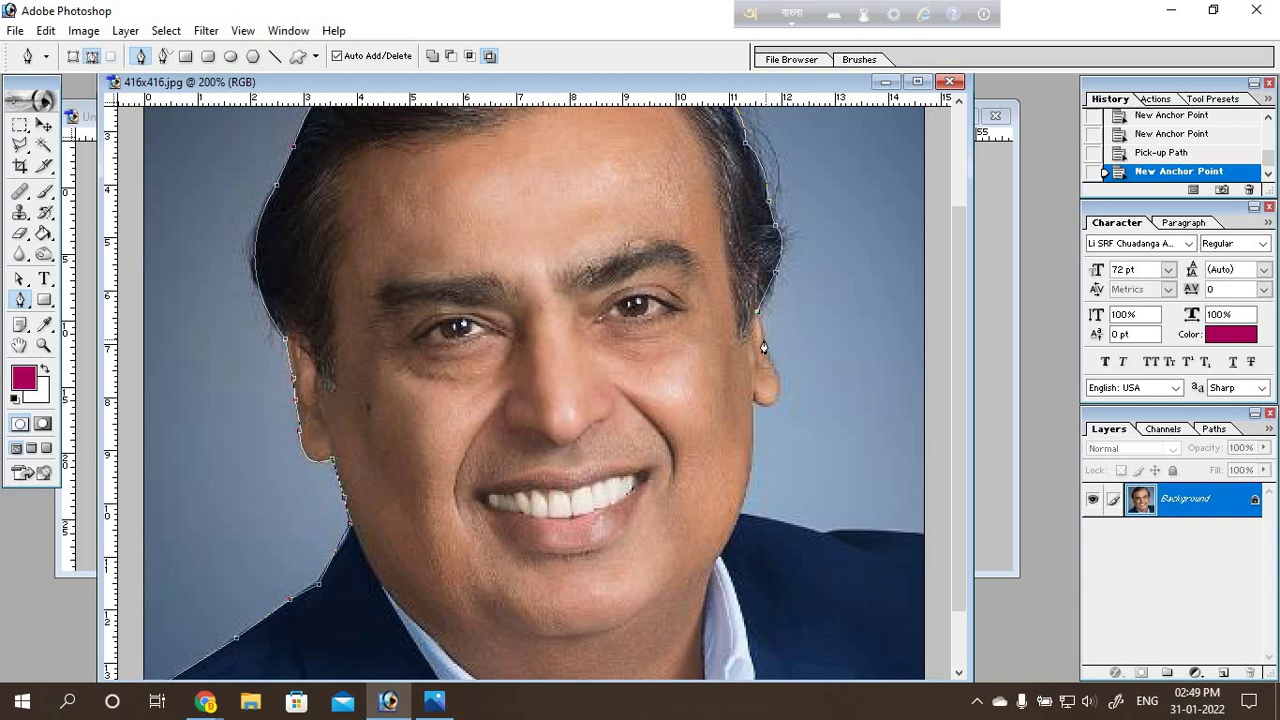
# Step: Curve the path around the right ear with an anchor below it
pyautogui.click(765, 355)
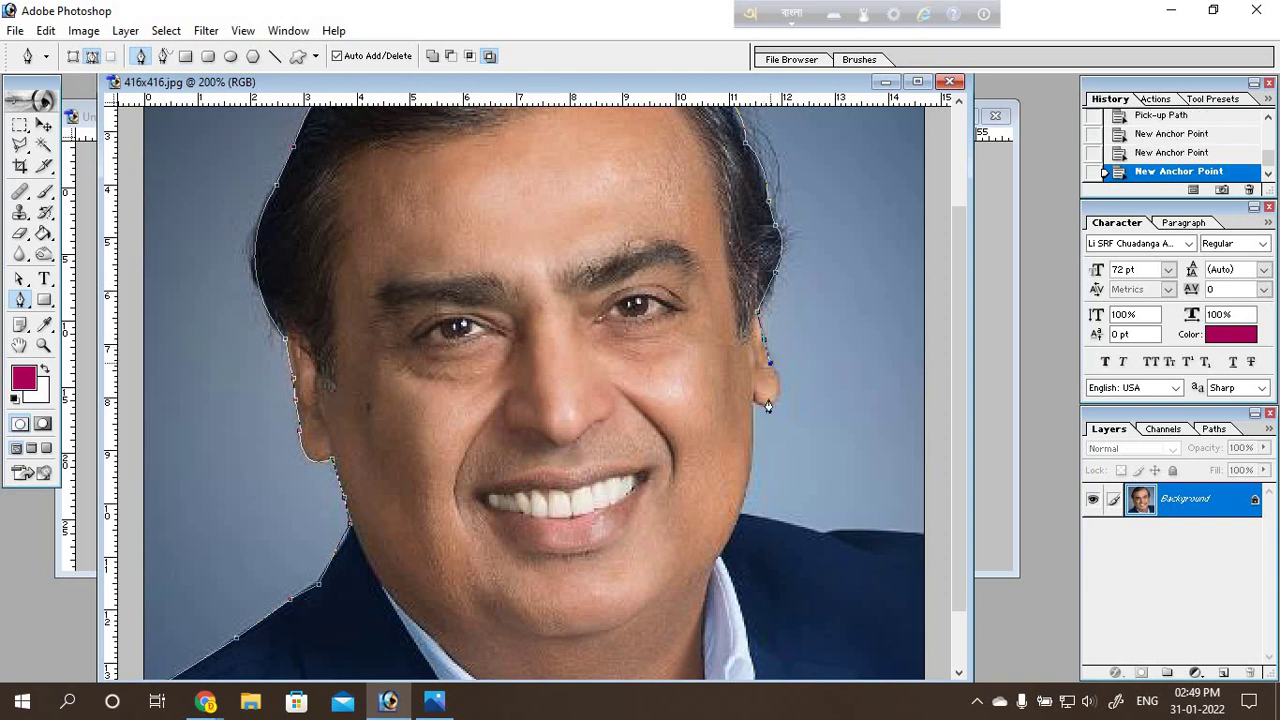
pyautogui.moveTo(754, 400); pyautogui.dragTo(706, 388)
pyautogui.click(709, 387)
pyautogui.keyDown('alt'); pyautogui.click(754, 403); pyautogui.keyUp('alt')
pyautogui.scroll(-2, 752, 380)
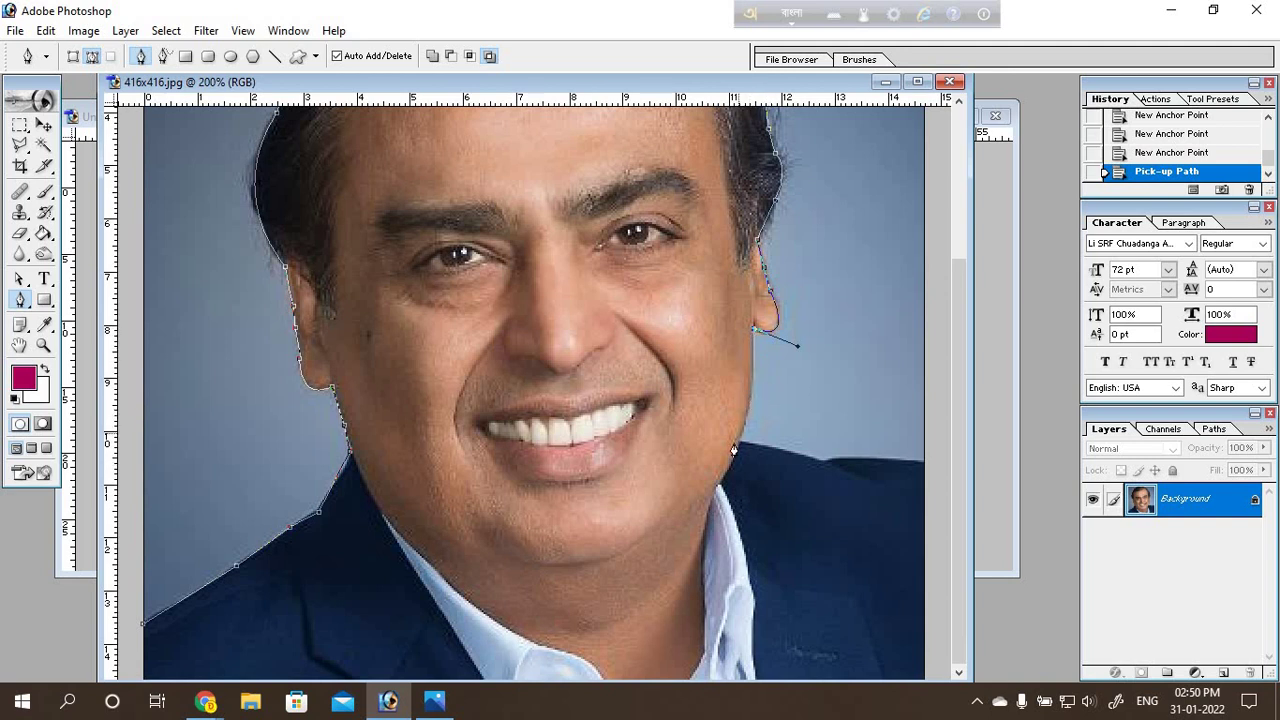
# Step: Discard a failed jaw curve and resume the open path from its endpoint
pyautogui.moveTo(737, 443); pyautogui.dragTo(718, 478)
pyautogui.moveTo(718, 478)
pyautogui.mouseDown()
pyautogui.moveTo(715, 457)
pyautogui.moveTo(711, 473)
pyautogui.mouseUp()
pyautogui.moveTo(711, 474); pyautogui.dragTo(716, 479)
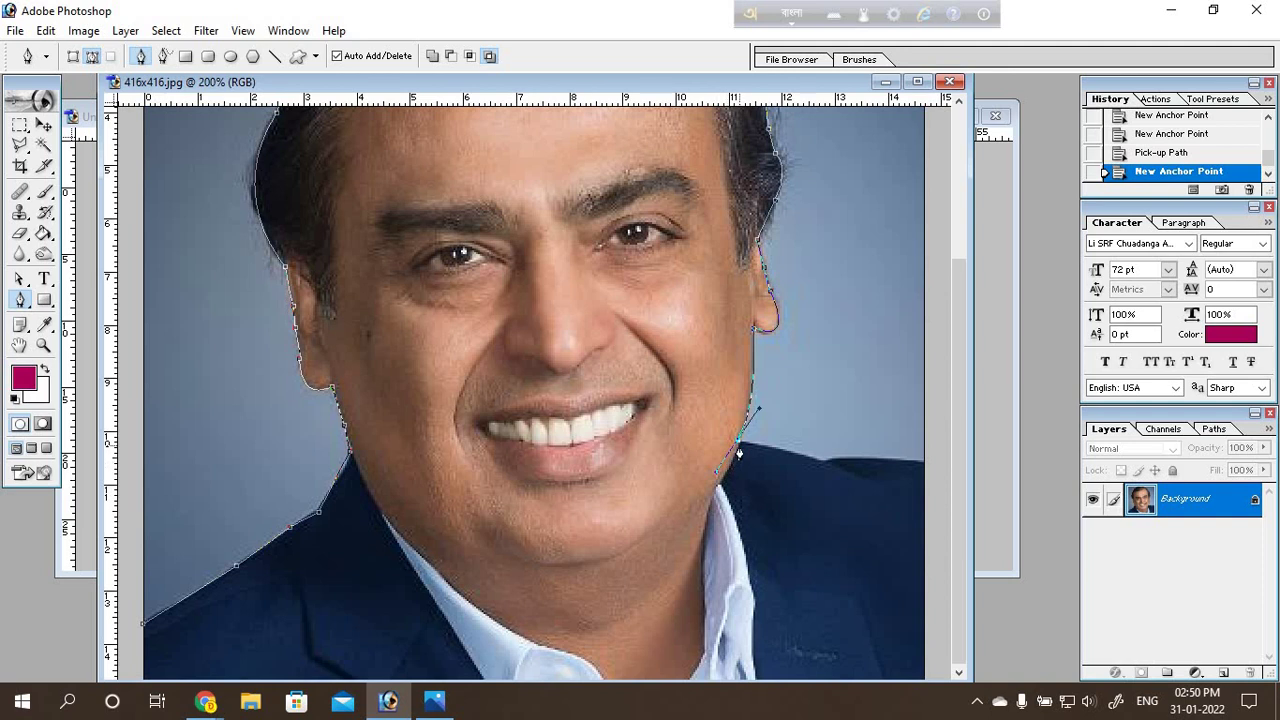
pyautogui.press('BackSpace')
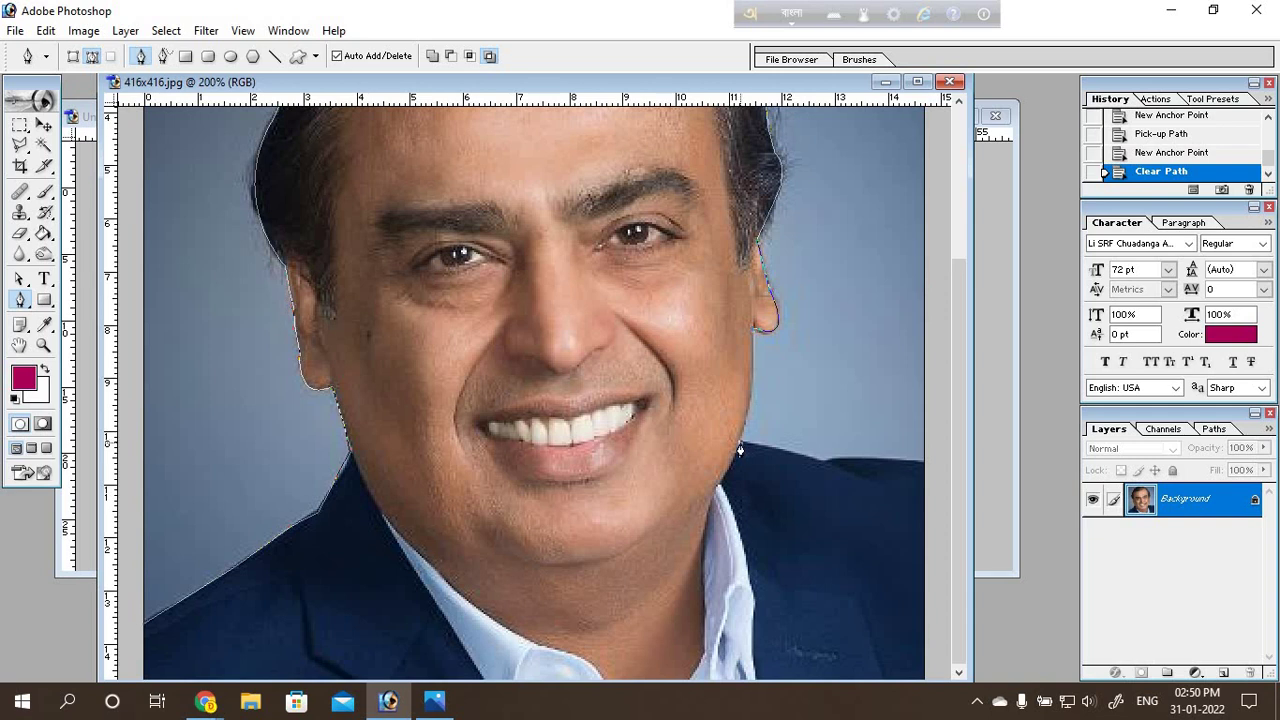
pyautogui.click(734, 458)
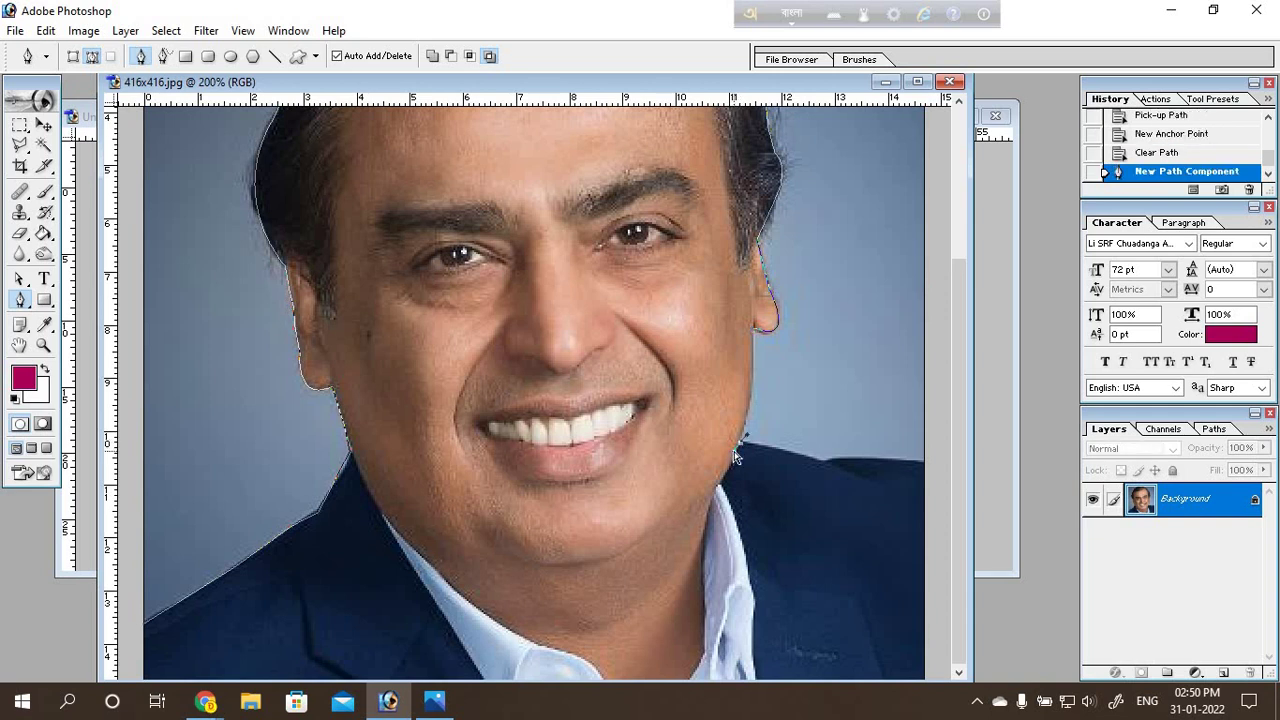
pyautogui.hotkey('ctrl', 'z')
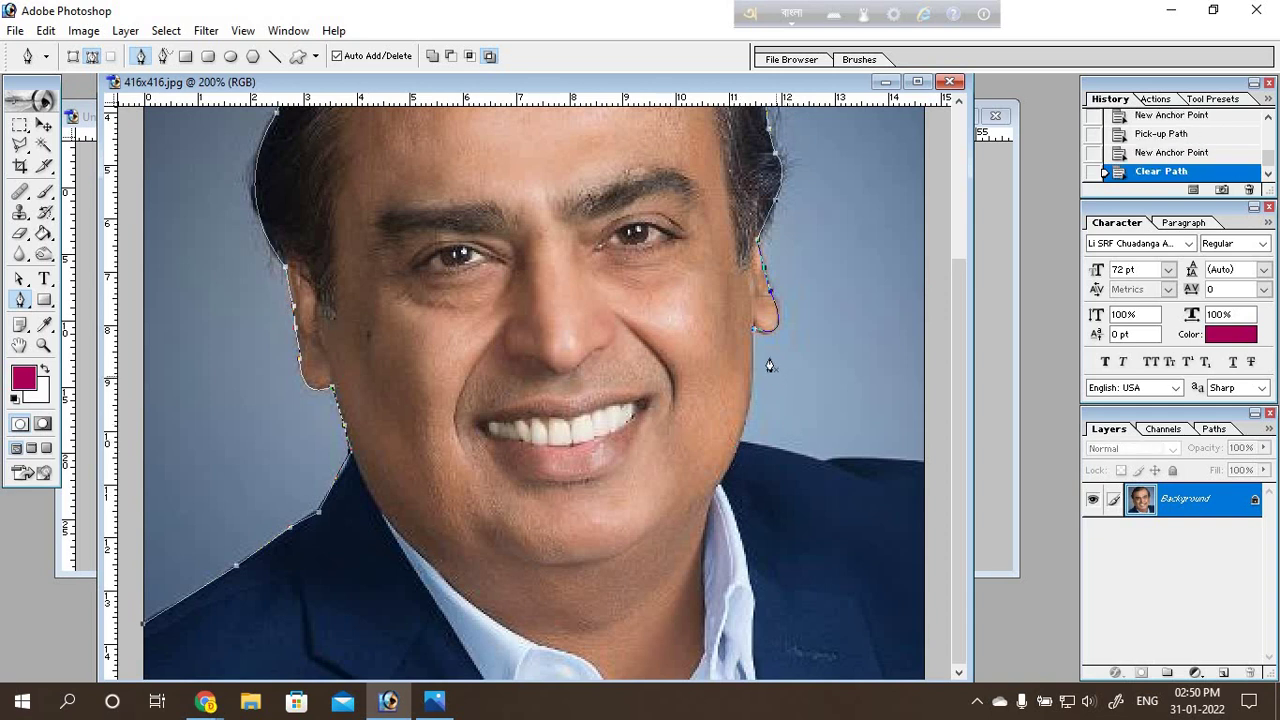
pyautogui.click(754, 334)
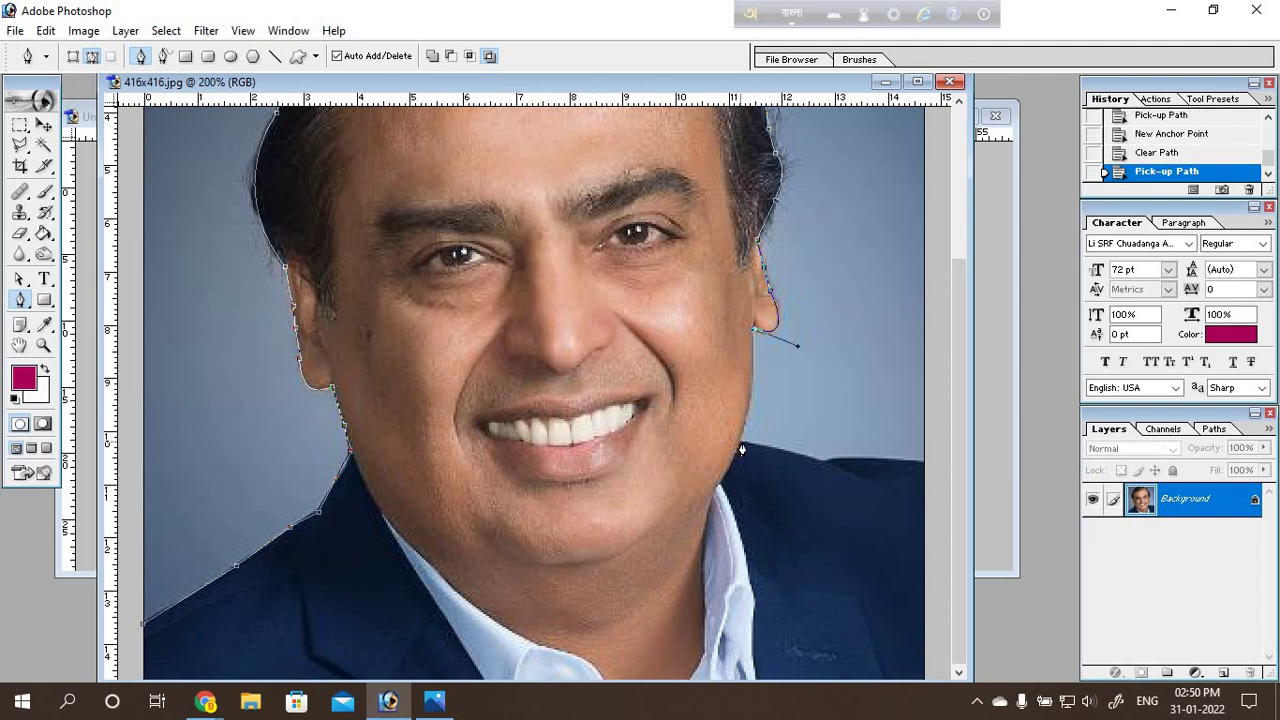
# Step: Add a curved anchor along the jaw with its outgoing handle cleared
pyautogui.moveTo(740, 443)
pyautogui.mouseDown()
pyautogui.moveTo(723, 483)
pyautogui.moveTo(732, 473)
pyautogui.mouseUp()
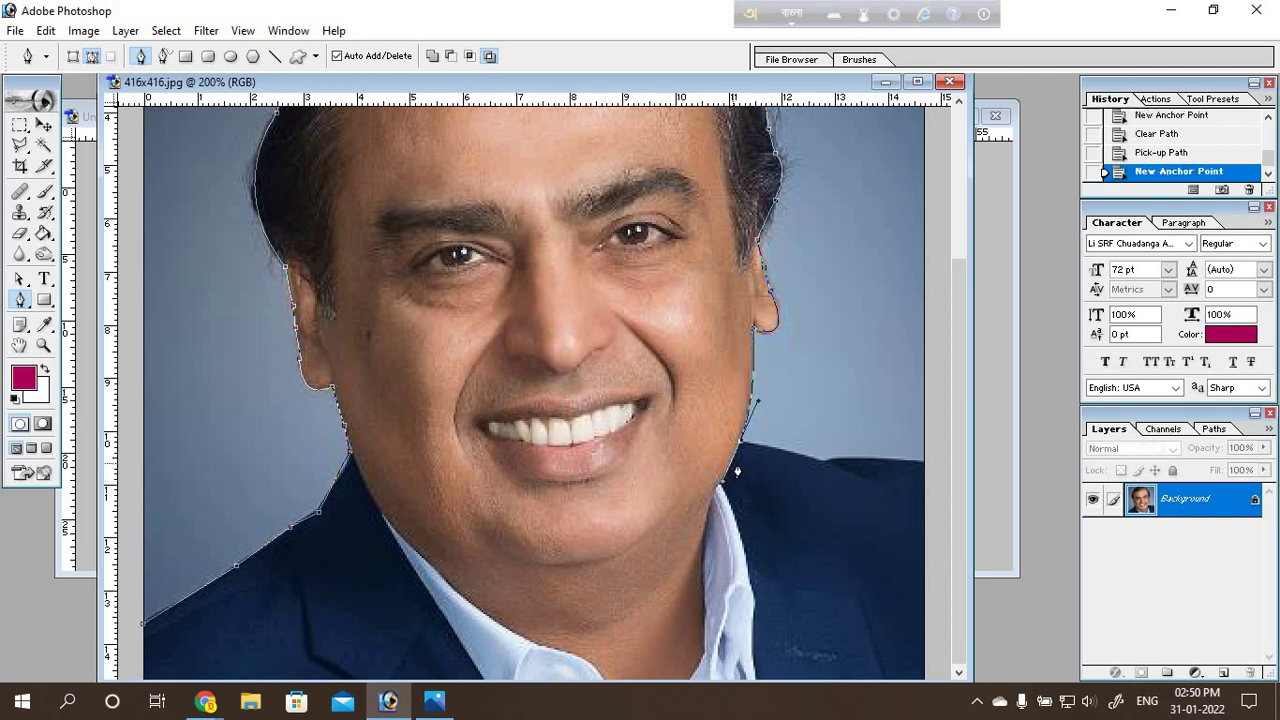
pyautogui.click(740, 446)
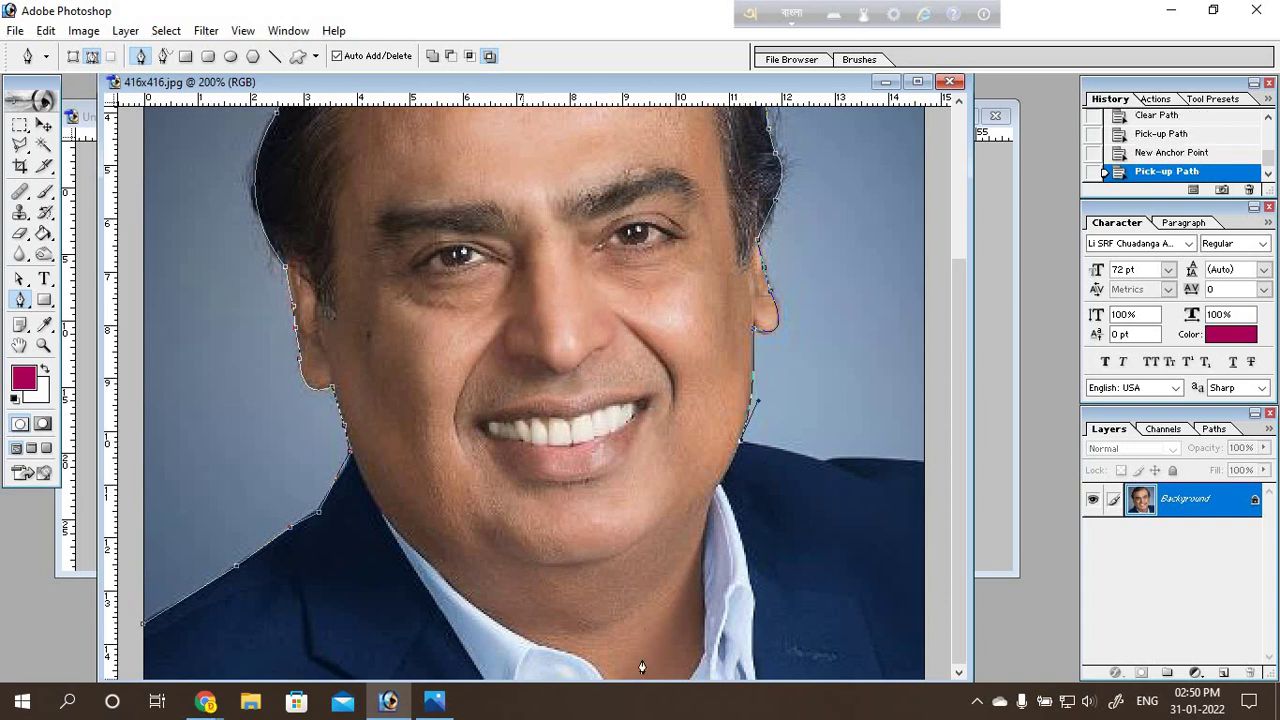
pyautogui.moveTo(671, 84); pyautogui.dragTo(658, 84)
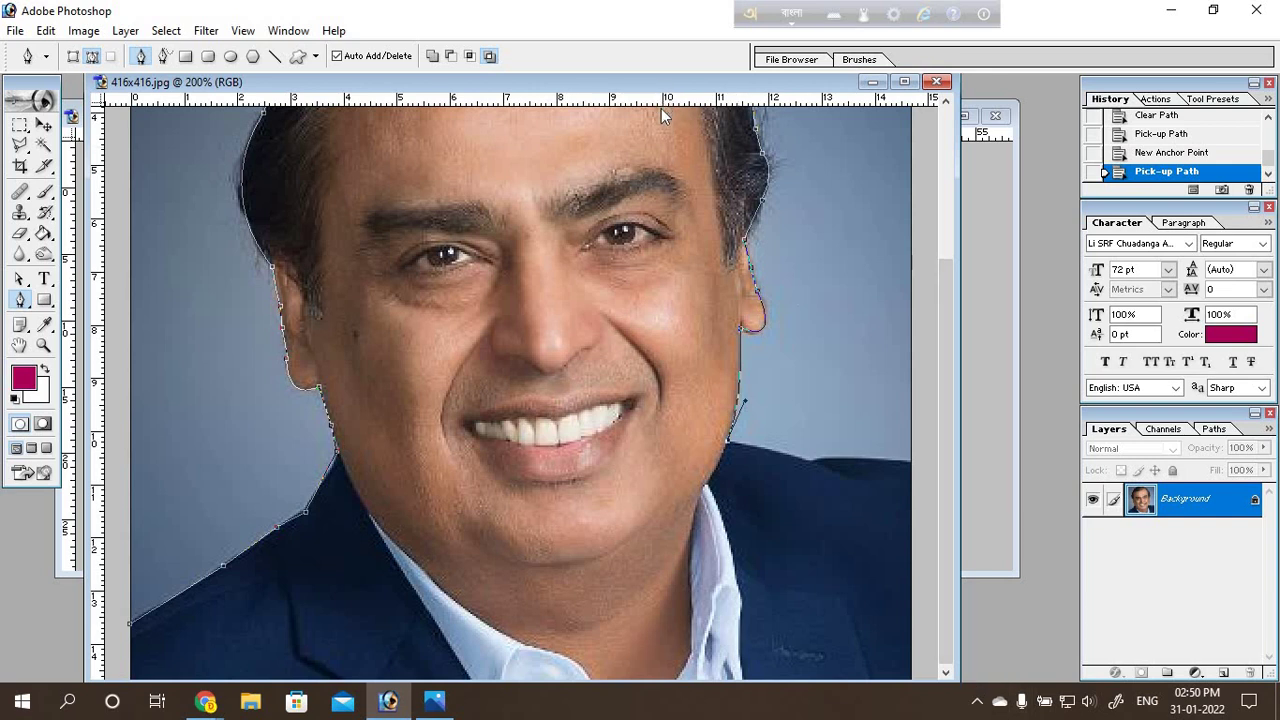
pyautogui.moveTo(661, 110); pyautogui.dragTo(648, 91)
pyautogui.scroll(-1, 814, 569)
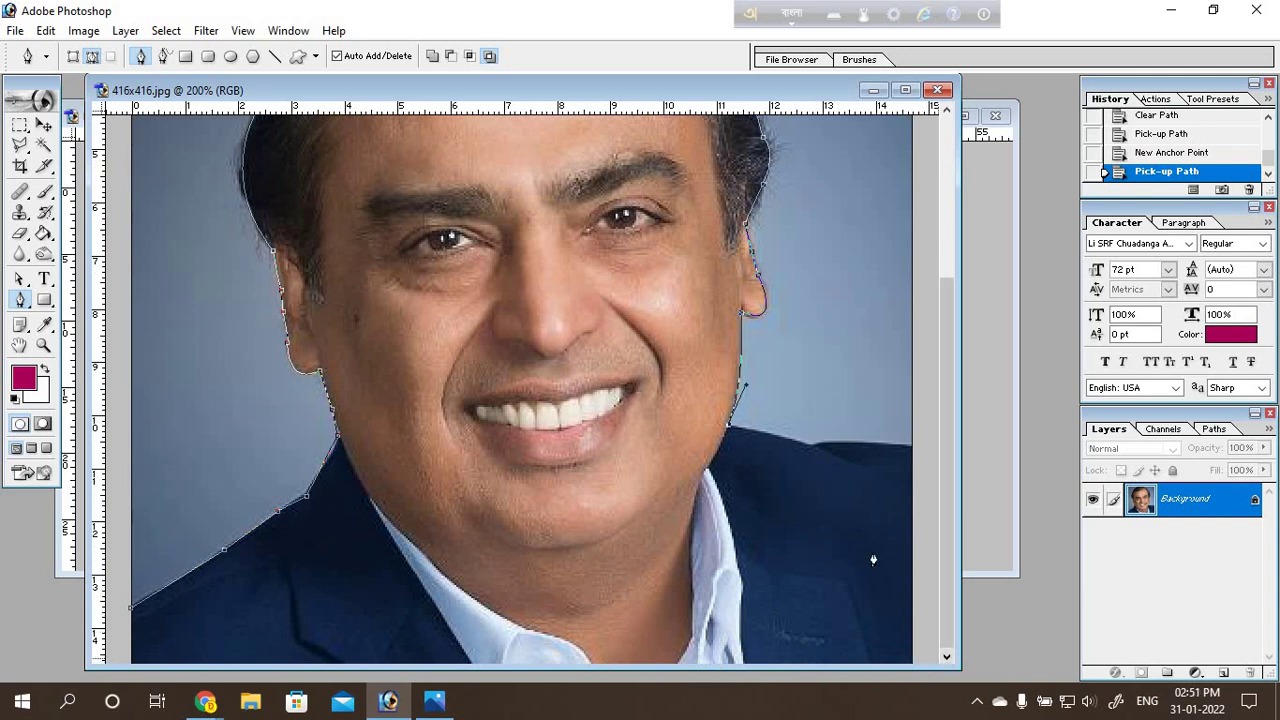
# Step: Run the path along the jacket and shoulder to the photo's right edge, then zoom out to 100%
pyautogui.click(818, 448)
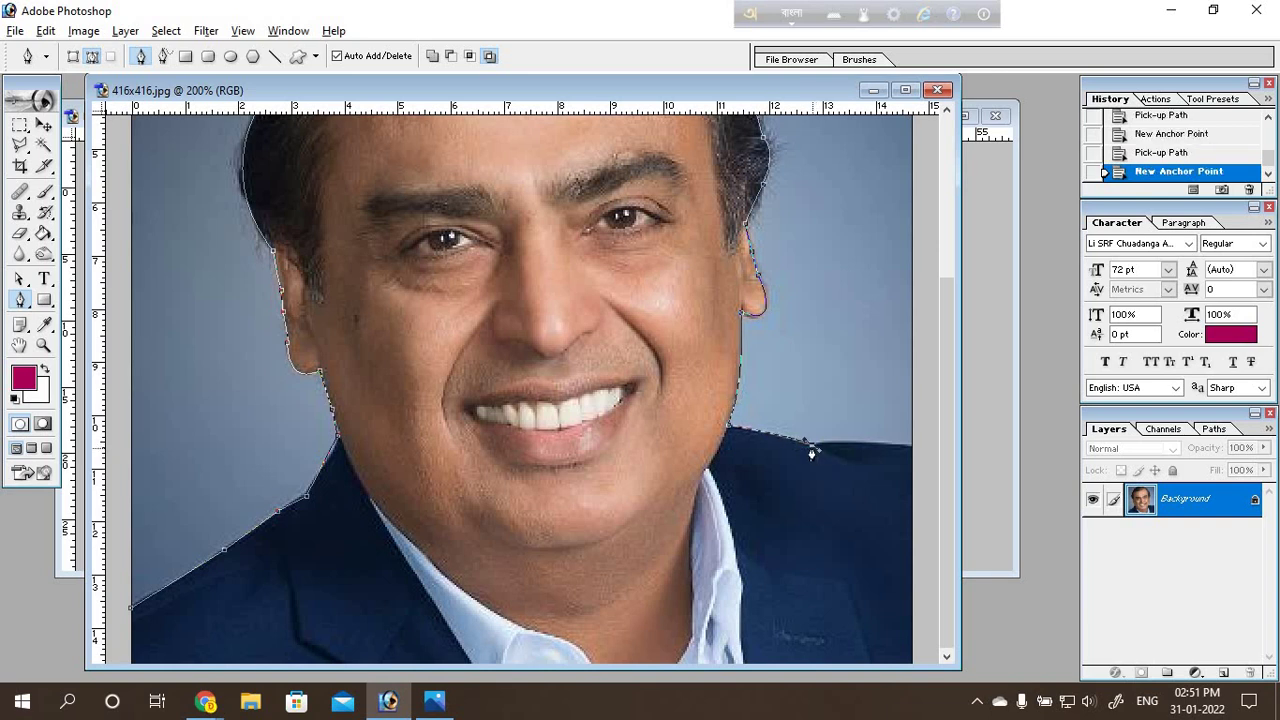
pyautogui.click(812, 450)
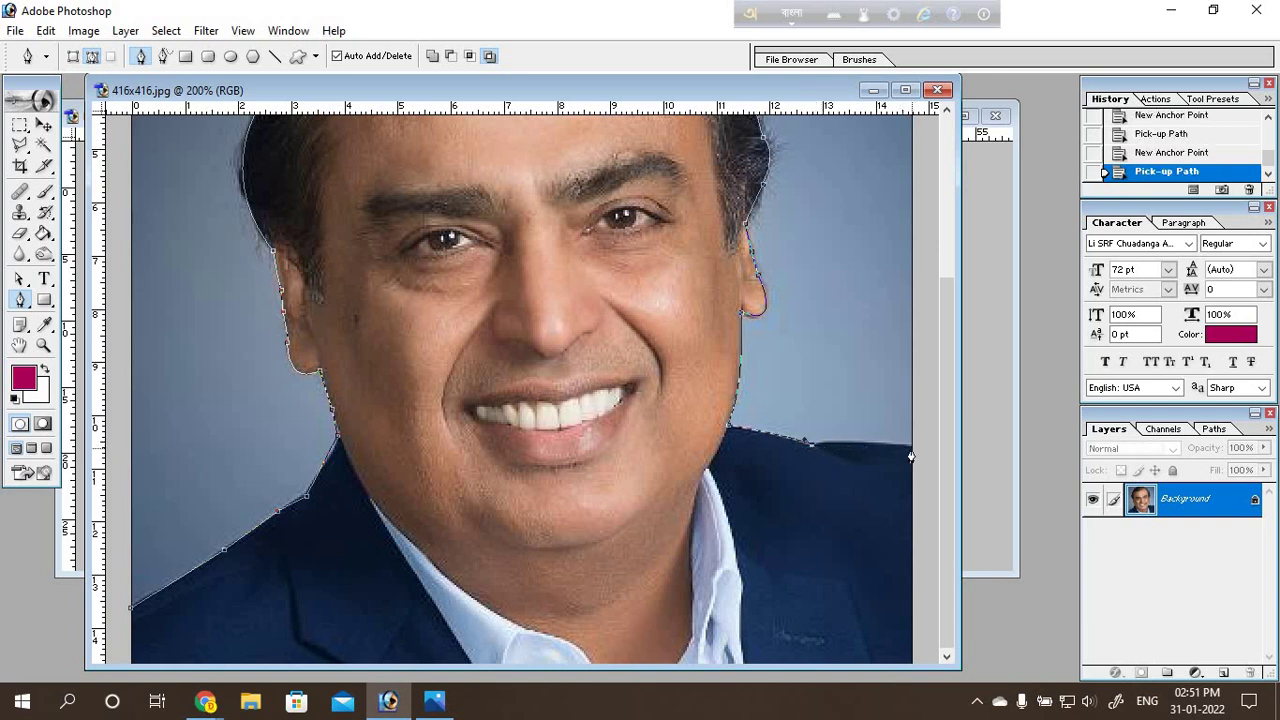
pyautogui.moveTo(912, 450); pyautogui.dragTo(940, 460)
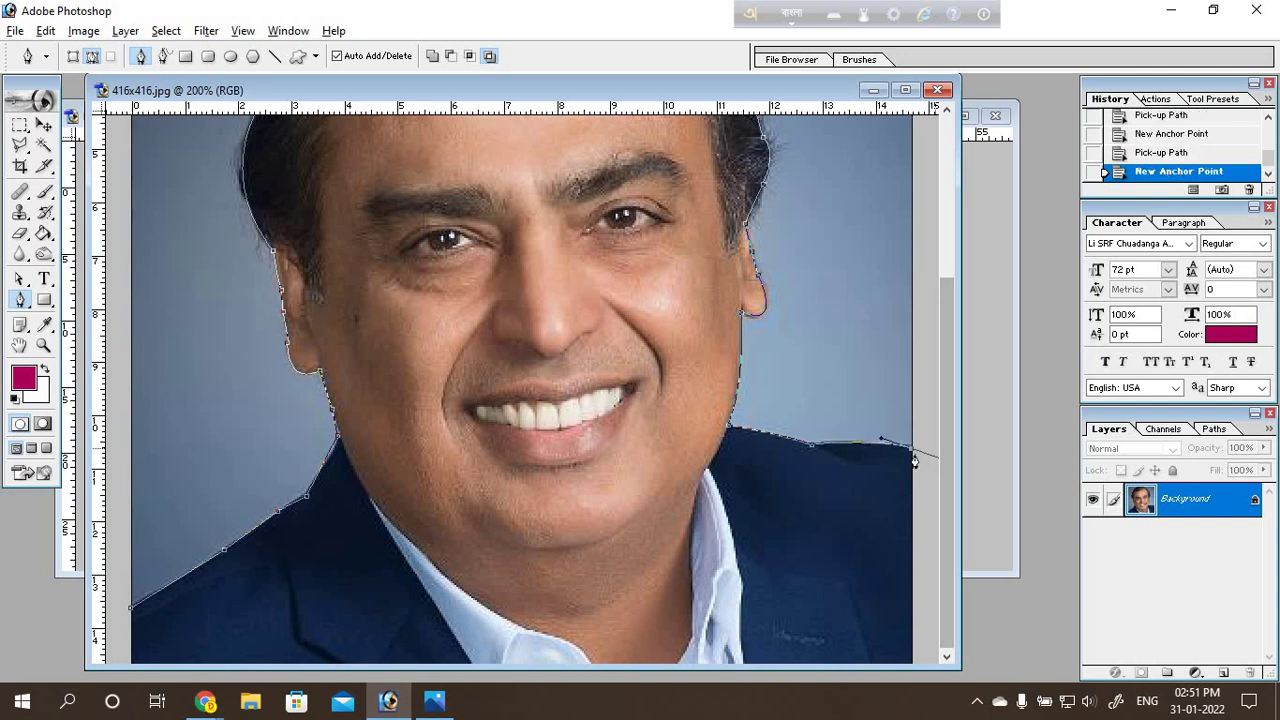
pyautogui.keyDown('alt'); pyautogui.click(912, 455); pyautogui.keyUp('alt')
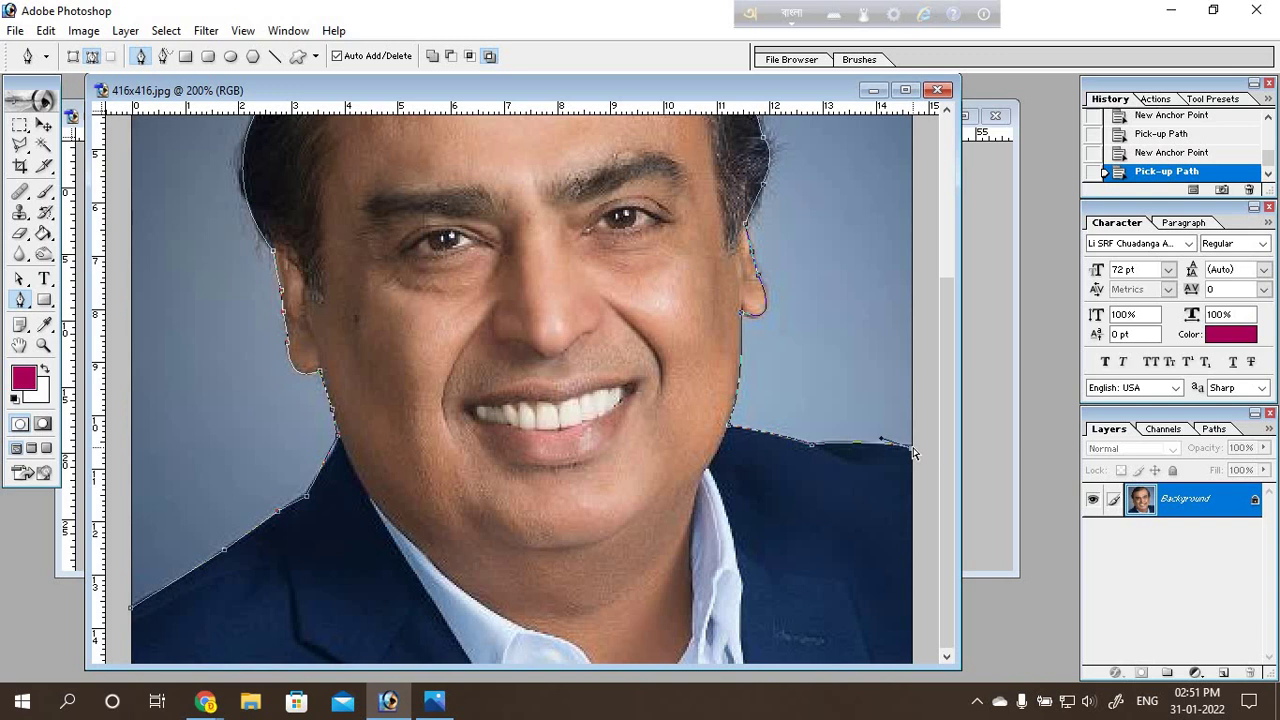
pyautogui.hotkey('ctrl', '-')
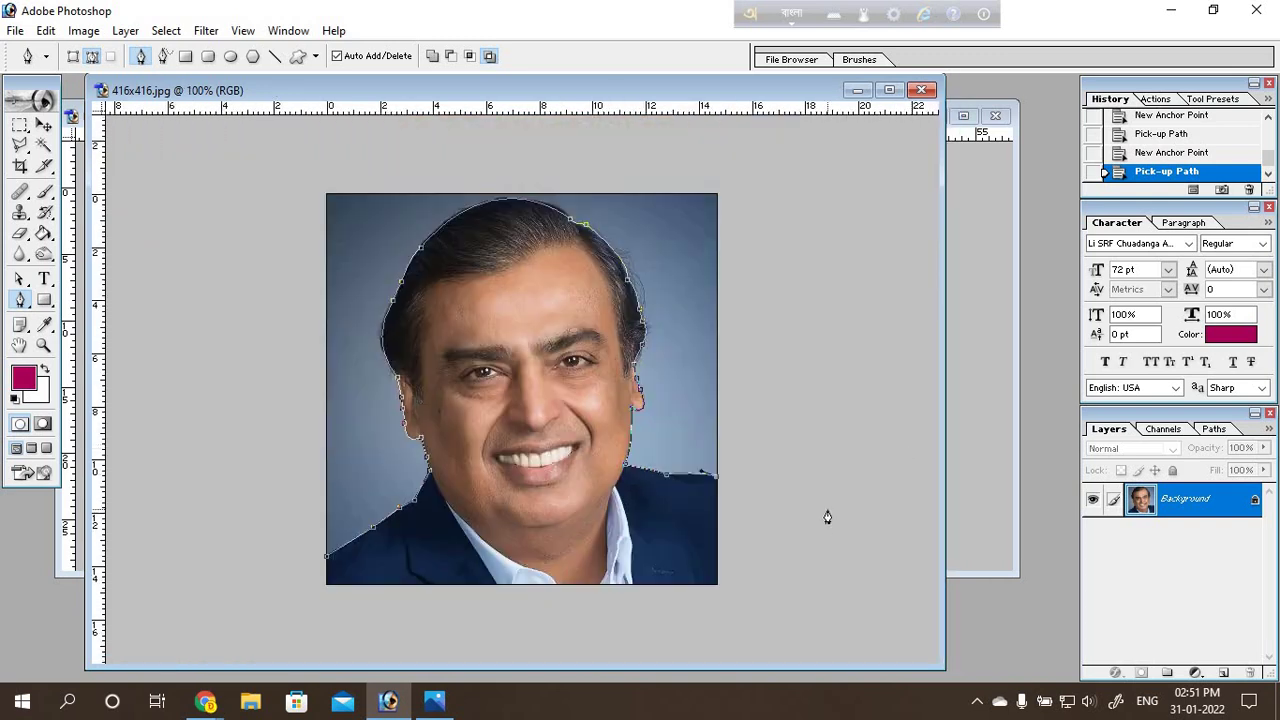
# Step: Close the path around the background outside the photo and turn it into a selection
pyautogui.click(784, 493)
pyautogui.click(769, 263)
pyautogui.click(750, 172)
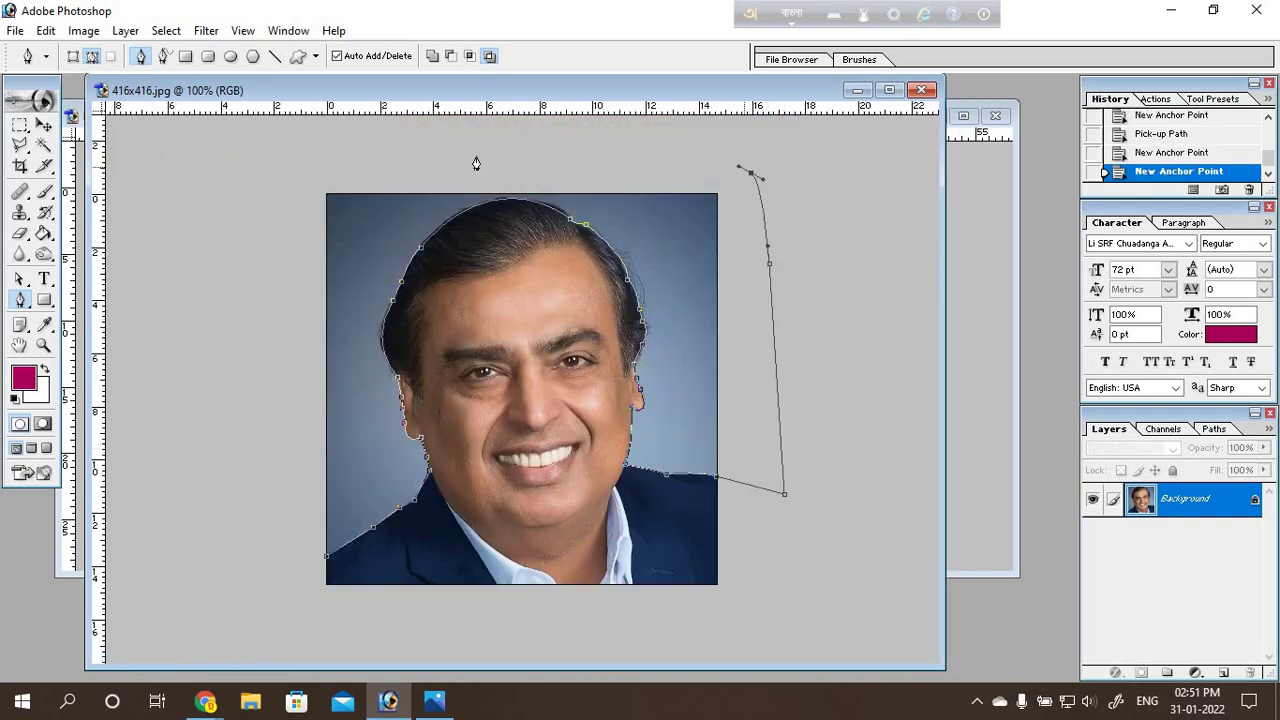
pyautogui.moveTo(450, 155); pyautogui.dragTo(421, 152)
pyautogui.click(279, 188)
pyautogui.click(274, 548)
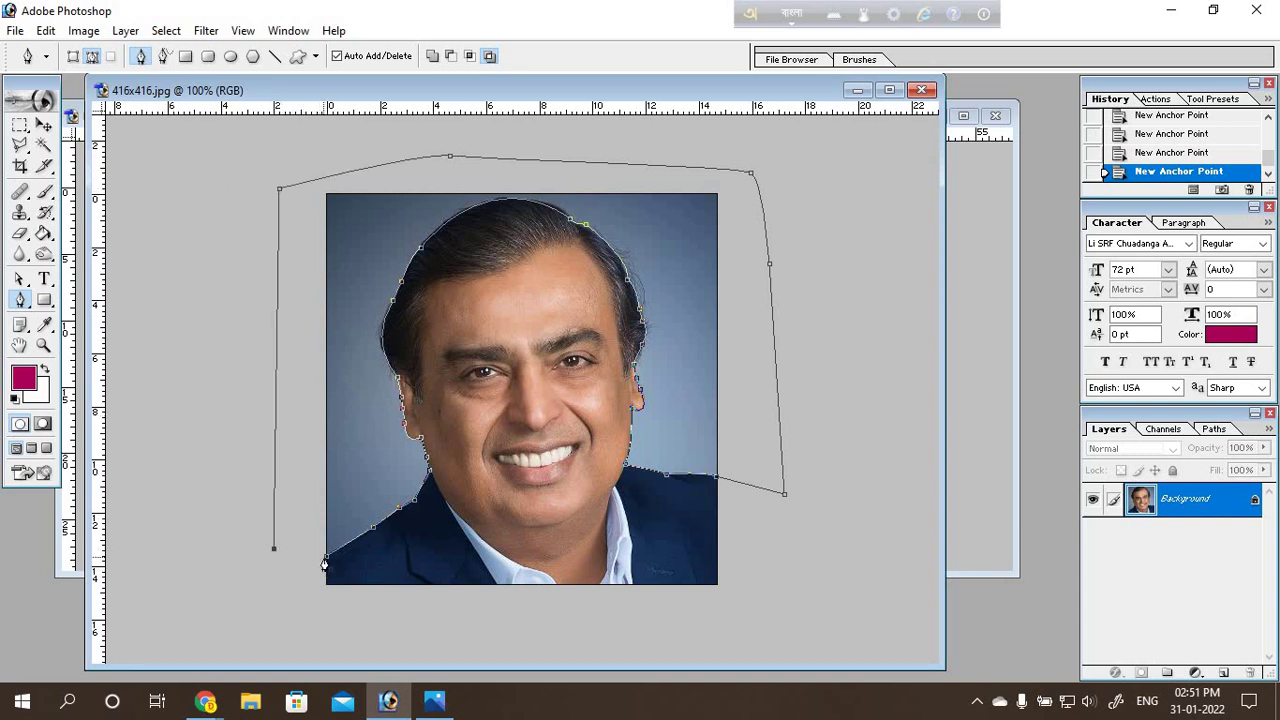
pyautogui.click(325, 558)
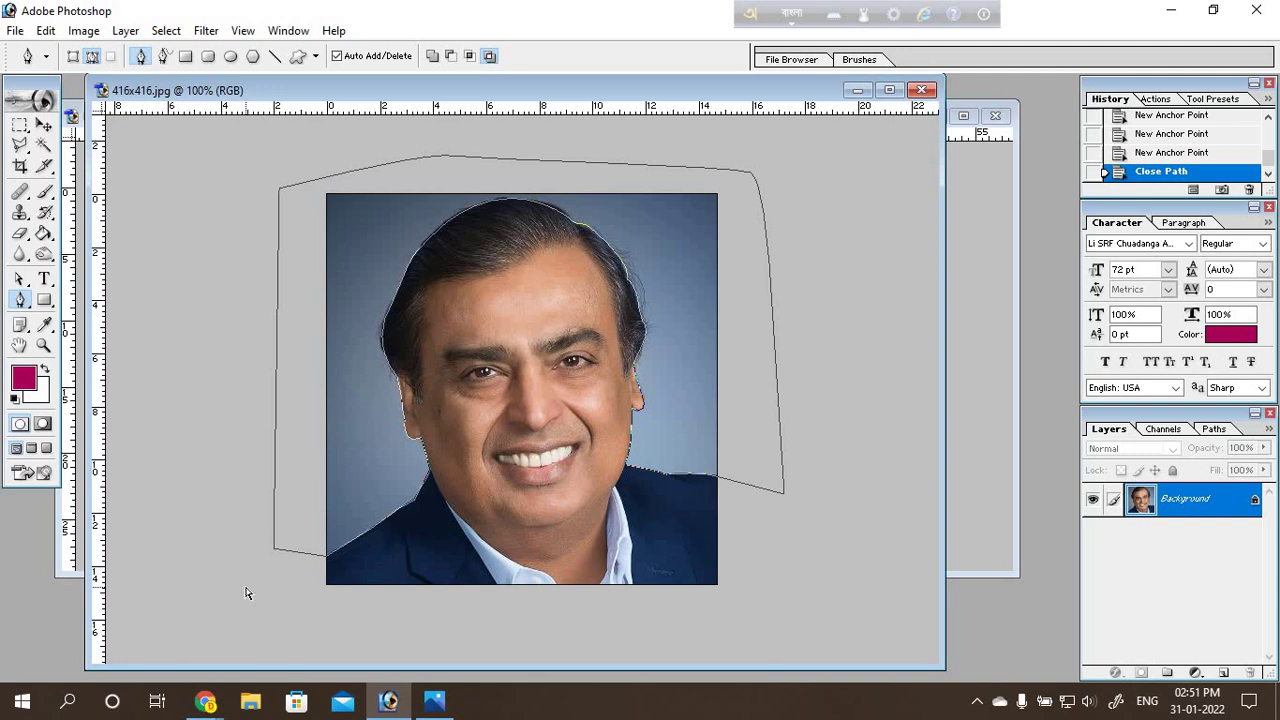
pyautogui.hotkey('ctrl', 'Return')
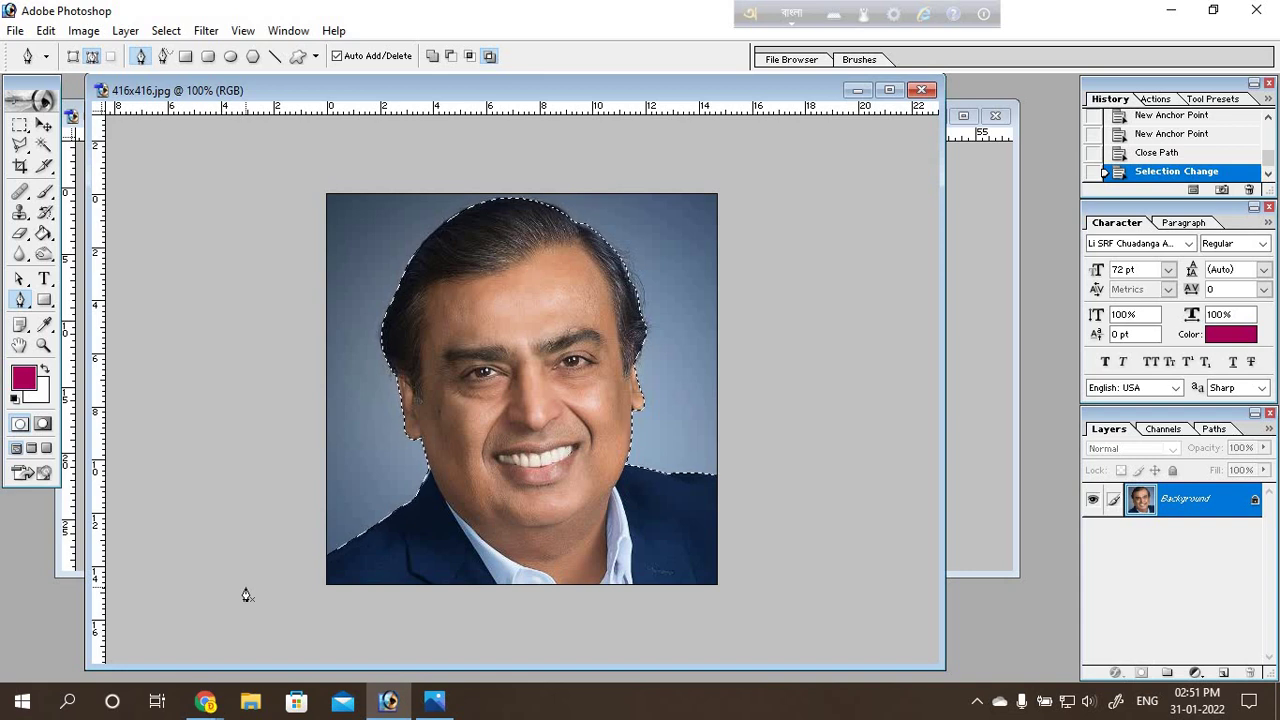
# Step: Fill the selected background with solid cyan and deselect
pyautogui.hotkey('alt', 'BackSpace')
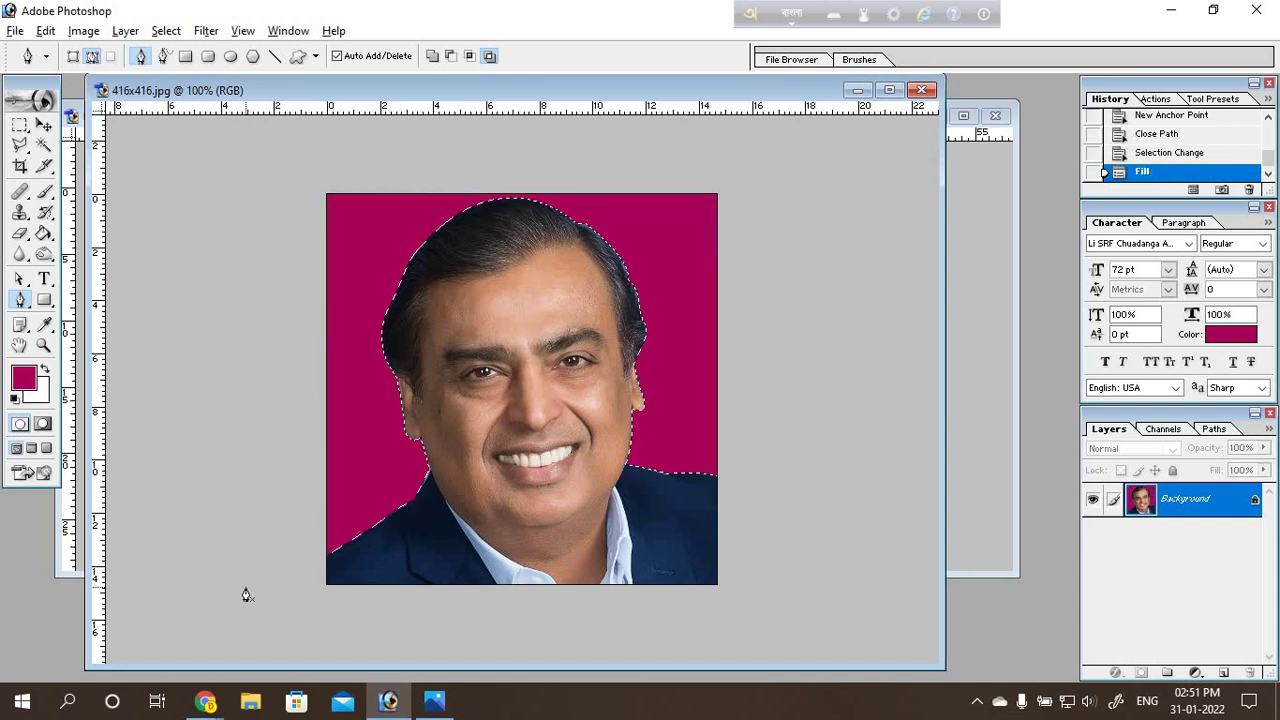
pyautogui.click(27, 378)
pyautogui.click(780, 536)
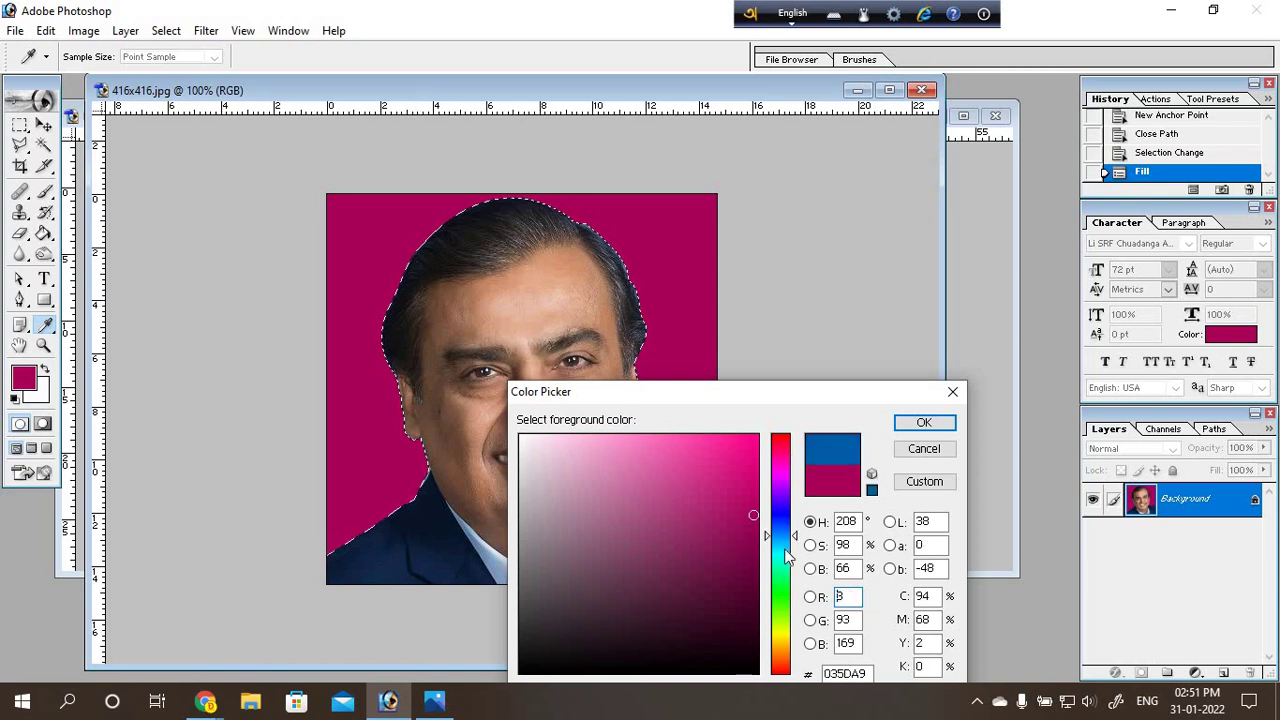
pyautogui.moveTo(786, 556); pyautogui.dragTo(786, 549)
pyautogui.click(757, 437)
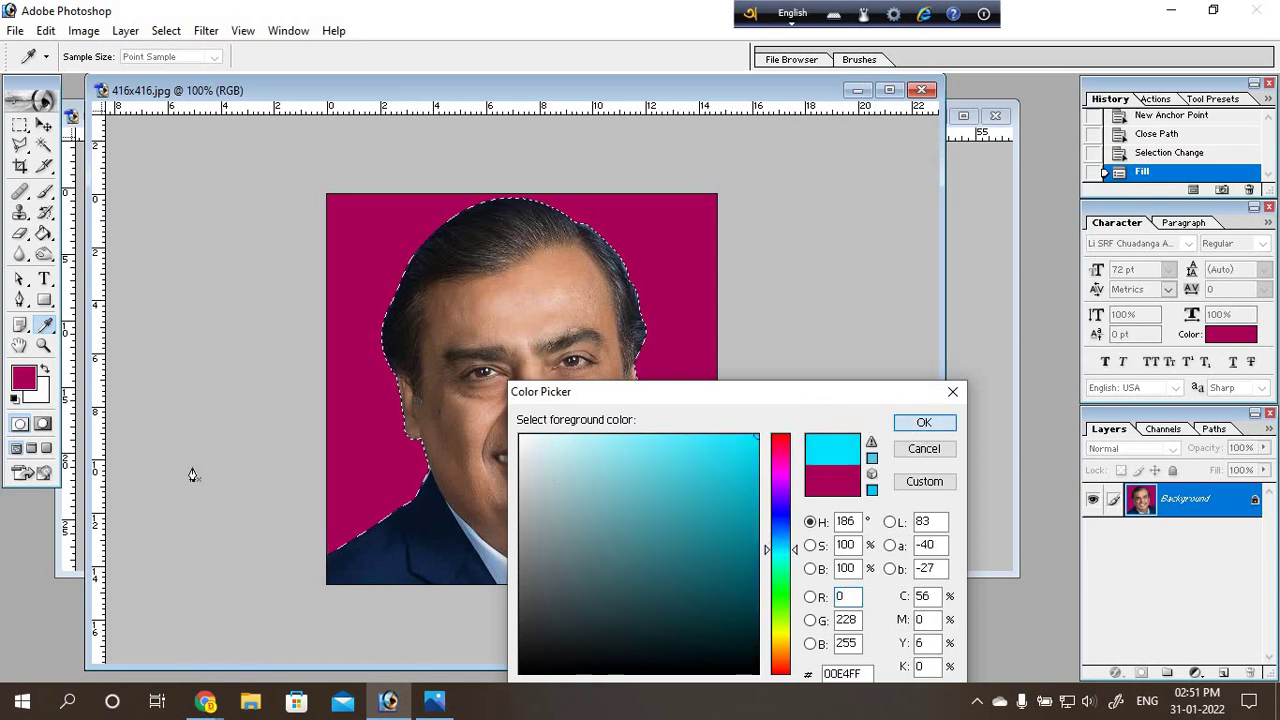
pyautogui.press('Return')
pyautogui.press('p')
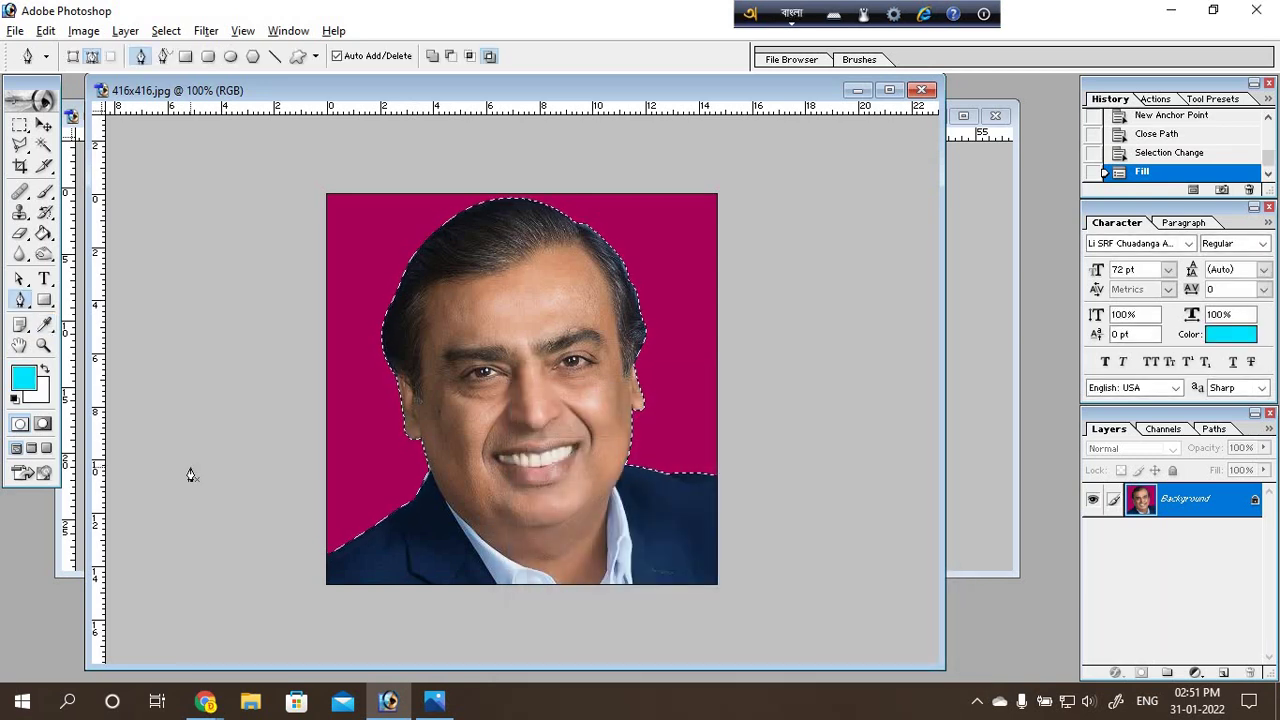
pyautogui.hotkey('alt', 'BackSpace')
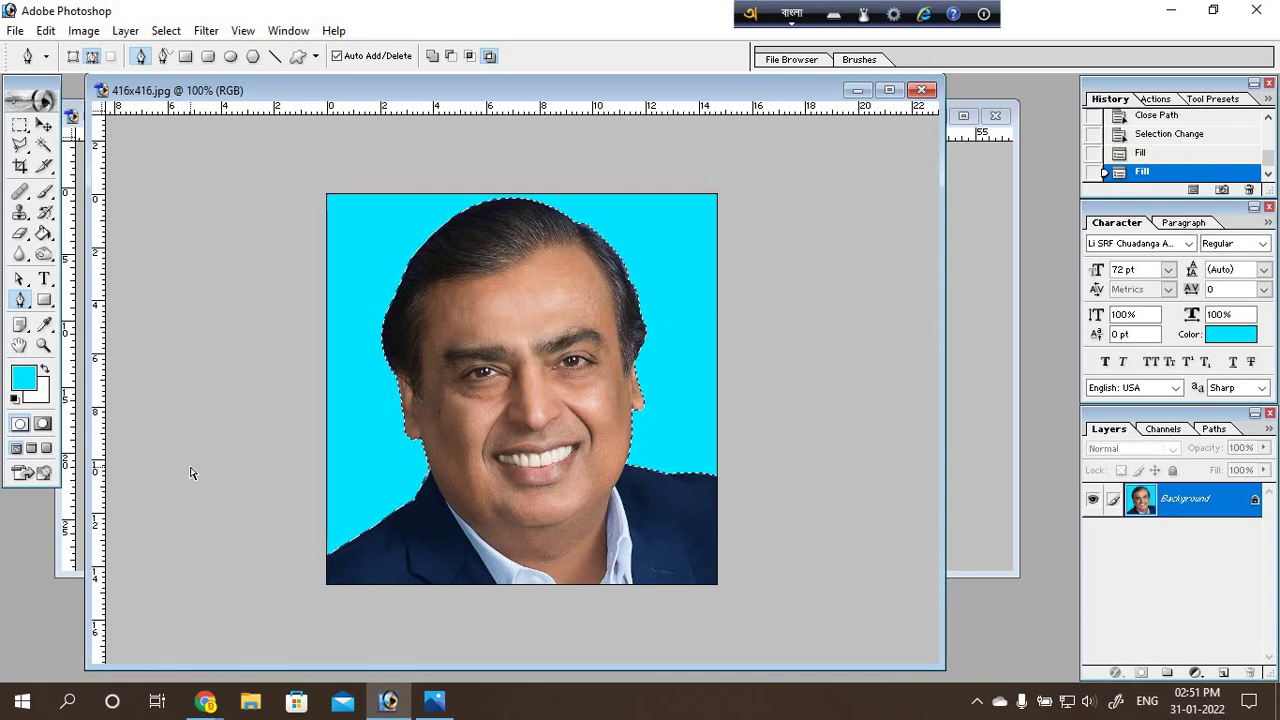
pyautogui.hotkey('ctrl', 'd')
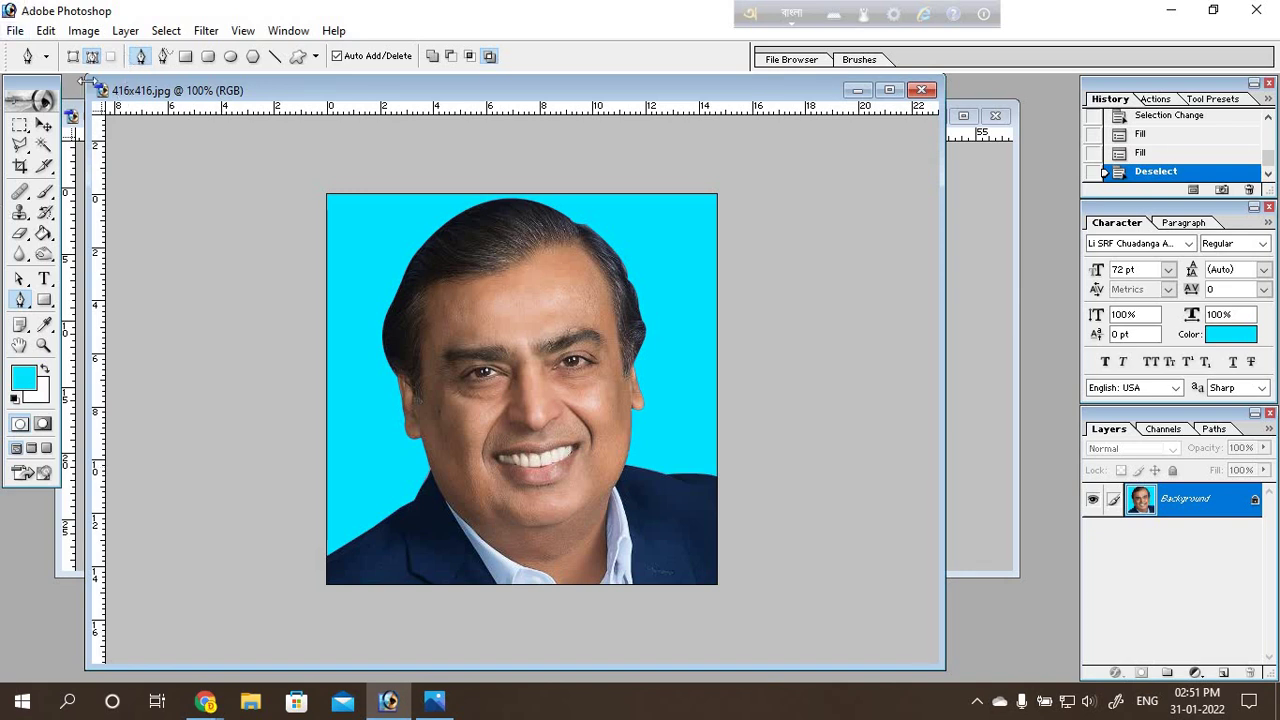
# Step: Shrink the photo window aside, bring Untitled-1 forward and undo its stray work path
pyautogui.moveTo(88, 78); pyautogui.dragTo(453, 320)
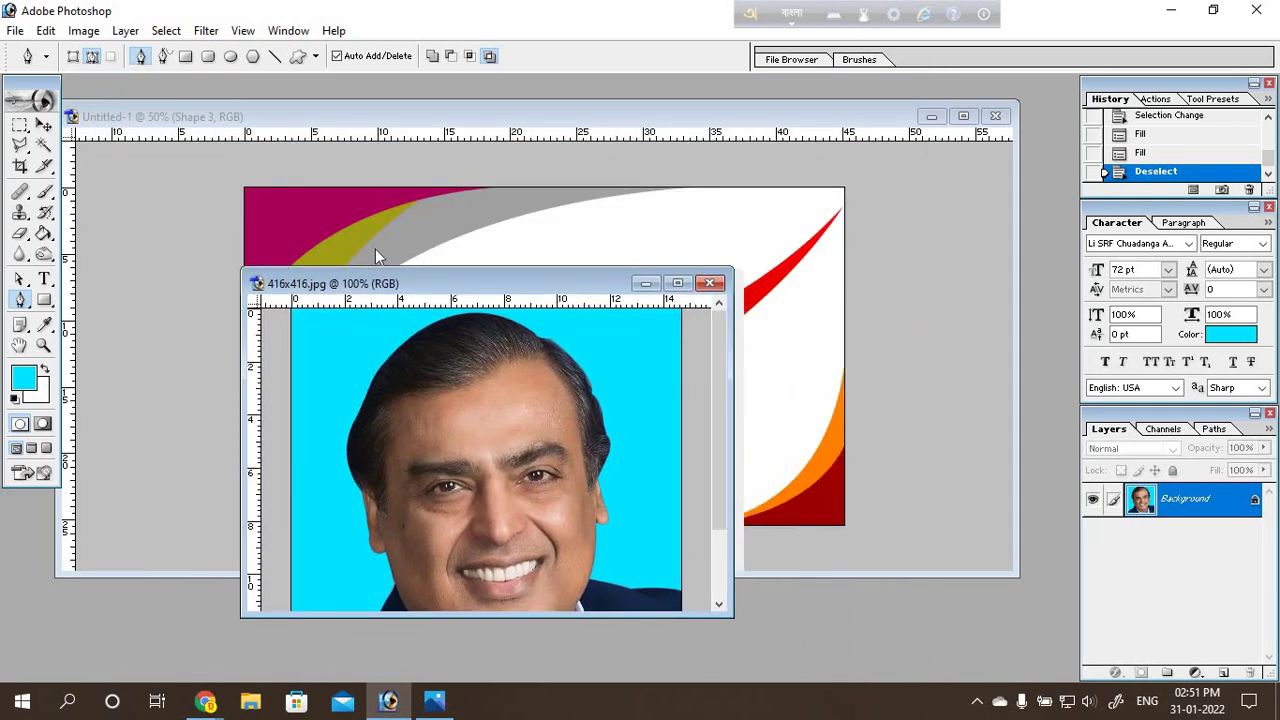
pyautogui.moveTo(656, 337); pyautogui.dragTo(360, 243)
pyautogui.click(615, 144)
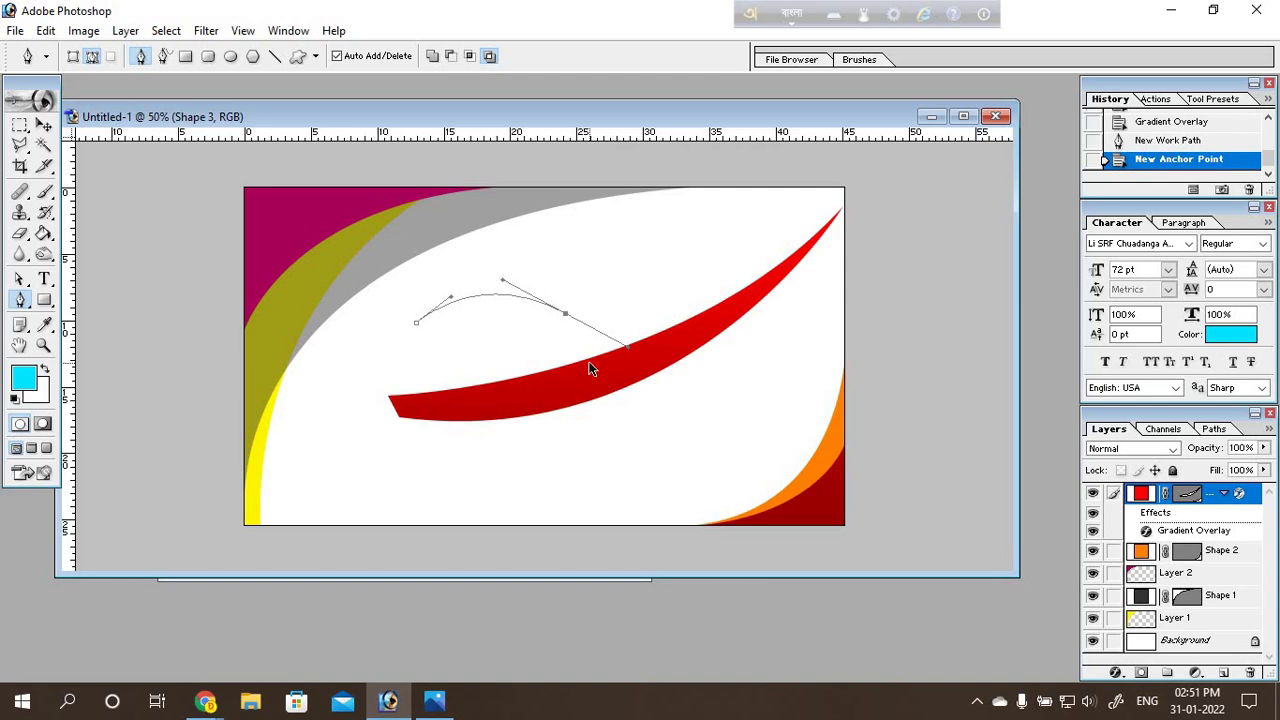
pyautogui.hotkey('ctrl', 'alt', 'z')
pyautogui.hotkey('ctrl', 'alt', 'z')
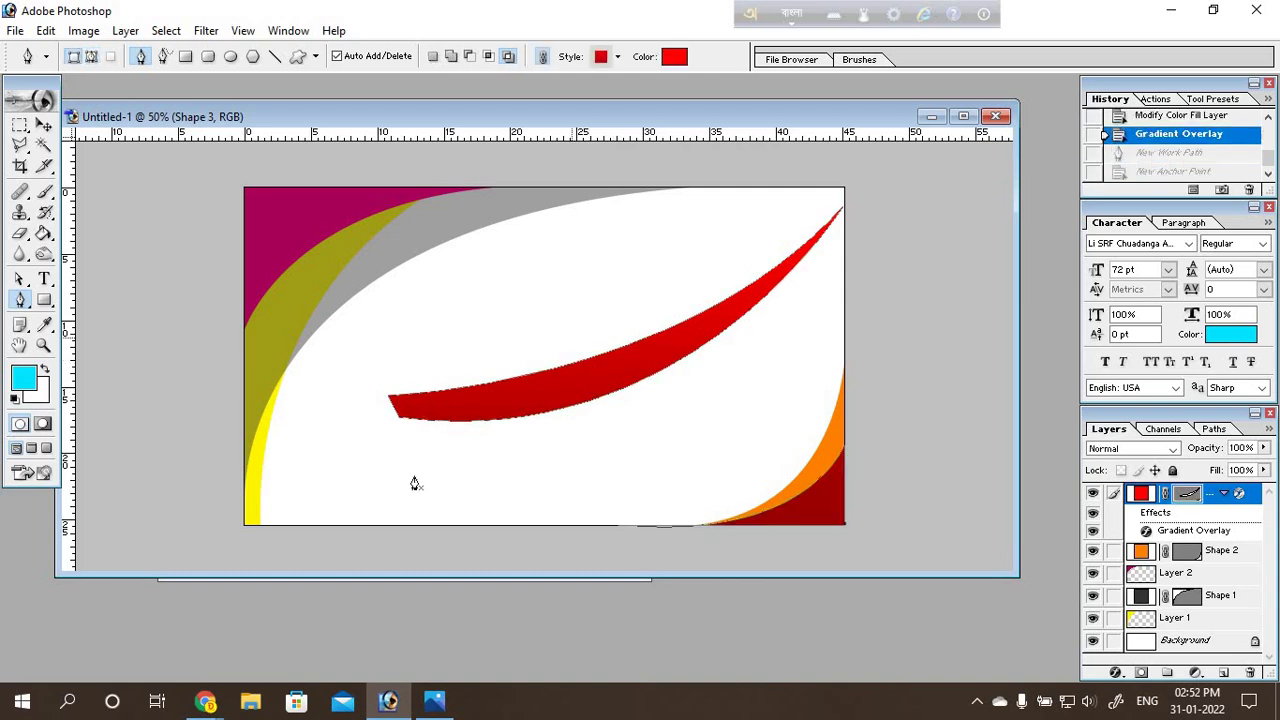
pyautogui.click(205, 700)
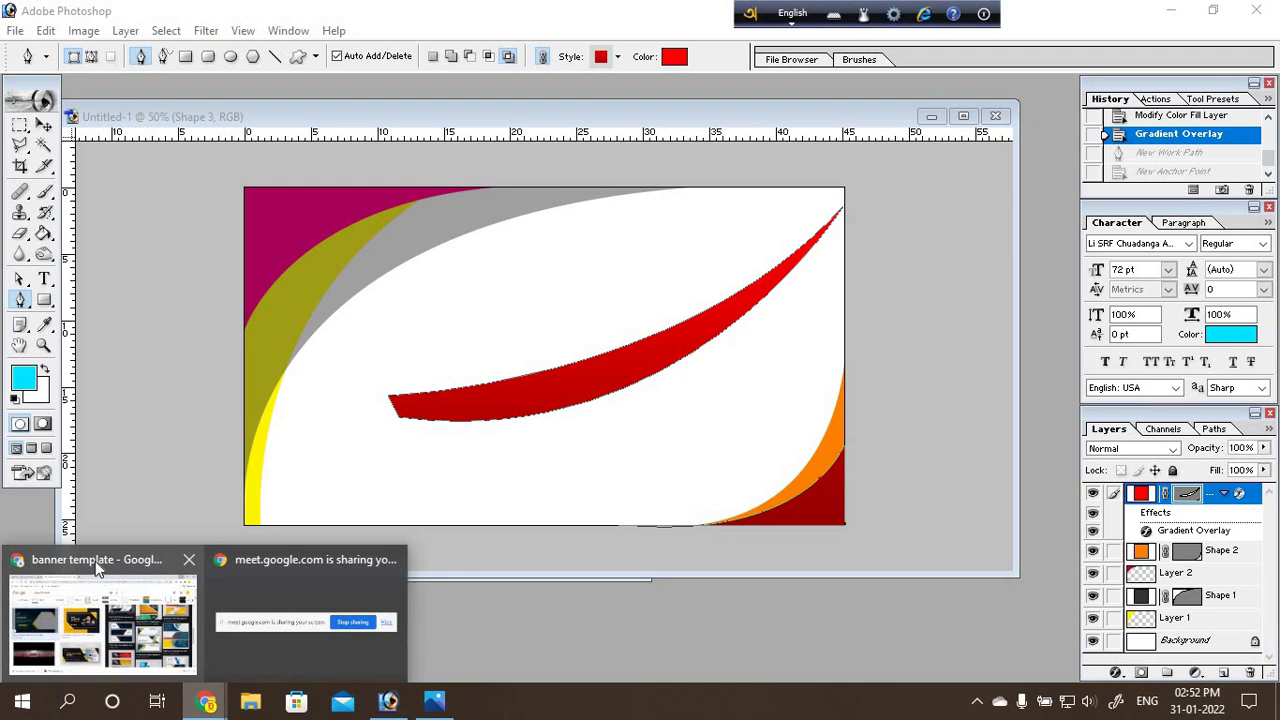
# Step: Browse the 'banner template' image results and preview the abstract chevron banner
pyautogui.click(95, 561)
pyautogui.scroll(-1, 457, 380)
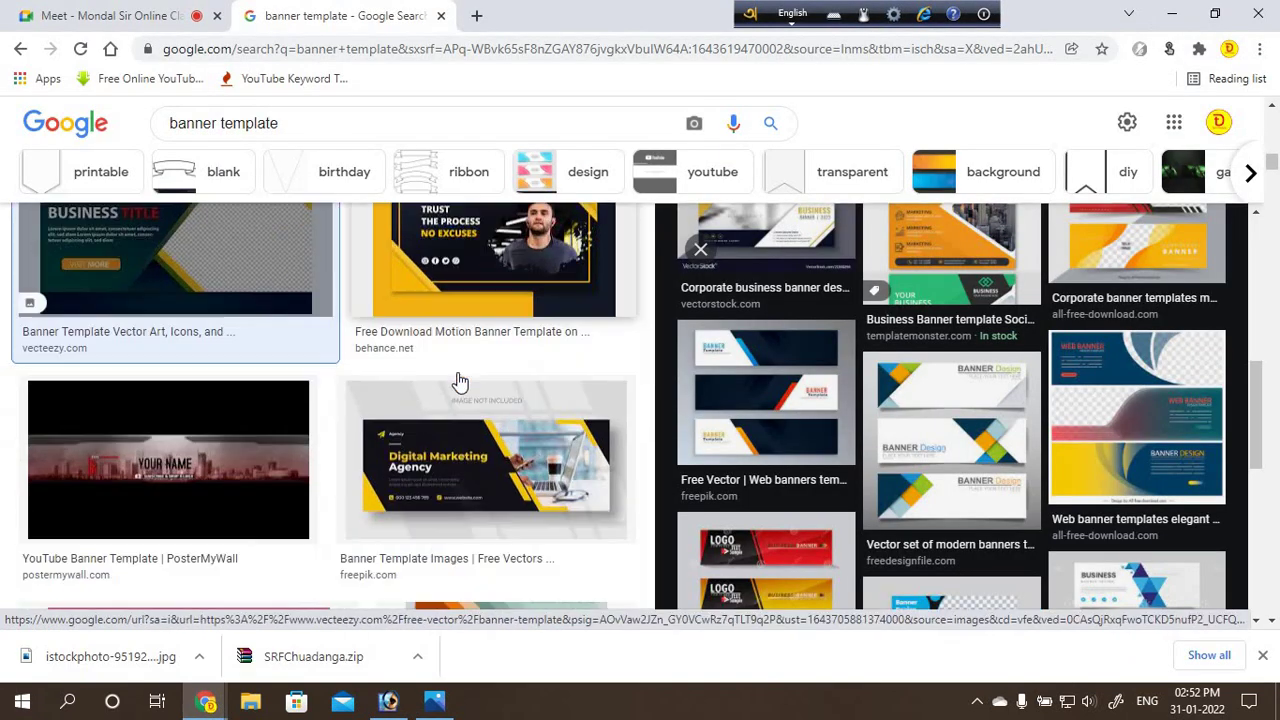
pyautogui.scroll(-3, 457, 380)
pyautogui.scroll(4, 457, 380)
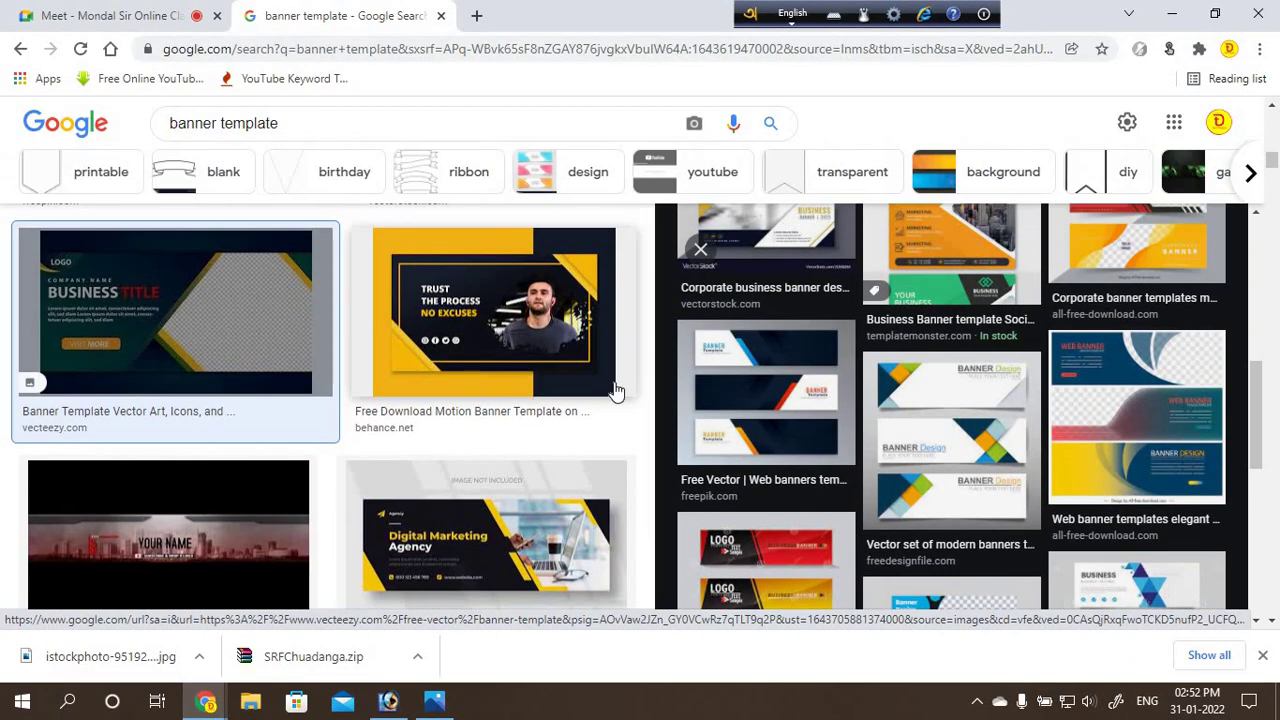
pyautogui.scroll(-4, 620, 420)
pyautogui.scroll(2, 620, 420)
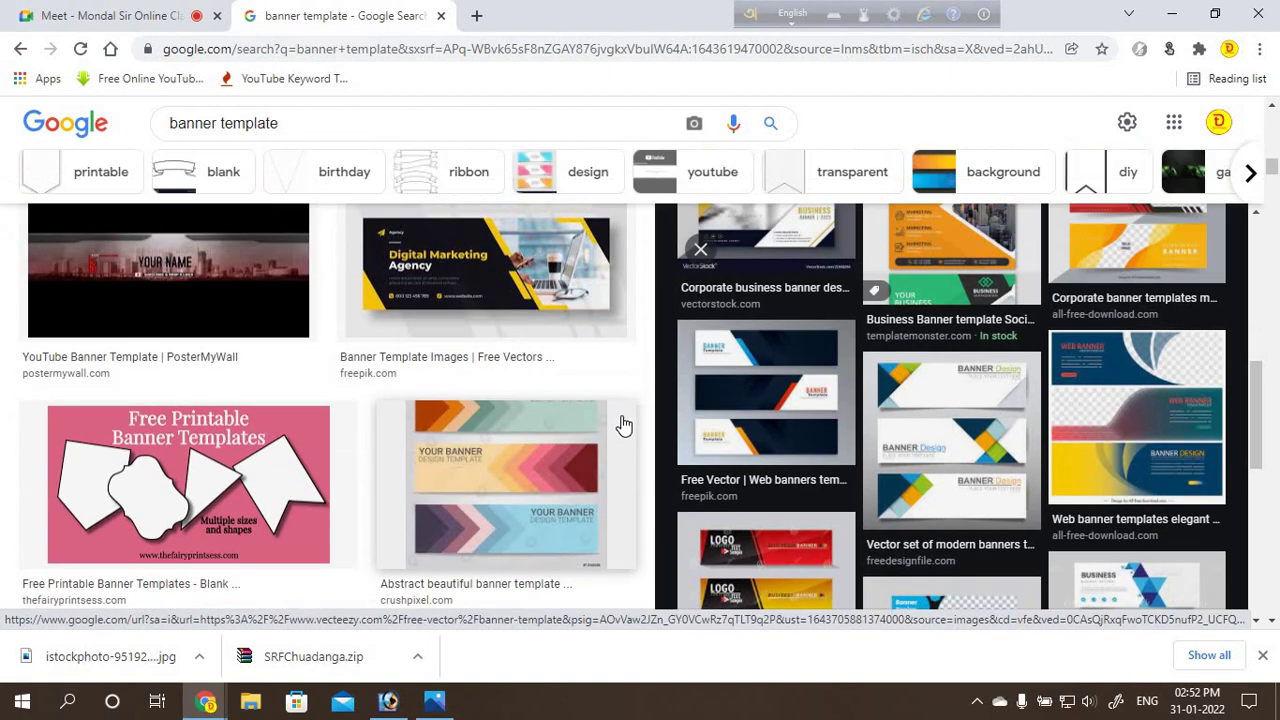
pyautogui.click(527, 497)
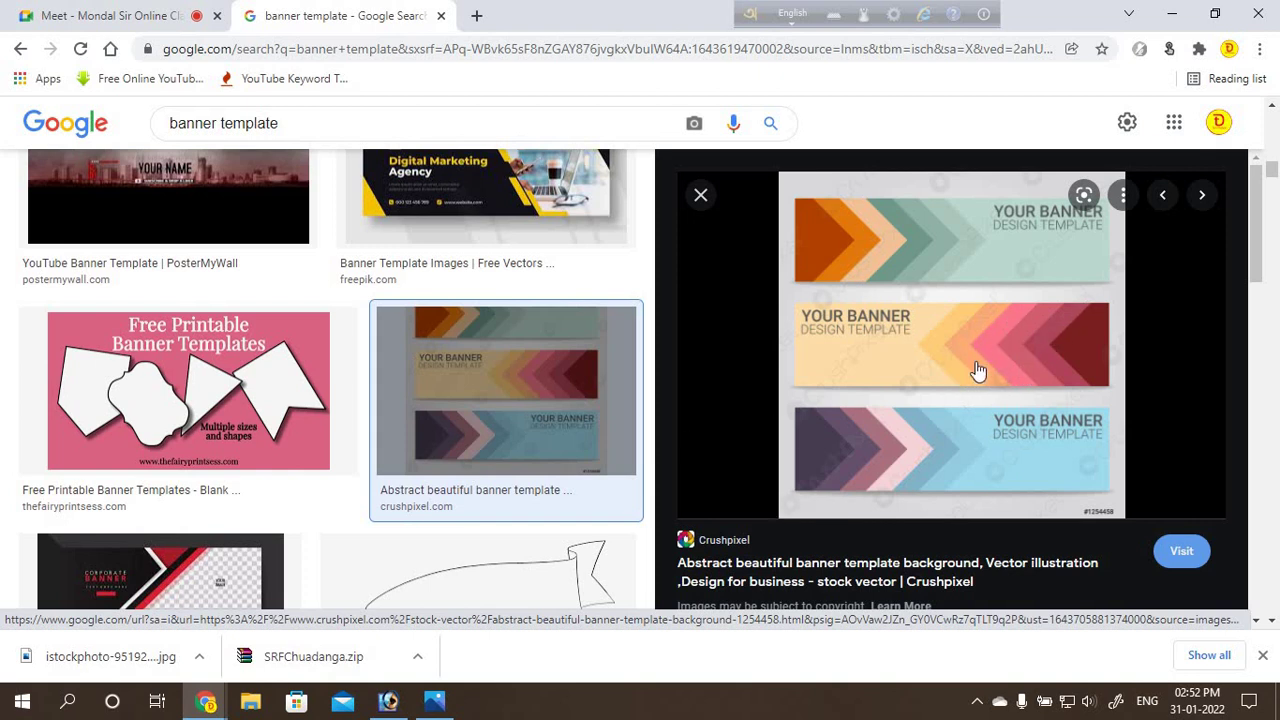
pyautogui.scroll(-5, 757, 443)
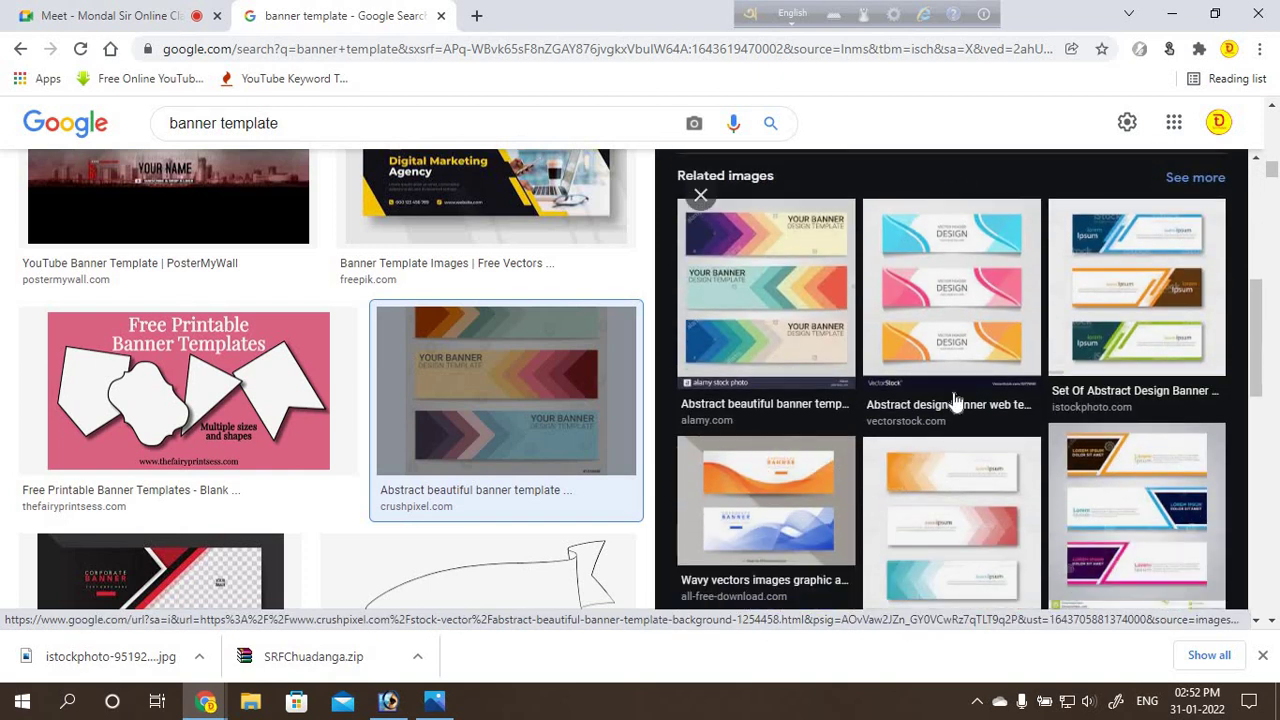
# Step: Preview the pink, blue and orange wave banner and scroll further through results
pyautogui.click(966, 354)
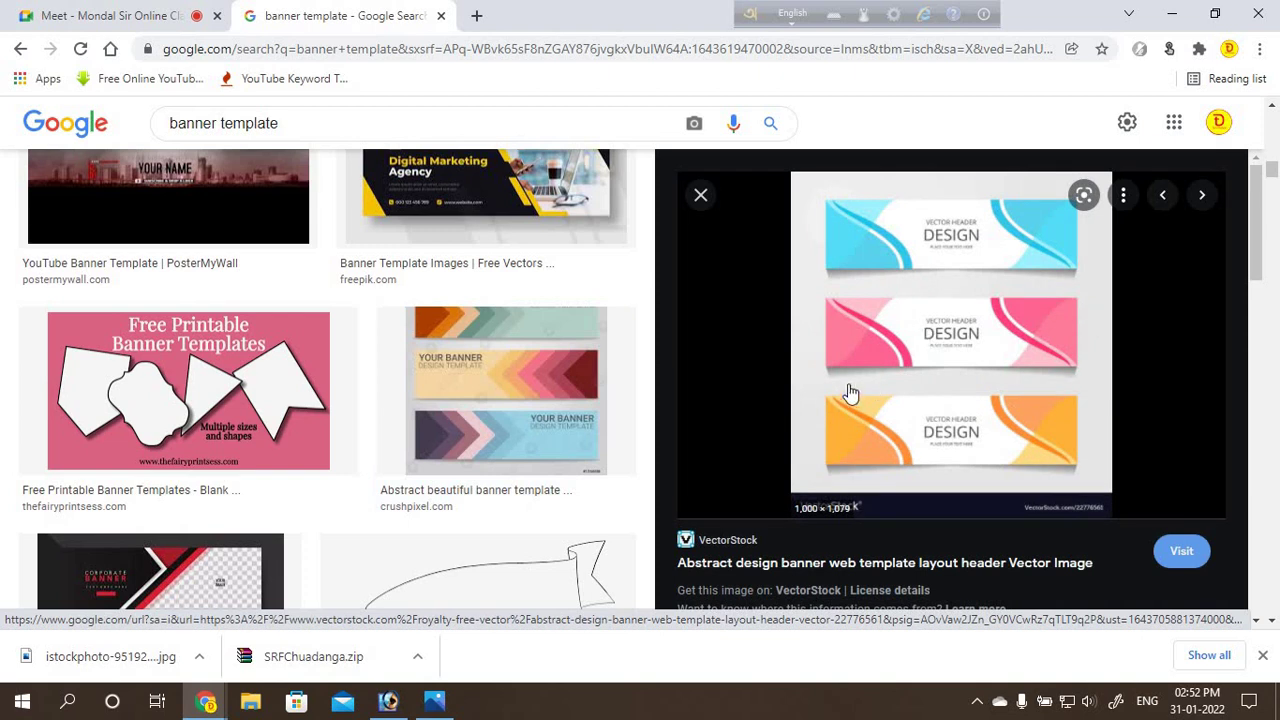
pyautogui.scroll(-5, 848, 392)
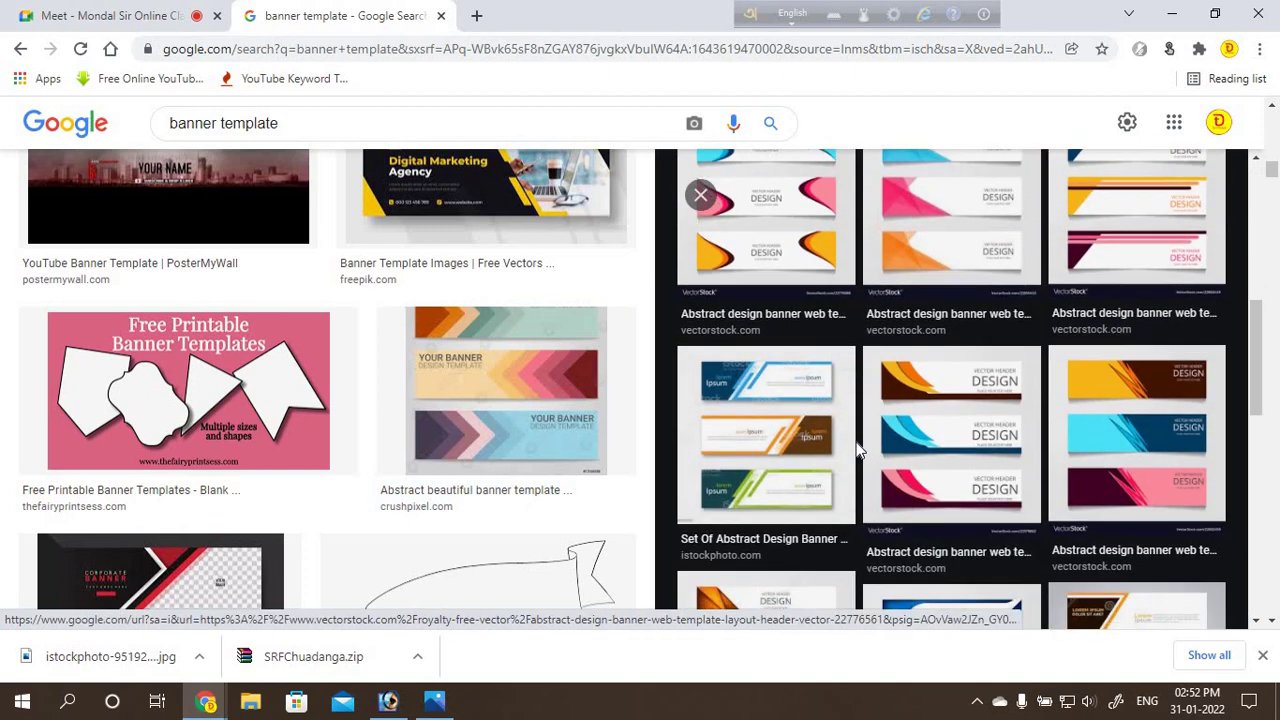
pyautogui.scroll(-1, 856, 450)
pyautogui.scroll(-2, 860, 452)
pyautogui.scroll(-1, 866, 455)
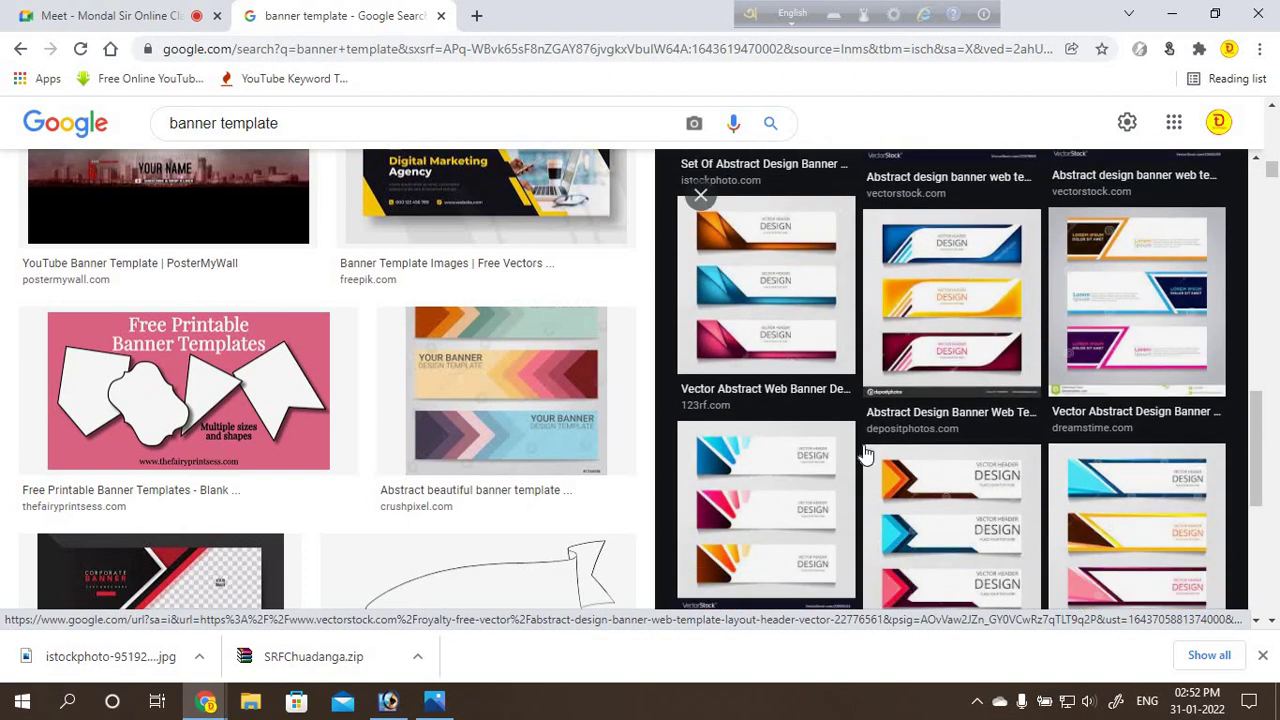
pyautogui.scroll(-2, 866, 455)
pyautogui.scroll(-1, 866, 468)
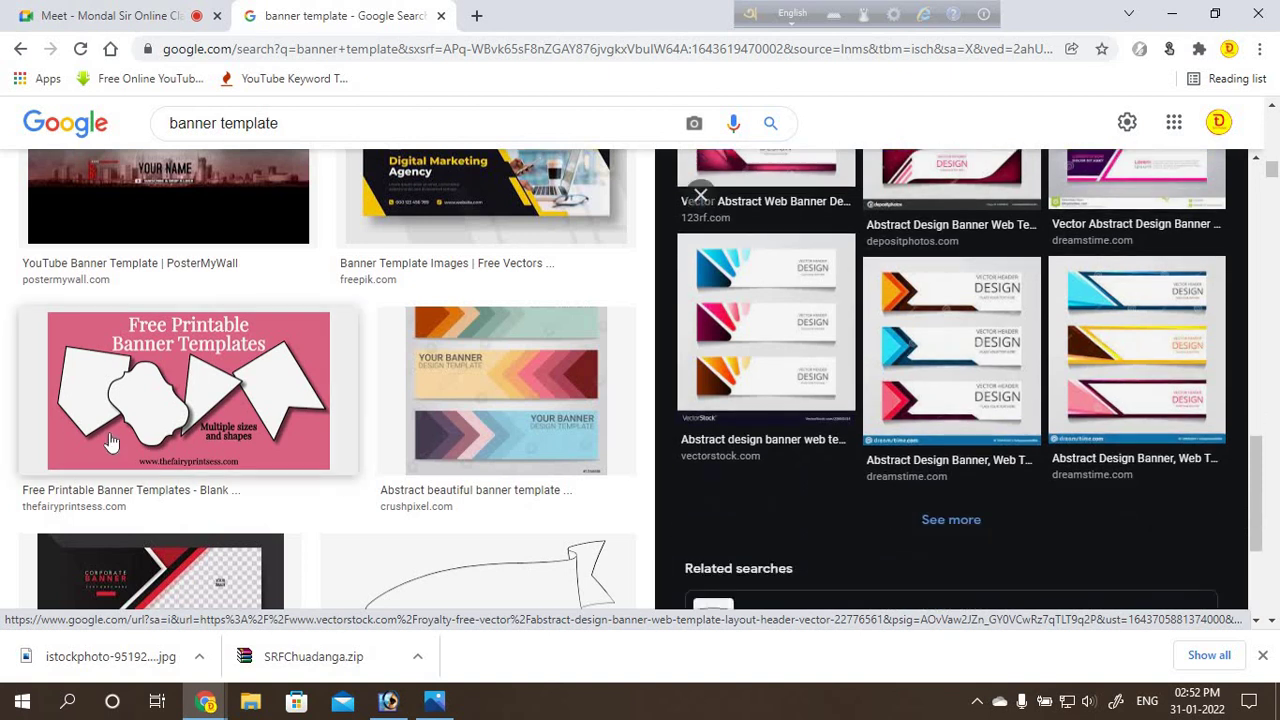
pyautogui.scroll(-4, 260, 428)
pyautogui.scroll(-5, 265, 435)
pyautogui.scroll(1, 271, 371)
pyautogui.scroll(3, 150, 400)
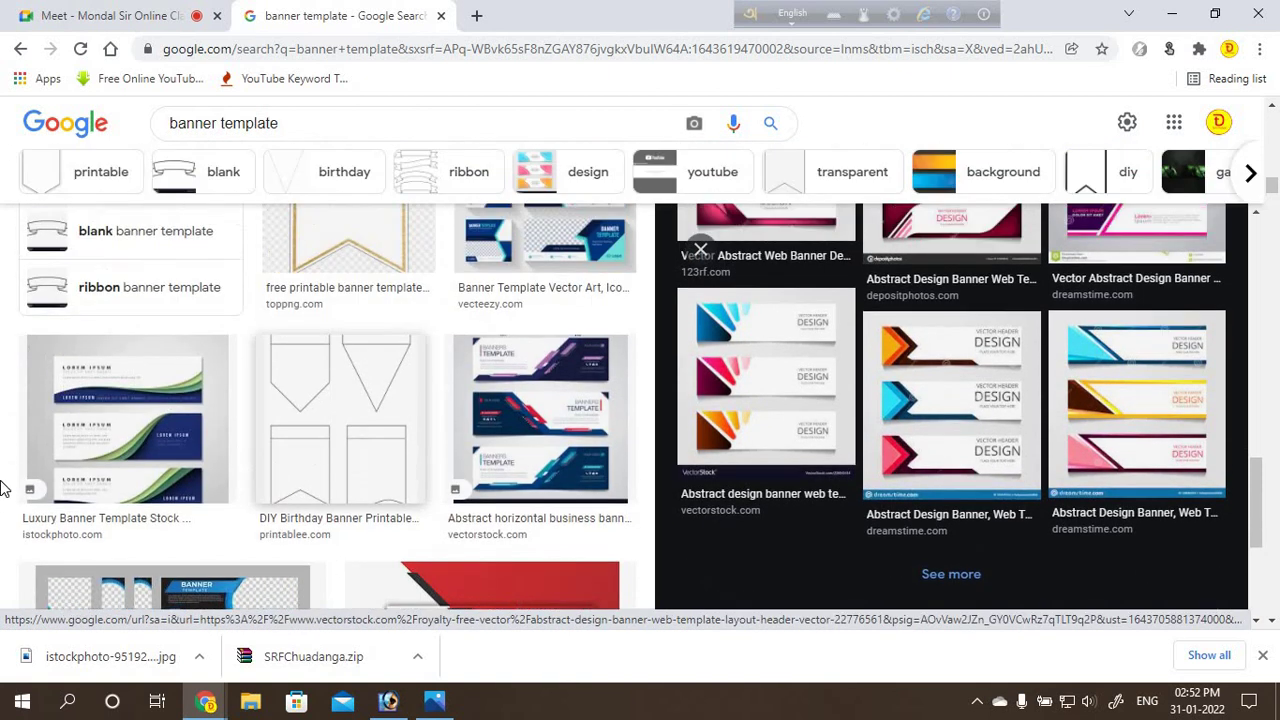
# Step: Preview the luxury banner template with green waves
pyautogui.click(79, 412)
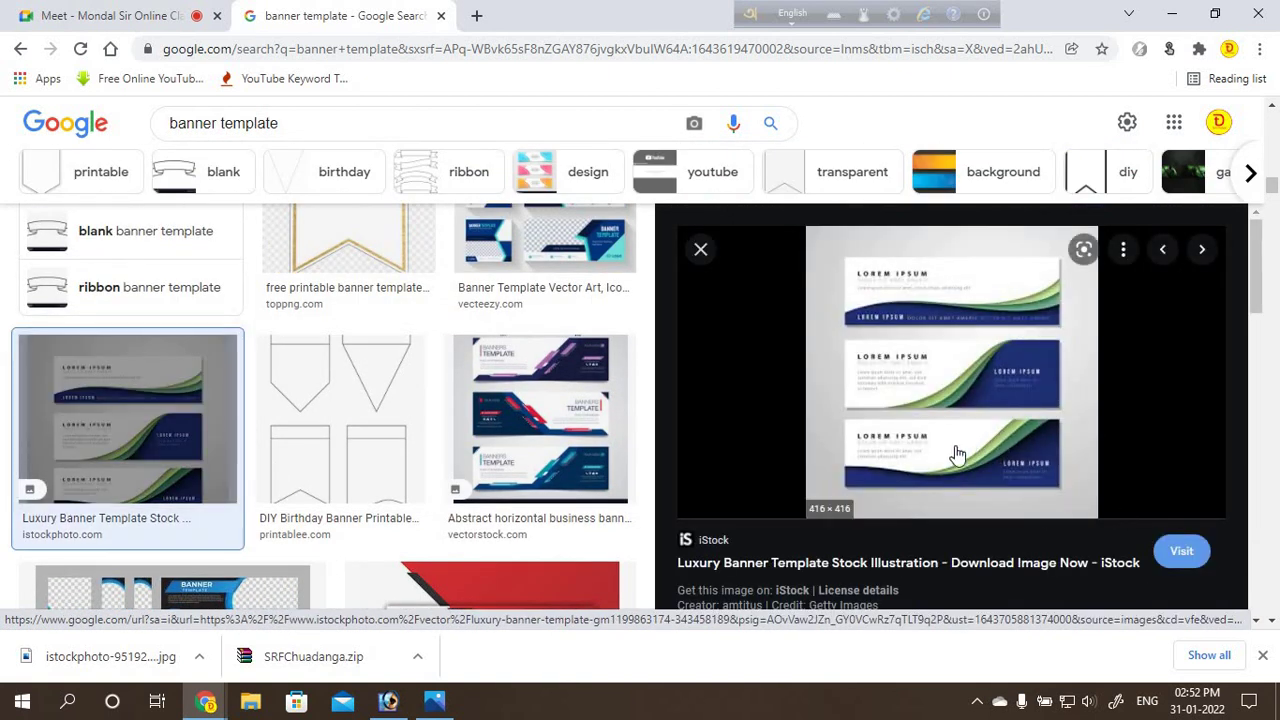
pyautogui.scroll(-3, 950, 470)
pyautogui.scroll(-1, 900, 470)
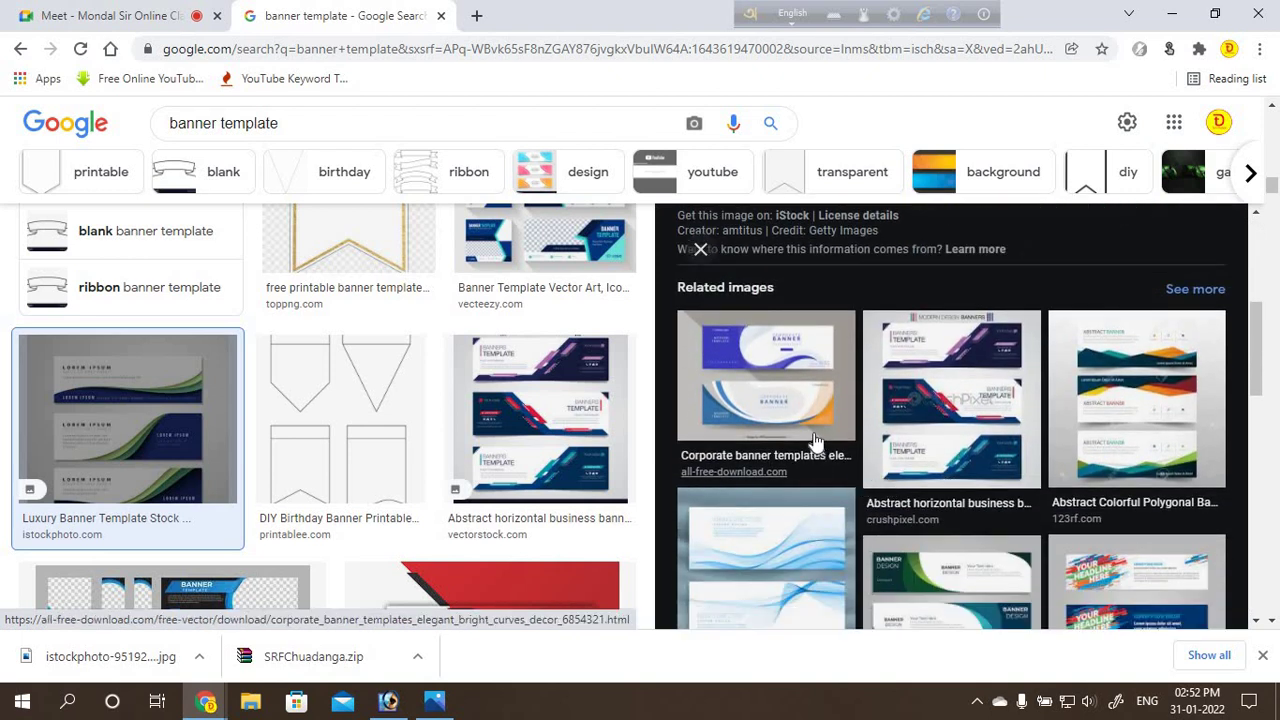
# Step: Look through a related corporate banner template, then bring up the saved nursing-home banner in Photos
pyautogui.click(840, 493)
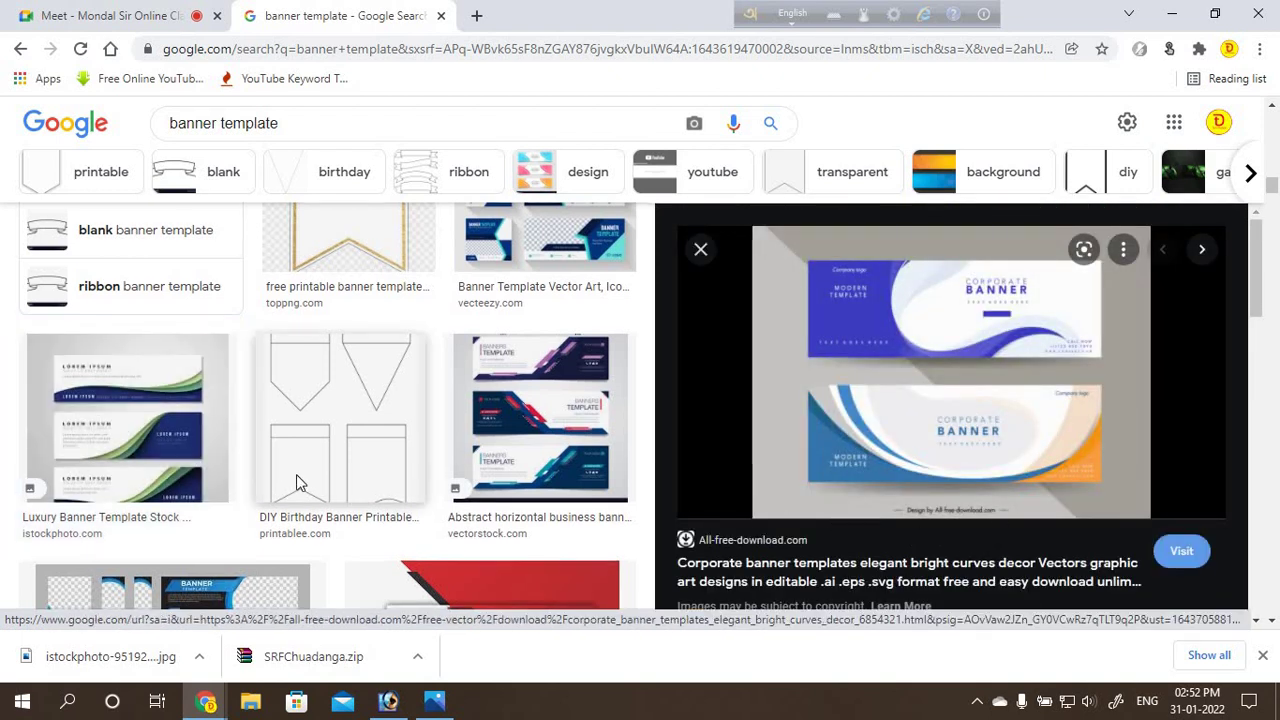
pyautogui.scroll(-3, 300, 480)
pyautogui.scroll(-3, 310, 490)
pyautogui.scroll(-3, 310, 490)
pyautogui.scroll(-4, 310, 490)
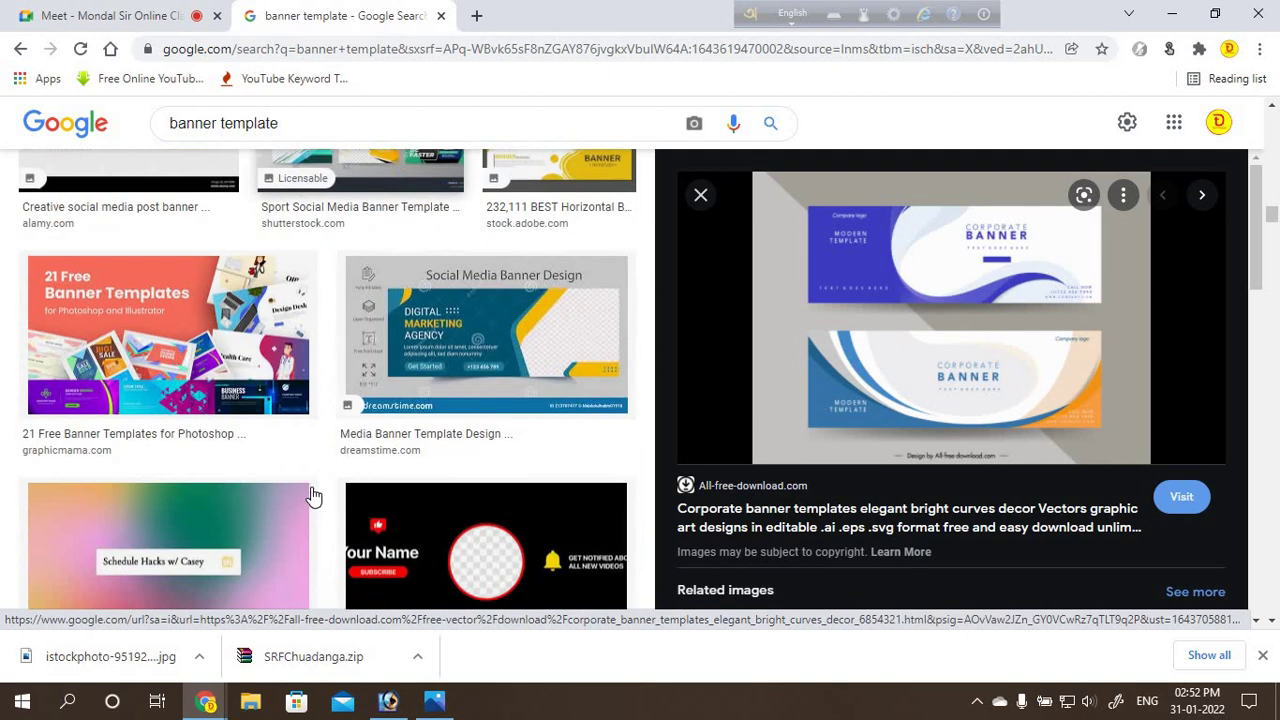
pyautogui.scroll(-2, 313, 495)
pyautogui.scroll(-2, 313, 495)
pyautogui.scroll(-3, 313, 495)
pyautogui.scroll(-3, 313, 495)
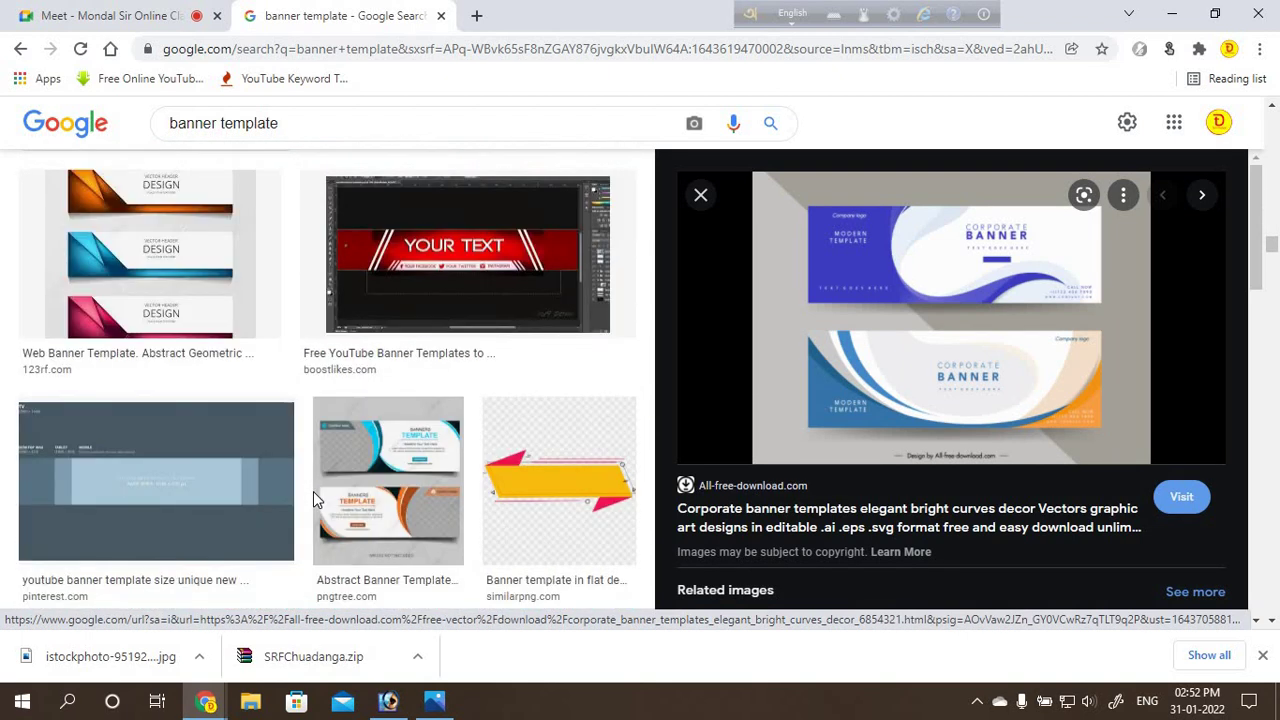
pyautogui.scroll(-3, 313, 500)
pyautogui.scroll(-4, 313, 500)
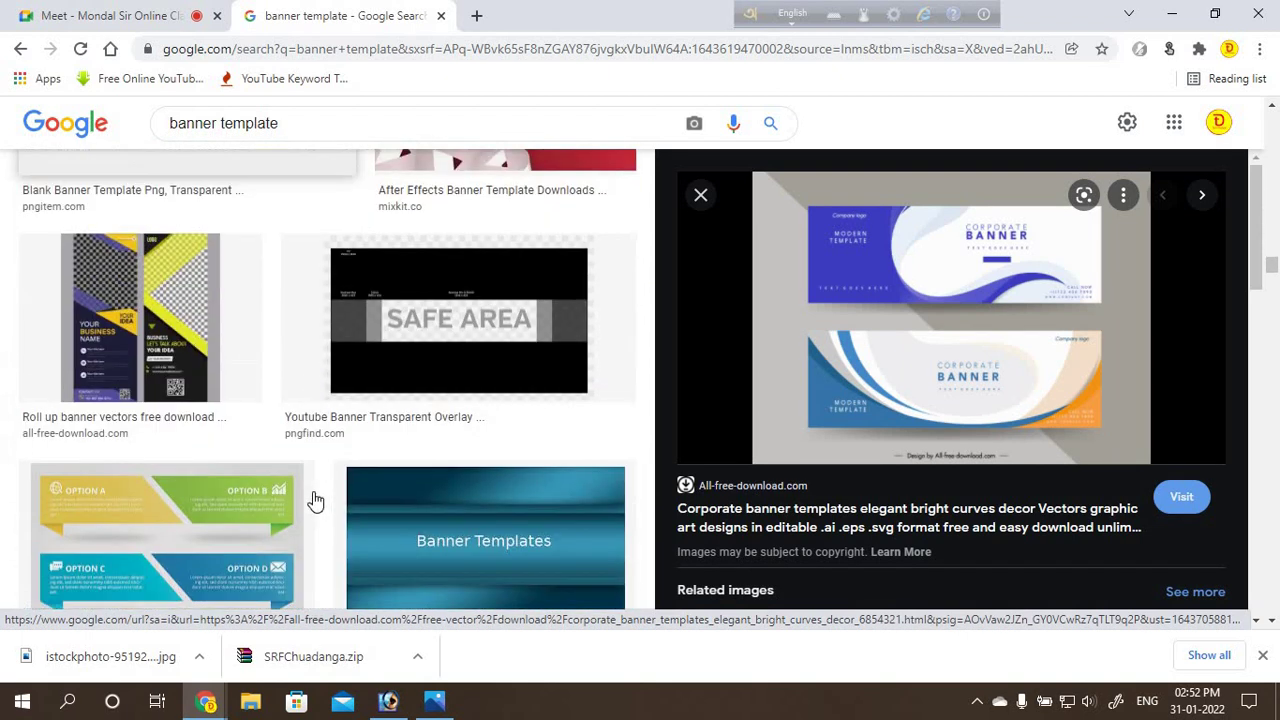
pyautogui.scroll(-3, 315, 500)
pyautogui.scroll(-3, 320, 500)
pyautogui.scroll(3, 318, 497)
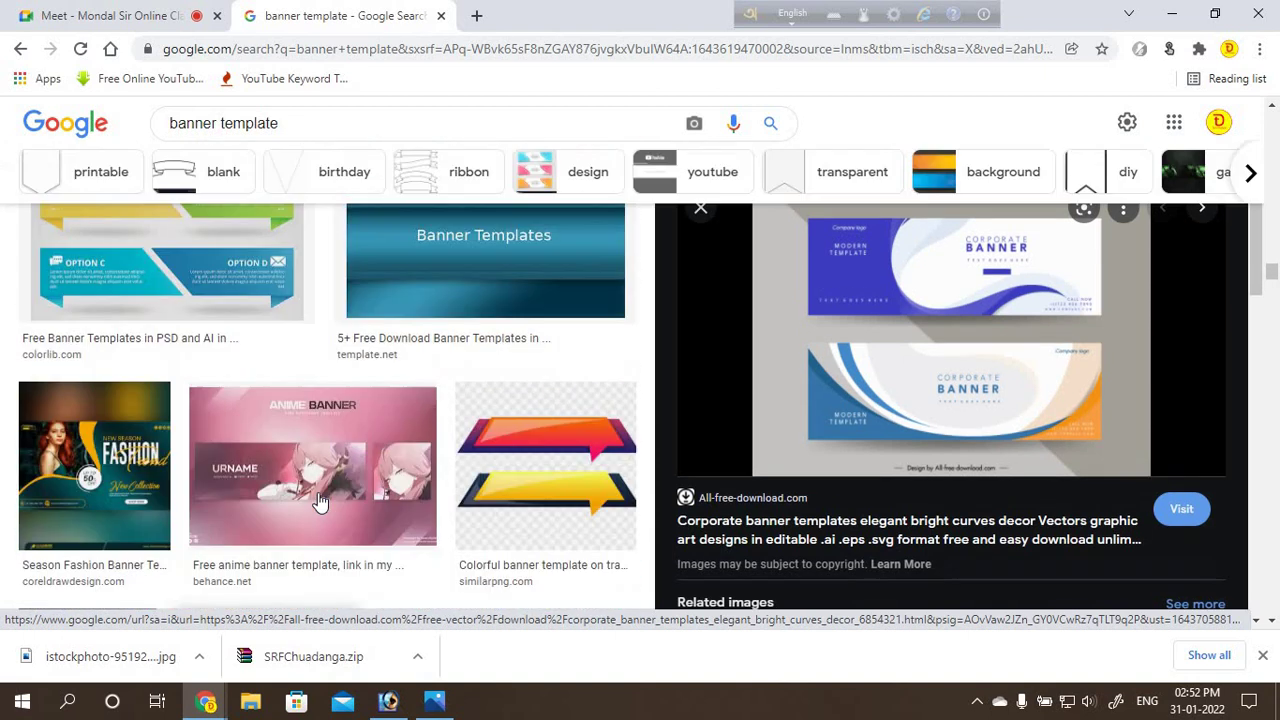
pyautogui.scroll(1, 318, 497)
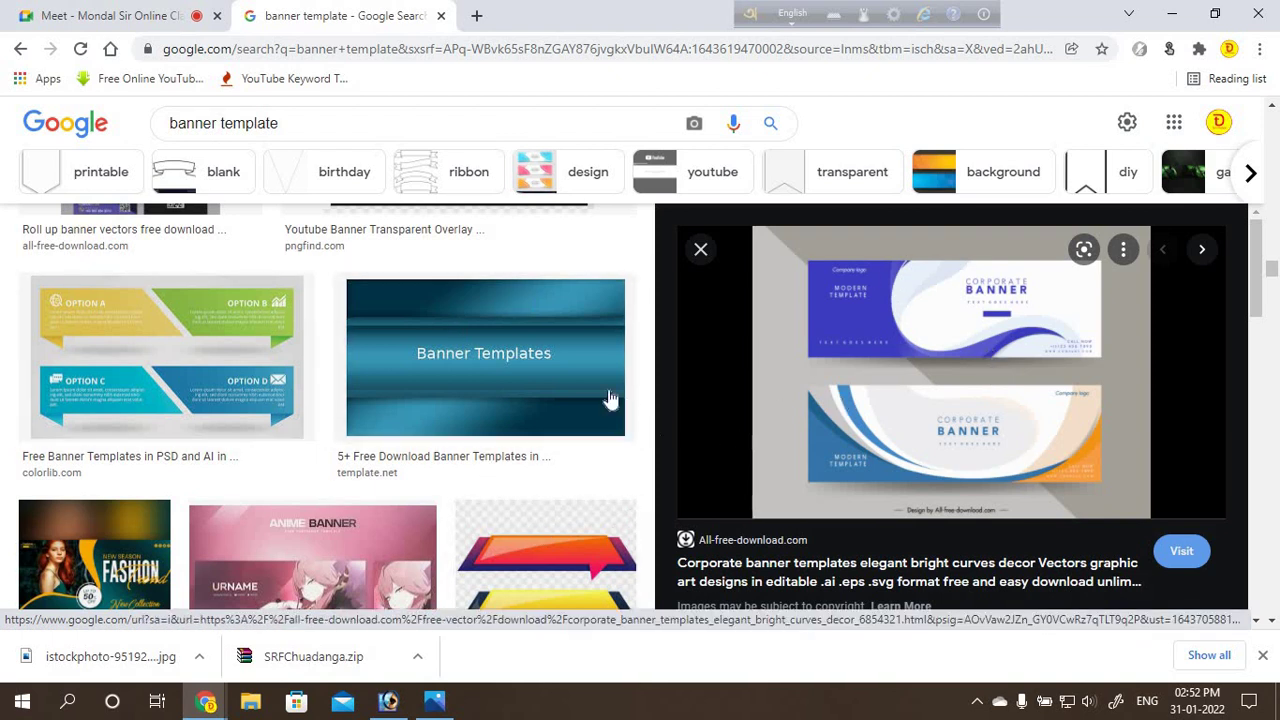
pyautogui.click(440, 706)
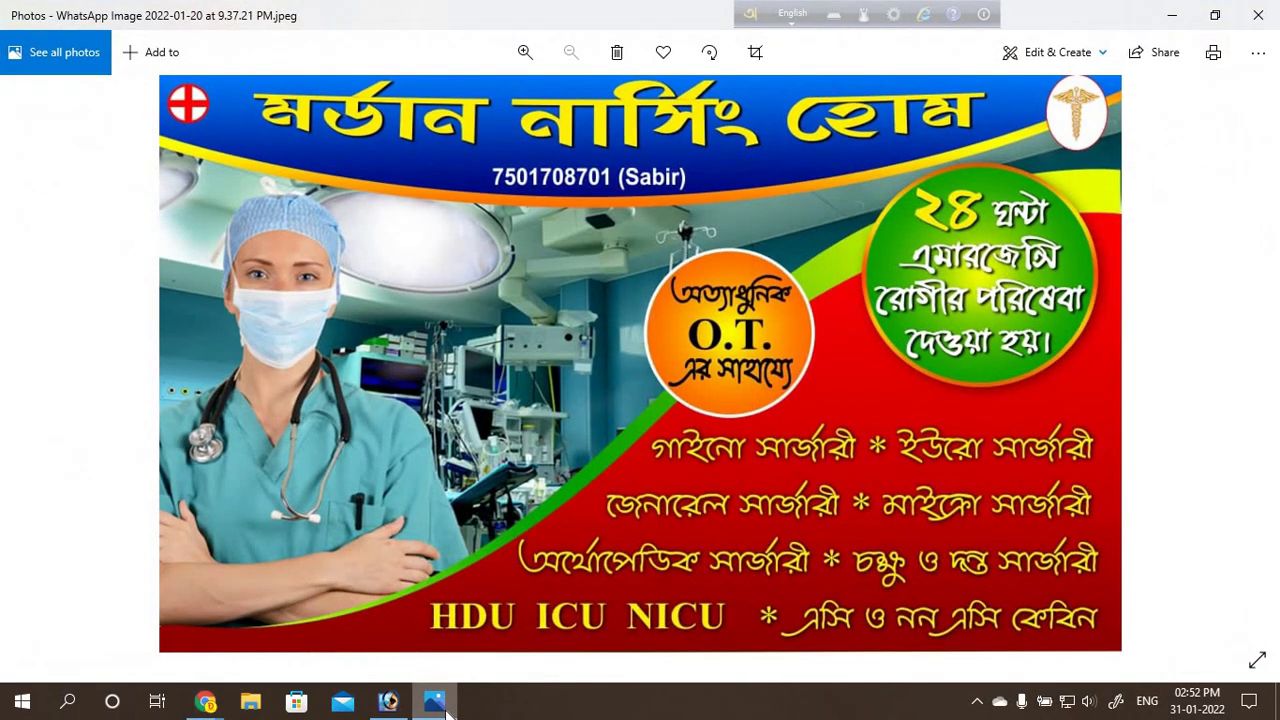
# Step: Minimise the banner photo, glance at Photoshop, and close Chrome's 'banner template' search tab
pyautogui.click(440, 706)
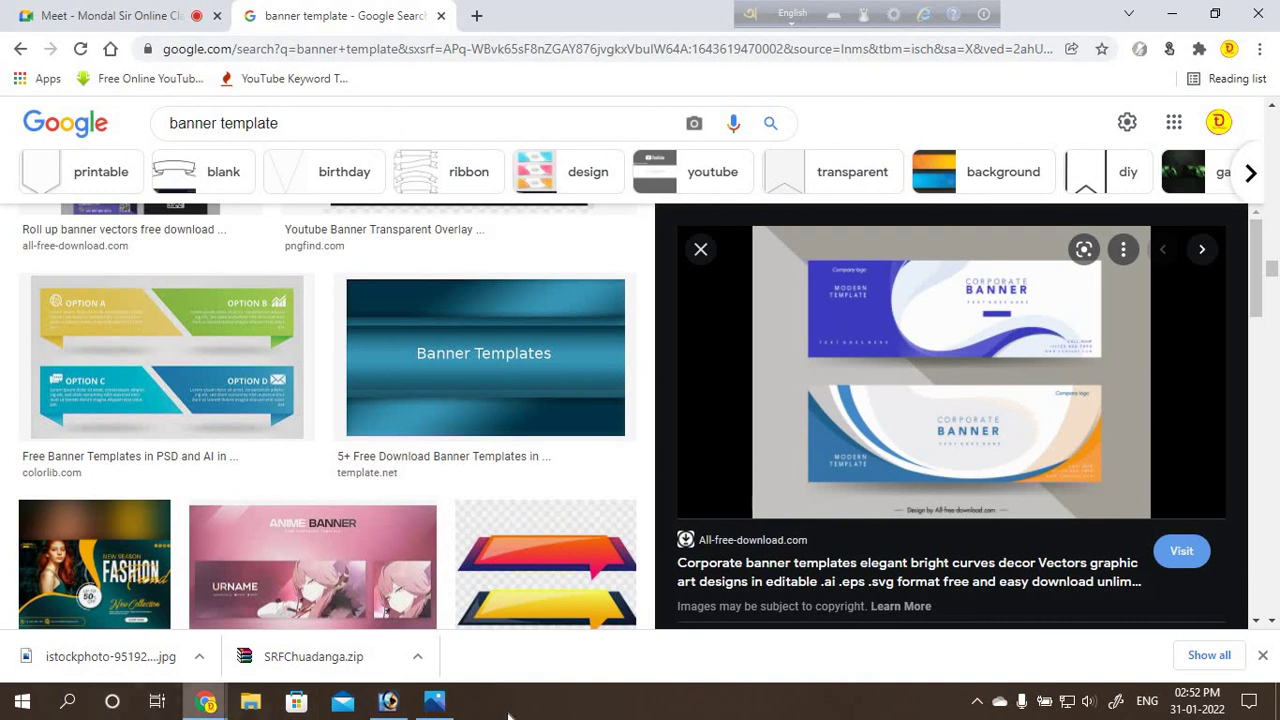
pyautogui.click(390, 704)
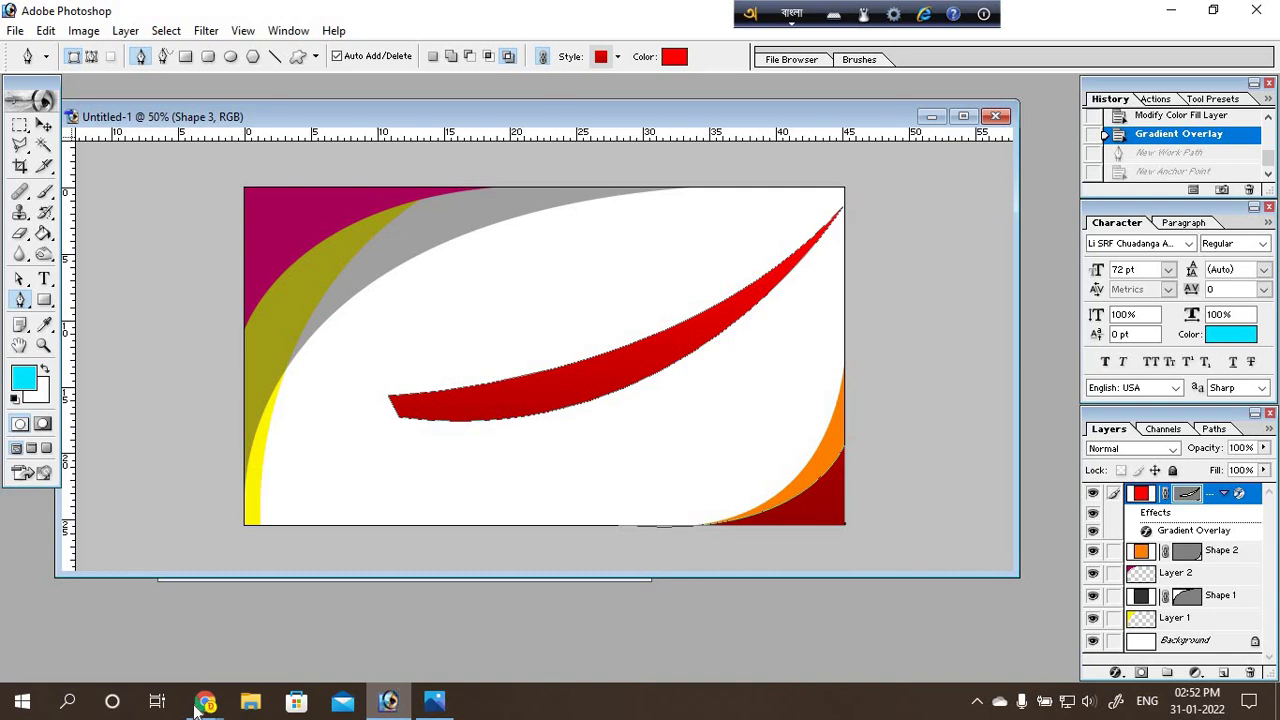
pyautogui.moveTo(205, 702)
pyautogui.click(90, 590)
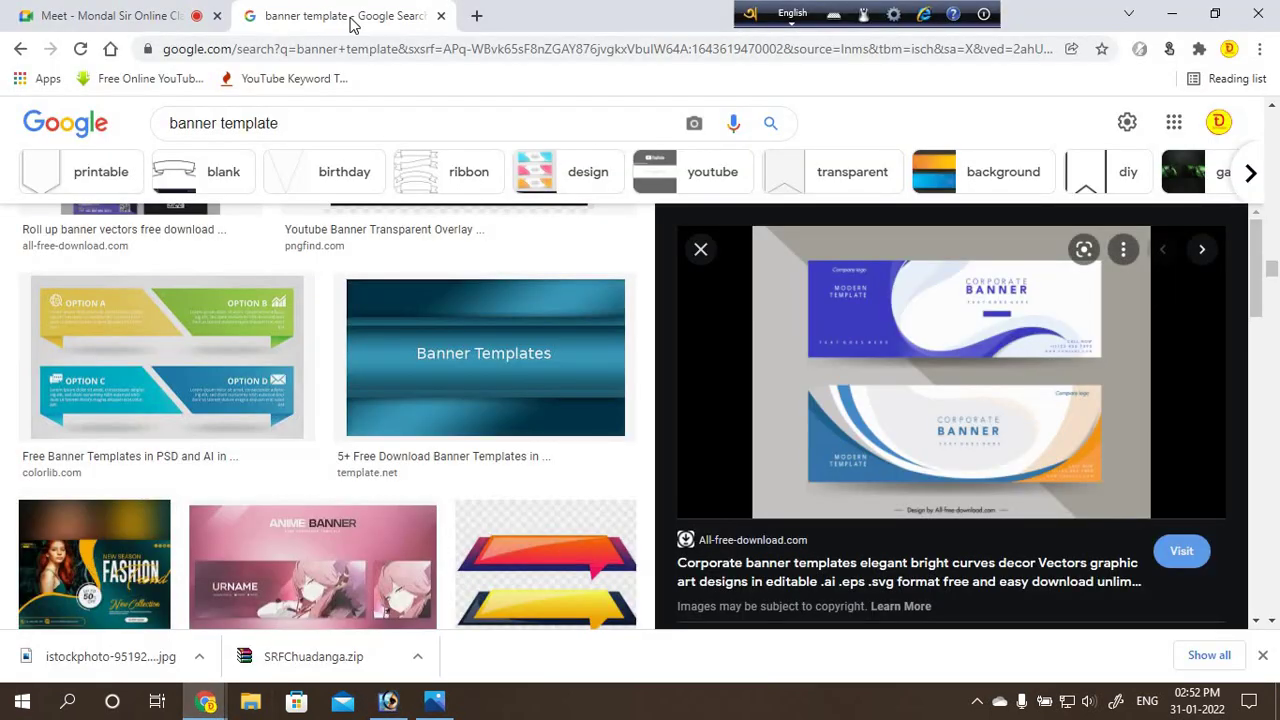
pyautogui.click(440, 16)
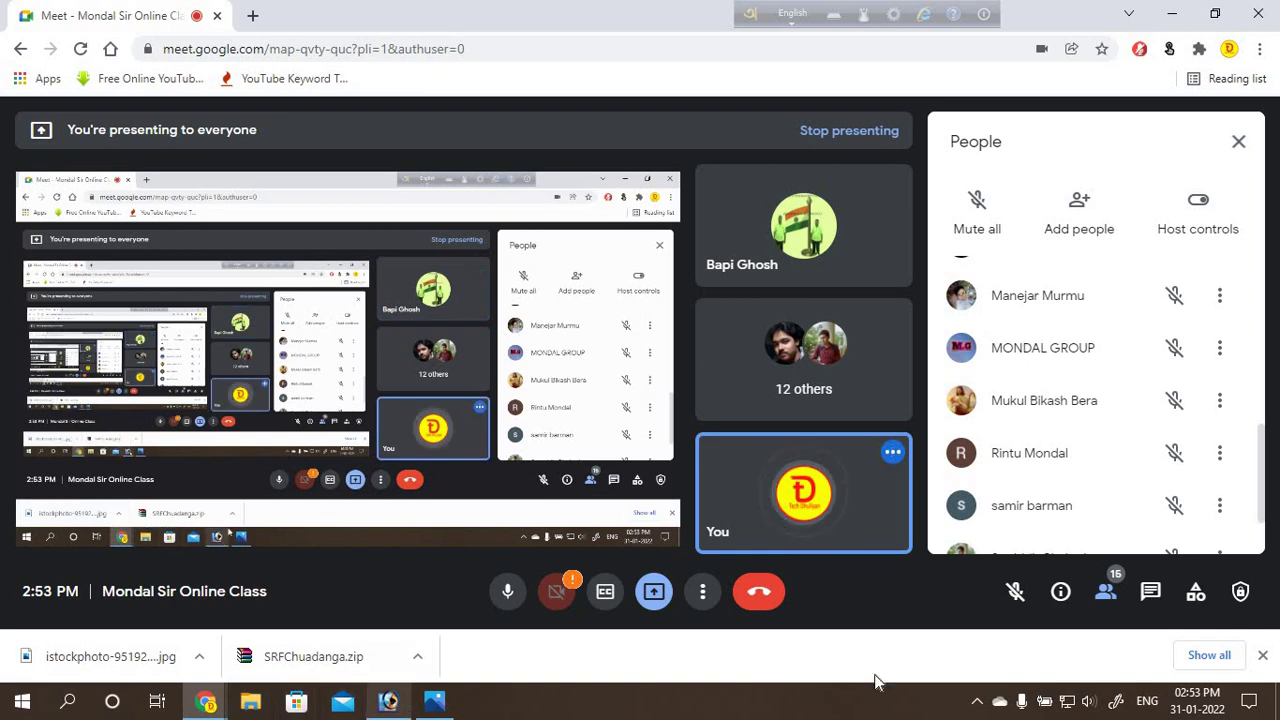
# Step: Dismiss Chrome's downloads bar and bring the Photoshop business card back to front
pyautogui.click(1263, 657)
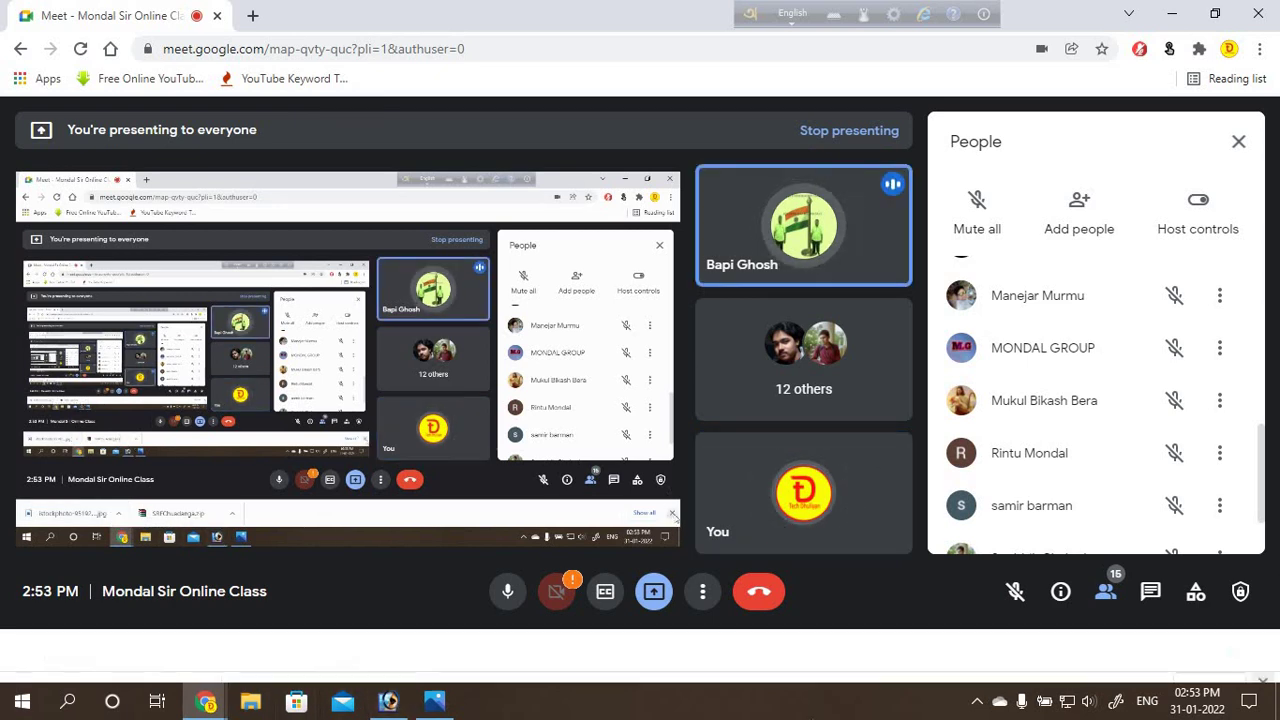
pyautogui.click(390, 703)
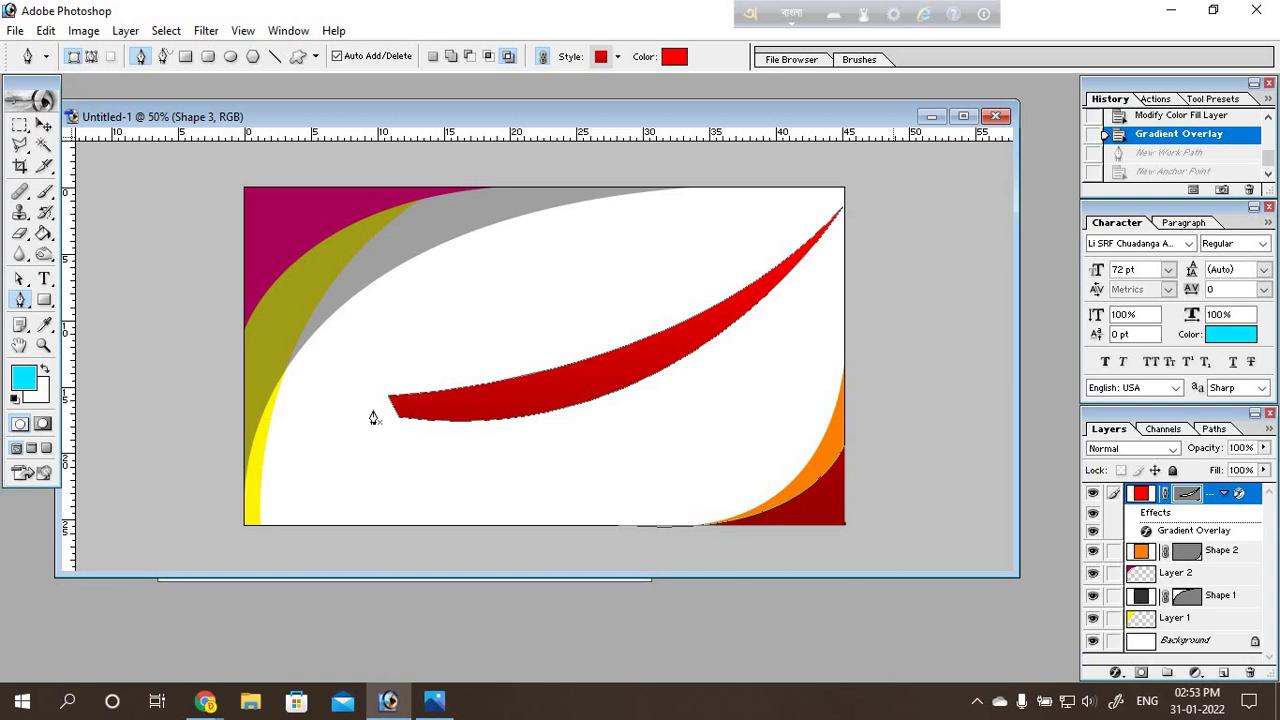
# Step: With the Move tool, float the Layers palette beside the canvas and select Shape 1, then Layer 1
pyautogui.click(44, 124)
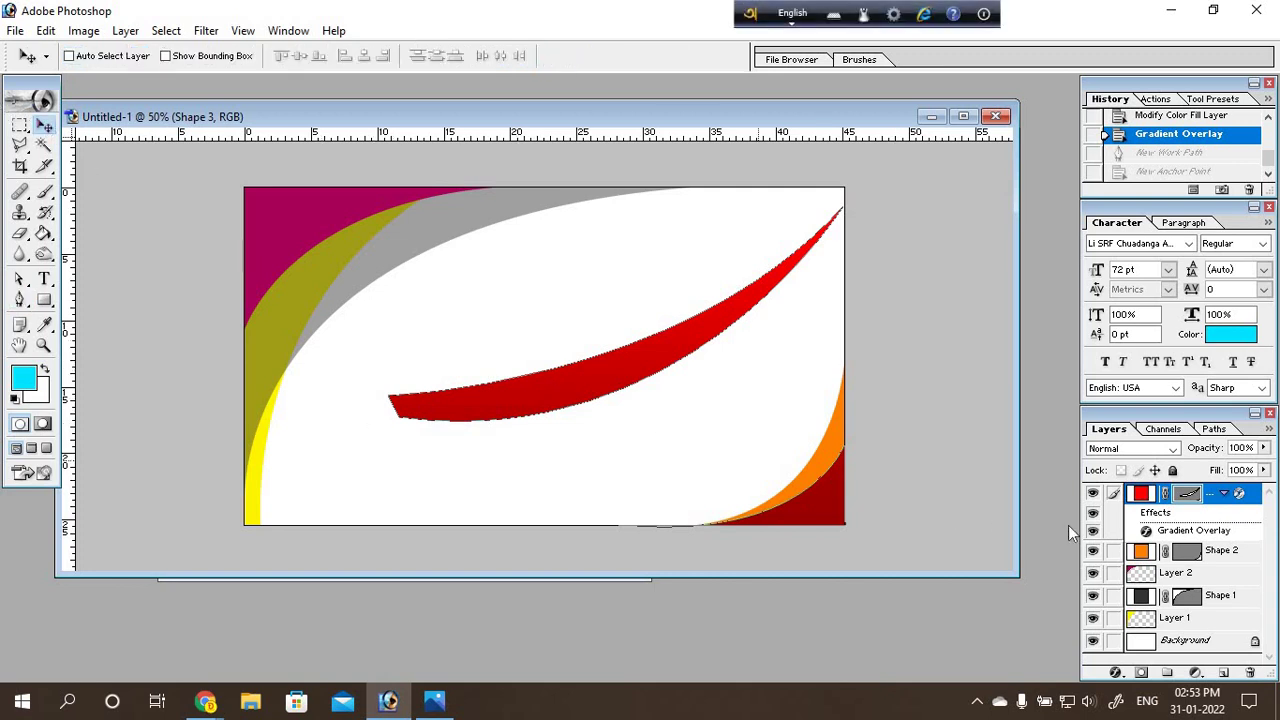
pyautogui.moveTo(1155, 512)
pyautogui.mouseDown()
pyautogui.moveTo(955, 485)
pyautogui.moveTo(995, 482)
pyautogui.moveTo(1080, 607)
pyautogui.mouseUp()
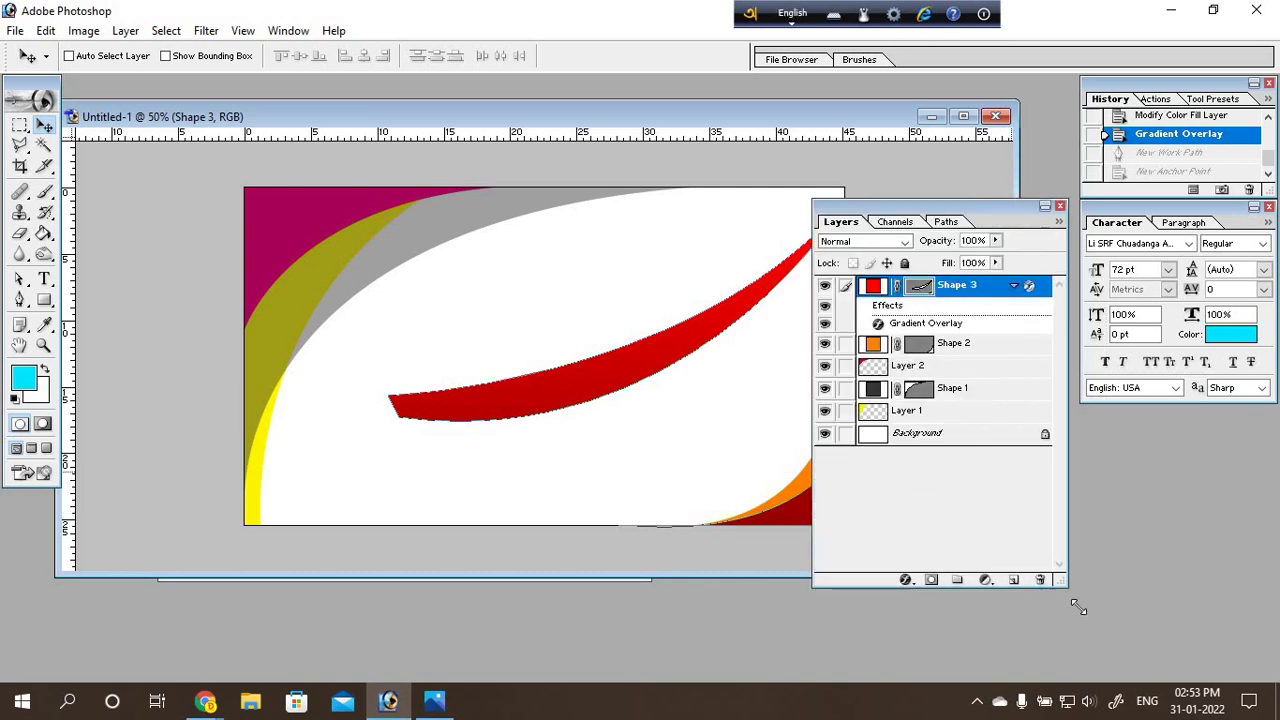
pyautogui.rightClick(455, 216)
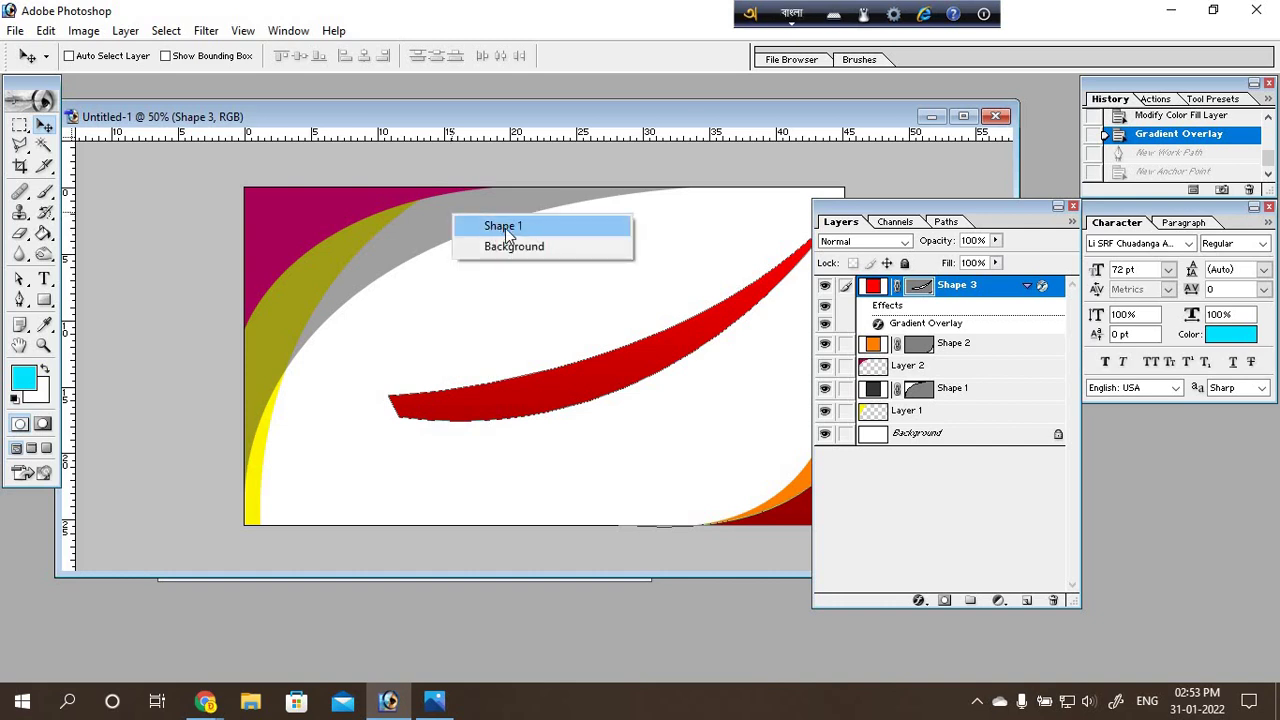
pyautogui.click(505, 228)
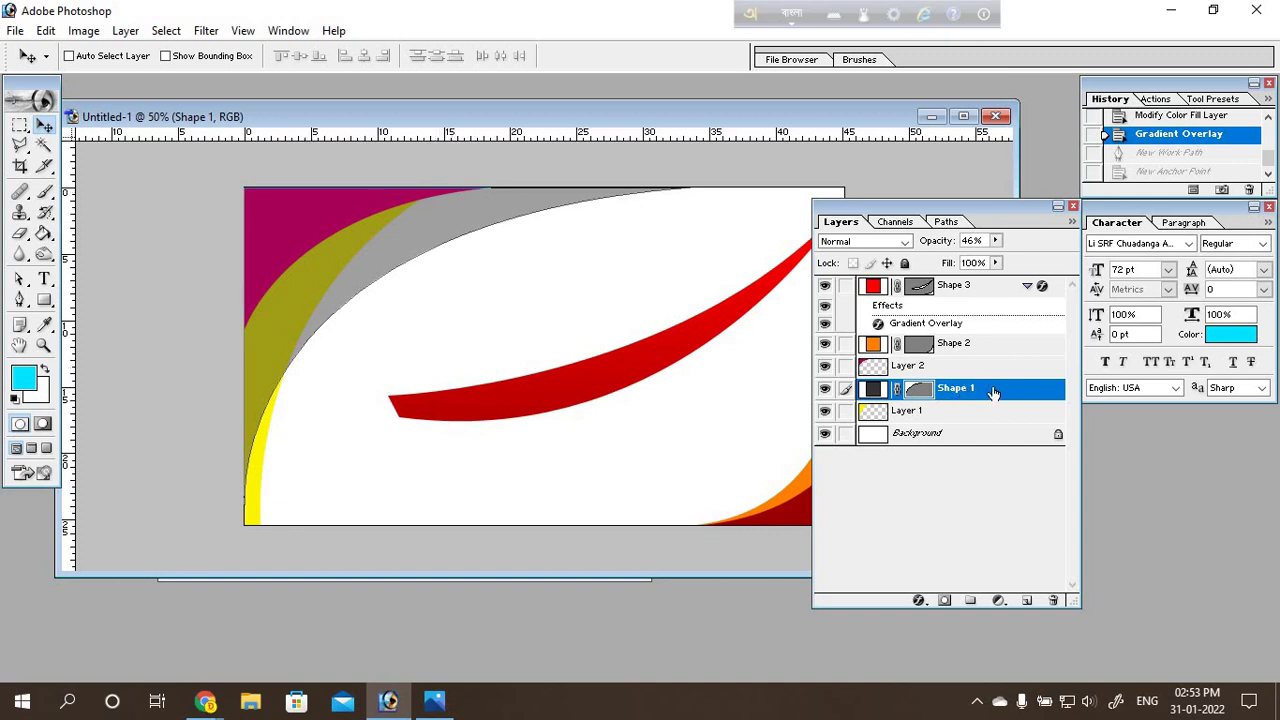
pyautogui.rightClick(257, 462)
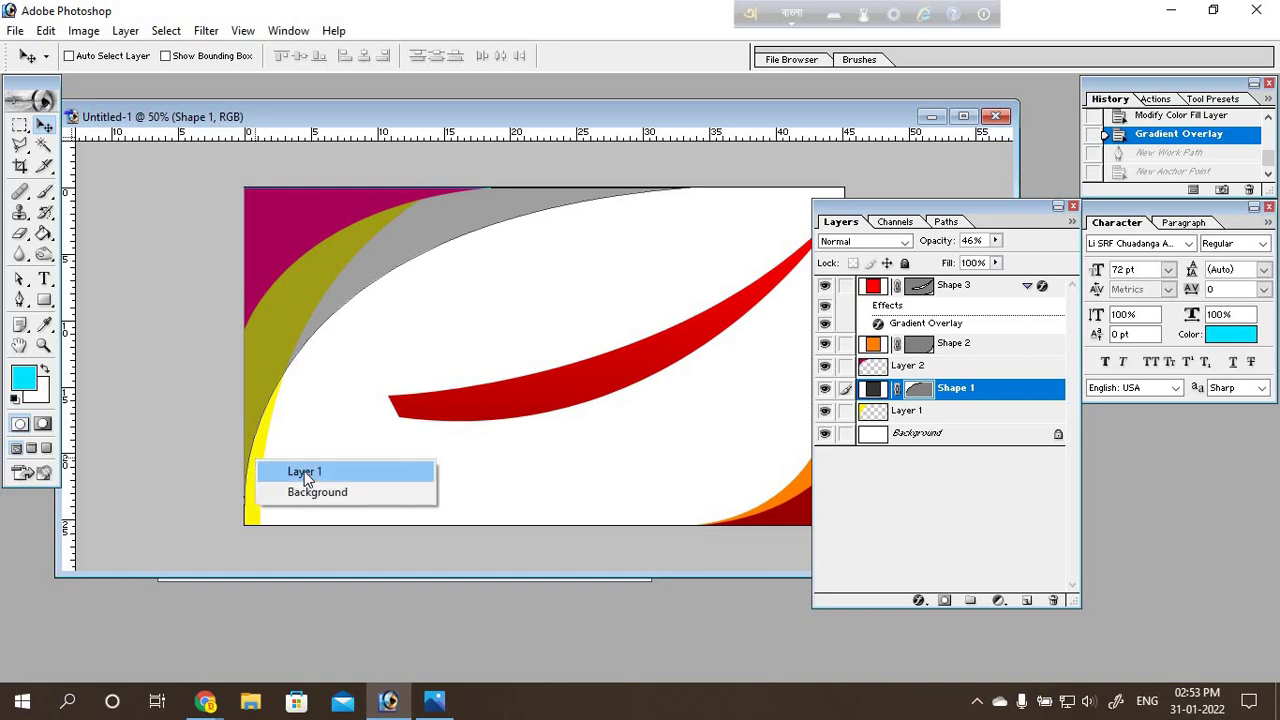
pyautogui.click(305, 474)
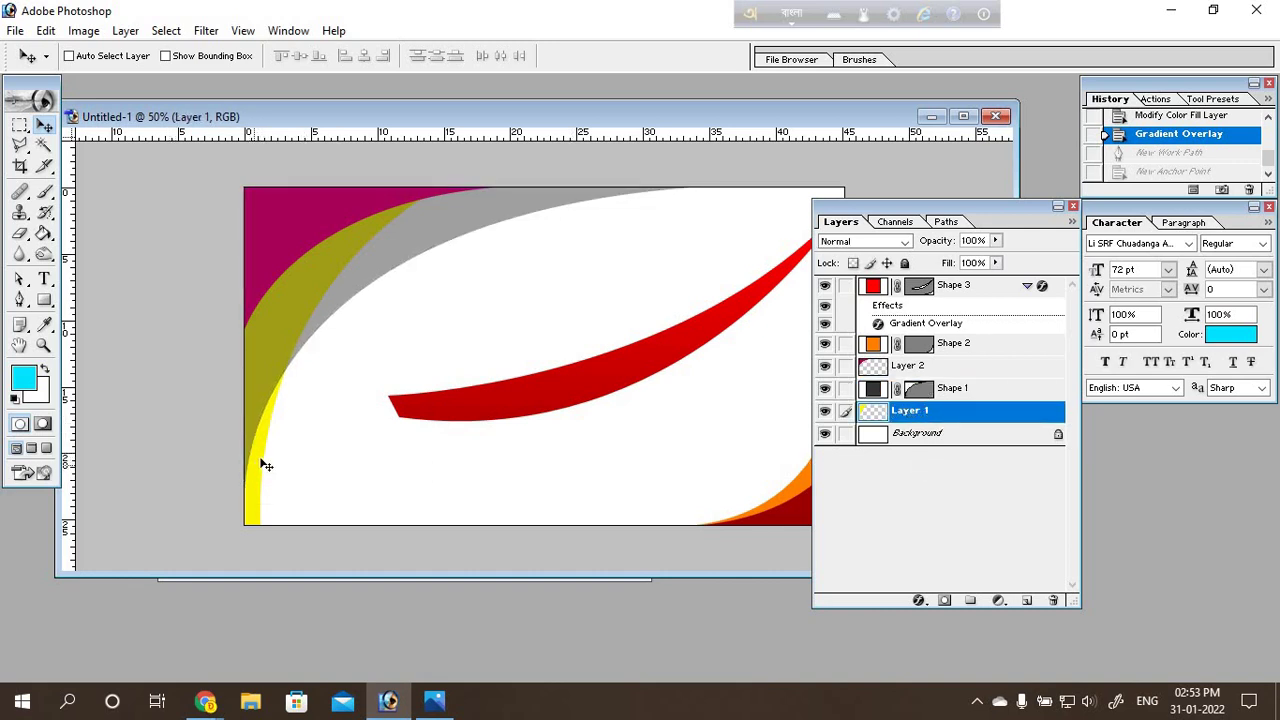
# Step: Link Shape 1, Layer 2 and Shape 2 to Layer 1 and merge them into Layer 1
pyautogui.moveTo(270, 461)
pyautogui.mouseDown()
pyautogui.moveTo(303, 464)
pyautogui.moveTo(270, 466)
pyautogui.mouseUp()
pyautogui.click(845, 389)
pyautogui.click(845, 366)
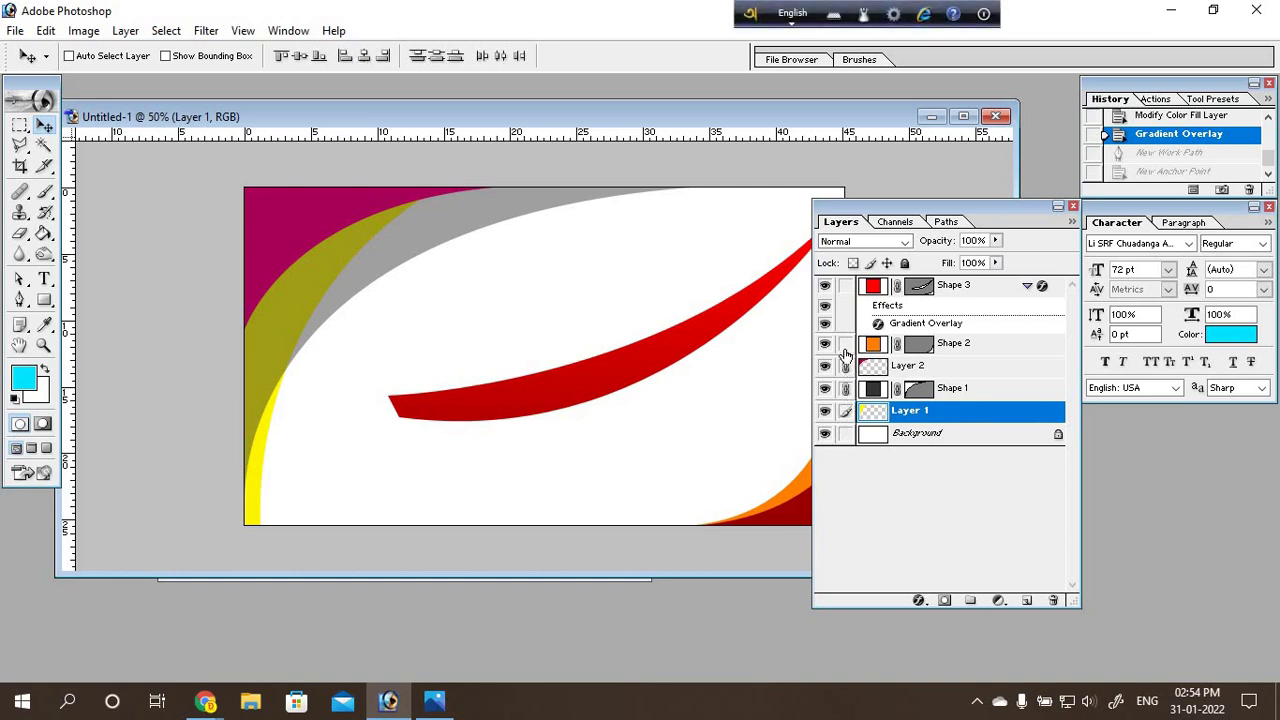
pyautogui.click(845, 343)
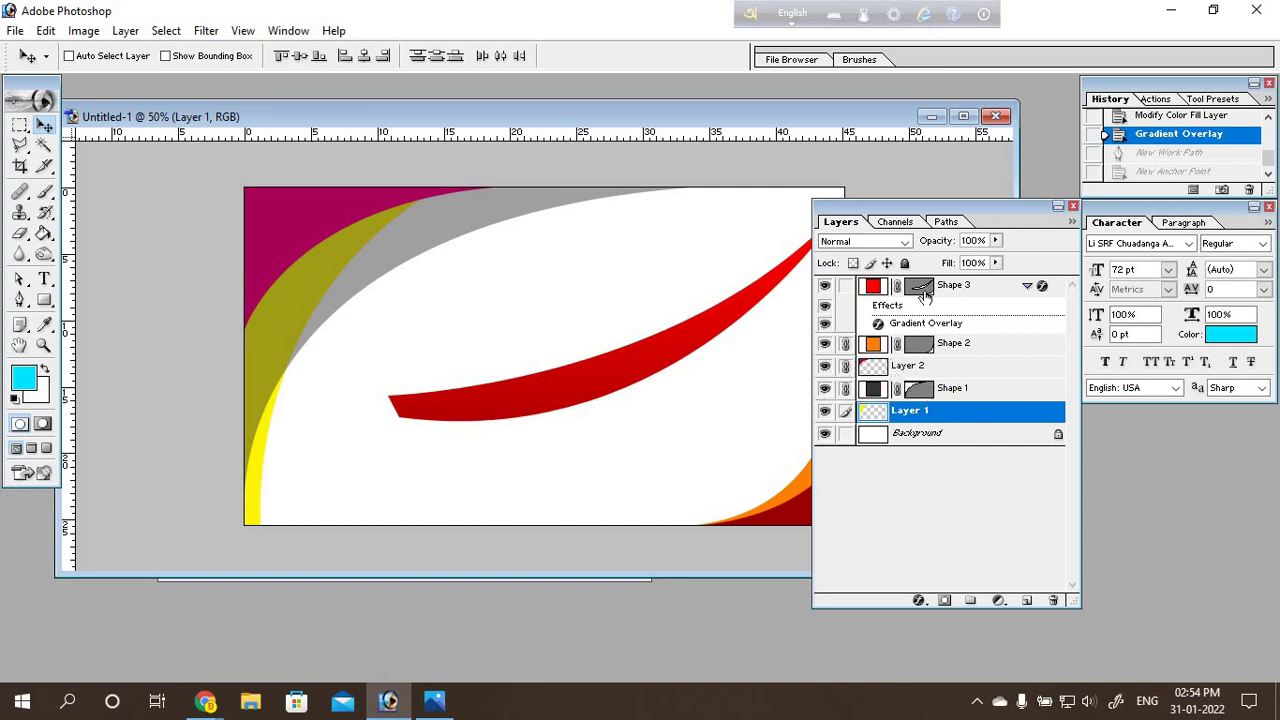
pyautogui.moveTo(918, 210); pyautogui.dragTo(1053, 212)
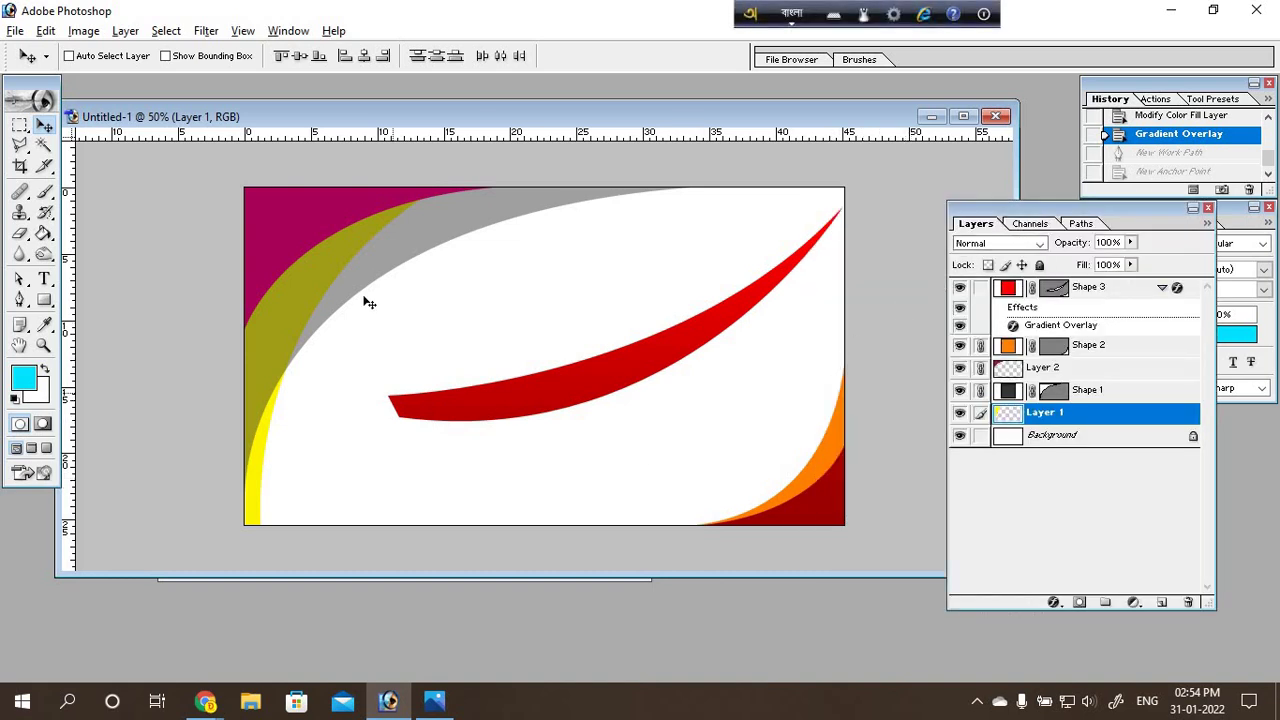
pyautogui.moveTo(381, 275); pyautogui.dragTo(353, 272)
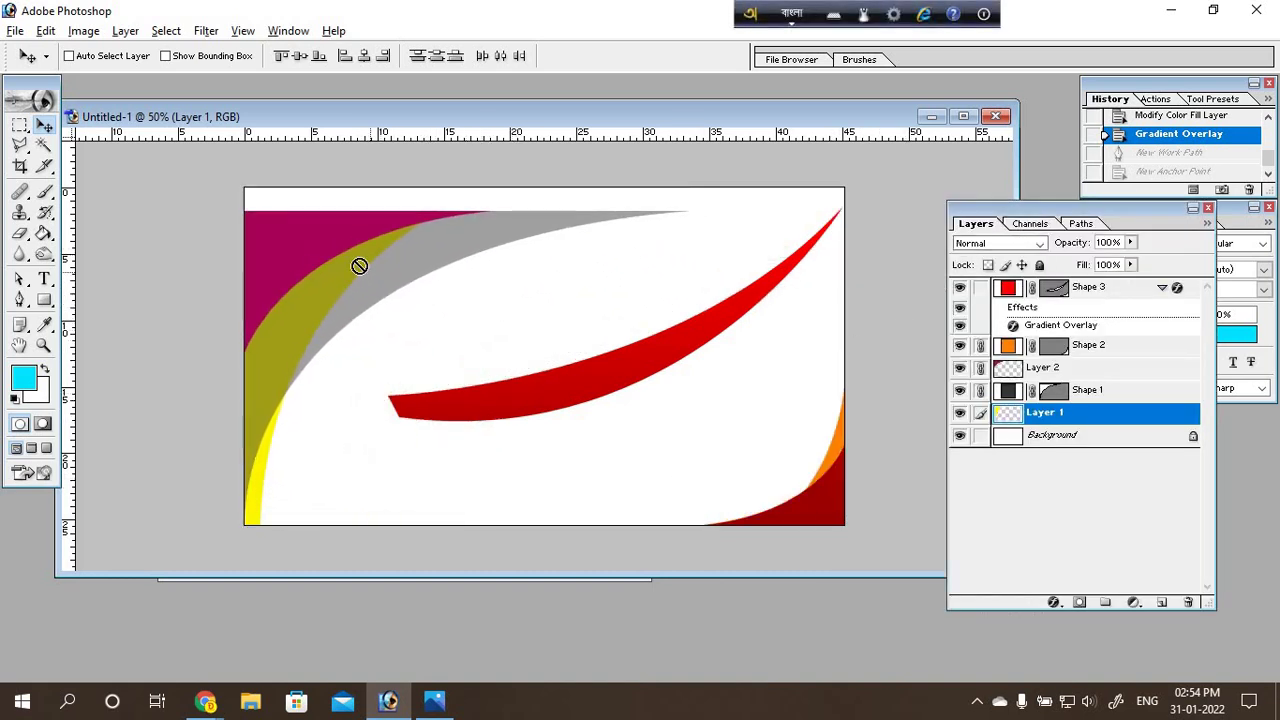
pyautogui.hotkey('ctrl', 'z')
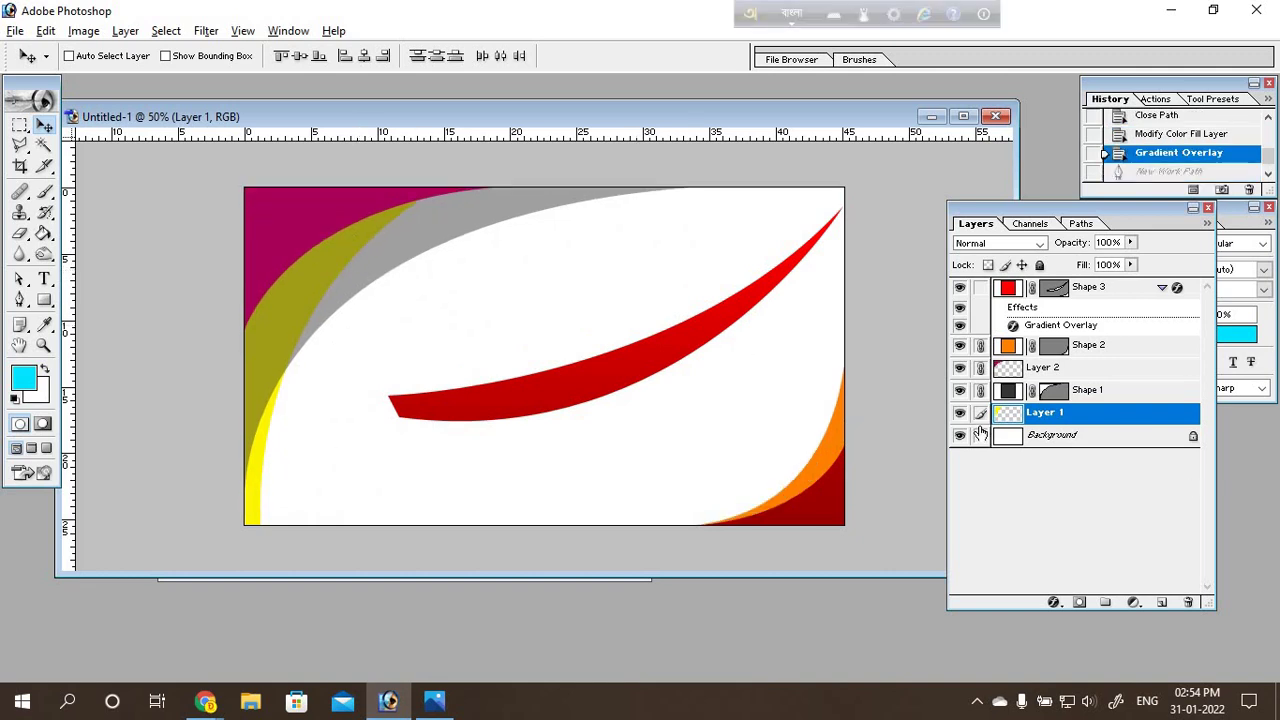
pyautogui.hotkey('ctrl', 'e')
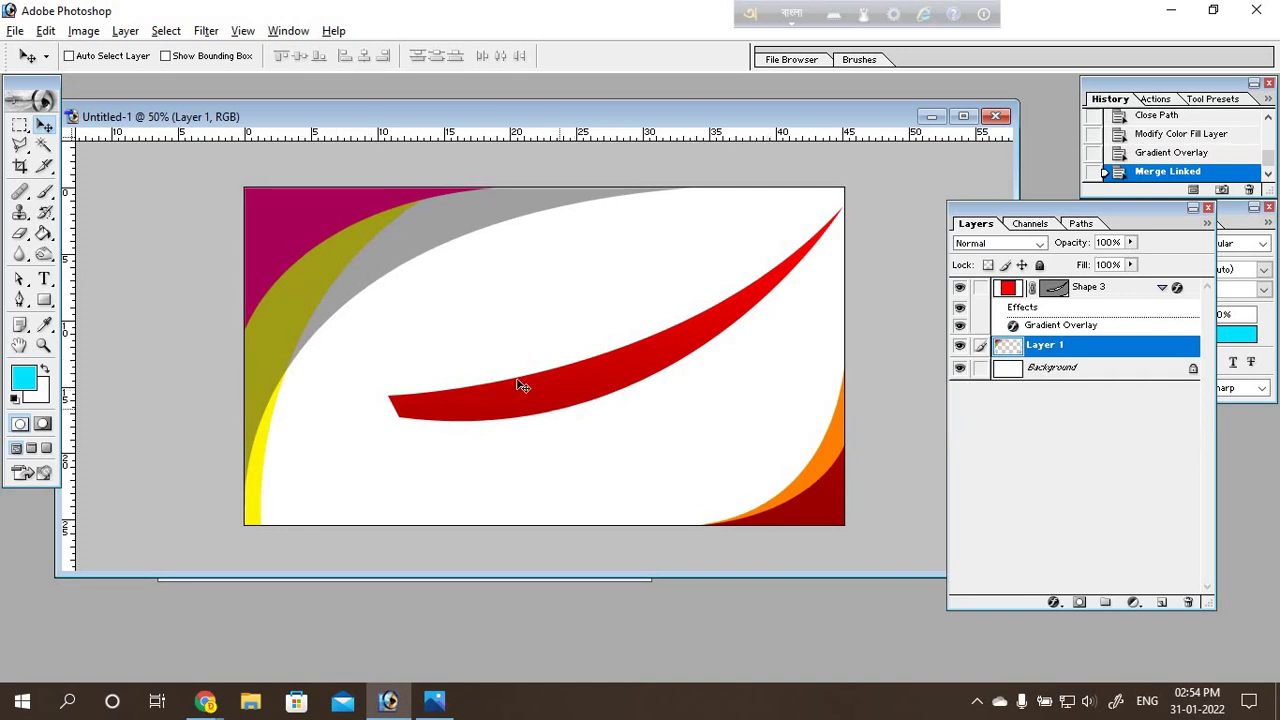
# Step: Delete the red swoosh layer Shape 3, confirming removal of its vector mask and the layer
pyautogui.click(1112, 290)
pyautogui.click(1189, 601)
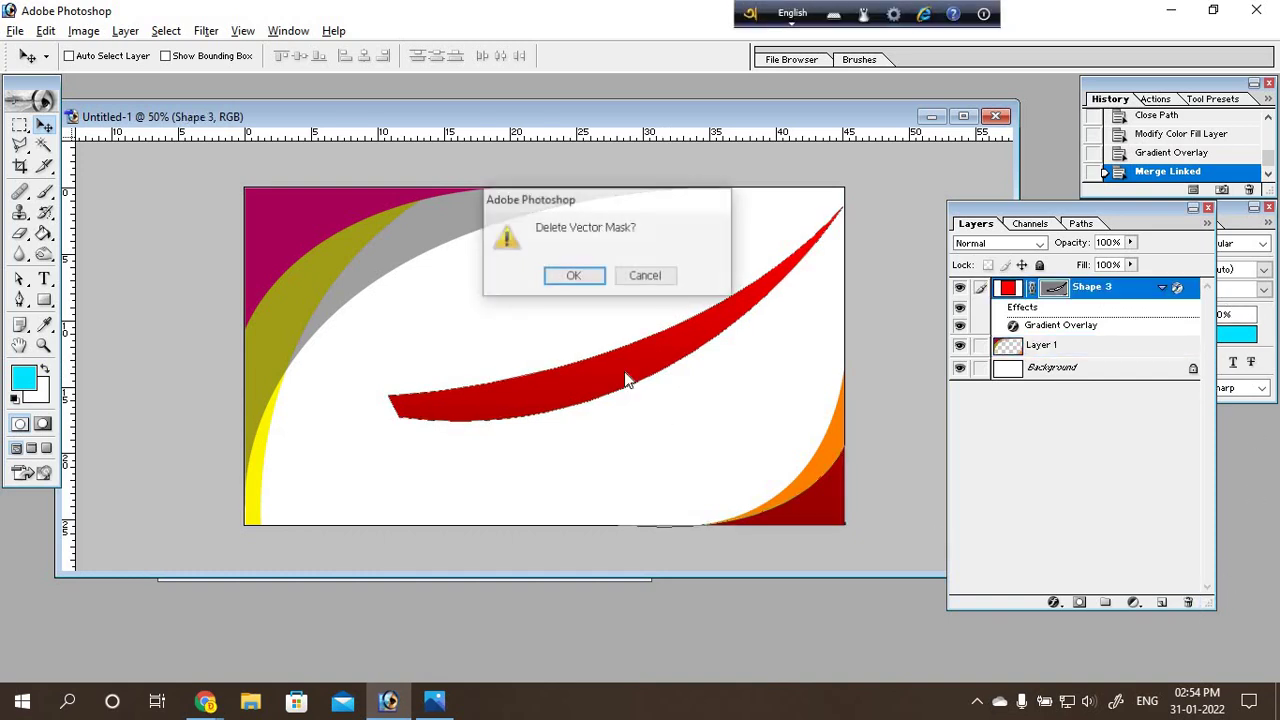
pyautogui.click(574, 274)
pyautogui.click(1188, 601)
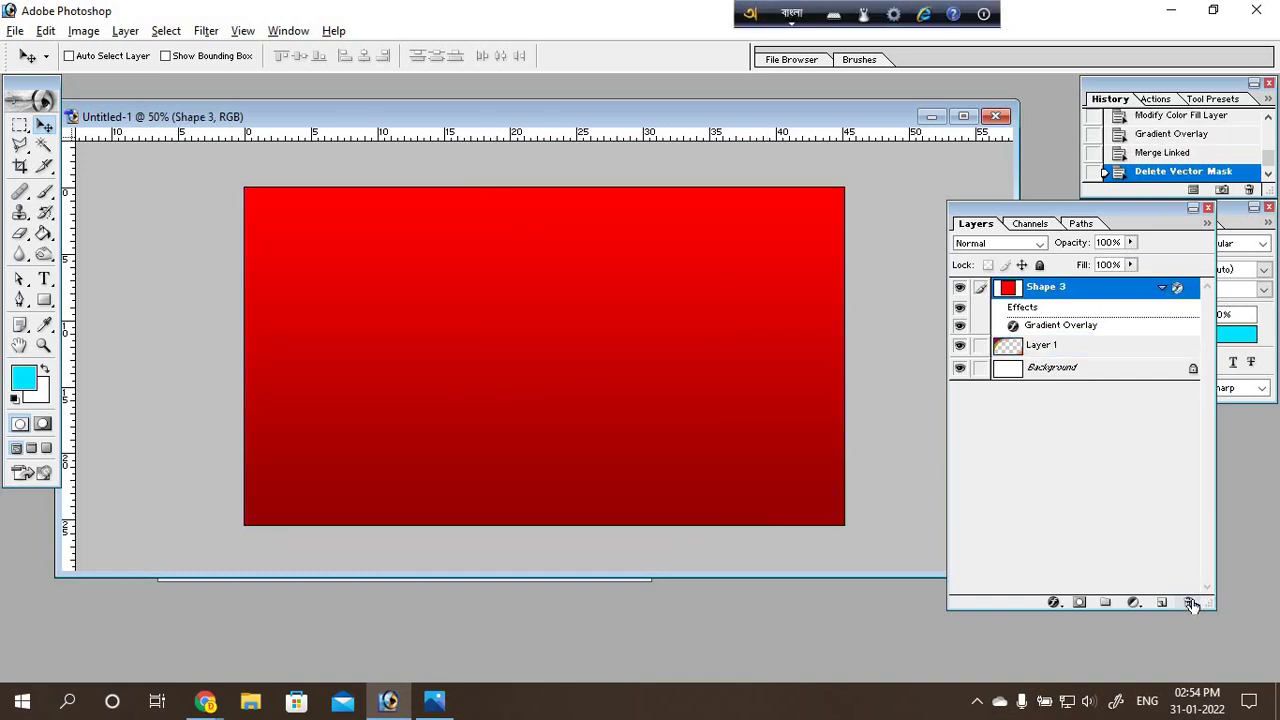
pyautogui.click(574, 276)
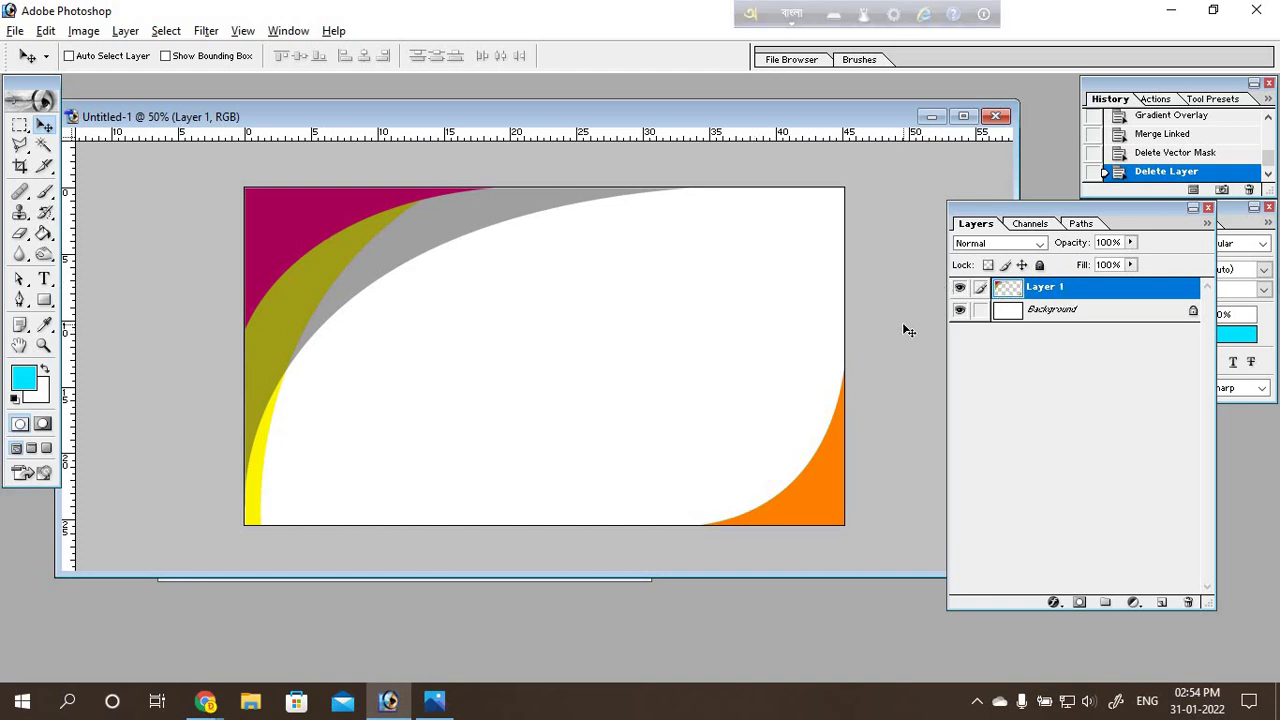
# Step: Duplicate Layer 1 and try rotating the copy, then cancel and undo the copy
pyautogui.hotkey('ctrl', 'j')
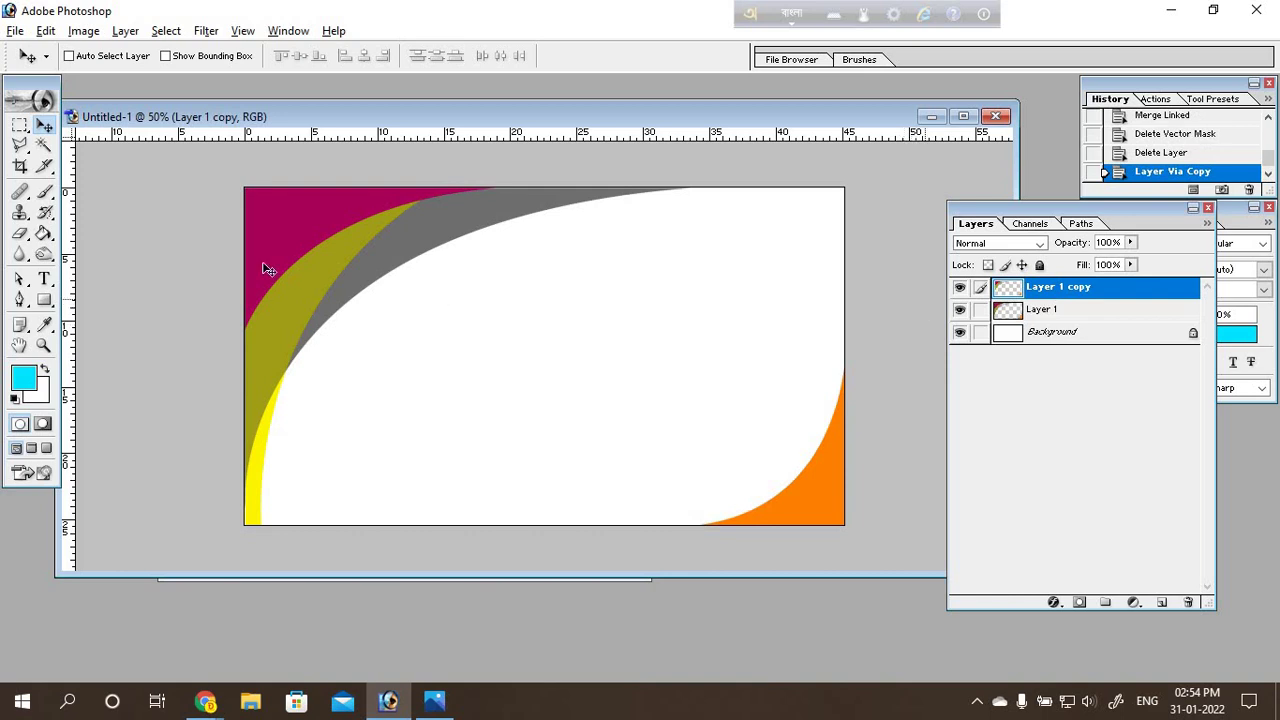
pyautogui.moveTo(331, 224); pyautogui.dragTo(500, 257)
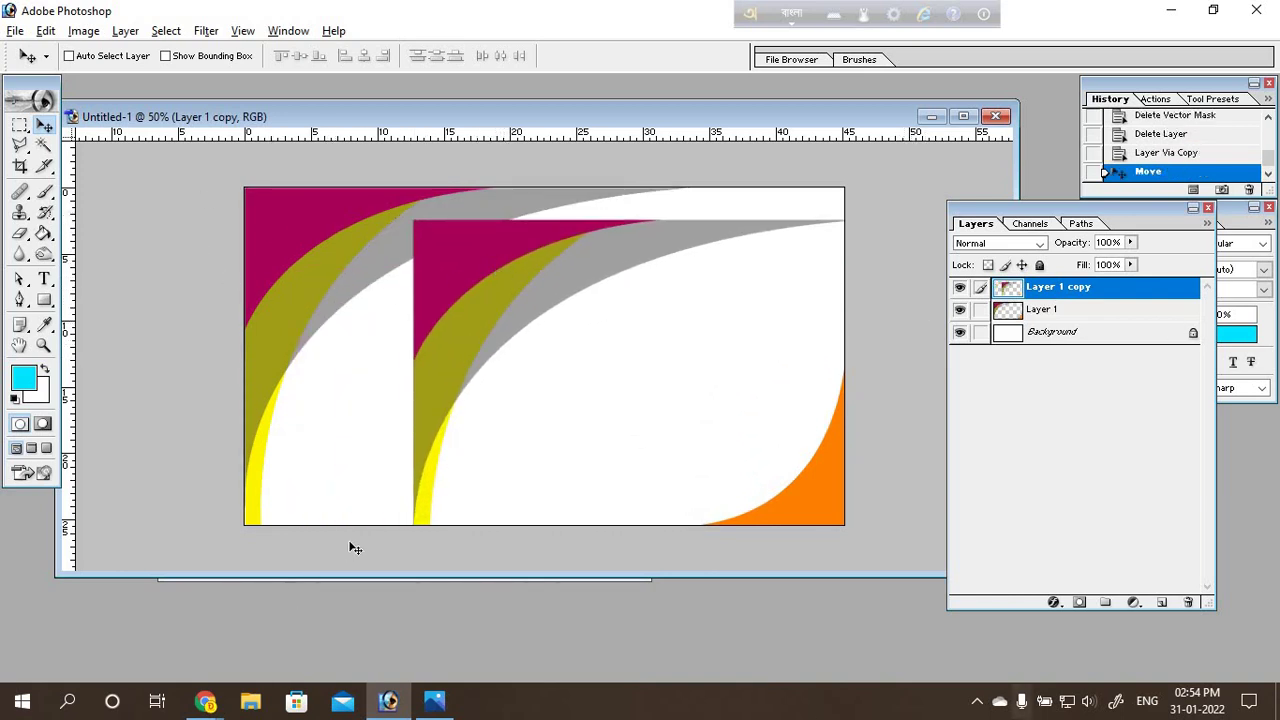
pyautogui.moveTo(473, 329); pyautogui.dragTo(428, 330)
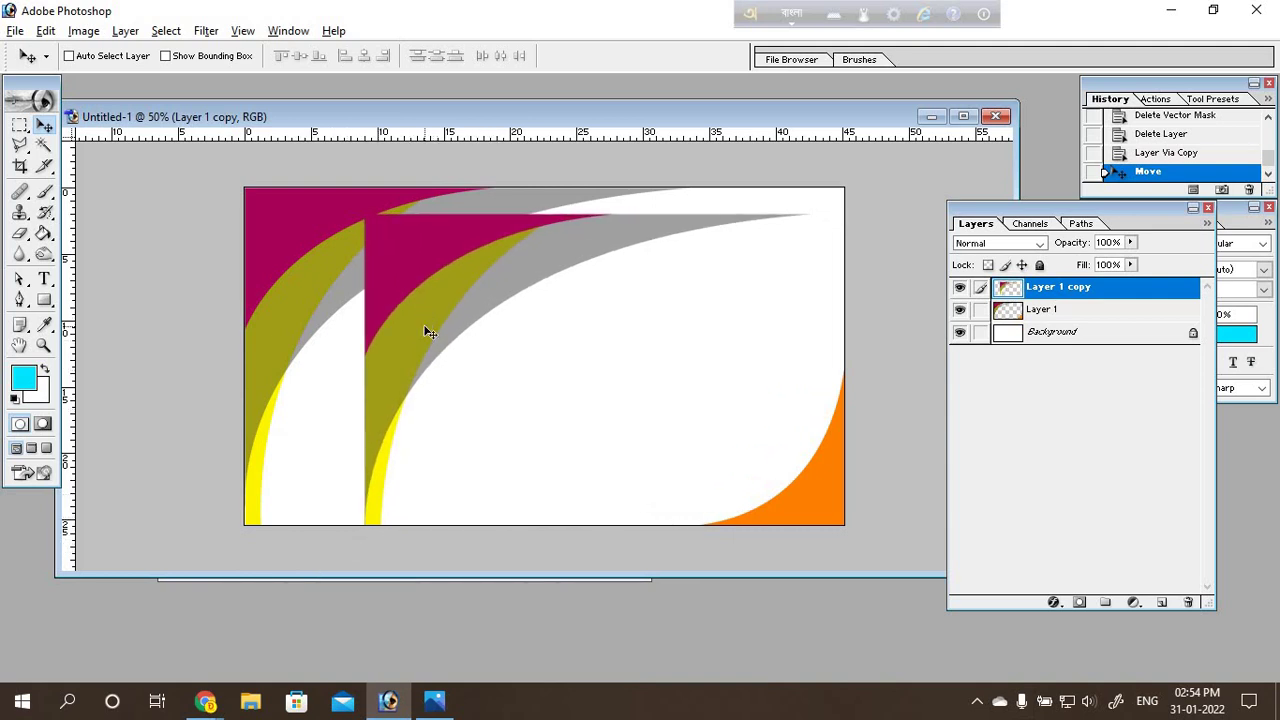
pyautogui.hotkey('ctrl', 't')
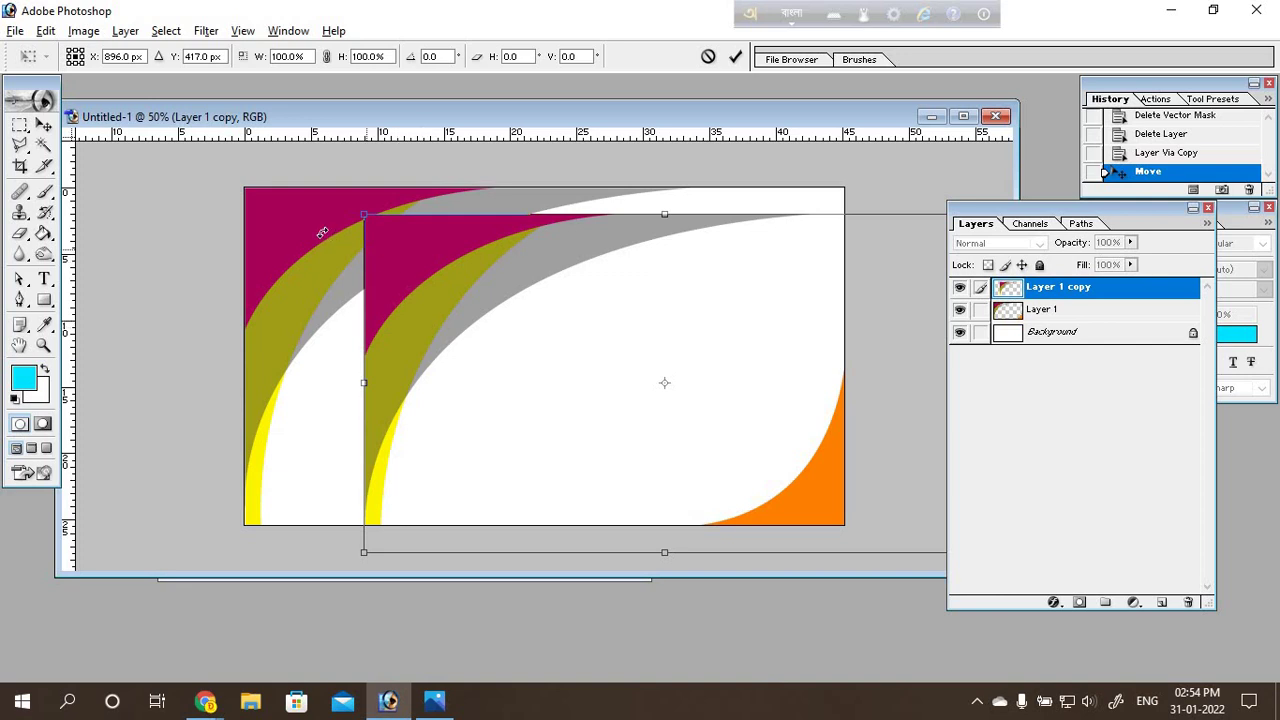
pyautogui.moveTo(310, 219)
pyautogui.mouseDown()
pyautogui.moveTo(952, 499)
pyautogui.moveTo(912, 569)
pyautogui.mouseUp()
pyautogui.moveTo(540, 407)
pyautogui.mouseDown()
pyautogui.moveTo(454, 366)
pyautogui.moveTo(520, 389)
pyautogui.moveTo(406, 397)
pyautogui.mouseUp()
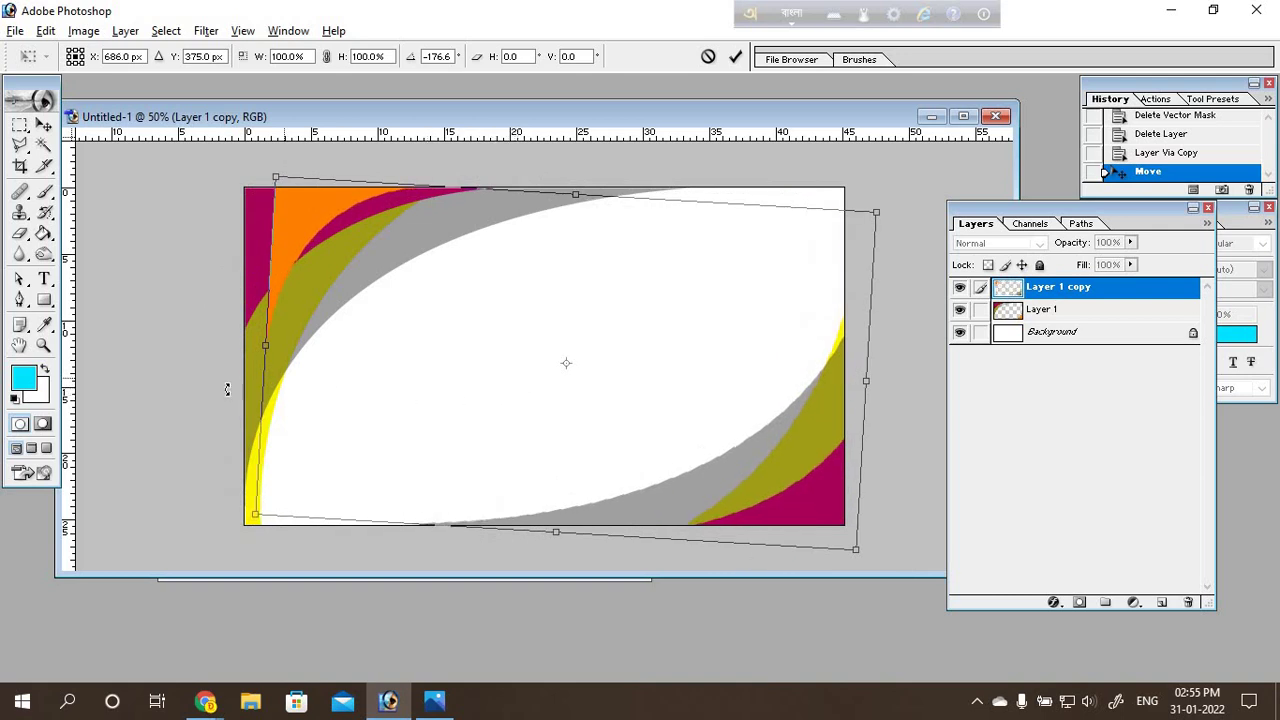
pyautogui.moveTo(201, 429); pyautogui.dragTo(195, 440)
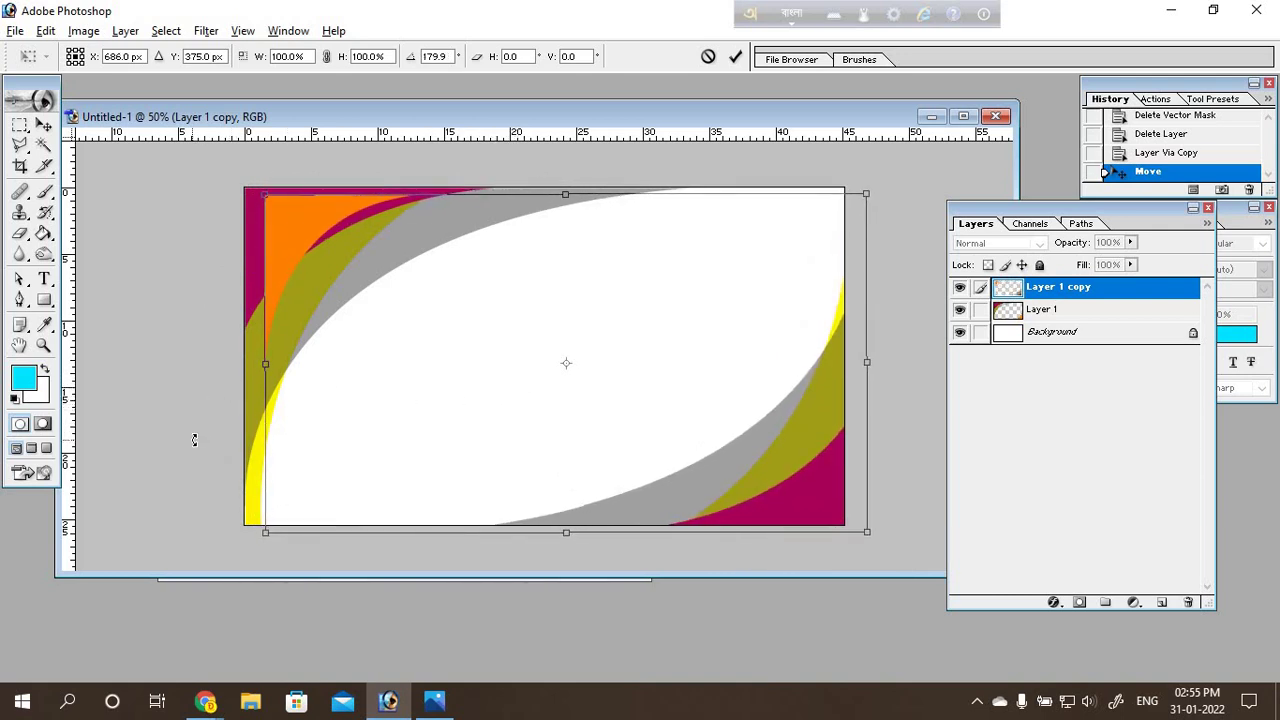
pyautogui.hotkey('ctrl', 'z')
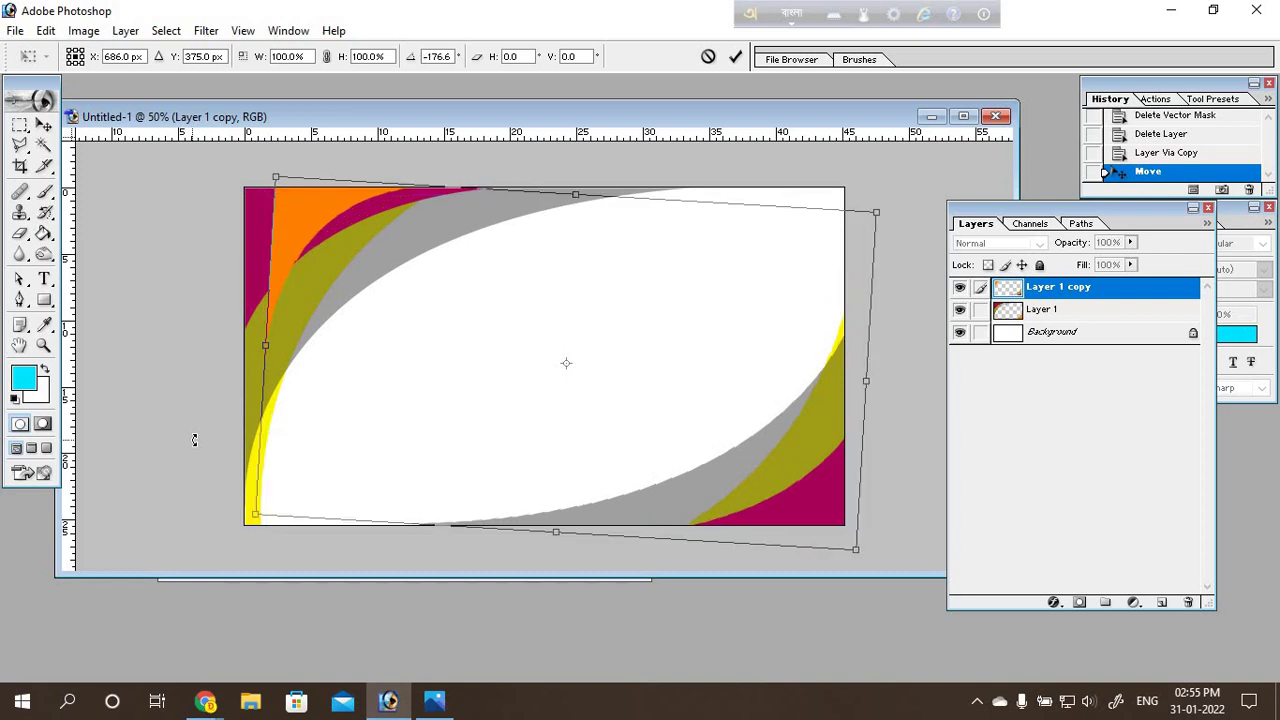
pyautogui.press('Escape')
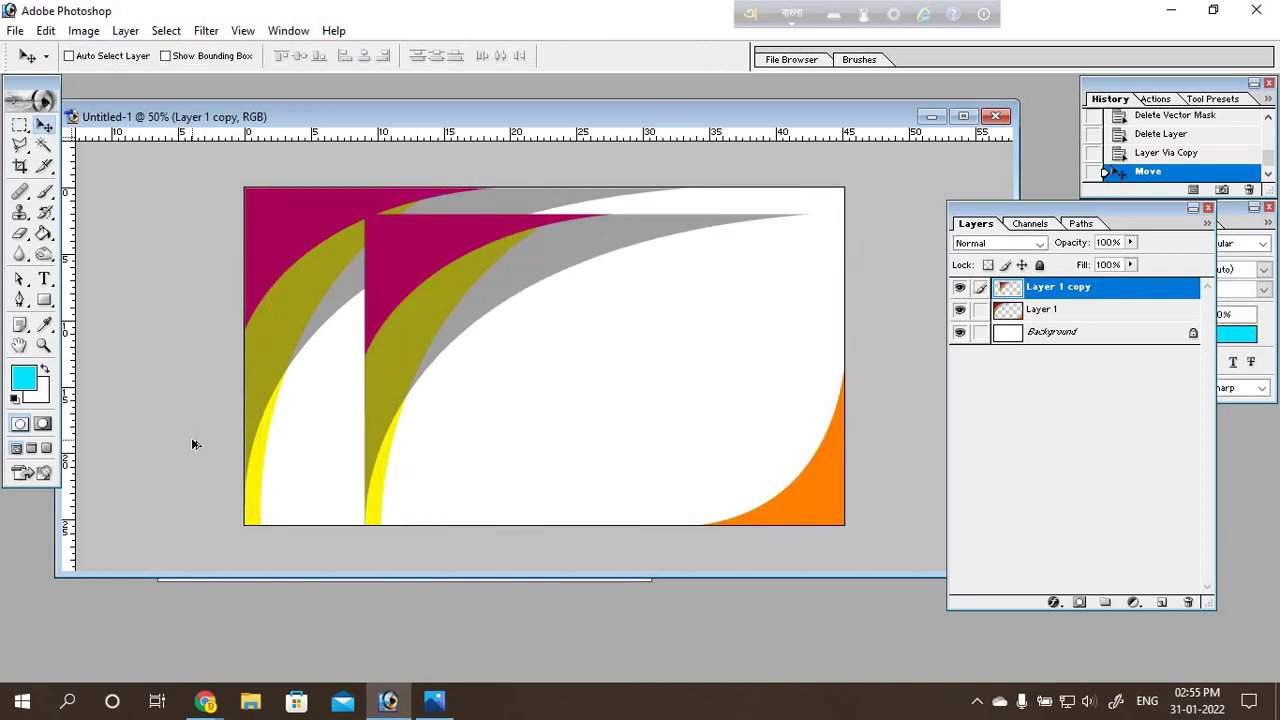
pyautogui.hotkey('ctrl', 'z')
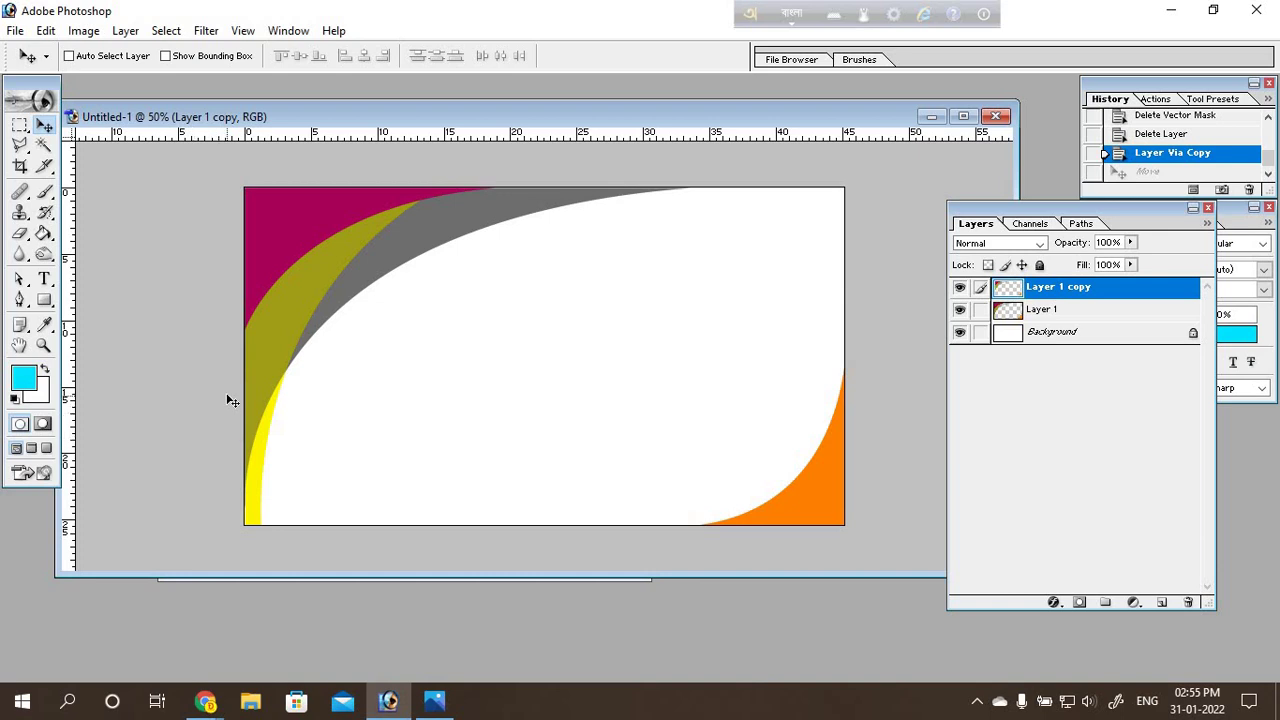
pyautogui.hotkey('ctrl', 'alt', 'z')
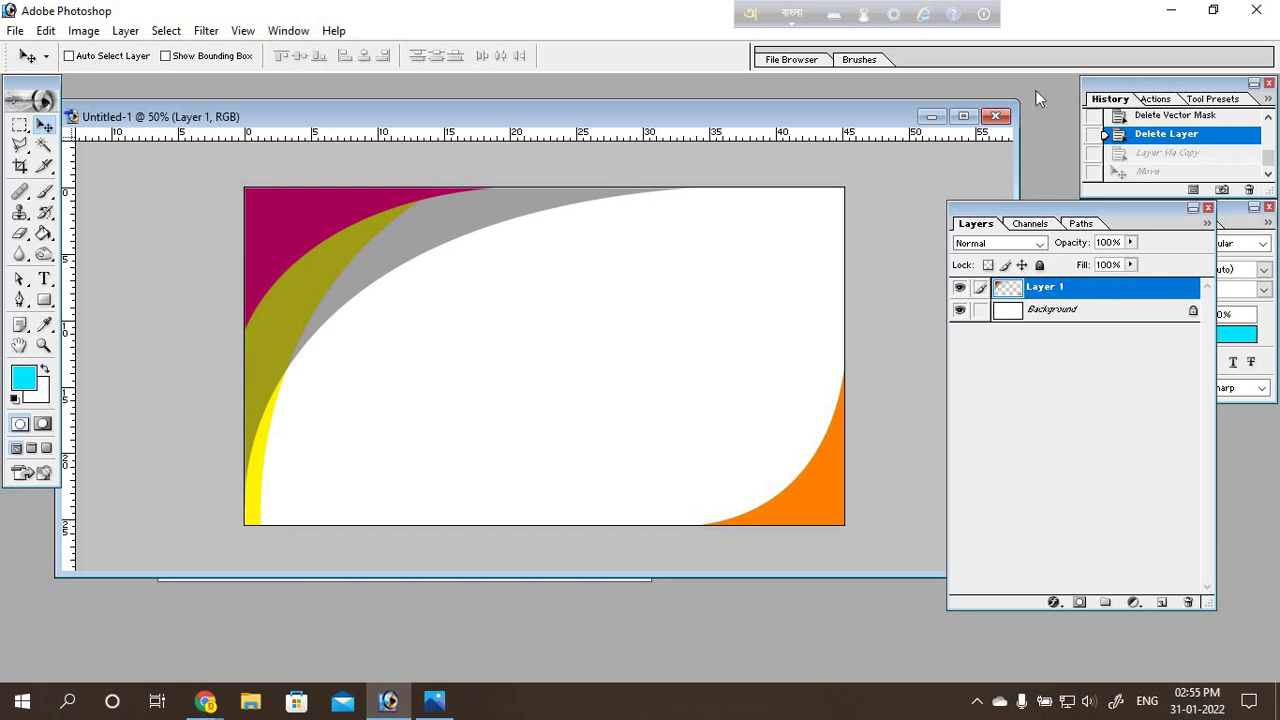
# Step: Enlarge the History palette and revert to the Gradient Overlay state
pyautogui.hotkey('alt', 'shift')
pyautogui.moveTo(548, 238); pyautogui.dragTo(325, 440)
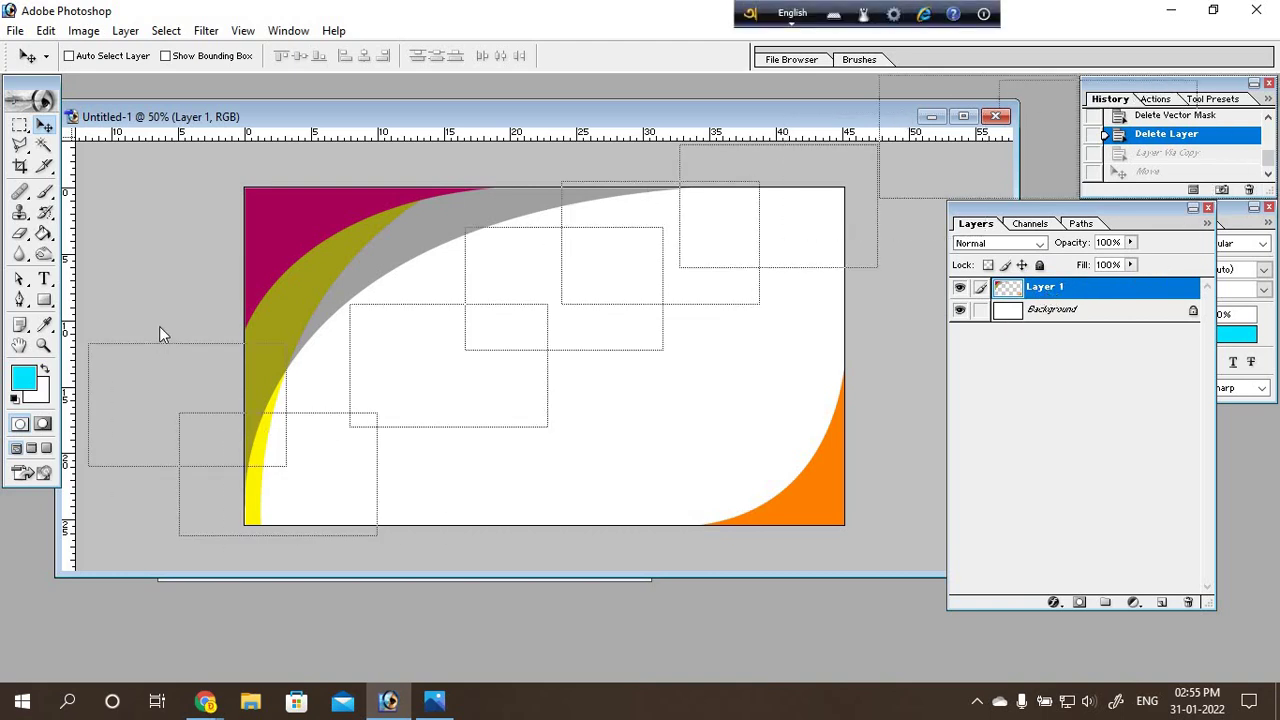
pyautogui.moveTo(169, 368); pyautogui.dragTo(159, 326)
pyautogui.moveTo(277, 439); pyautogui.dragTo(395, 575)
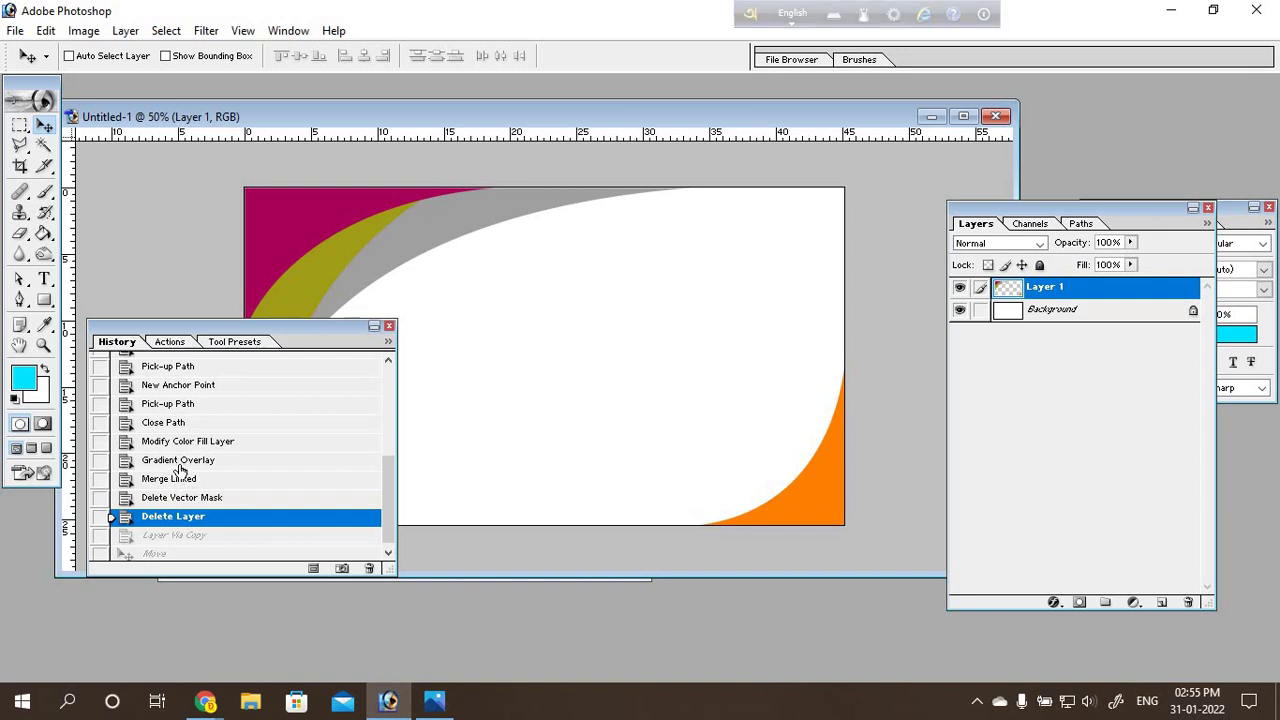
pyautogui.click(179, 462)
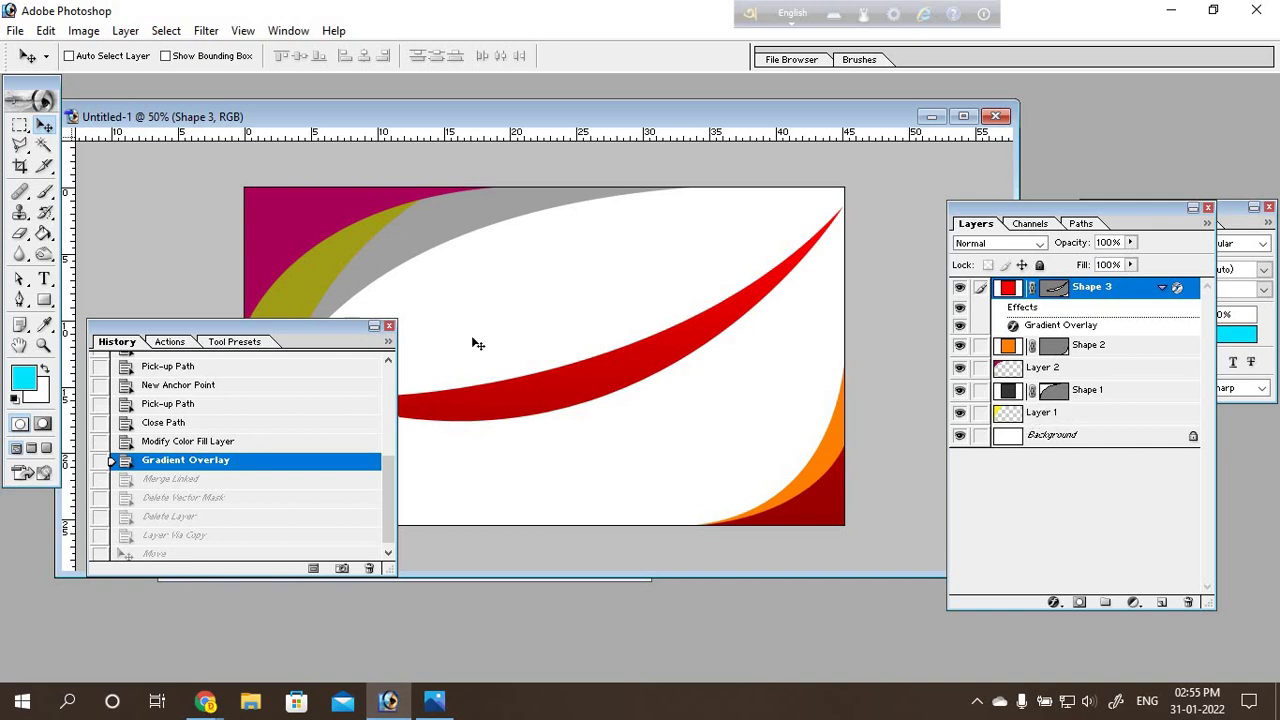
pyautogui.moveTo(272, 336); pyautogui.dragTo(263, 380)
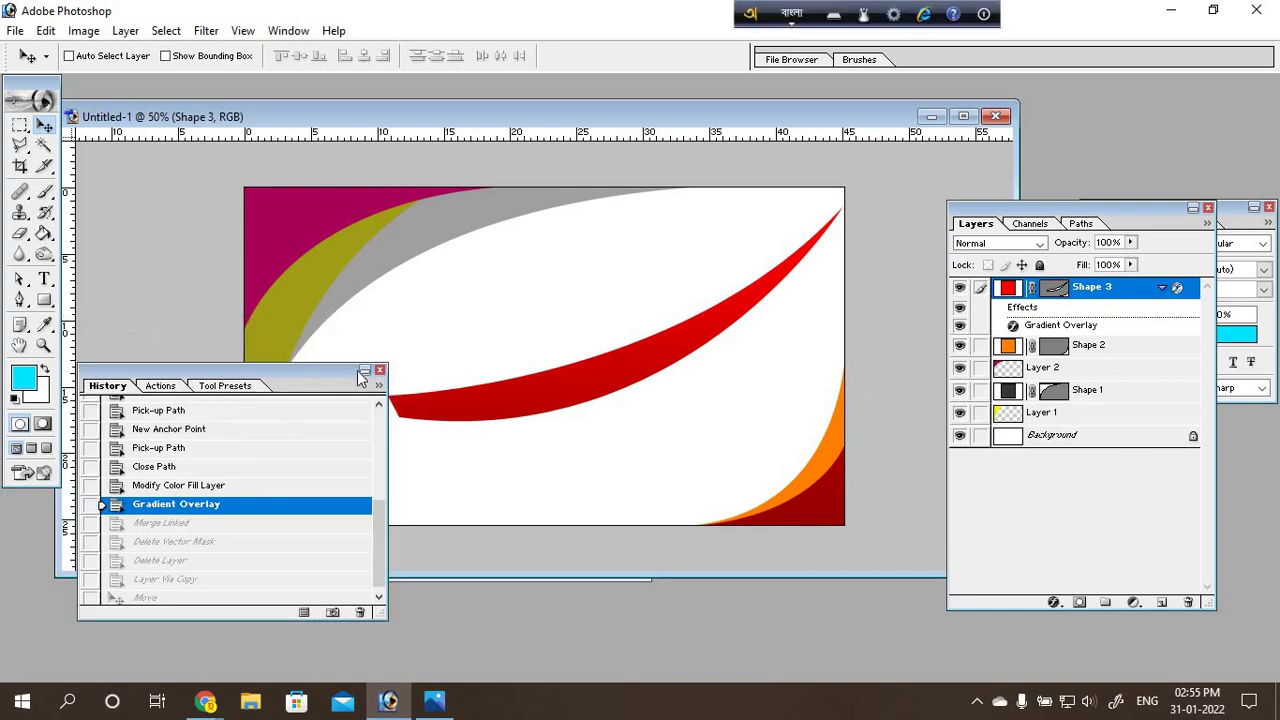
pyautogui.click(366, 371)
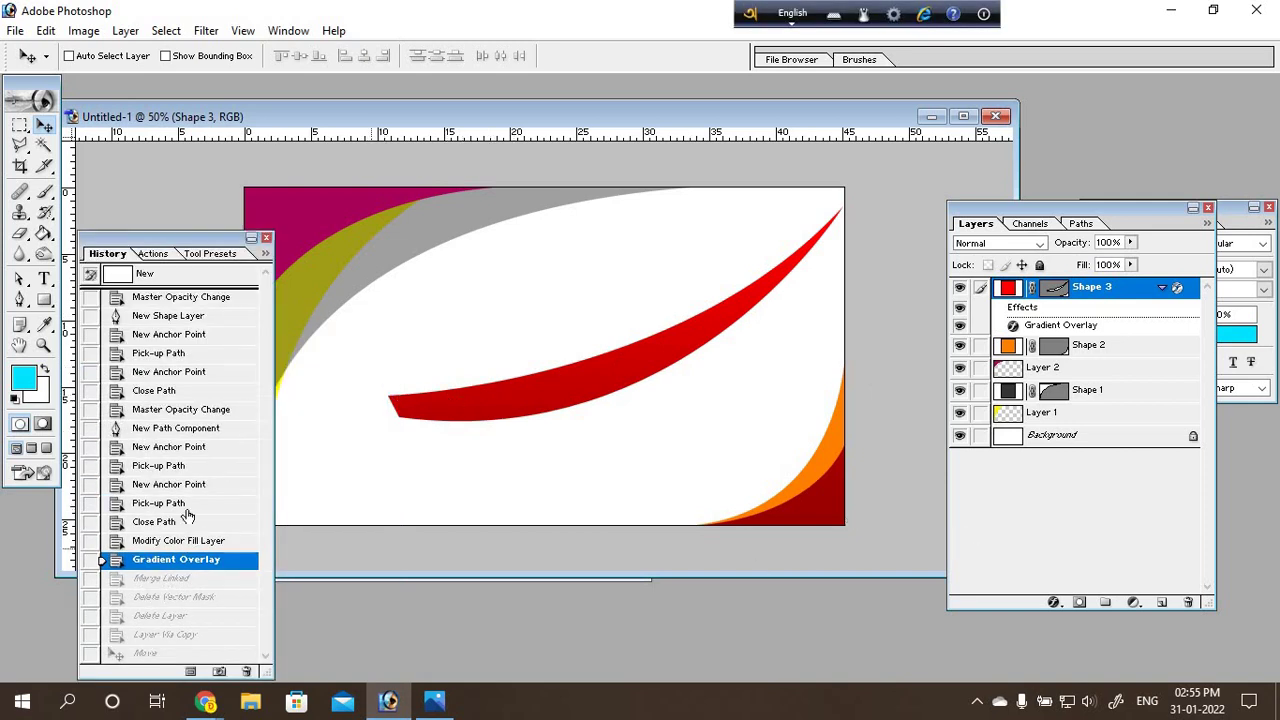
# Step: Delete the red spike layer Shape 3 and select the orange Shape 2 layer
pyautogui.click(1187, 603)
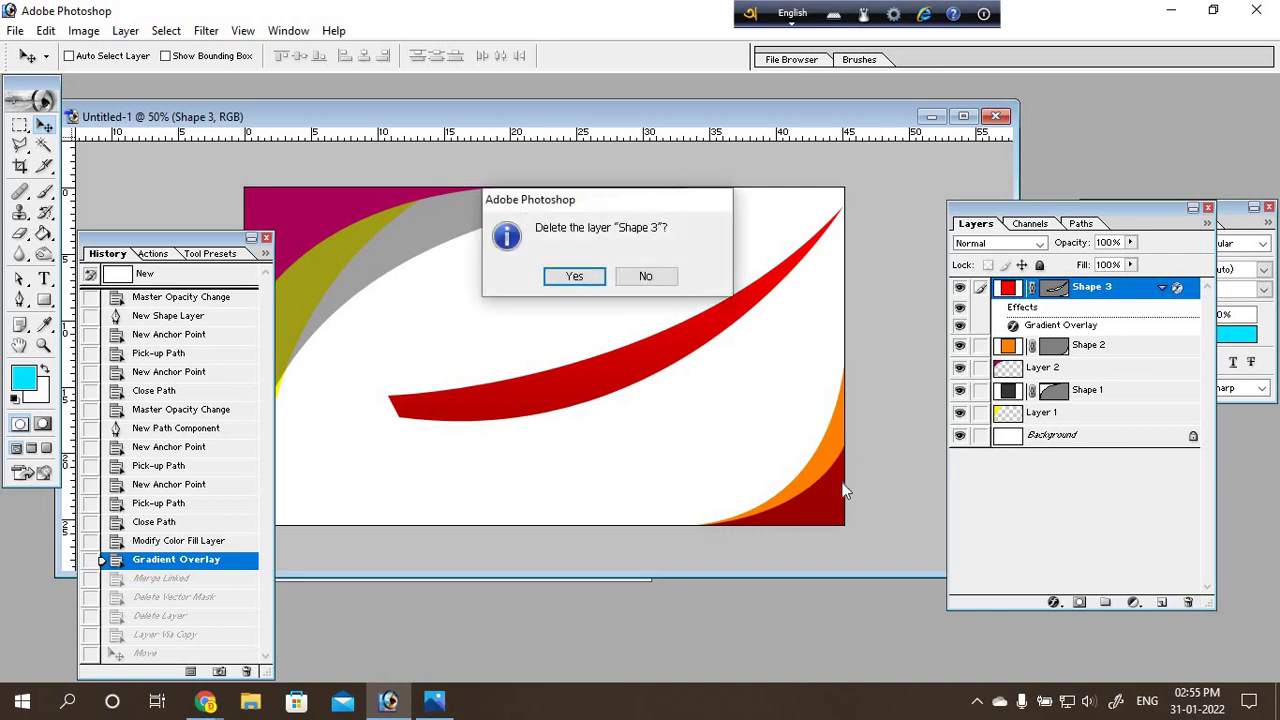
pyautogui.click(585, 279)
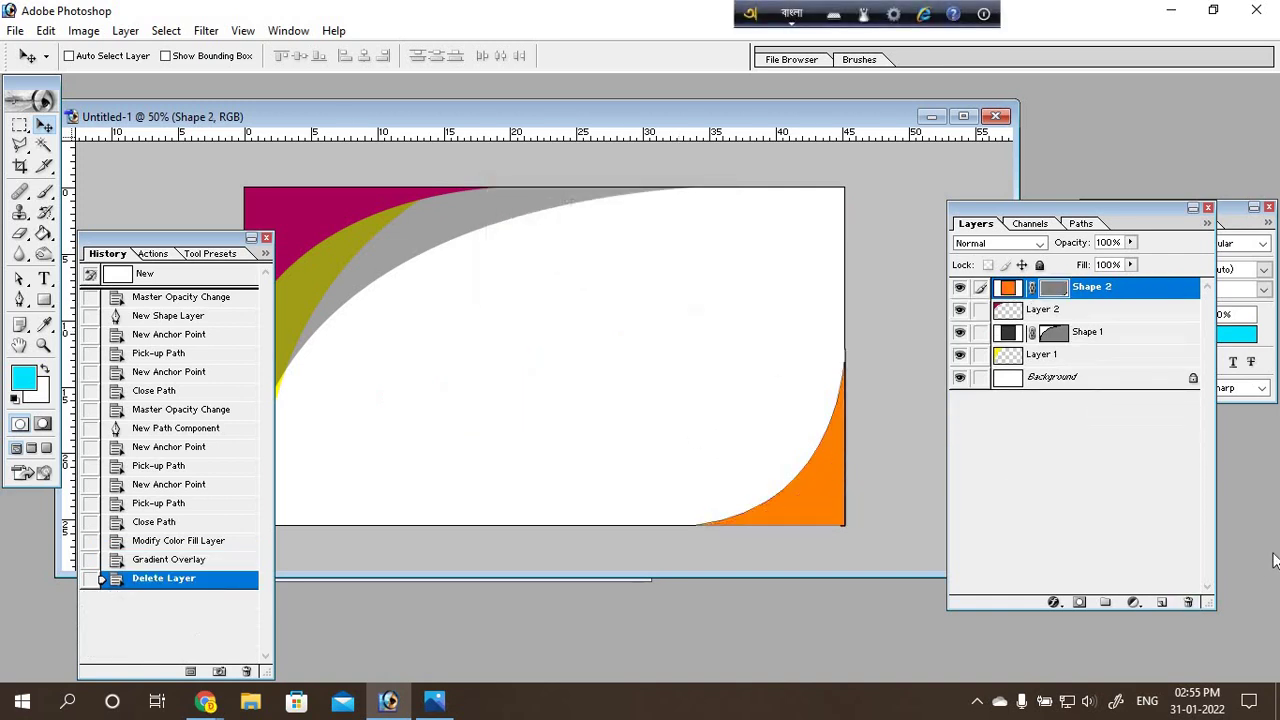
pyautogui.rightClick(812, 489)
pyautogui.click(832, 505)
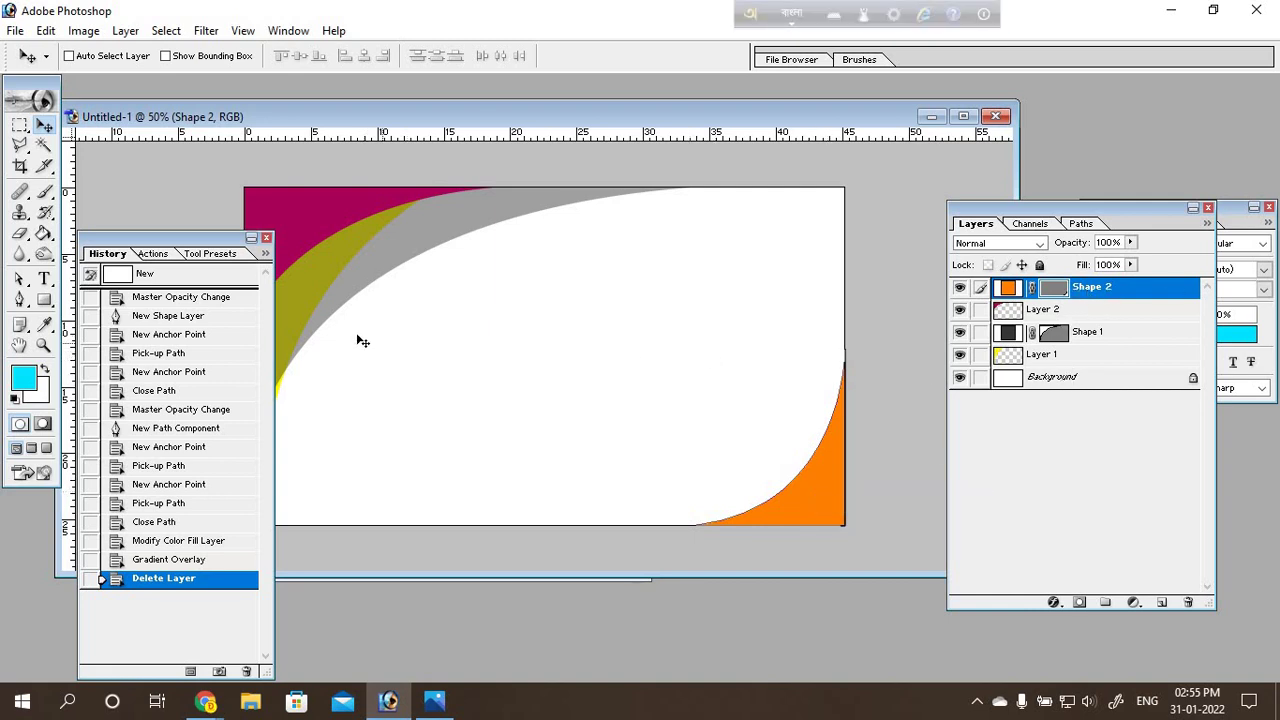
# Step: Link and merge the band layers into Layer 1, then undo those merges
pyautogui.click(980, 309)
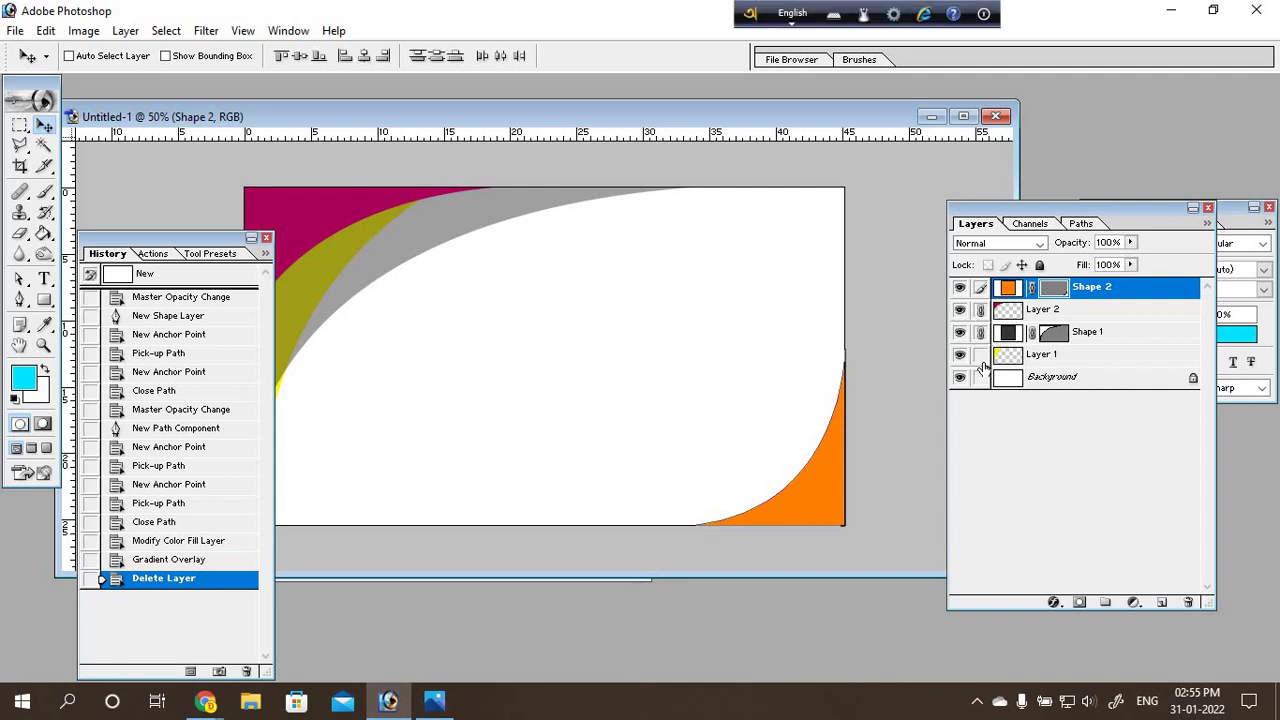
pyautogui.click(1050, 360)
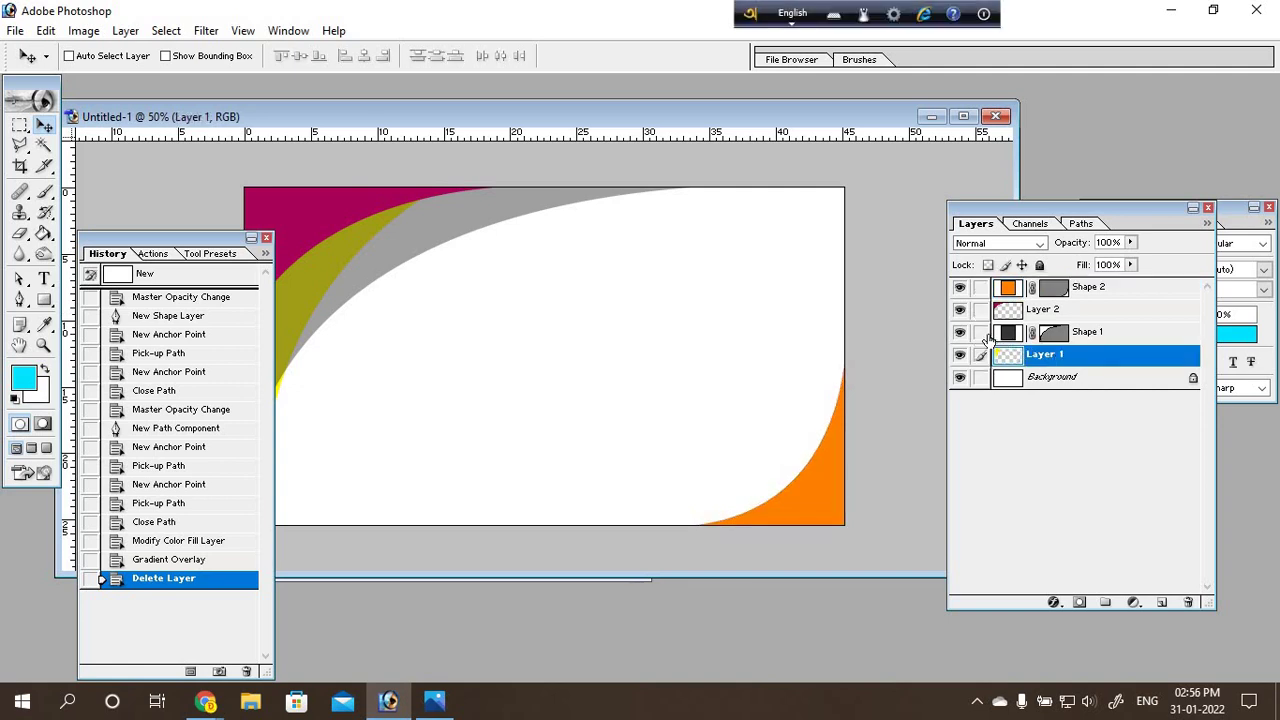
pyautogui.click(980, 332)
pyautogui.click(980, 309)
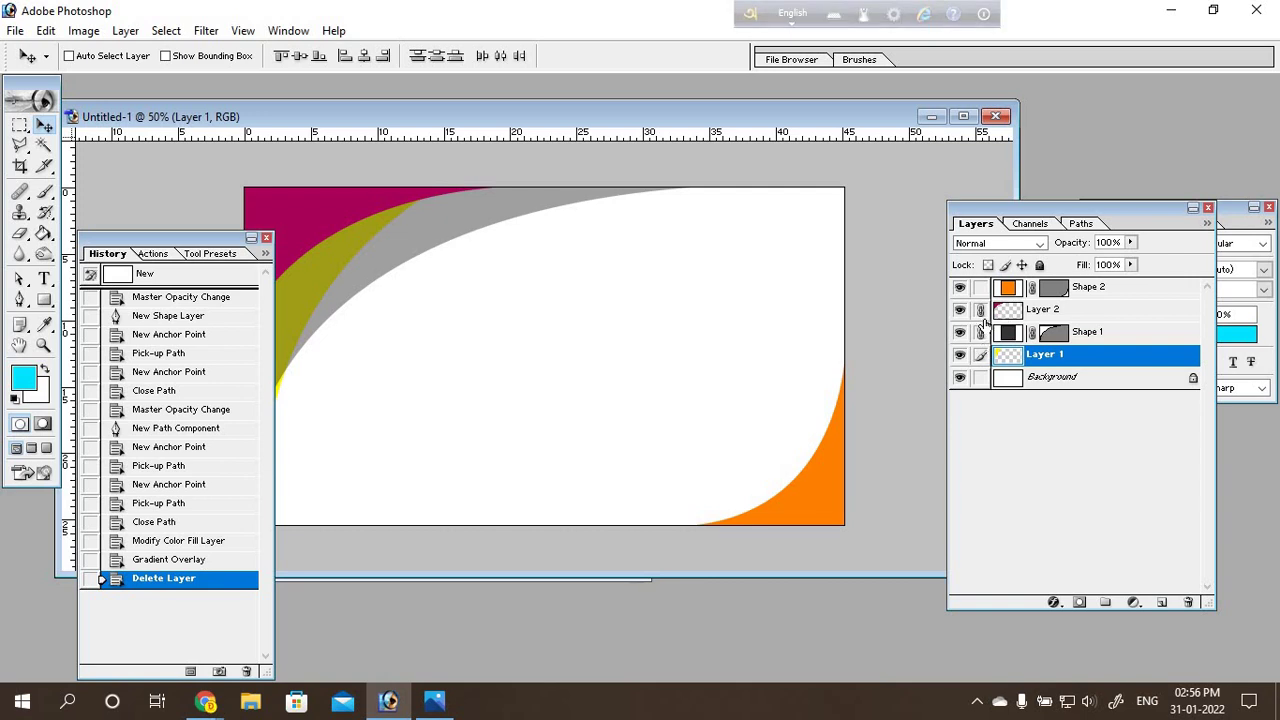
pyautogui.hotkey('ctrl', 'e')
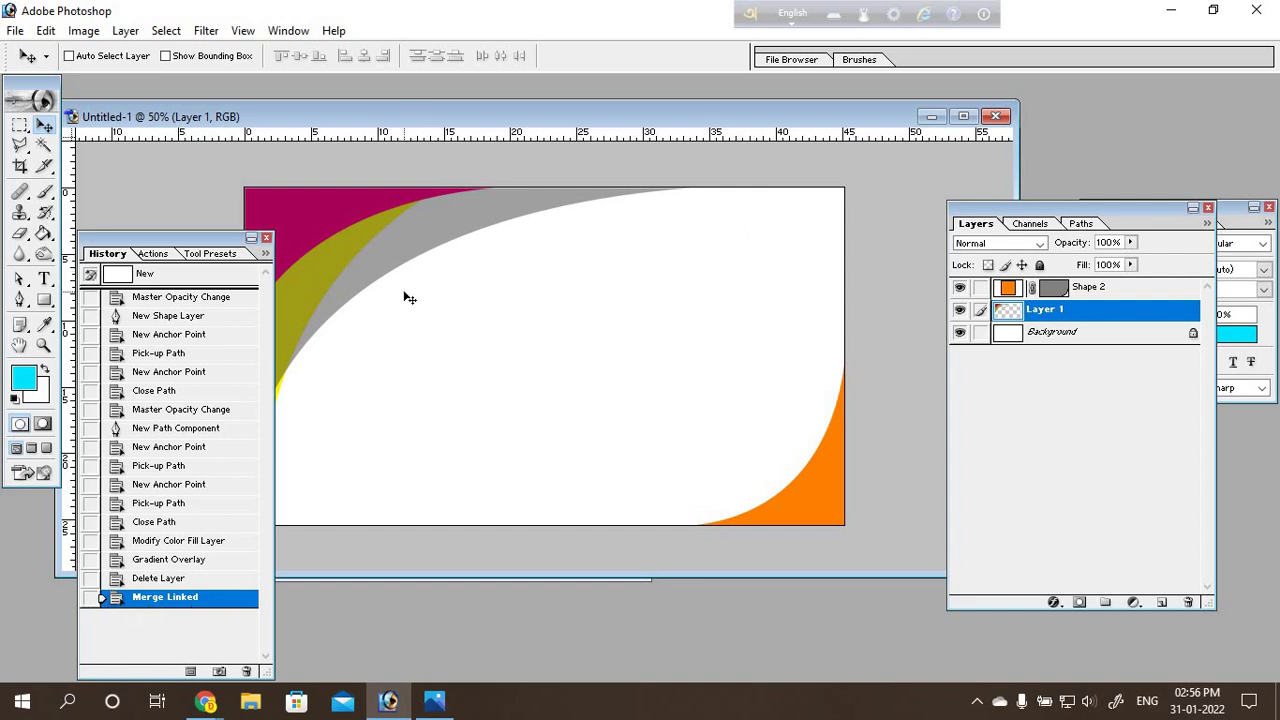
pyautogui.hotkey('ctrl', 'e')
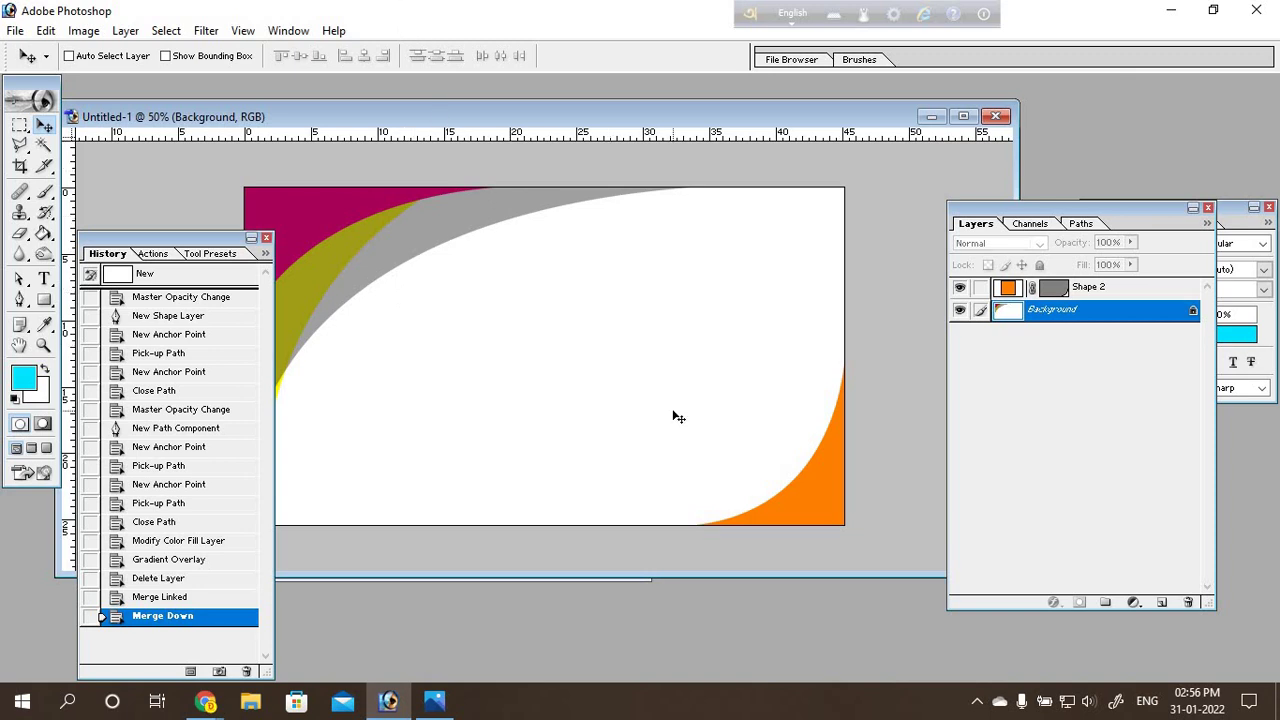
pyautogui.hotkey('ctrl', 'z')
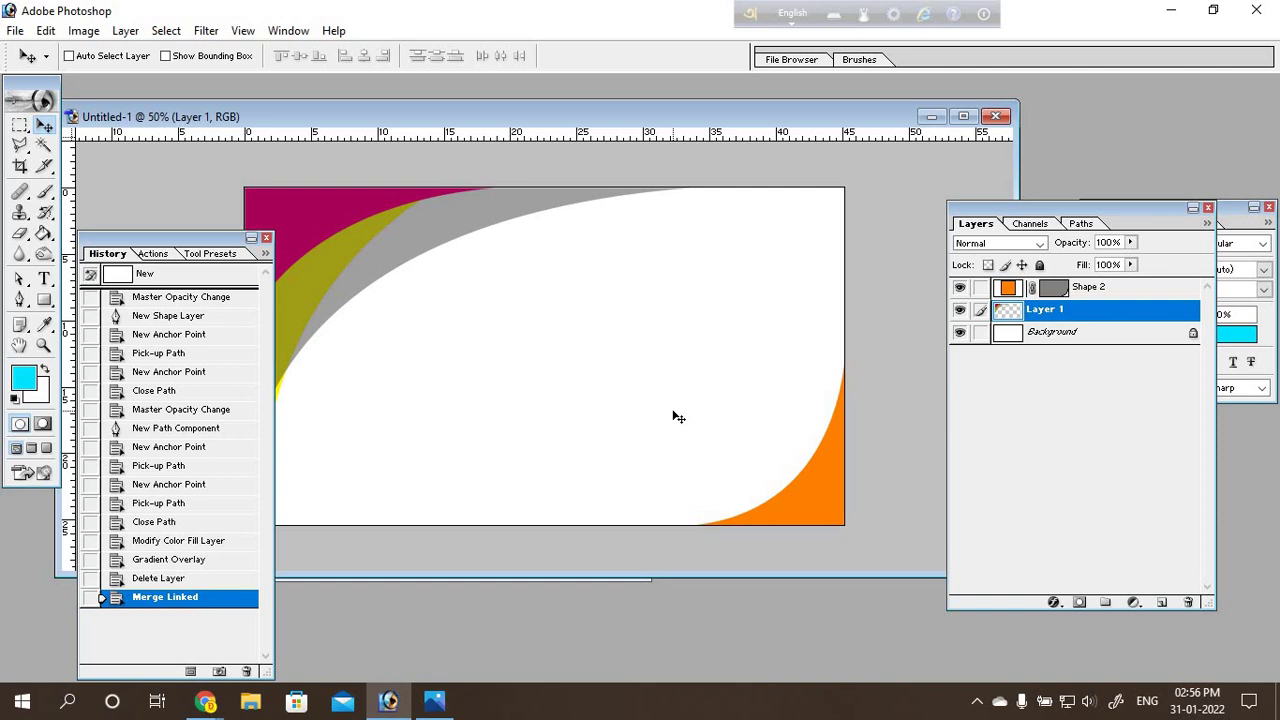
pyautogui.hotkey('ctrl', 'alt', 'z')
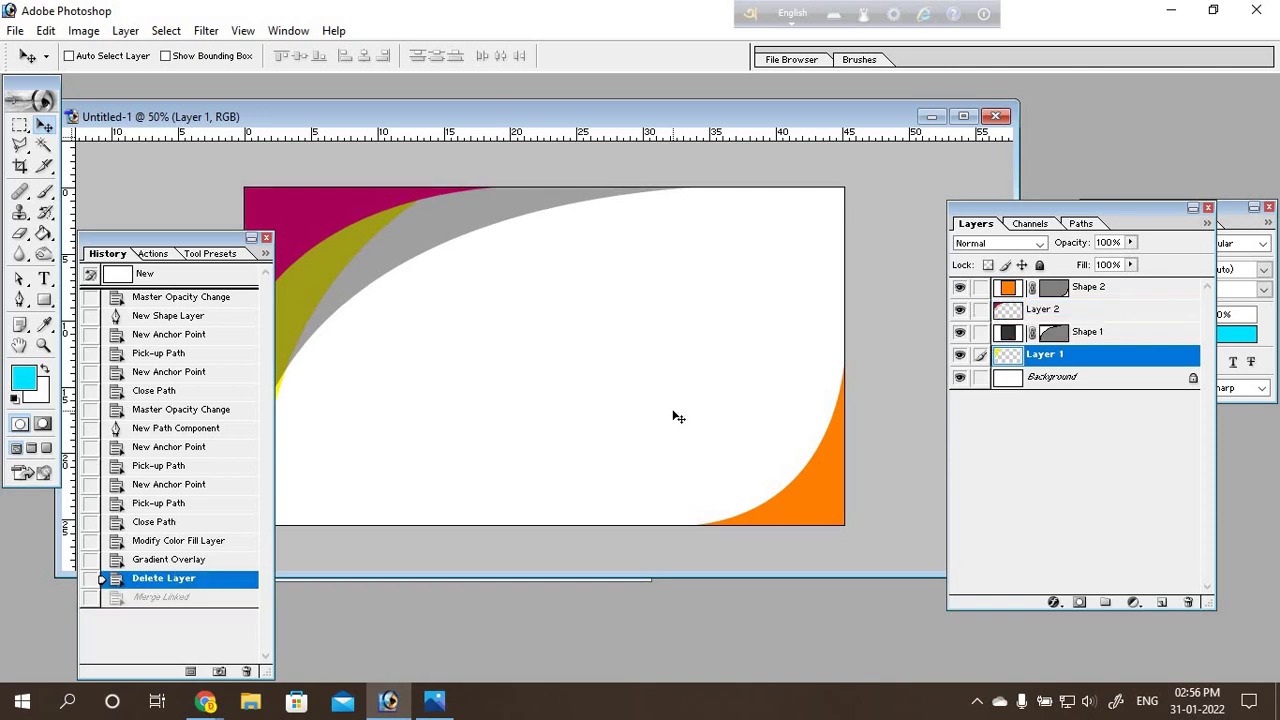
# Step: Link Shape 1 and Layer 1 to Layer 2, merge them, and duplicate Layer 2
pyautogui.click(1068, 314)
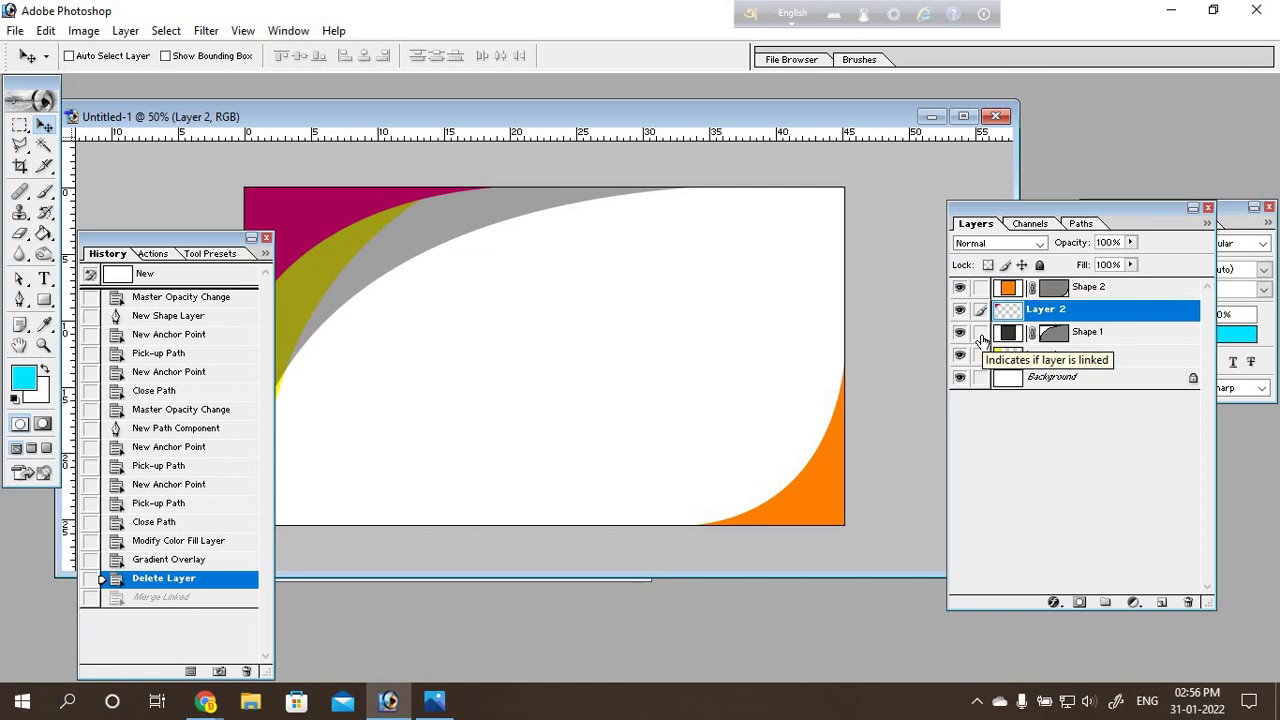
pyautogui.click(981, 334)
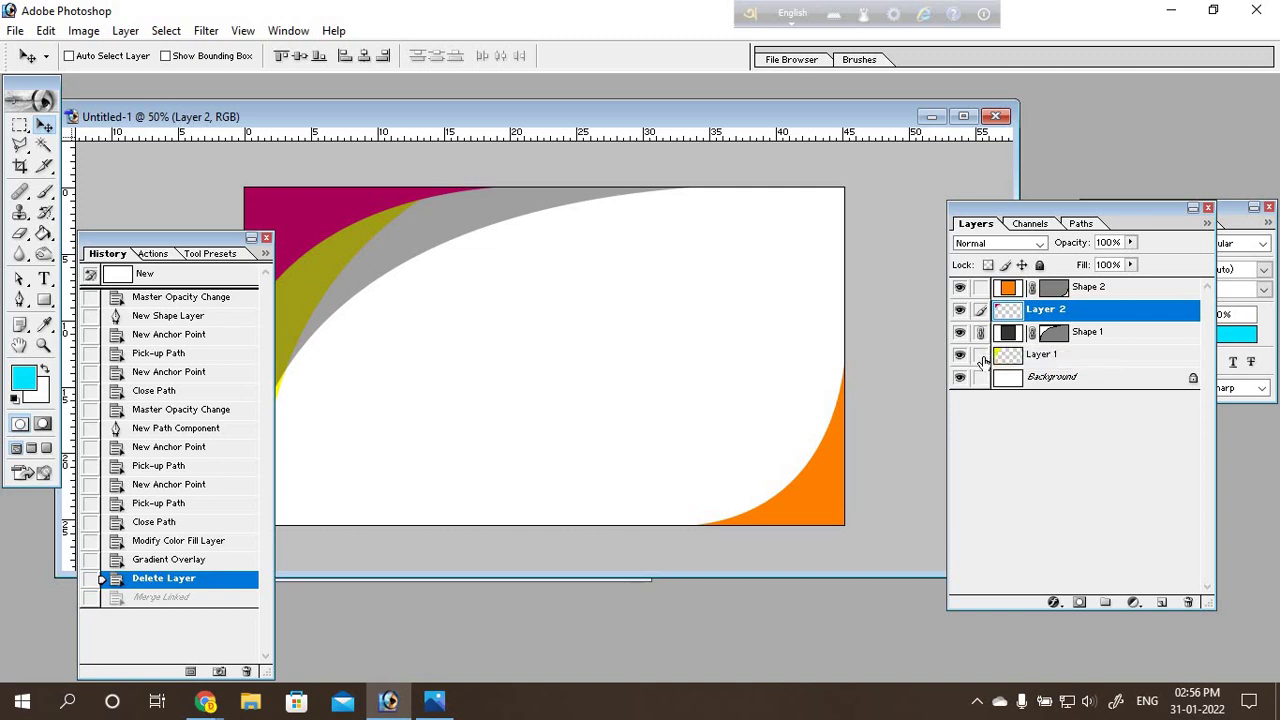
pyautogui.click(981, 356)
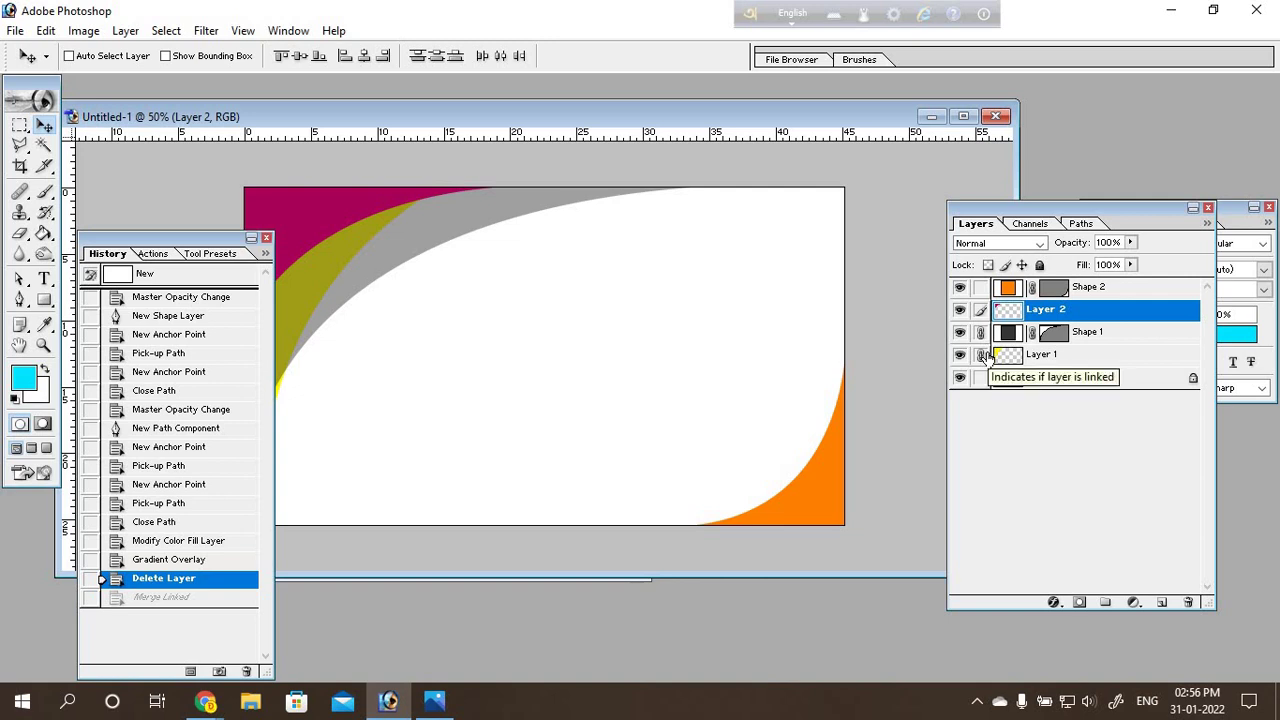
pyautogui.hotkey('ctrl', 'z')
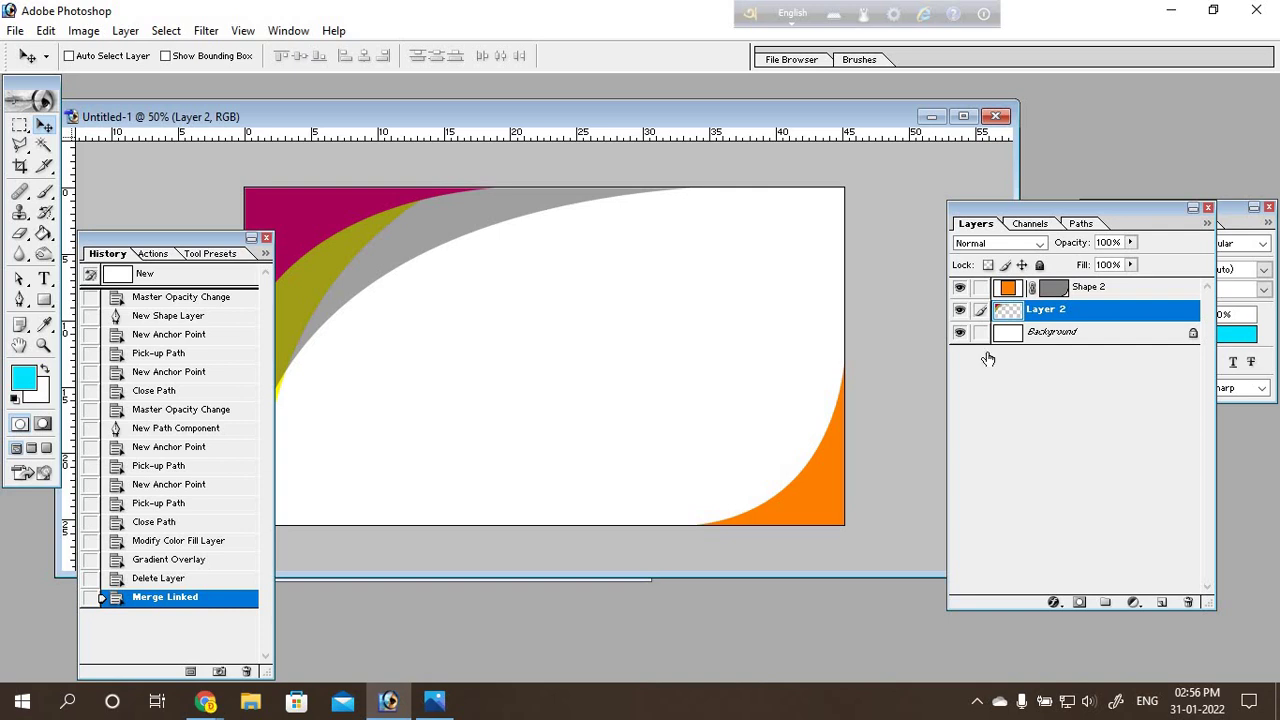
pyautogui.hotkey('ctrl', 'j')
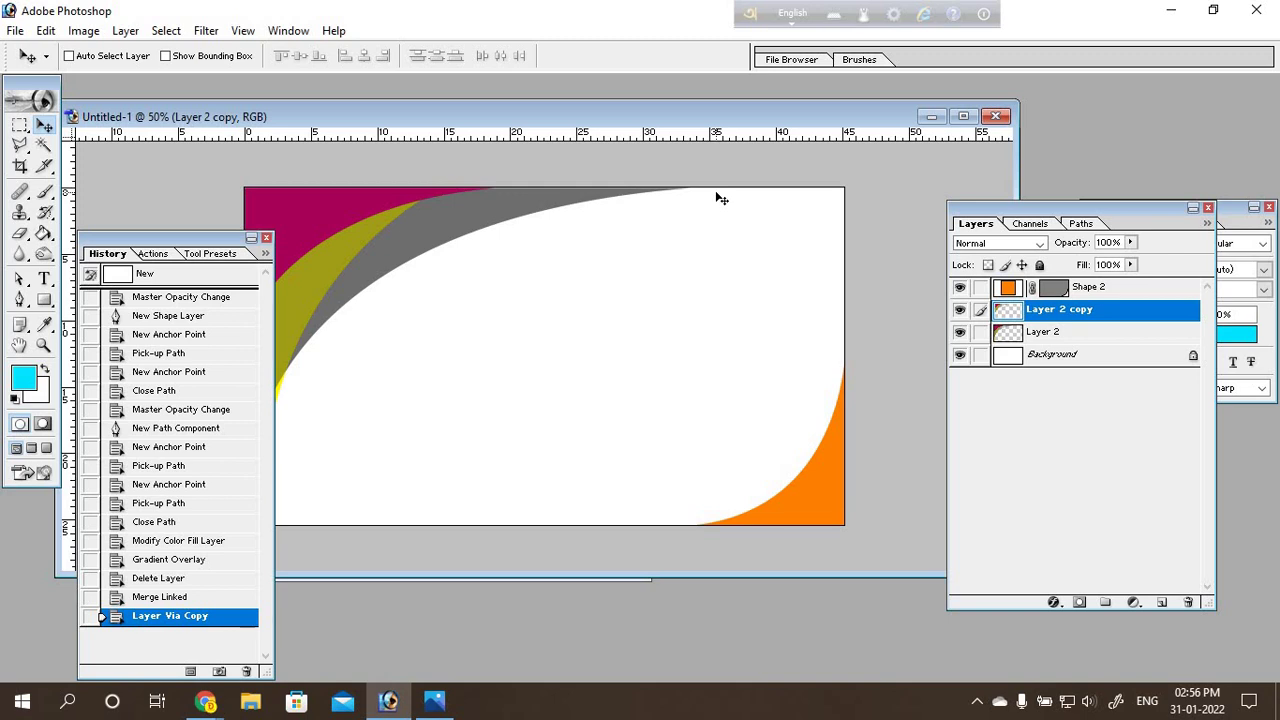
# Step: Rotate Layer 2 copy about 180° into the lower-right corner above Shape 2, then select Layer 2
pyautogui.hotkey('ctrl', 't')
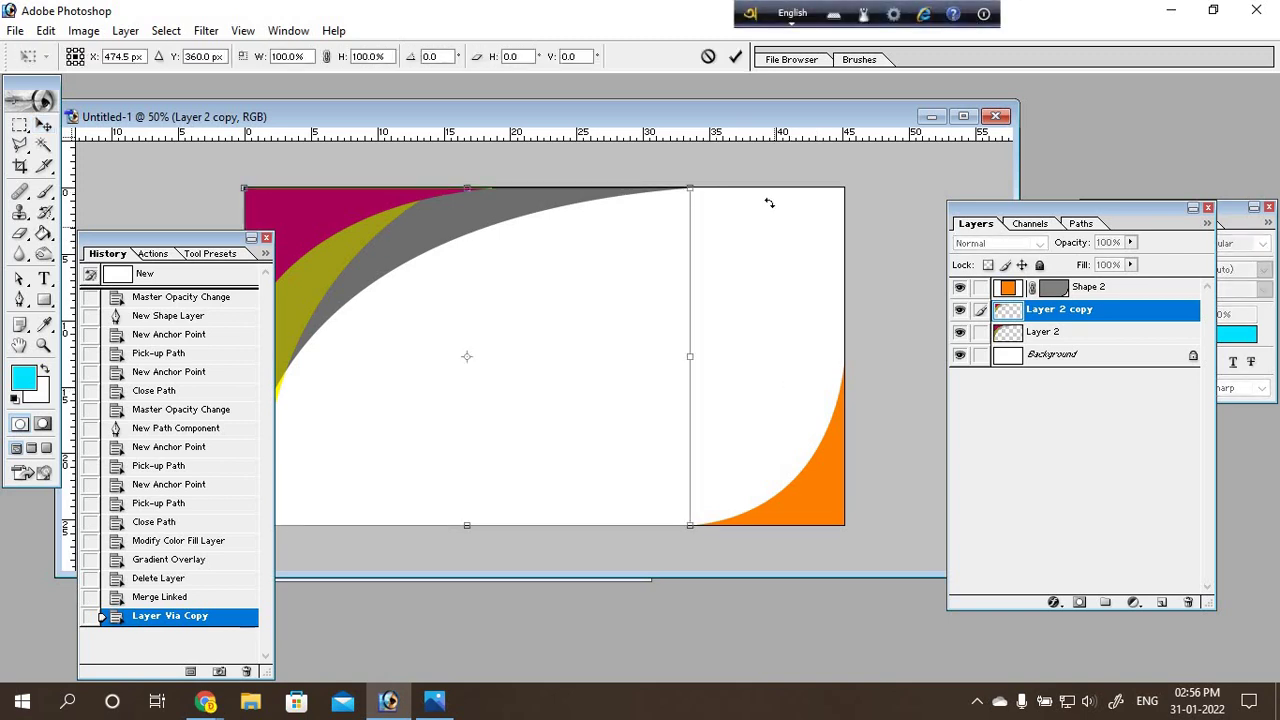
pyautogui.moveTo(769, 203)
pyautogui.mouseDown()
pyautogui.moveTo(3, 535)
pyautogui.moveTo(51, 571)
pyautogui.mouseUp()
pyautogui.moveTo(617, 467); pyautogui.dragTo(766, 477)
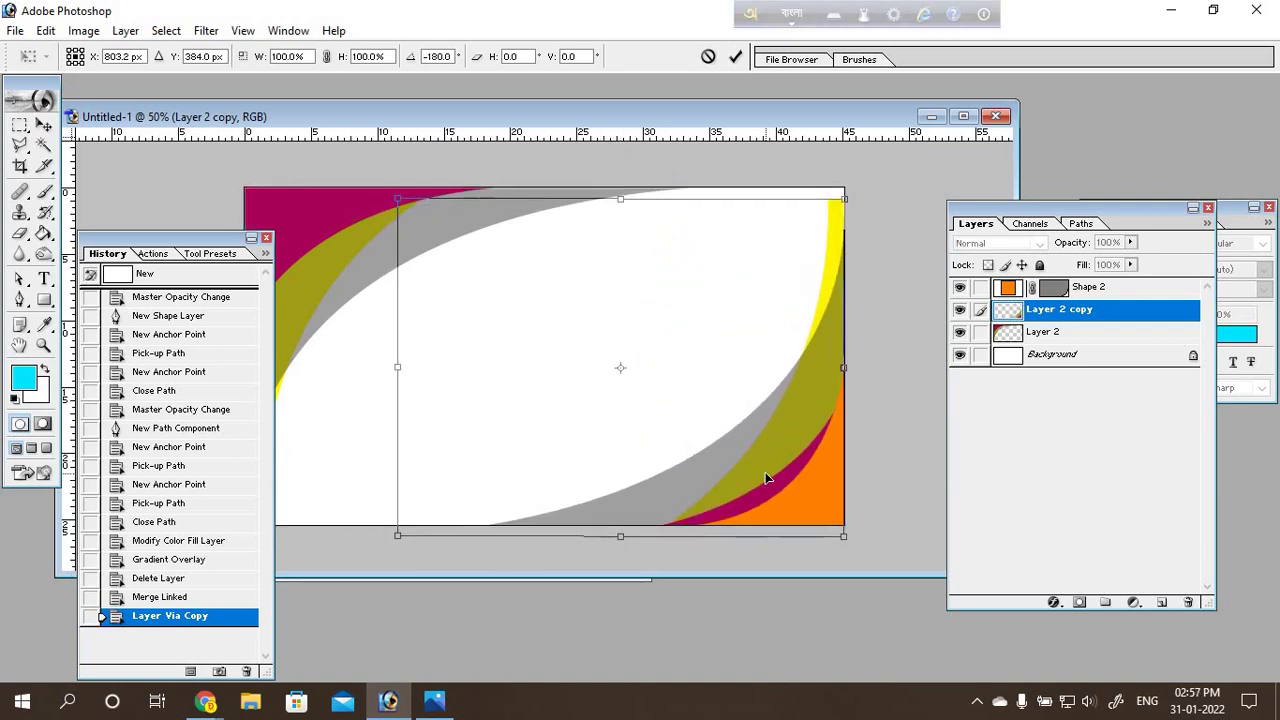
pyautogui.press('Return')
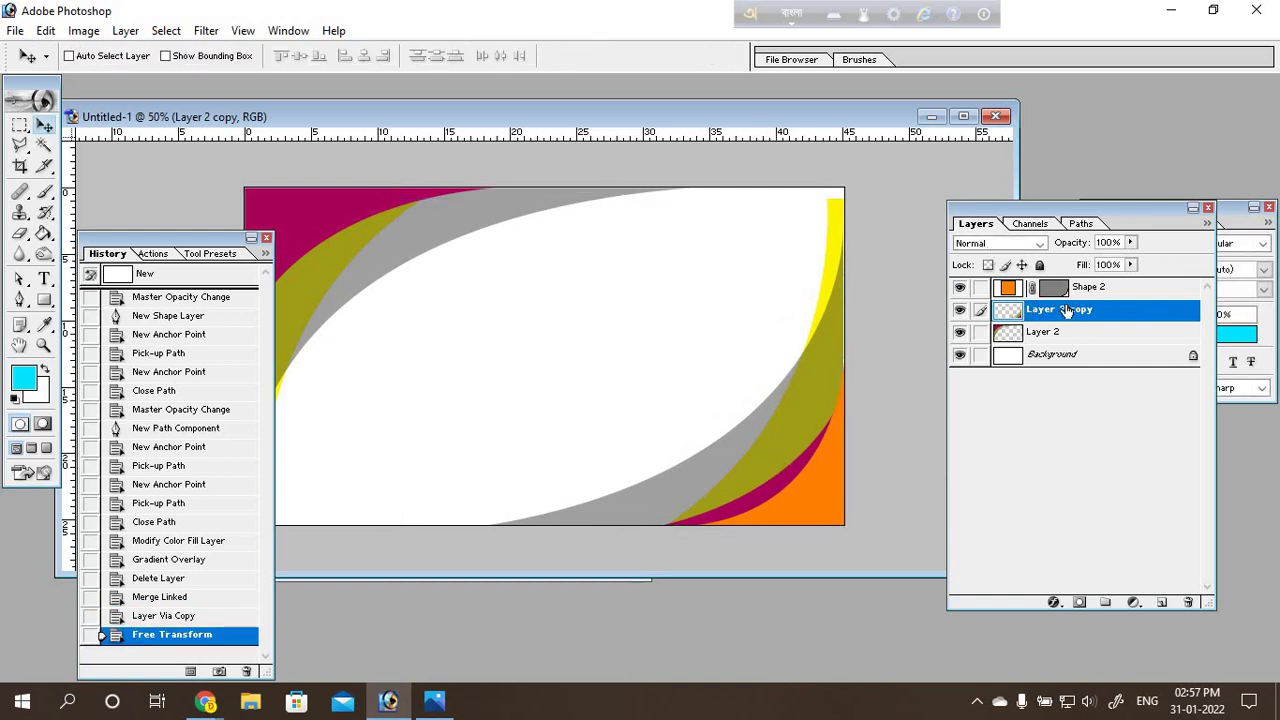
pyautogui.moveTo(1080, 310); pyautogui.dragTo(1078, 283)
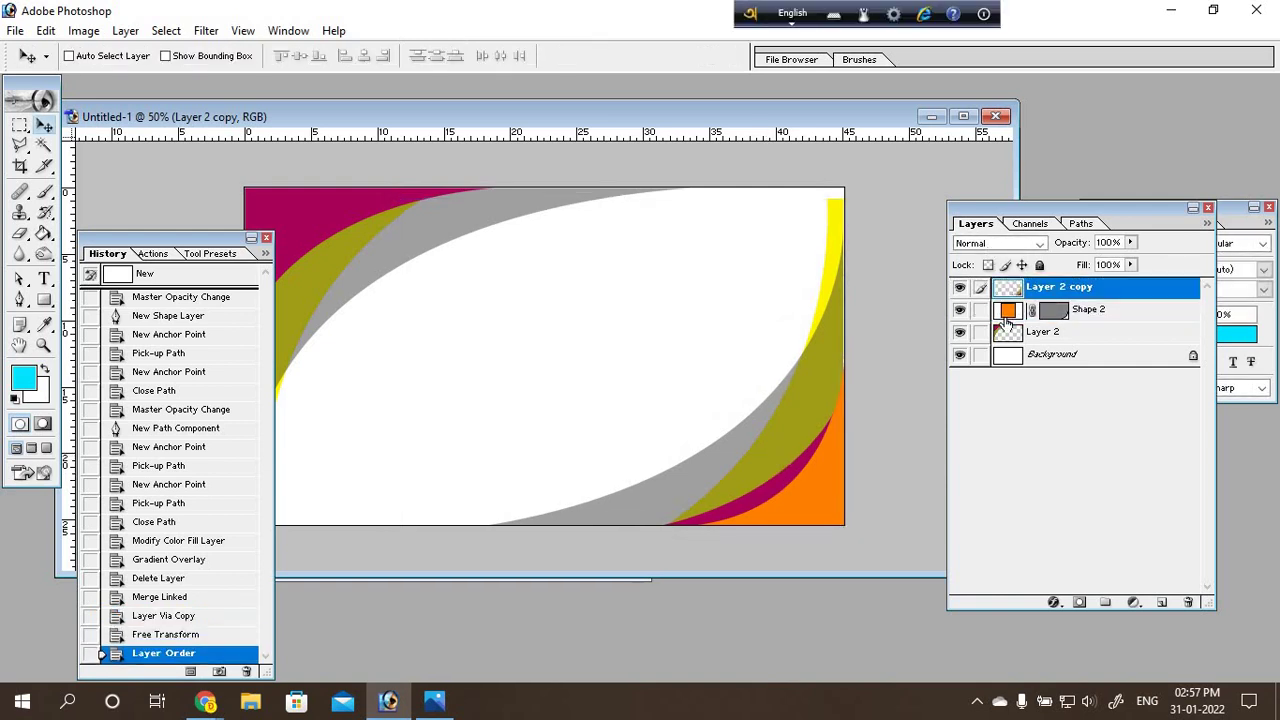
pyautogui.moveTo(727, 401); pyautogui.dragTo(731, 414)
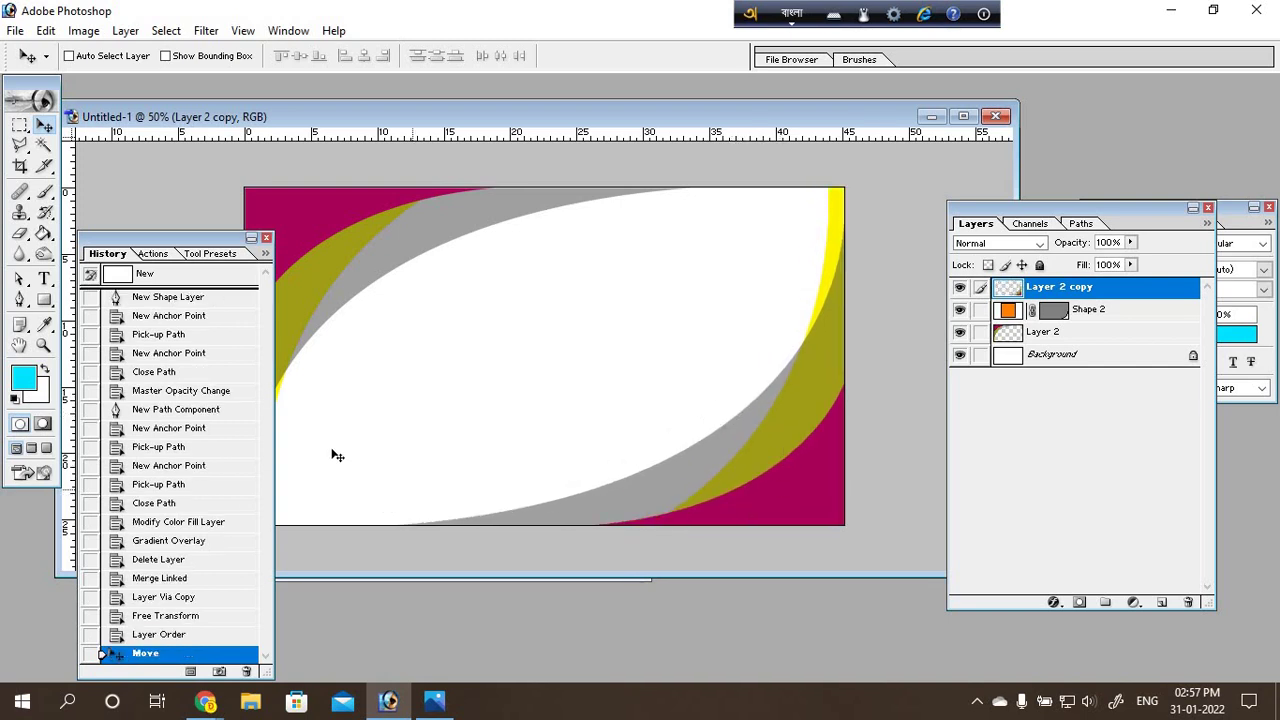
pyautogui.click(1068, 344)
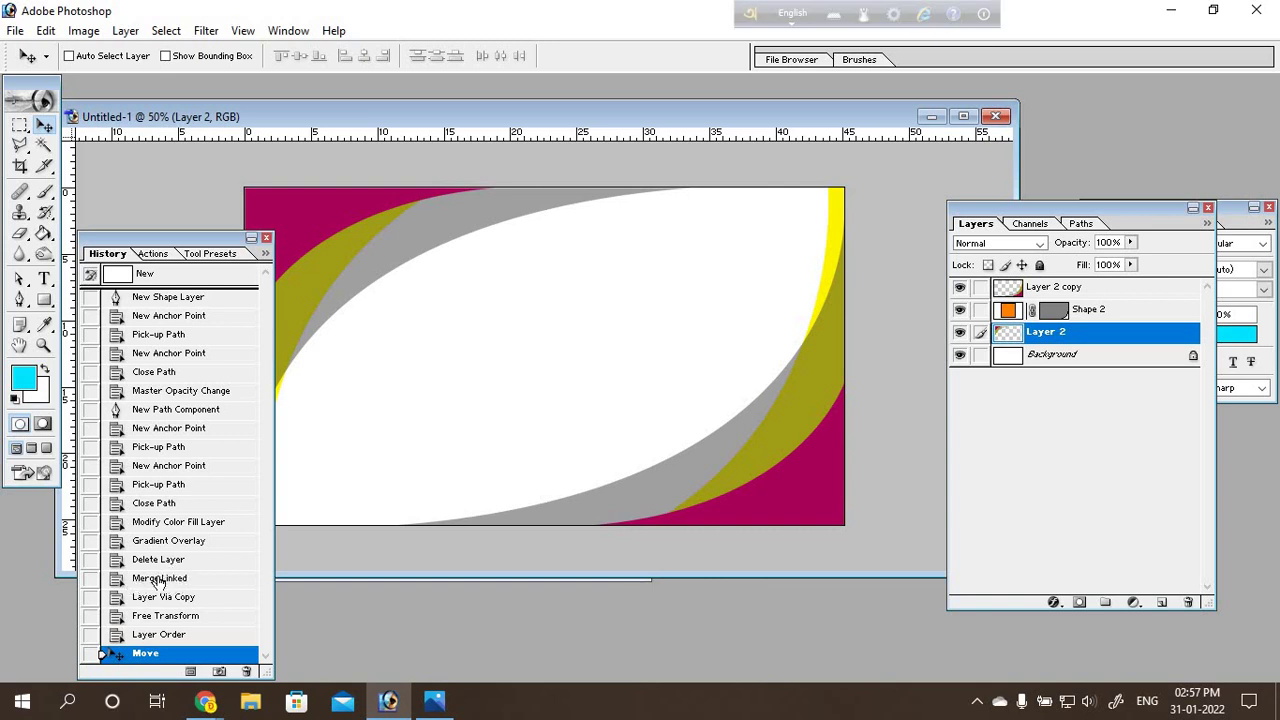
# Step: Step back through the Merge Linked and Delete Layer history states, return to the latest state, and move History off the card
pyautogui.click(158, 578)
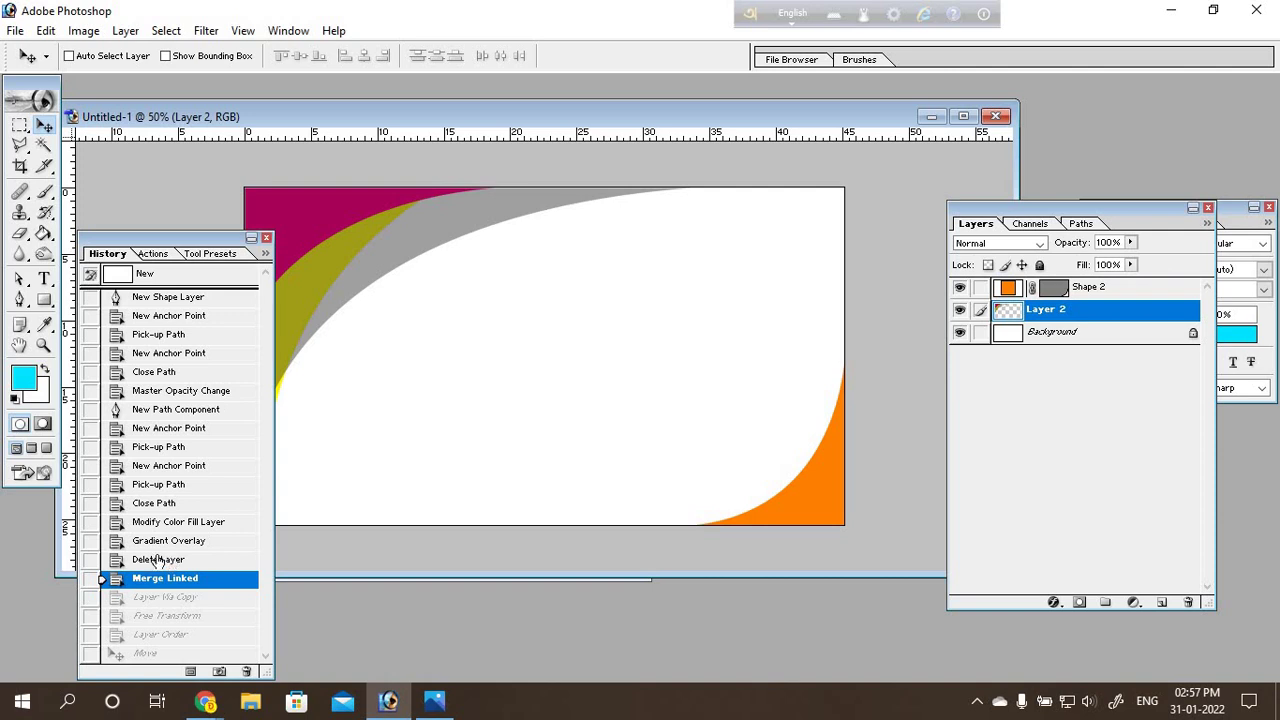
pyautogui.click(165, 560)
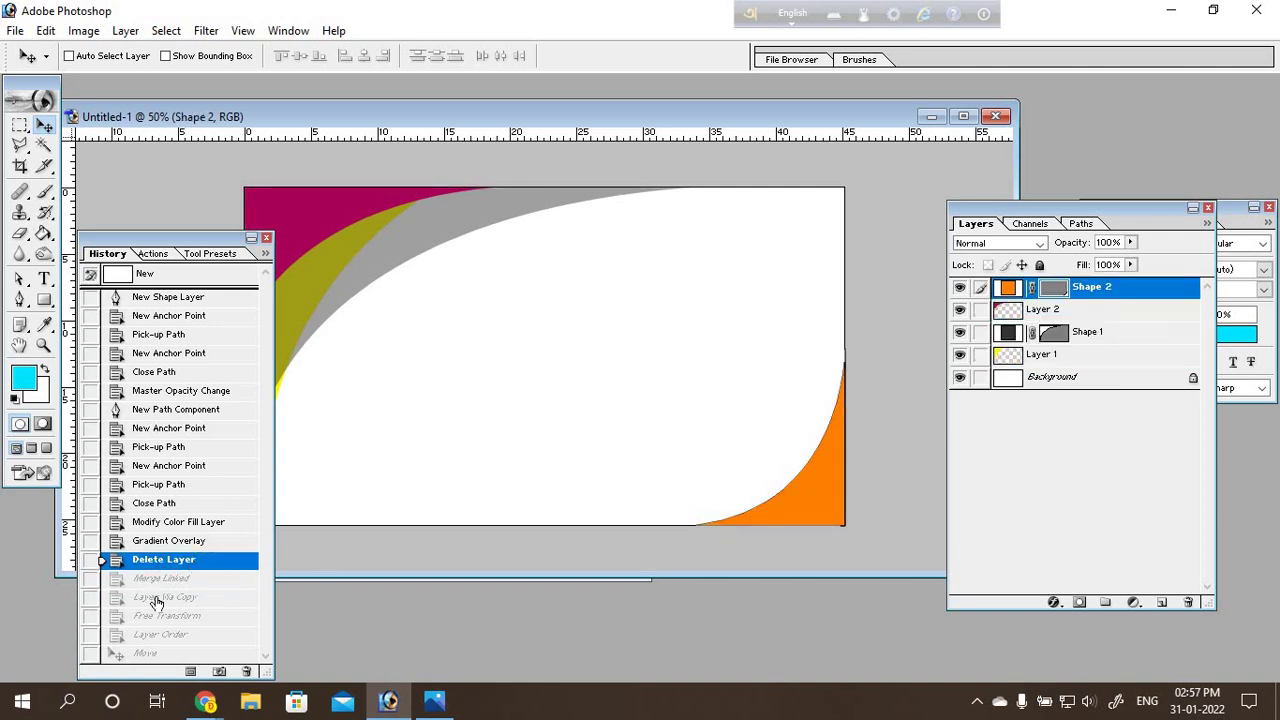
pyautogui.click(121, 646)
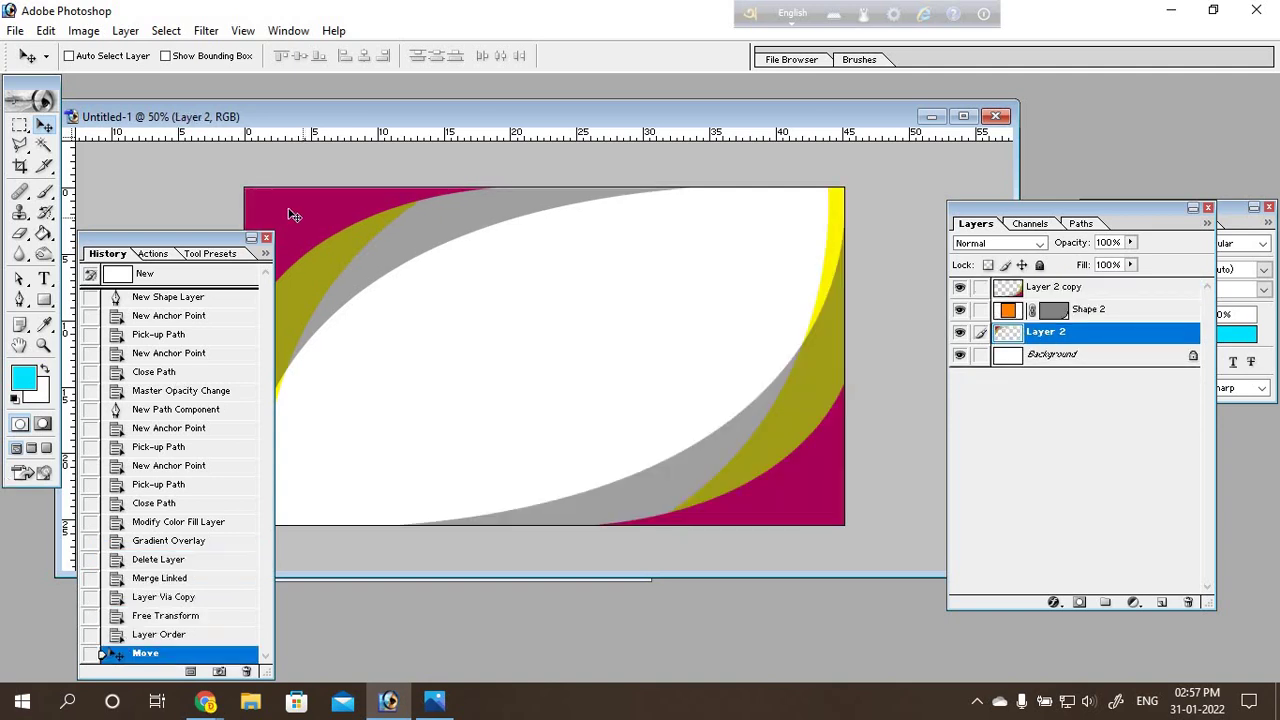
pyautogui.hotkey('alt', 'shift')
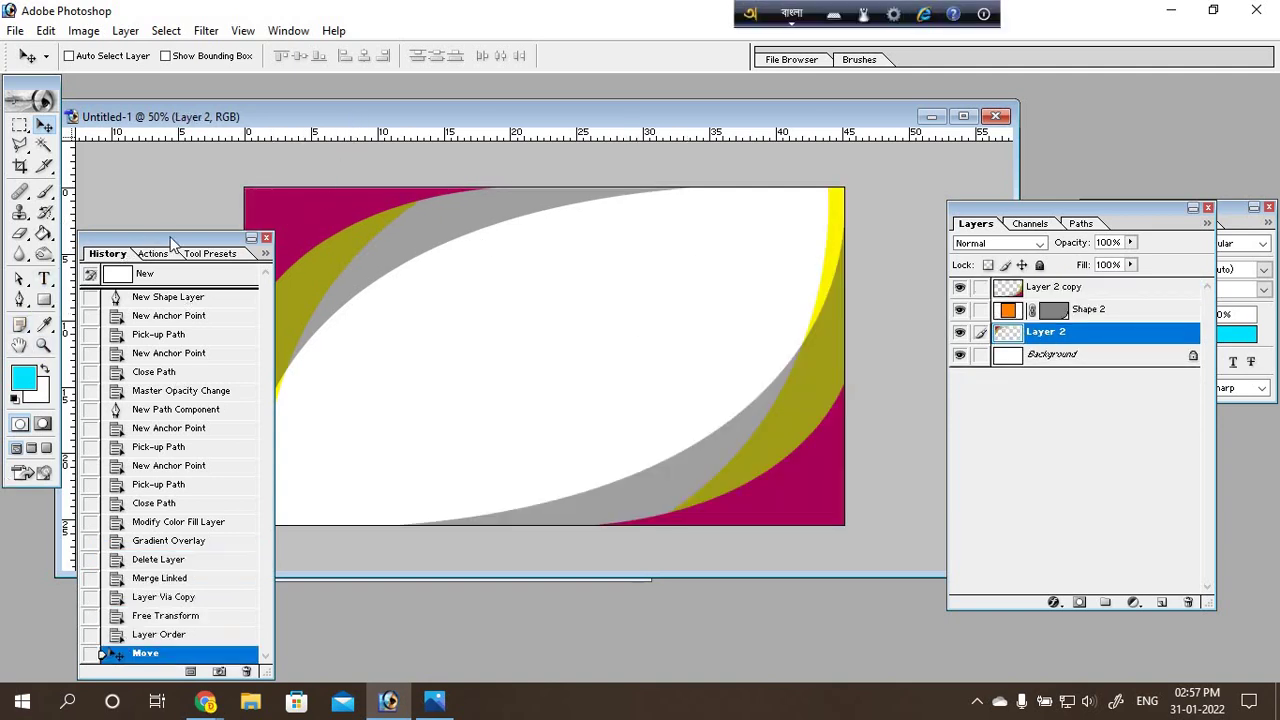
pyautogui.hotkey('alt', 'shift')
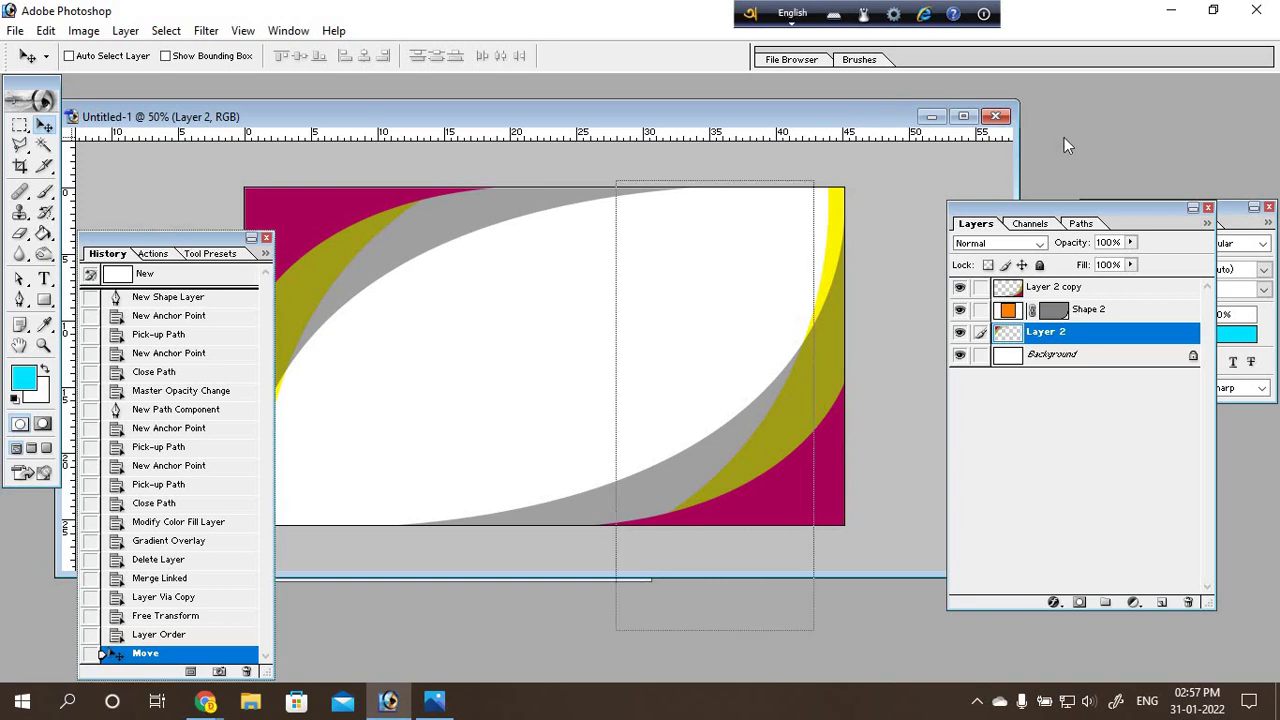
pyautogui.moveTo(1064, 137); pyautogui.dragTo(1100, 130)
pyautogui.hotkey('alt', 'shift')
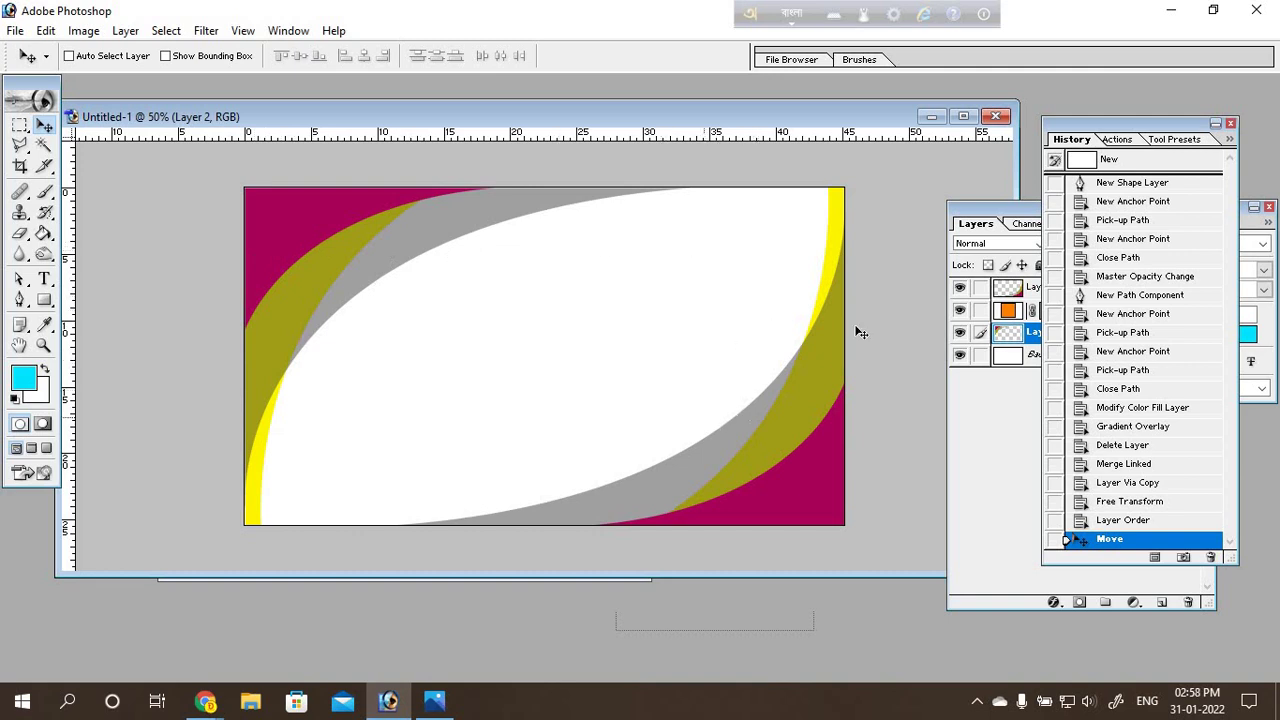
# Step: Place a text insertion point at the centre of the white oval
pyautogui.click(18, 300)
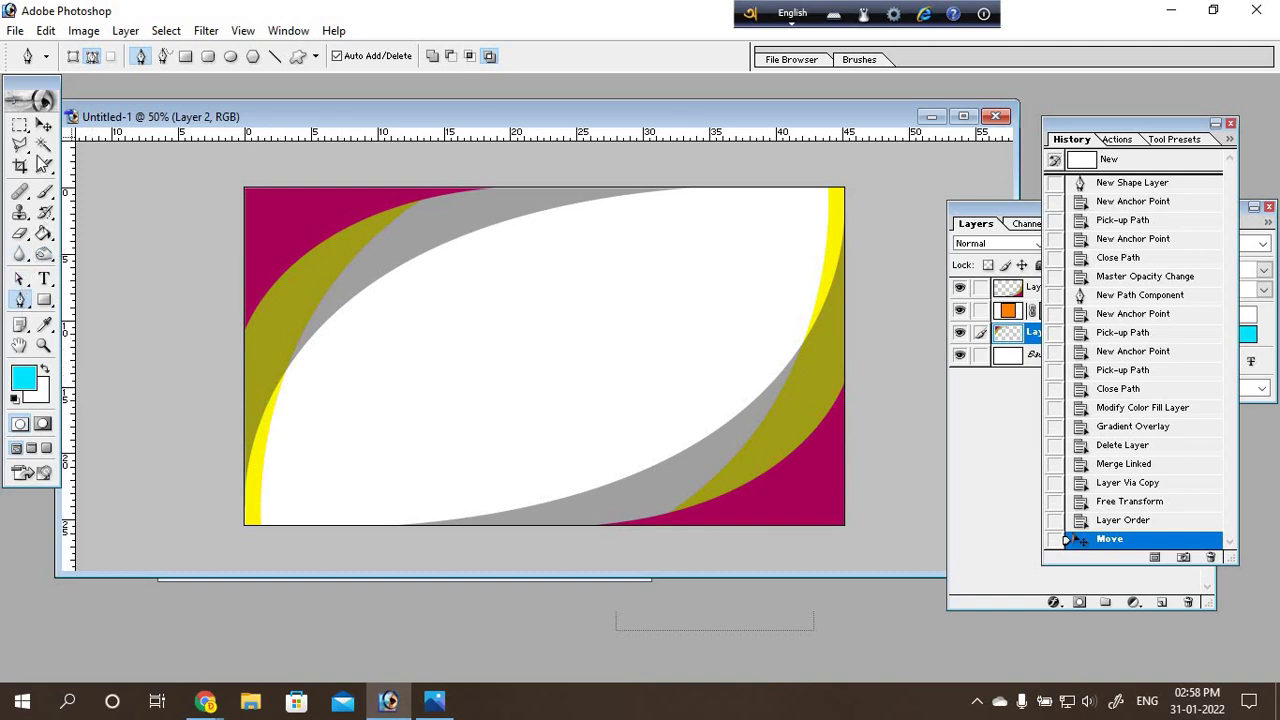
pyautogui.click(44, 124)
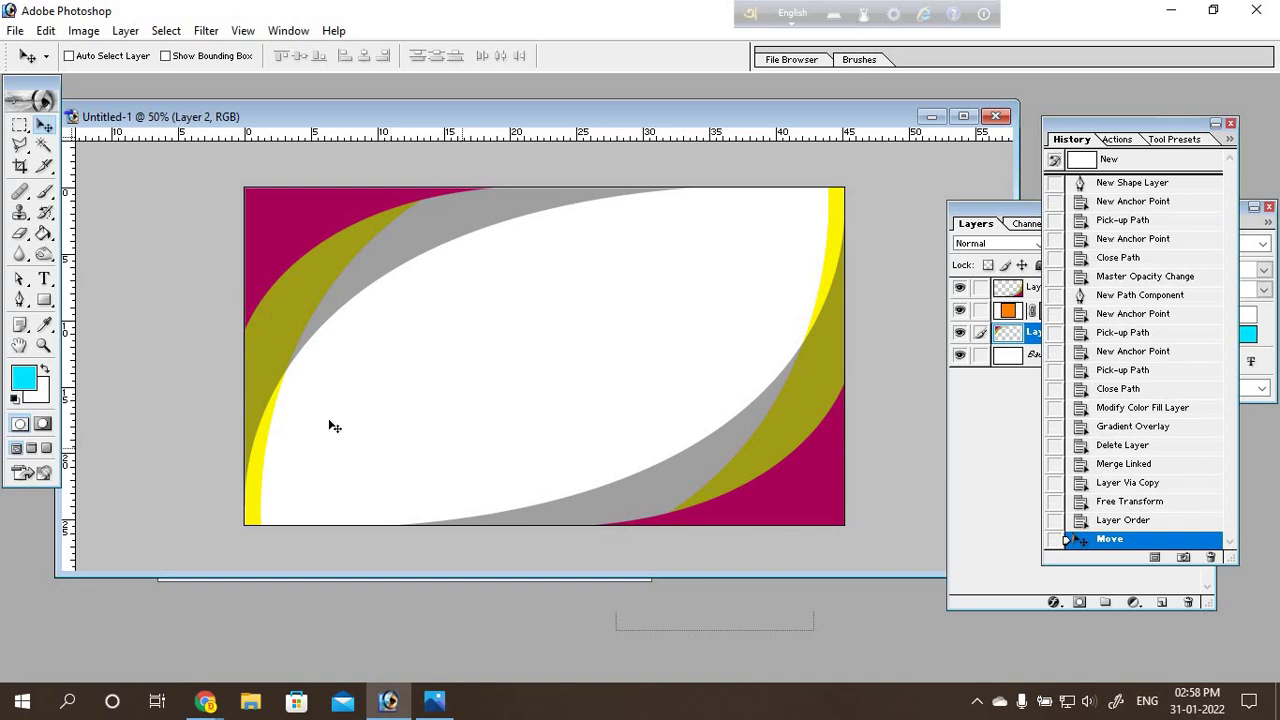
pyautogui.click(44, 279)
pyautogui.click(452, 348)
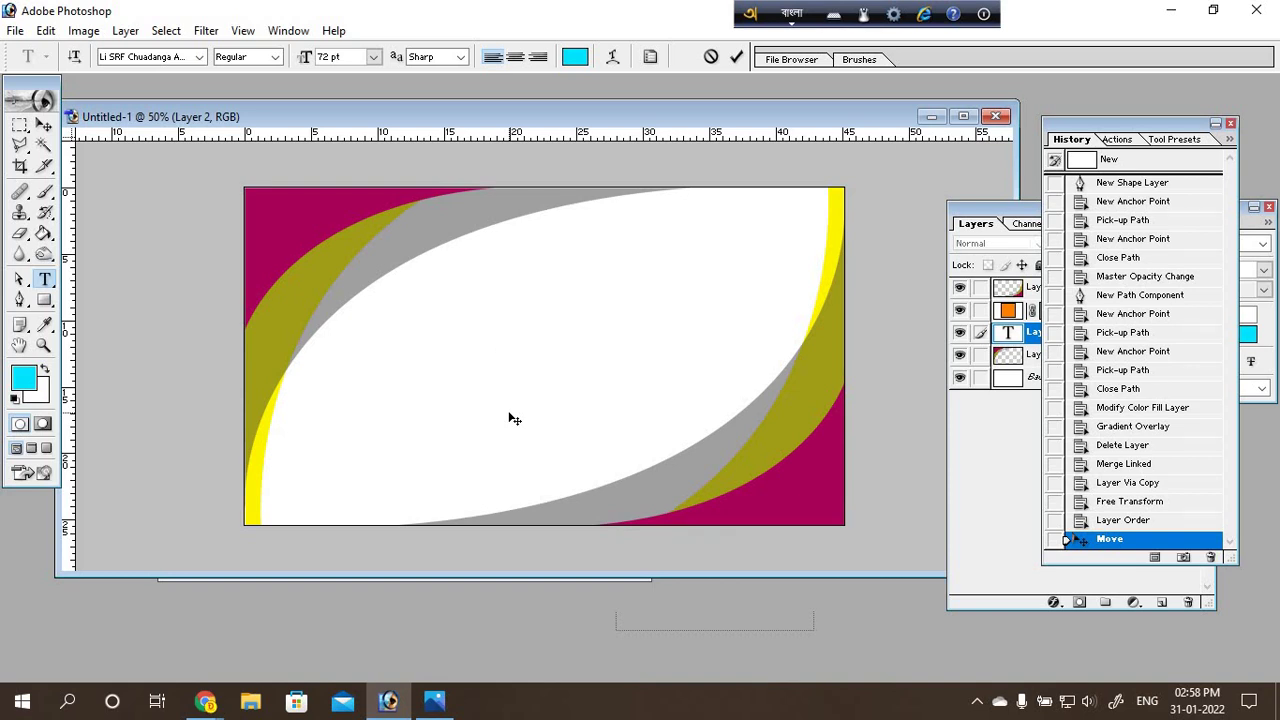
# Step: Set the text font to Arial Bold
pyautogui.click(199, 57)
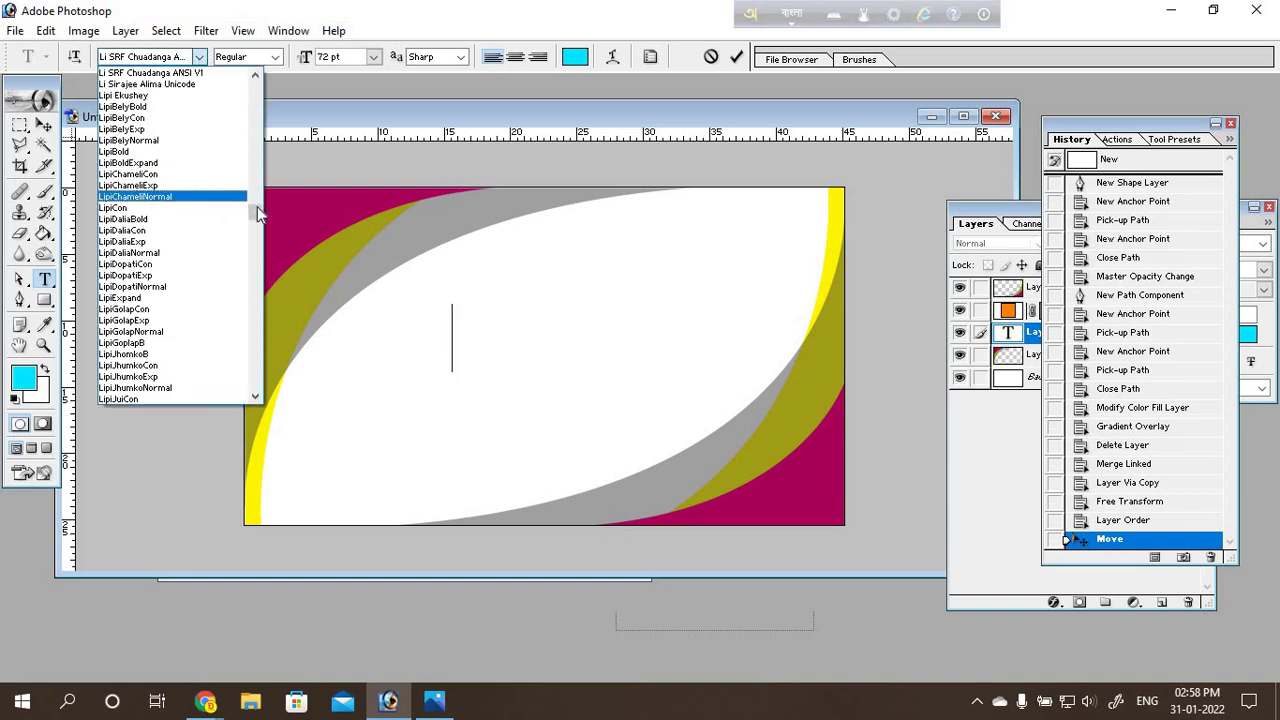
pyautogui.moveTo(257, 213); pyautogui.dragTo(255, 100)
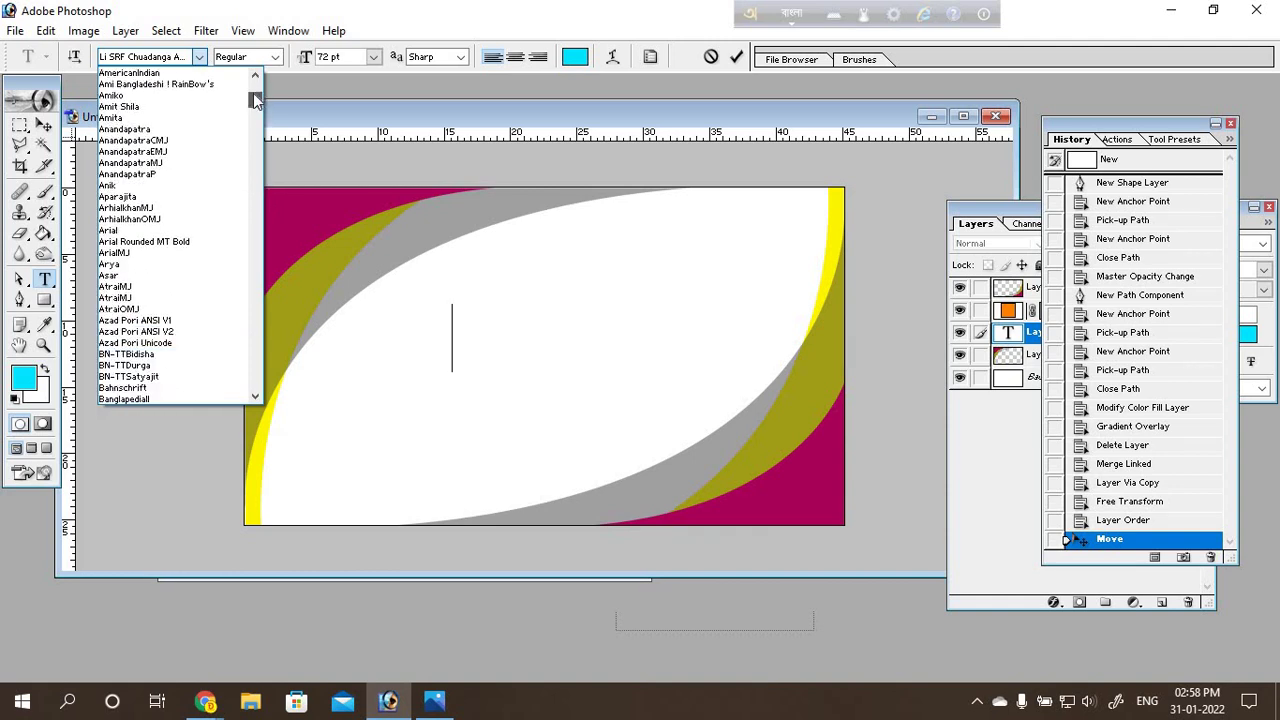
pyautogui.scroll(-3, 150, 300)
pyautogui.scroll(4, 147, 245)
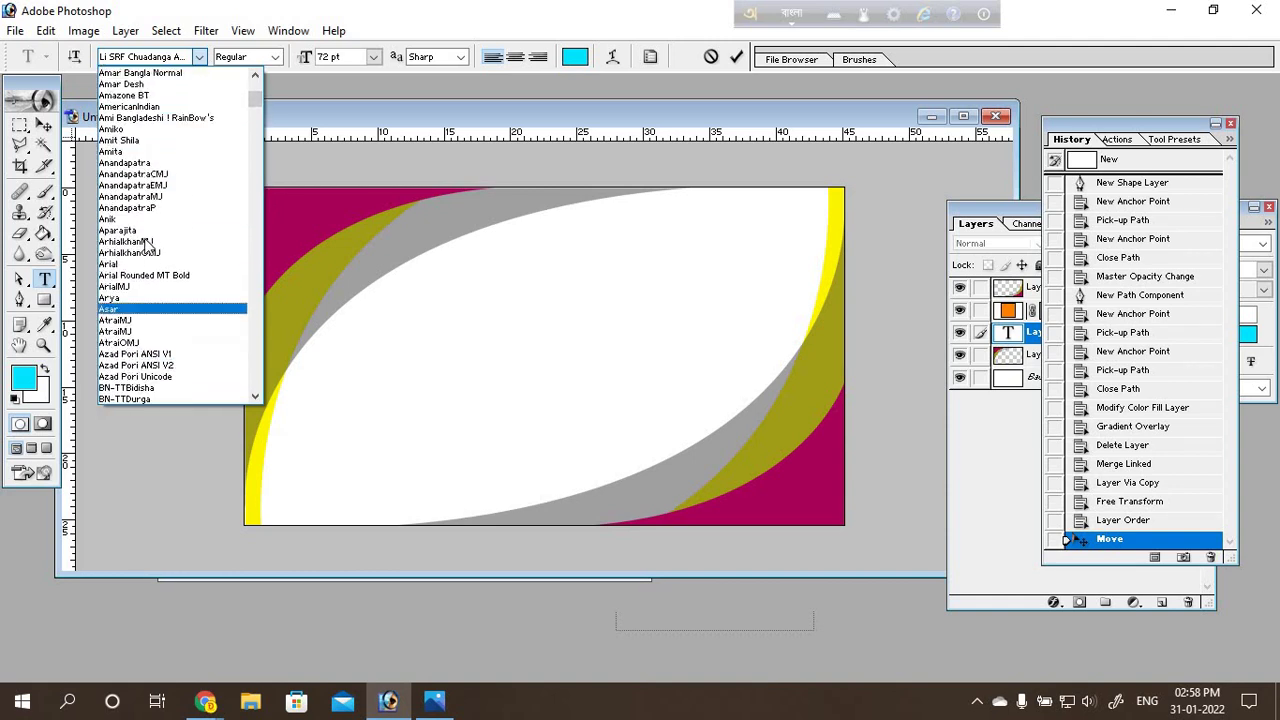
pyautogui.scroll(1, 162, 168)
pyautogui.scroll(1, 160, 172)
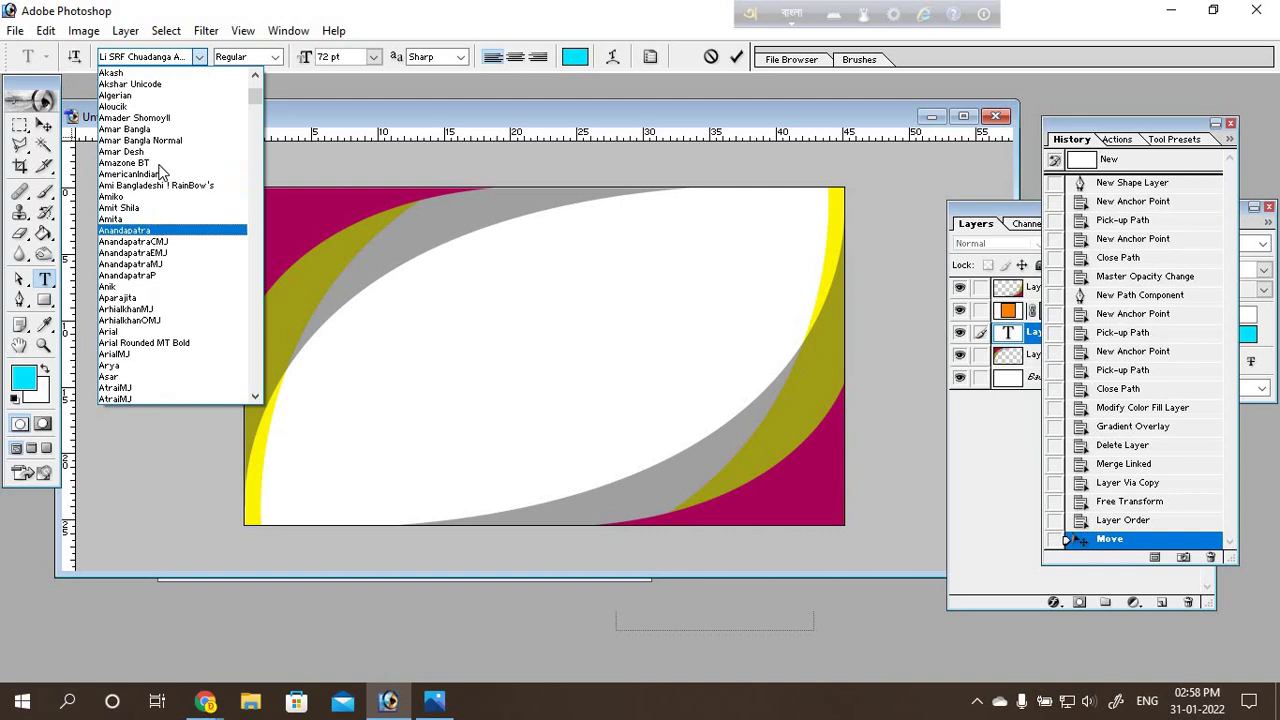
pyautogui.scroll(1, 160, 172)
pyautogui.scroll(1, 161, 176)
pyautogui.scroll(1, 162, 180)
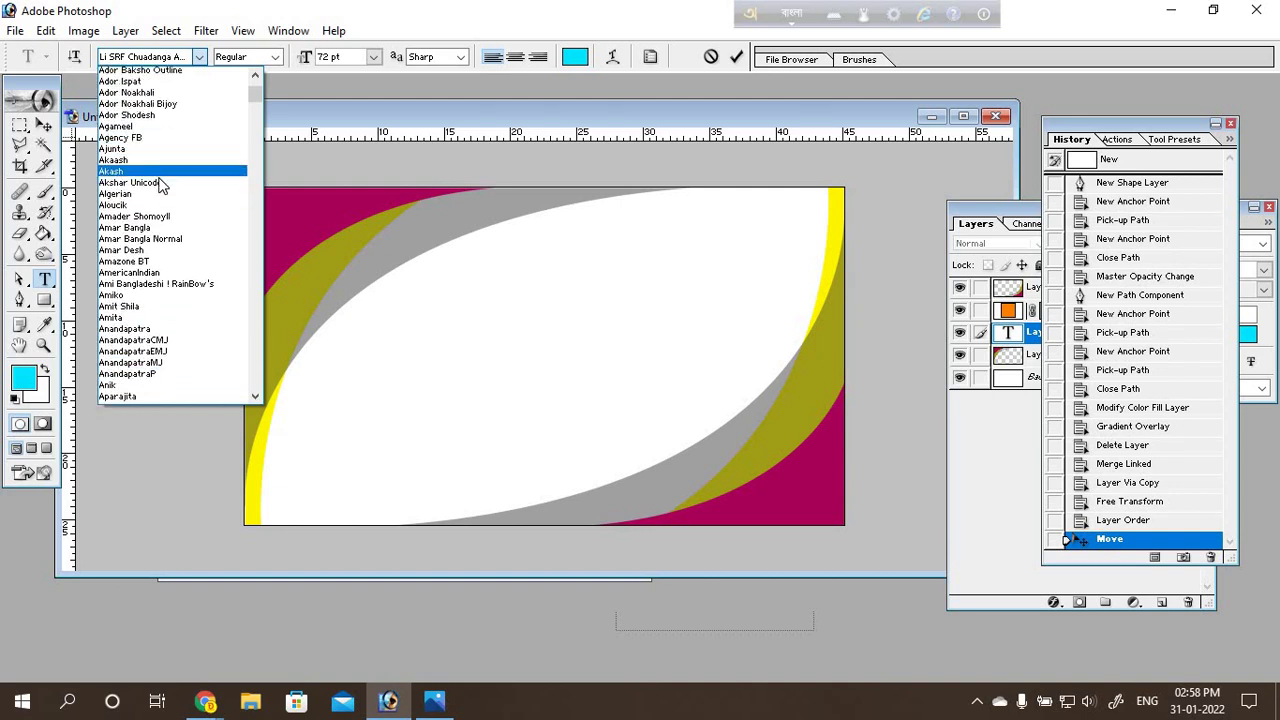
pyautogui.scroll(-4, 160, 184)
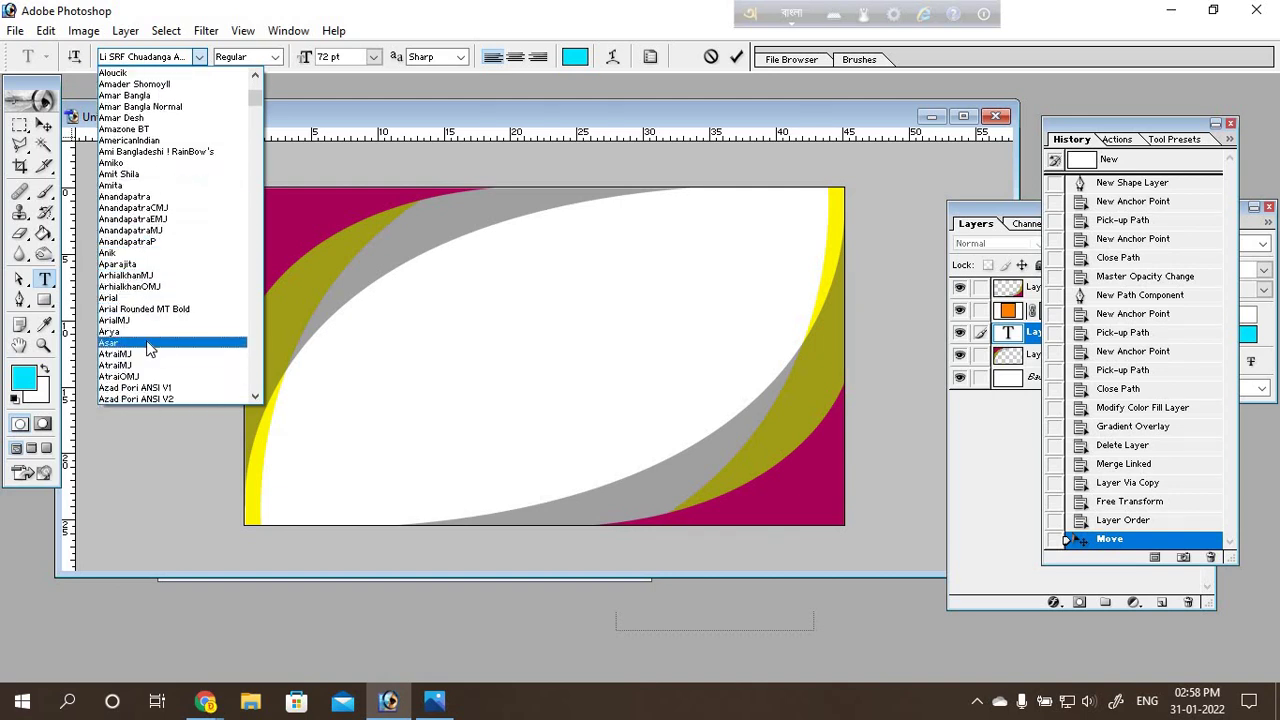
pyautogui.scroll(-1, 148, 347)
pyautogui.click(160, 271)
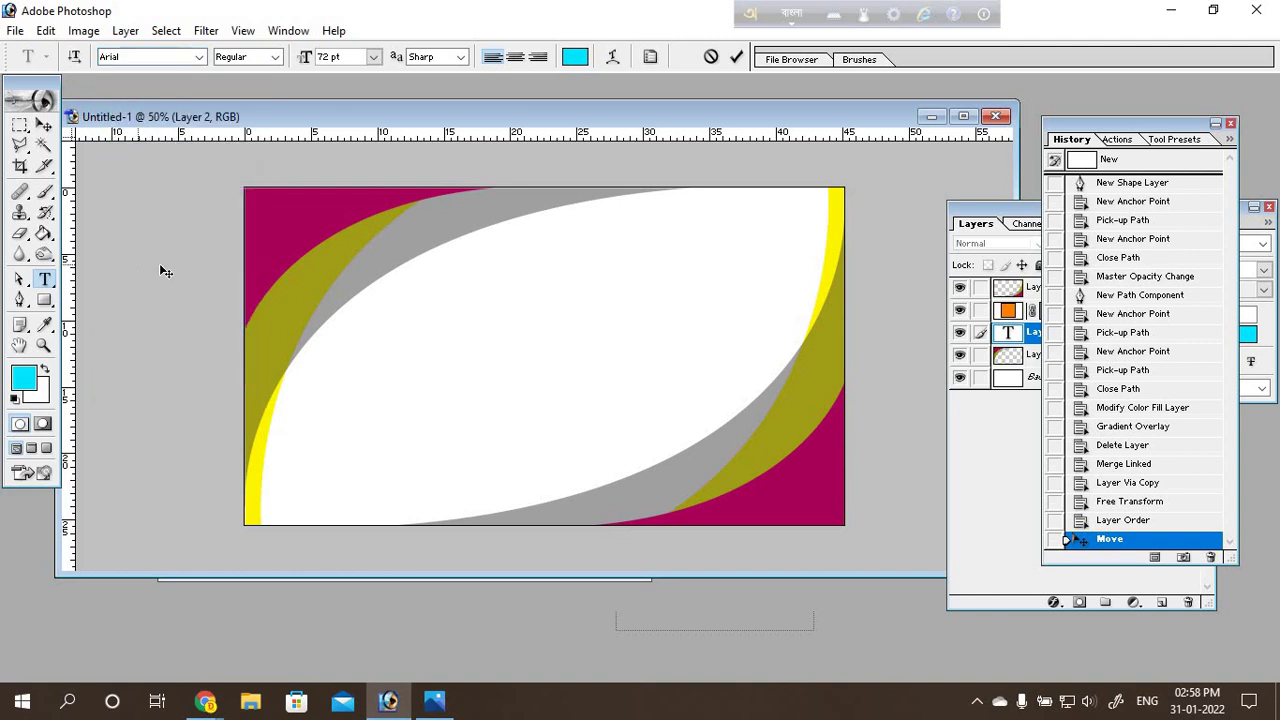
pyautogui.click(275, 57)
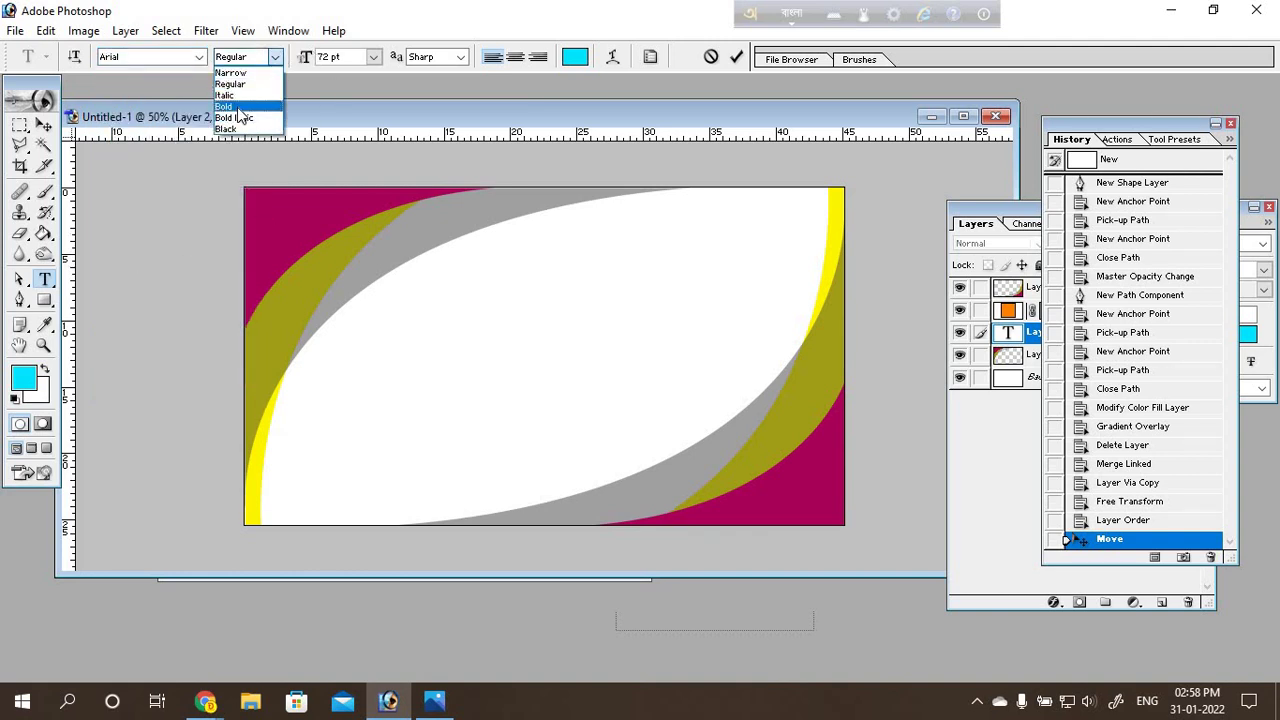
pyautogui.click(224, 106)
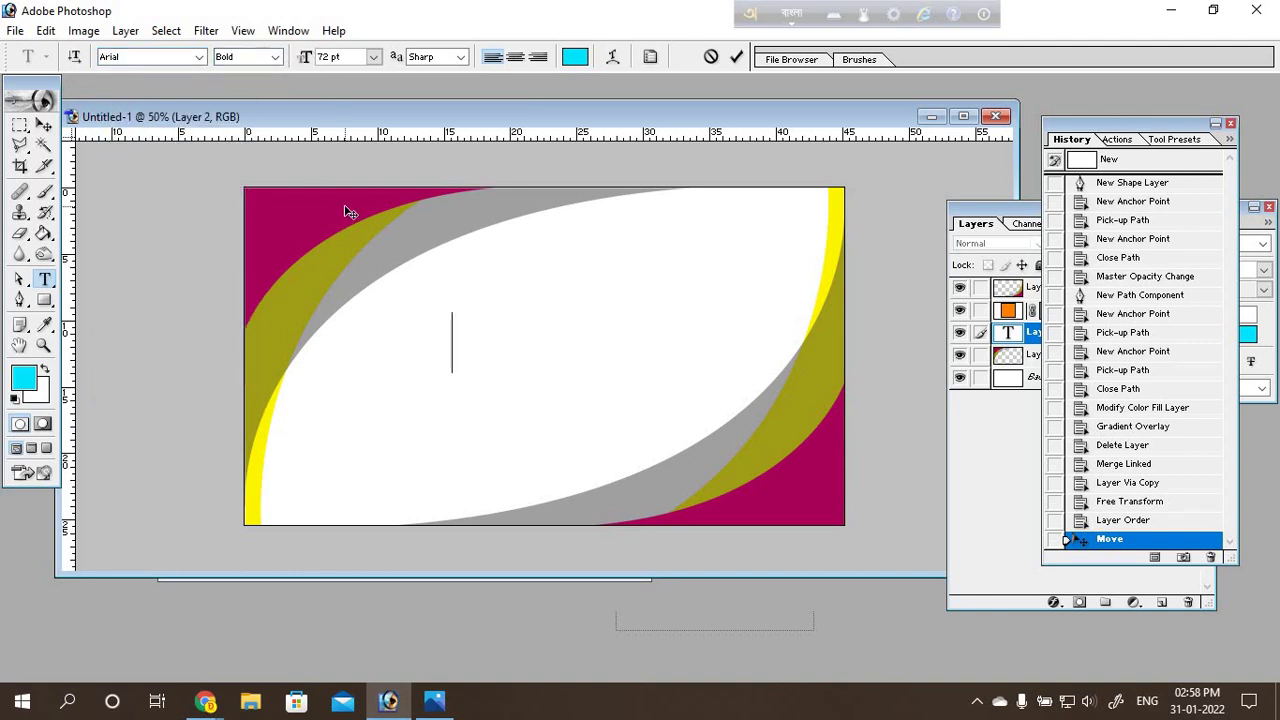
# Step: Type 'Amar' and make it red FF0000 at 180 pt
pyautogui.hotkey('alt', 'shift')
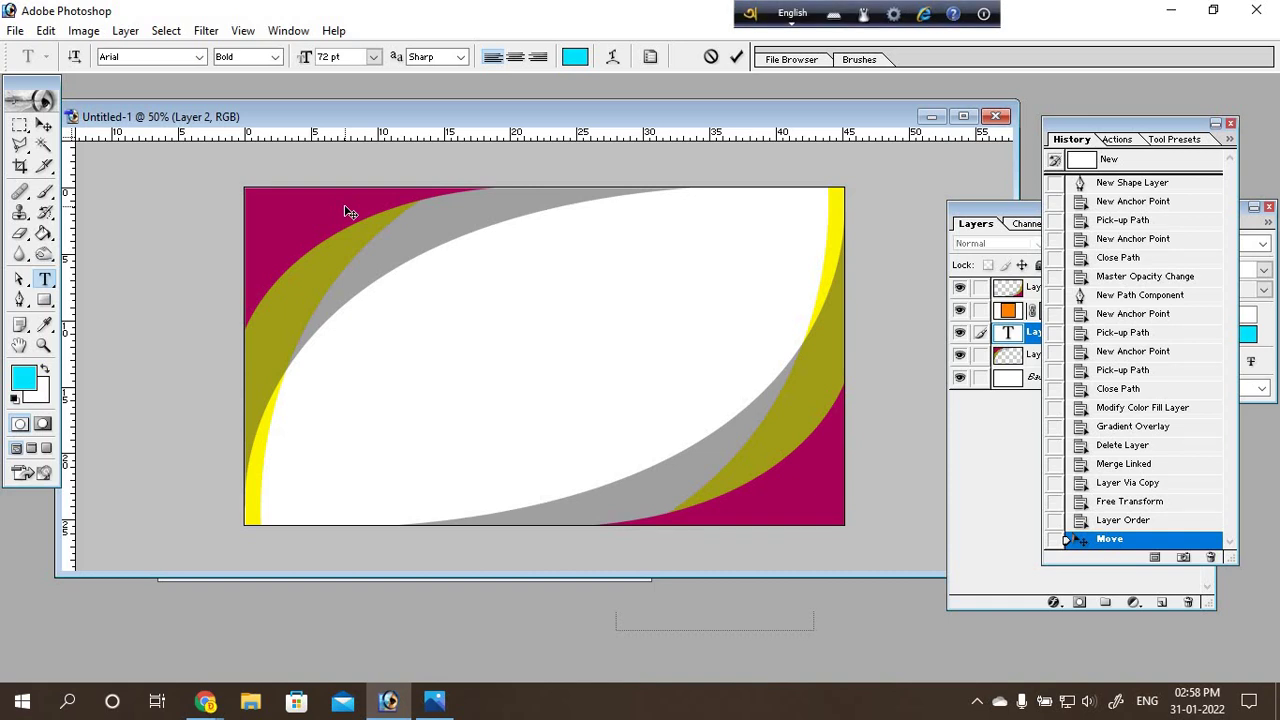
pyautogui.write('Am')
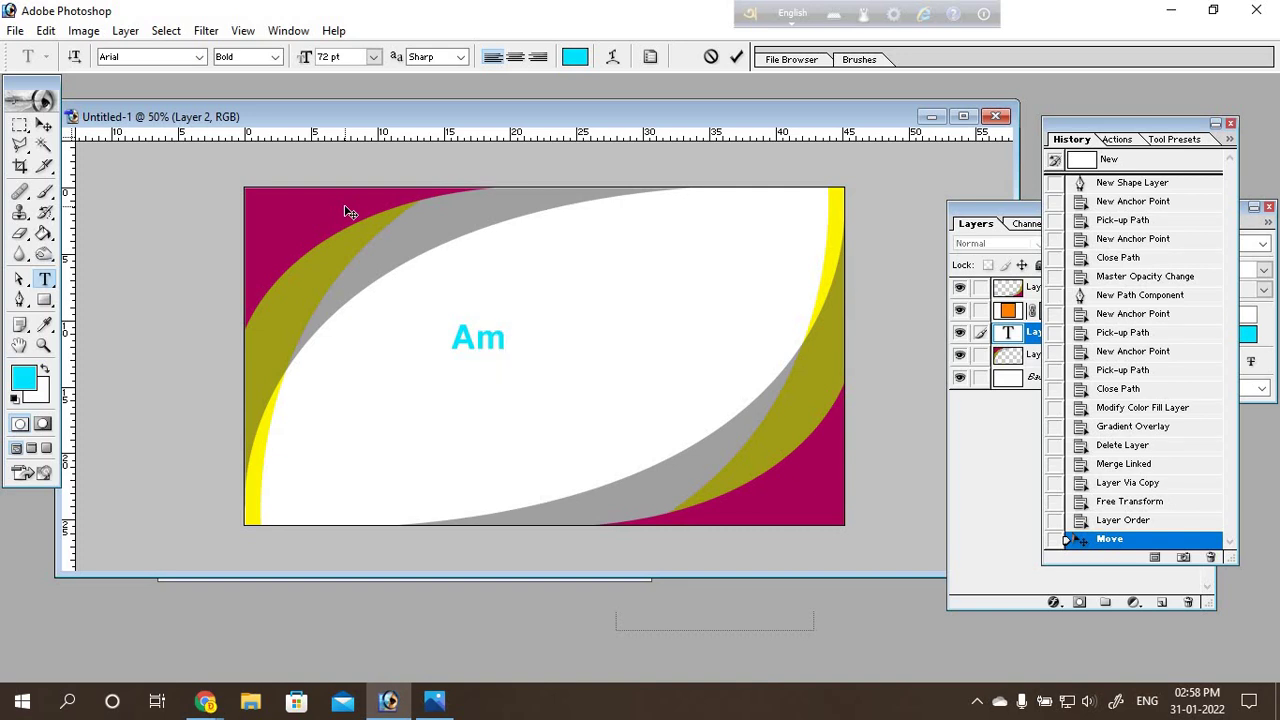
pyautogui.write('ar')
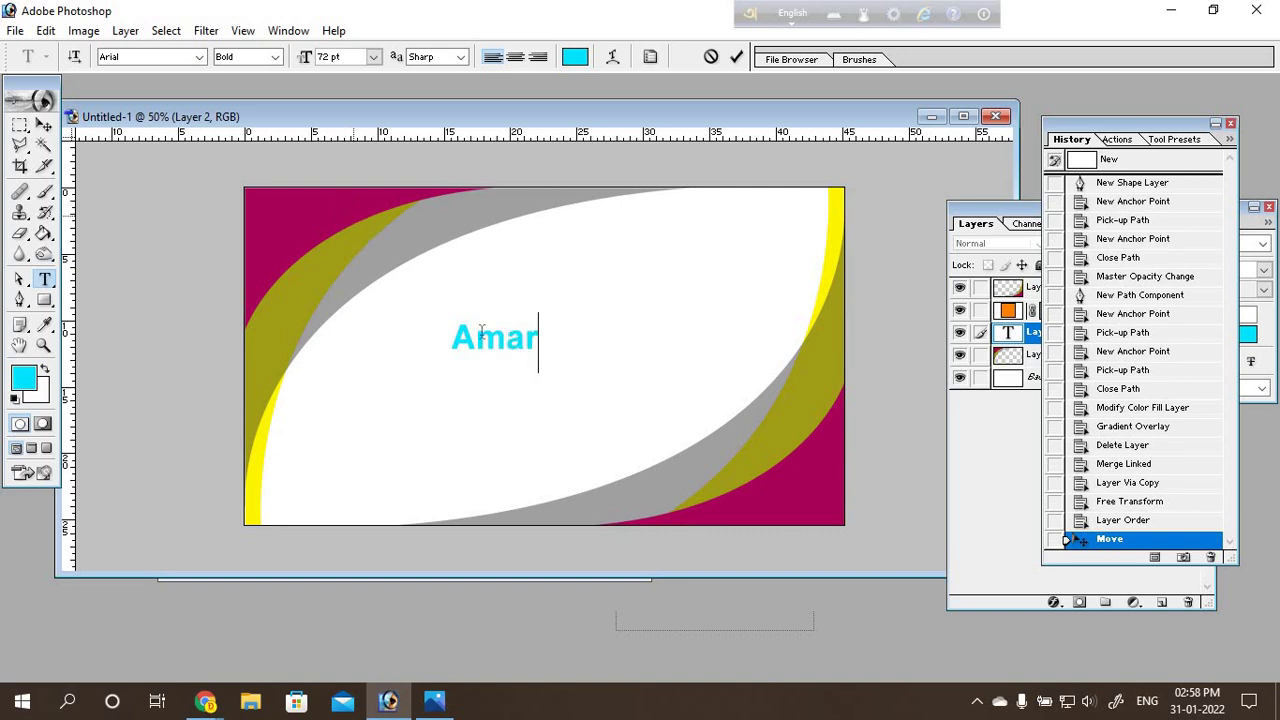
pyautogui.moveTo(474, 341); pyautogui.dragTo(596, 354)
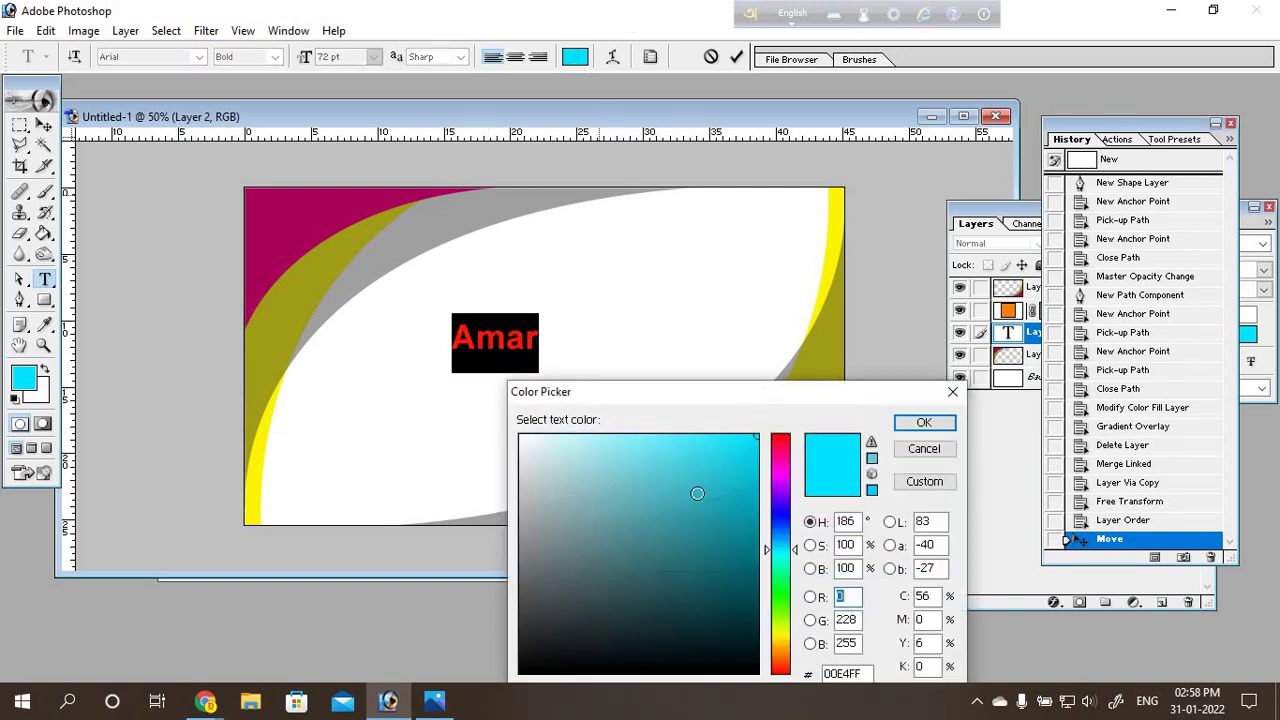
pyautogui.click(575, 56)
pyautogui.moveTo(779, 470); pyautogui.dragTo(779, 434)
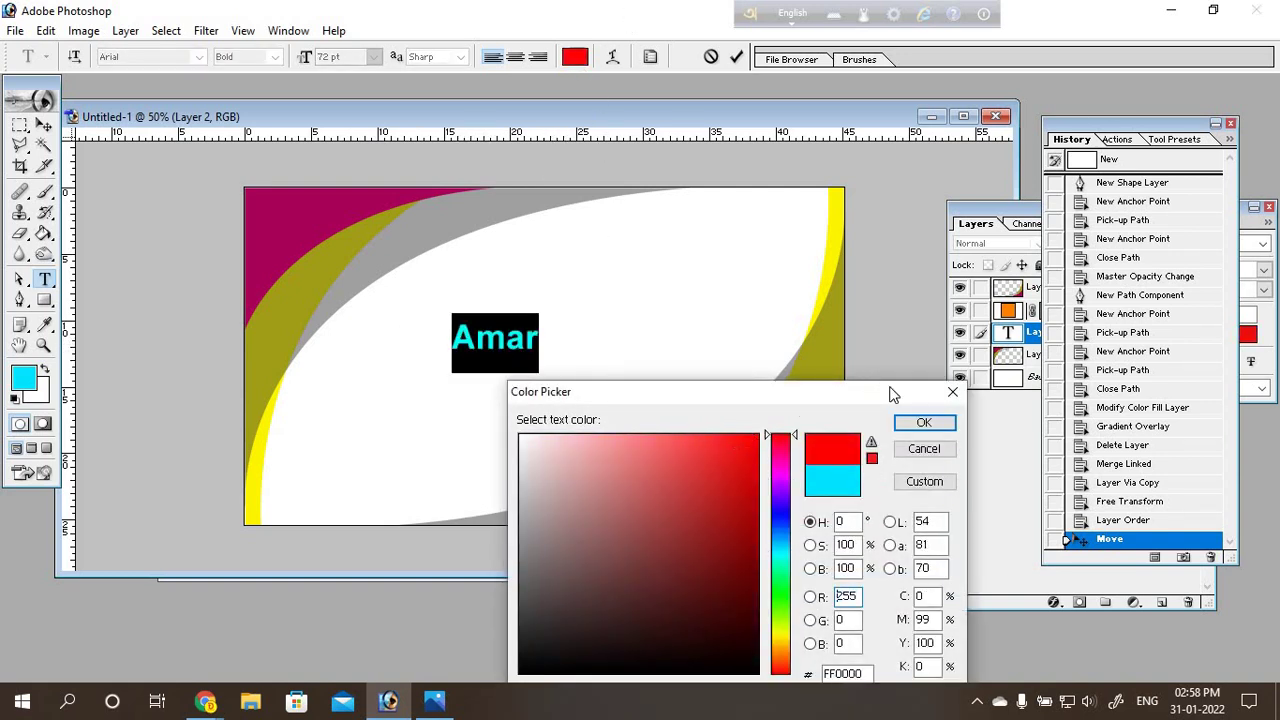
pyautogui.click(924, 424)
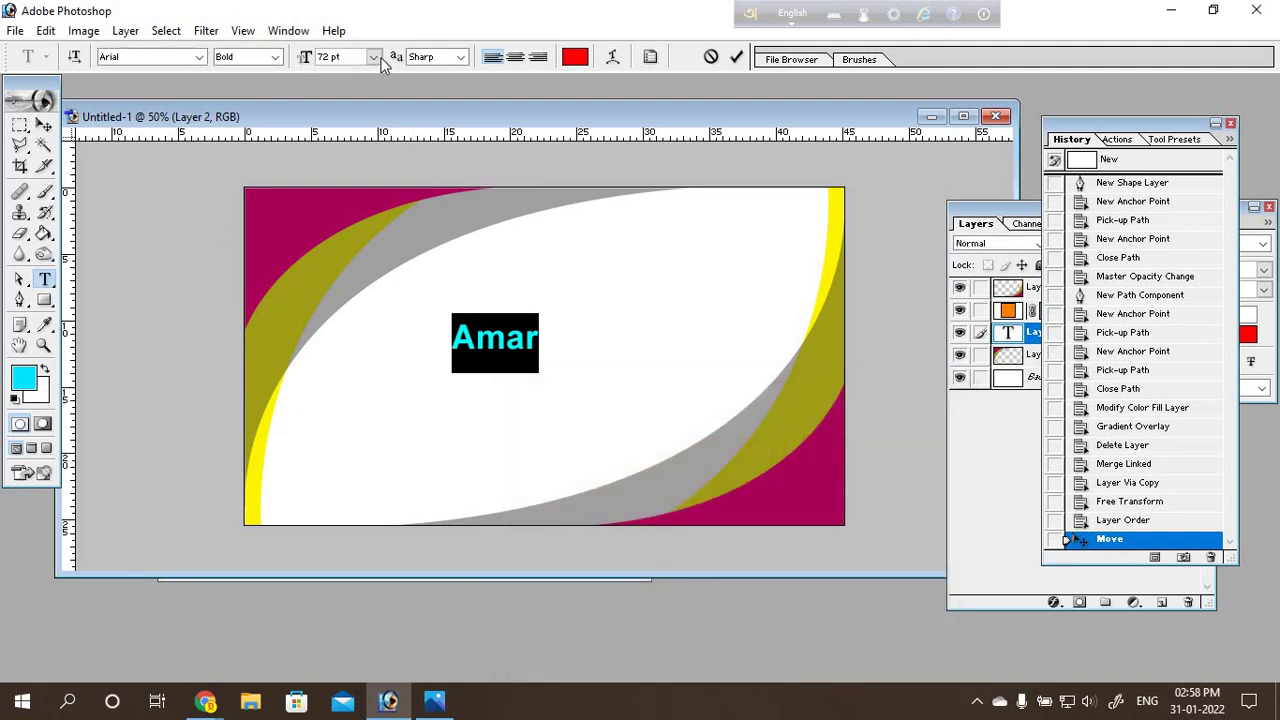
pyautogui.click(300, 62)
pyautogui.write('180')
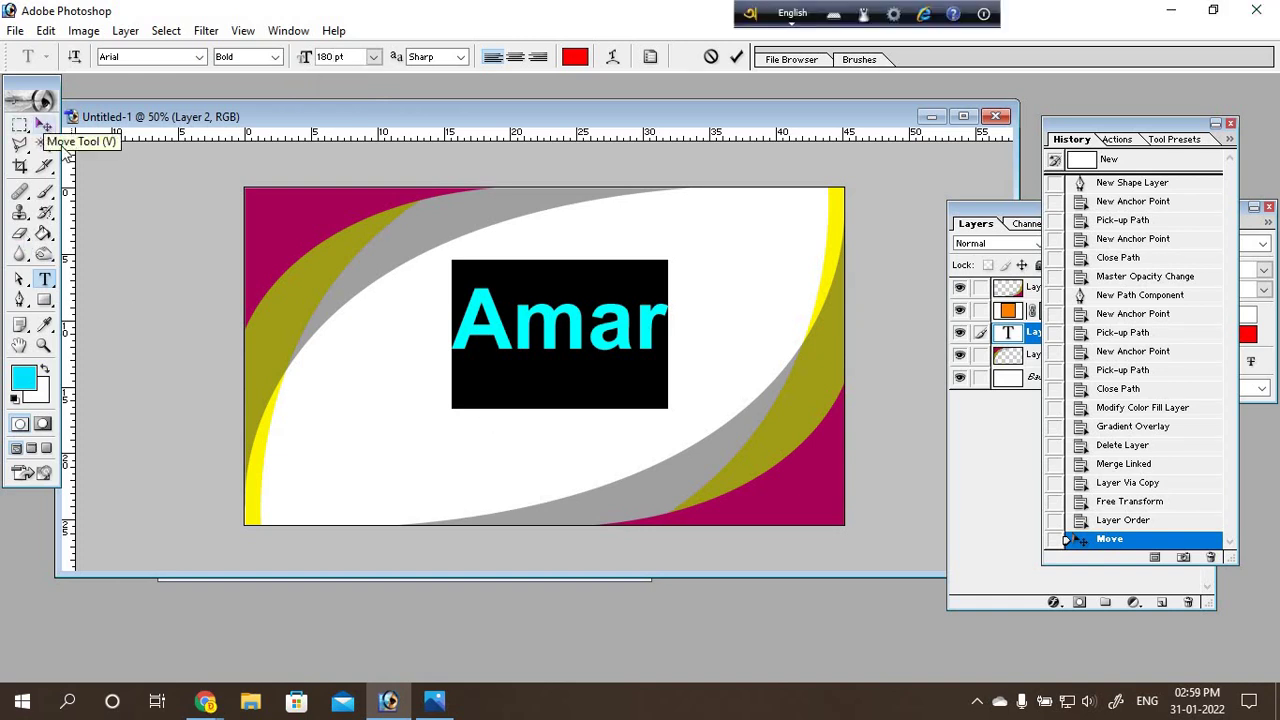
# Step: Commit the text and centre the Amar layer within the white oval
pyautogui.click(44, 124)
pyautogui.moveTo(528, 371); pyautogui.dragTo(512, 361)
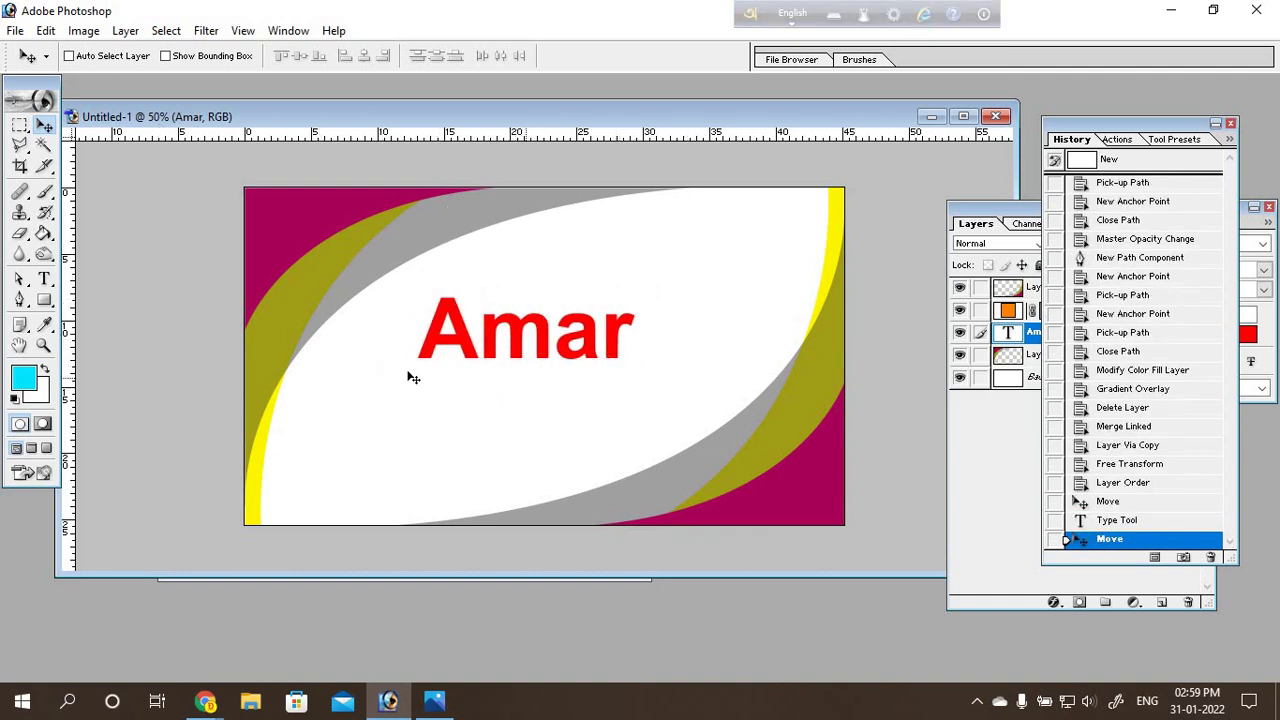
pyautogui.moveTo(514, 351); pyautogui.dragTo(528, 365)
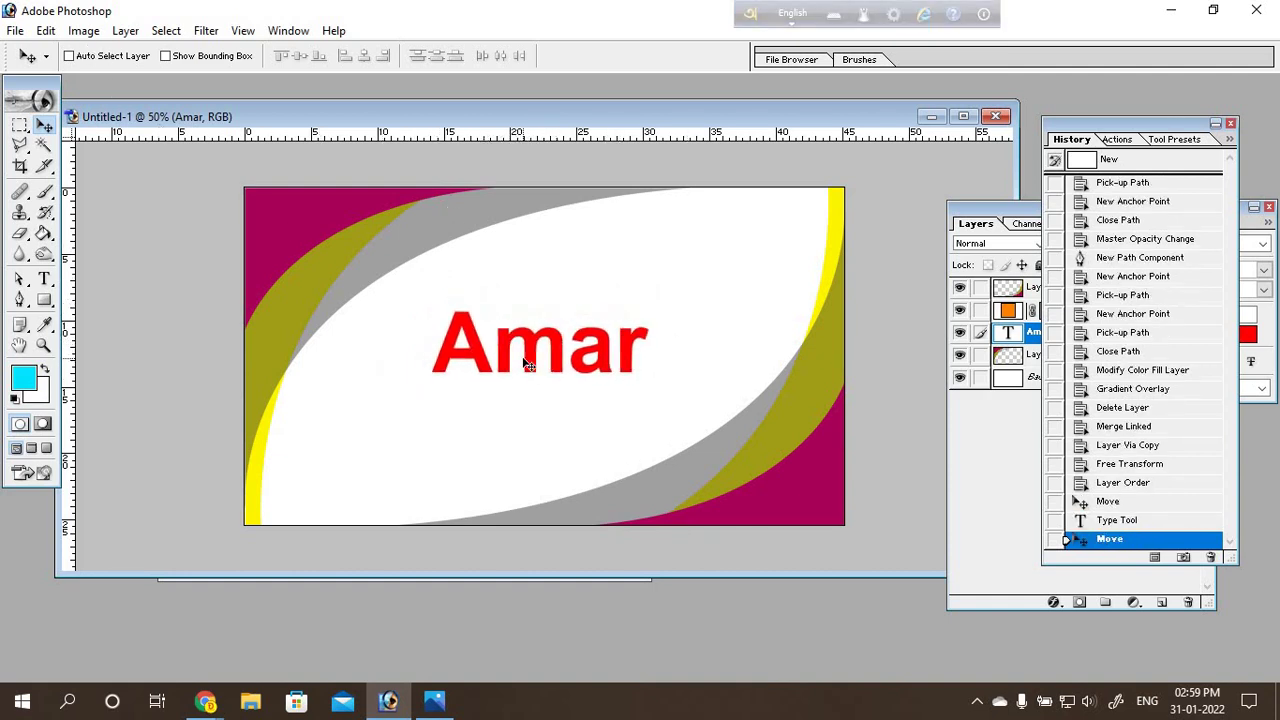
pyautogui.click(1010, 470)
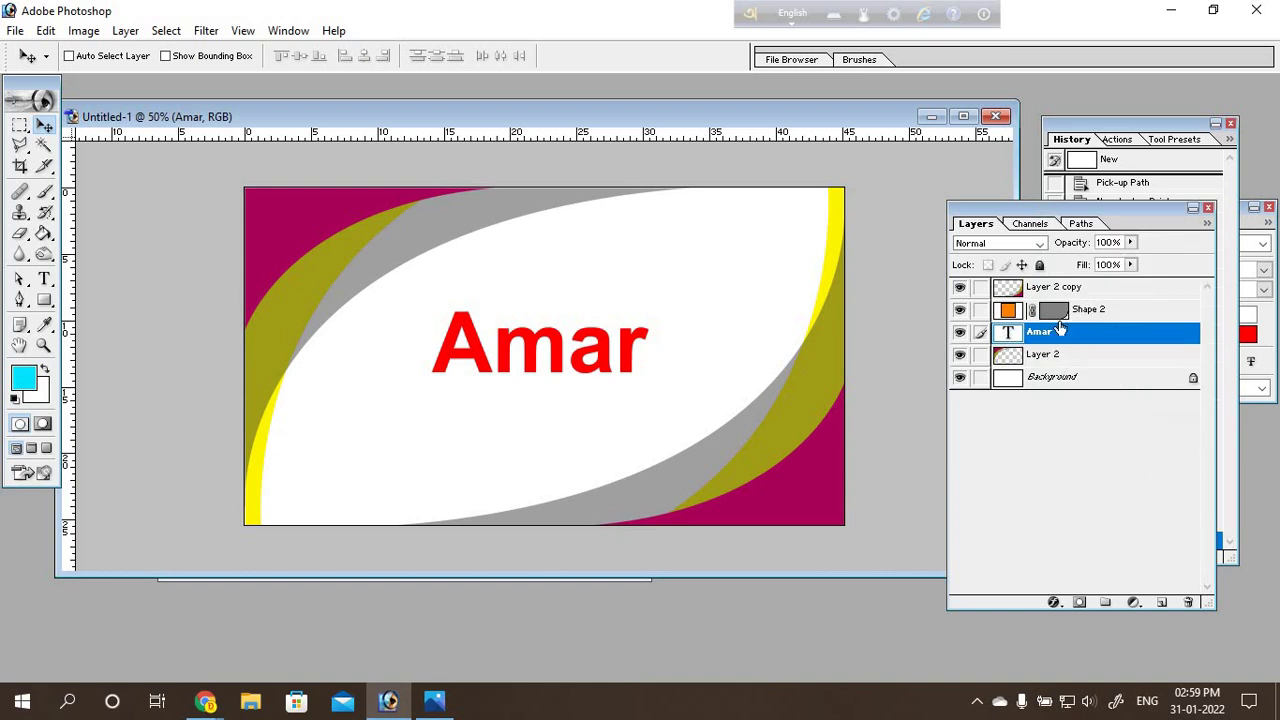
pyautogui.click(126, 31)
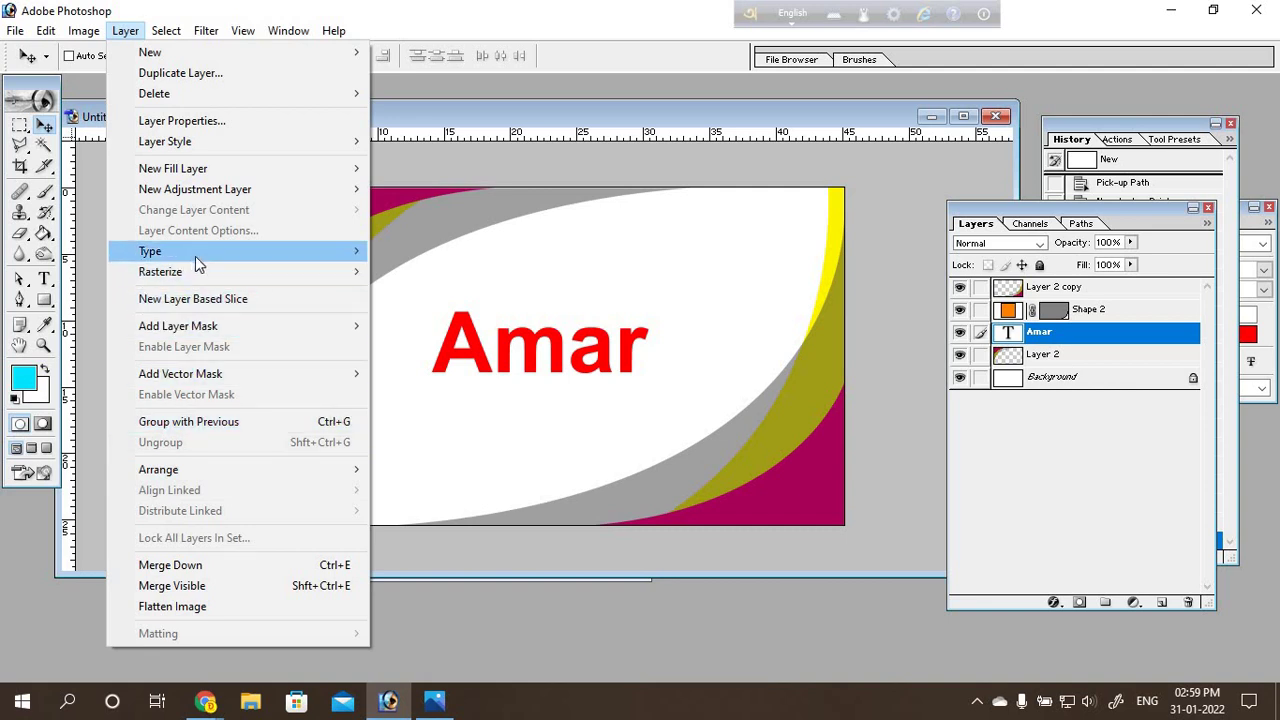
pyautogui.moveTo(150, 251)
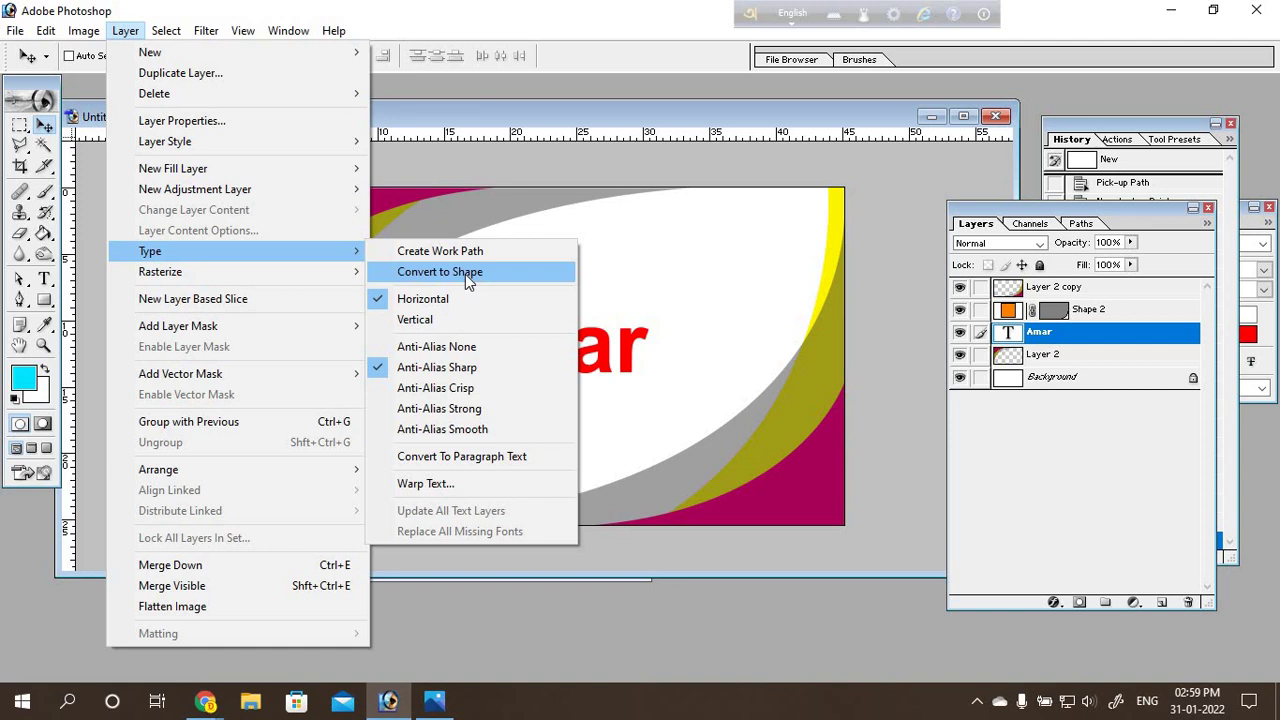
pyautogui.click(465, 274)
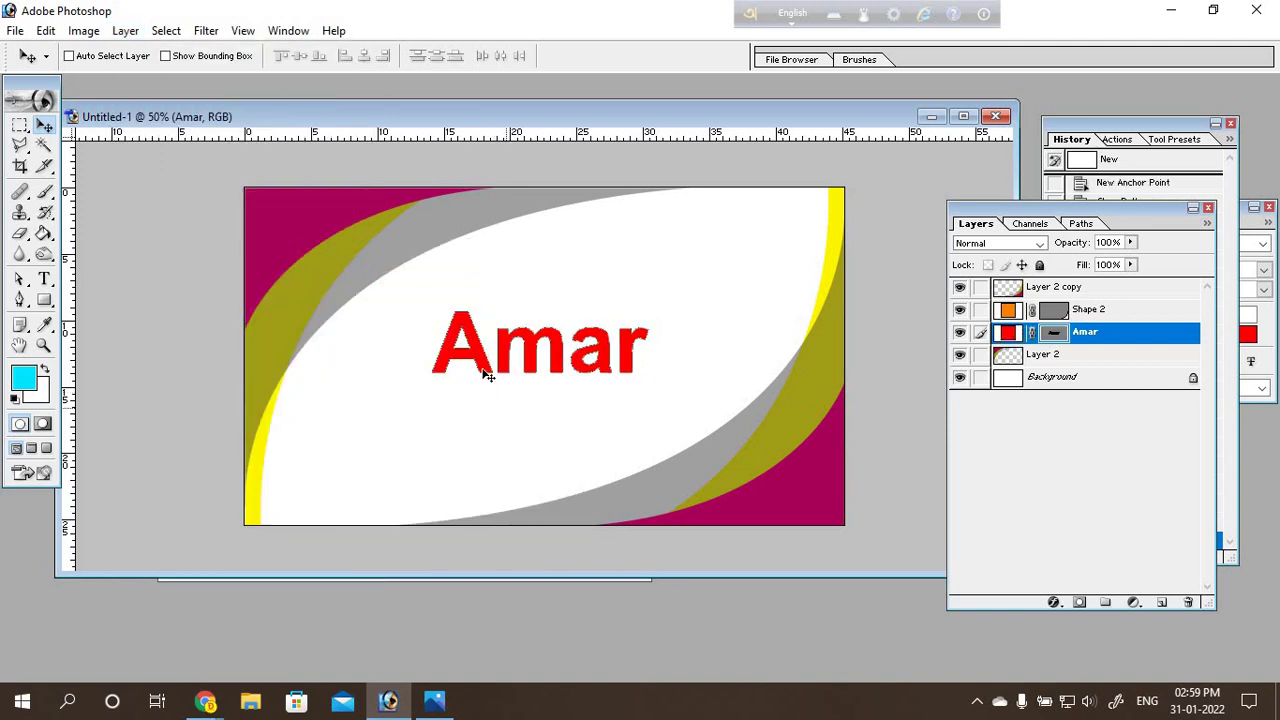
pyautogui.click(21, 305)
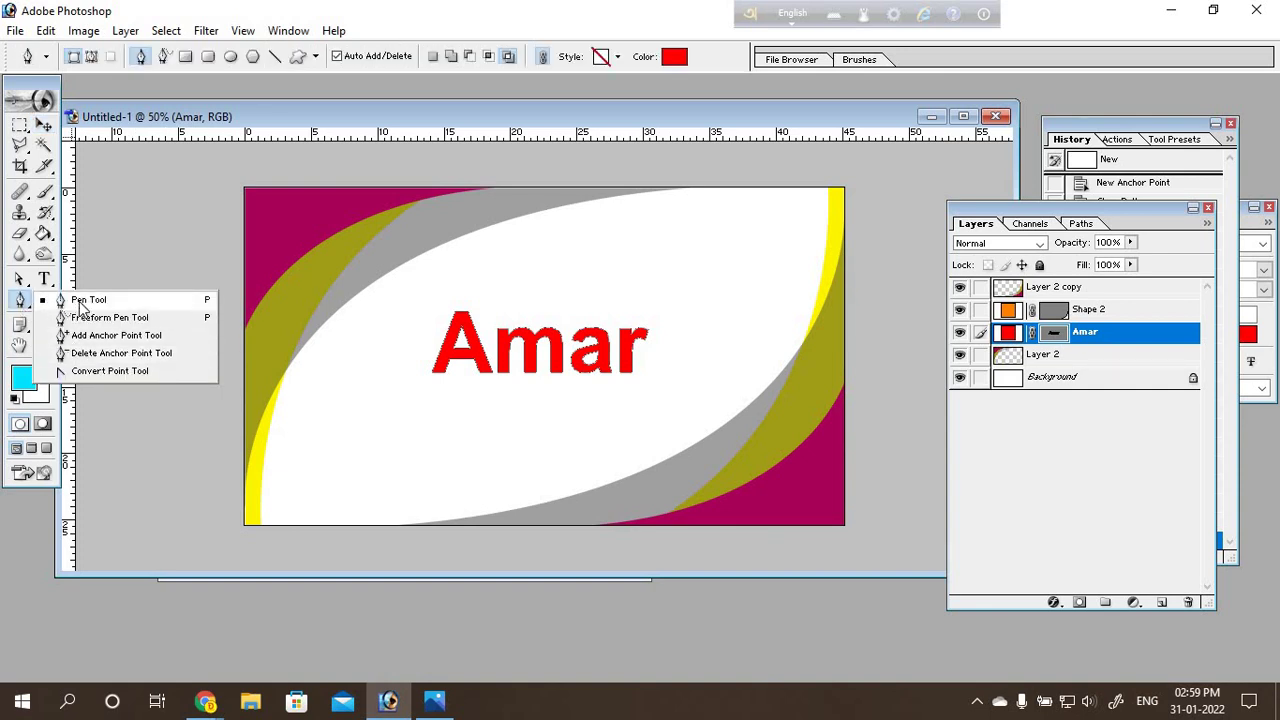
# Step: At 200% zoom, add an anchor point and pull it into a rounded drip at the A's lower left
pyautogui.click(81, 303)
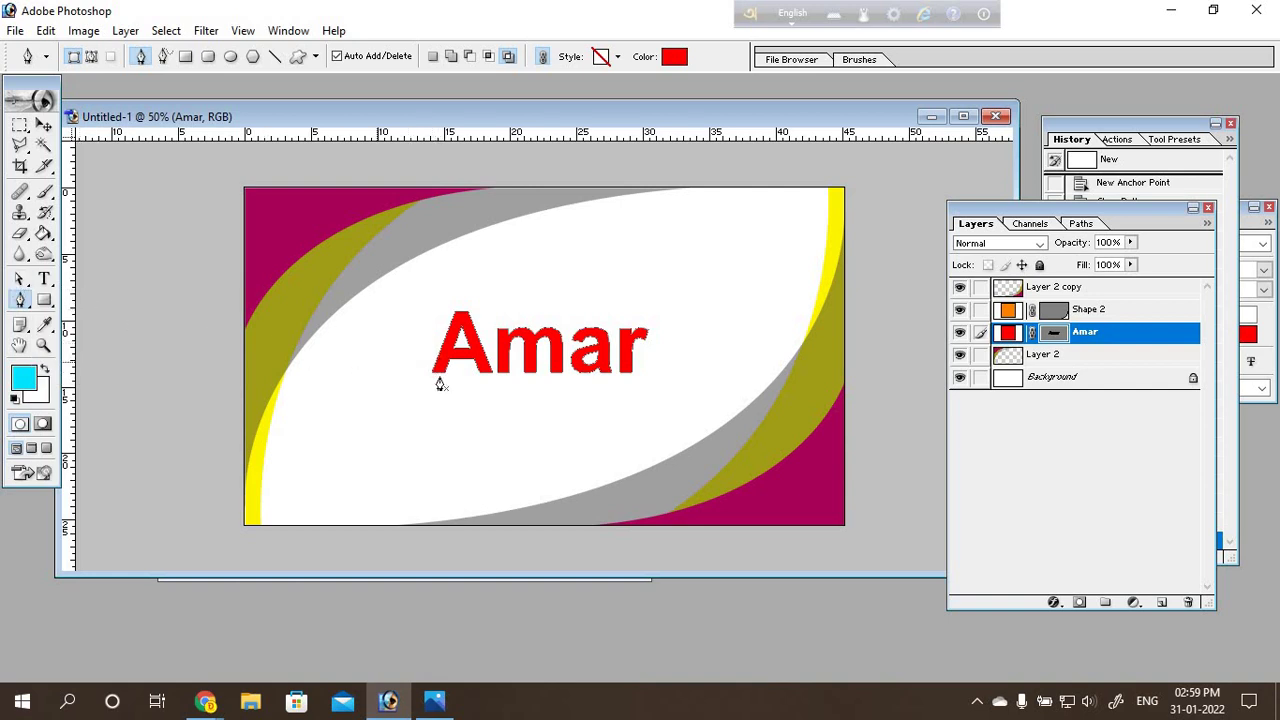
pyautogui.click(20, 300)
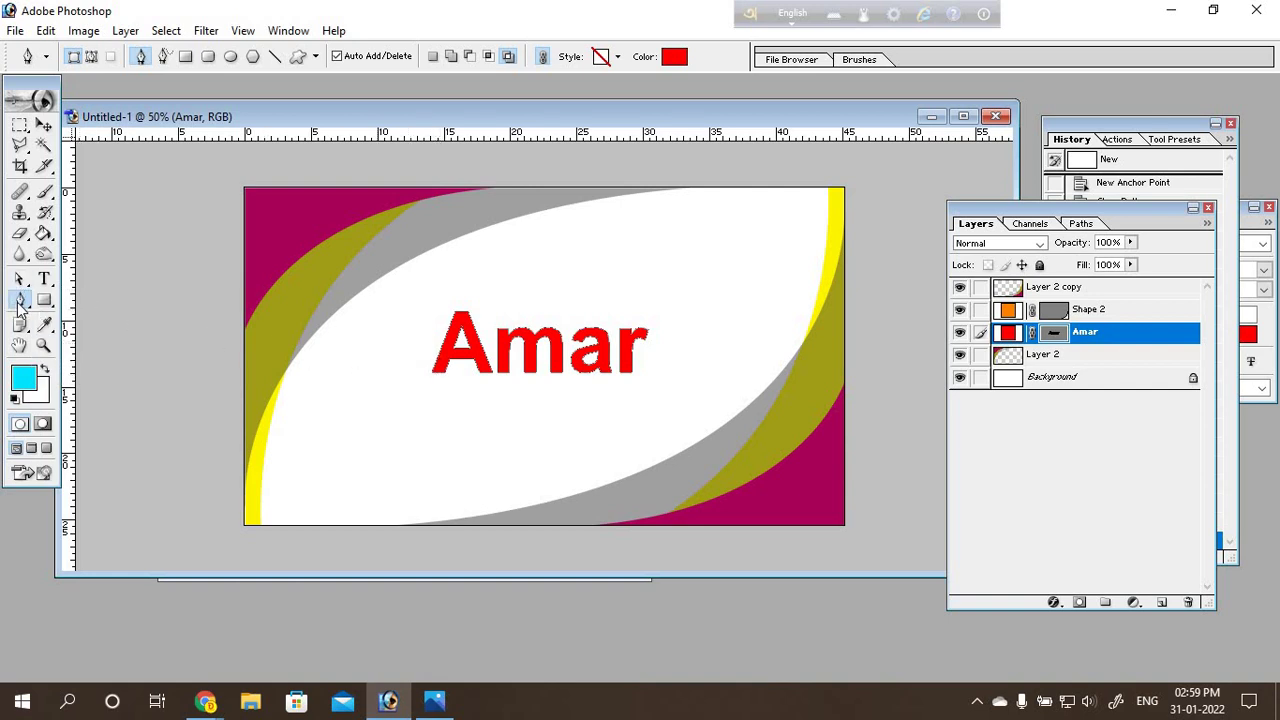
pyautogui.click(418, 383)
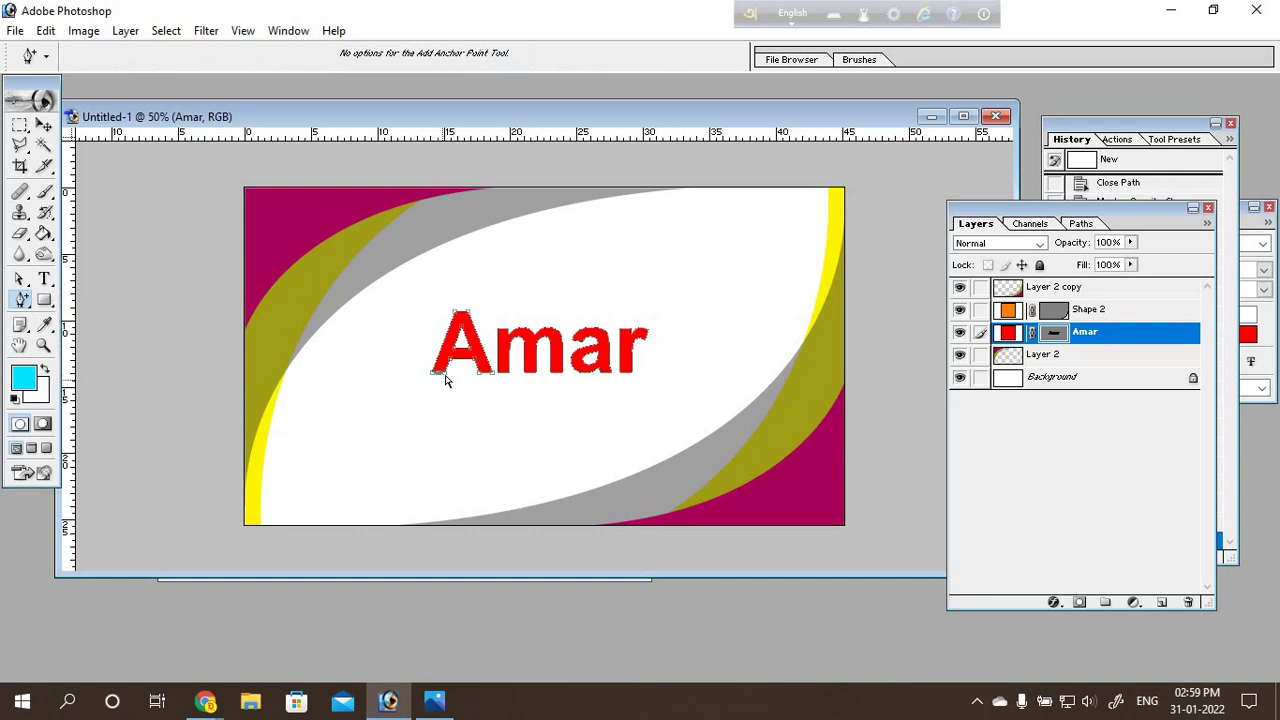
pyautogui.moveTo(445, 379); pyautogui.dragTo(451, 397)
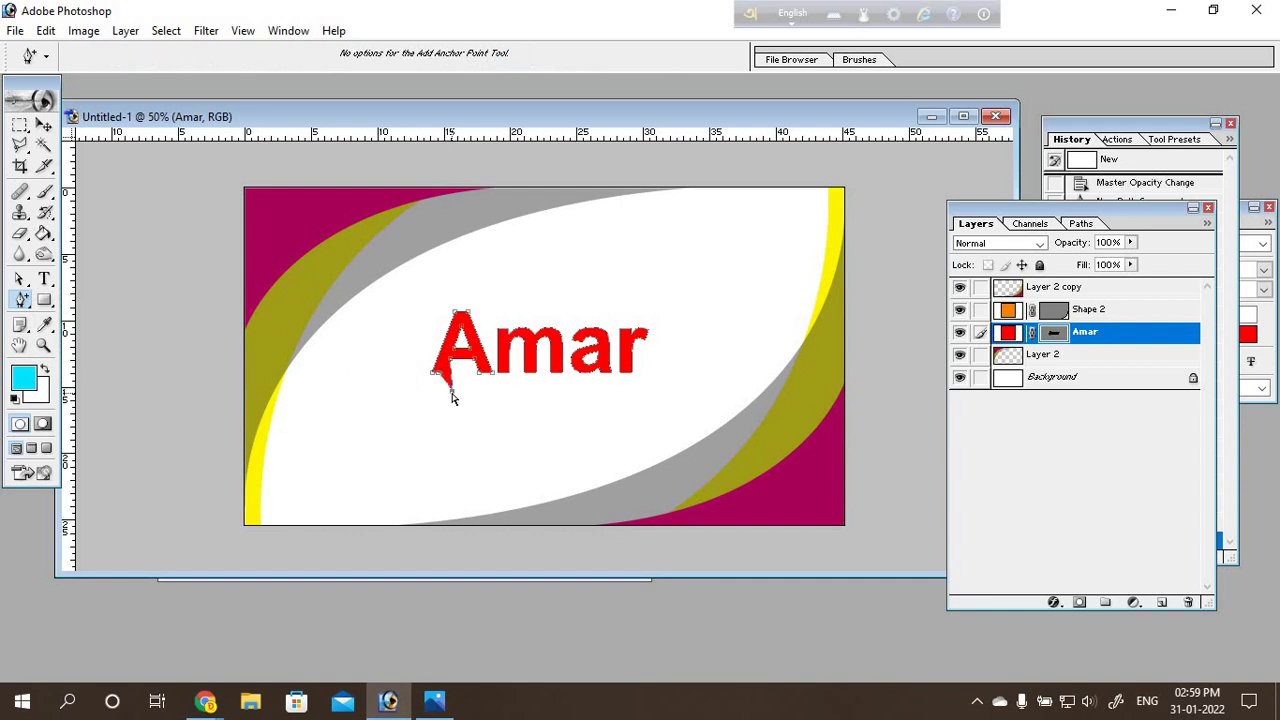
pyautogui.hotkey('ctrl', '+')
pyautogui.hotkey('ctrl', '+')
pyautogui.hotkey('ctrl', '+')
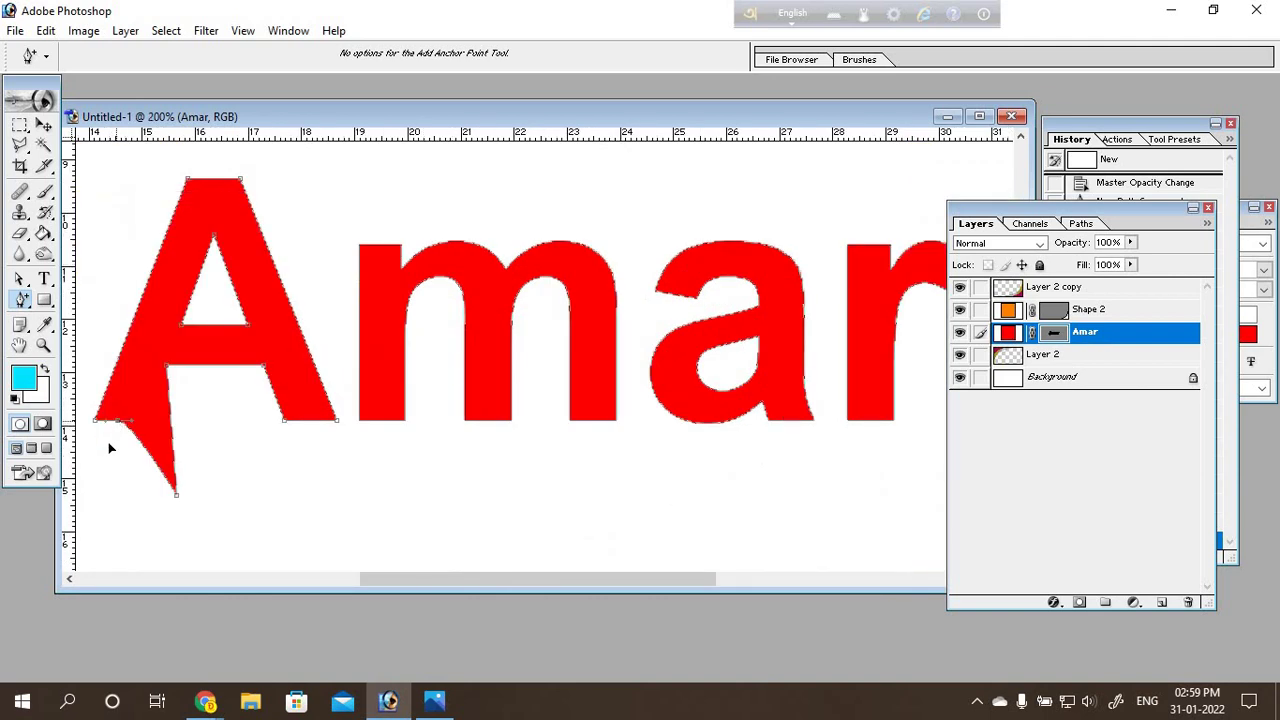
pyautogui.moveTo(101, 469)
pyautogui.mouseDown()
pyautogui.moveTo(124, 506)
pyautogui.moveTo(178, 530)
pyautogui.mouseUp()
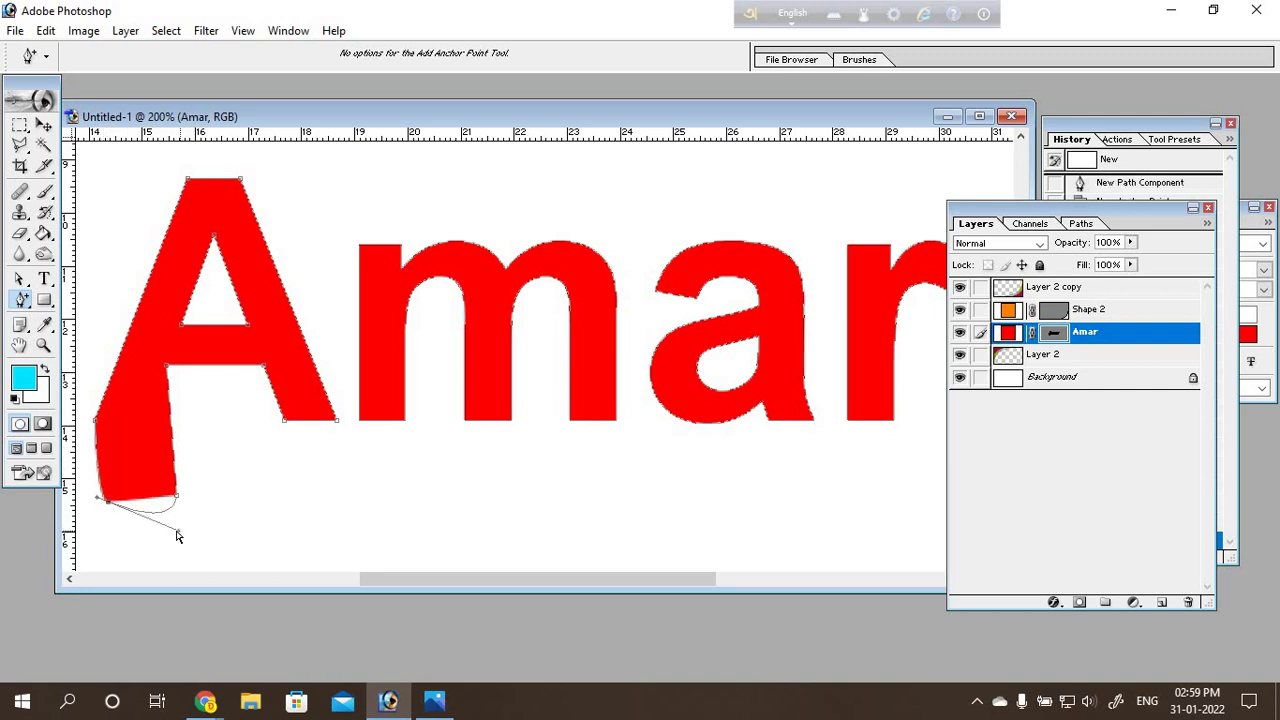
pyautogui.moveTo(97, 500); pyautogui.dragTo(630, 471)
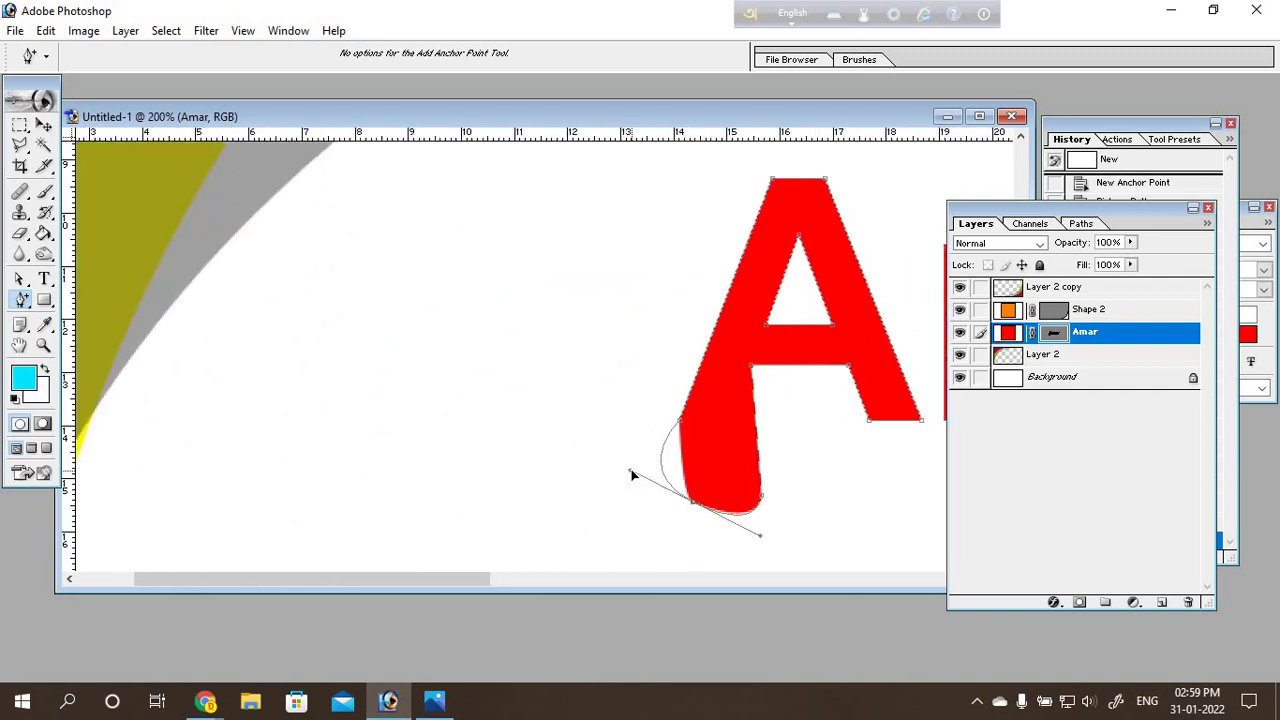
pyautogui.moveTo(468, 581); pyautogui.dragTo(667, 548)
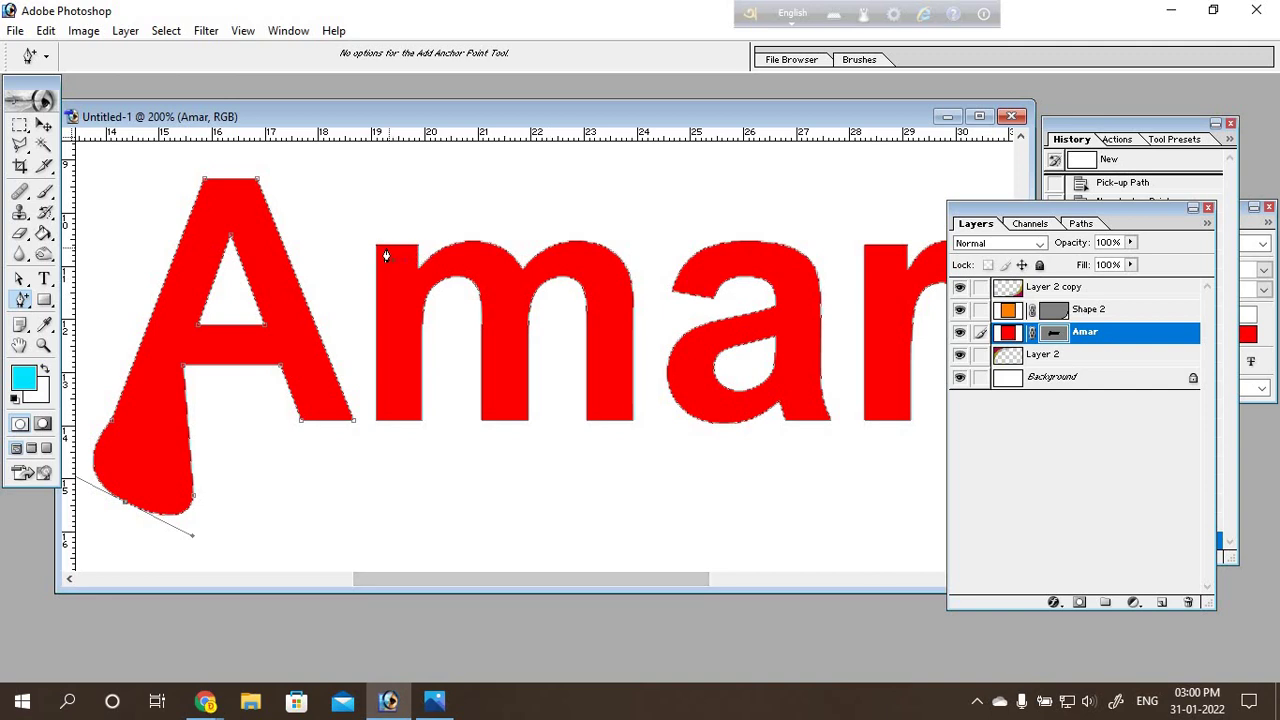
pyautogui.click(303, 427)
# Step: Pull a new point from the A's right leg into a long downward spike
pyautogui.moveTo(313, 456); pyautogui.dragTo(329, 506)
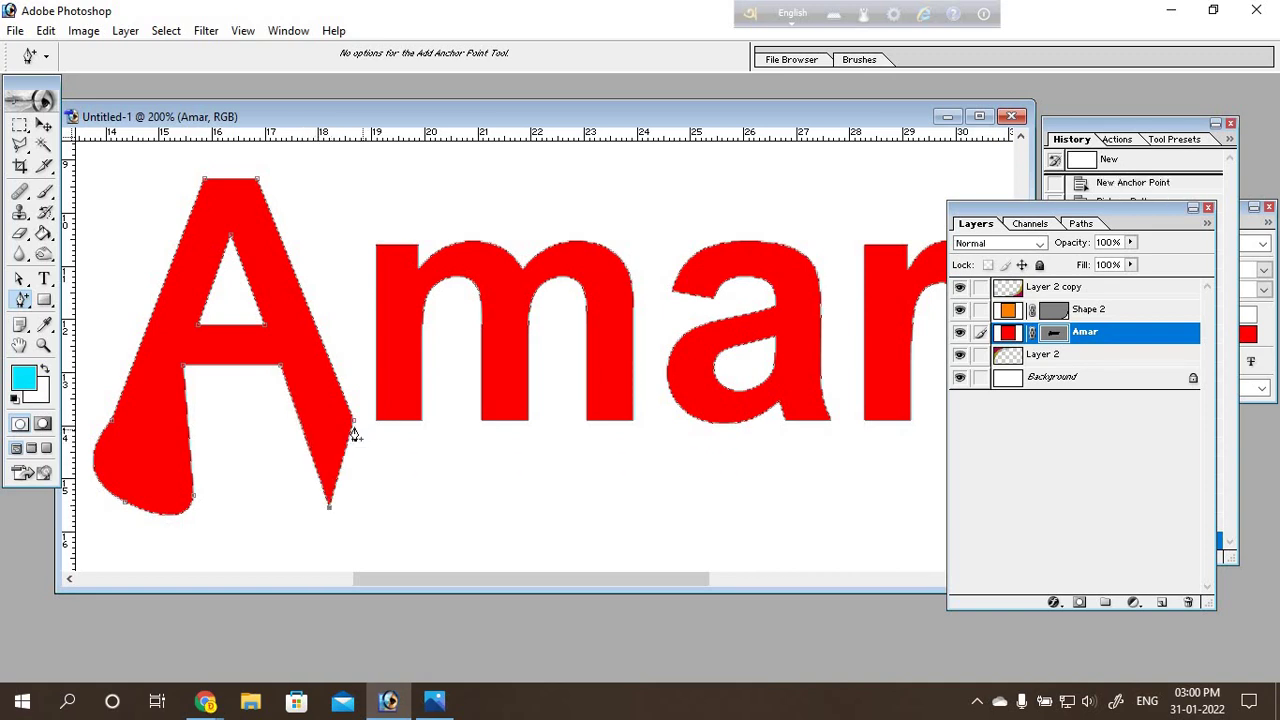
pyautogui.moveTo(362, 436)
pyautogui.mouseDown()
pyautogui.moveTo(467, 243)
pyautogui.moveTo(376, 180)
pyautogui.mouseUp()
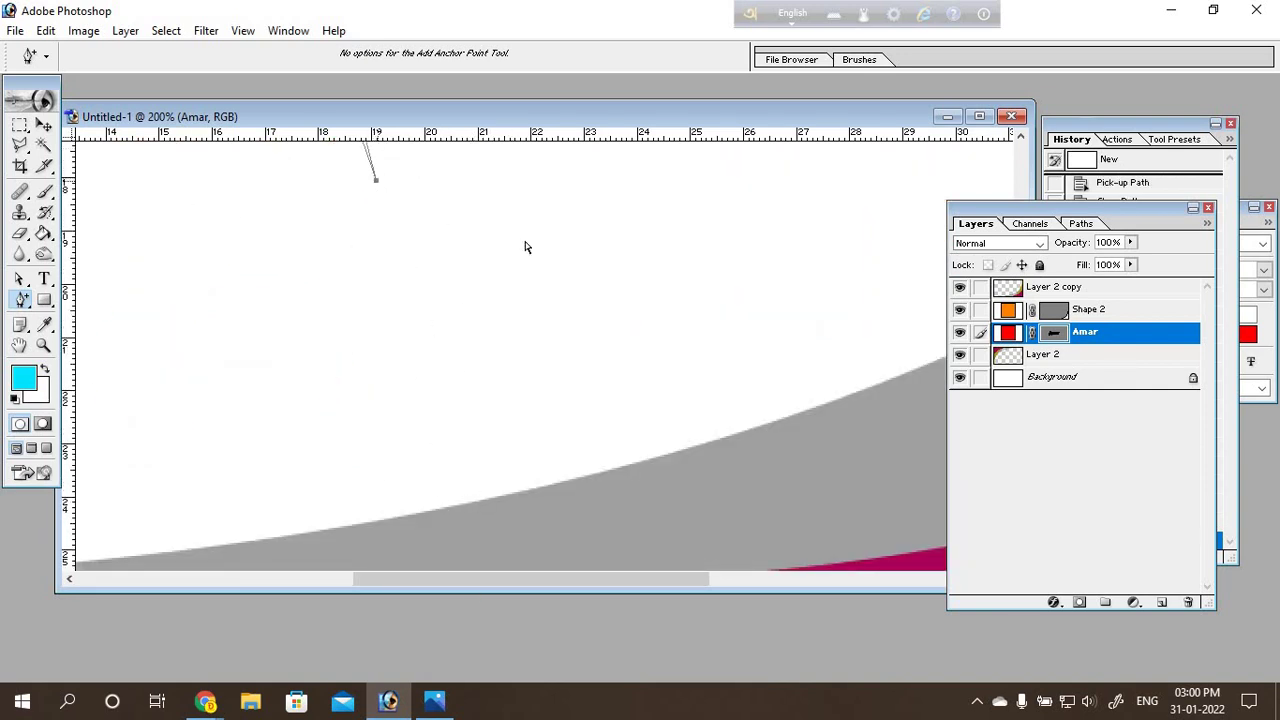
pyautogui.scroll(1, 266, 284)
pyautogui.scroll(1, 266, 284)
pyautogui.scroll(2, 266, 284)
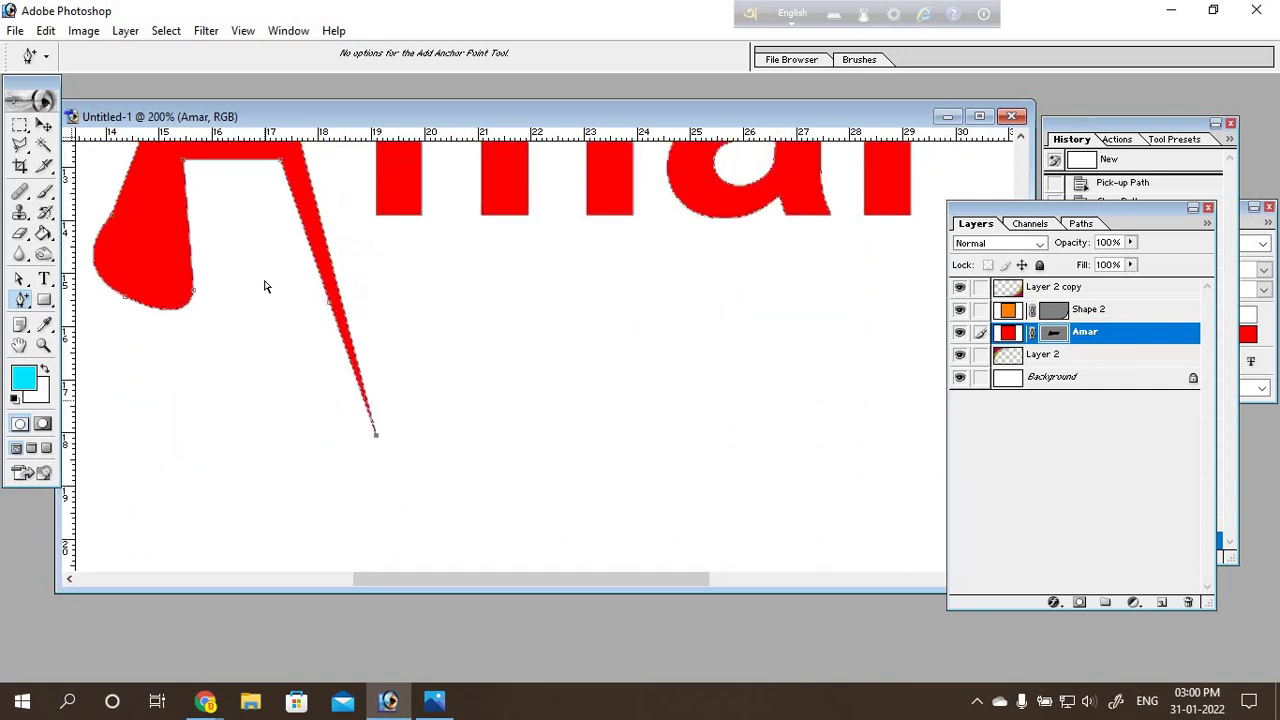
pyautogui.scroll(1, 264, 287)
pyautogui.scroll(1, 264, 287)
pyautogui.scroll(1, 445, 383)
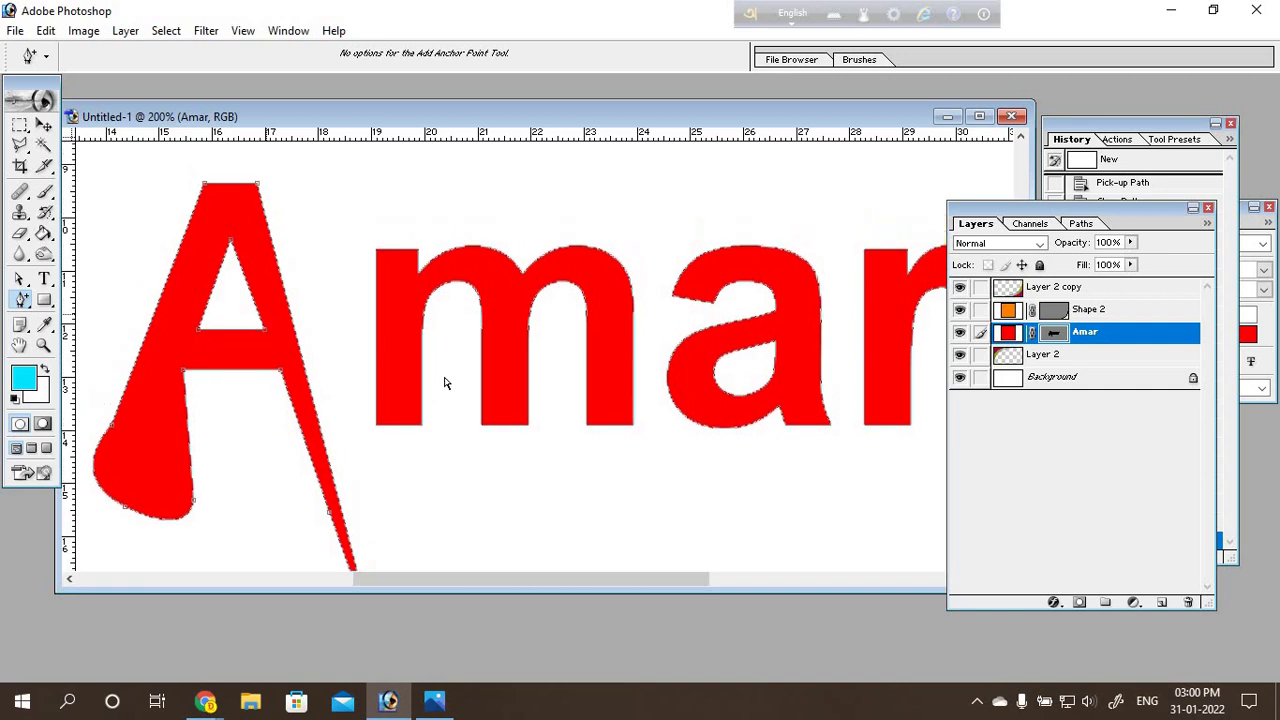
# Step: Reshape the m's top-left points into a pointed wedge before the m
pyautogui.click(389, 429)
pyautogui.moveTo(376, 252); pyautogui.dragTo(290, 218)
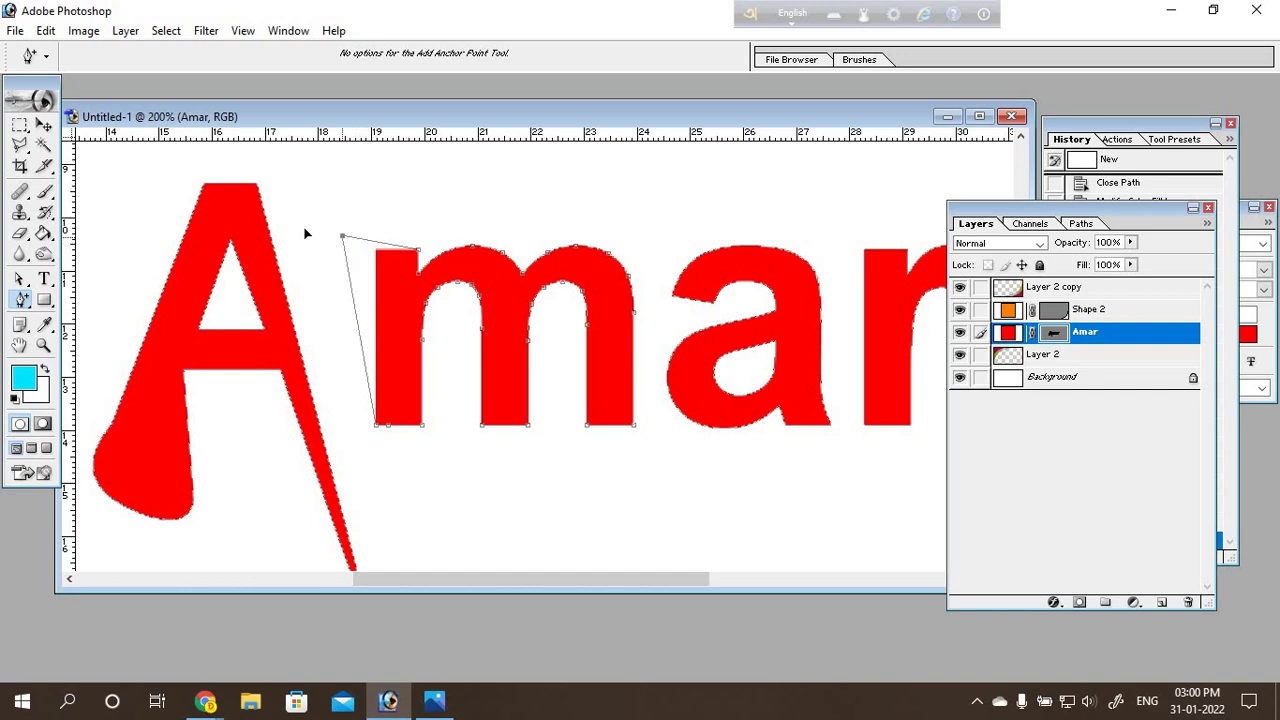
pyautogui.click(389, 248)
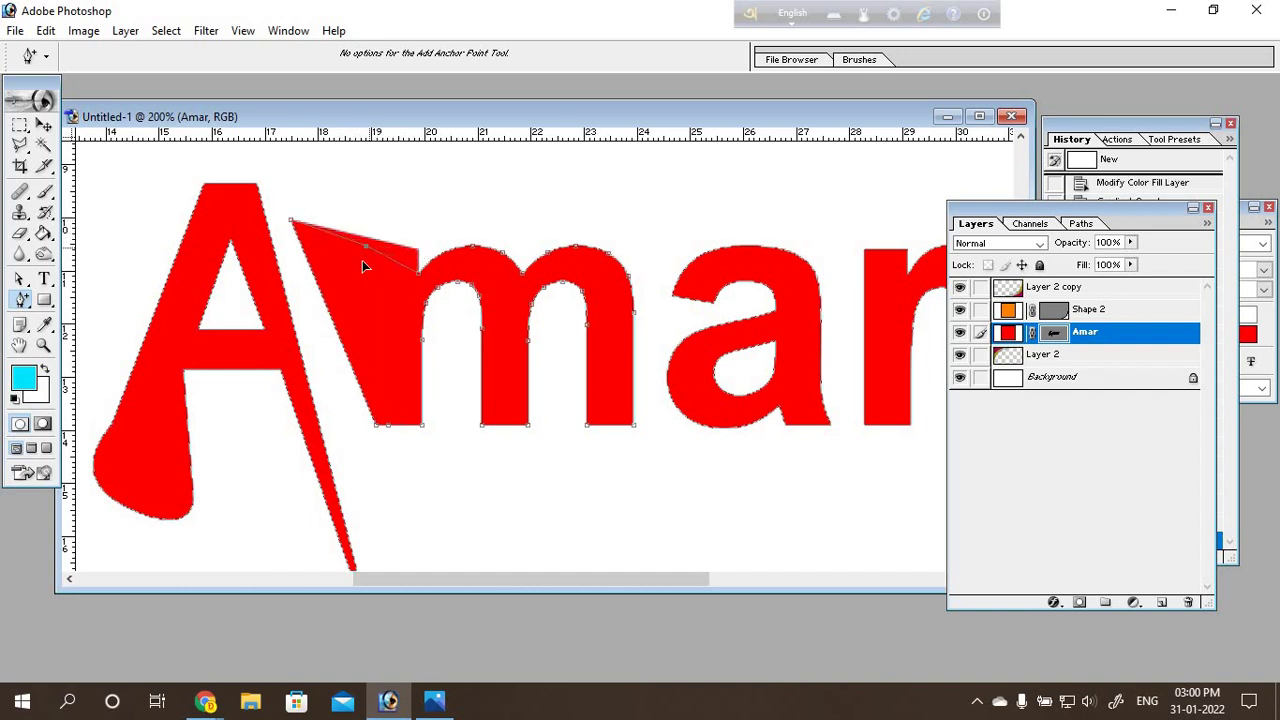
pyautogui.moveTo(363, 263); pyautogui.dragTo(362, 277)
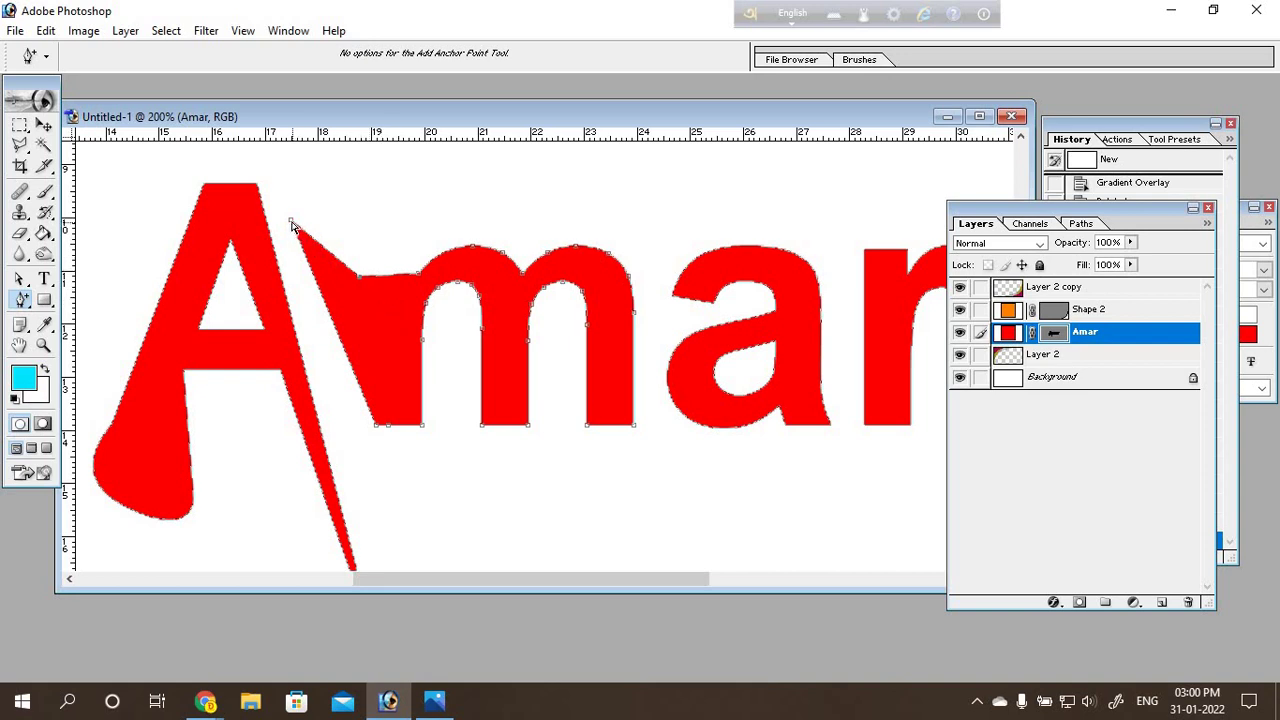
pyautogui.moveTo(361, 234); pyautogui.dragTo(405, 231)
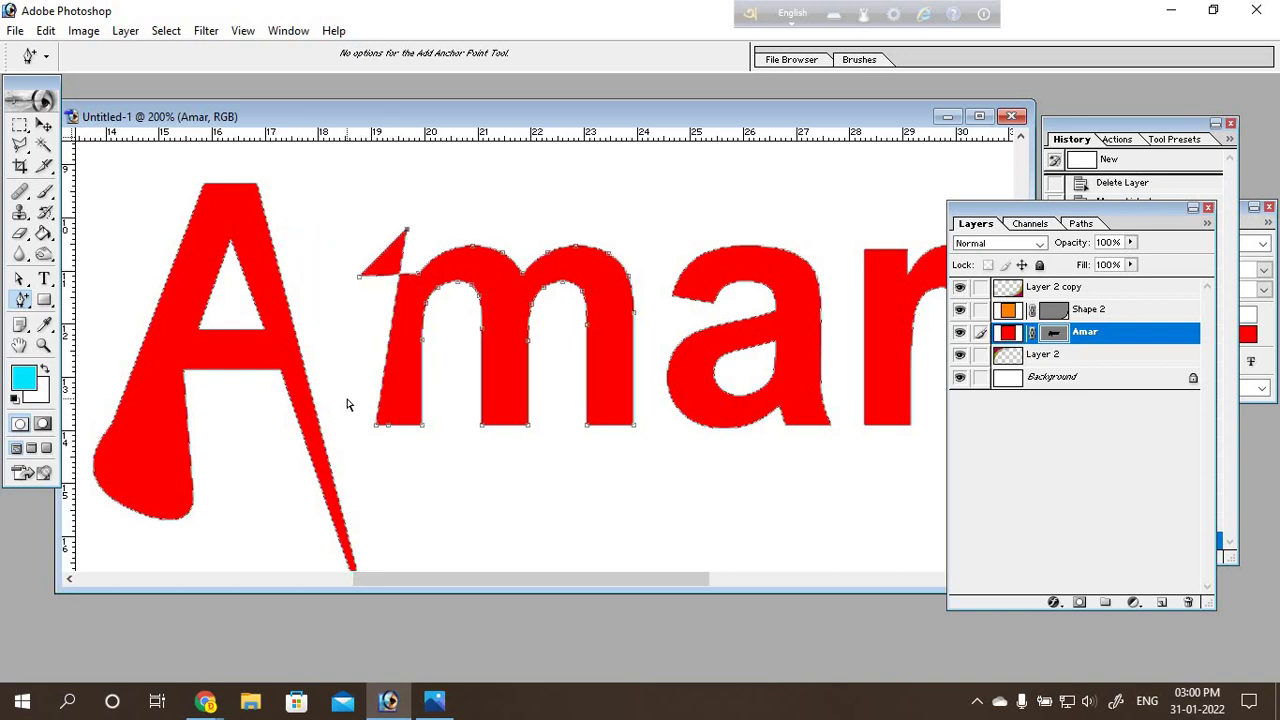
pyautogui.moveTo(358, 275); pyautogui.dragTo(332, 298)
pyautogui.moveTo(475, 586); pyautogui.dragTo(600, 586)
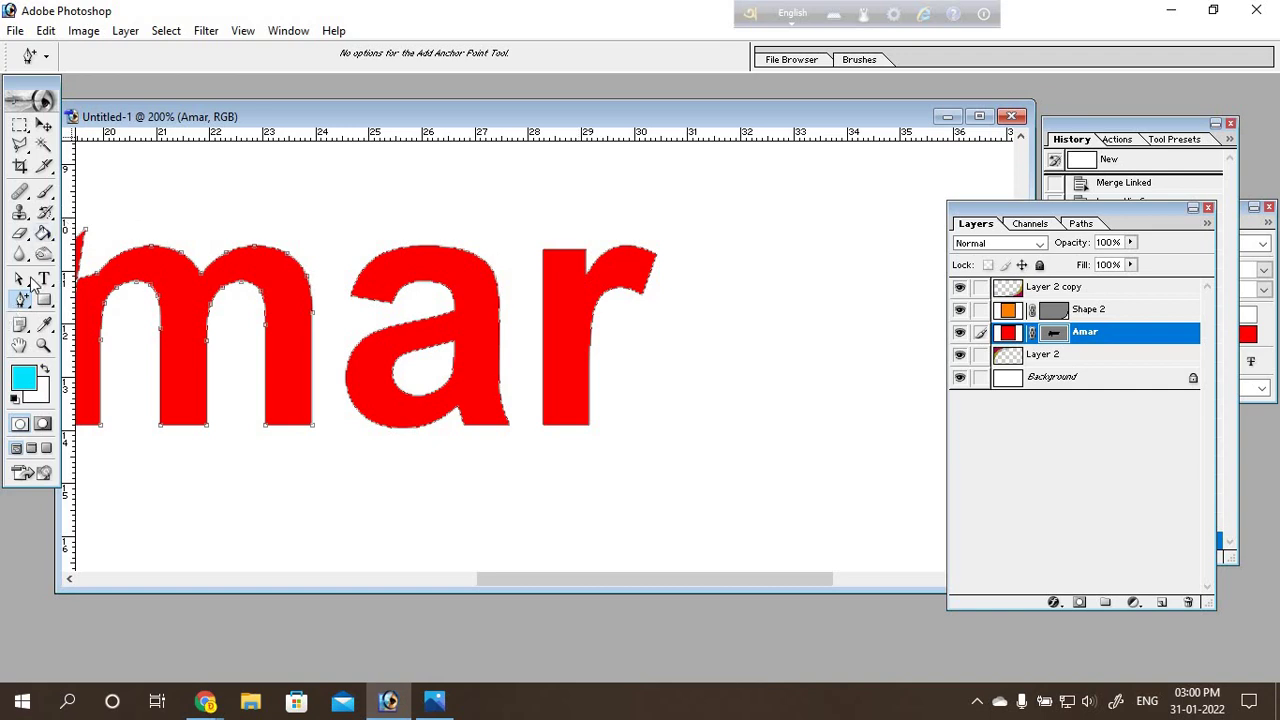
# Step: With Direct Selection, raise the r's stem top and extend its arm
pyautogui.moveTo(20, 281); pyautogui.dragTo(66, 310)
pyautogui.click(66, 300)
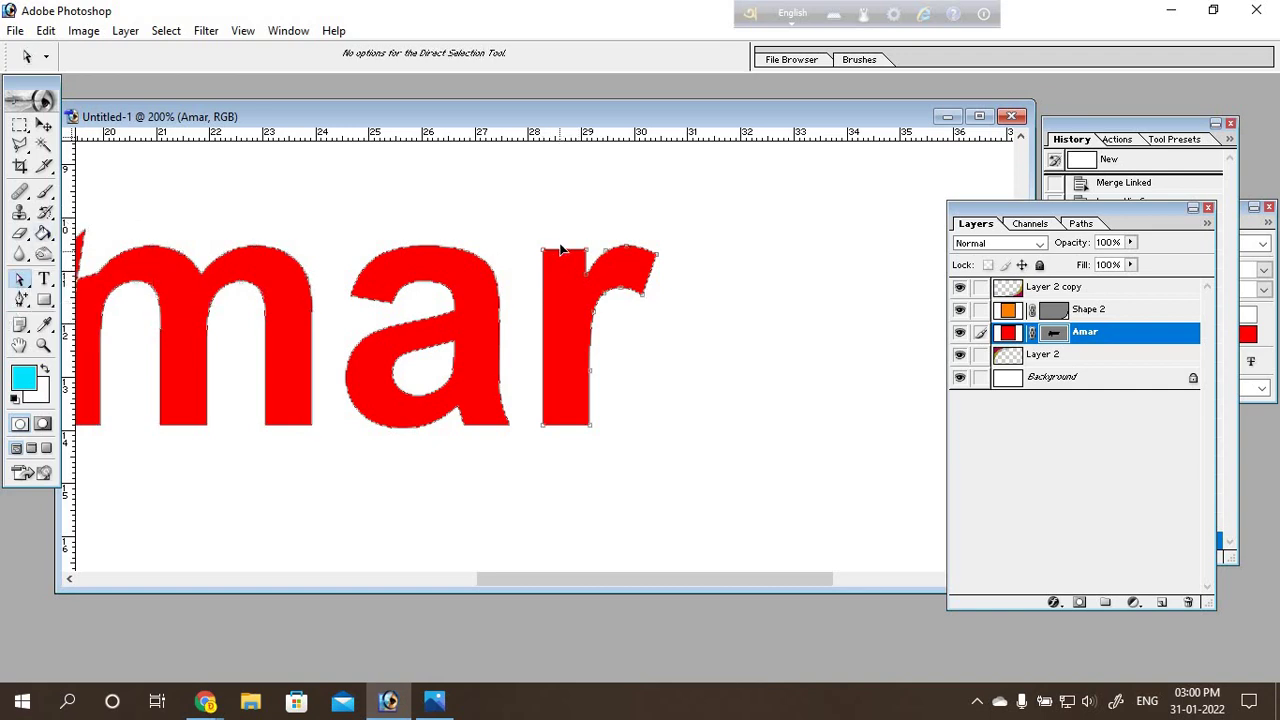
pyautogui.moveTo(561, 249); pyautogui.dragTo(563, 212)
pyautogui.moveTo(563, 212); pyautogui.dragTo(560, 208)
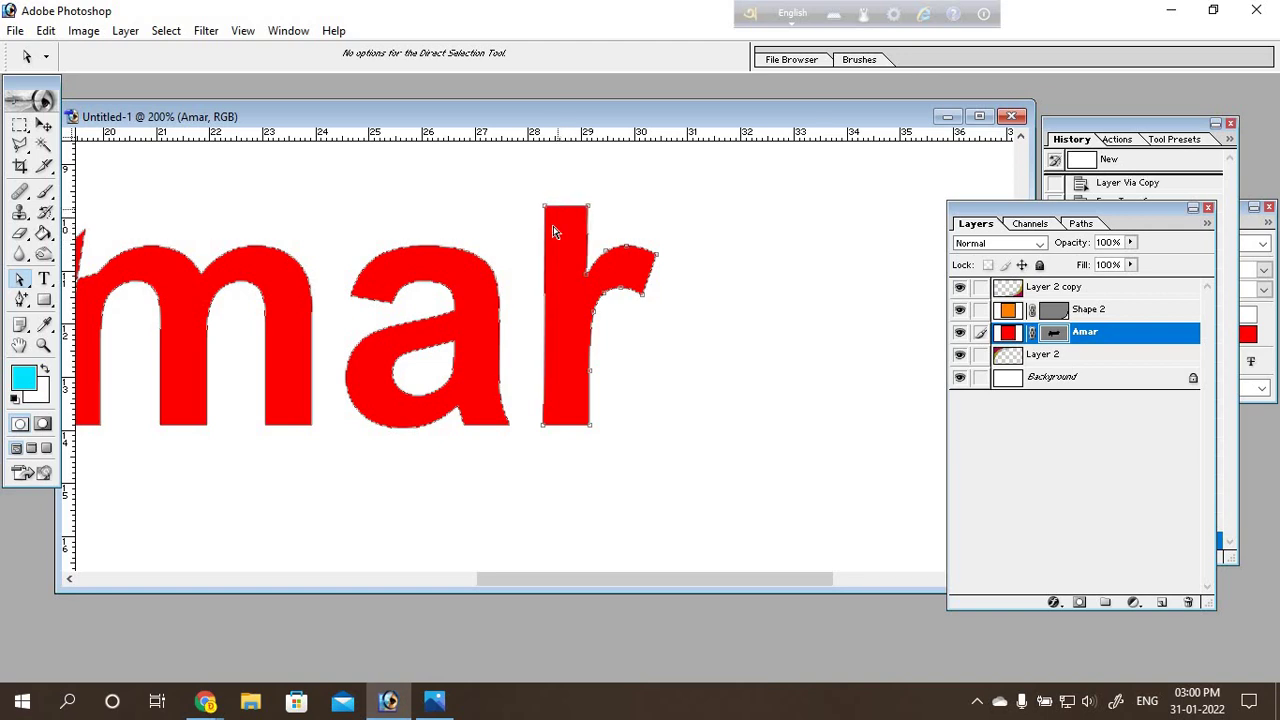
pyautogui.moveTo(595, 583); pyautogui.dragTo(530, 583)
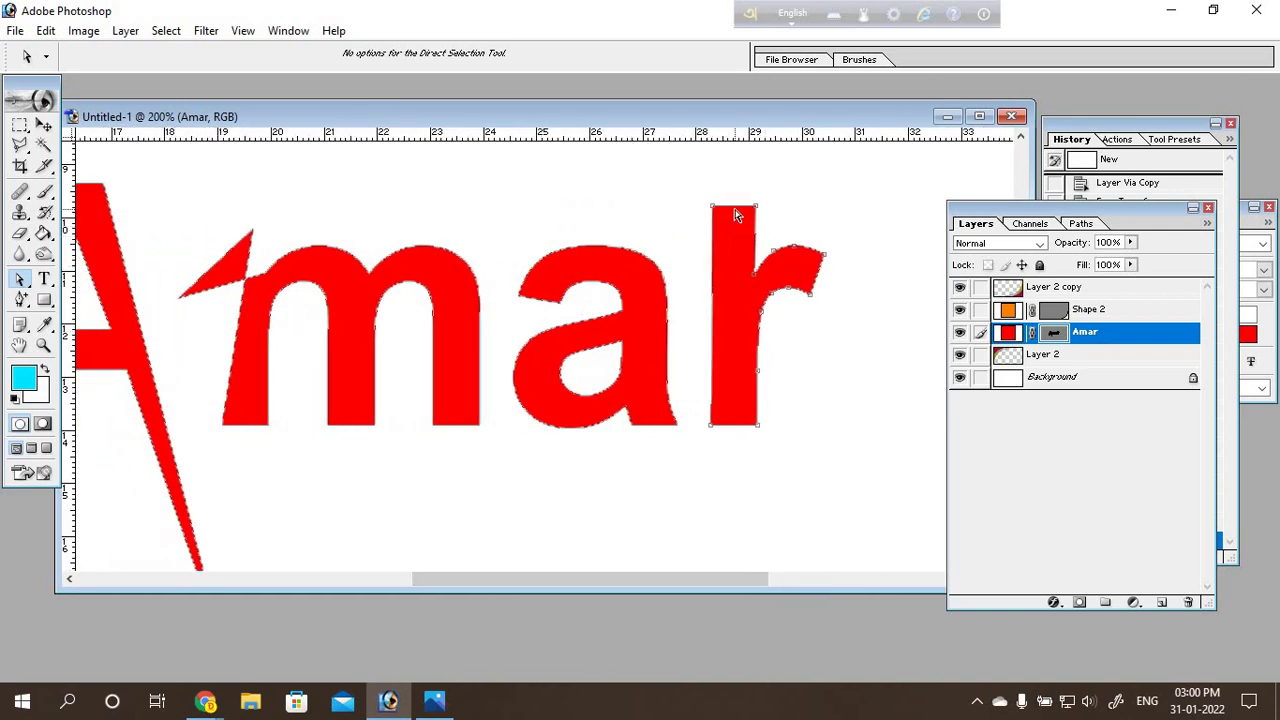
pyautogui.moveTo(735, 206); pyautogui.dragTo(735, 182)
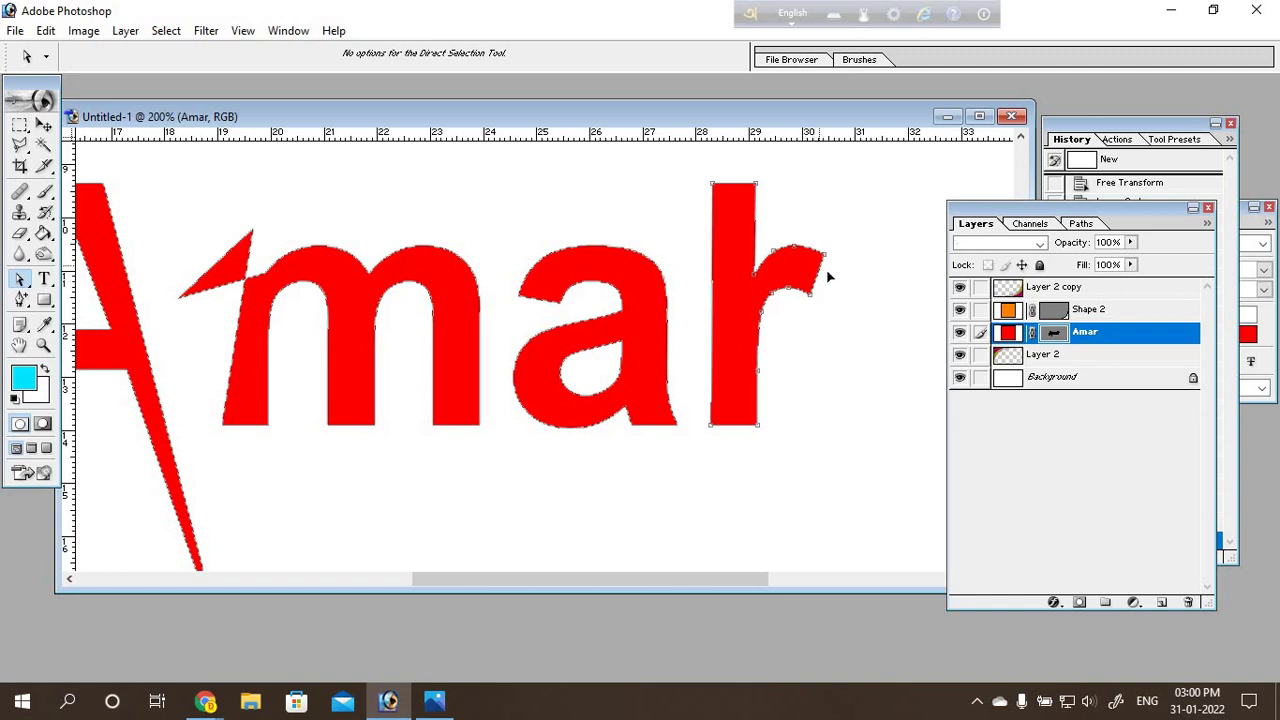
pyautogui.moveTo(834, 274); pyautogui.dragTo(834, 275)
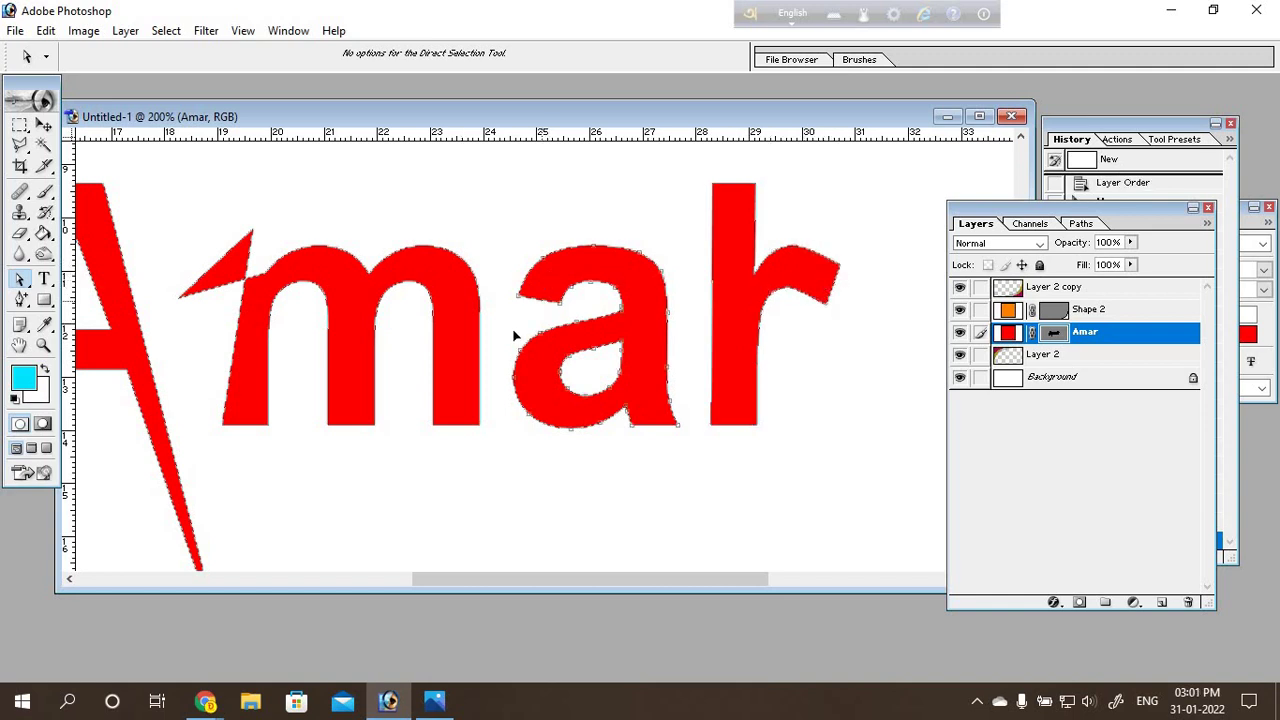
# Step: Adjust the a's upper-left tip, drop the m's middle stem below the baseline, and zoom out
pyautogui.moveTo(514, 334); pyautogui.dragTo(502, 308)
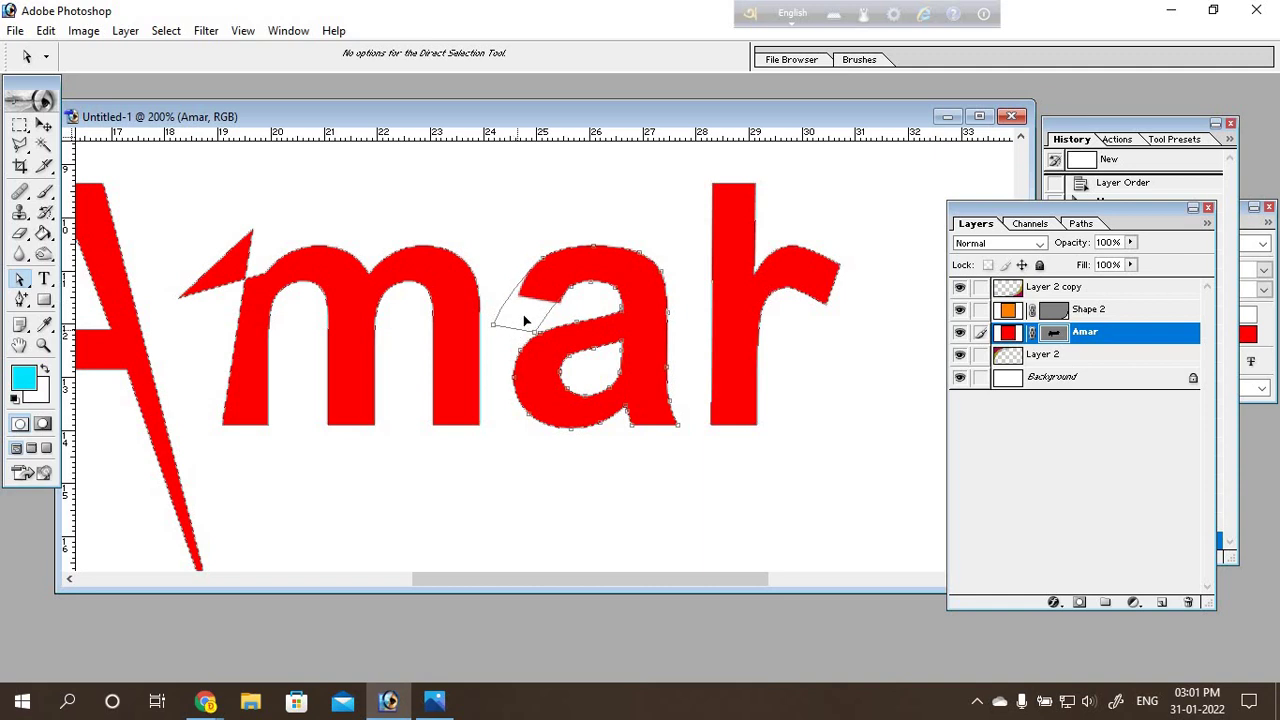
pyautogui.click(669, 318)
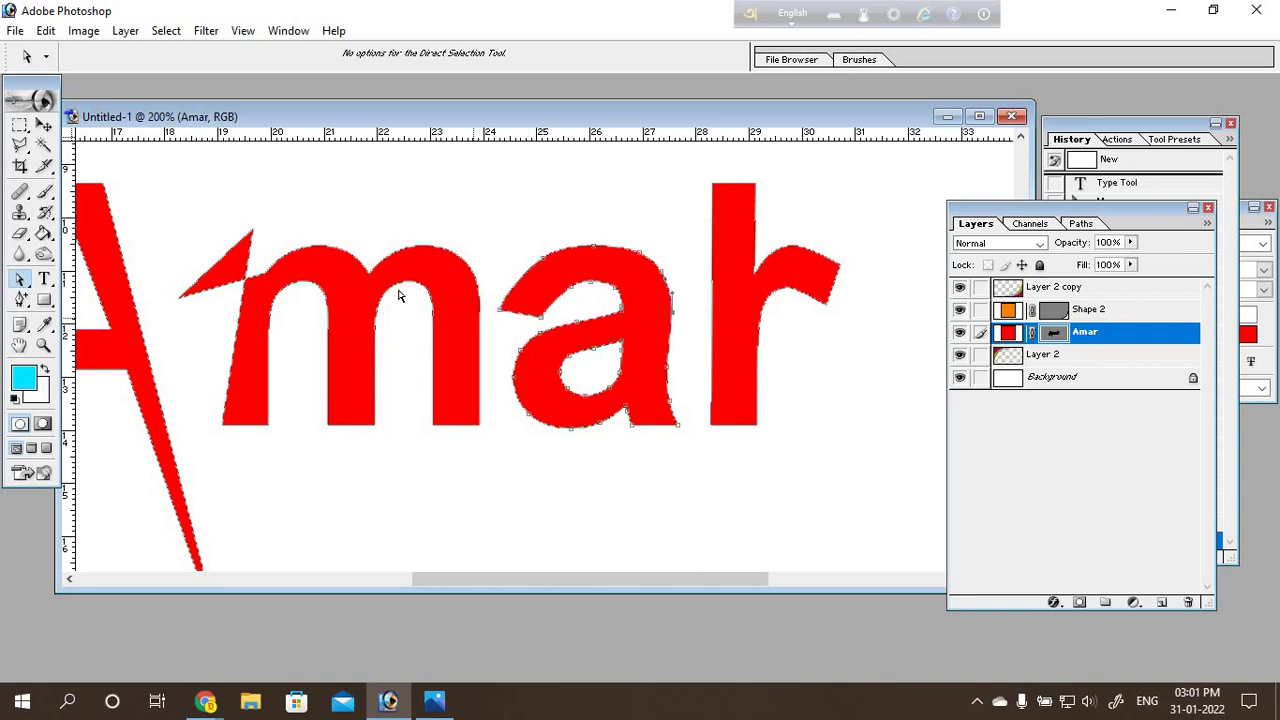
pyautogui.moveTo(353, 427); pyautogui.dragTo(355, 512)
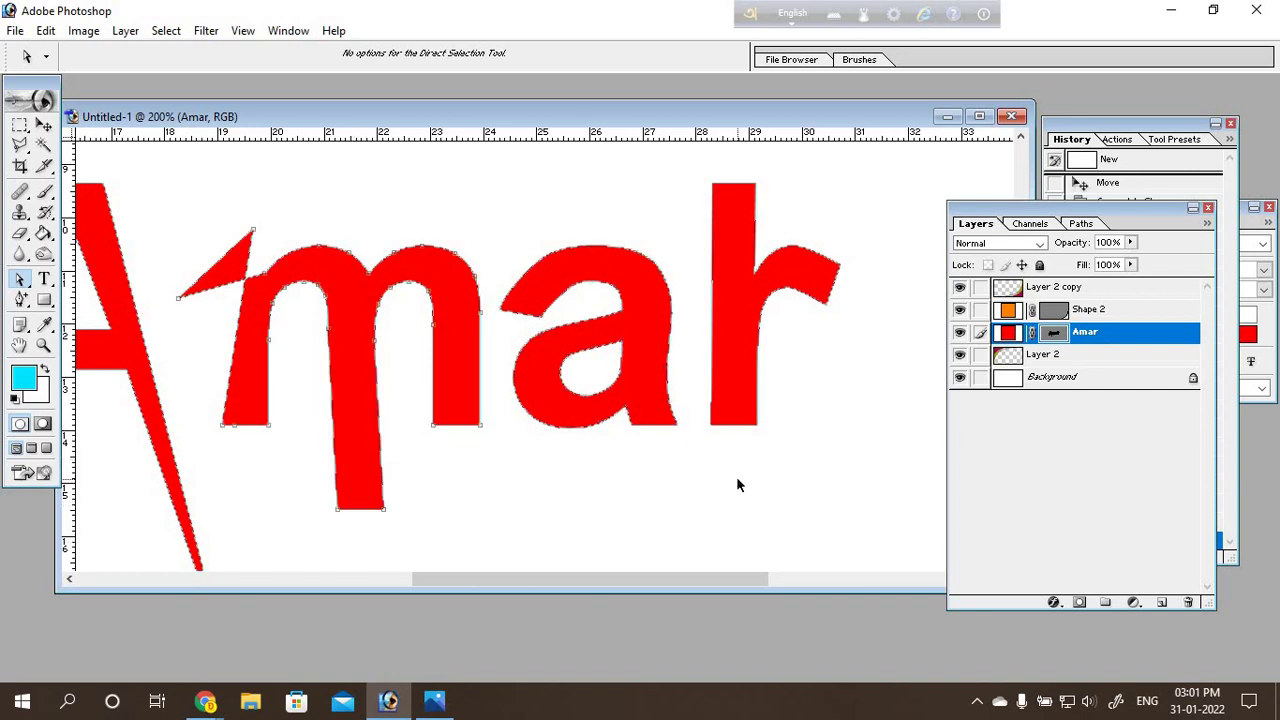
pyautogui.hotkey('ctrl', '-')
pyautogui.hotkey('ctrl', '-')
pyautogui.hotkey('ctrl', '-')
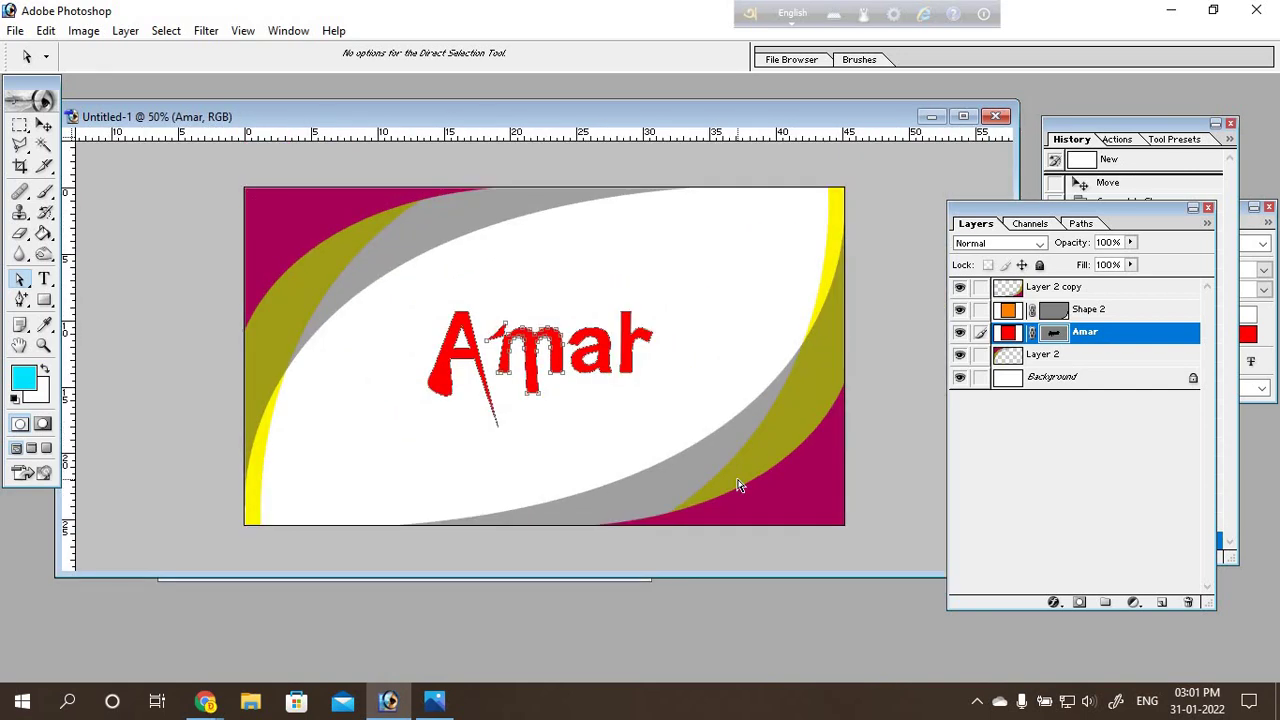
# Step: Hide the path outlines, return to the Move tool, and minimise Photoshop
pyautogui.click(738, 481)
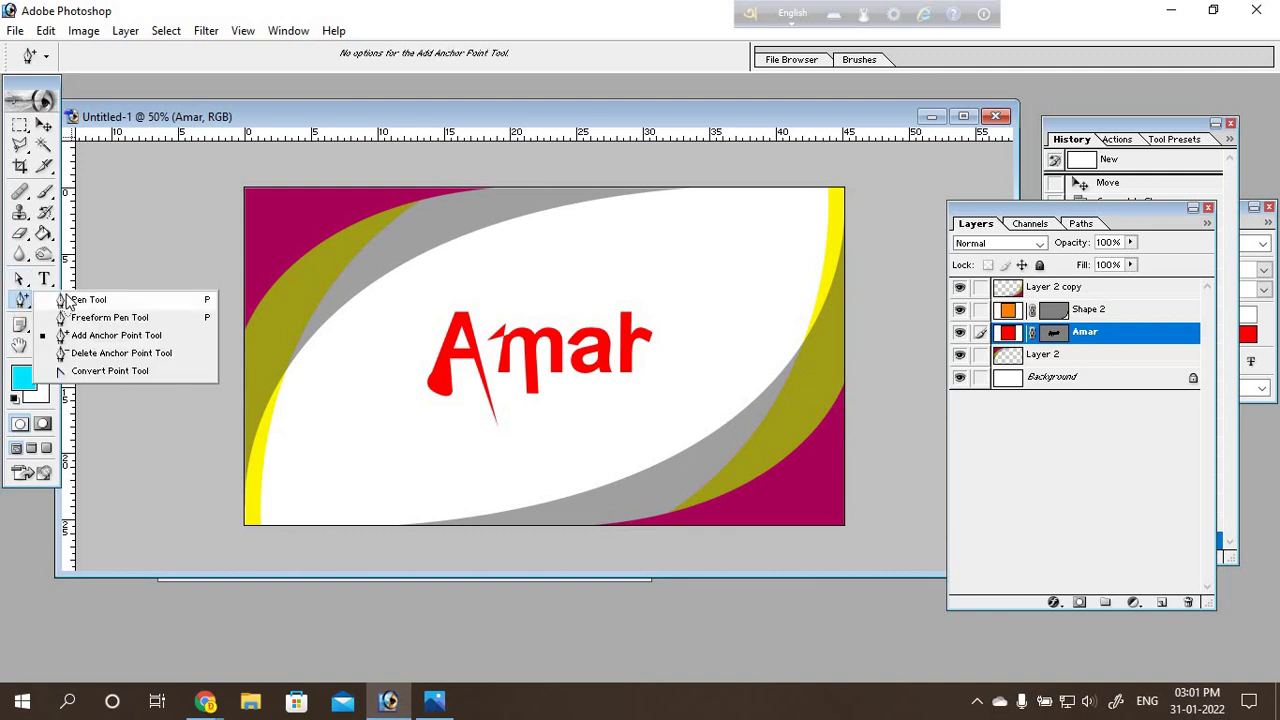
pyautogui.moveTo(18, 302); pyautogui.dragTo(103, 300)
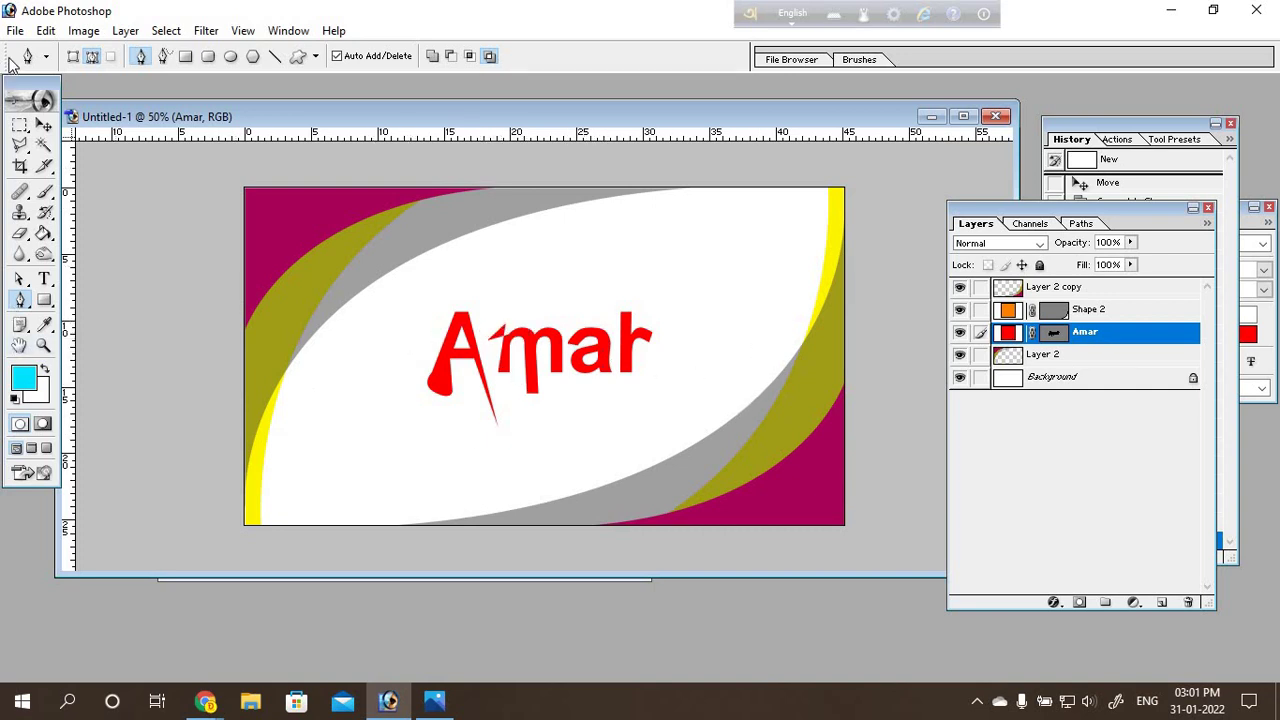
pyautogui.click(44, 124)
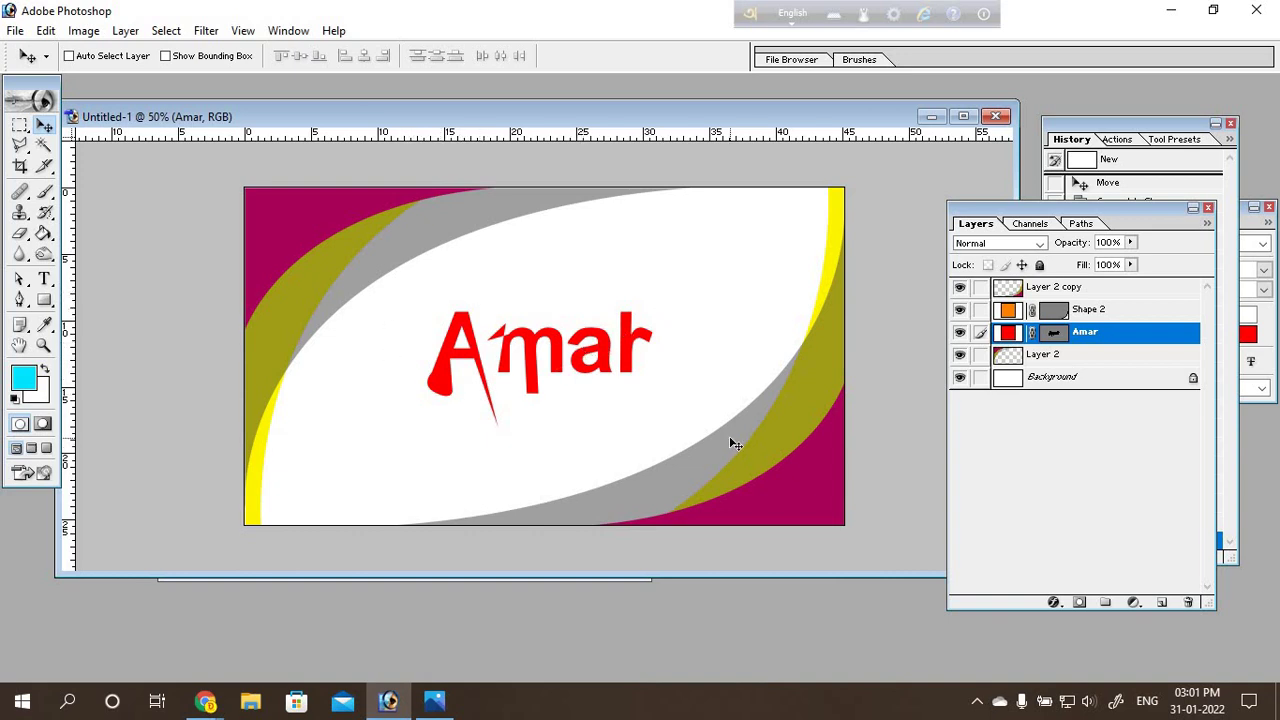
pyautogui.click(390, 700)
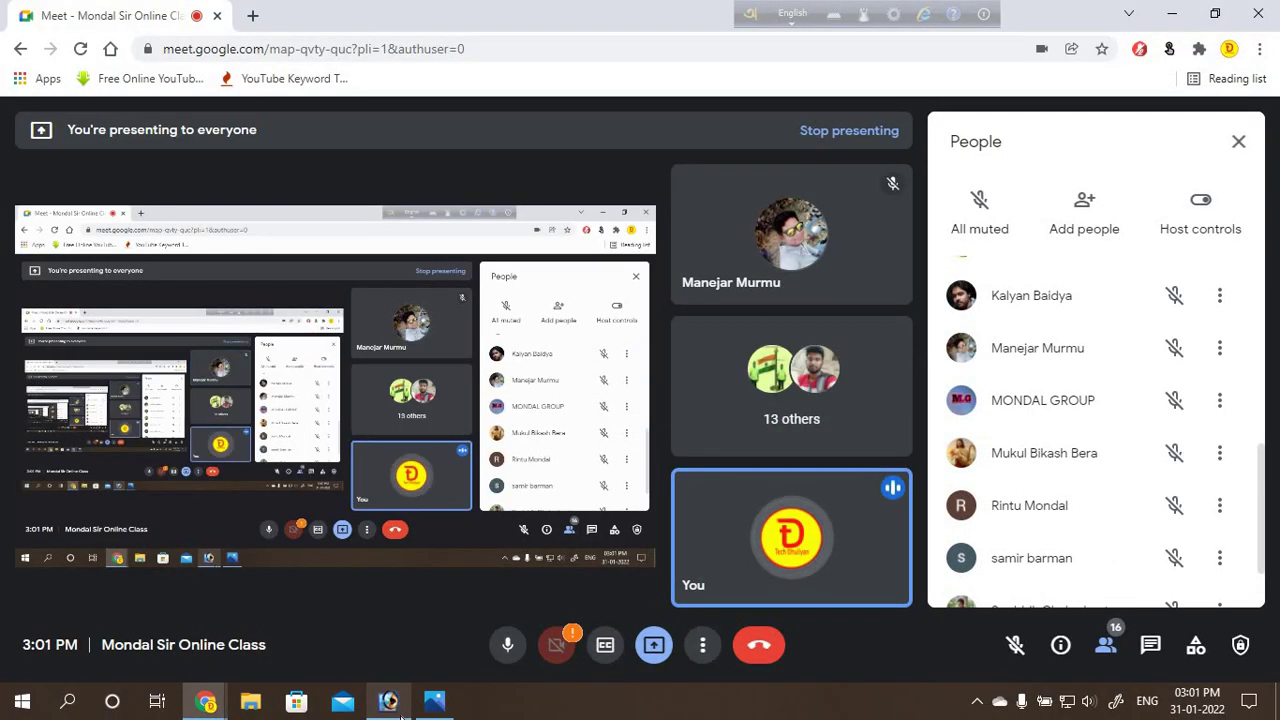